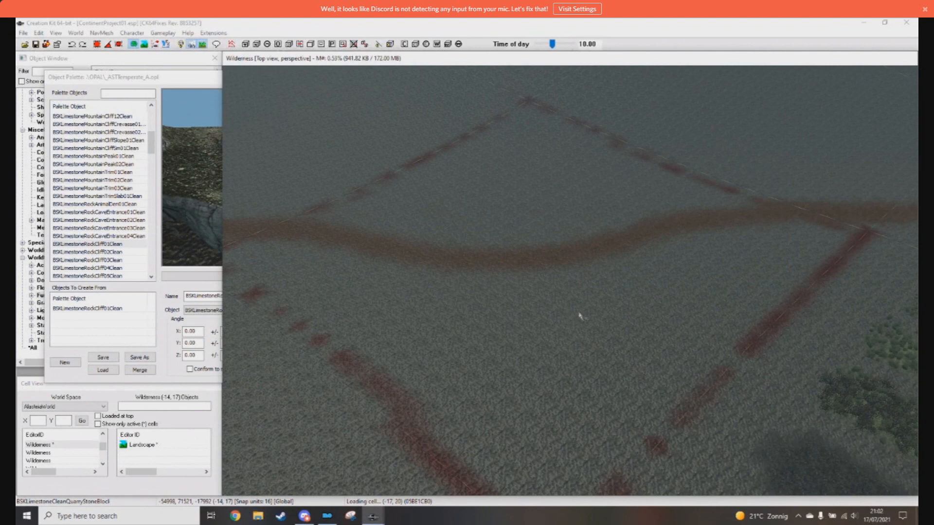
Step: Dismiss the microphone input notification above the shared screen
scroll(578, 344, down, 3)
middle_drag(623, 309, 627, 351)
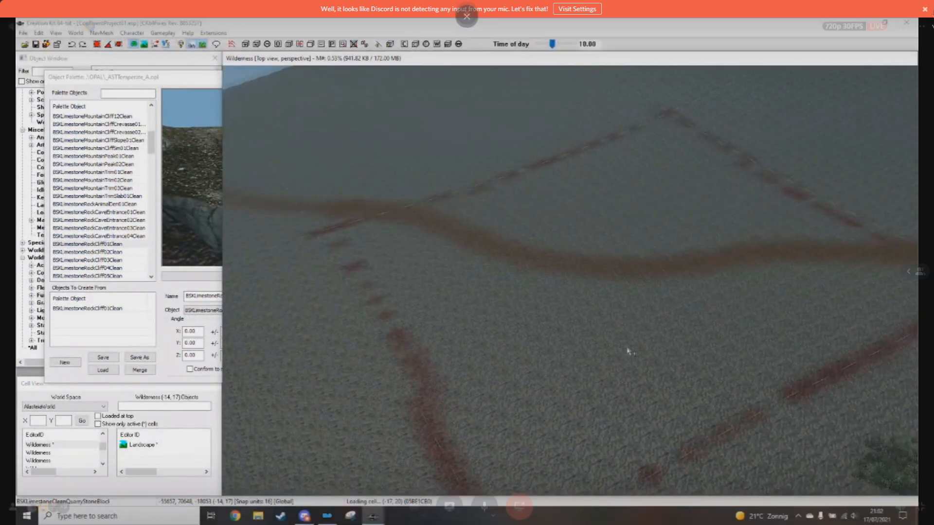
click(925, 9)
click(497, 305)
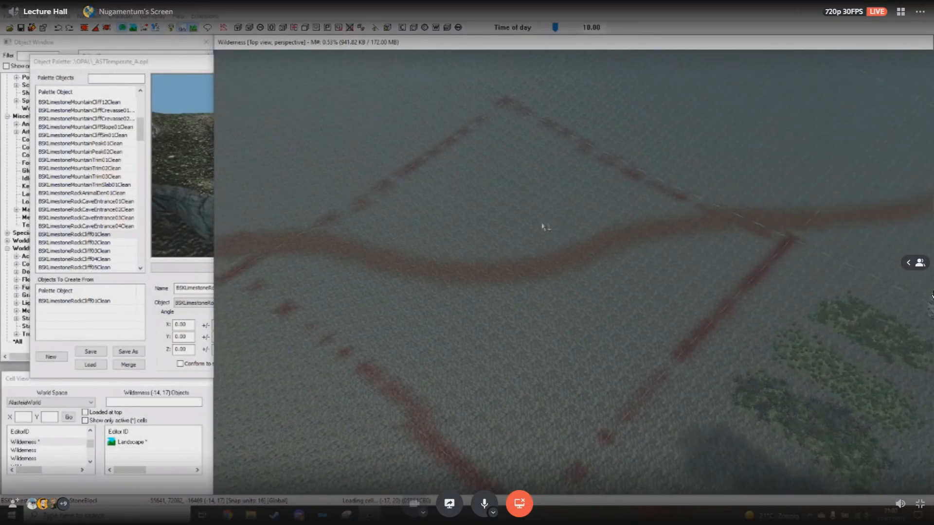
Step: Examine the red-outlined plot and the brown path crossing it, zooming out to the surrounding shoreline
middle_drag(538, 279, 570, 308)
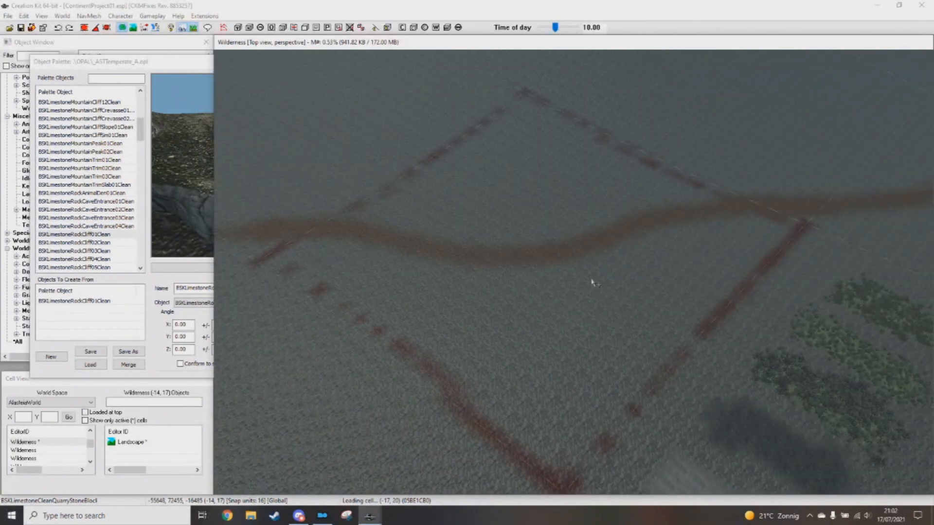
scroll(607, 263, down, 3)
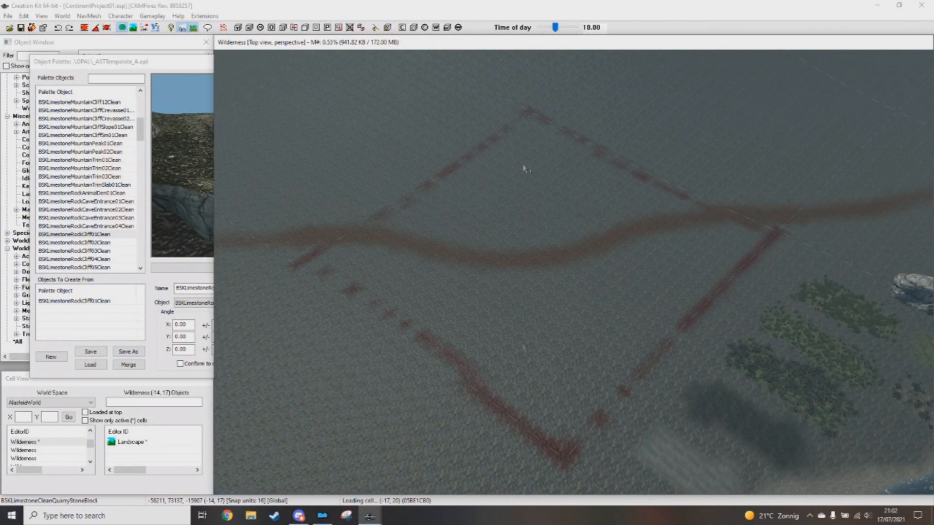
scroll(507, 306, down, 2)
middle_drag(506, 307, 583, 311)
scroll(605, 273, down, 1)
scroll(694, 346, down, 1)
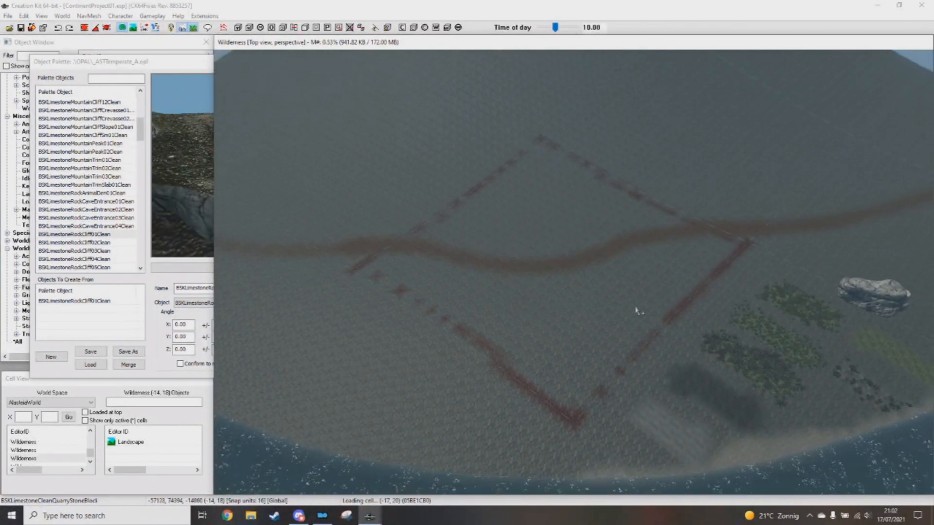
scroll(636, 308, down, 1)
middle_drag(601, 389, 608, 354)
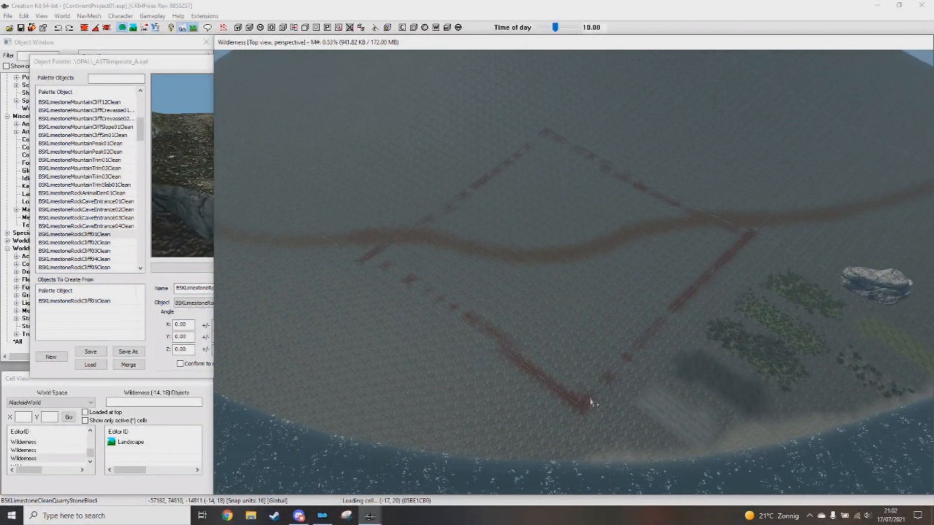
scroll(578, 336, down, 1)
scroll(540, 347, down, 1)
scroll(618, 296, up, 2)
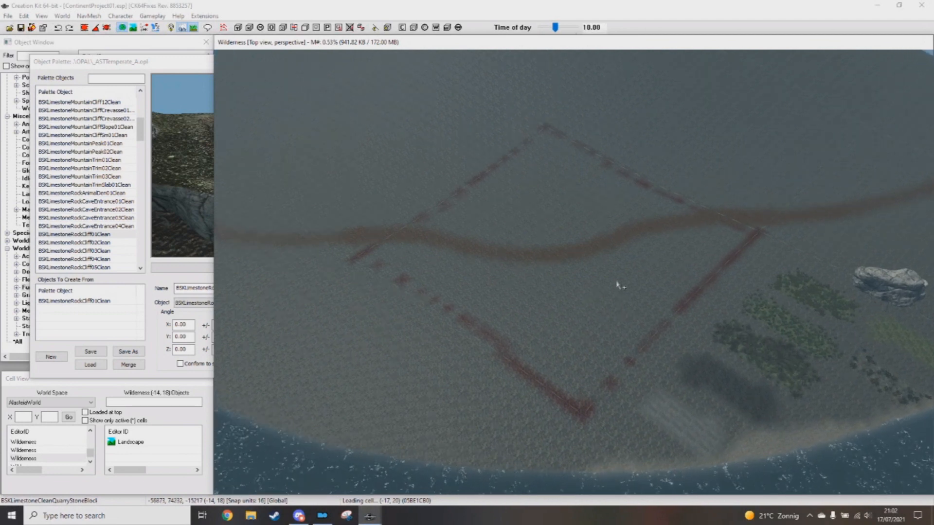
Step: Examine the terrain around the plot from several angles, including the nearby vegetation patches and rock
shift+middle_drag(616, 285, 575, 198)
shift+middle_drag(608, 285, 598, 335)
scroll(618, 328, down, 2)
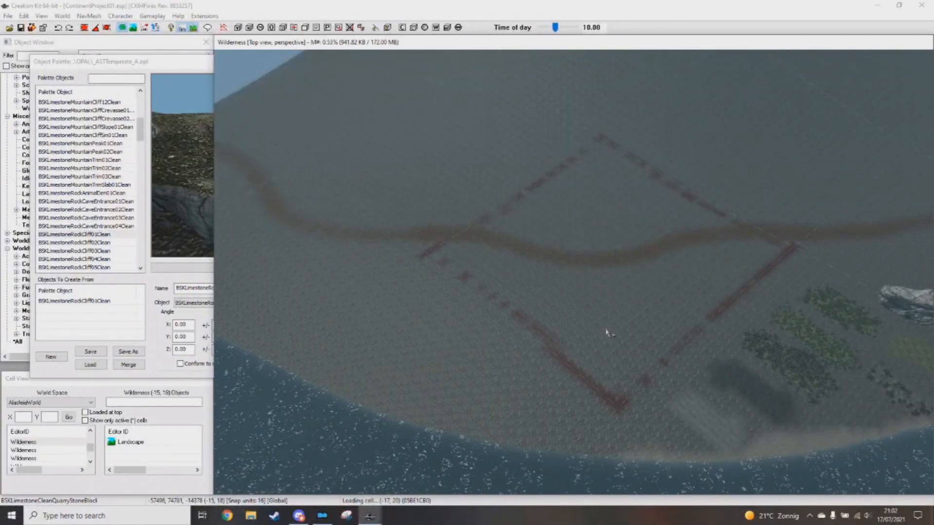
mouse_move(614, 300)
middle_down()
mouse_move(615, 273)
mouse_move(625, 267)
mouse_move(622, 292)
middle_up()
middle_drag(673, 321, 665, 344)
scroll(666, 343, down, 1)
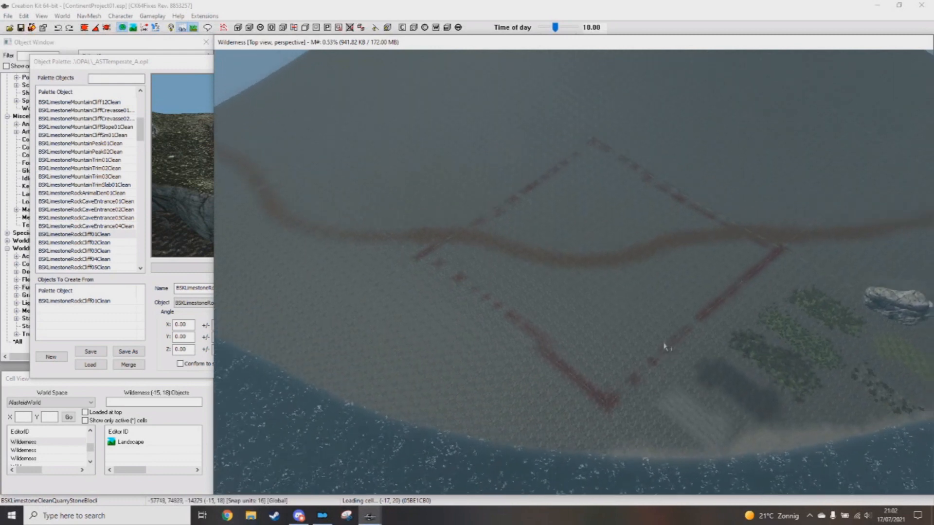
scroll(685, 303, down, 1)
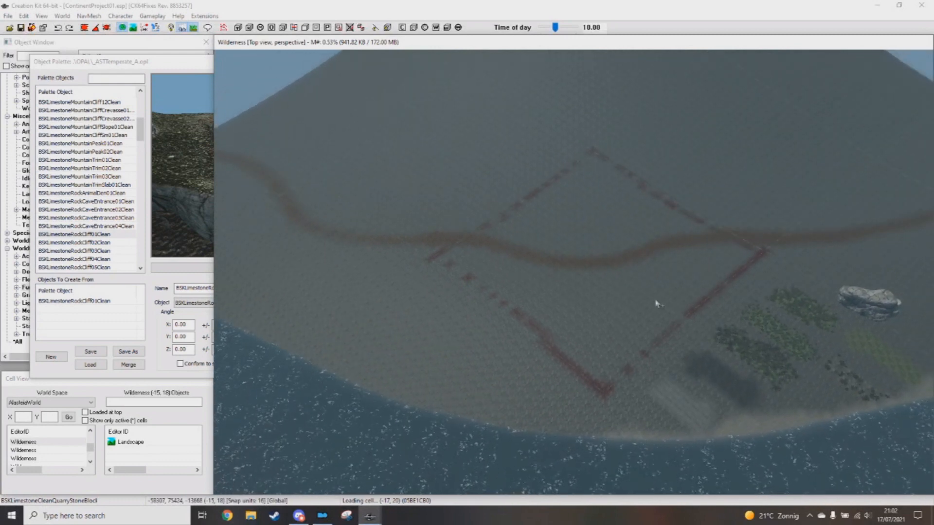
scroll(653, 299, up, 2)
shift+middle_drag(650, 299, 598, 302)
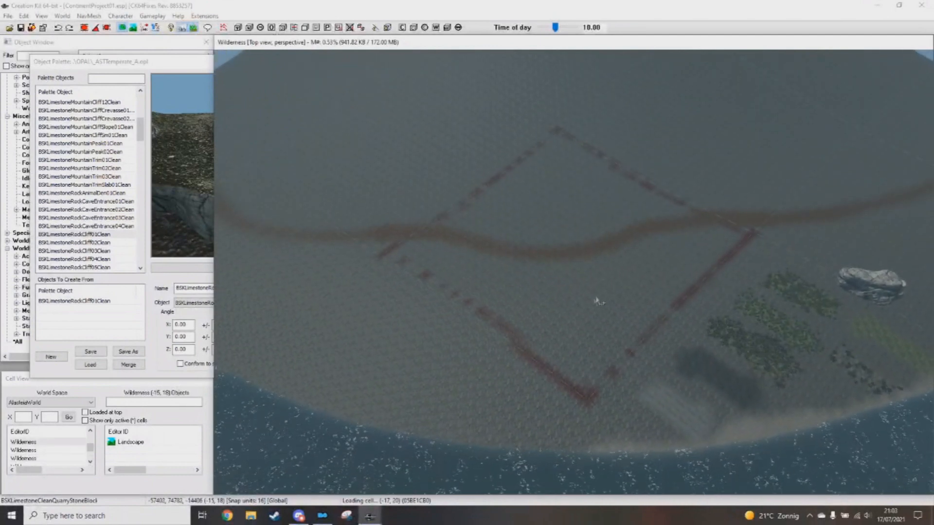
shift+middle_drag(607, 265, 594, 271)
shift+middle_drag(305, 198, 380, 180)
shift+middle_drag(787, 182, 517, 221)
shift+middle_drag(457, 142, 484, 165)
mouse_move(570, 278)
shift+middle_down()
mouse_move(594, 287)
mouse_move(586, 288)
shift+middle_up()
scroll(585, 290, up, 2)
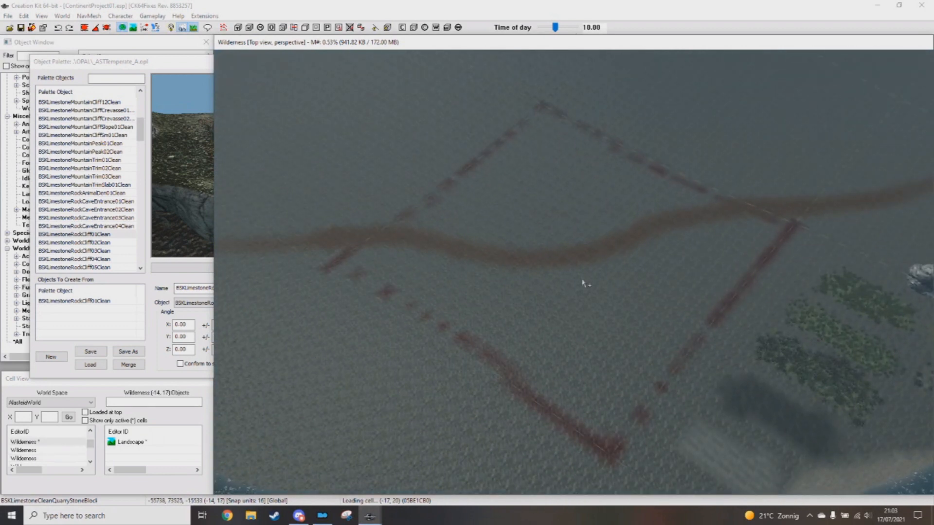
Step: Inspect the slope beyond the plot's far corner and the path's course through the plot
shift+middle_drag(544, 262, 560, 193)
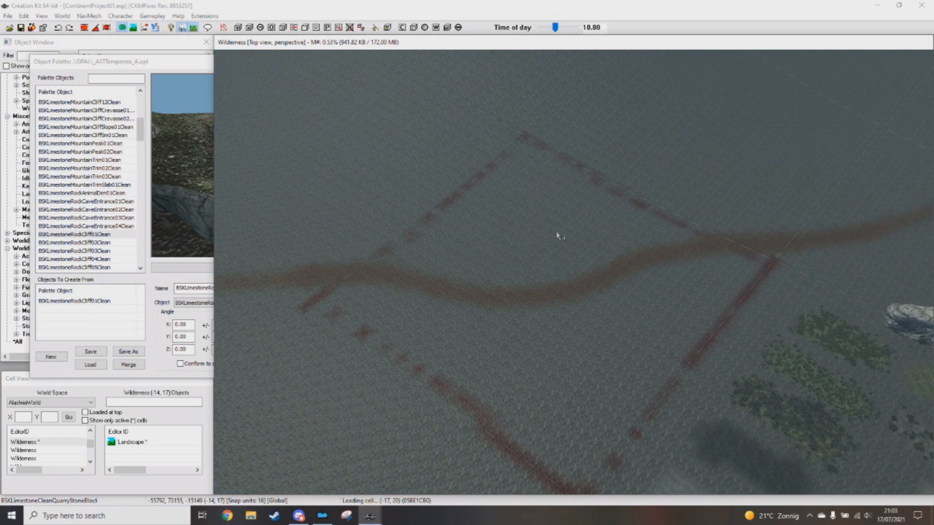
shift+middle_drag(561, 236, 625, 287)
shift+middle_drag(695, 251, 616, 327)
shift+middle_drag(853, 141, 833, 204)
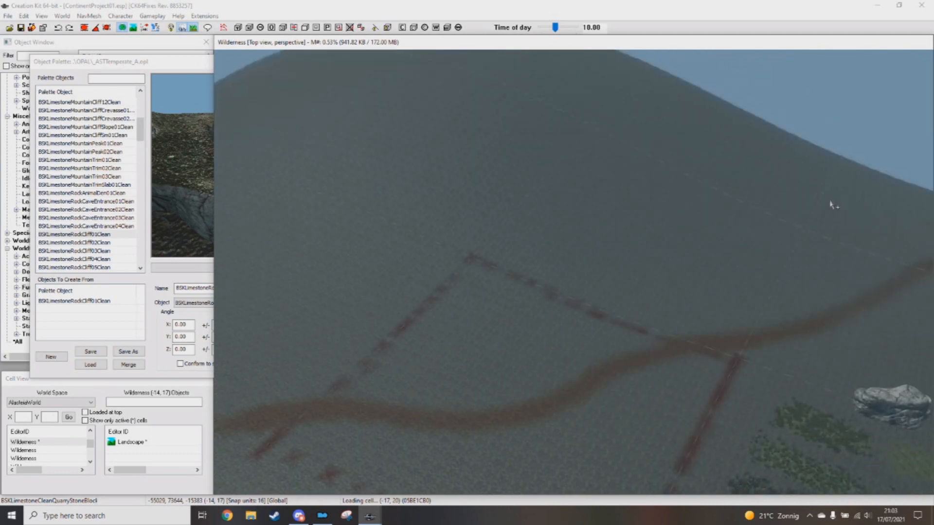
shift+middle_drag(723, 170, 565, 332)
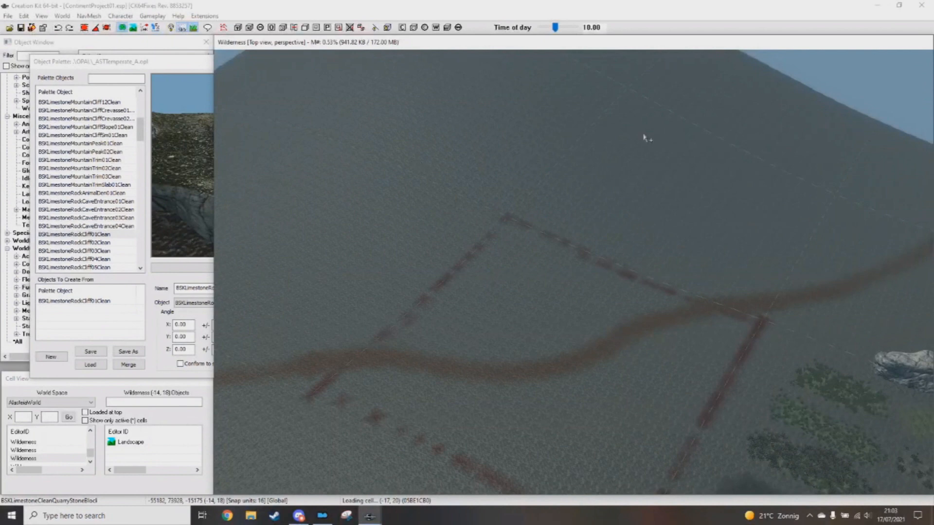
shift+middle_drag(650, 334, 571, 263)
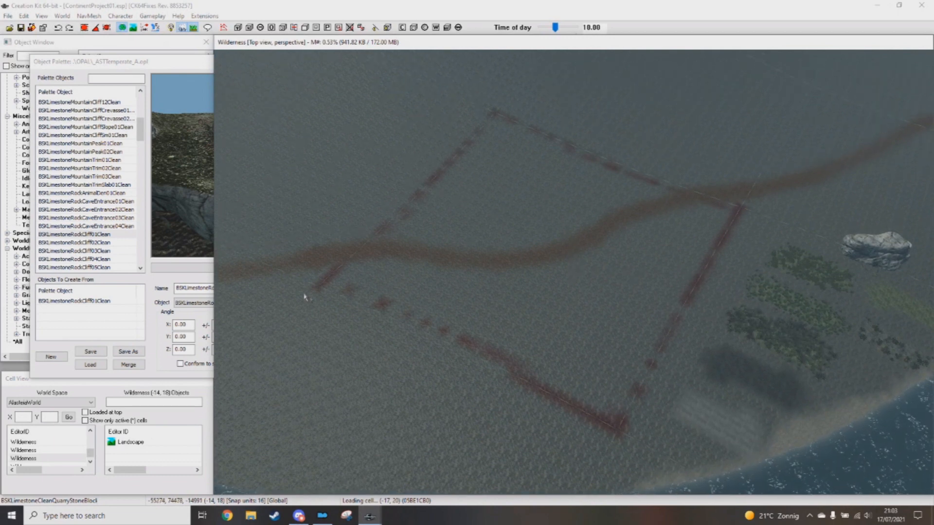
scroll(567, 262, up, 2)
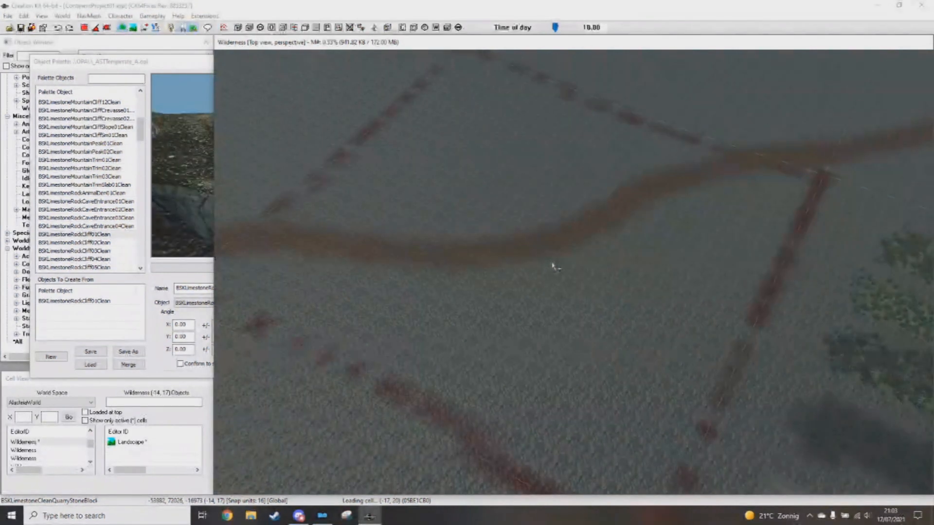
scroll(550, 265, down, 1)
middle_drag(552, 267, 537, 267)
scroll(538, 267, up, 2)
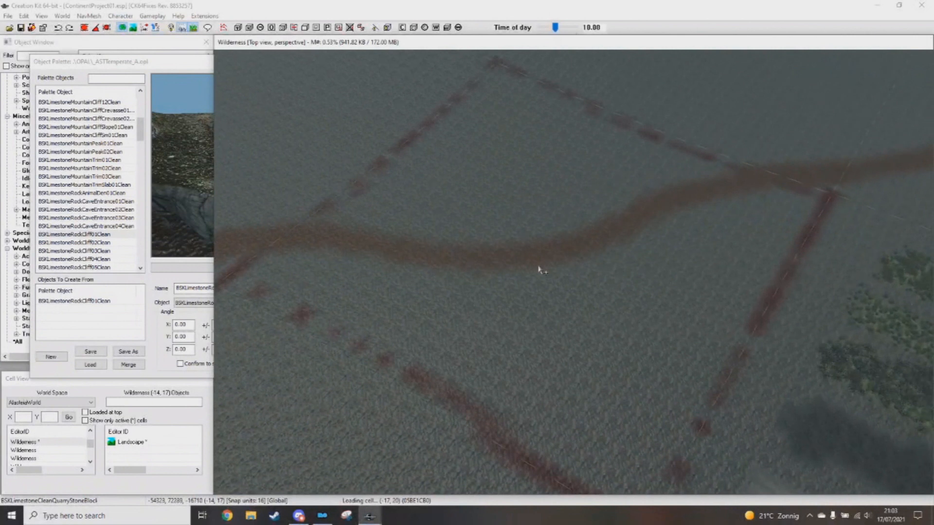
click(132, 204)
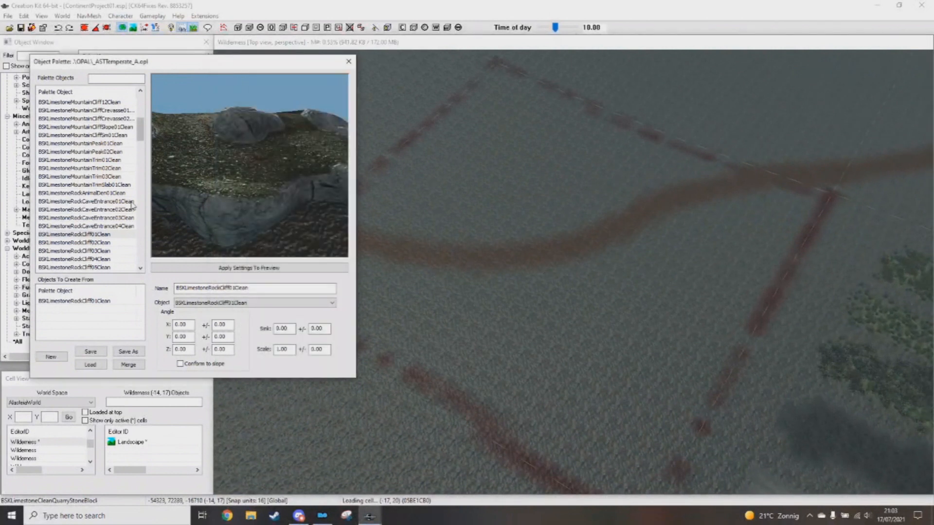
click(599, 225)
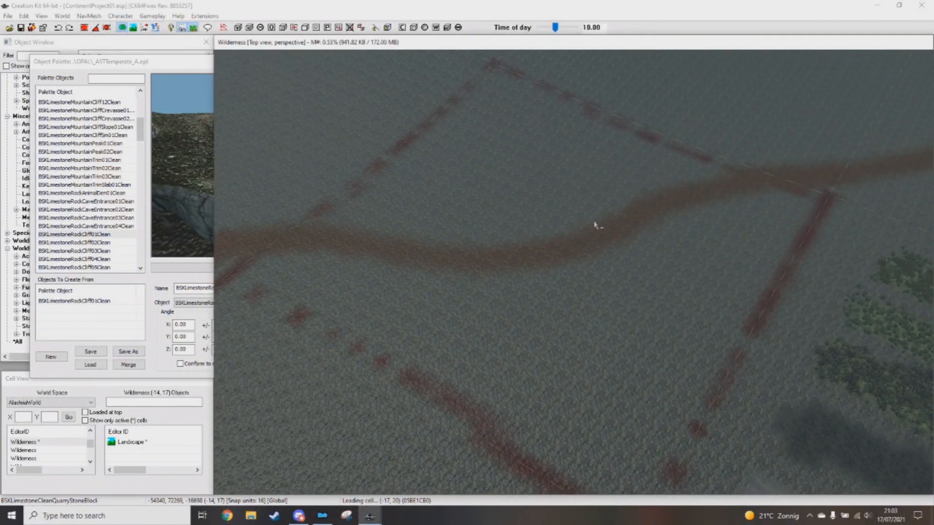
scroll(596, 221, down, 1)
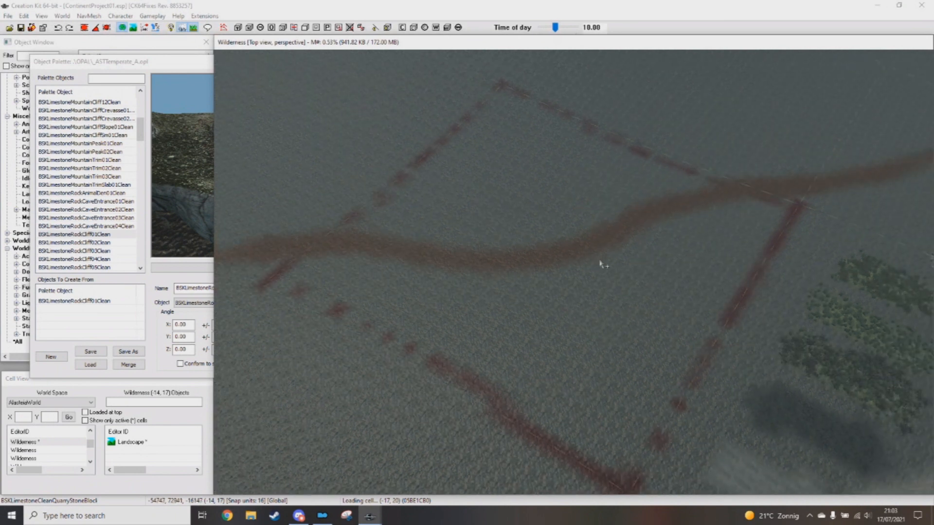
Step: Start landscape editing with an edit radius of 15 and turn off vertex color editing
click(126, 30)
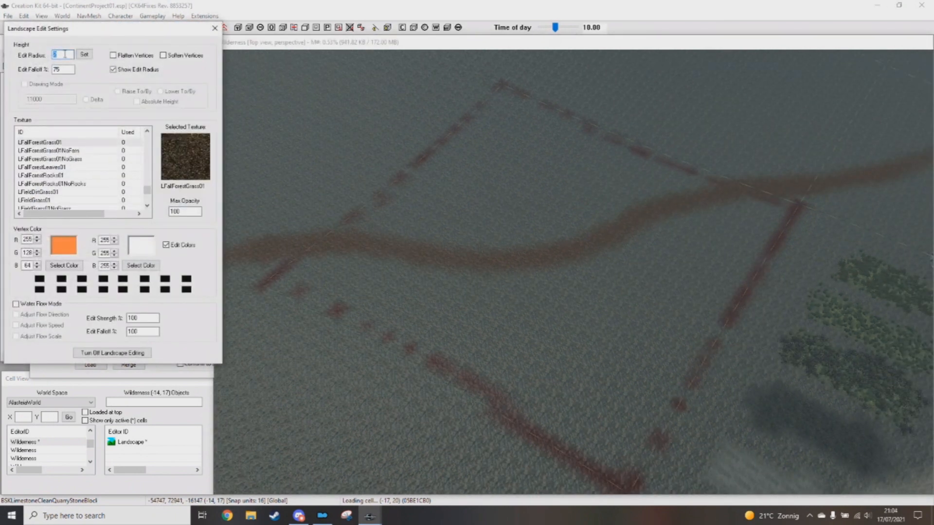
scroll(579, 288, up, 3)
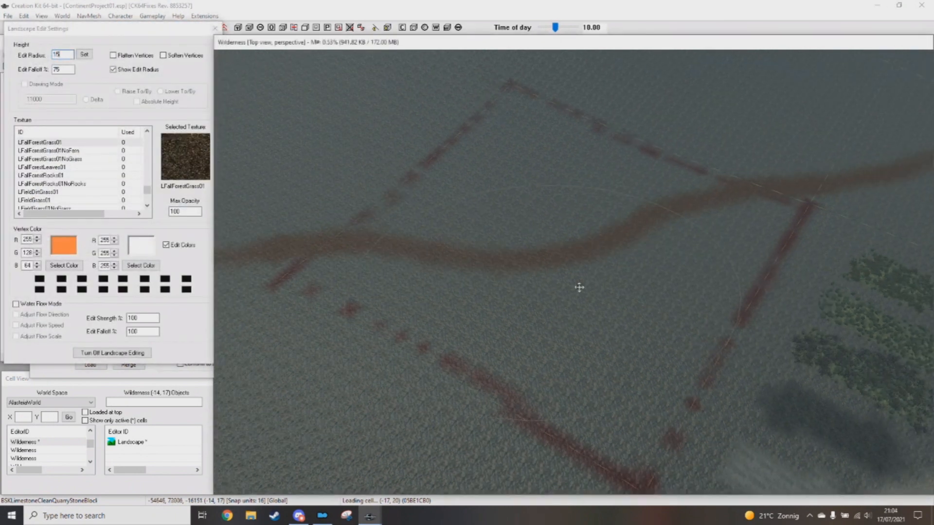
click(167, 245)
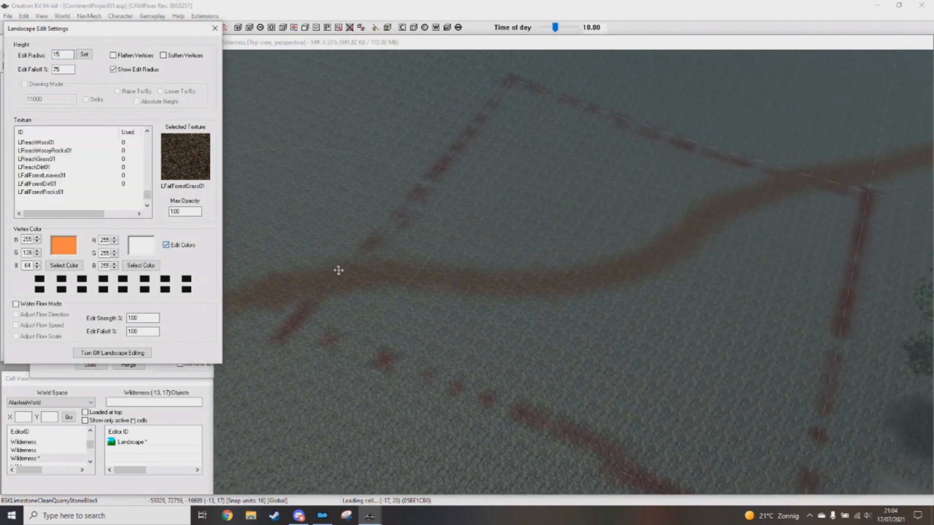
scroll(594, 256, up, 3)
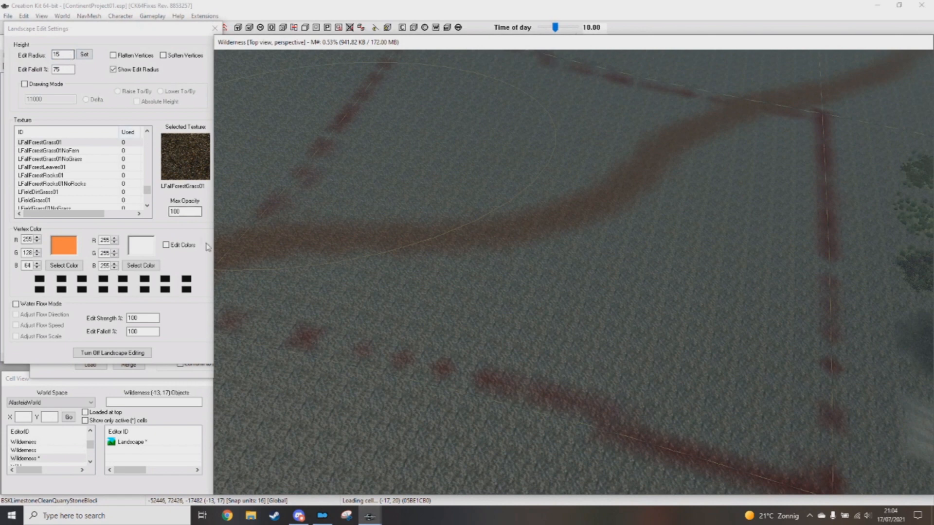
Step: Set the landscape texture's max opacity to 10
scroll(360, 230, down, 2)
double_click(196, 210)
text(1)
scroll(555, 285, up, 1)
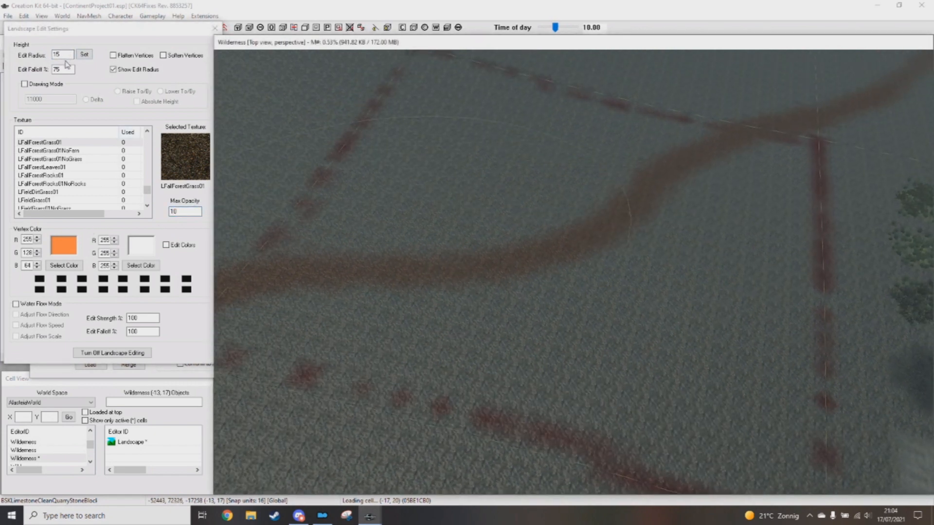
Step: Try landscape edit radii of 8 and 15 over the plot
drag(66, 56, 19, 61)
text(8)
shift+middle_drag(603, 258, 617, 277)
drag(65, 56, 7, 64)
text(15)
shift+middle_drag(565, 238, 597, 154)
shift+middle_drag(652, 329, 528, 311)
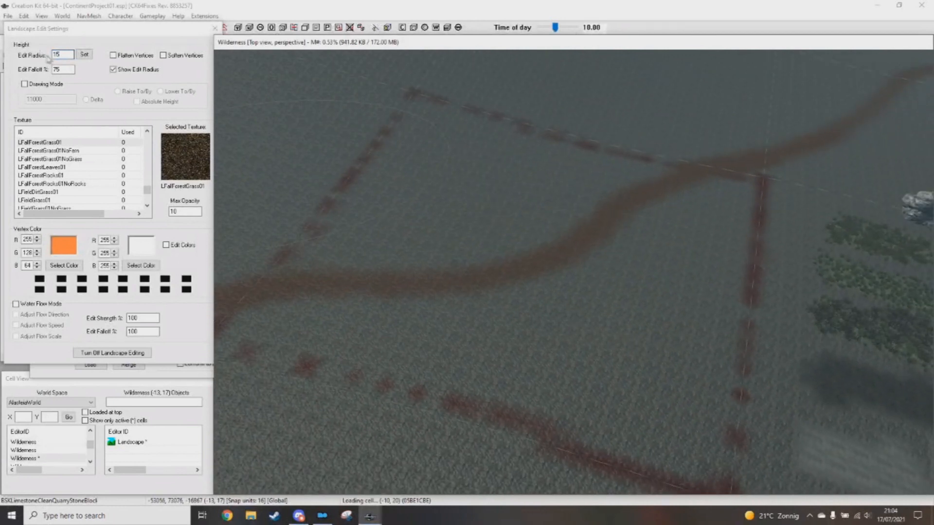
Step: Set the landscape edit radius to 8
drag(64, 56, 2, 67)
text(8)
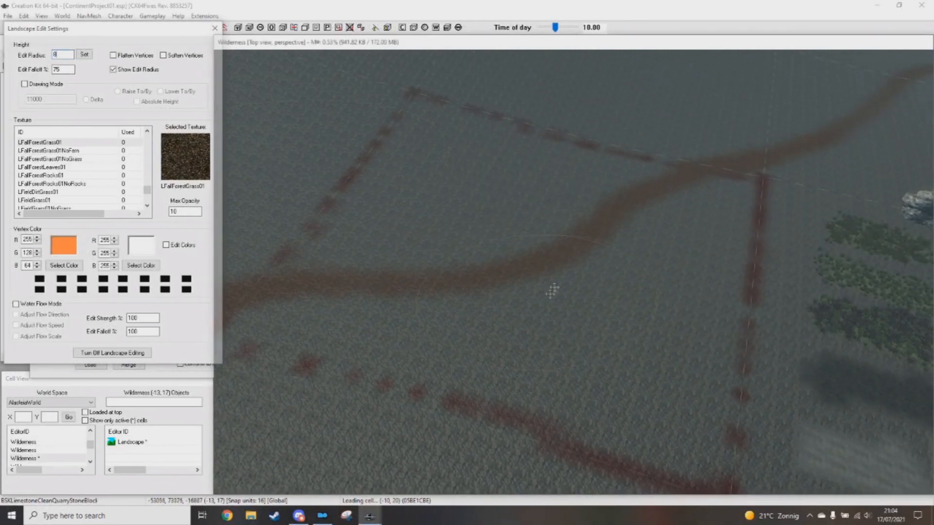
scroll(553, 287, up, 3)
shift+middle_drag(553, 283, 563, 276)
shift+middle_drag(667, 337, 238, 75)
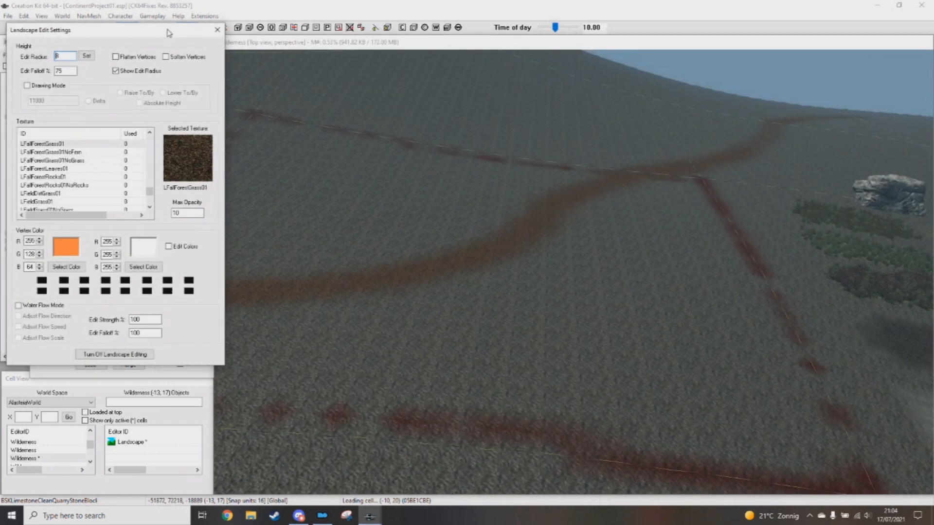
Step: Examine the path's bend inside the plot and the ground beside it at close range with the edit circle
shift+middle_drag(501, 292, 503, 296)
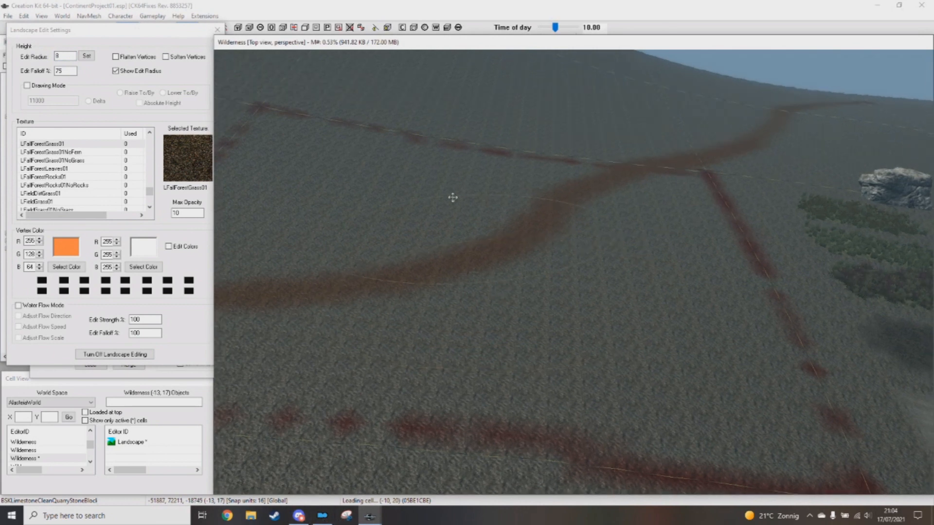
mouse_move(490, 240)
middle_down()
mouse_move(502, 278)
mouse_move(562, 297)
mouse_move(586, 276)
mouse_move(569, 287)
middle_up()
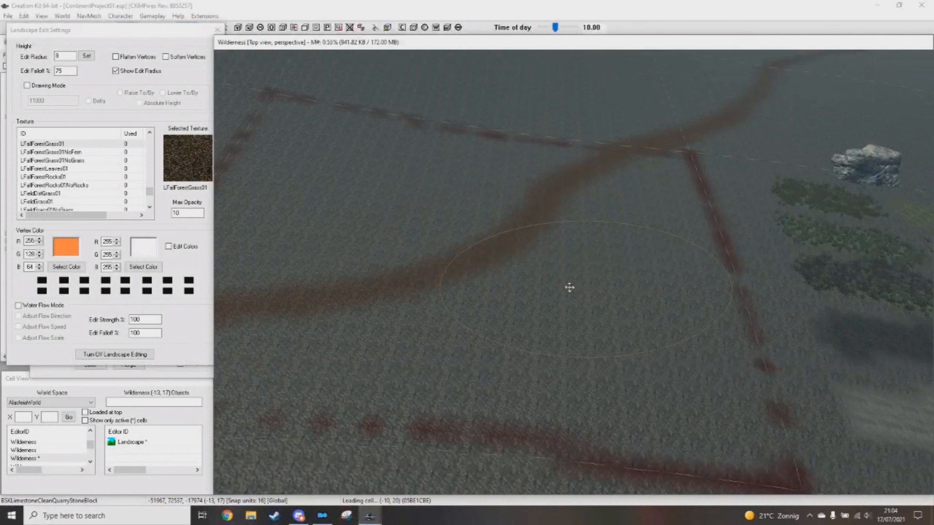
click(129, 6)
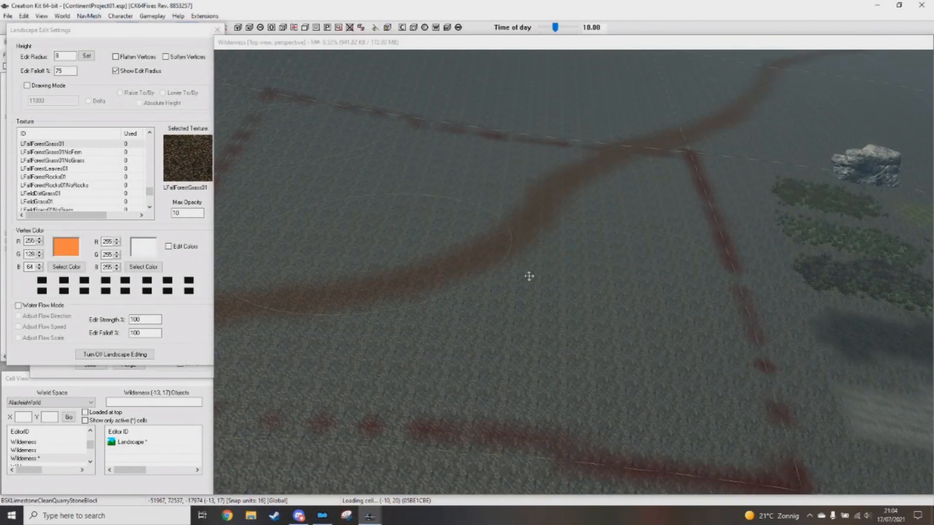
click(652, 325)
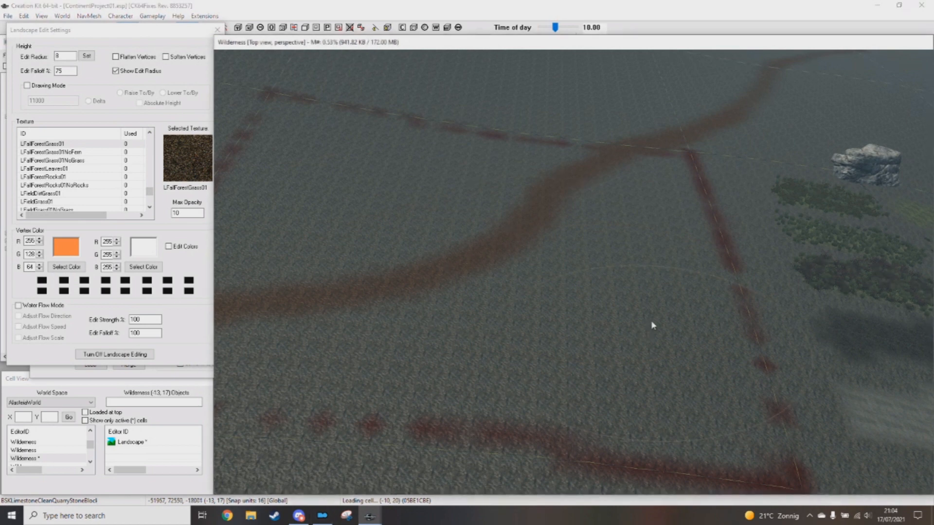
scroll(652, 306, up, 3)
mouse_move(652, 306)
shift+middle_down()
mouse_move(664, 293)
mouse_move(594, 292)
mouse_move(630, 306)
mouse_move(569, 302)
shift+middle_up()
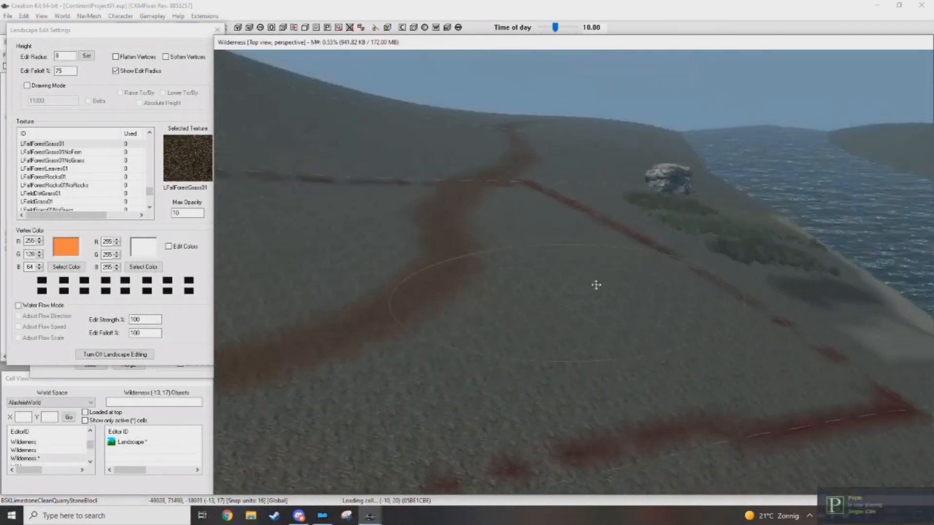
shift+middle_drag(621, 298, 590, 248)
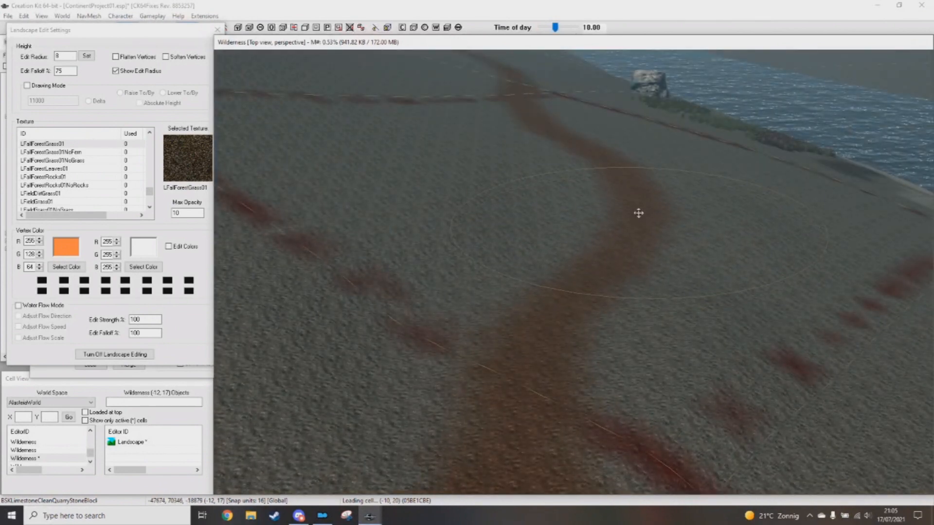
Step: Sculpt the terrain along the path at the plot's far boundary with short height adjustments
mouse_move(638, 225)
shift+middle_down()
mouse_move(615, 246)
mouse_move(538, 248)
mouse_move(609, 287)
mouse_move(609, 271)
mouse_move(652, 273)
mouse_move(583, 219)
mouse_move(604, 269)
mouse_move(617, 253)
mouse_move(604, 273)
mouse_move(565, 232)
mouse_move(639, 236)
shift+middle_up()
drag(635, 269, 632, 284)
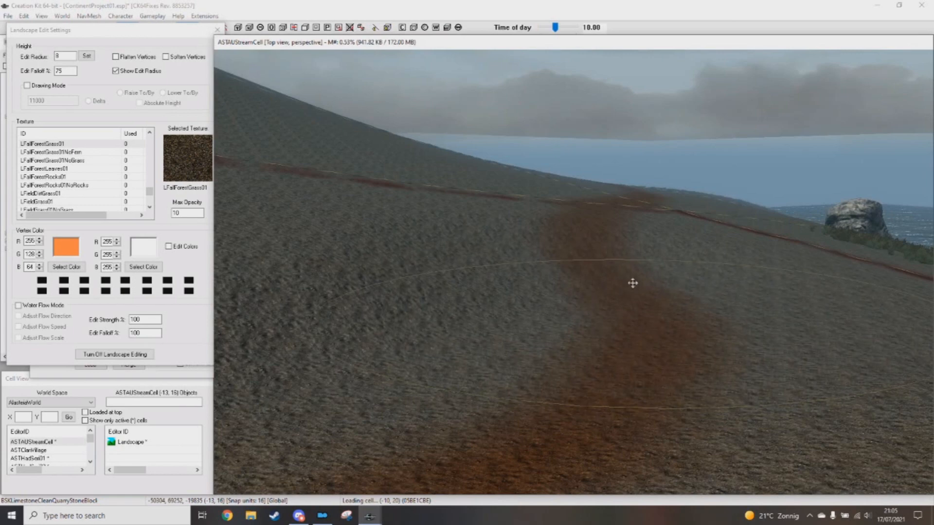
drag(605, 237, 604, 246)
shift+middle_drag(604, 261, 594, 305)
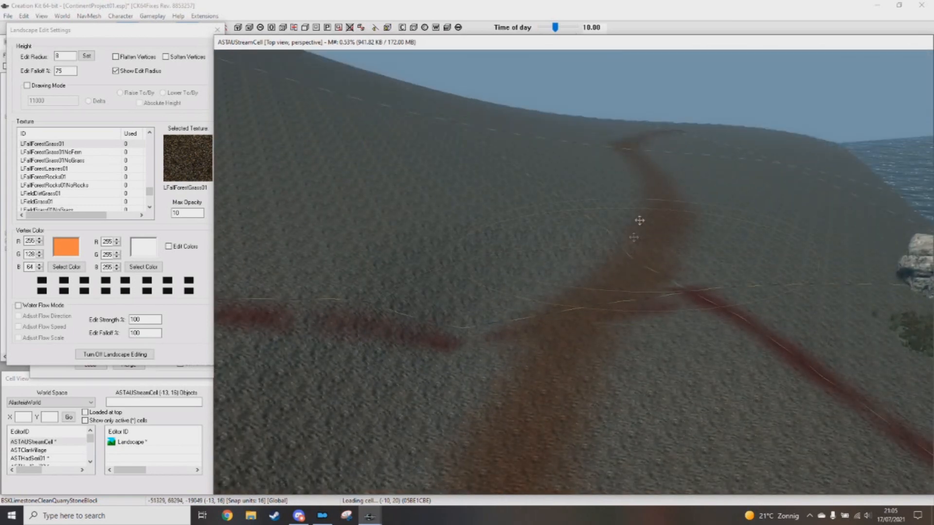
mouse_move(640, 258)
middle_down()
mouse_move(626, 274)
mouse_move(638, 242)
middle_up()
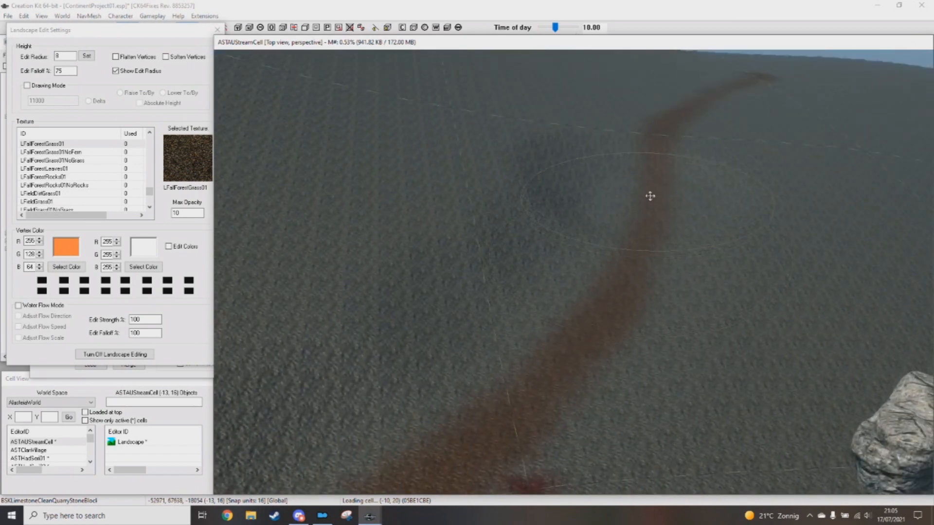
Step: Examine the sculpted ground along the whole path, from beyond the plot's boundary back through the bend inside it
middle_drag(513, 355, 602, 257)
middle_drag(623, 351, 751, 157)
middle_drag(727, 191, 687, 202)
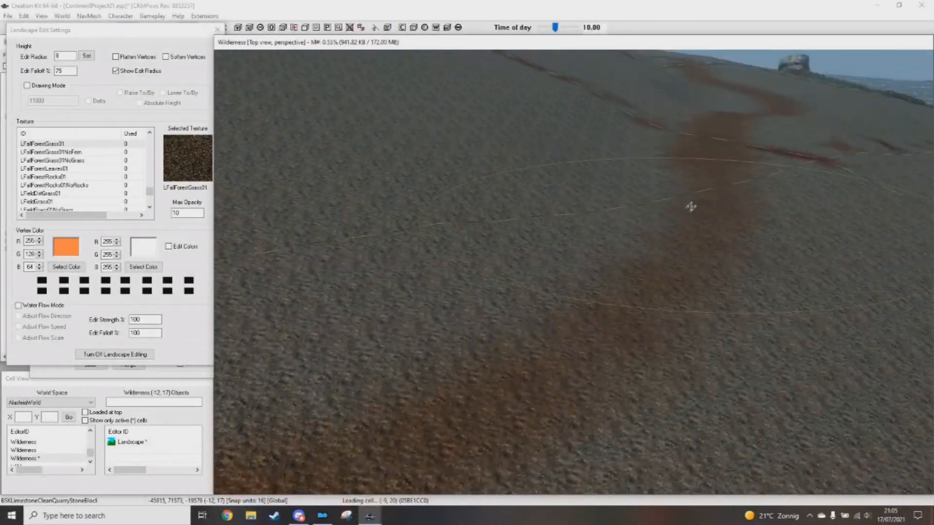
middle_drag(647, 320, 679, 304)
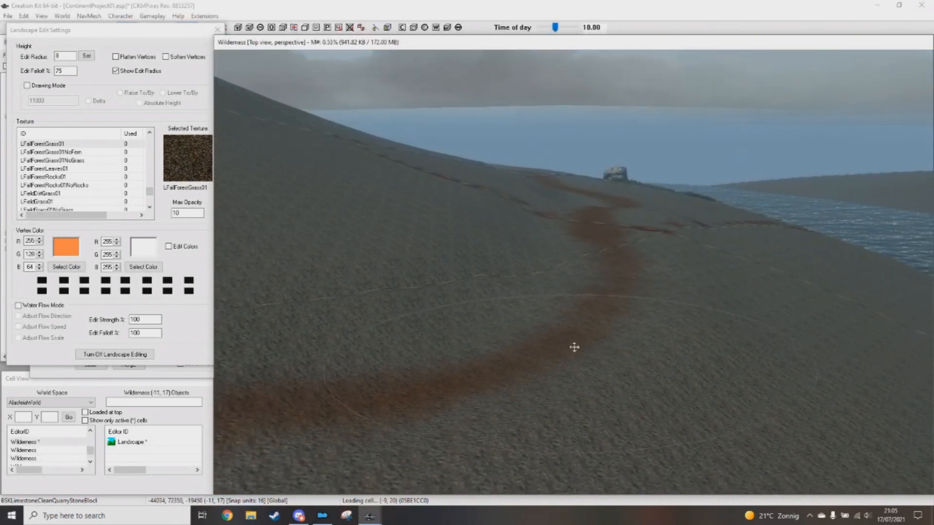
middle_drag(573, 347, 501, 341)
middle_drag(629, 287, 607, 303)
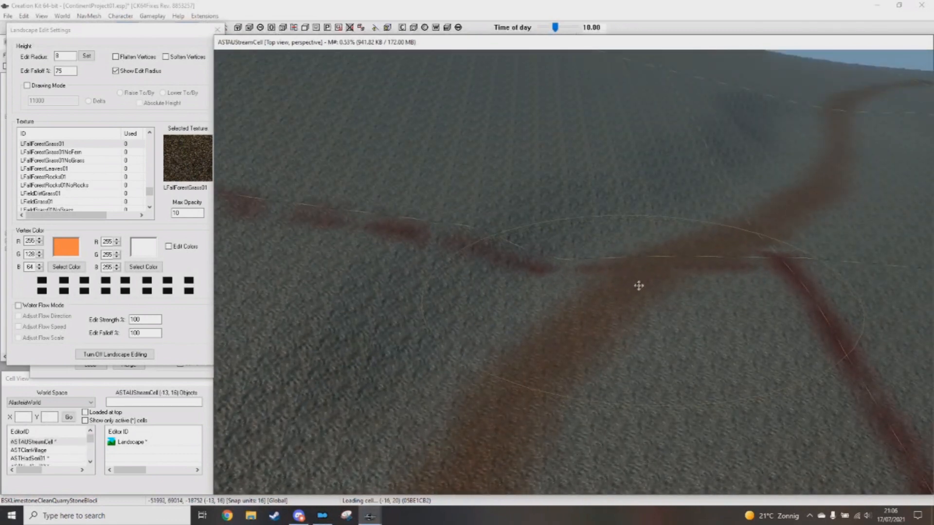
middle_drag(751, 230, 742, 186)
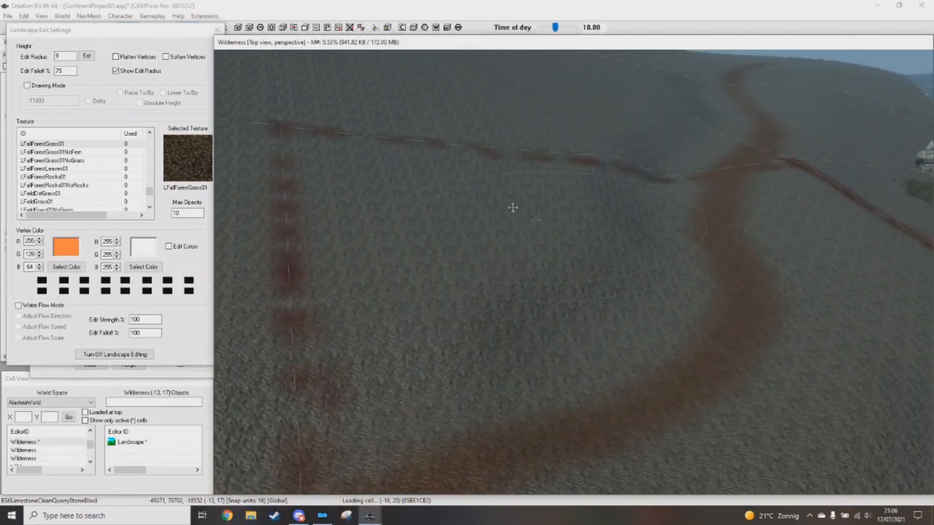
middle_drag(524, 303, 610, 250)
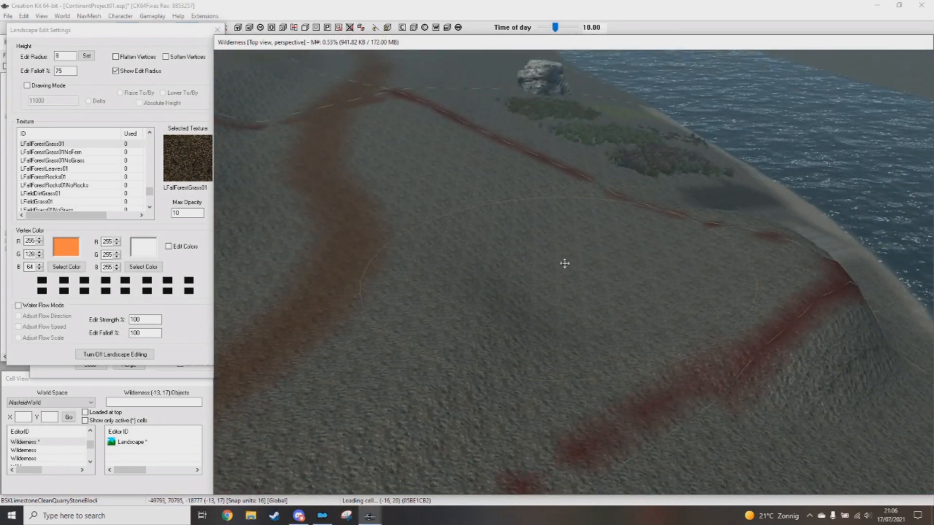
Step: Examine the plot's seaward edge and corner, the slope below them and the sandy shoreline from several angles
middle_drag(574, 269, 395, 232)
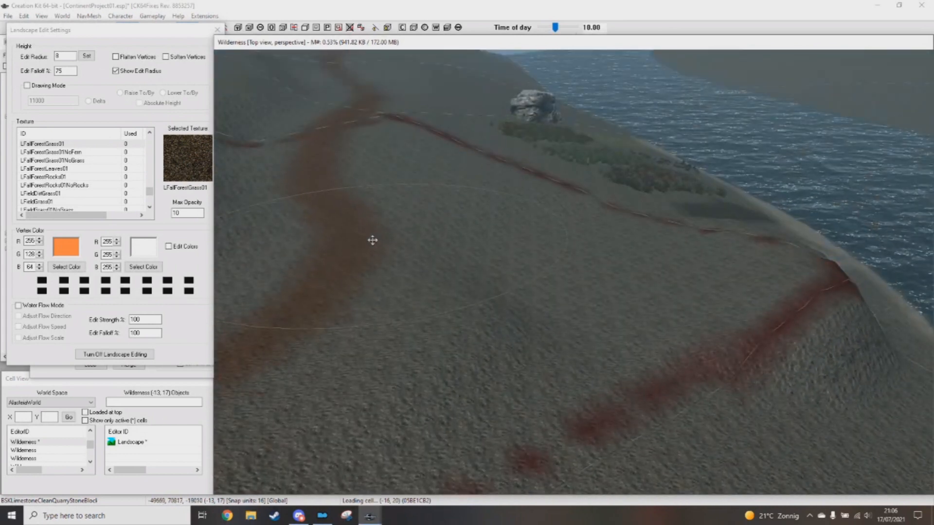
middle_drag(573, 285, 706, 299)
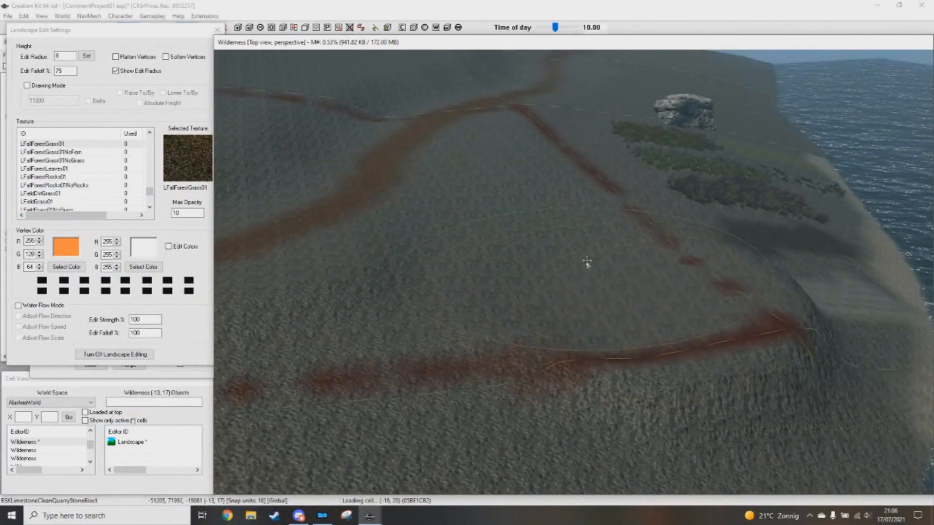
middle_drag(643, 295, 549, 284)
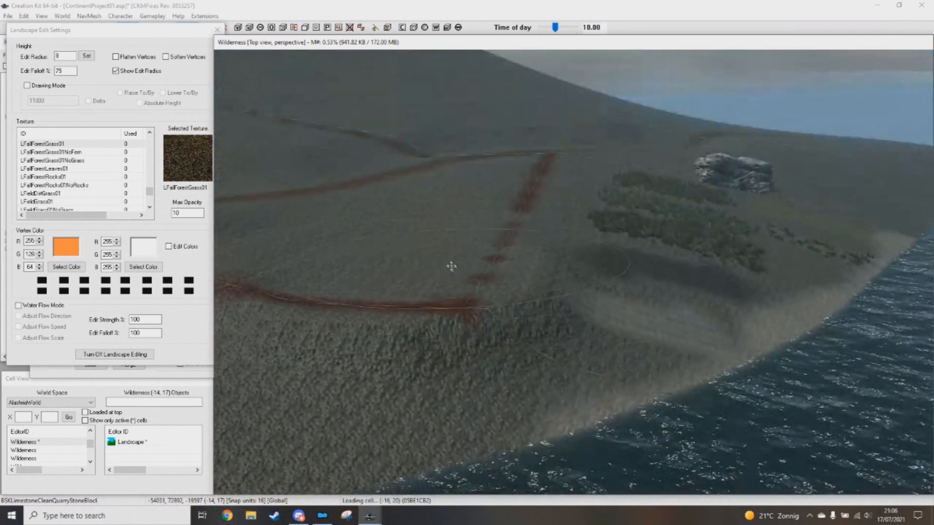
middle_drag(451, 266, 658, 279)
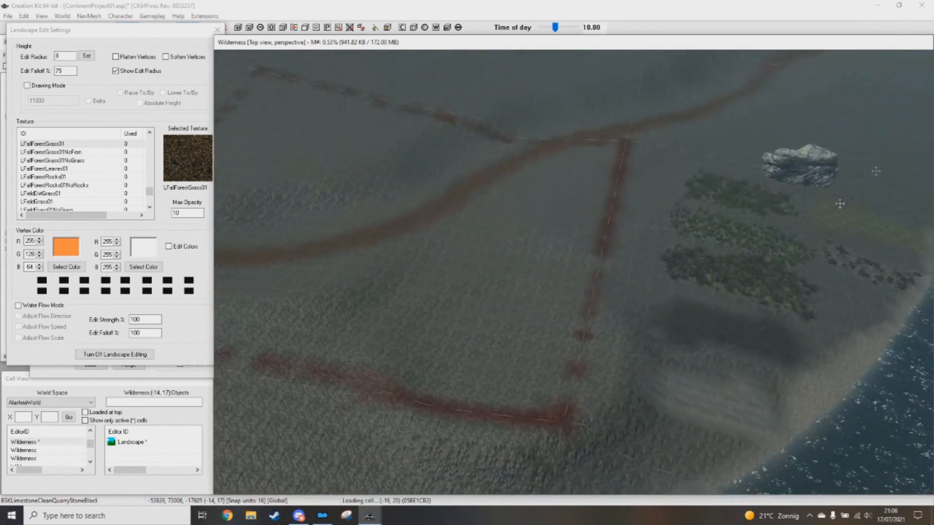
middle_drag(776, 345, 760, 264)
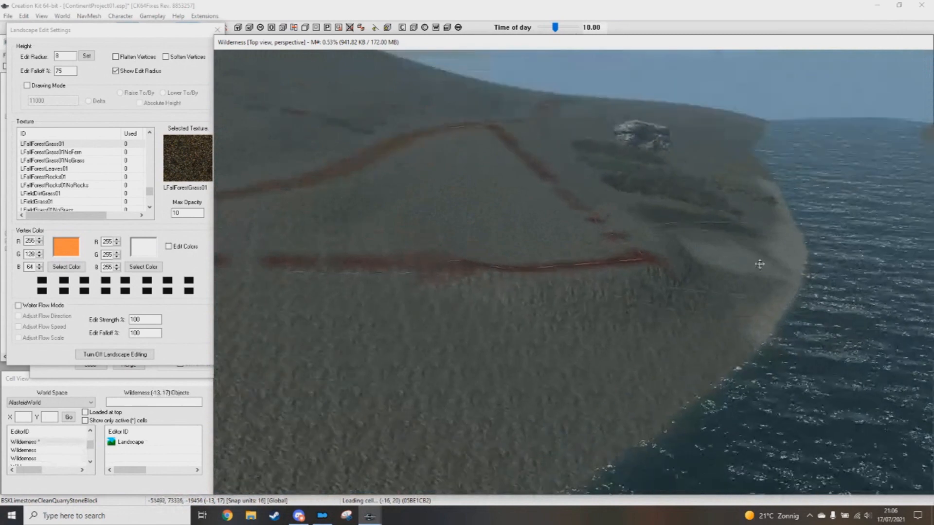
middle_drag(624, 420, 671, 273)
middle_drag(554, 313, 464, 271)
middle_drag(527, 296, 665, 305)
middle_drag(535, 372, 576, 293)
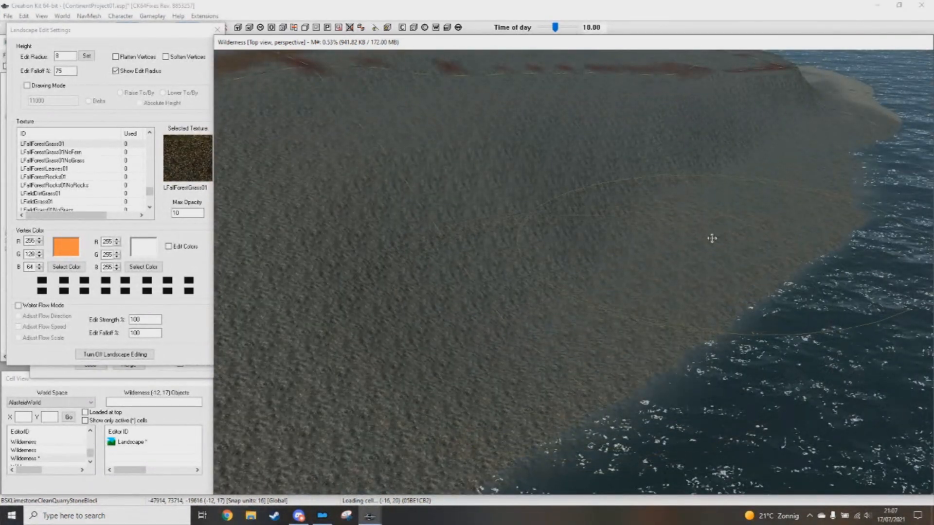
middle_drag(655, 260, 683, 364)
middle_drag(685, 295, 650, 250)
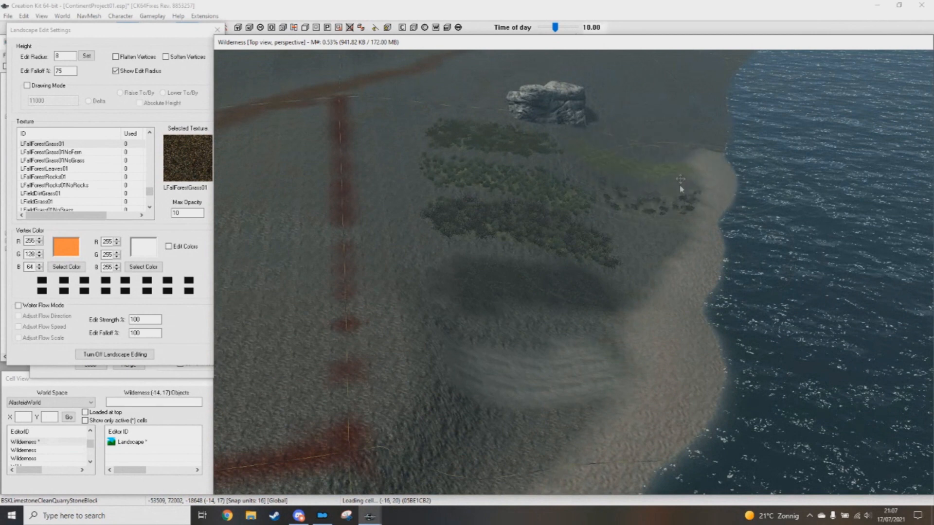
middle_drag(670, 261, 671, 259)
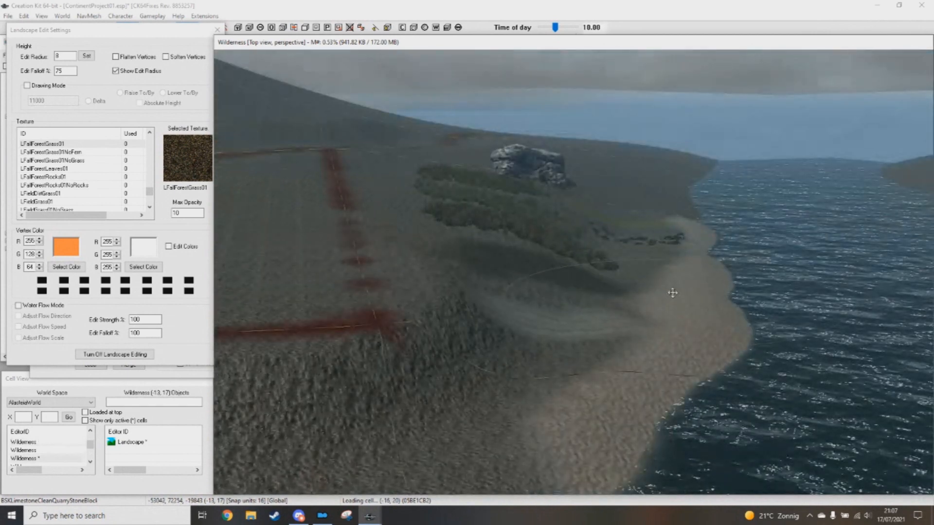
middle_drag(668, 302, 669, 278)
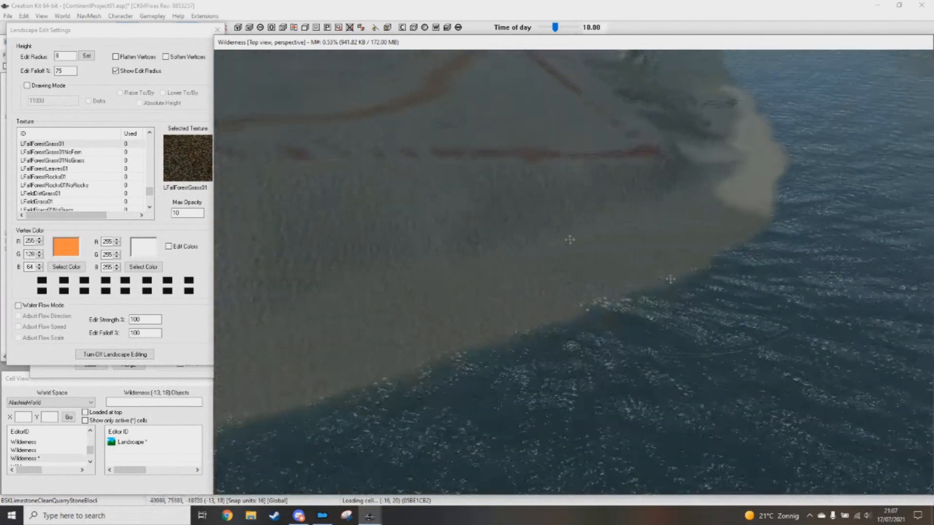
Step: Turn on vertex softening and check the plot, path and shoreline from above
click(183, 58)
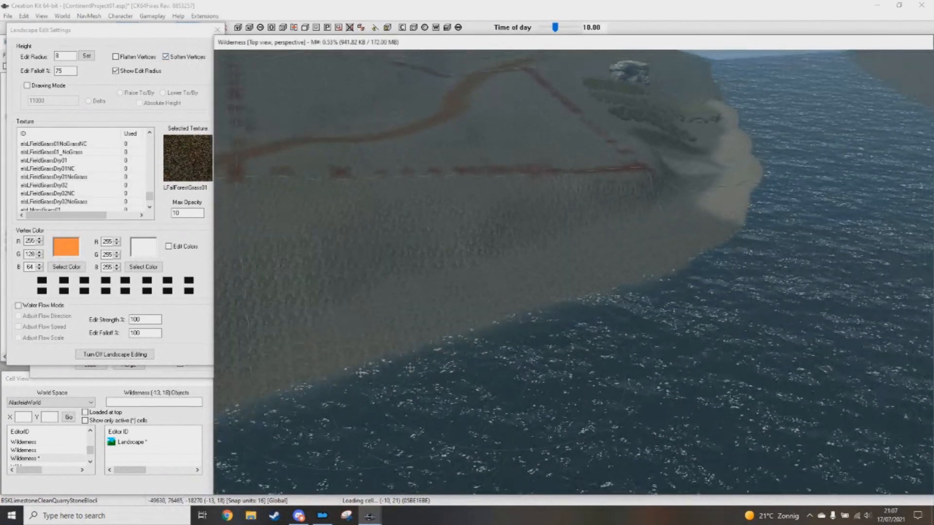
middle_drag(784, 156, 736, 233)
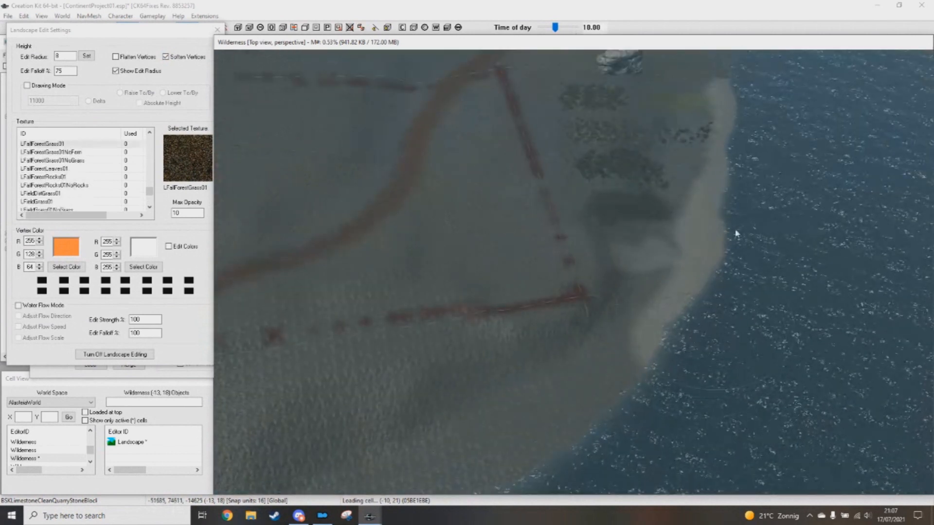
middle_drag(755, 79, 678, 206)
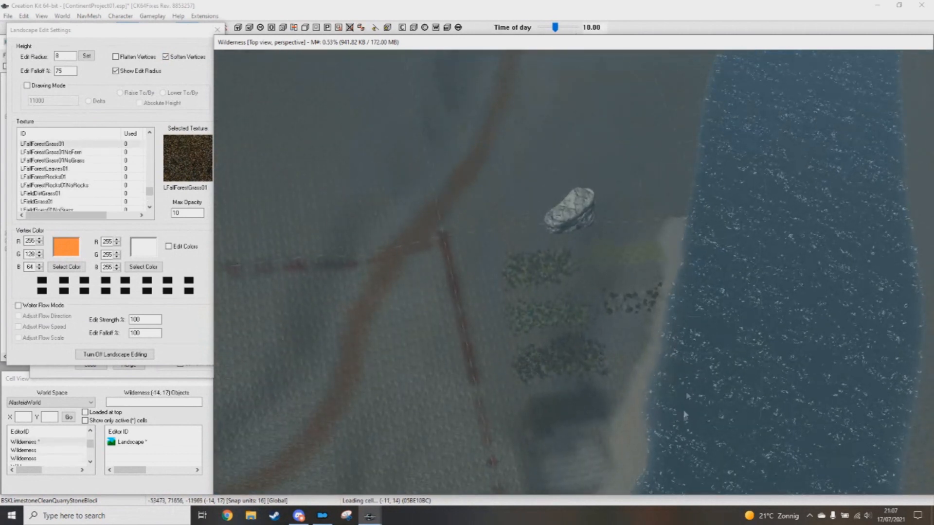
middle_drag(708, 330, 755, 243)
middle_drag(265, 89, 561, 281)
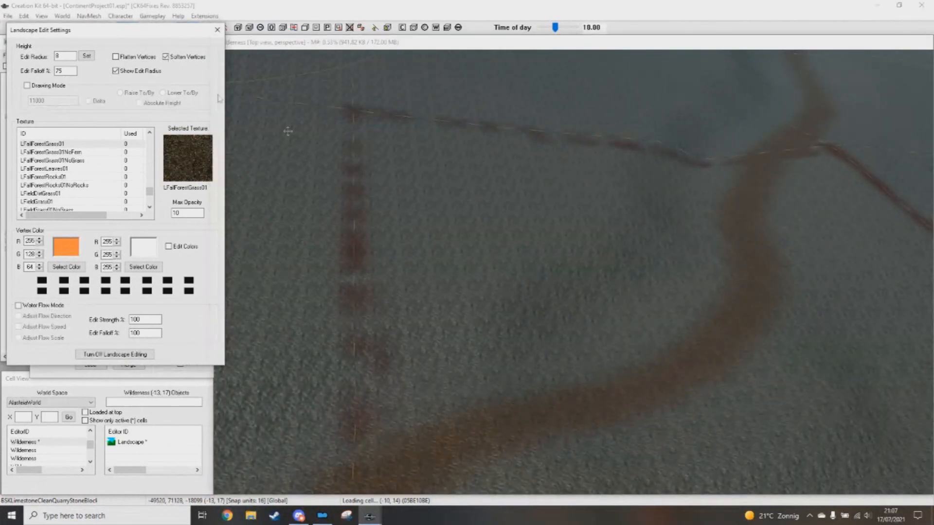
Step: Reshape the ground inside the path's bend with vertex softening off and an edit radius of 6
click(166, 57)
double_click(58, 56)
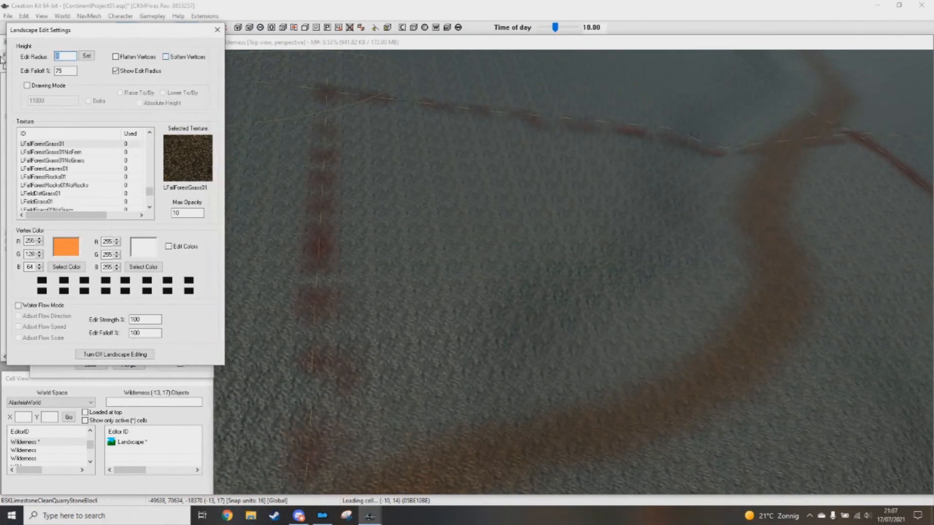
text(6)
scroll(582, 273, up, 1)
click(576, 242)
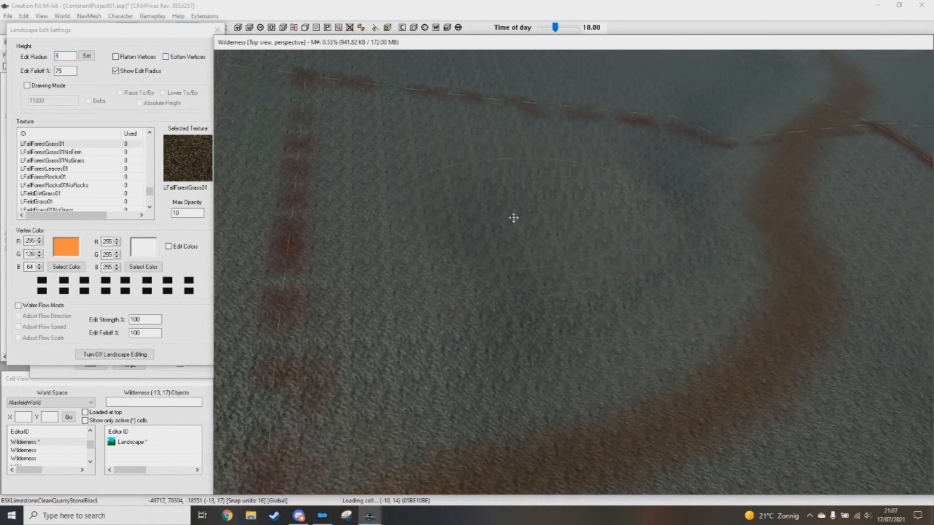
Step: Soften the reshaped ground inside the path's bend using vertex softening with an edit radius of 3
double_click(68, 55)
text(3)
click(166, 56)
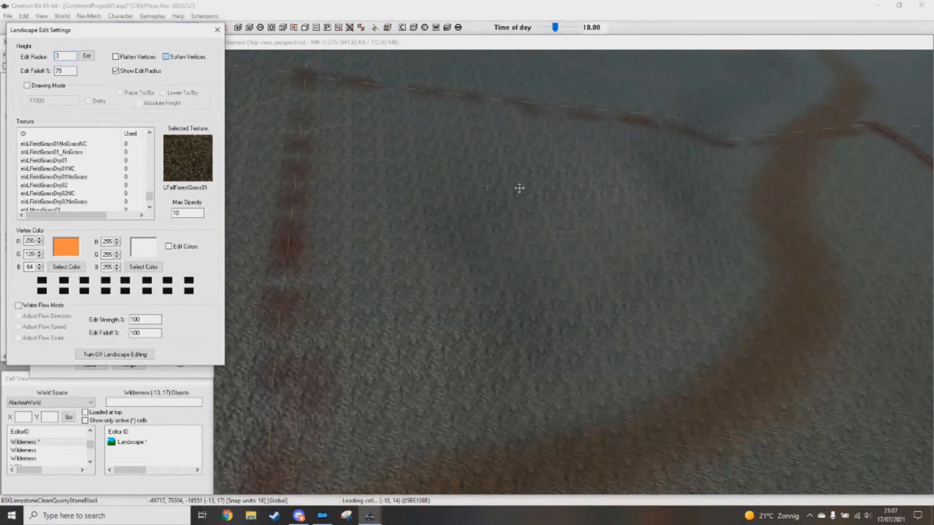
click(525, 197)
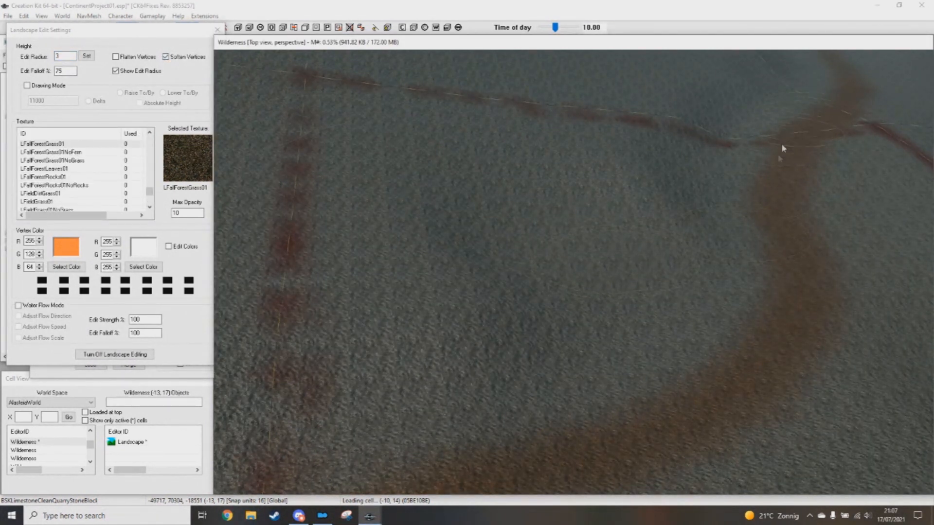
Step: Examine the path and the reshaped ground beside it from both ends of the plot and in an overall view
shift+middle_drag(806, 277, 771, 237)
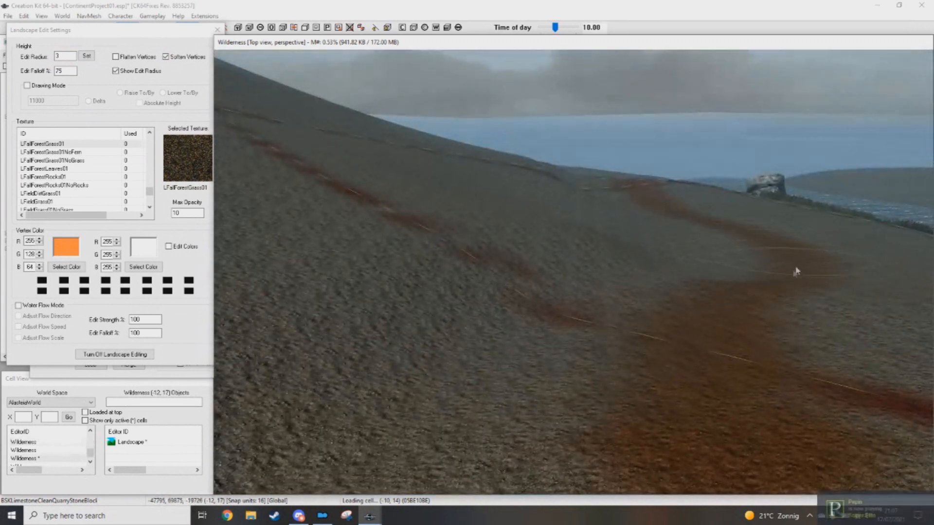
shift+middle_drag(708, 329, 629, 281)
scroll(598, 323, down, 3)
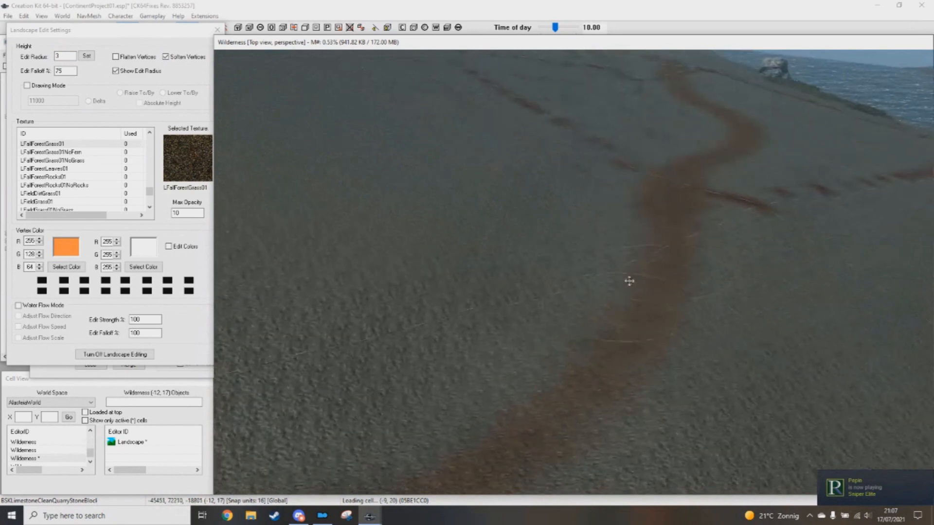
middle_drag(689, 224, 782, 121)
middle_drag(603, 323, 628, 214)
shift+middle_drag(579, 291, 557, 386)
scroll(683, 275, up, 1)
scroll(575, 336, up, 3)
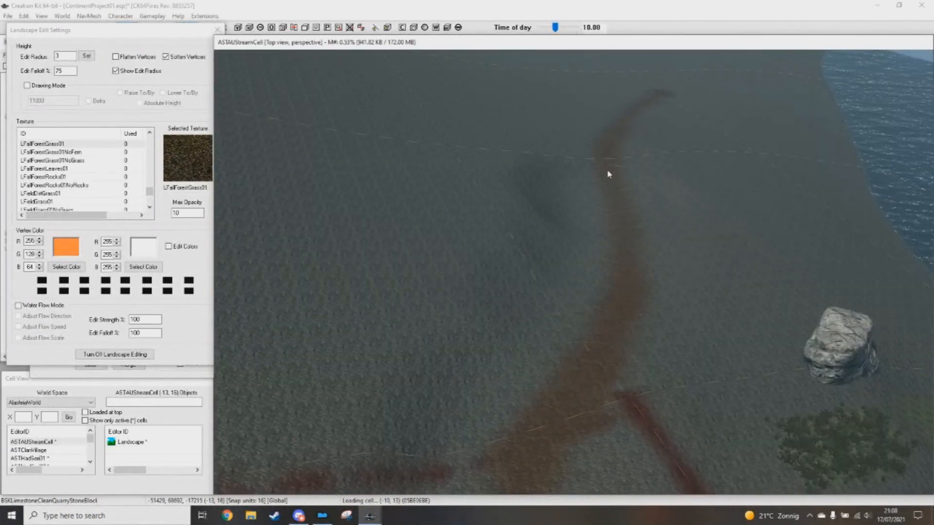
middle_drag(474, 461, 601, 326)
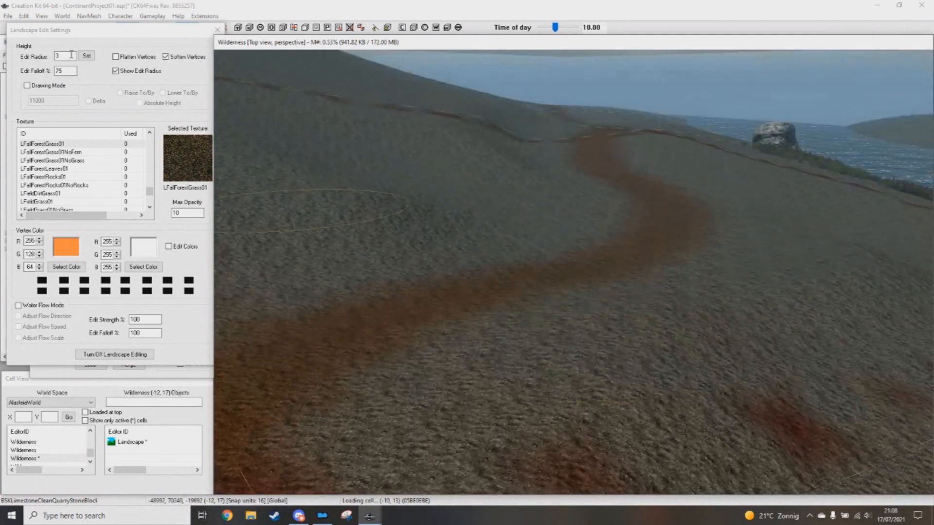
middle_drag(663, 294, 631, 296)
scroll(652, 340, down, 3)
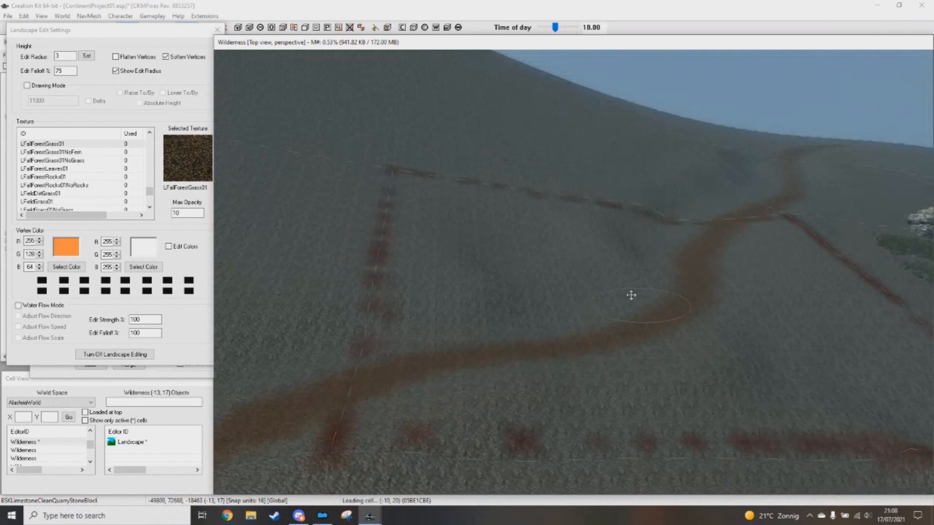
Step: Close the landscape edit settings and bring the object palette forward, shifting it slightly beside the plot view
click(217, 32)
shift+middle_drag(688, 308, 549, 310)
click(73, 61)
shift+middle_drag(615, 358, 611, 223)
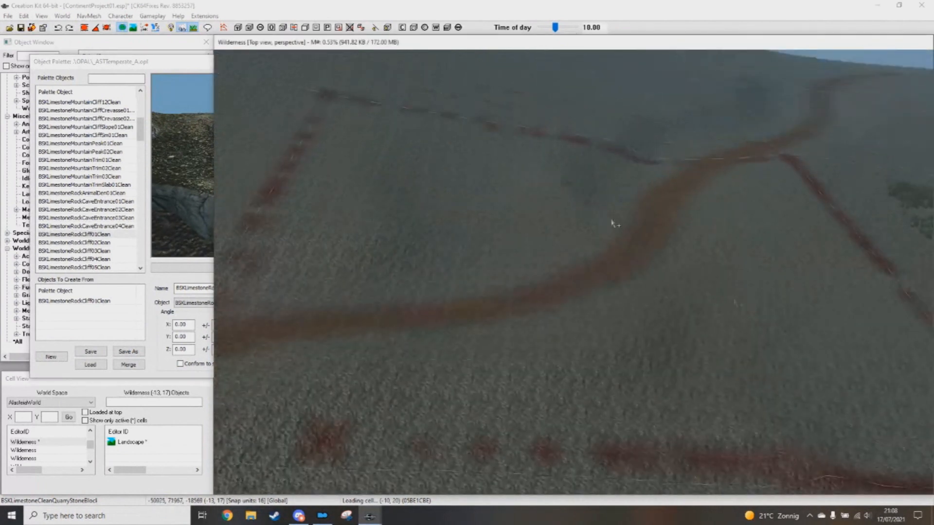
shift+middle_drag(673, 335, 611, 343)
click(142, 108)
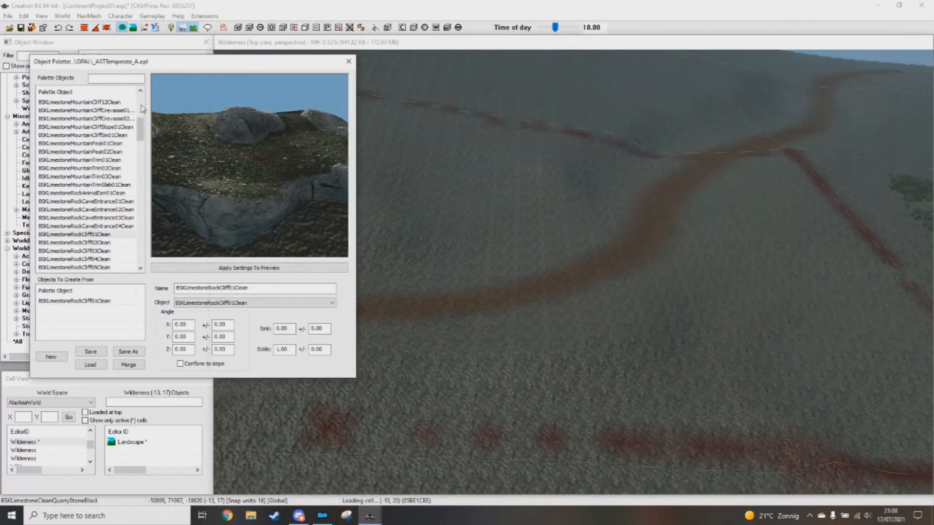
drag(146, 63, 135, 62)
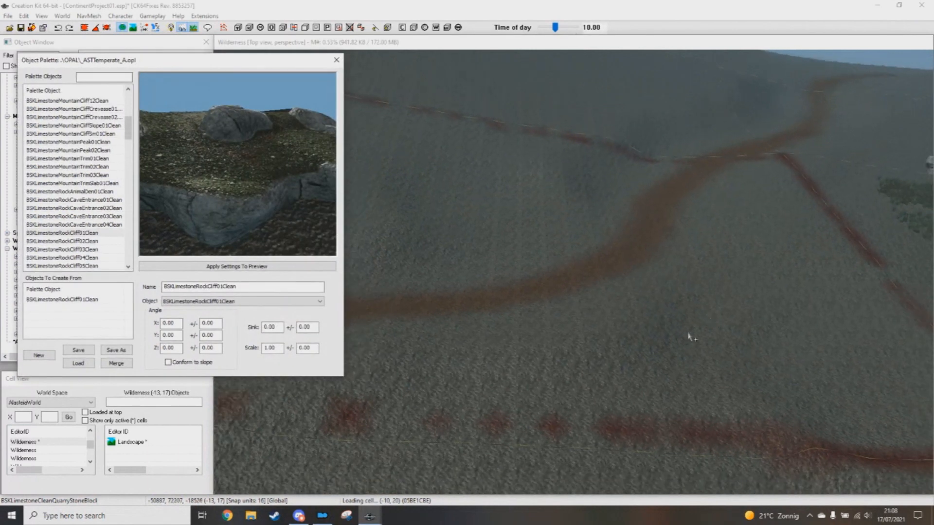
Step: Place BSKLimestoneRockCliff01Clean from the object palette at the plot corner nearest the water
middle_drag(688, 337, 503, 234)
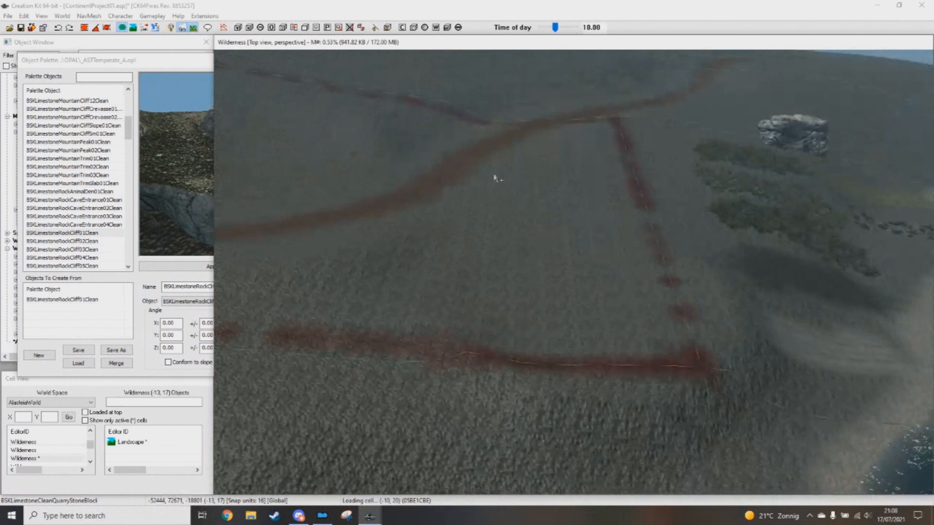
click(104, 64)
middle_drag(488, 249, 531, 238)
click(170, 171)
click(89, 234)
middle_drag(547, 206, 617, 326)
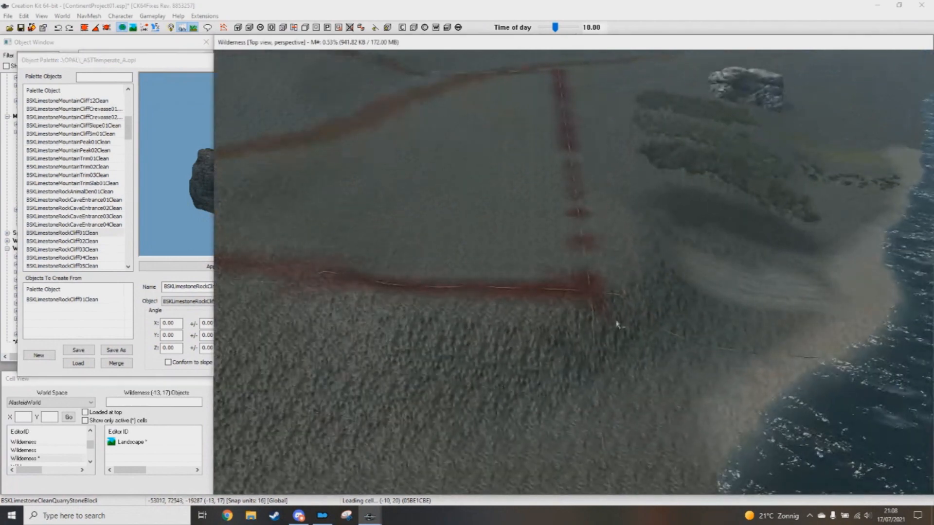
mouse_move(708, 315)
shift+middle_down()
mouse_move(678, 316)
mouse_move(719, 311)
shift+middle_up()
Step: Rotate the placed cliff rock and move it against the slope at the plot corner
right_drag(720, 312, 797, 297)
shift+middle_drag(797, 297, 683, 326)
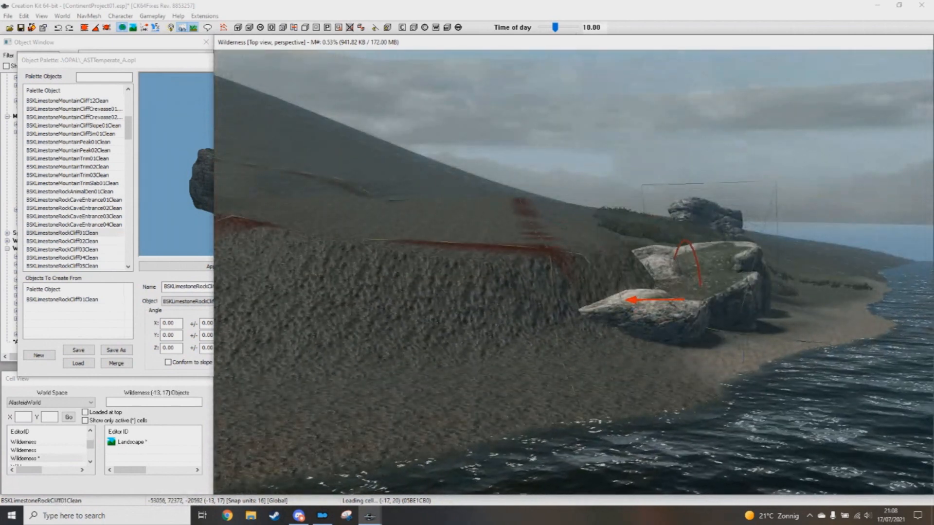
shift+middle_drag(687, 309, 672, 343)
drag(672, 344, 679, 299)
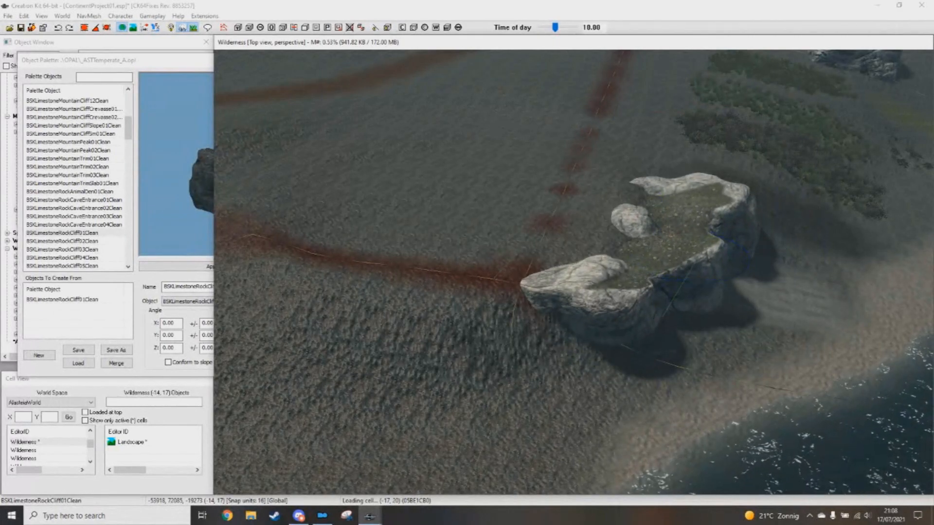
shift+middle_drag(678, 316, 574, 324)
Step: Place BSKLimestoneRockCliff02Clean beside the first cliff rock at the shoreside plot corner and rotate it to adjoin that rock
middle_drag(487, 329, 709, 283)
click(95, 241)
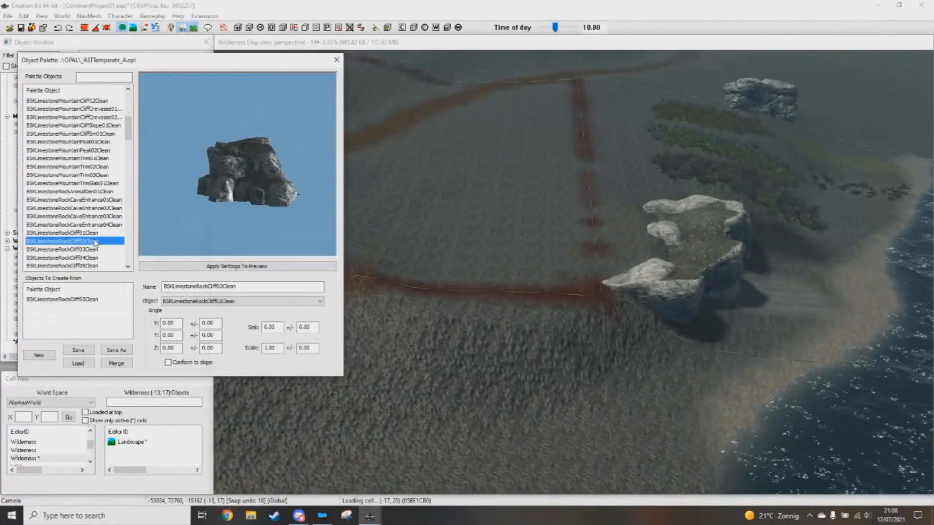
ctrl+right_click(547, 433)
right_drag(547, 433, 617, 433)
shift+middle_drag(607, 428, 418, 317)
shift+middle_drag(574, 380, 637, 391)
shift+middle_drag(632, 401, 612, 385)
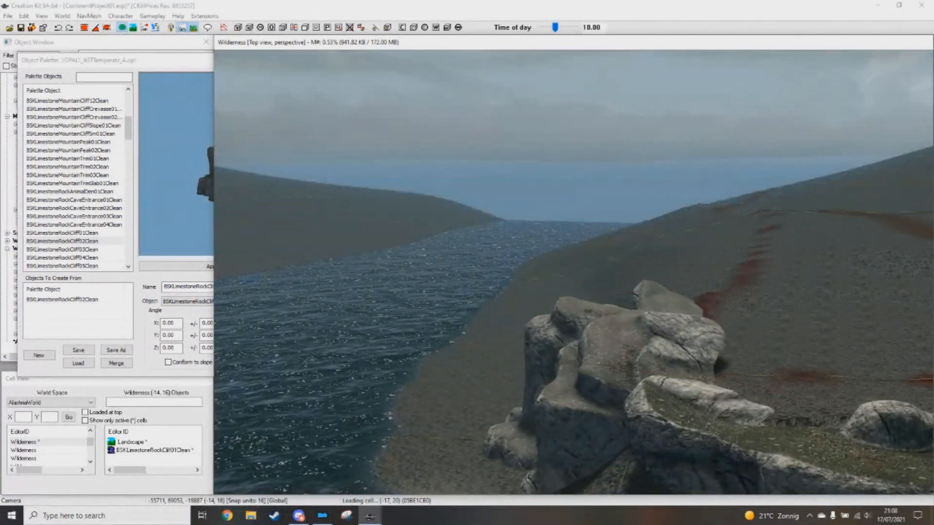
shift+middle_drag(583, 380, 586, 346)
Step: Place BSKLimestoneRockCliff03Clean next to the second cliff rock, on the slope along the plot's marked edge
click(86, 242)
scroll(86, 245, down, 3)
scroll(95, 239, up, 3)
click(75, 150)
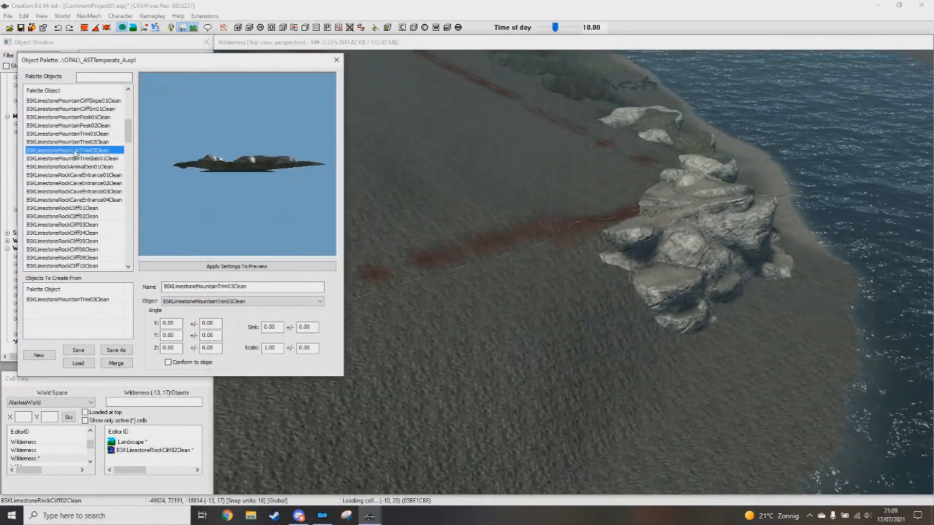
click(92, 232)
click(80, 225)
shift+middle_drag(516, 272, 610, 327)
ctrl+right_click(533, 277)
shift+middle_drag(532, 277, 508, 273)
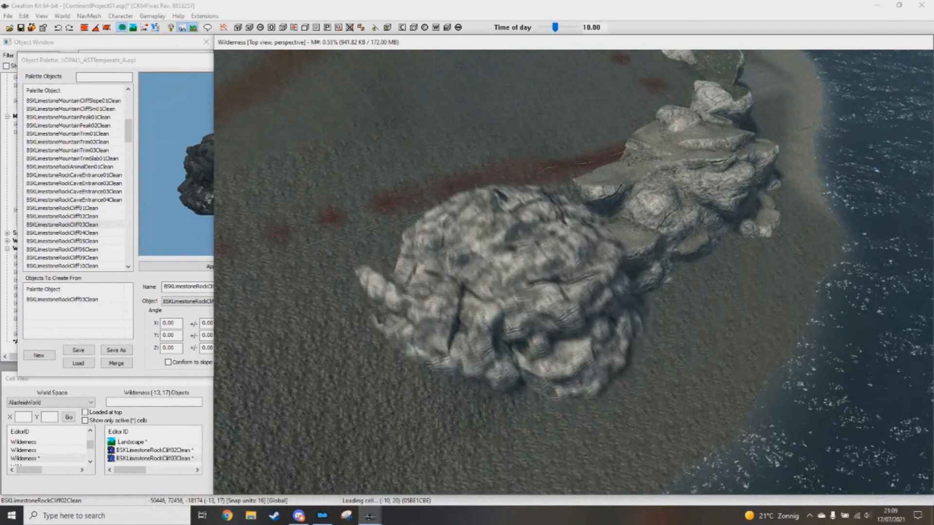
shift+middle_drag(526, 293, 674, 273)
Step: Place another BSKLimestoneRockCliff03Clean at the plot corner beside the path and rotate it into position
ctrl+right_click(525, 234)
mouse_move(525, 233)
right_down()
mouse_move(467, 222)
mouse_move(516, 226)
right_up()
shift+middle_drag(516, 226, 537, 260)
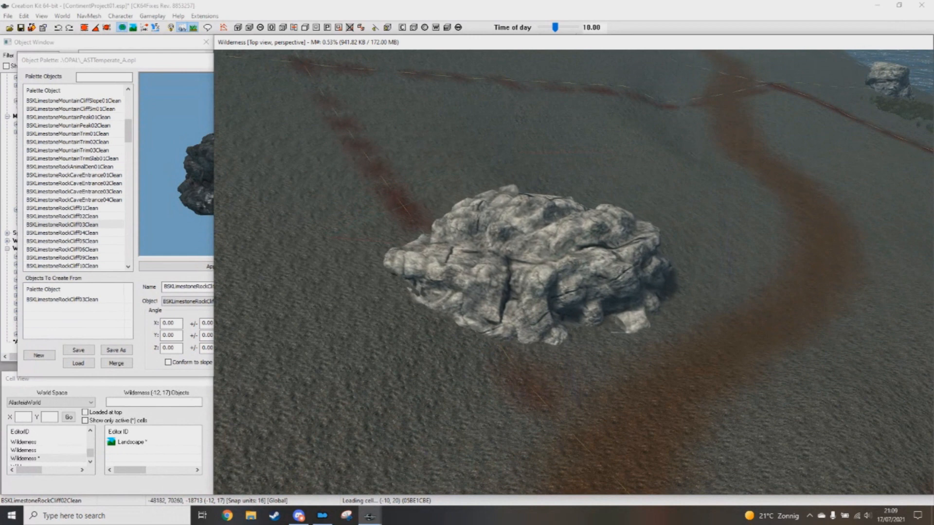
shift+middle_drag(537, 259, 453, 336)
Step: Place BSKLimestoneRockCliff01Clean on the far plot edge where the path crosses it, then rotate and move it into position
middle_drag(700, 258, 544, 333)
scroll(549, 294, up, 3)
click(63, 208)
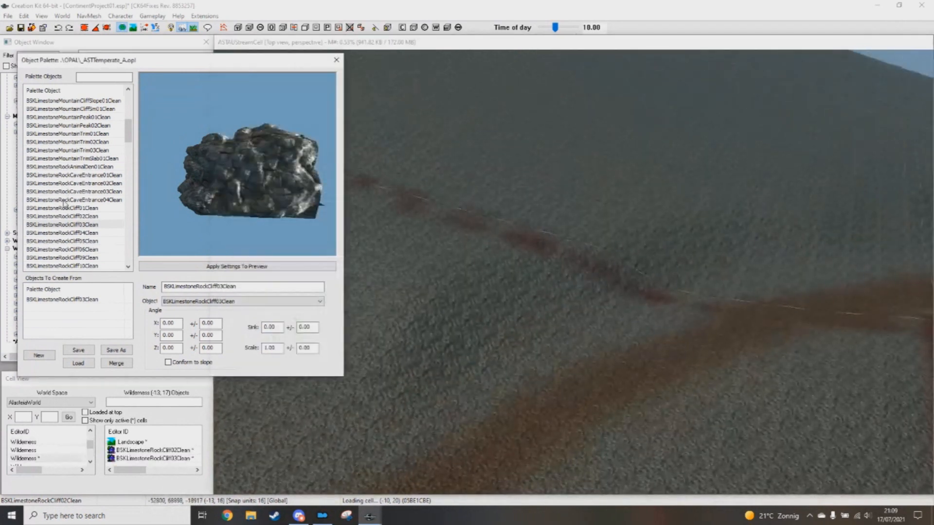
ctrl+right_click(639, 311)
right_drag(639, 312, 664, 311)
drag(632, 311, 693, 242)
shift+middle_drag(693, 242, 729, 256)
right_drag(681, 233, 659, 233)
drag(659, 233, 654, 248)
mouse_move(654, 248)
right_down()
mouse_move(644, 258)
mouse_move(657, 265)
right_up()
shift+middle_drag(656, 265, 570, 320)
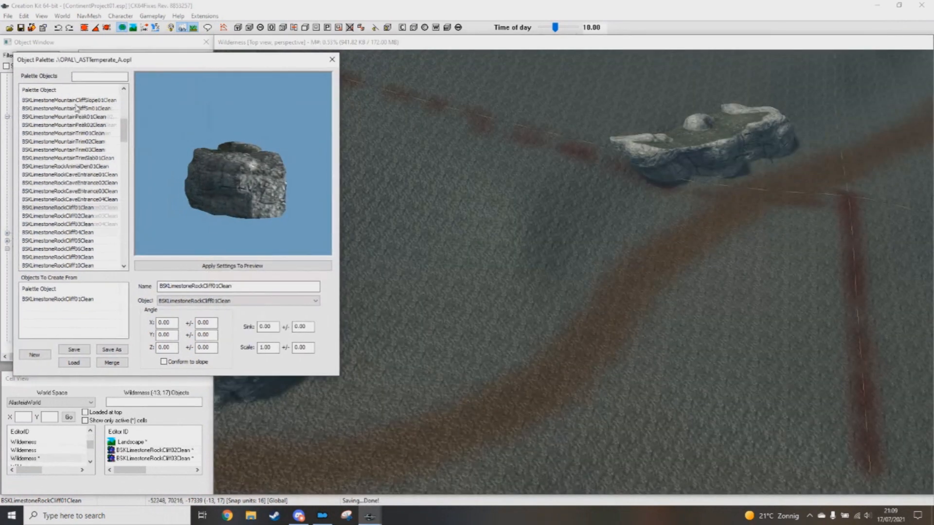
Step: Examine the placed rocks around the path from several views and look through the limestone entries in the palette
scroll(77, 109, up, 4)
scroll(82, 127, down, 5)
middle_drag(637, 297, 583, 331)
shift+middle_drag(341, 302, 391, 299)
shift+middle_drag(506, 313, 474, 333)
click(112, 190)
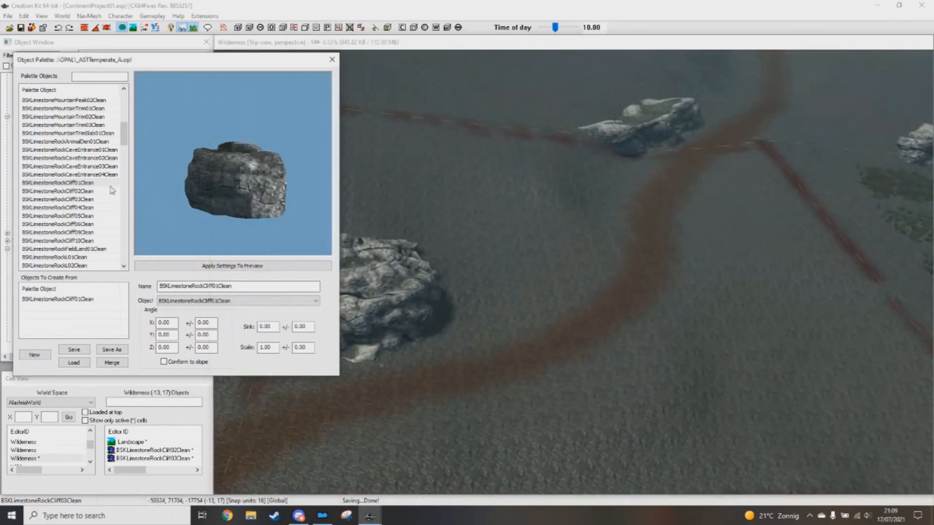
middle_drag(559, 335, 551, 332)
click(218, 207)
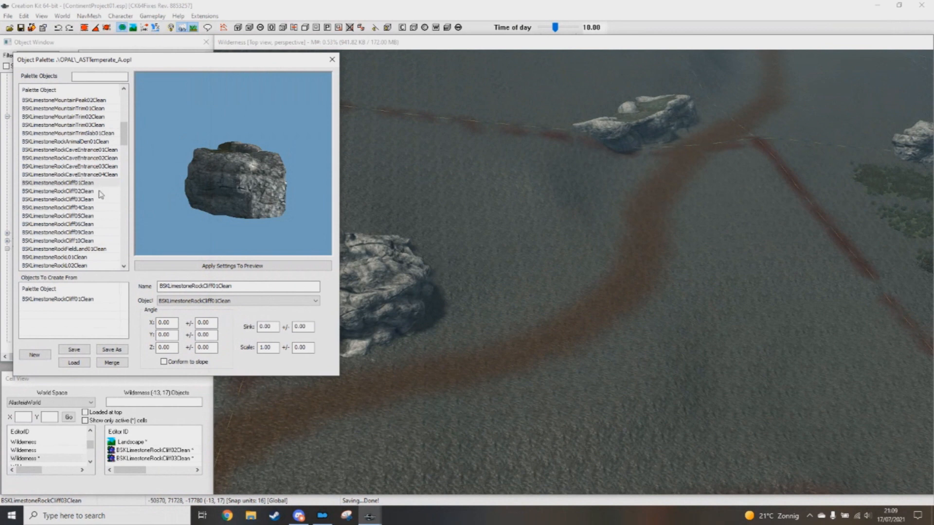
middle_drag(578, 291, 590, 263)
shift+middle_drag(454, 310, 444, 284)
click(122, 131)
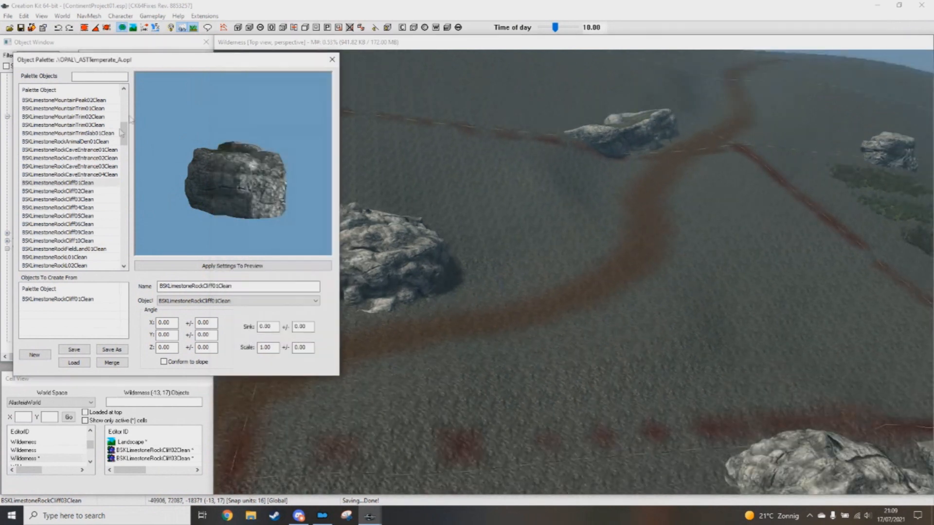
Step: Shift the object palette window slightly and save the plugin
drag(128, 65, 126, 71)
middle_drag(675, 307, 681, 311)
shift+middle_drag(510, 298, 491, 325)
click(194, 222)
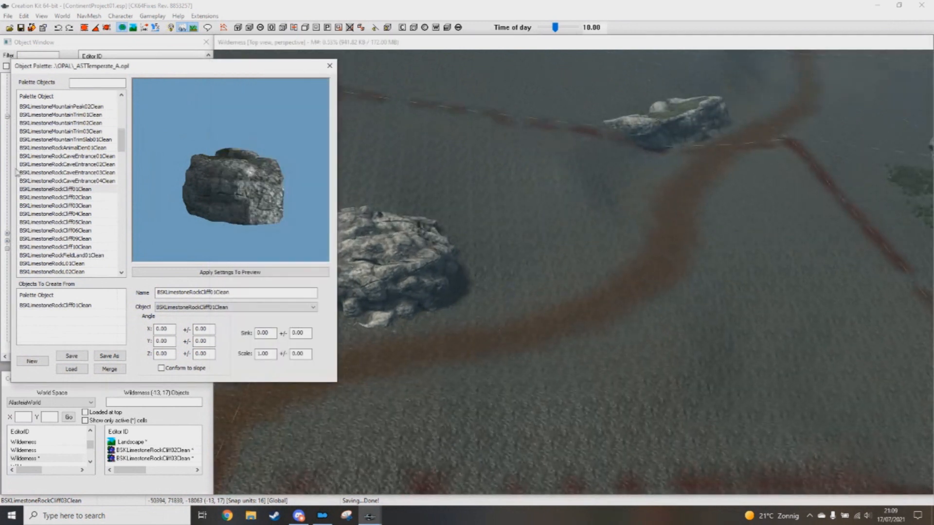
middle_drag(424, 274, 420, 269)
key(ctrl+s)
Step: Browse the palette's tree and undergrowth entries, previewing TreeUndergrowthVineMaple01
scroll(78, 140, down, 15)
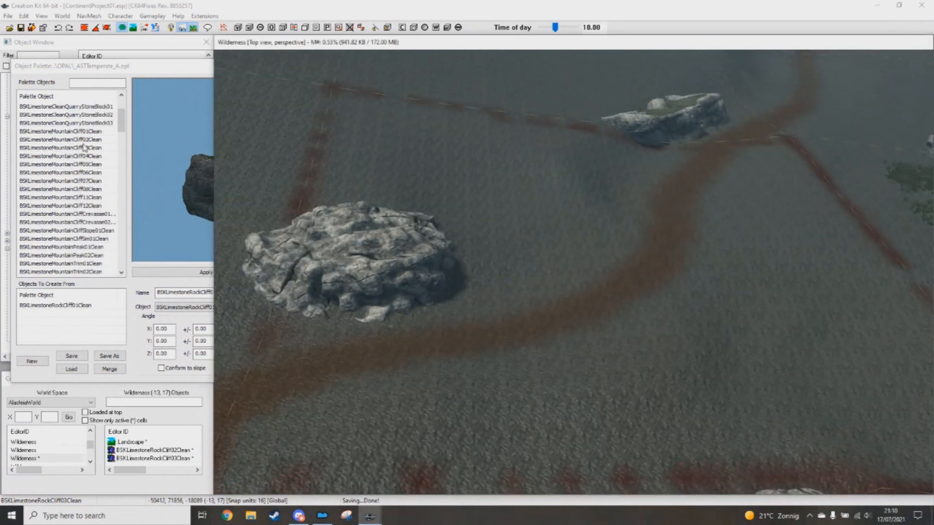
scroll(88, 180, down, 10)
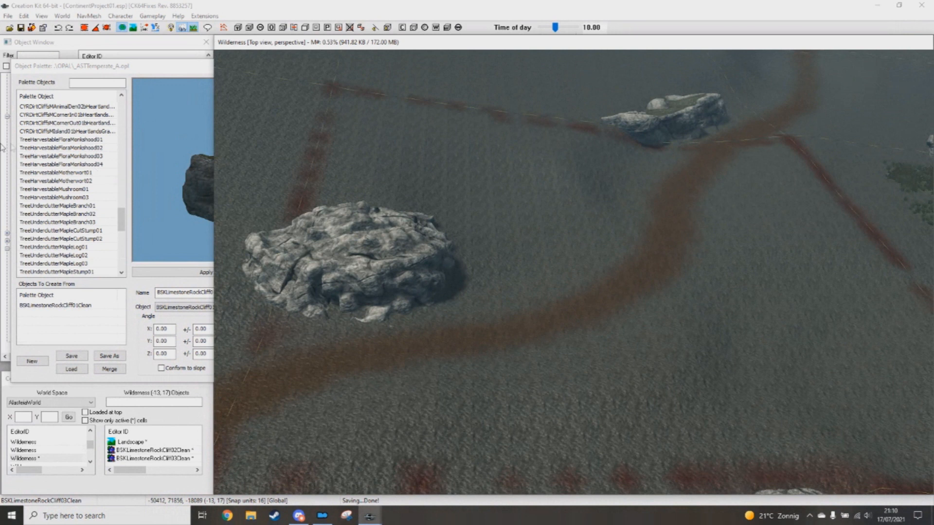
scroll(73, 173, up, 20)
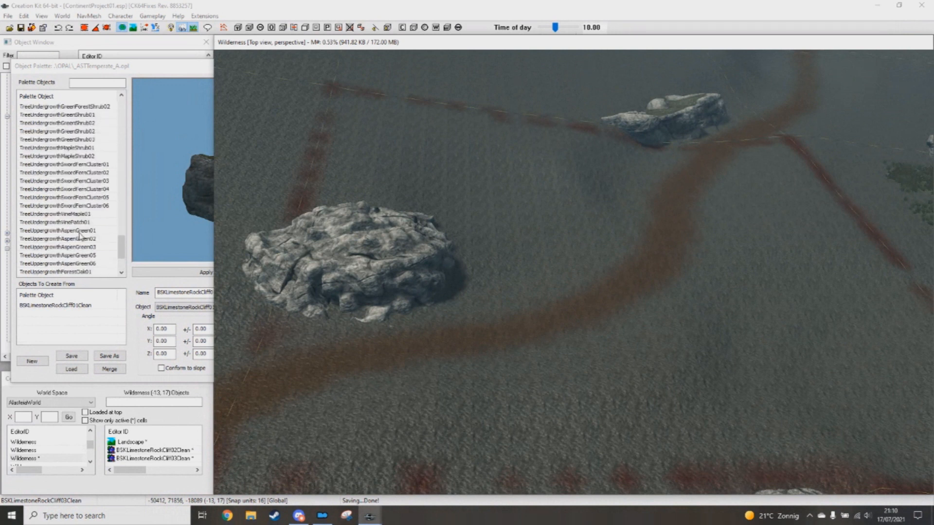
scroll(84, 225, down, 18)
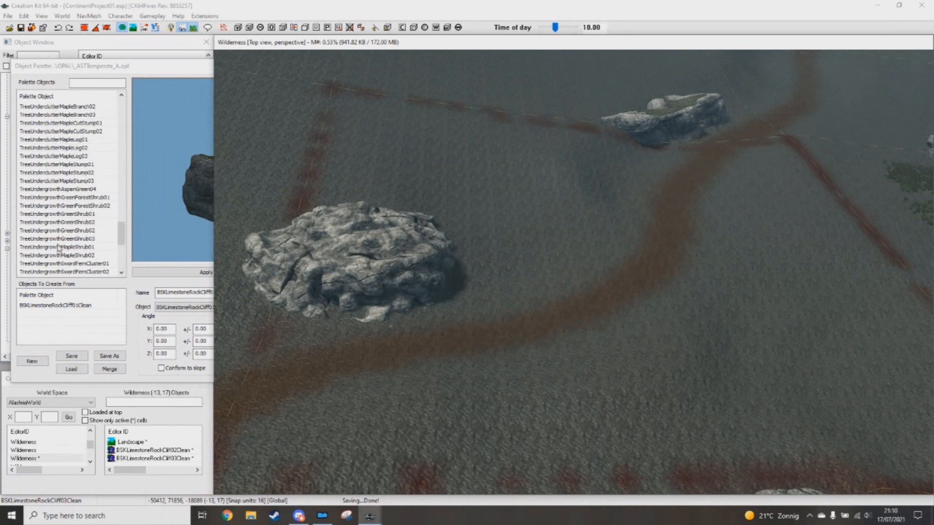
scroll(56, 194, down, 5)
click(63, 165)
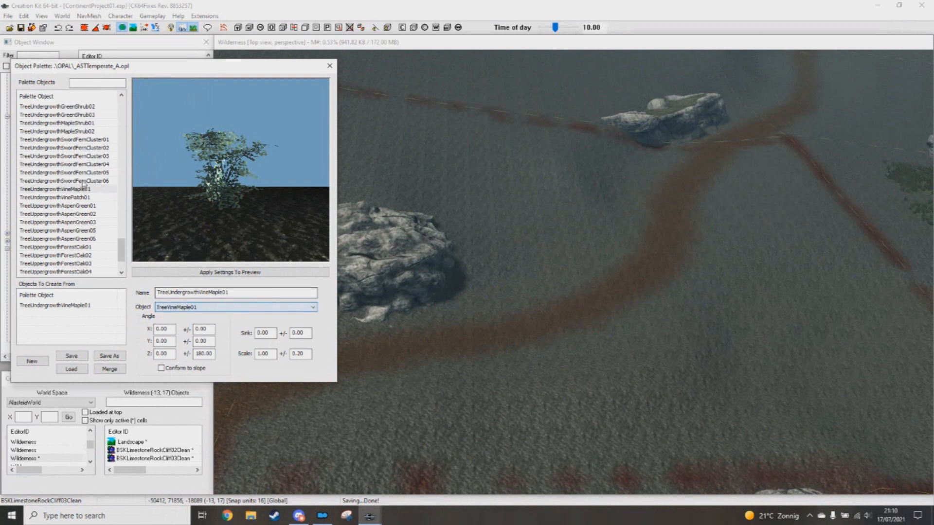
scroll(84, 226, down, 2)
scroll(60, 222, up, 9)
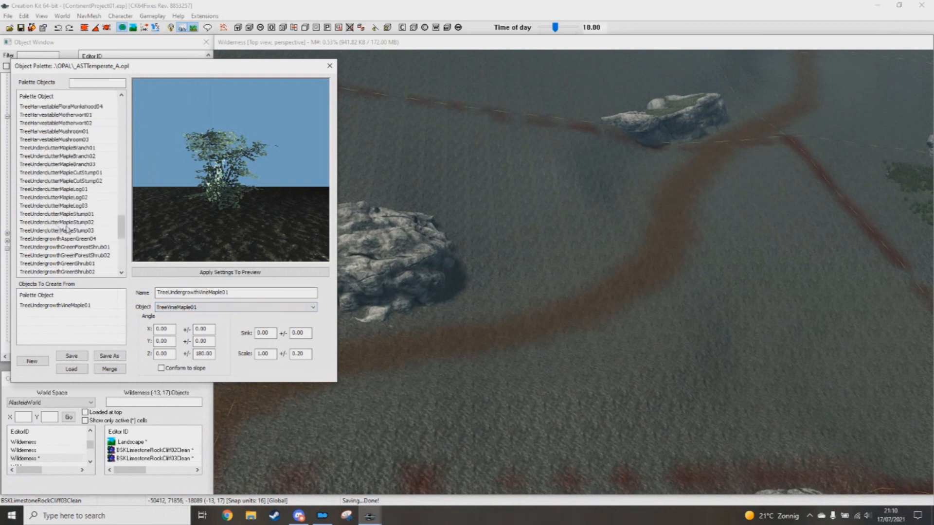
scroll(69, 212, up, 3)
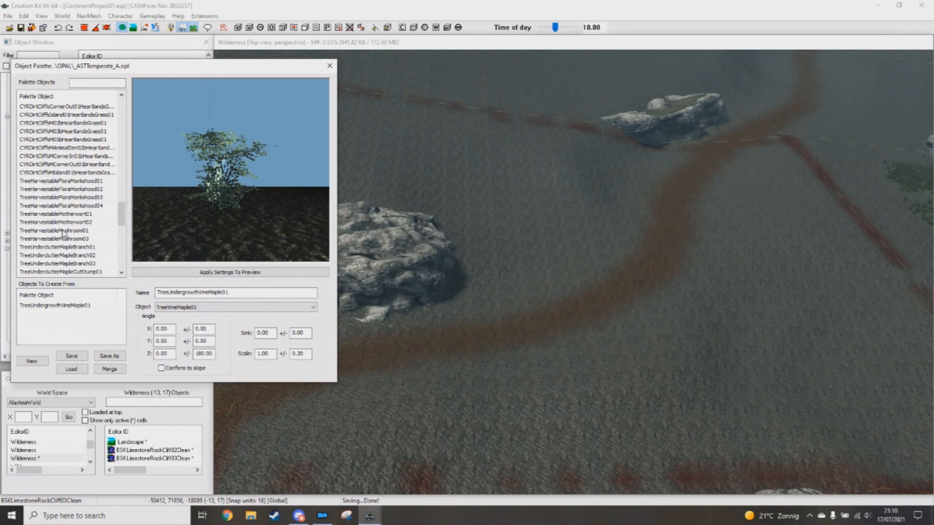
scroll(80, 204, down, 6)
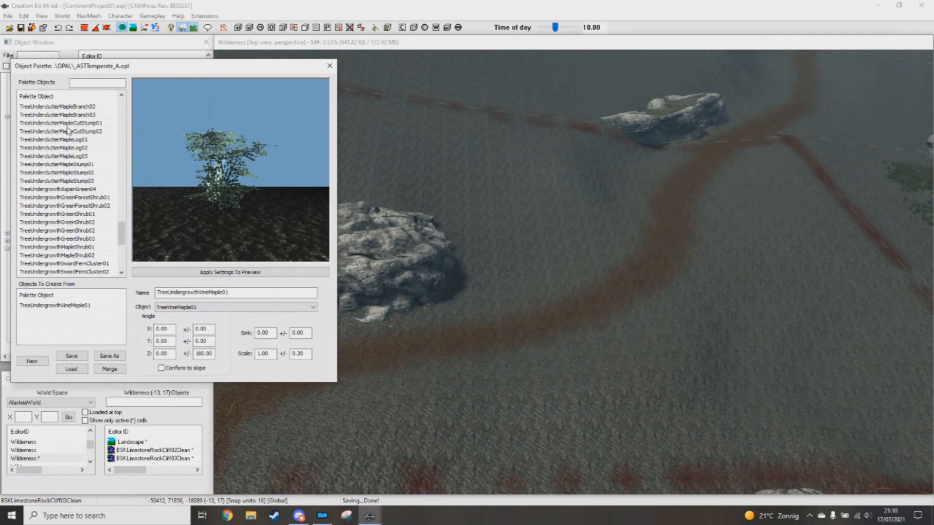
Step: Preview BSKLimestoneRockL07Clean in the palette and compare it with the rocks on the plot
scroll(71, 129, up, 10)
scroll(80, 211, up, 5)
click(51, 180)
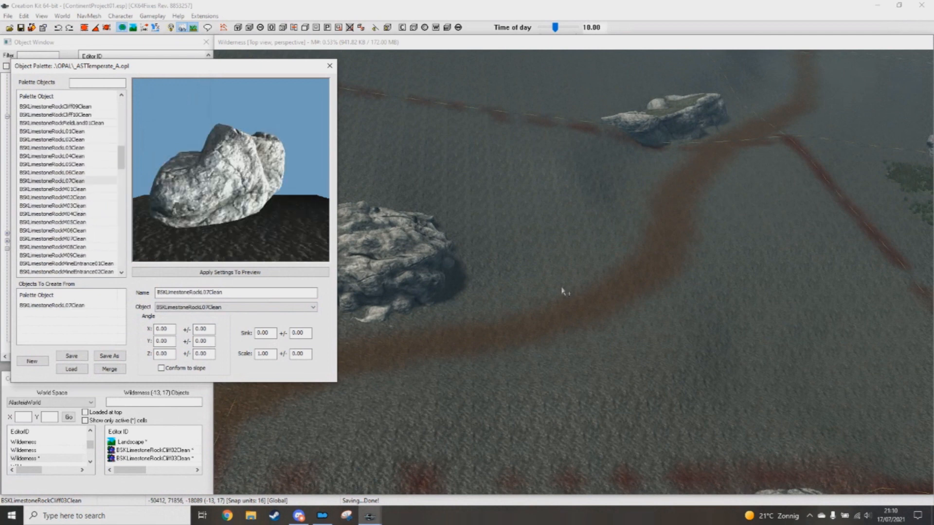
scroll(413, 267, up, 3)
scroll(393, 252, down, 3)
shift+middle_drag(548, 346, 273, 143)
mouse_move(475, 290)
shift+middle_down()
mouse_move(471, 281)
mouse_move(467, 292)
shift+middle_up()
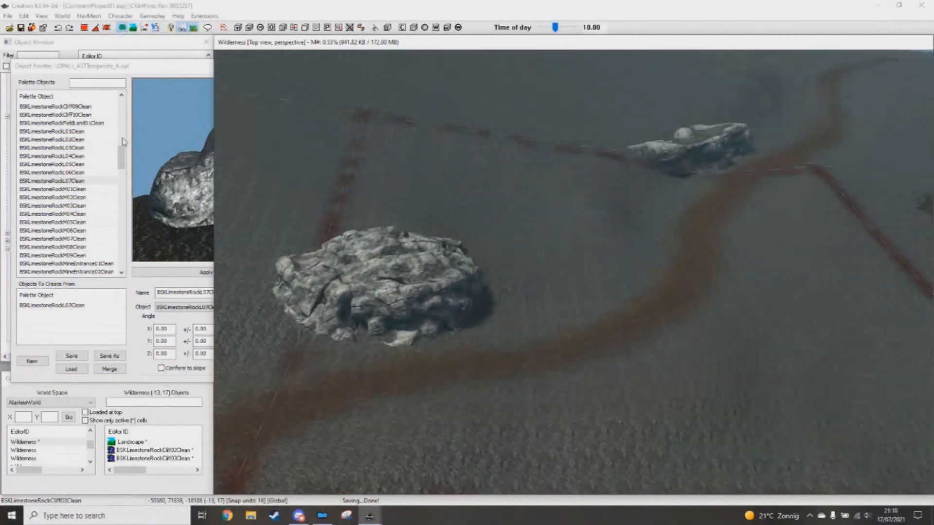
Step: Place the grassy dirt cliff CYRDirtCliffsCornerIn01HeartlandsGrass01 inside the plot near the limestone rock where the path crosses the far edge
click(122, 138)
scroll(89, 140, down, 15)
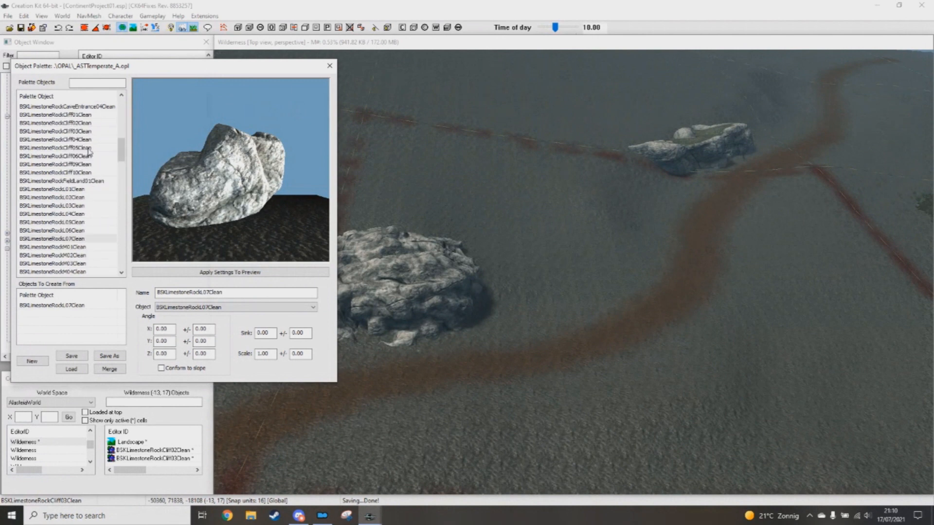
scroll(91, 152, down, 1)
click(77, 124)
middle_drag(591, 283, 528, 302)
scroll(527, 302, up, 2)
click(59, 156)
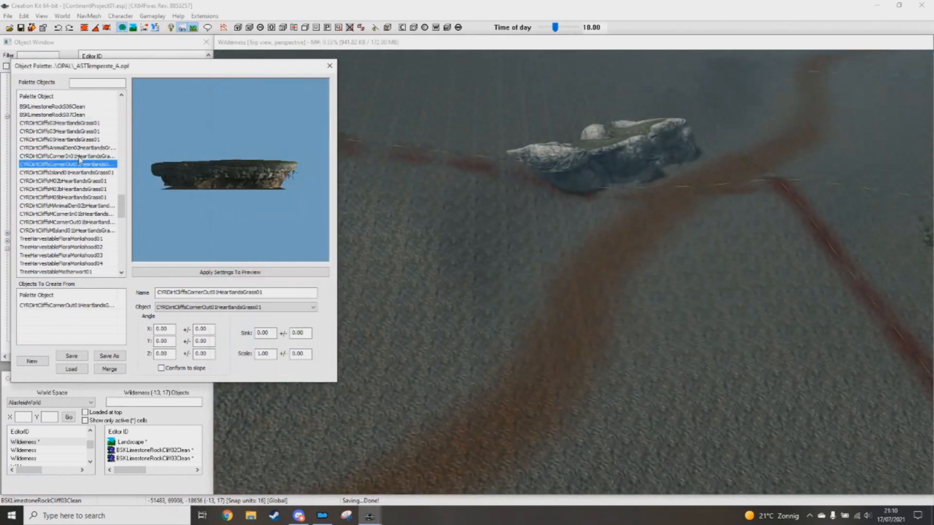
ctrl+right_click(523, 272)
shift+middle_drag(567, 280, 603, 287)
Step: Rotate and move the grassy dirt cliff so that it adjoins the limestone rock beside the path
right_drag(603, 287, 559, 287)
drag(559, 287, 559, 231)
drag(413, 260, 452, 254)
shift+middle_drag(453, 272, 582, 259)
shift+middle_drag(623, 223, 608, 253)
right_drag(608, 253, 528, 241)
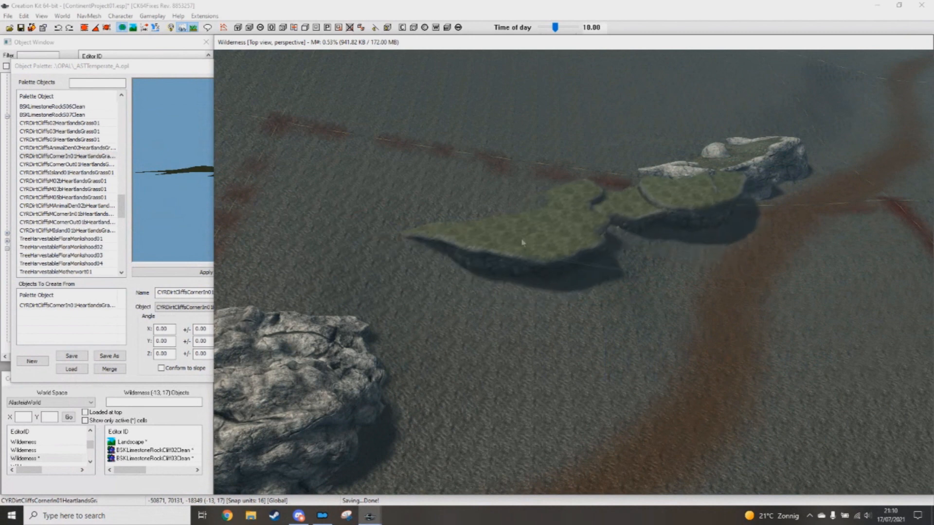
Step: Adjust the position of the limestone cliff rock adjoining the grassy dirt cliff
shift+middle_drag(511, 276, 560, 293)
click(544, 293)
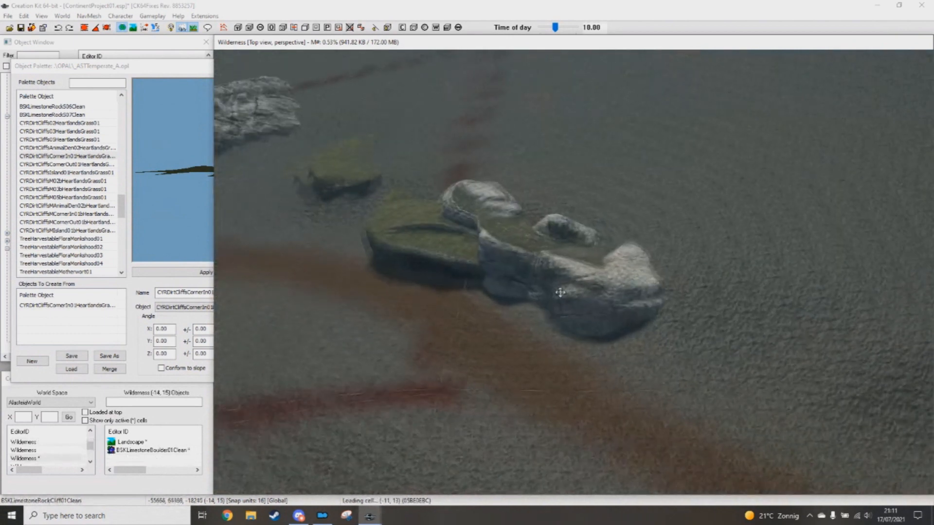
scroll(560, 292, up, 3)
drag(560, 292, 578, 316)
shift+middle_drag(534, 290, 581, 357)
Step: Place a CYRDirtCliffsMCornerOut01b grass cliff beside the large limestone rock at the plot corner
click(115, 170)
click(77, 181)
click(90, 173)
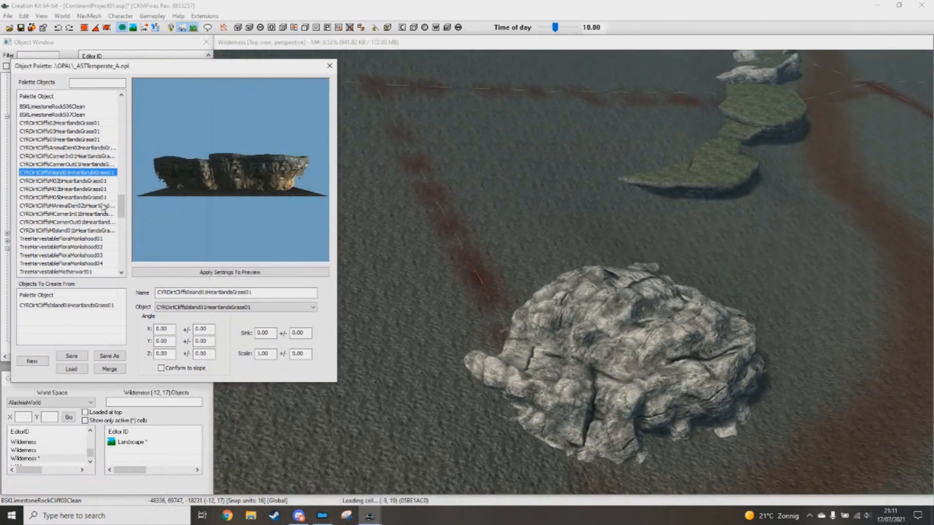
click(100, 222)
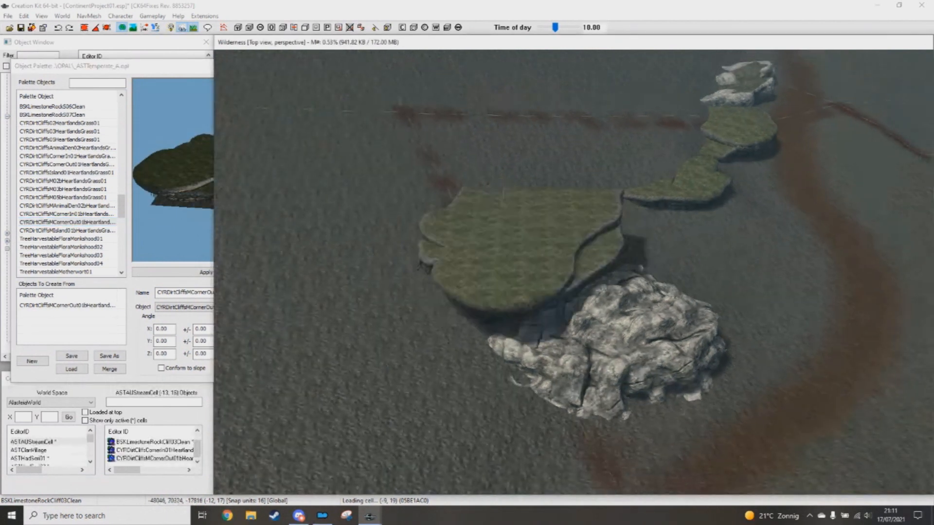
Step: Rotate, move and lower the new grass cliff so that it caps the large limestone rock
mouse_move(528, 282)
right_down()
mouse_move(554, 282)
mouse_move(530, 283)
right_up()
drag(530, 283, 532, 316)
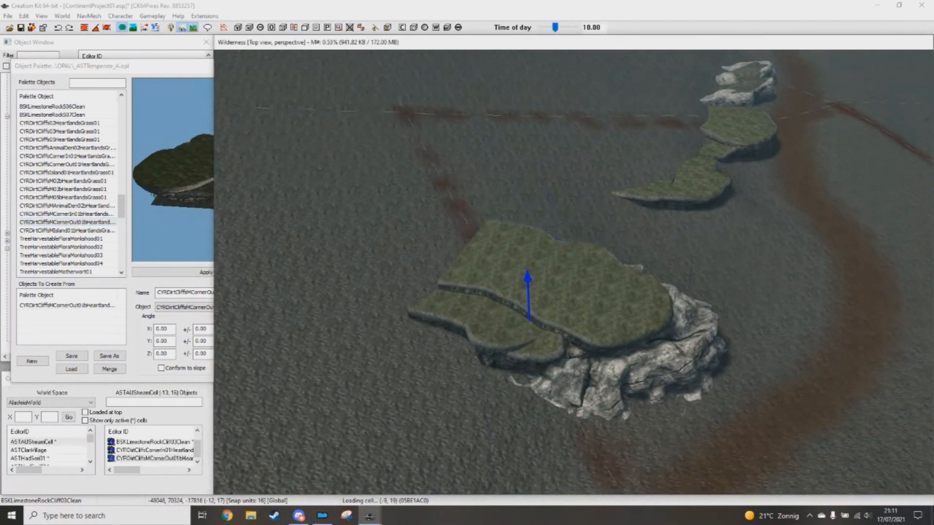
mouse_move(527, 292)
shift+middle_down()
mouse_move(529, 315)
mouse_move(540, 319)
mouse_move(527, 297)
shift+middle_up()
drag(527, 296, 525, 358)
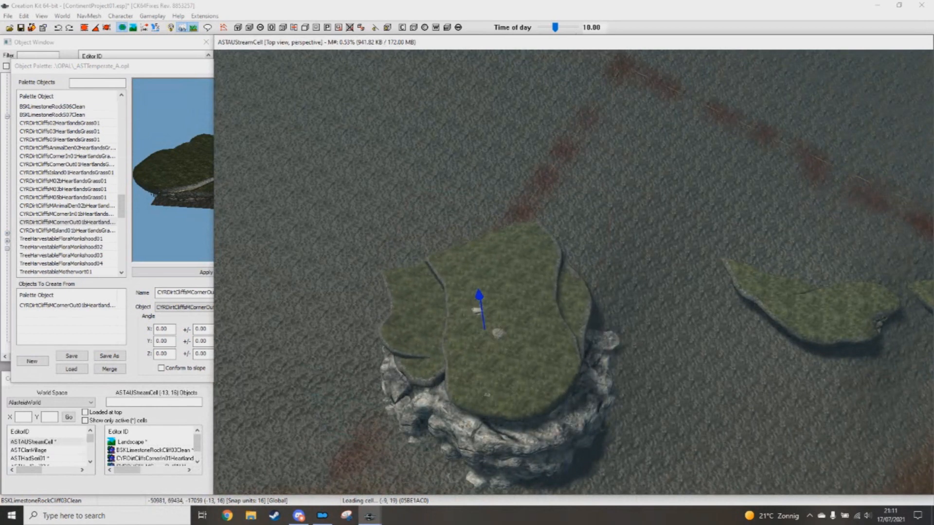
shift+middle_drag(518, 343, 598, 311)
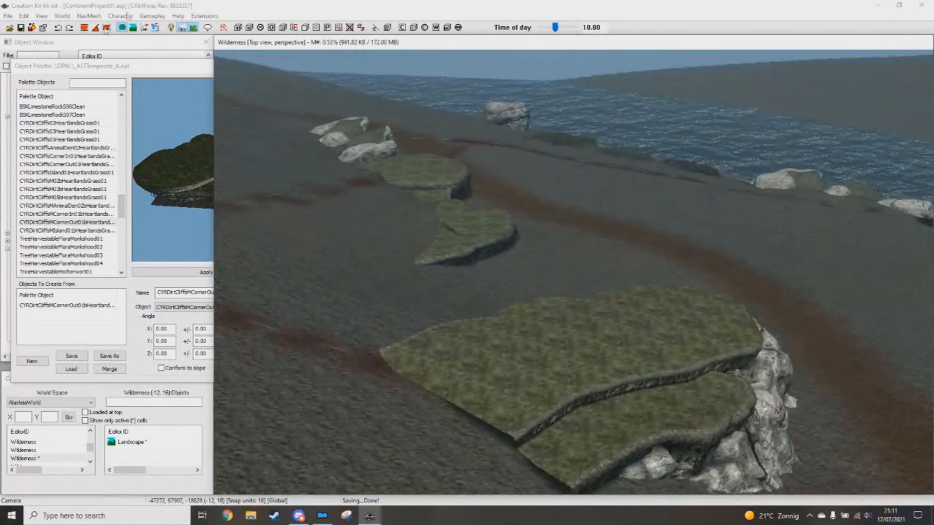
Step: Open the landscape edit settings and turn vertex softening off for the ground around the grass-capped rock
key(h)
click(162, 55)
shift+middle_drag(481, 340, 461, 244)
shift+middle_drag(384, 238, 660, 289)
shift+middle_drag(578, 349, 498, 245)
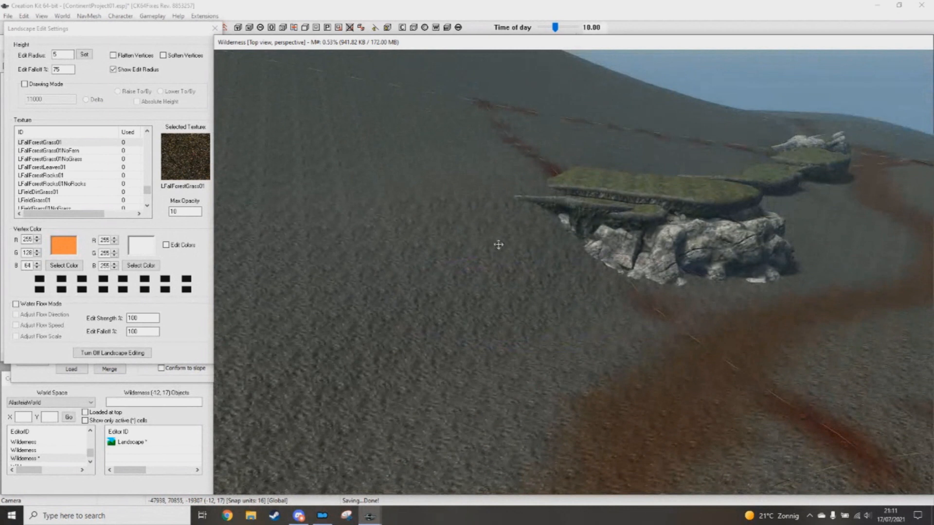
Step: Close the landscape edit settings and place a BSKLimestoneRockCliff05Clean rock on the slope beside the grass-capped rock
click(214, 28)
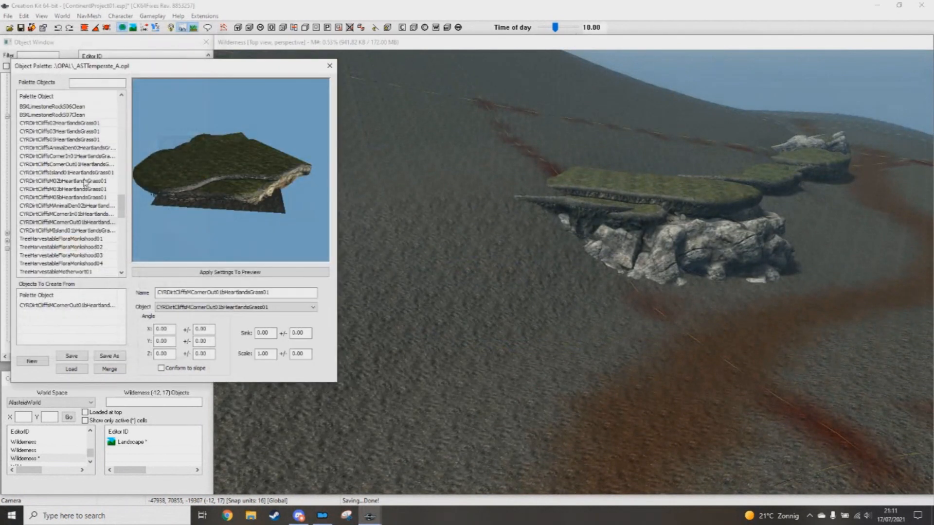
scroll(89, 175, up, 4)
scroll(73, 166, up, 7)
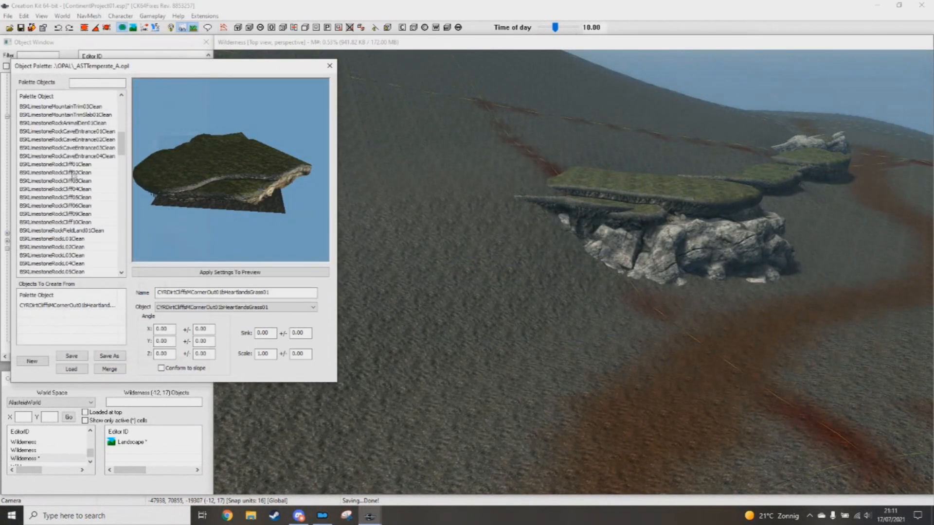
click(74, 181)
click(75, 189)
click(73, 197)
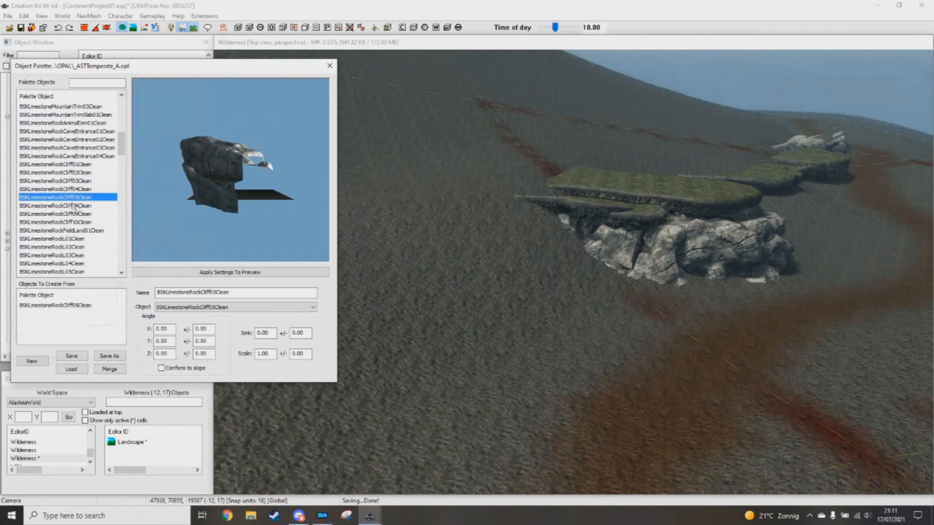
click(498, 318)
Step: Rotate, move and adjust the height of the new limestone cliff rock so that it extends the grass-capped rock formation
key(shift)
right_drag(499, 312, 501, 293)
key(z)
drag(501, 294, 501, 317)
drag(491, 248, 502, 219)
key(shift)
key(x)
key(y)
mouse_move(503, 220)
right_down()
mouse_move(493, 221)
mouse_move(521, 218)
right_up()
key(x)
key(z)
mouse_move(521, 219)
mouse_down()
mouse_move(521, 202)
mouse_move(521, 212)
mouse_up()
key(shift)
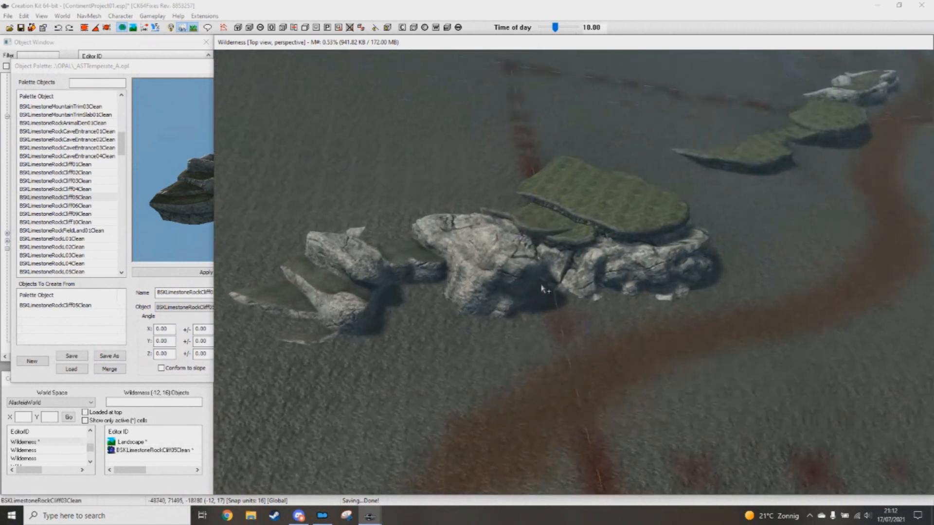
Step: Save the plugin with the rocks and grass cliffs placed along the plot
middle_drag(546, 287, 468, 330)
scroll(467, 330, up, 2)
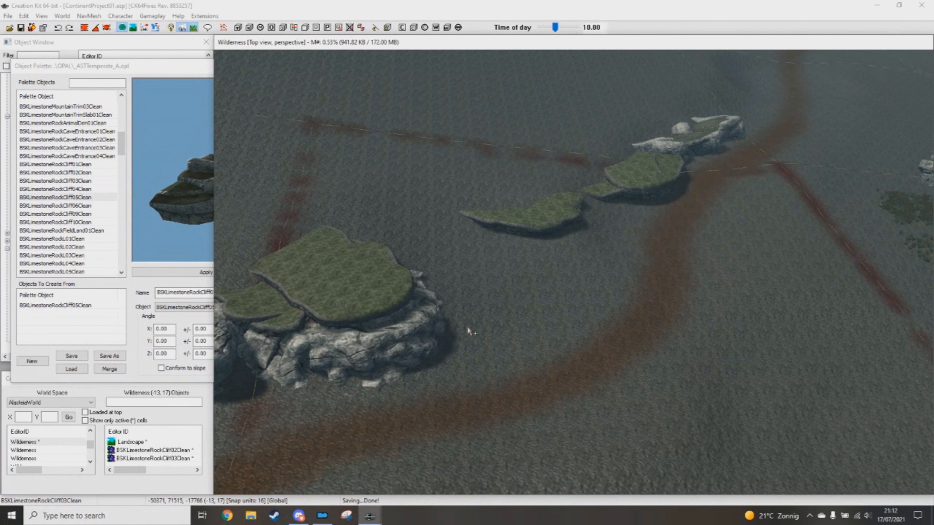
shift+middle_drag(571, 319, 532, 322)
click(149, 149)
key(ctrl+s)
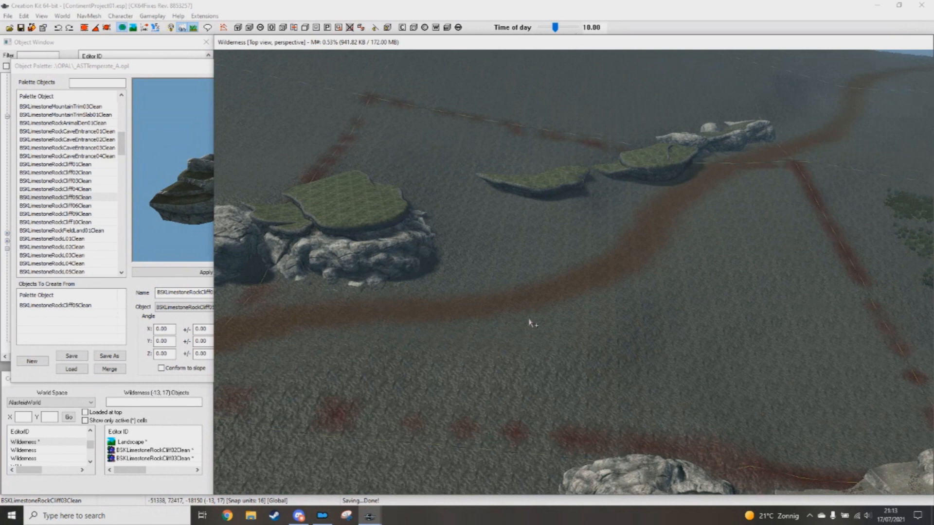
scroll(529, 323, up, 2)
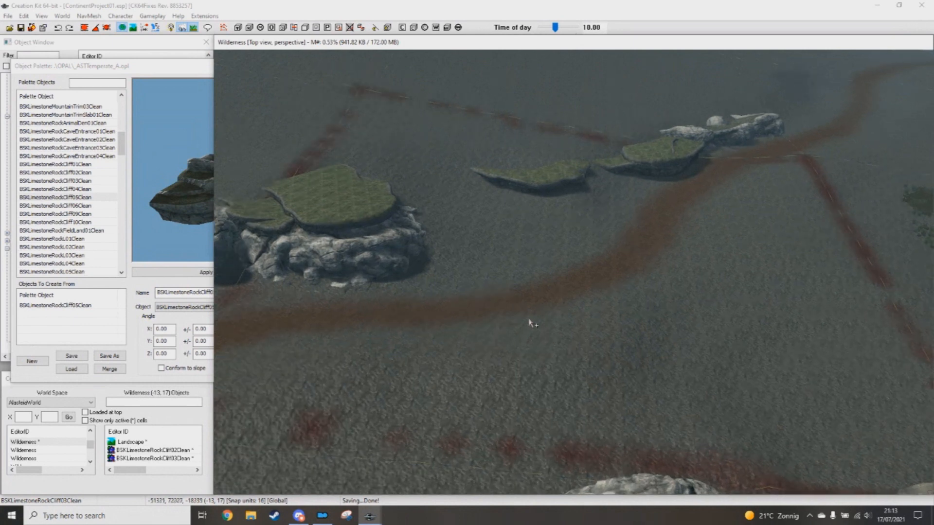
scroll(514, 322, up, 1)
middle_drag(514, 323, 538, 318)
shift+middle_drag(516, 234, 579, 311)
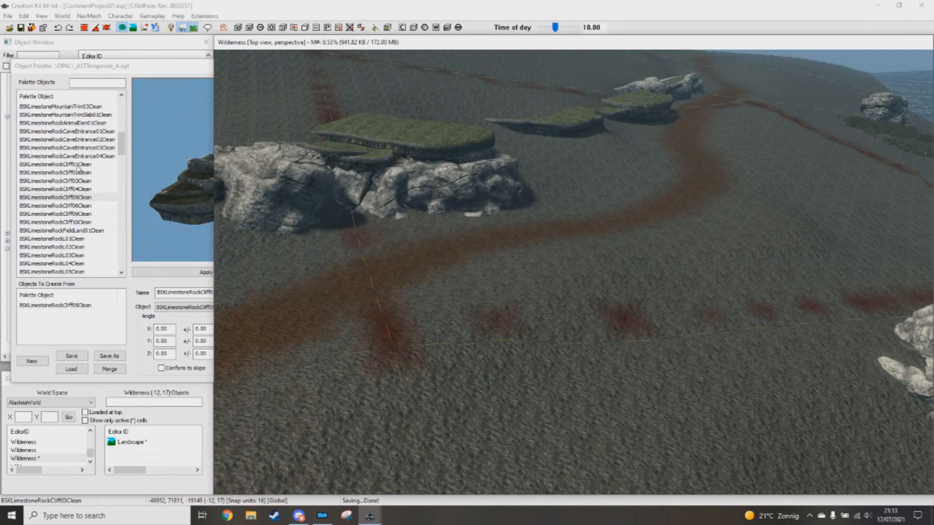
Step: Start a new empty object palette and add the furniture object Bedroll01R to it
drag(218, 61, 248, 58)
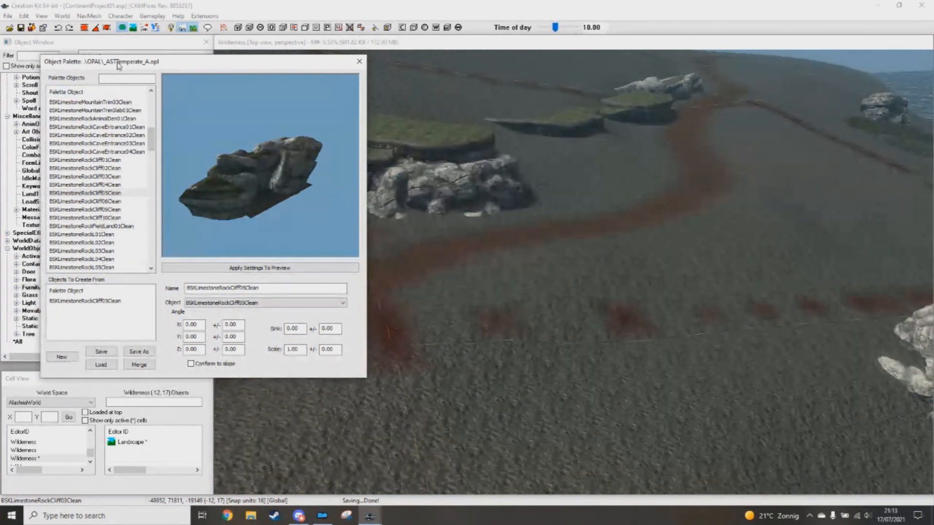
click(62, 16)
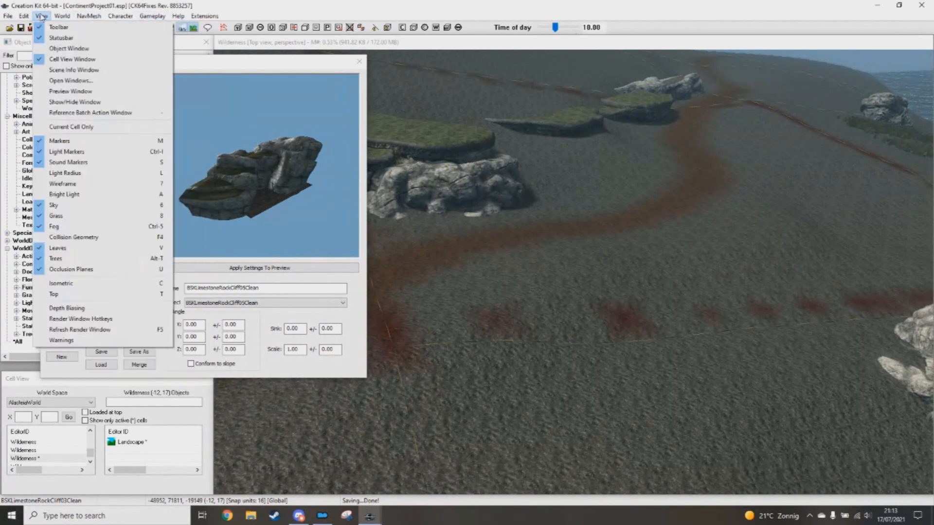
mouse_move(62, 16)
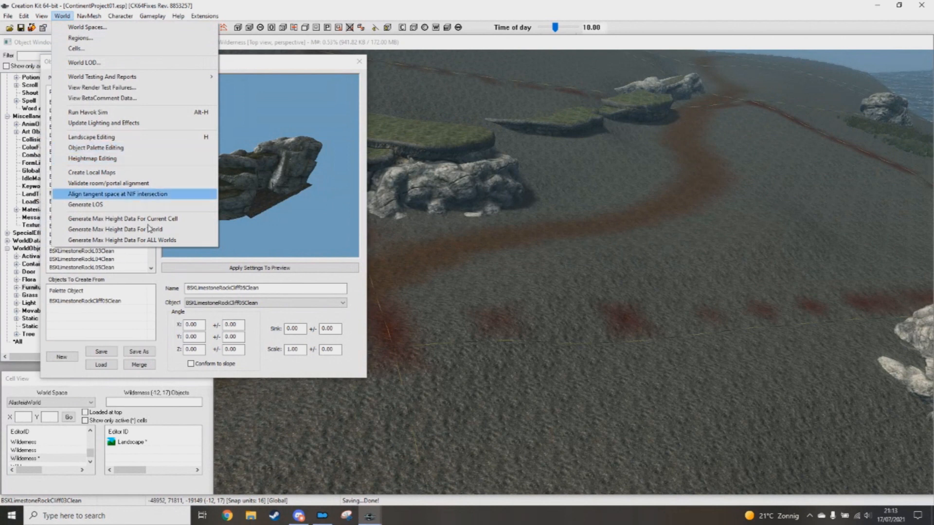
click(147, 358)
click(61, 356)
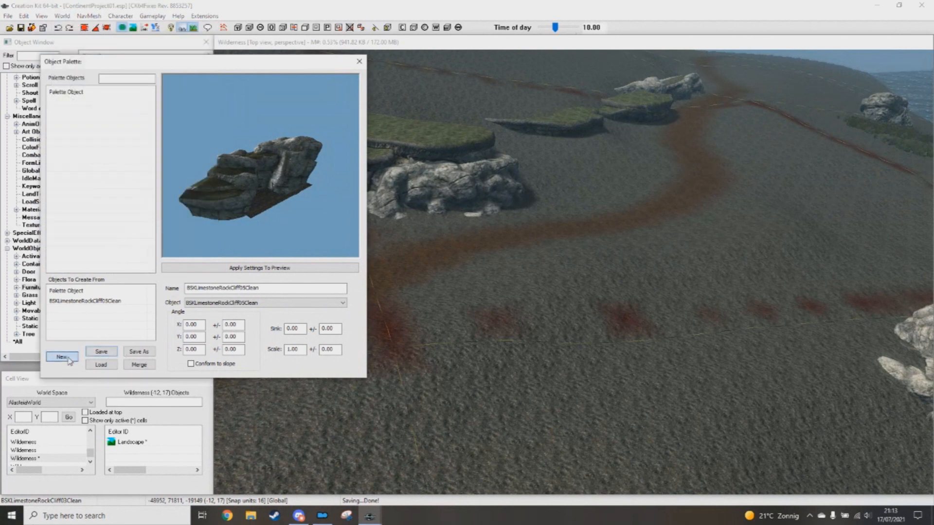
drag(141, 63, 274, 72)
drag(101, 133, 291, 135)
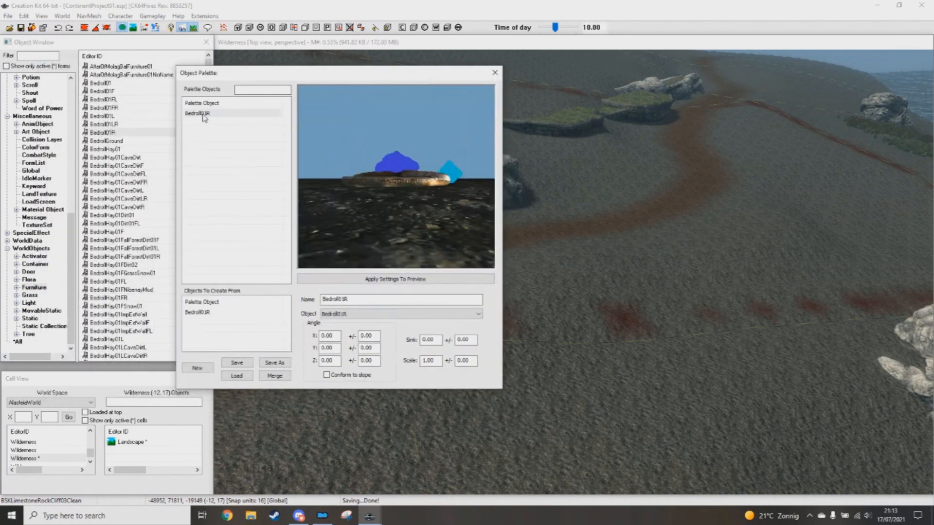
Step: Place nine Bedroll01R objects from the palette around the bend of the painted path
middle_drag(655, 336, 611, 364)
scroll(609, 363, up, 4)
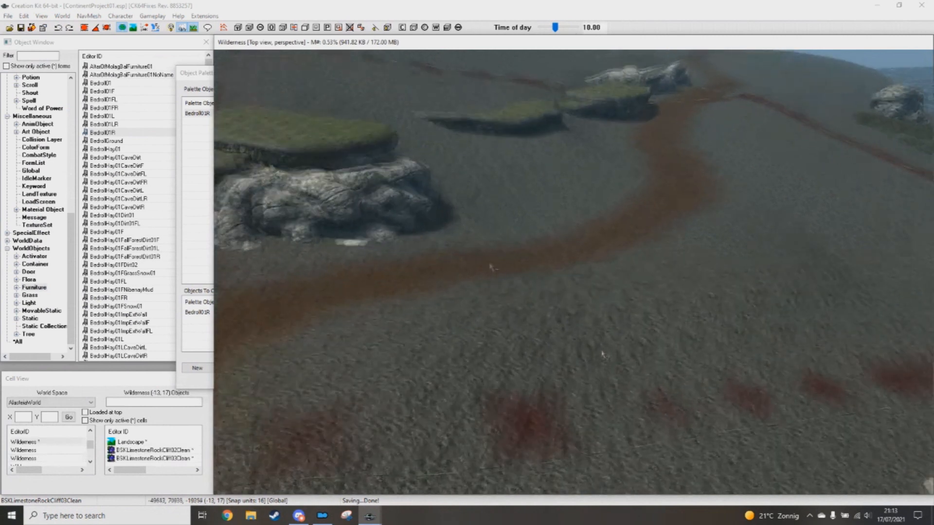
drag(203, 74, 112, 73)
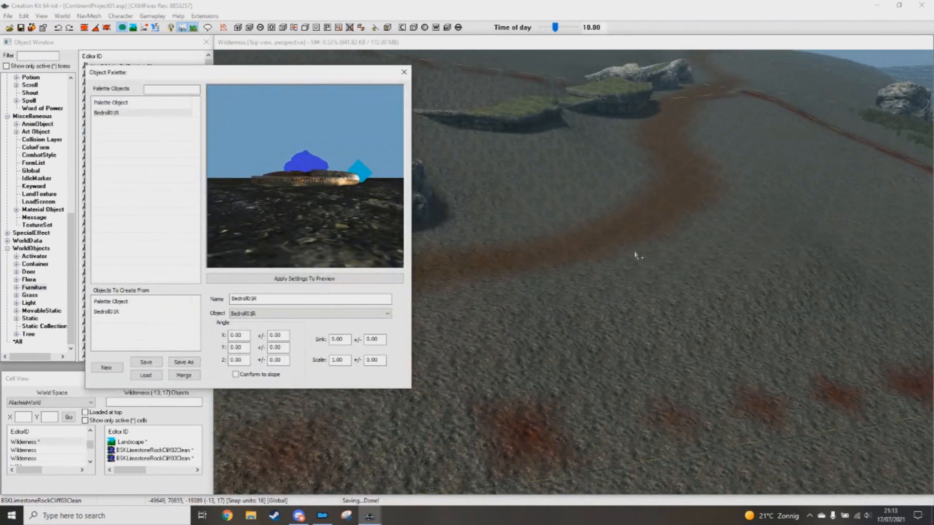
scroll(637, 250, up, 2)
middle_drag(636, 250, 636, 267)
scroll(633, 267, up, 2)
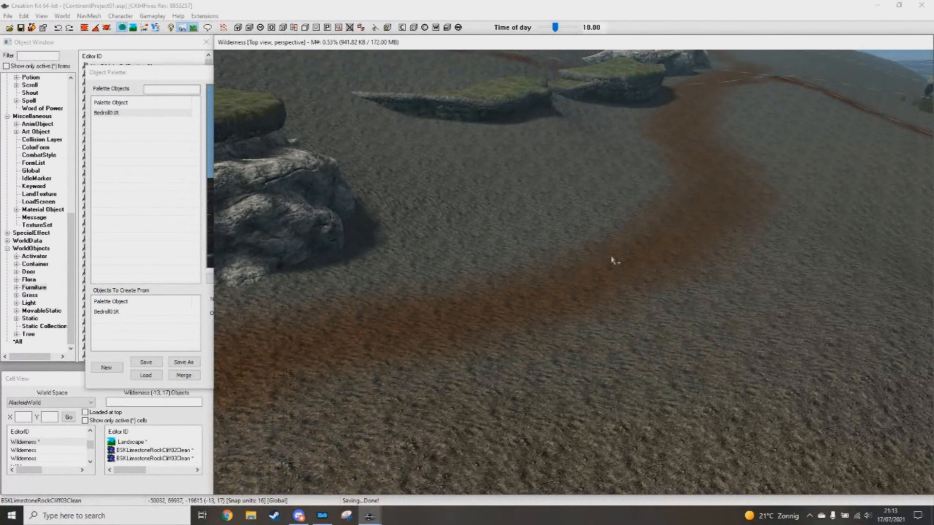
click(614, 261)
scroll(608, 273, up, 3)
click(562, 343)
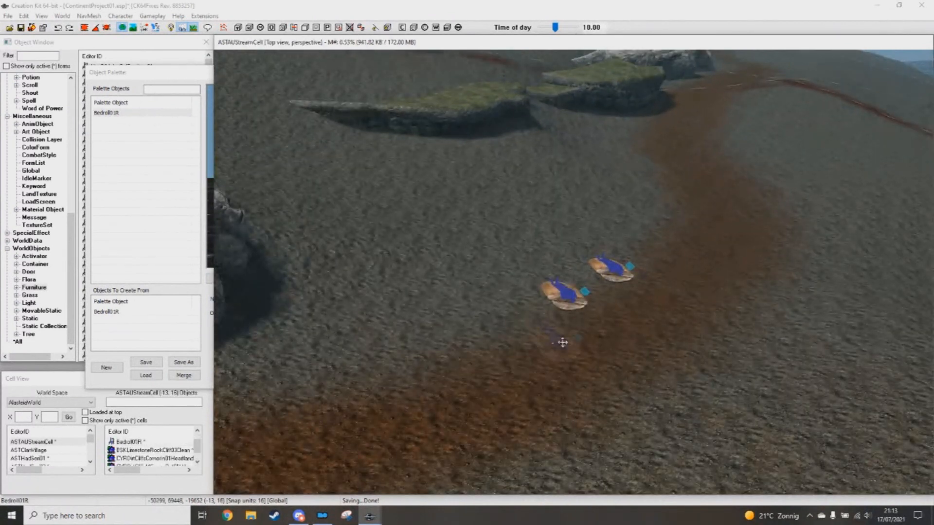
ctrl+right_click(726, 304)
ctrl+right_click(730, 233)
ctrl+right_click(700, 226)
ctrl+right_click(675, 284)
ctrl+right_click(698, 343)
ctrl+right_click(682, 373)
Step: Undo all the bedroll placements on and beside the painted path
key(ctrl+z)
key(ctrl+z)
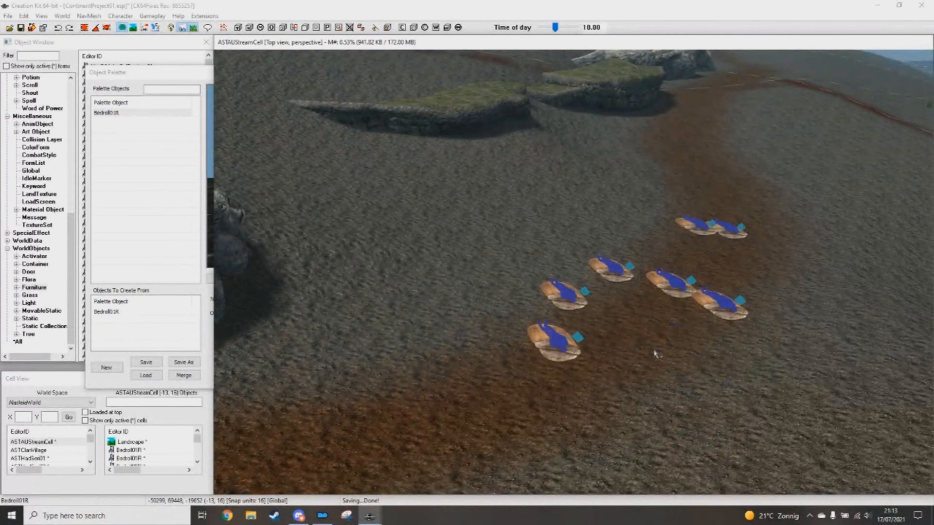
key(ctrl+z)
key(ctrl+z)
key(ctrl+z)
key(ctrl+z)
key(ctrl+z)
key(ctrl+z)
key(ctrl+z)
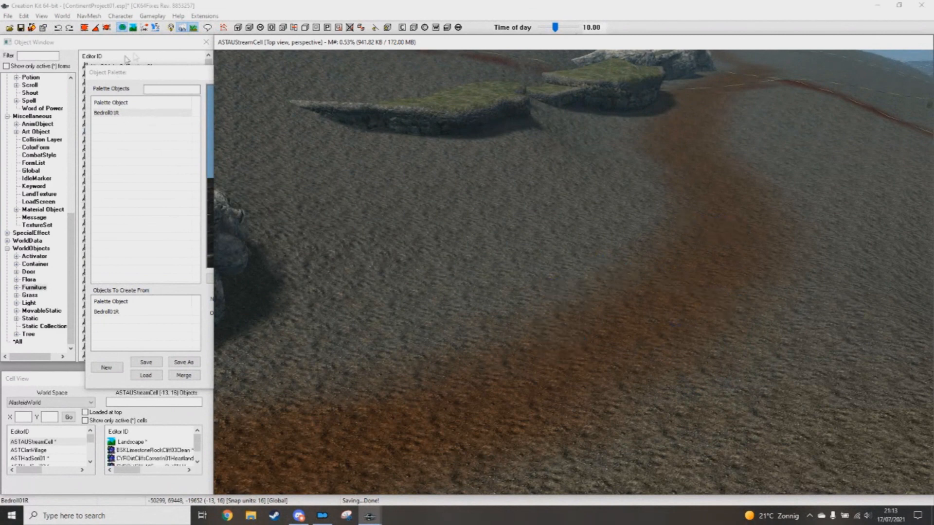
drag(160, 74, 120, 72)
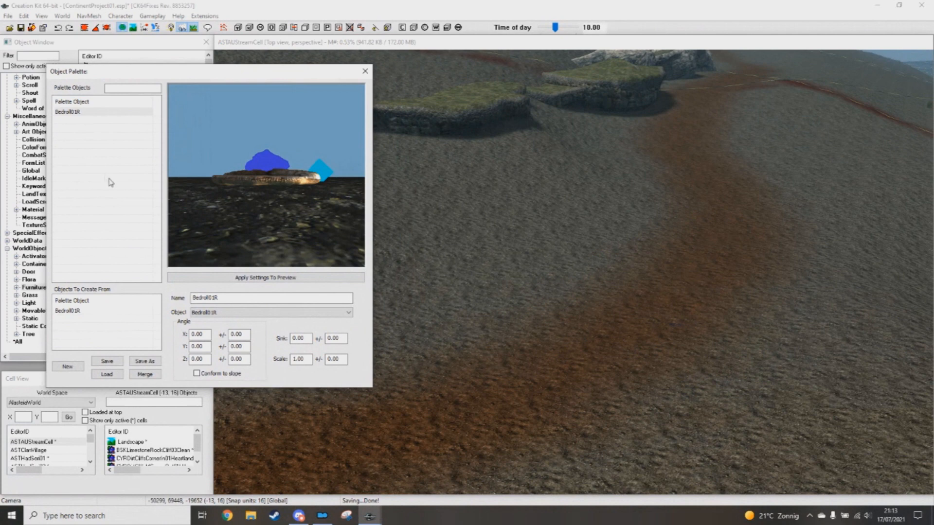
drag(108, 74, 97, 73)
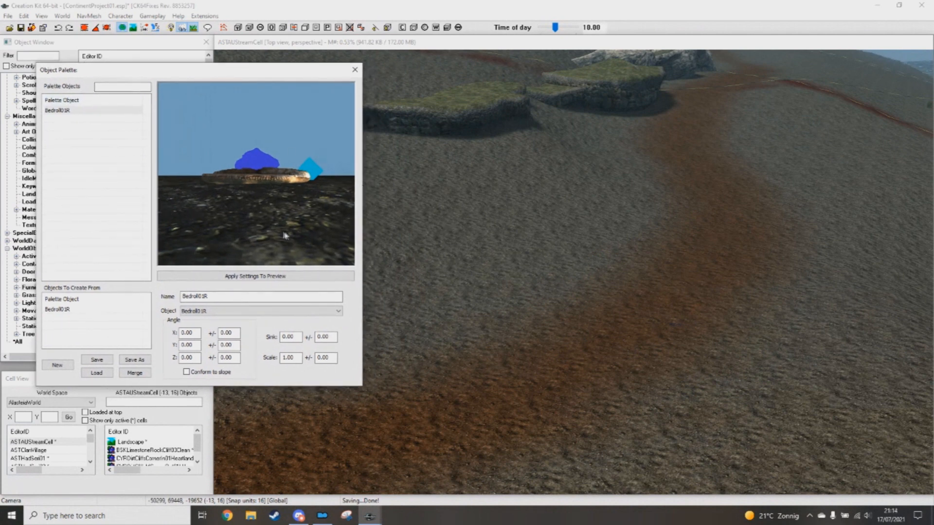
scroll(832, 283, down, 3)
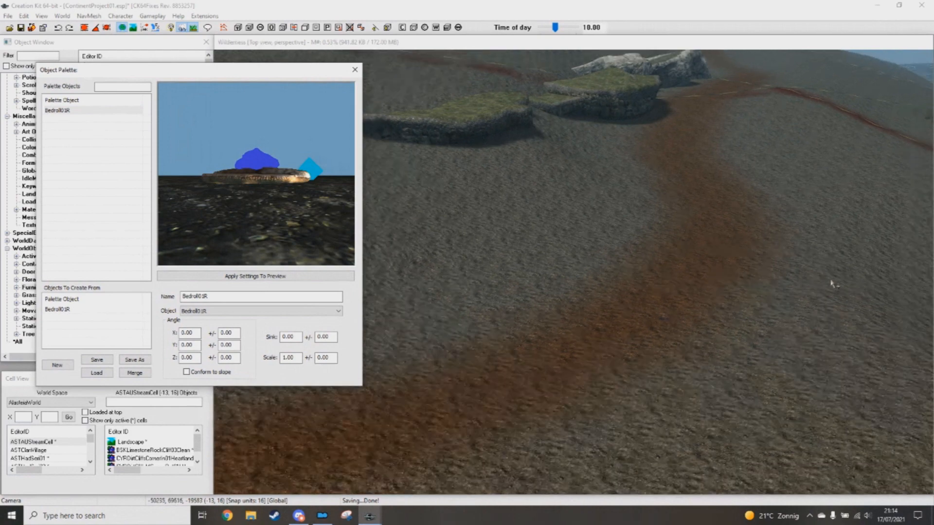
click(509, 155)
shift+middle_drag(510, 169, 550, 243)
click(298, 198)
shift+middle_drag(298, 198, 558, 309)
click(538, 197)
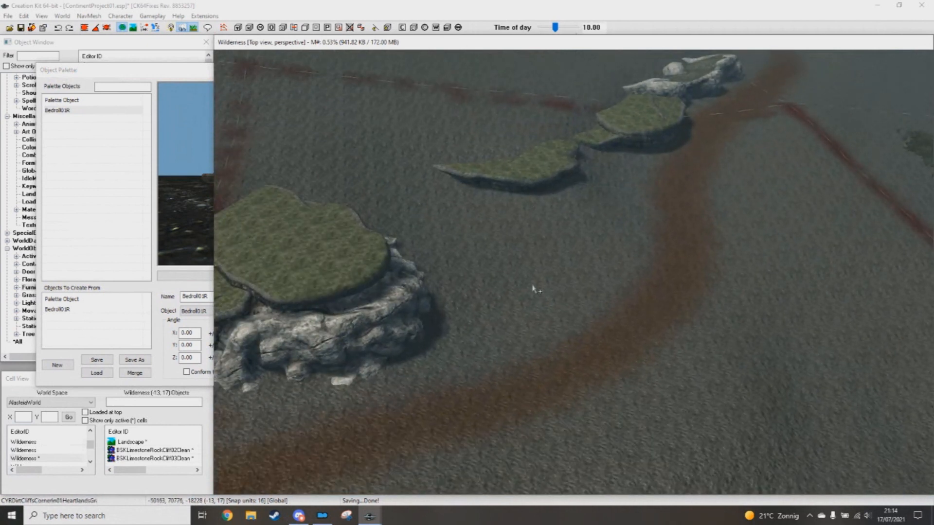
Step: Load the _ASTTemperate_A.opl file into the object palette
click(130, 85)
drag(134, 71, 124, 70)
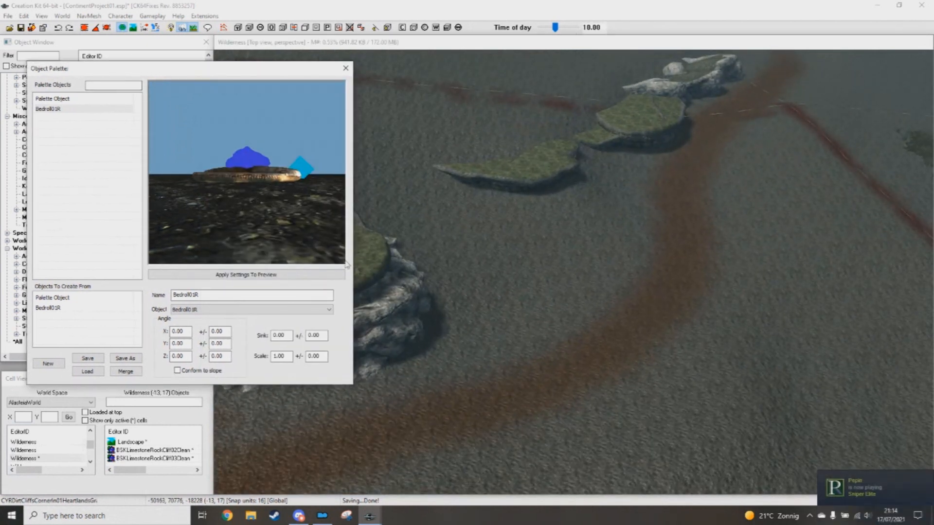
click(76, 370)
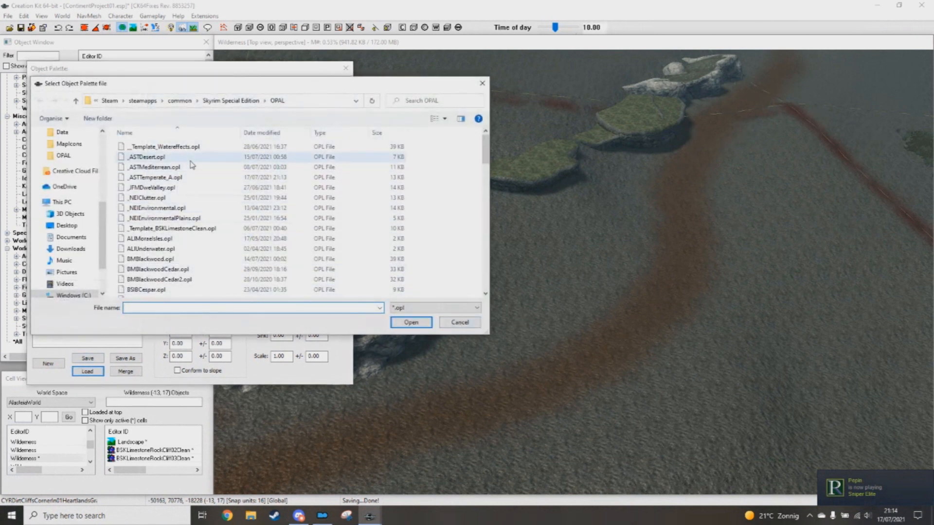
double_click(160, 177)
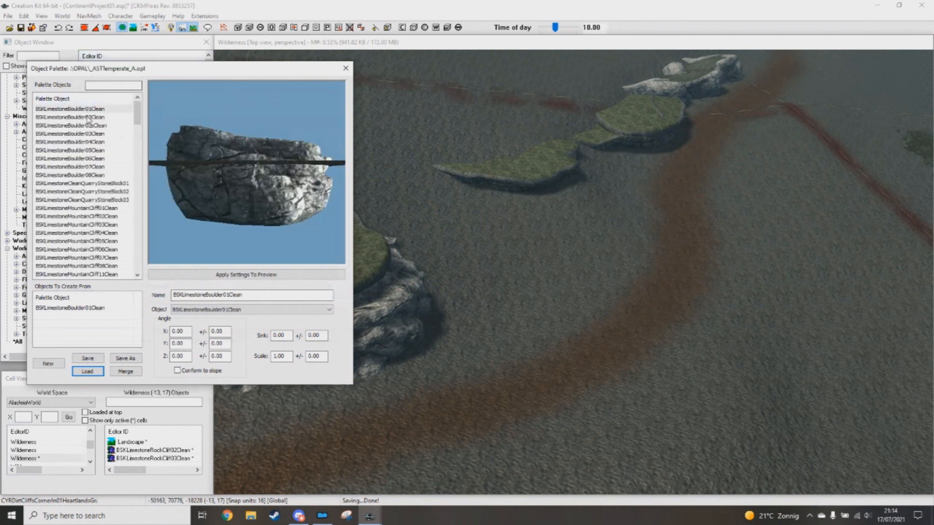
Step: Choose TreeUppergrowthAspenGreen01 as the object to create and check its random rotation and scale settings
drag(138, 112, 140, 295)
click(81, 159)
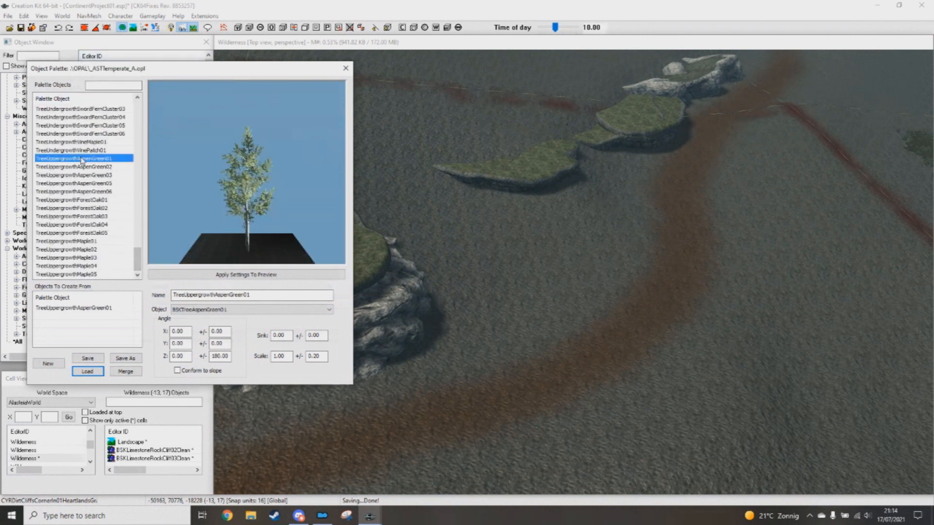
middle_drag(634, 354, 292, 230)
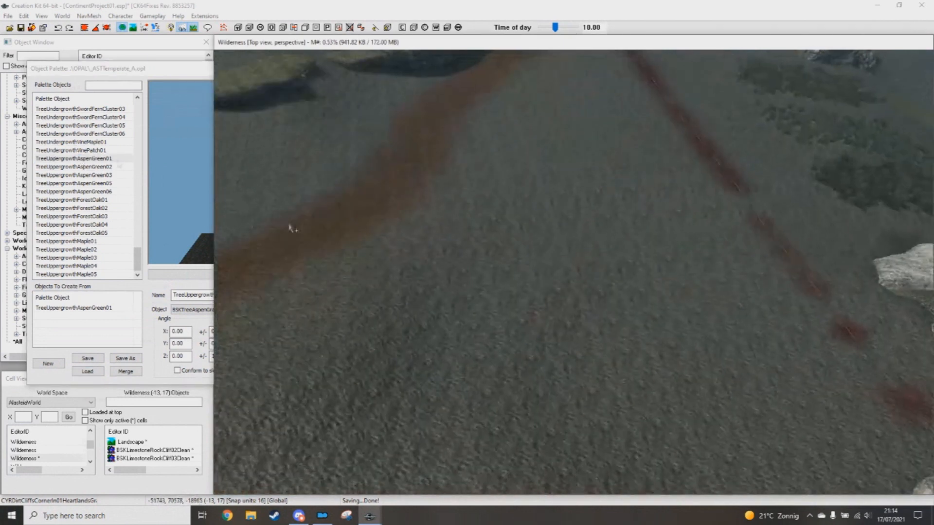
drag(126, 70, 116, 64)
middle_drag(567, 327, 611, 362)
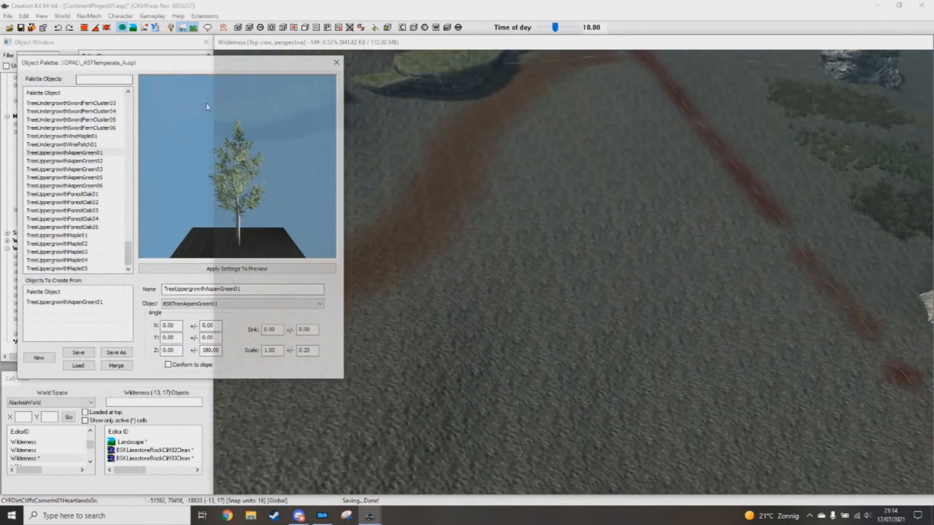
click(76, 137)
click(87, 153)
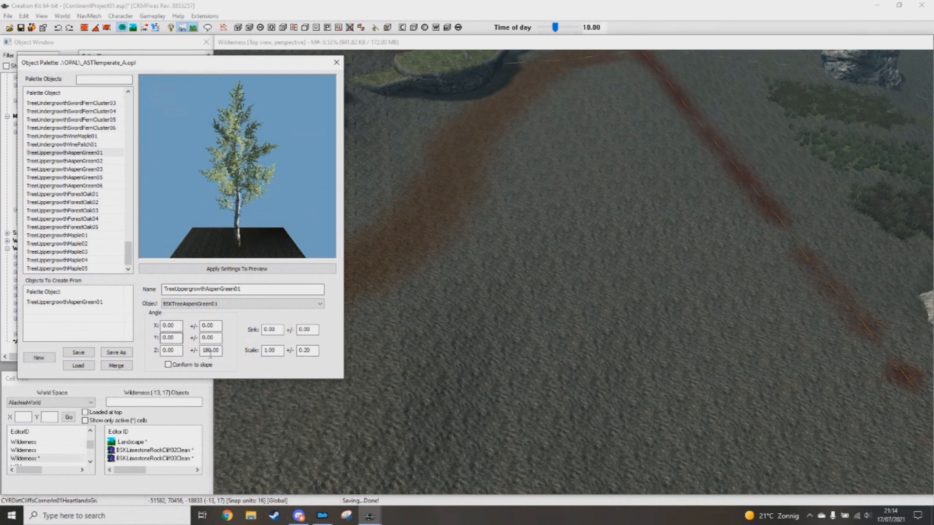
click(298, 350)
Step: Place four TreeUppergrowthAspenGreen01 trees on the slope around the painted path
middle_drag(423, 318, 463, 310)
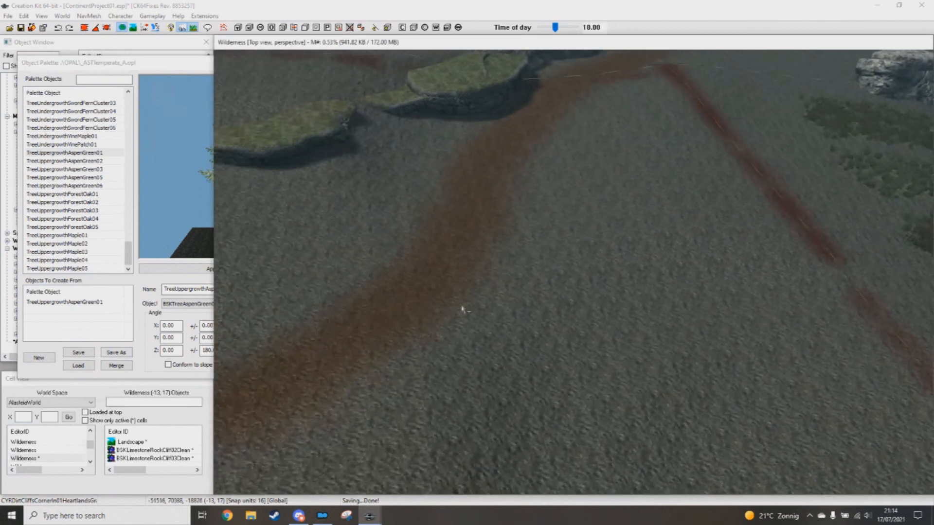
click(173, 67)
middle_drag(612, 234, 619, 238)
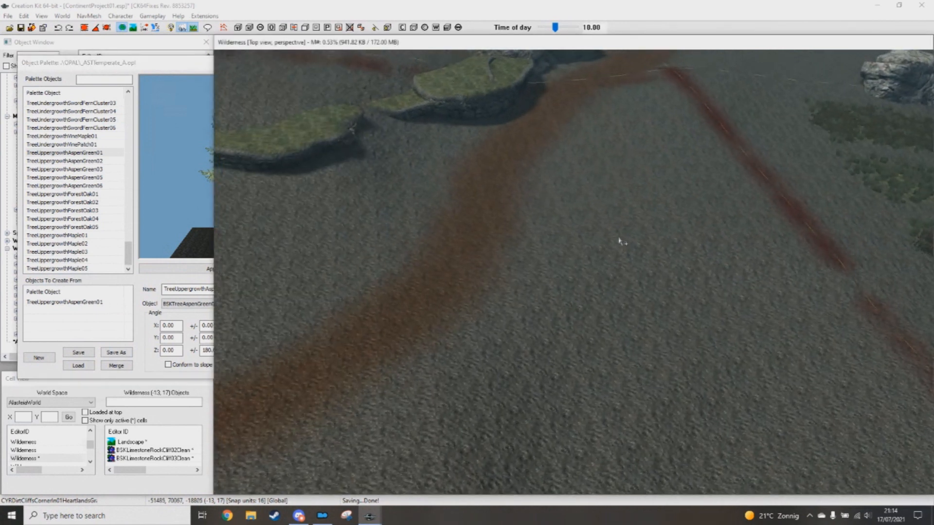
ctrl+right_click(619, 188)
ctrl+right_click(510, 194)
ctrl+right_click(752, 244)
ctrl+right_click(588, 282)
mouse_move(623, 277)
middle_down()
mouse_move(625, 291)
mouse_move(631, 277)
mouse_move(620, 277)
middle_up()
Step: Examine the aspen's Z angle variation and scale variation in the object palette
click(101, 67)
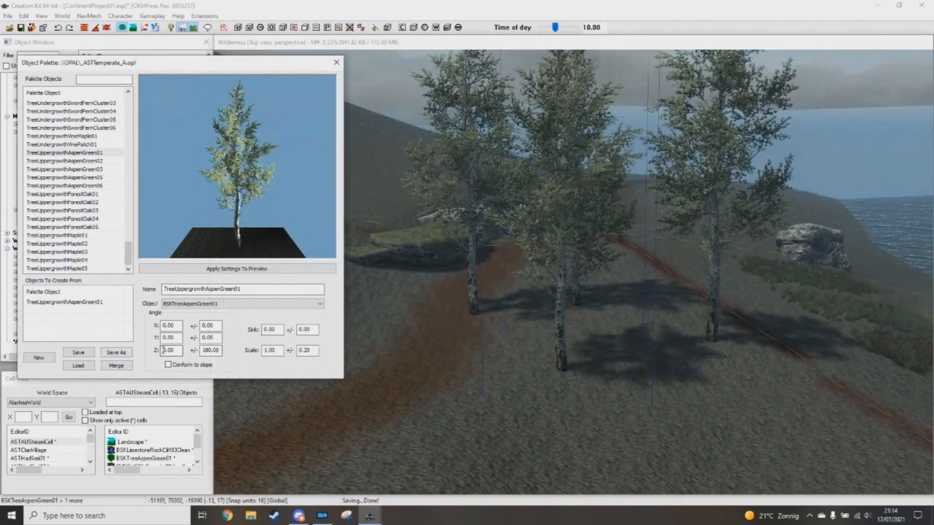
click(217, 351)
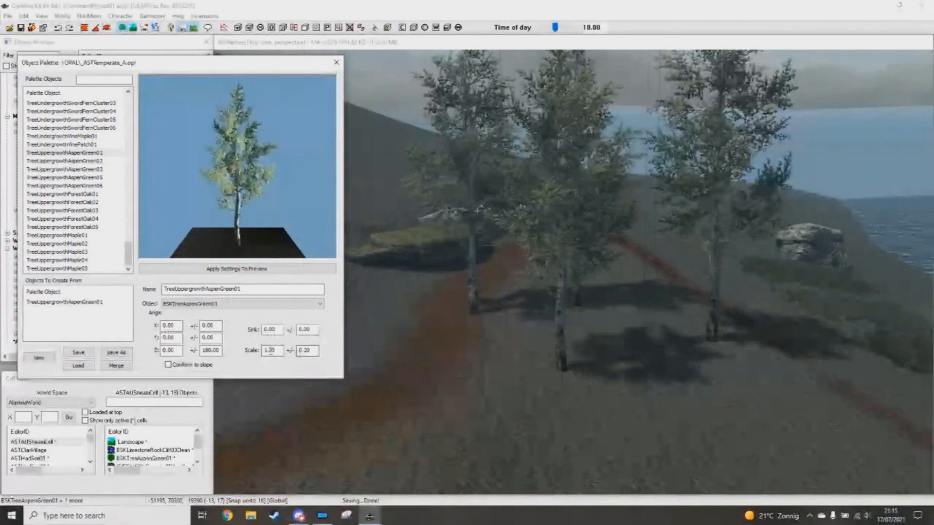
click(309, 350)
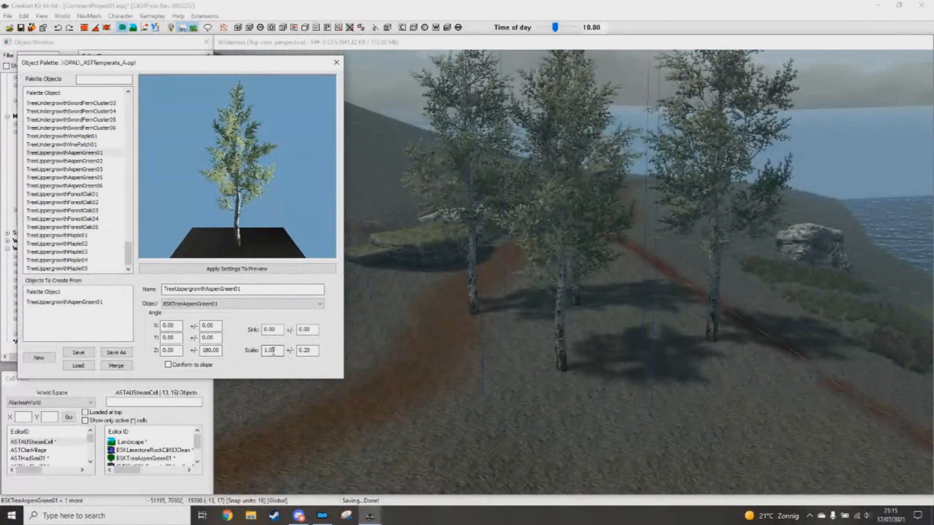
Step: Undo the placement of the four aspen trees around the painted path
middle_drag(635, 340, 613, 319)
scroll(635, 319, up, 2)
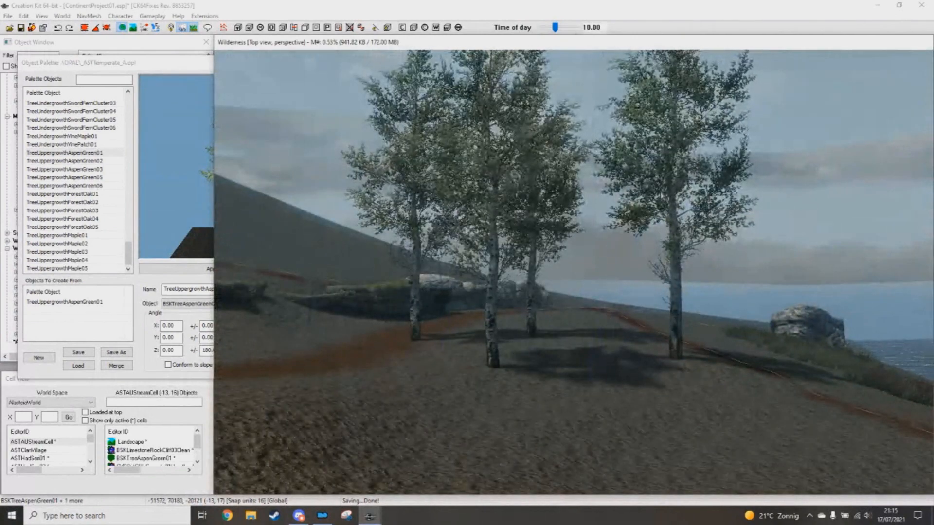
scroll(613, 337, up, 1)
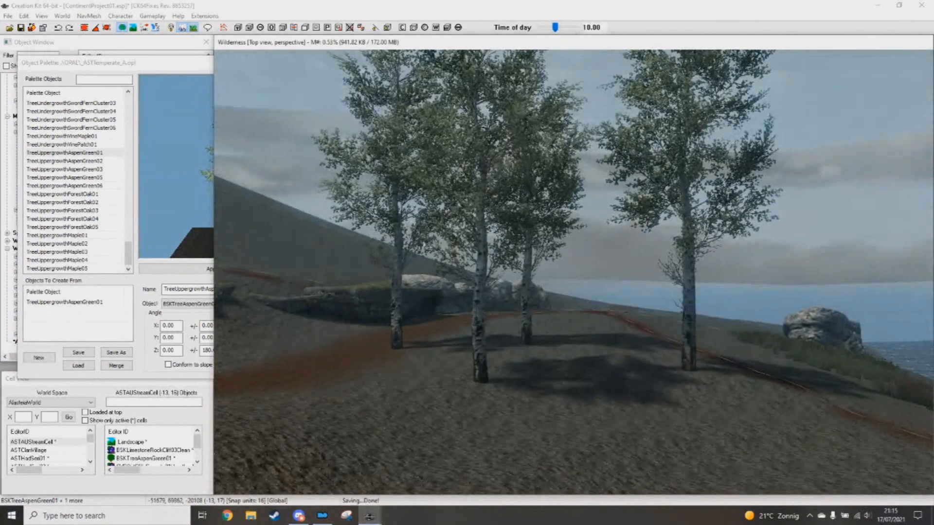
middle_drag(340, 310, 462, 314)
shift+middle_drag(518, 306, 550, 366)
key(ctrl+z)
key(ctrl+z)
key(ctrl+z)
key(ctrl+z)
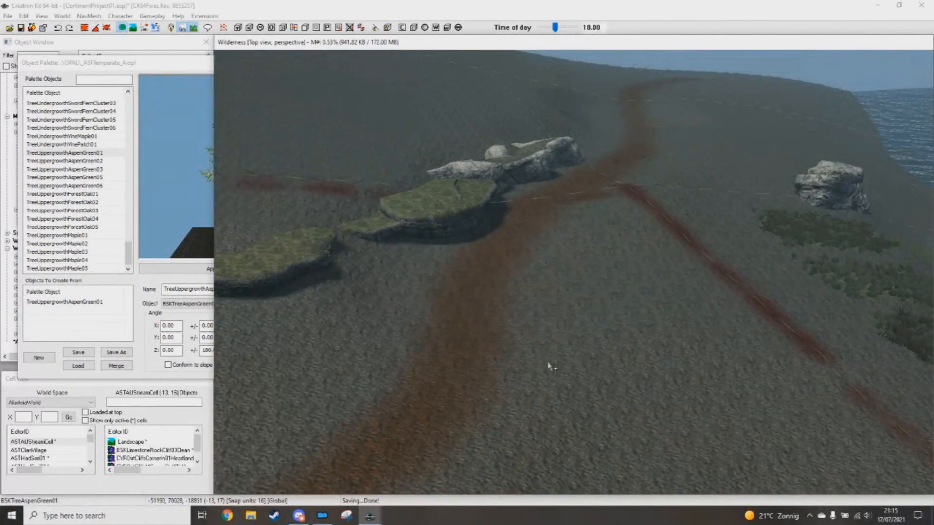
Step: Choose TreeUndergrowthSwordFernCluster01 as the object to create and make it conform to the slope
middle_drag(475, 336, 528, 327)
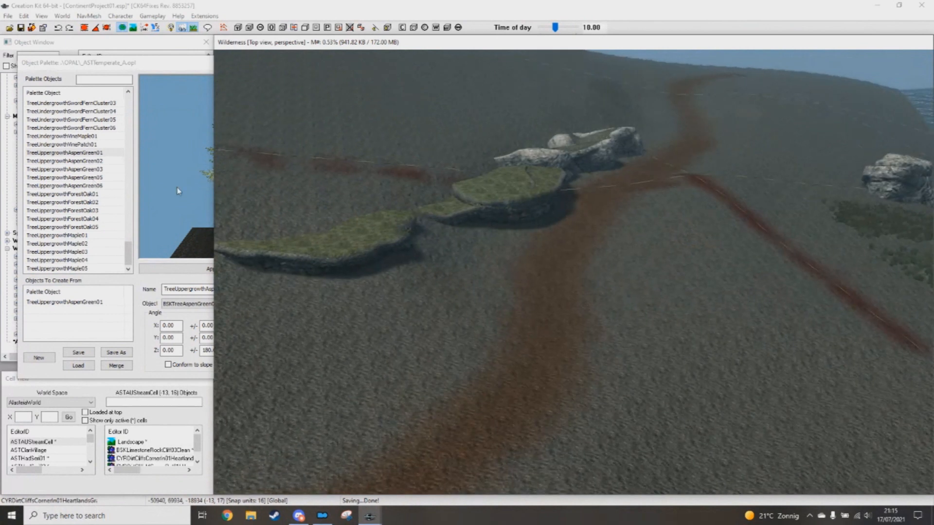
click(179, 190)
scroll(89, 147, up, 1)
click(93, 111)
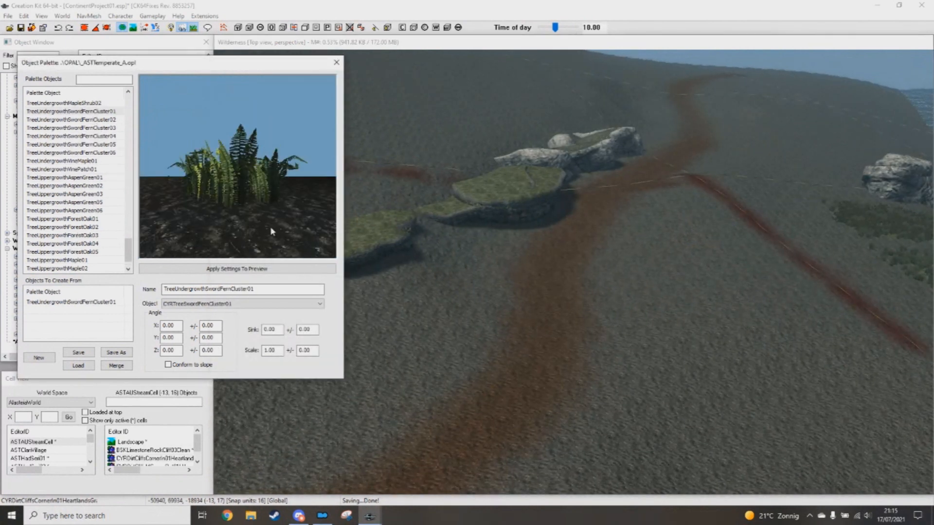
click(168, 366)
Step: Scatter five TreeUndergrowthSwordFernCluster01 ferns over the planted slope near the shore and beside the limestone cliff
middle_drag(691, 379, 474, 258)
middle_drag(602, 309, 462, 323)
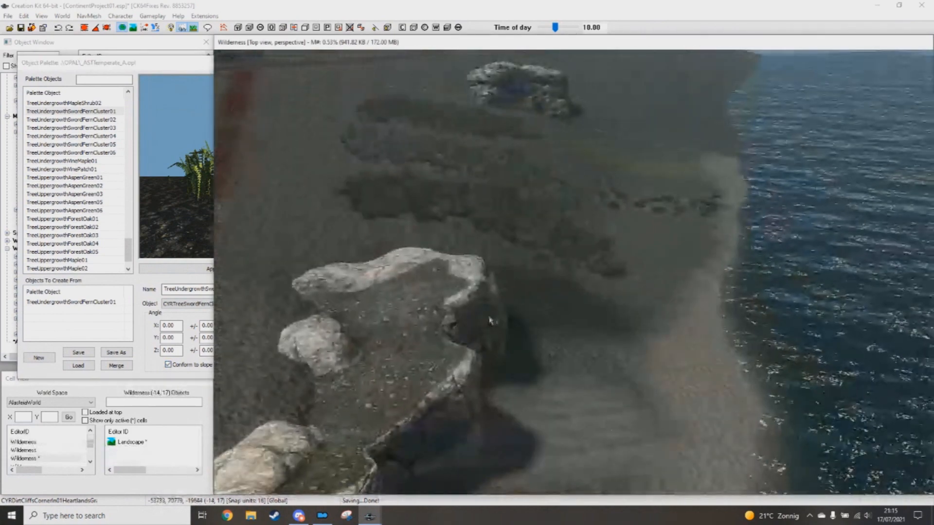
ctrl+right_click(512, 191)
ctrl+right_click(459, 189)
ctrl+right_click(570, 239)
ctrl+right_click(617, 255)
ctrl+right_click(489, 269)
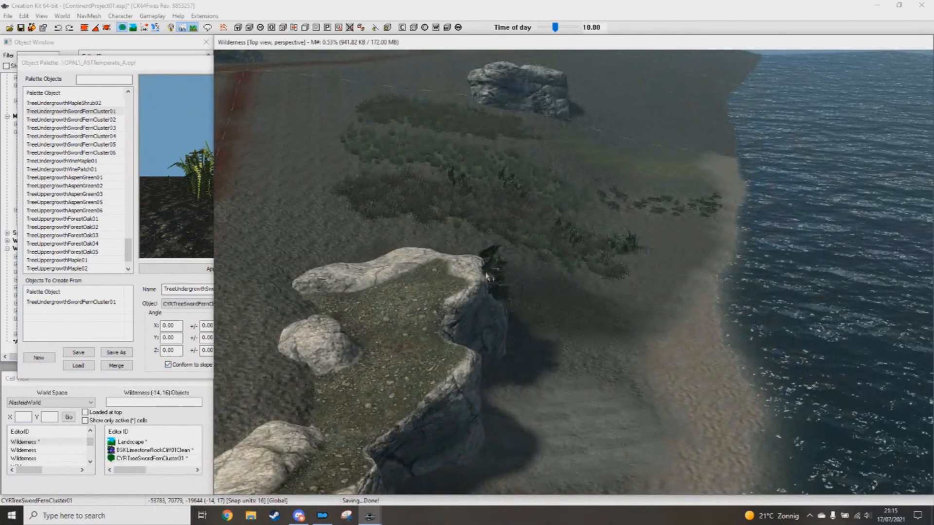
Step: Save the object palette with the fern's conform-to-slope setting
shift+middle_drag(556, 306, 546, 278)
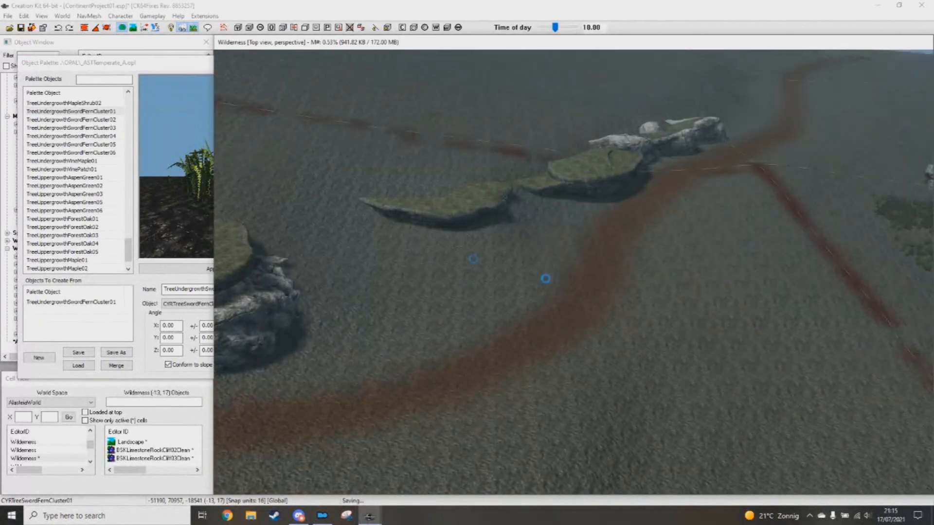
click(81, 63)
click(77, 351)
click(76, 351)
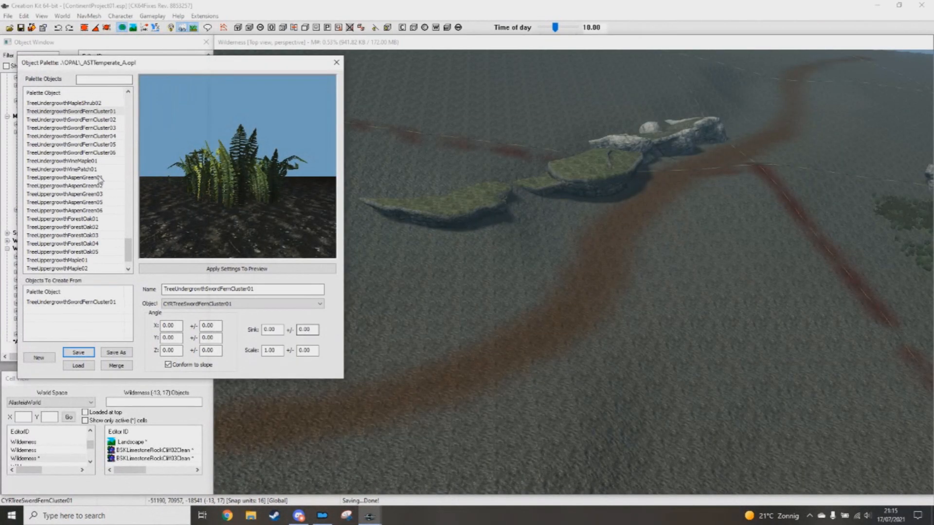
Step: Select TreeUndergrowthSwordFernCluster01 through 06 as a random set and scatter five fern clusters on and beside the path
shift+click(90, 154)
ctrl+right_click(699, 263)
ctrl+right_click(604, 273)
ctrl+right_click(692, 294)
ctrl+right_click(737, 298)
ctrl+right_click(602, 324)
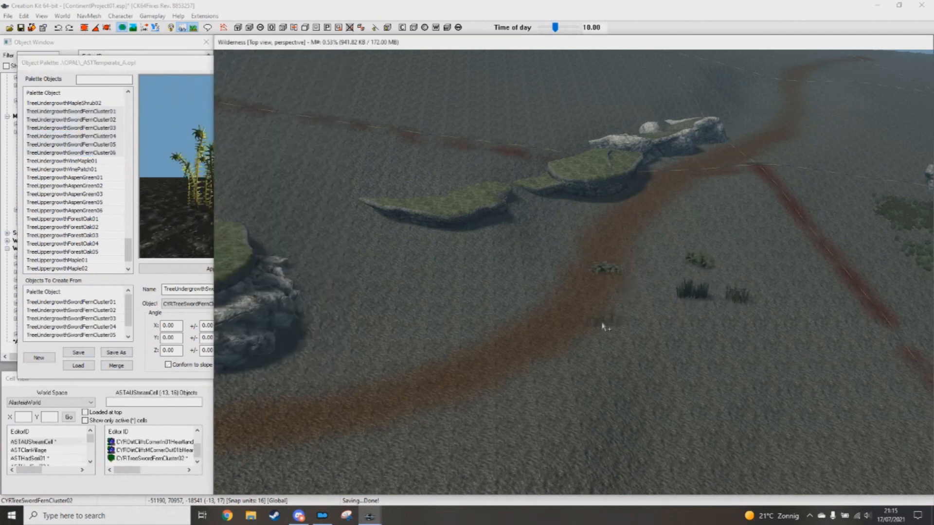
Step: Duplicate the TreeUndergrowthSwordFernCluster01 entry in the object palette
scroll(603, 325, up, 4)
mouse_move(670, 373)
middle_down()
mouse_move(646, 371)
mouse_move(657, 360)
middle_up()
click(126, 93)
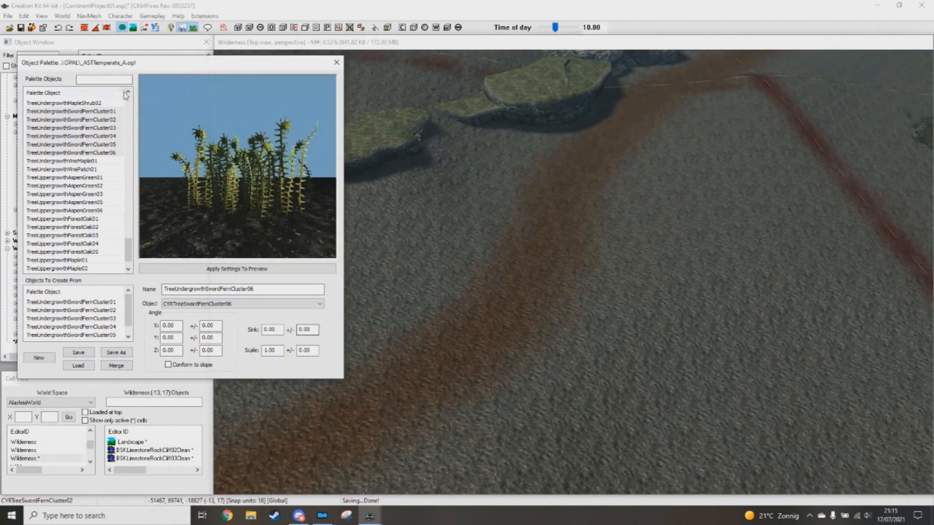
click(97, 113)
right_click(111, 115)
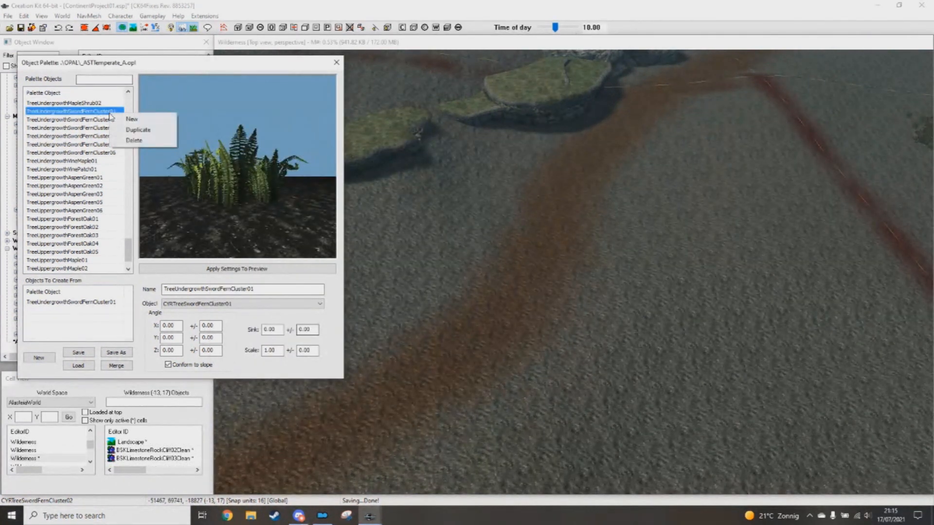
click(138, 130)
Step: Delete the duplicate TreeUndergrowthSwordFernCluster01 entry from the object palette
scroll(128, 234, up, 4)
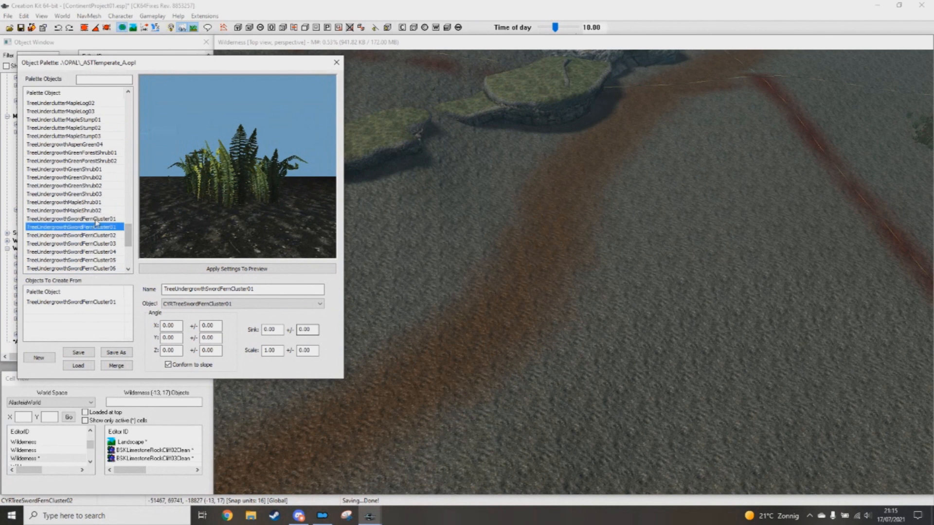
click(99, 220)
scroll(124, 220, down, 1)
drag(229, 183, 235, 164)
click(87, 203)
right_click(89, 203)
click(113, 230)
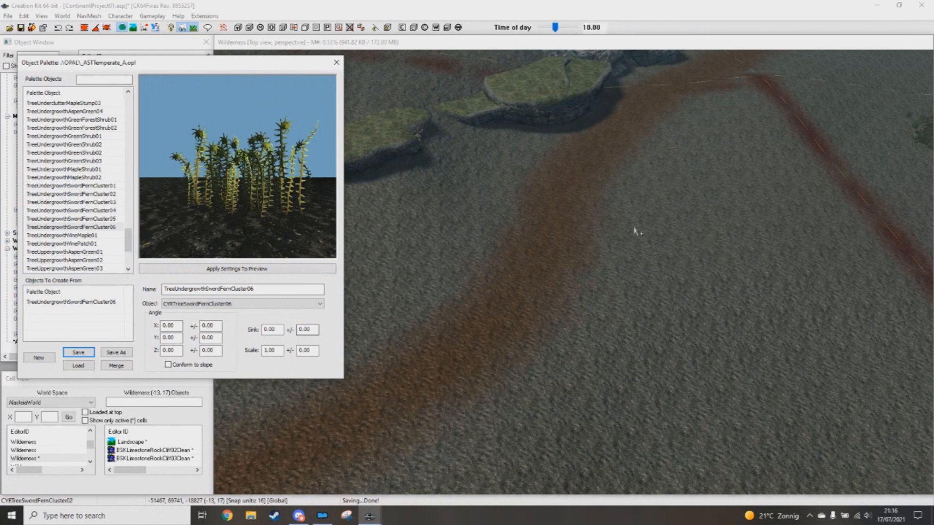
Step: Examine the marked plot from several angles, checking the path, rocks and grassy cliffs for areas that still need dressing
scroll(545, 257, down, 3)
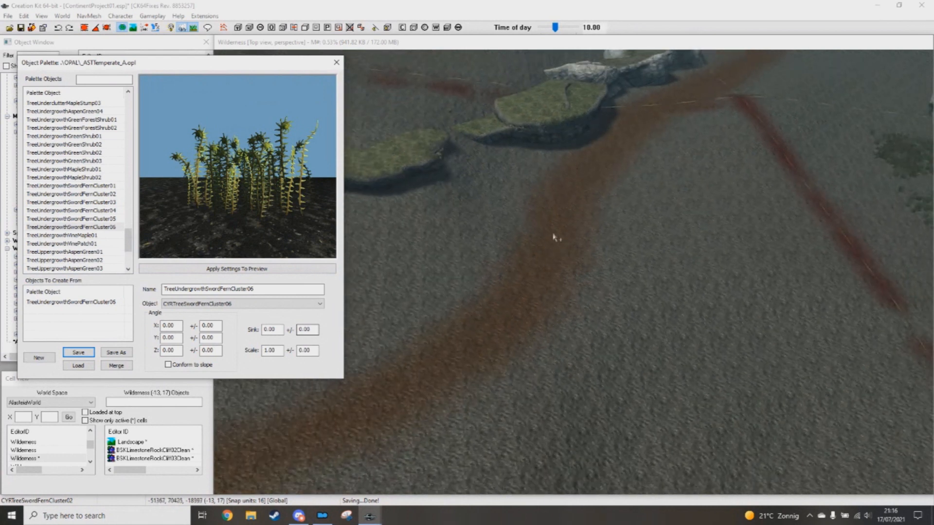
middle_drag(493, 231, 499, 237)
shift+middle_drag(574, 320, 295, 135)
shift+middle_drag(577, 294, 560, 344)
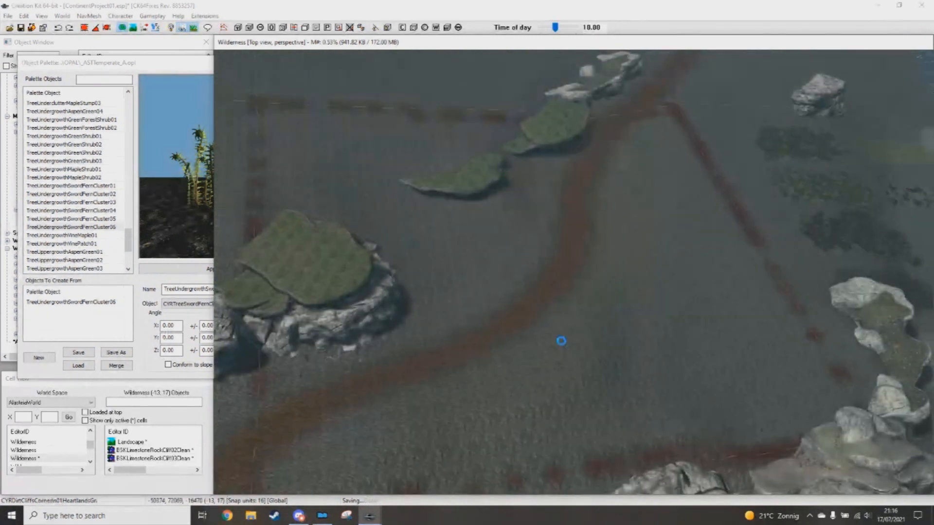
shift+middle_drag(397, 336, 363, 202)
shift+middle_drag(408, 226, 569, 303)
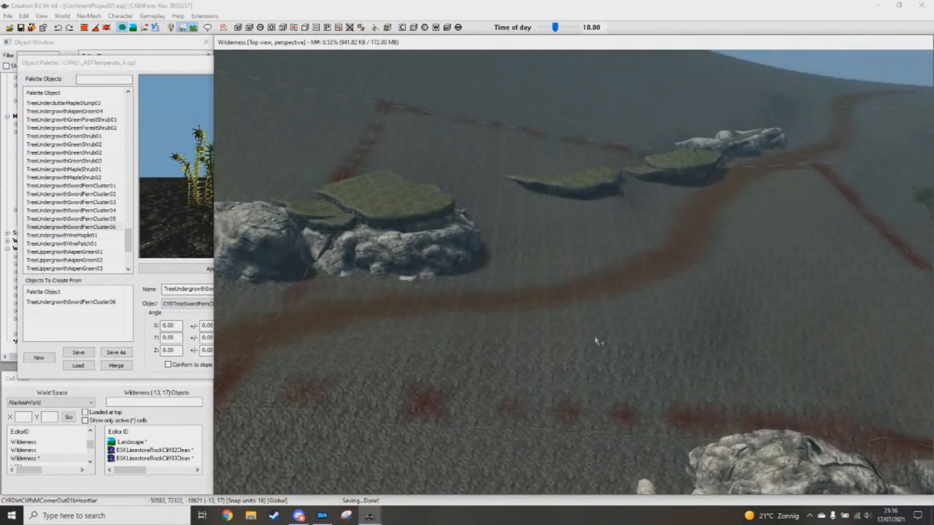
shift+middle_drag(596, 341, 563, 332)
shift+middle_drag(317, 374, 535, 269)
shift+middle_drag(823, 249, 627, 365)
Step: Browse the palette's limestone and dirt cliff pieces and choose CYRDirtCliffsM05bHeartlandsGrass01 as the object to create
click(156, 184)
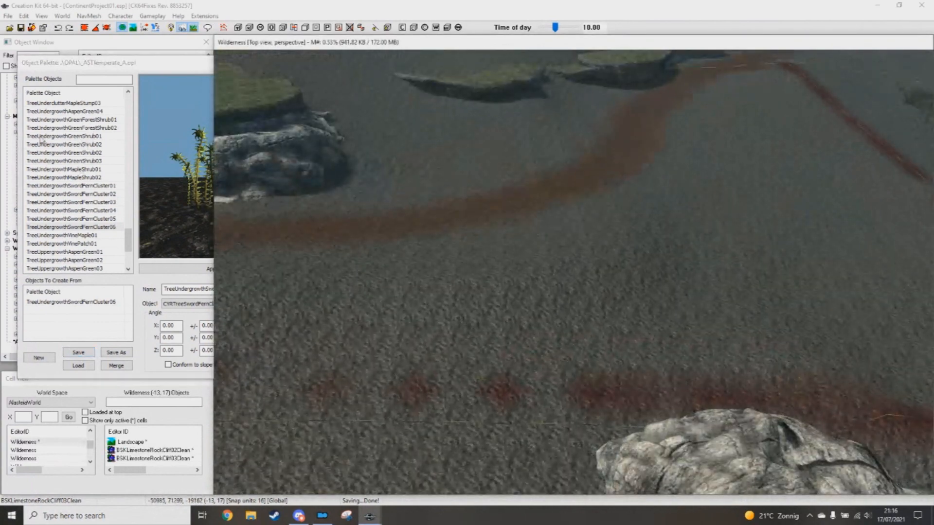
click(125, 63)
scroll(82, 195, up, 20)
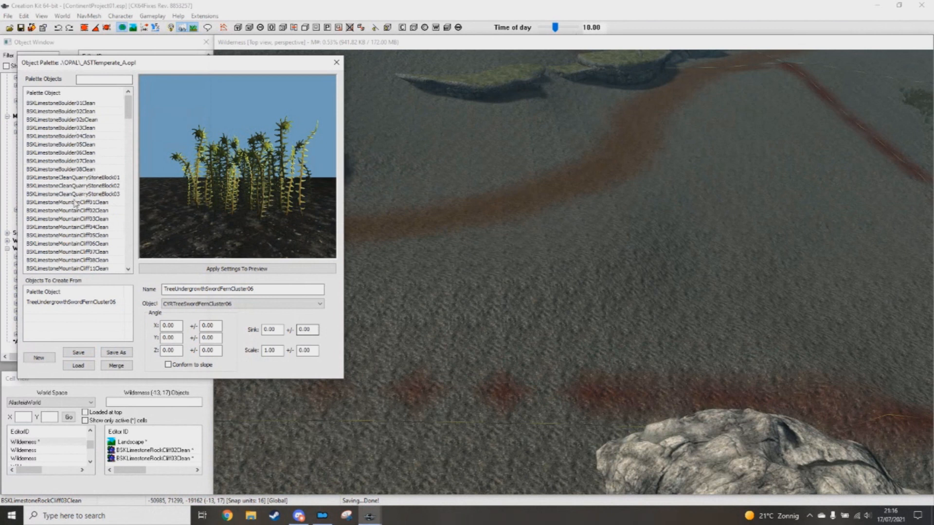
click(74, 201)
scroll(79, 159, down, 5)
click(98, 194)
scroll(92, 214, down, 4)
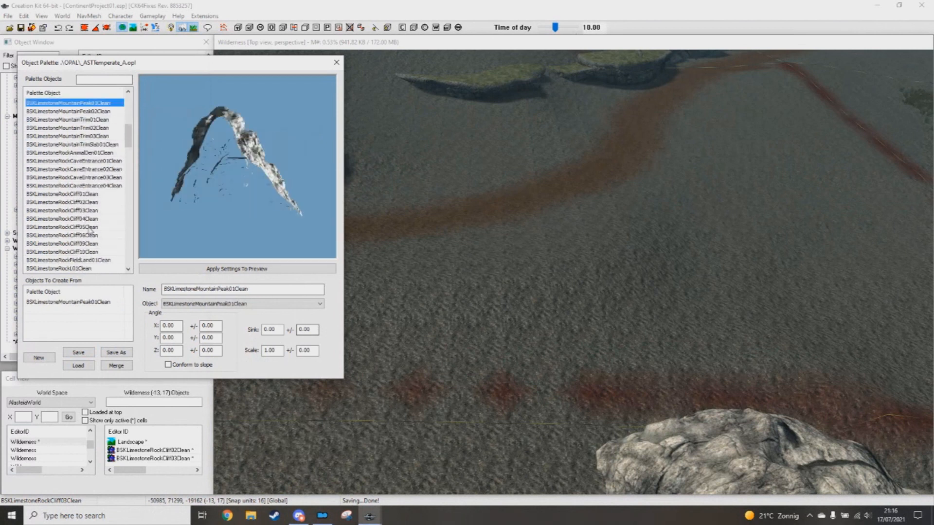
click(93, 203)
scroll(79, 223, down, 8)
scroll(112, 222, down, 6)
click(87, 161)
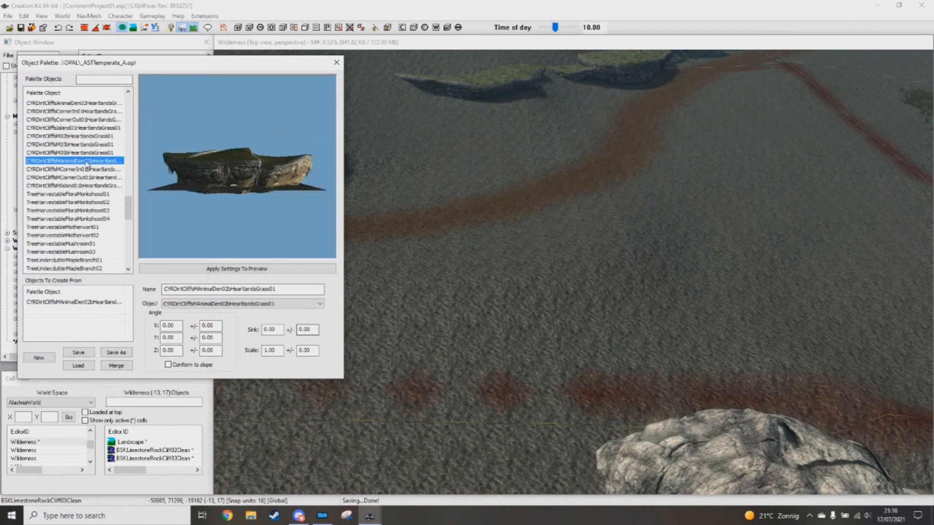
click(87, 153)
scroll(692, 207, down, 3)
Step: Place a CYRDirtCliffsM05bHeartlandsGrass01 cliff on the bare slope just outside the marked plot, near the limestone rocks, and rotate it
middle_drag(693, 207, 674, 225)
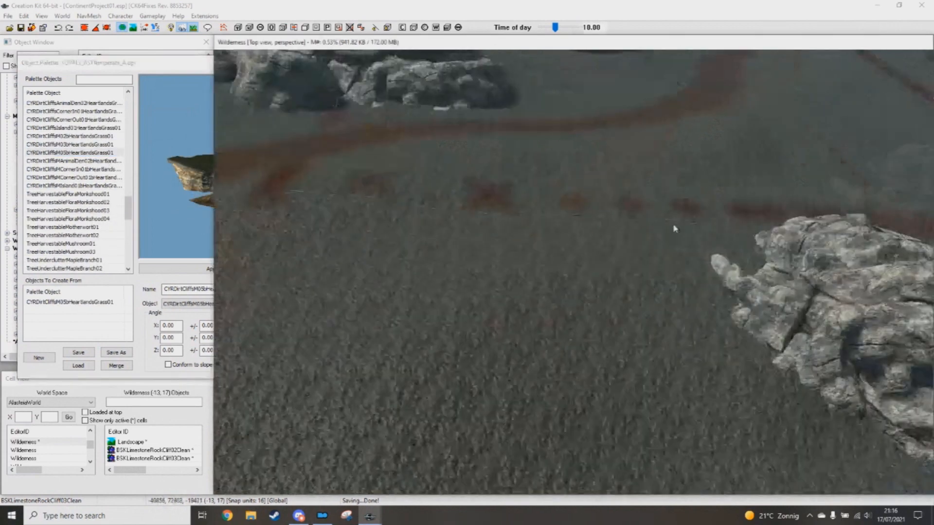
scroll(656, 247, down, 3)
alt+right_click(571, 217)
right_drag(571, 217, 637, 221)
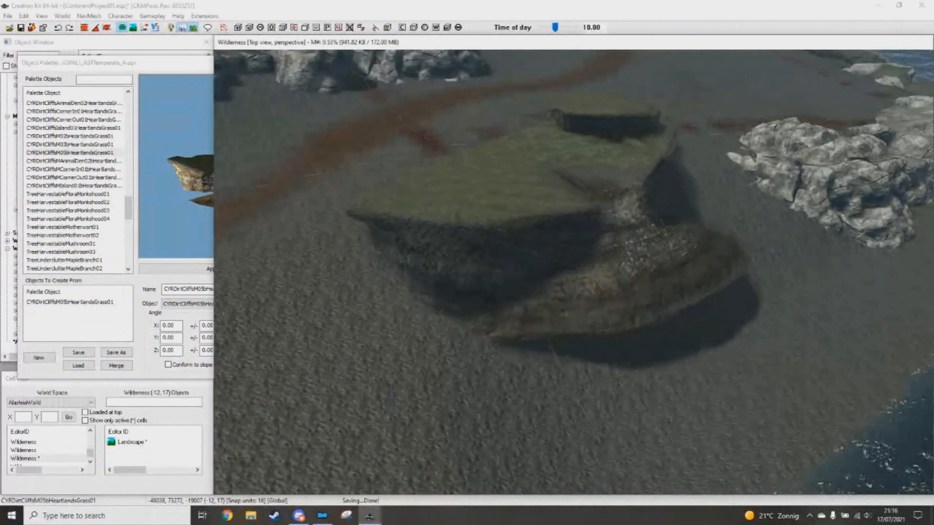
Step: Reposition and rotate the new grassy cliff so it sits sunk into the slope, and save the plugin
shift+middle_drag(637, 222, 602, 212)
drag(603, 212, 538, 213)
right_drag(538, 213, 480, 221)
drag(480, 222, 437, 234)
shift+middle_drag(437, 234, 429, 229)
key(ctrl+s)
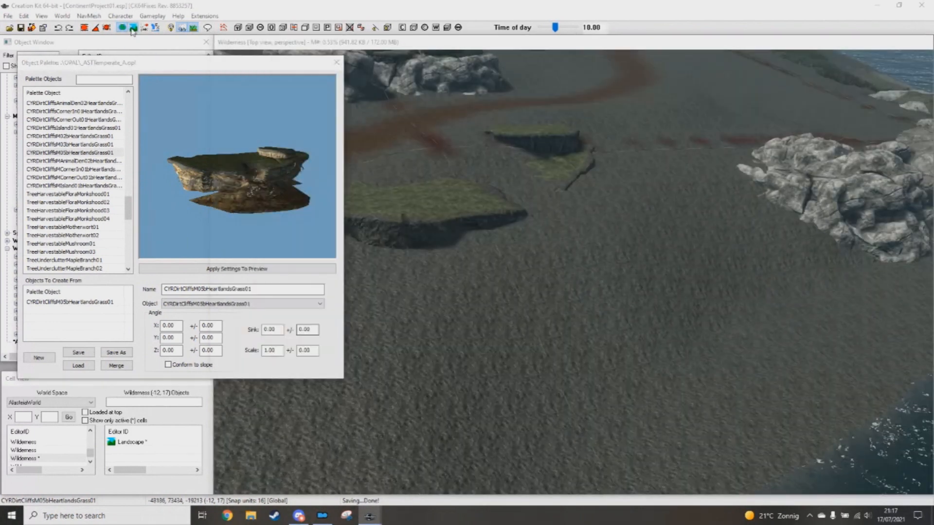
Step: Start landscape editing with an edit radius of 4 and sculpt the ground between the grassy cliff's two exposed parts
click(133, 27)
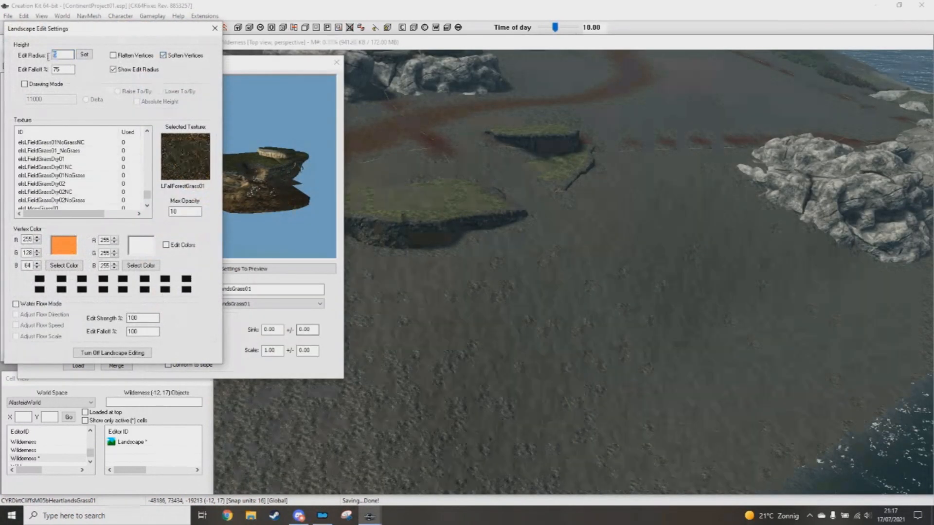
click(276, 63)
click(87, 37)
click(529, 198)
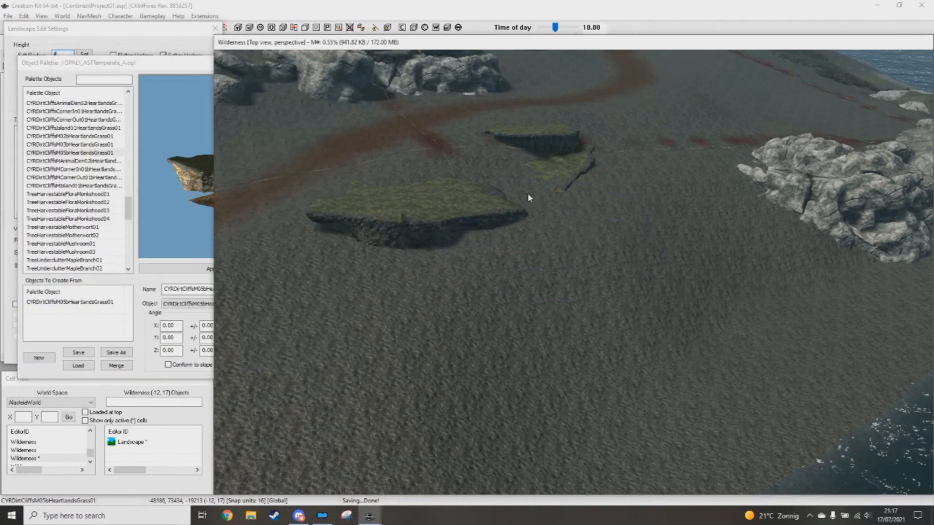
drag(482, 182, 521, 244)
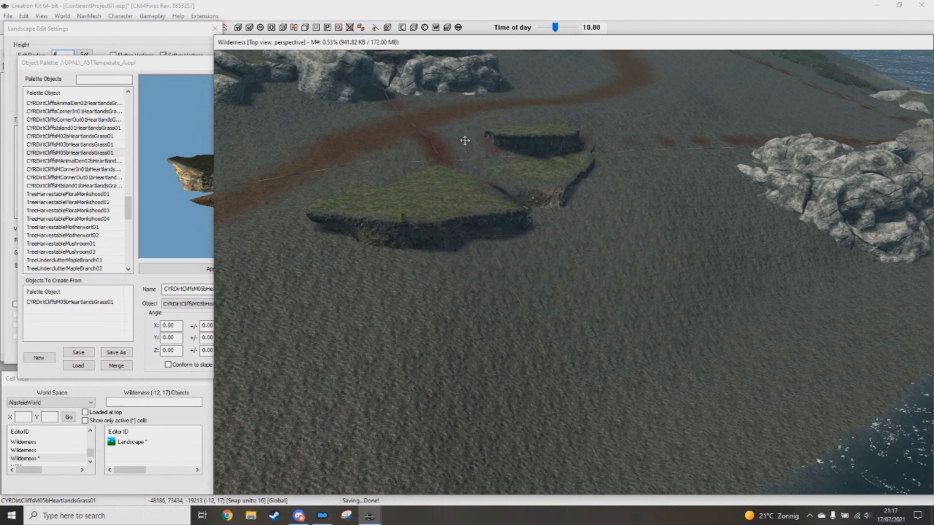
Step: Turn off vertex softening and lower the terrain in front of the grassy cliff to expose its rocky base
shift+middle_drag(428, 183, 143, 46)
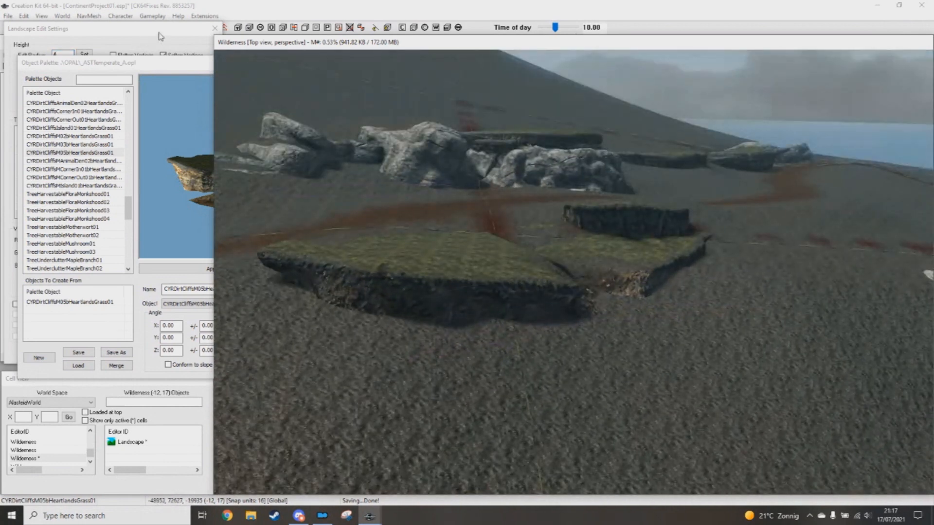
click(160, 36)
click(681, 372)
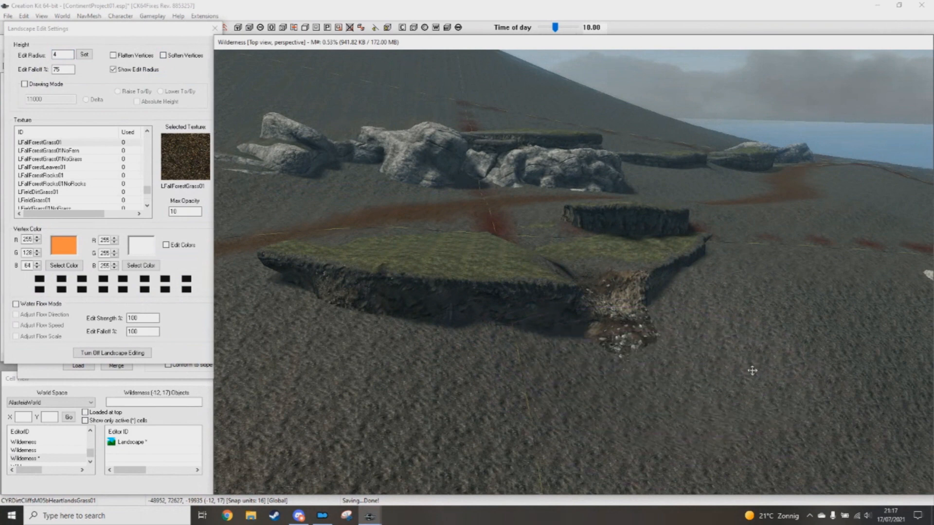
drag(752, 371, 727, 419)
scroll(620, 422, down, 3)
shift+middle_drag(620, 422, 577, 287)
drag(578, 287, 708, 294)
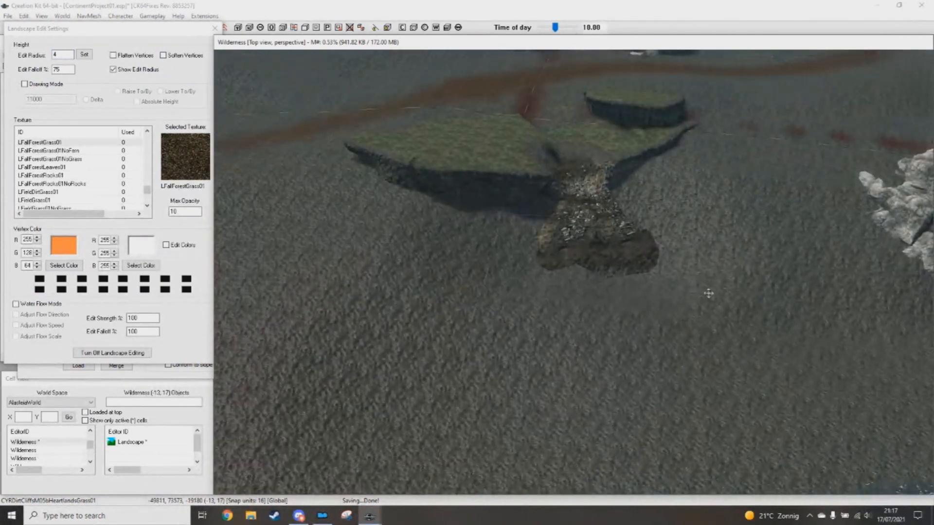
Step: Alternate between softening and lowering the terrain around the cliff's rocky base, finishing with softening to blend it into the slope
click(163, 56)
drag(594, 253, 677, 268)
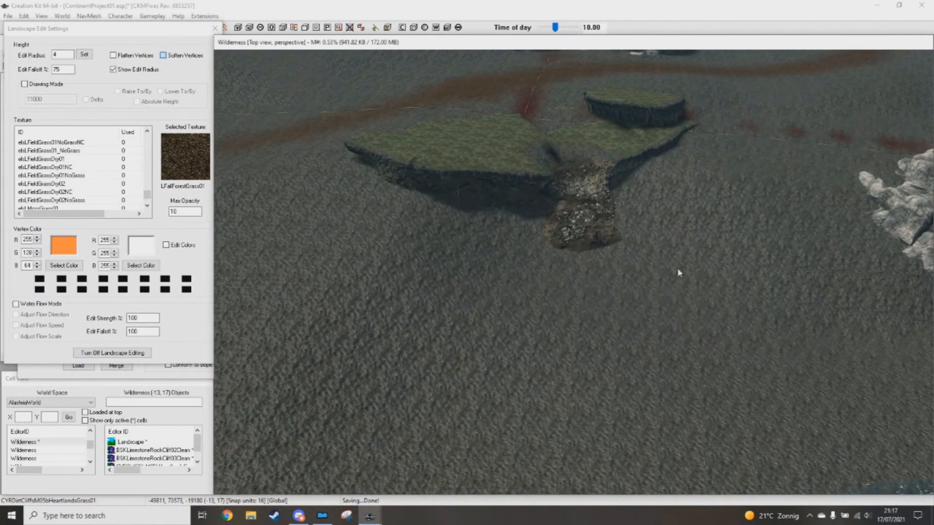
click(163, 55)
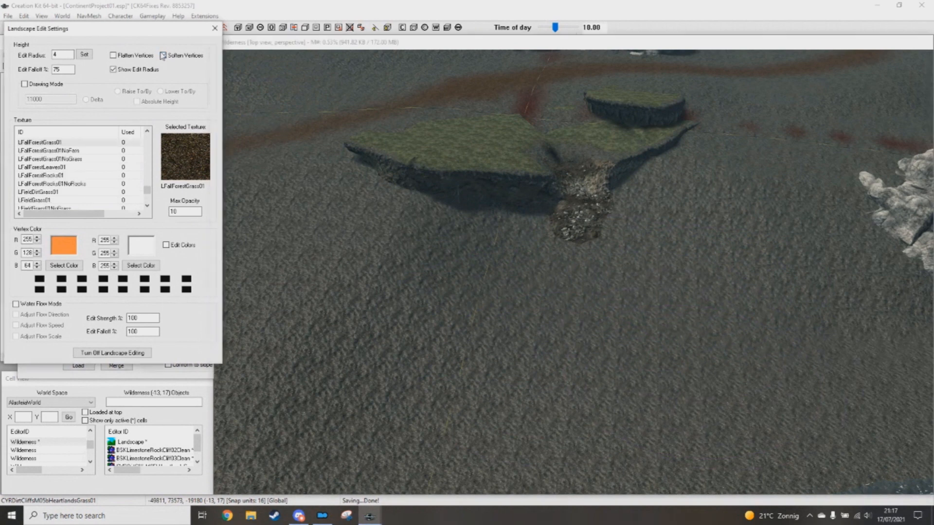
mouse_move(625, 240)
mouse_down()
mouse_move(631, 257)
mouse_move(694, 290)
mouse_move(720, 273)
mouse_move(488, 300)
mouse_move(618, 306)
mouse_up()
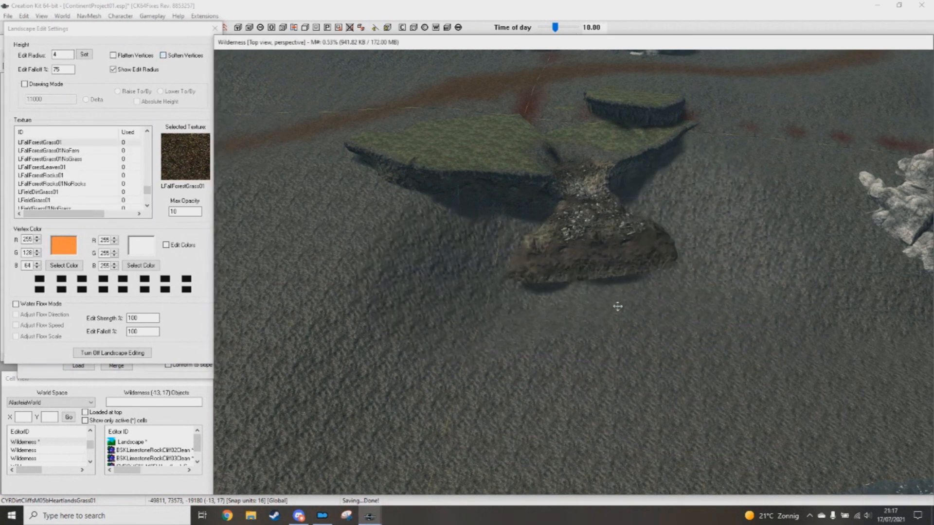
click(172, 56)
mouse_move(545, 257)
mouse_down()
mouse_move(666, 291)
mouse_move(667, 261)
mouse_up()
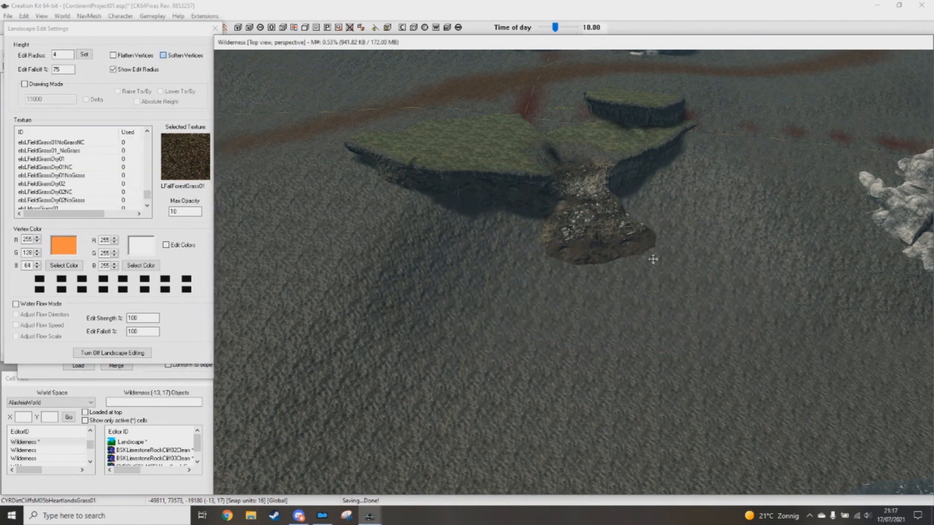
shift+middle_drag(664, 311, 689, 301)
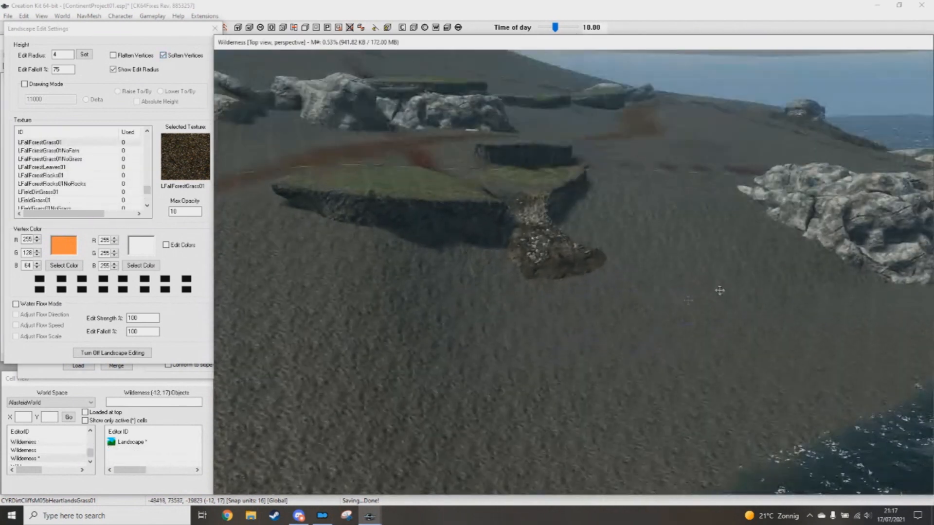
Step: Leave landscape editing and place a CYRDirtCliffsM03bHeartlandsGrass01 cliff from the object palette beside the small grassy cliff
scroll(597, 305, up, 3)
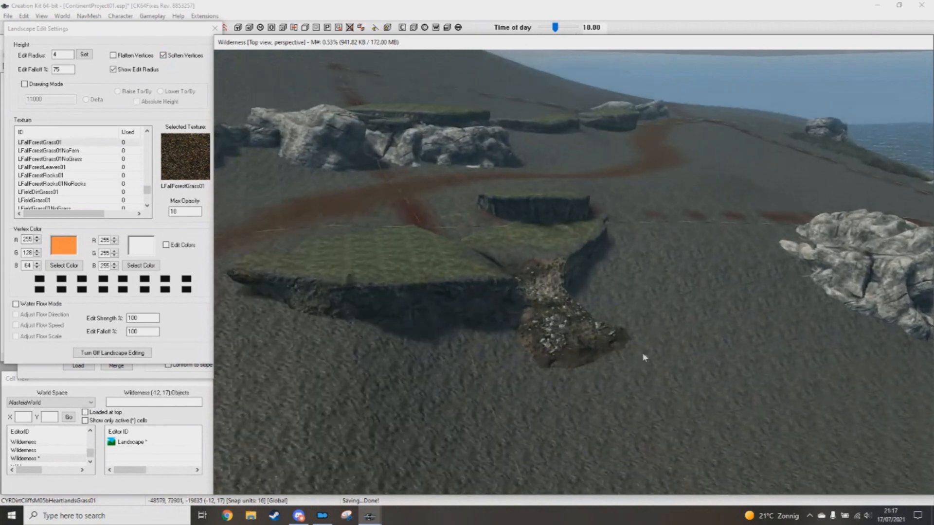
click(215, 28)
scroll(416, 294, up, 3)
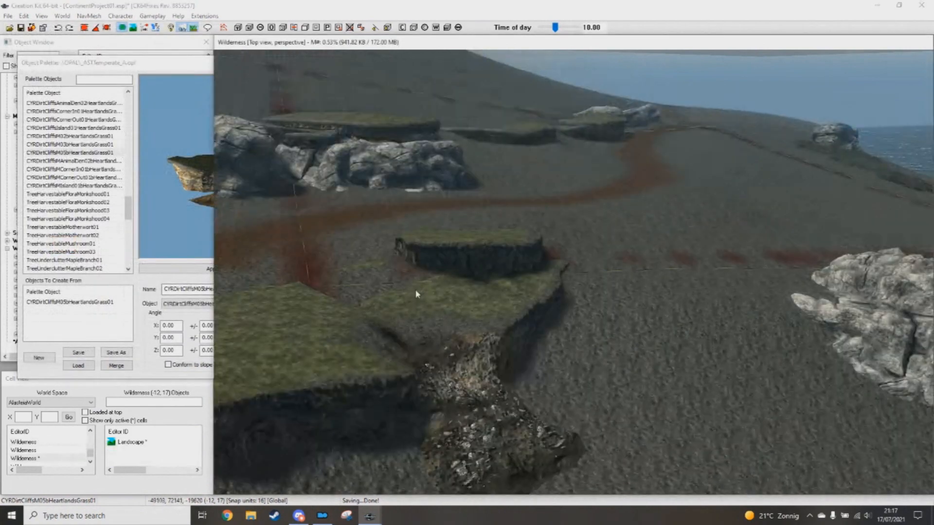
scroll(415, 294, up, 3)
click(134, 115)
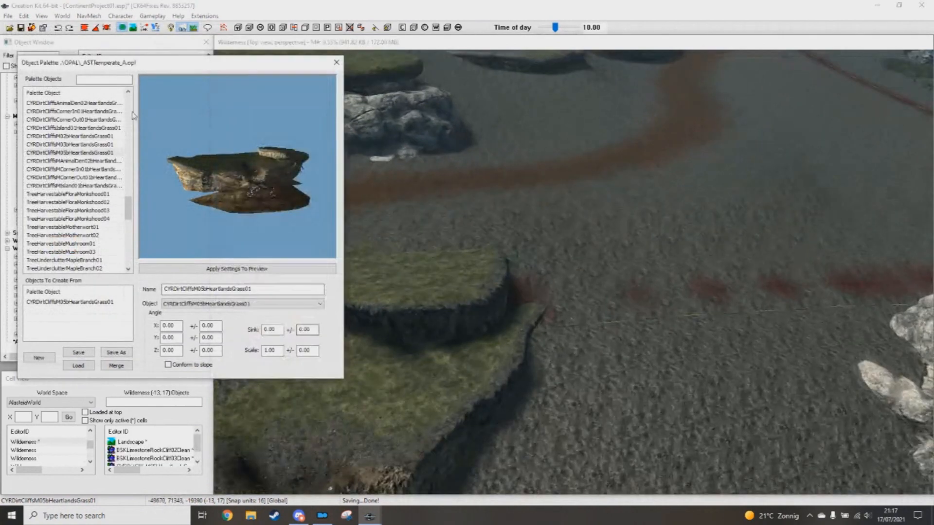
click(66, 144)
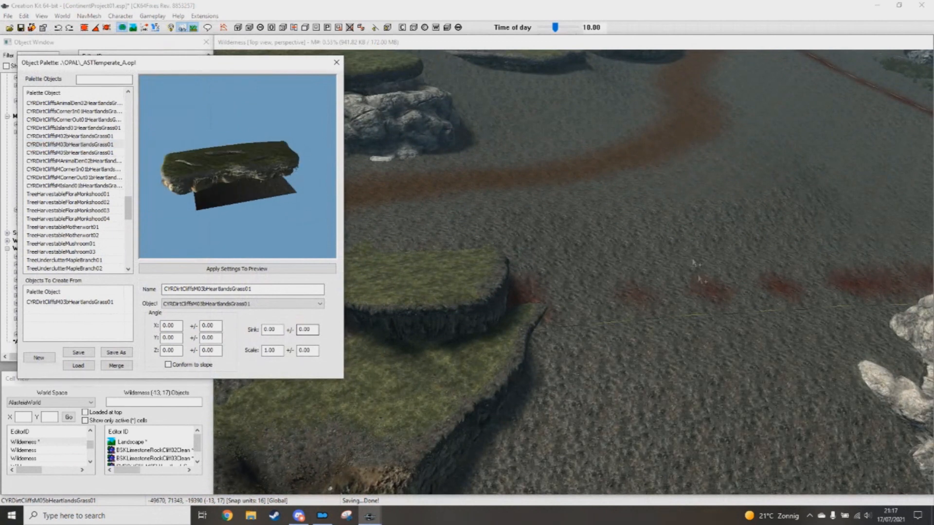
click(666, 239)
Step: Rotate and move the new grassy cliff so it continues the ledge from the end of the small grassy cliff
right_drag(666, 240, 682, 178)
drag(682, 176, 676, 192)
scroll(676, 201, down, 1)
shift+middle_drag(675, 200, 694, 192)
drag(694, 192, 694, 201)
shift+middle_drag(694, 200, 676, 265)
mouse_move(676, 265)
mouse_down()
mouse_move(675, 250)
mouse_move(663, 257)
mouse_move(663, 241)
mouse_move(663, 255)
mouse_up()
shift+middle_drag(663, 256, 642, 255)
drag(510, 357, 493, 362)
shift+middle_drag(493, 362, 506, 336)
drag(506, 336, 506, 328)
shift+middle_drag(506, 329, 605, 308)
mouse_move(486, 379)
right_down()
mouse_move(486, 365)
mouse_move(486, 380)
right_up()
shift+middle_drag(652, 356, 661, 312)
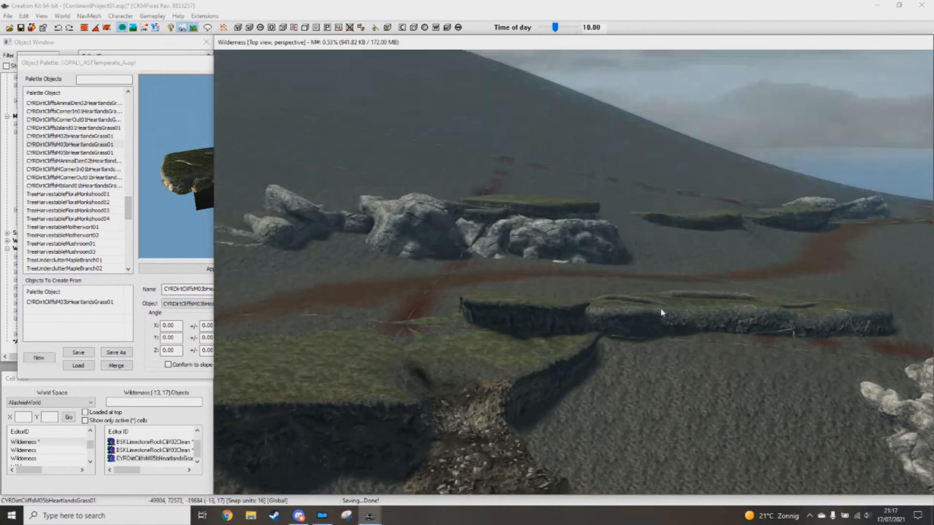
Step: Fine-tune the new grassy cliff's position and rotation from a top-down view so it meets the neighbouring cliff
key(t)
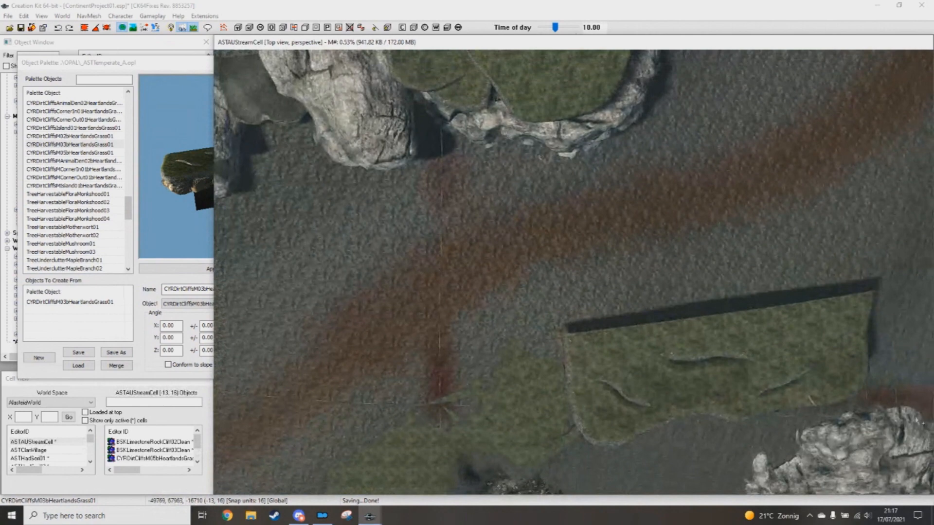
shift+middle_drag(685, 357, 651, 358)
shift+middle_drag(507, 312, 470, 319)
right_drag(470, 319, 479, 319)
drag(470, 319, 453, 305)
shift+middle_drag(479, 325, 441, 287)
scroll(315, 205, down, 2)
Step: List the static objects matching the "shack" filter and go to the shack wall pieces
click(47, 42)
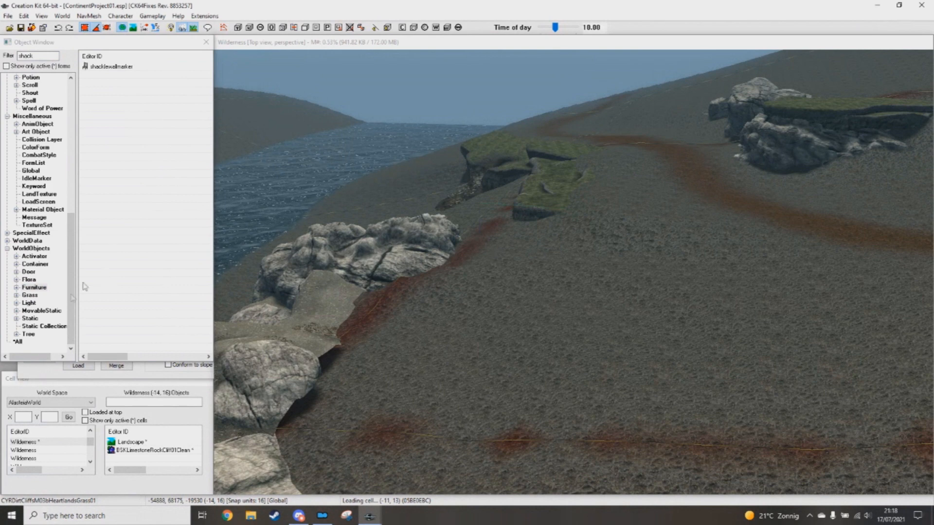
click(43, 319)
middle_drag(442, 338, 452, 292)
scroll(127, 194, down, 20)
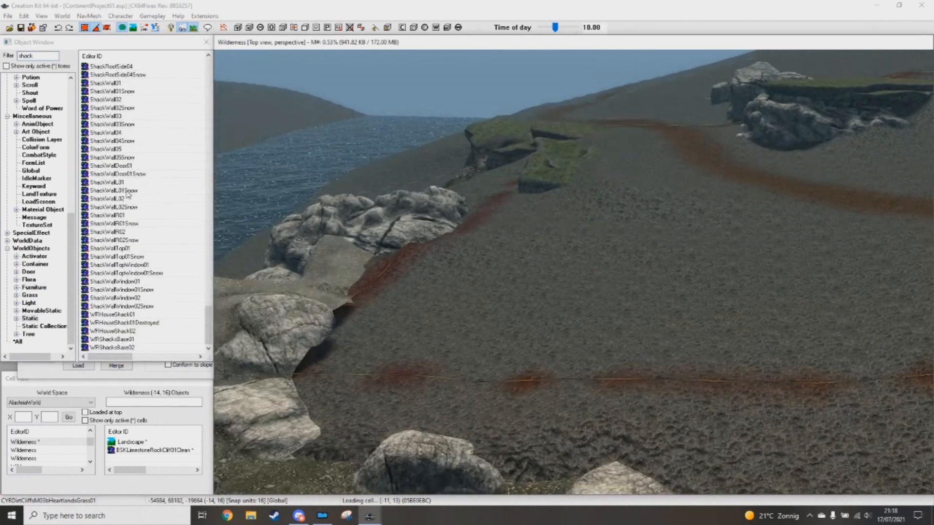
Step: Start landscape editing with an edit radius of 6, turn off vertex softening and reshape the slope inside the red-marked plot
shift+middle_drag(596, 315, 535, 302)
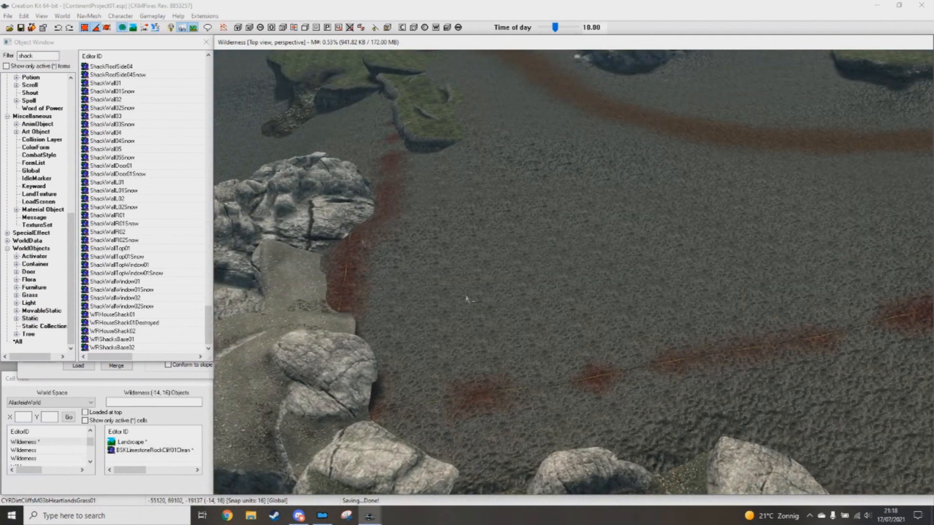
scroll(407, 118, up, 3)
scroll(426, 187, up, 1)
middle_drag(431, 287, 432, 190)
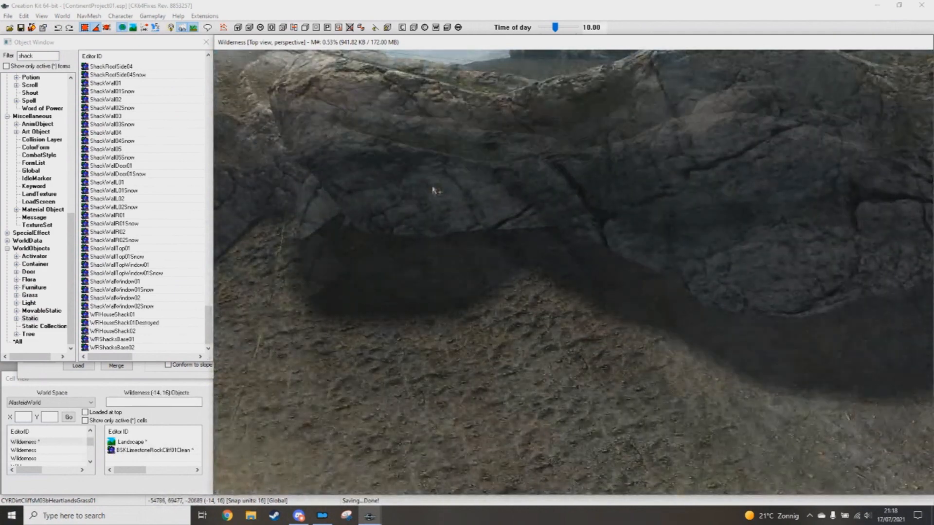
scroll(433, 194, down, 3)
click(133, 29)
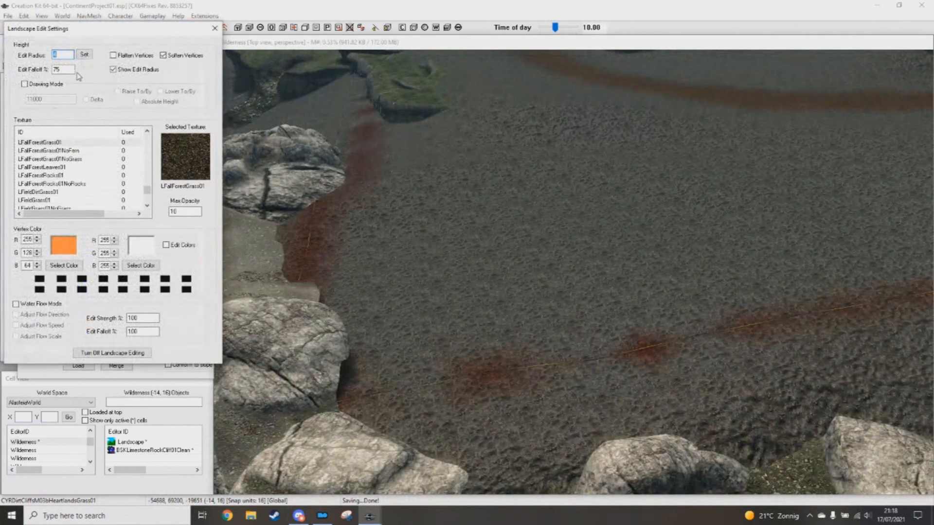
click(163, 56)
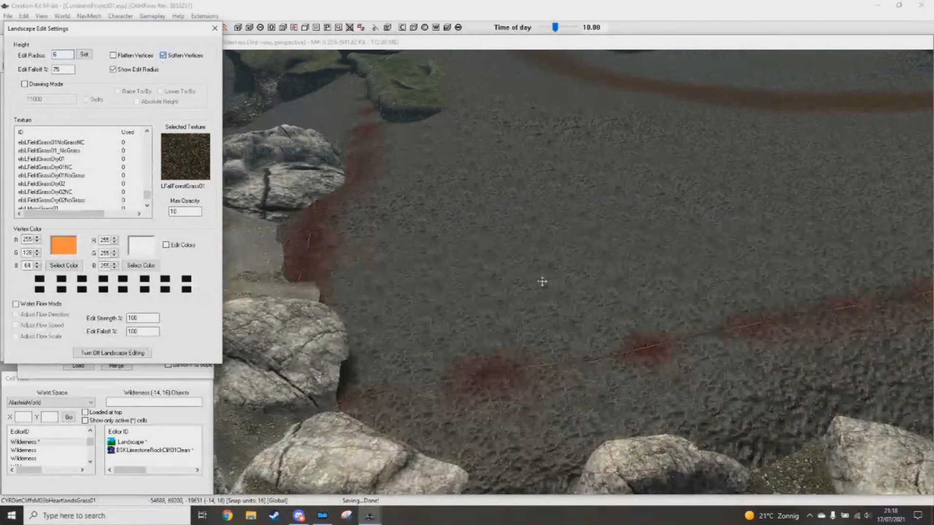
click(538, 275)
shift+middle_drag(533, 286, 467, 240)
mouse_move(468, 240)
mouse_down()
mouse_move(472, 223)
mouse_move(503, 252)
mouse_up()
shift+middle_drag(504, 251, 559, 331)
Step: Set the edit radius to 2, turn vertex softening on and soften the ground near the plot's red border
drag(64, 56, 45, 60)
text(2)
click(164, 56)
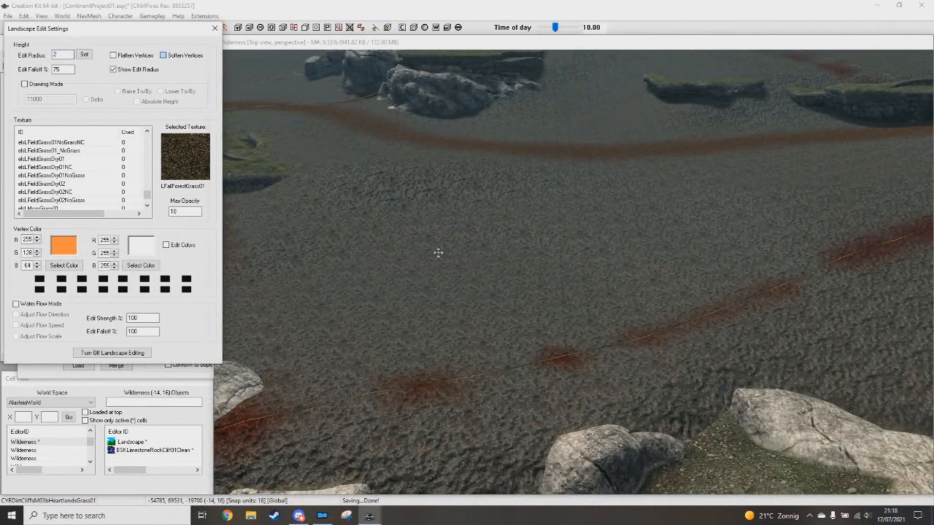
middle_drag(494, 377, 663, 336)
drag(457, 413, 471, 395)
Step: Set the edit radius to 4 and soften the slope across the middle of the plot
click(63, 55)
key(BackSpace)
text(4)
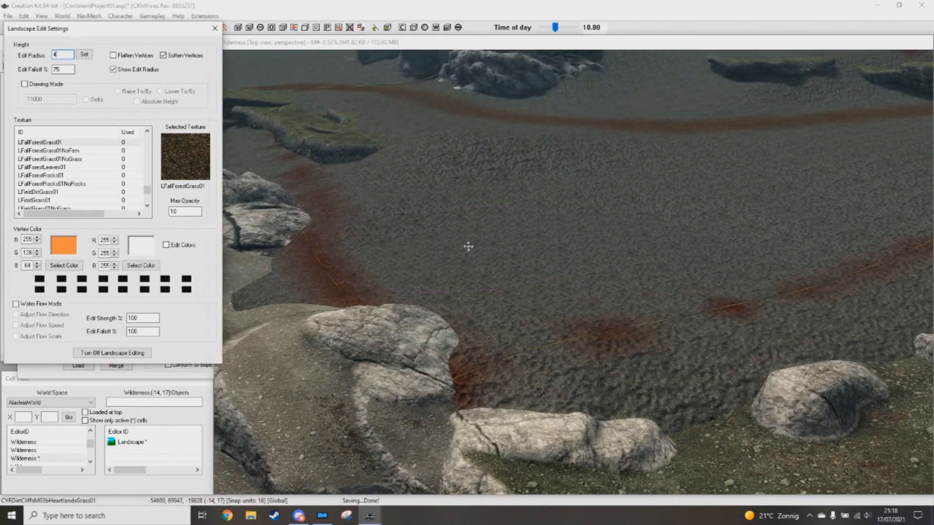
middle_drag(469, 246, 496, 268)
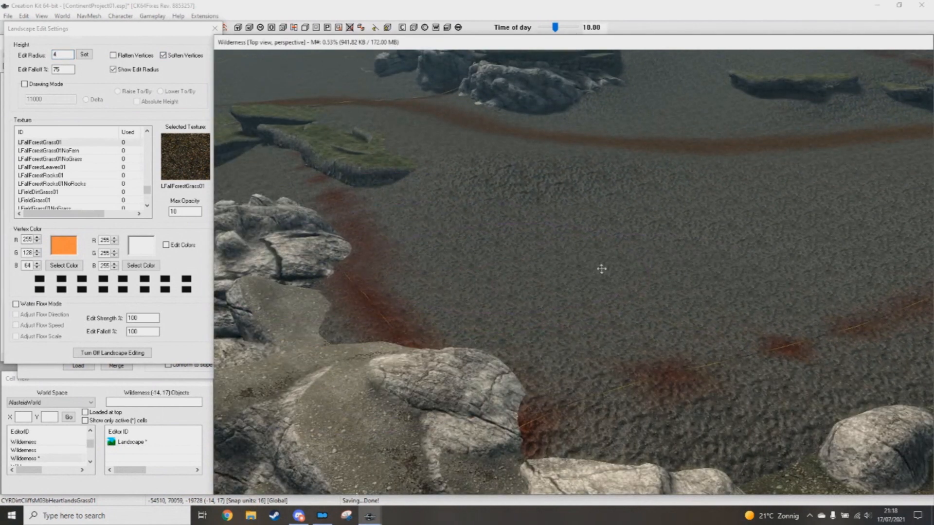
middle_drag(636, 331, 679, 323)
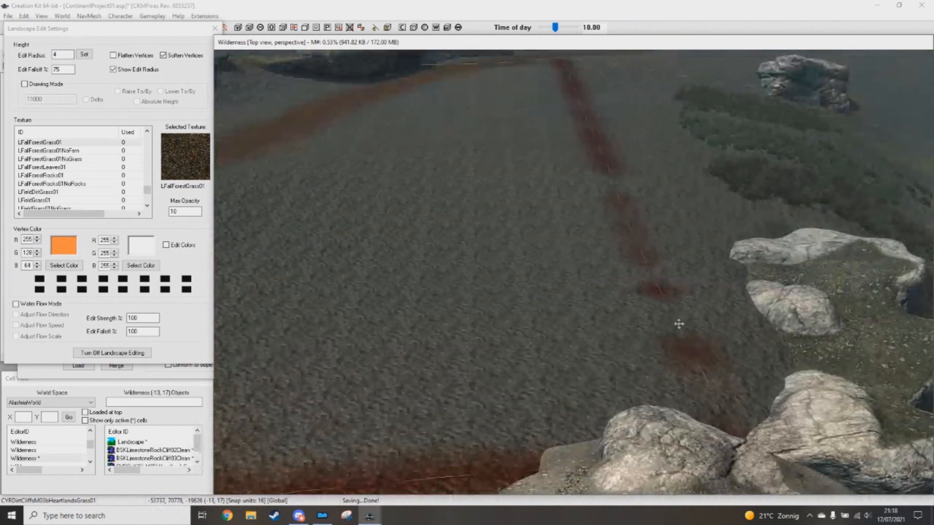
middle_drag(472, 239, 550, 236)
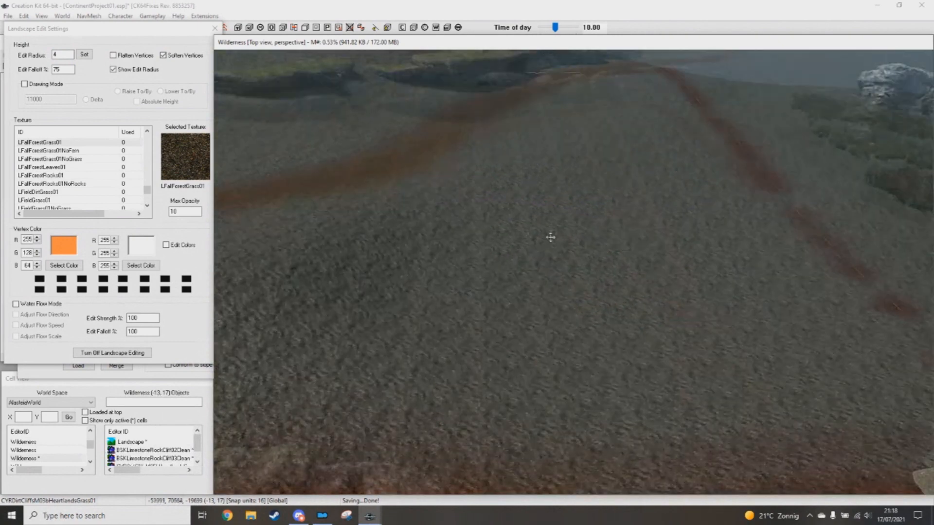
scroll(556, 234, down, 5)
scroll(557, 235, up, 5)
scroll(747, 327, down, 5)
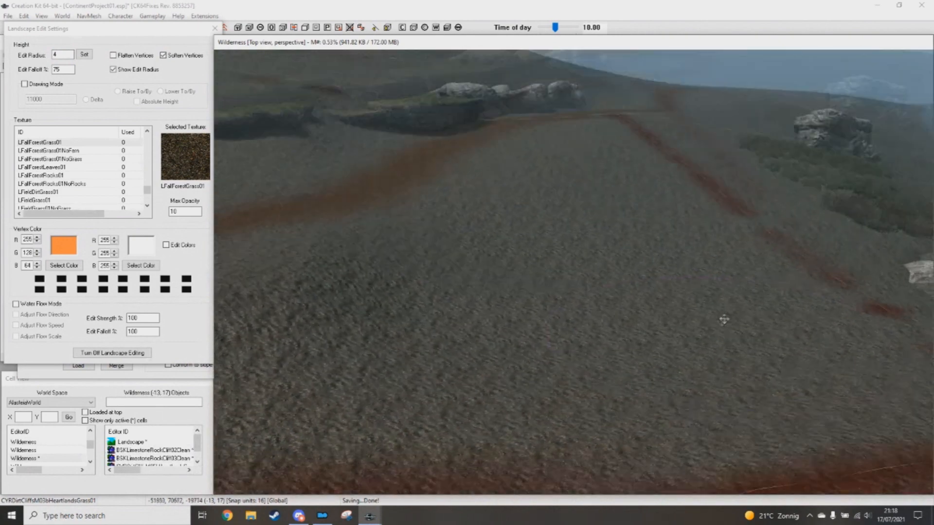
Step: Reduce the edit radius to 2 and touch up the remaining uneven ground inside the plot
shift+middle_drag(618, 315, 419, 291)
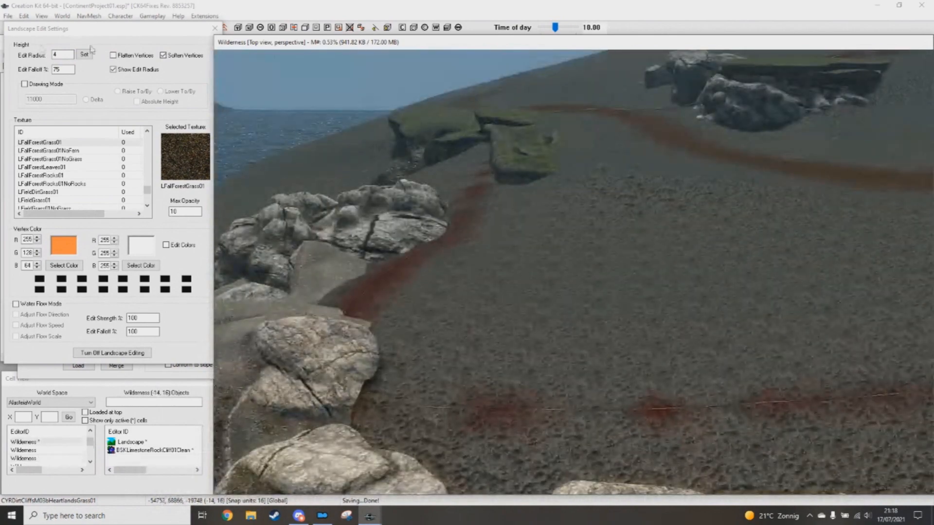
double_click(68, 57)
text(2)
middle_drag(615, 262, 533, 278)
scroll(578, 291, up, 2)
middle_drag(524, 285, 526, 285)
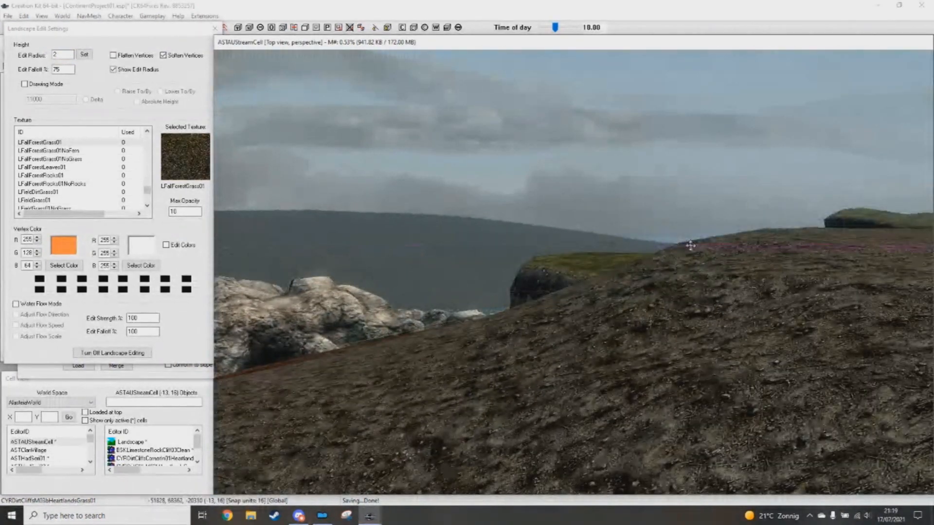
middle_drag(688, 247, 215, 36)
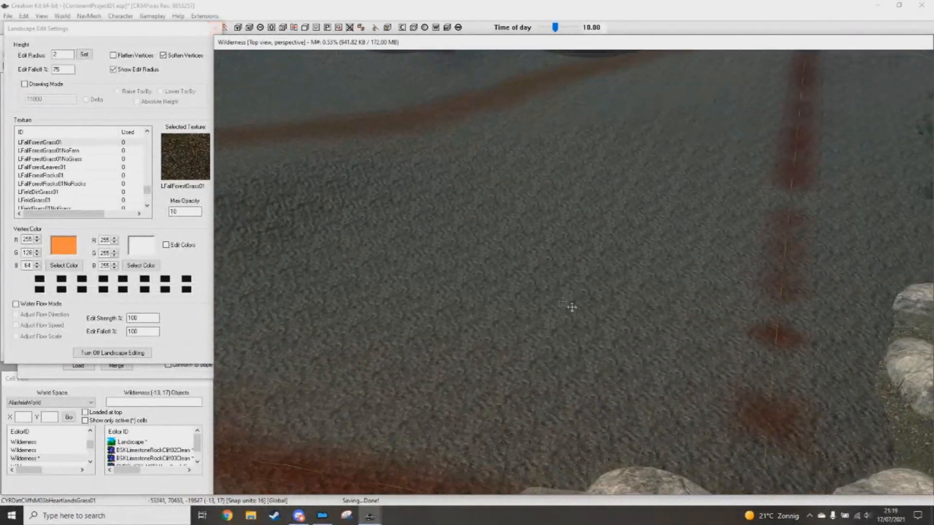
middle_drag(571, 307, 237, 29)
middle_drag(710, 339, 463, 192)
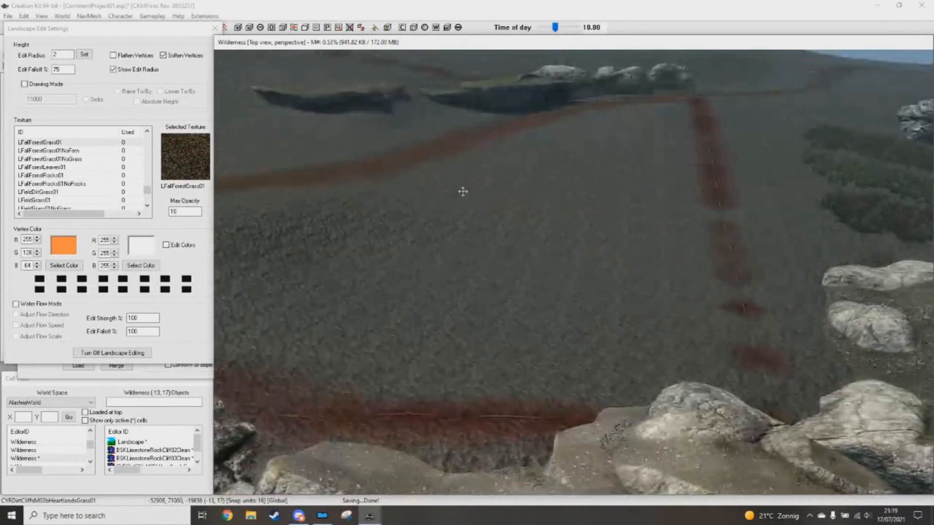
Step: Leave landscape editing, inspect the limestone rocks bordering the plot and save the plugin
click(216, 27)
middle_drag(484, 282, 510, 368)
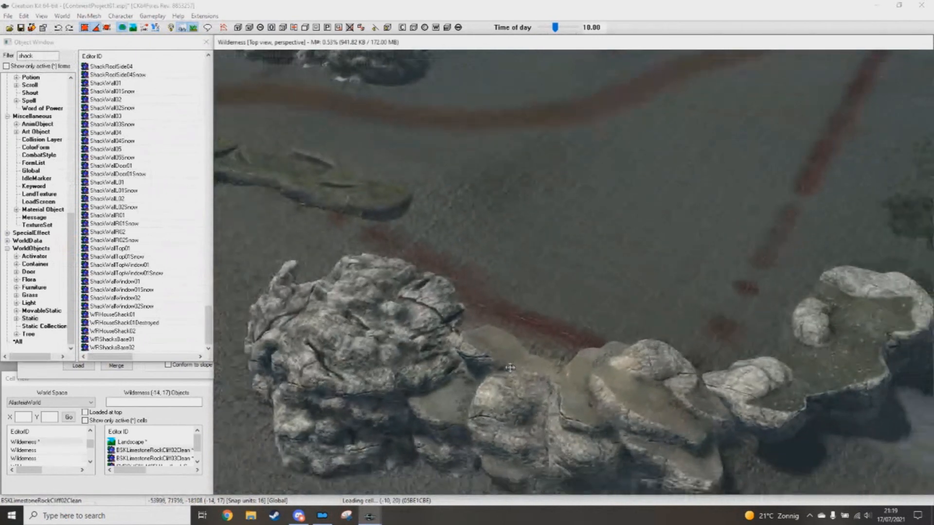
middle_drag(623, 393, 599, 369)
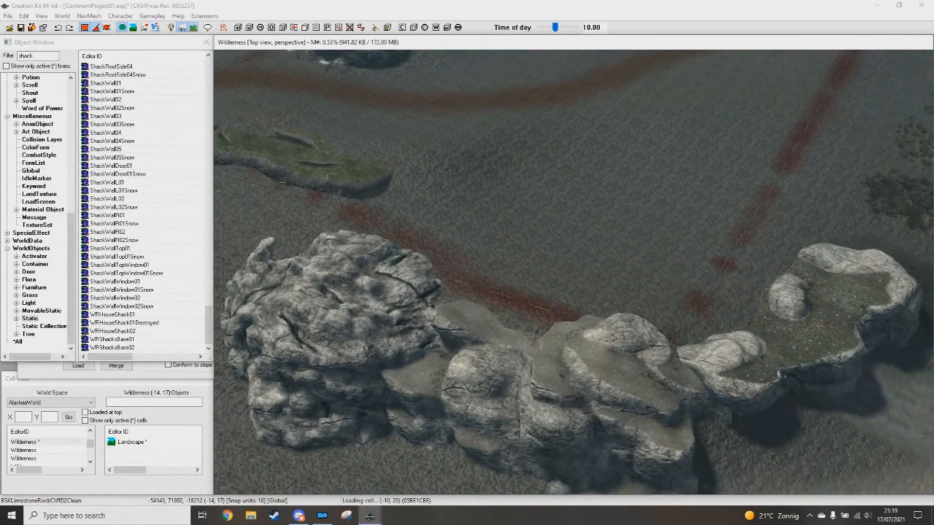
scroll(805, 322, up, 2)
middle_drag(717, 322, 428, 131)
middle_drag(694, 275, 659, 181)
middle_drag(711, 294, 843, 325)
middle_drag(368, 314, 456, 341)
key(ctrl+s)
middle_drag(567, 319, 525, 300)
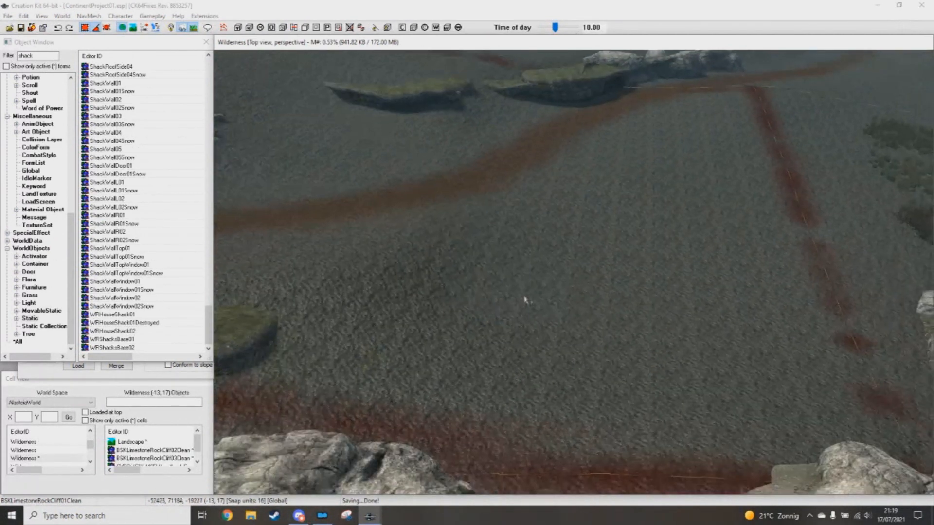
scroll(525, 300, up, 3)
drag(112, 84, 607, 302)
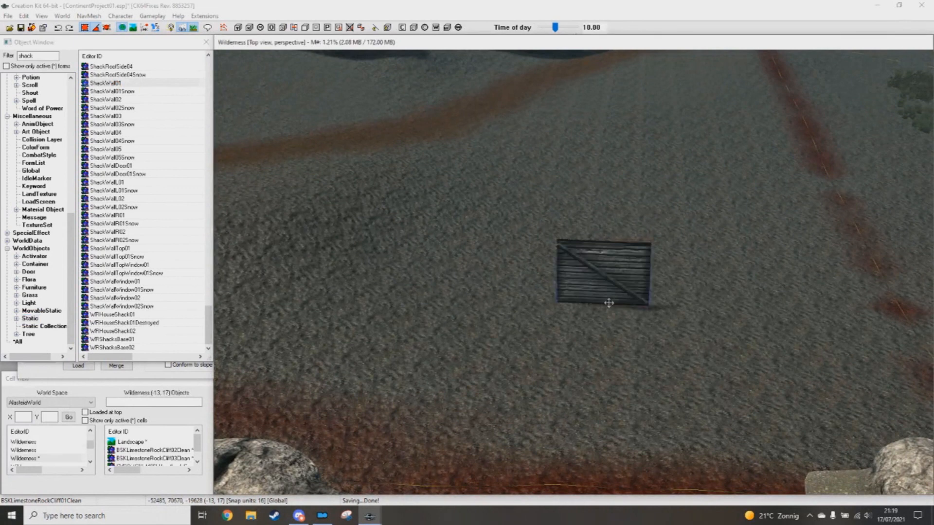
middle_drag(608, 304, 575, 298)
scroll(576, 298, up, 2)
key(Delete)
Step: Place a ShackFrameBEnd01 piece on the smoothed ground inside the plot as the first part of the shack
scroll(170, 140, up, 8)
scroll(169, 141, up, 8)
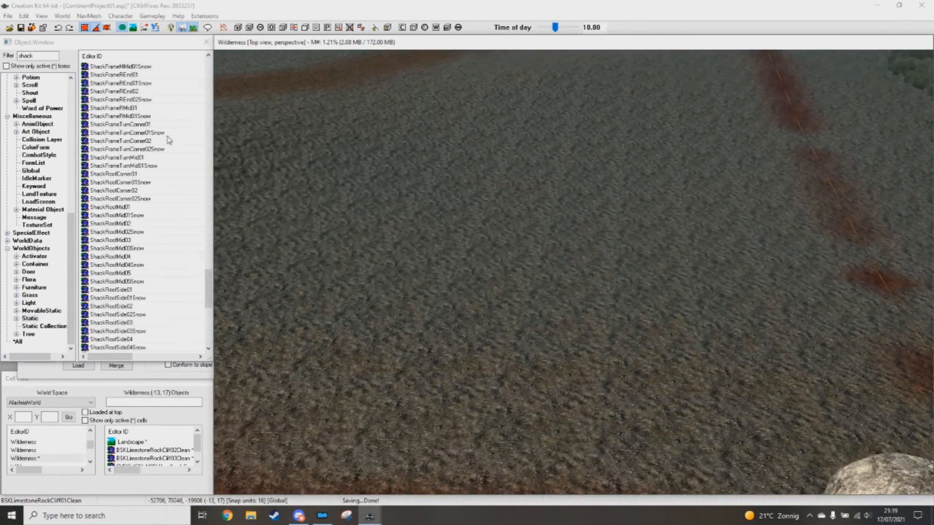
drag(132, 84, 173, 98)
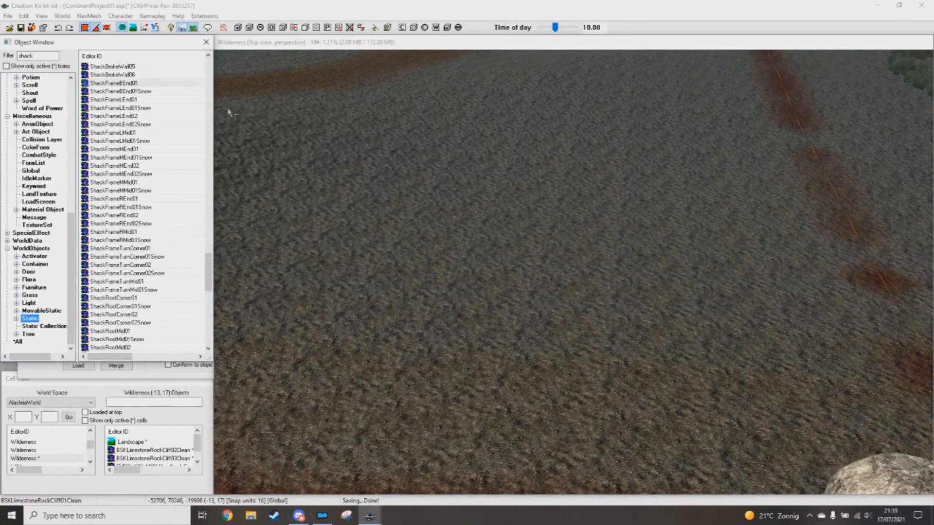
drag(570, 367, 573, 368)
shift+middle_drag(610, 366, 556, 308)
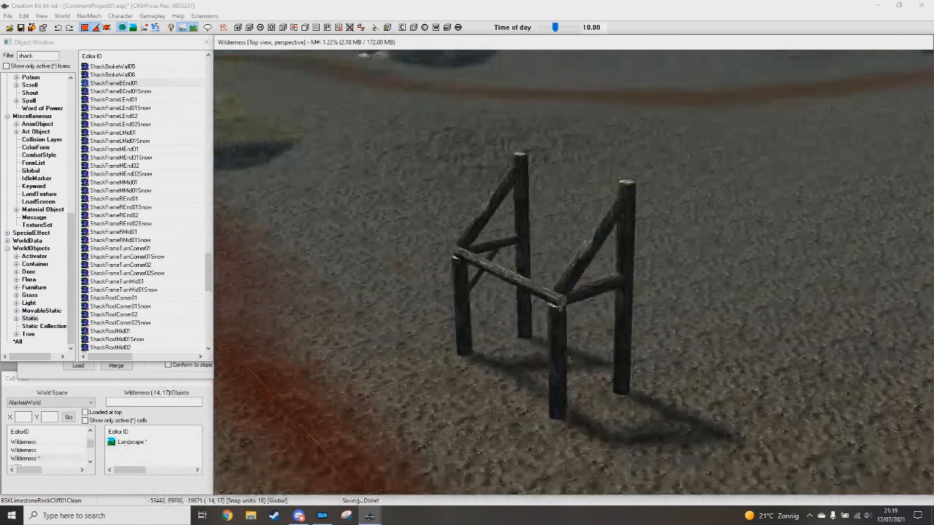
drag(556, 309, 521, 288)
scroll(611, 316, down, 2)
mouse_move(613, 317)
shift+middle_down()
mouse_move(583, 322)
mouse_move(607, 328)
shift+middle_up()
scroll(606, 329, up, 4)
scroll(603, 329, down, 1)
Step: Add a ShackFrameLEnd01 piece and line it up with the ShackFrameBEnd01 piece to form a gabled frame
shift+middle_drag(579, 308, 609, 261)
key(plus)
key(plus)
drag(608, 262, 734, 253)
shift+middle_drag(657, 266, 599, 244)
shift+middle_drag(527, 225, 431, 214)
click(527, 226)
ctrl+click(571, 228)
middle_drag(570, 270, 555, 288)
drag(534, 292, 393, 128)
key(ctrl+z)
key(ctrl+y)
key(ctrl+z)
scroll(523, 304, down, 4)
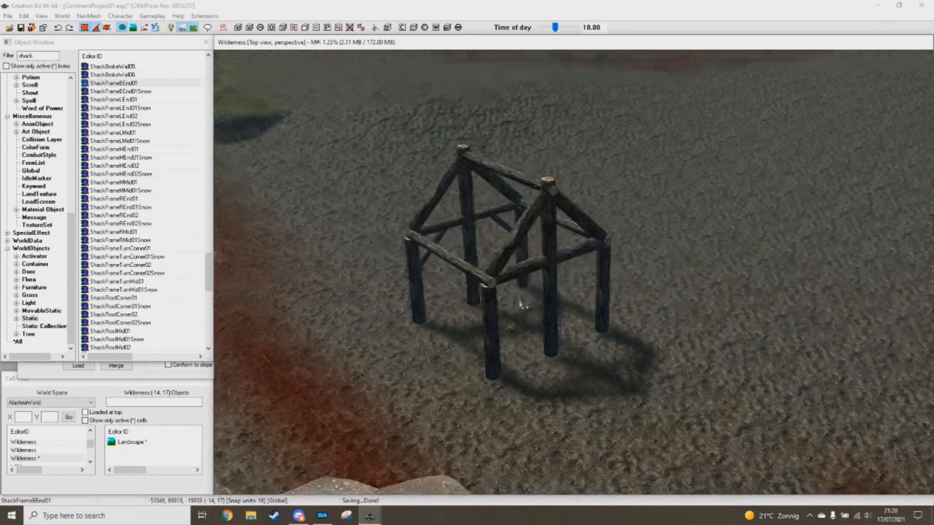
Step: Duplicate the two joined shack frame pieces and move the copy alongside the original frame
middle_drag(567, 348, 539, 340)
scroll(533, 319, up, 3)
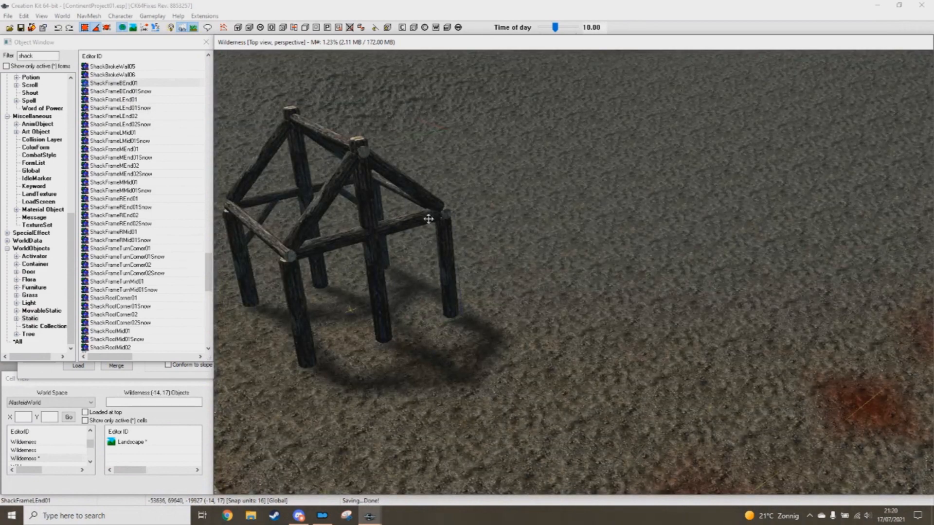
shift+middle_drag(429, 219, 431, 264)
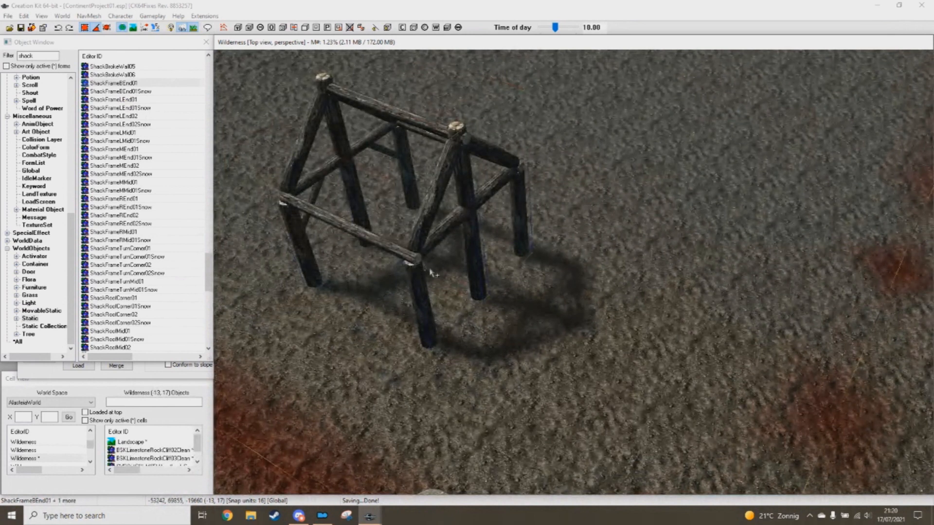
drag(411, 257, 715, 361)
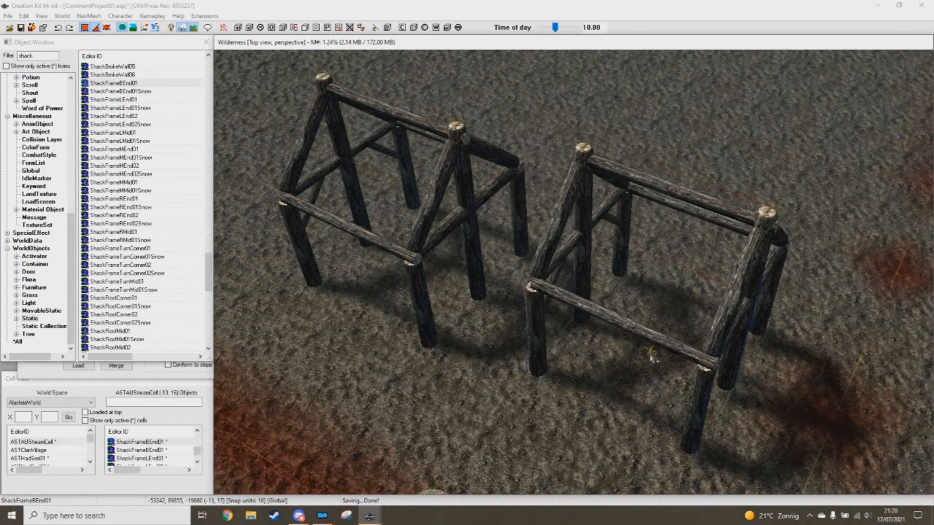
Step: Swap the copied frame for the ShackFrameLMid01 piece
shift+middle_drag(652, 358, 633, 346)
key(Right)
key(Right)
key(Left)
key(Right)
key(Right)
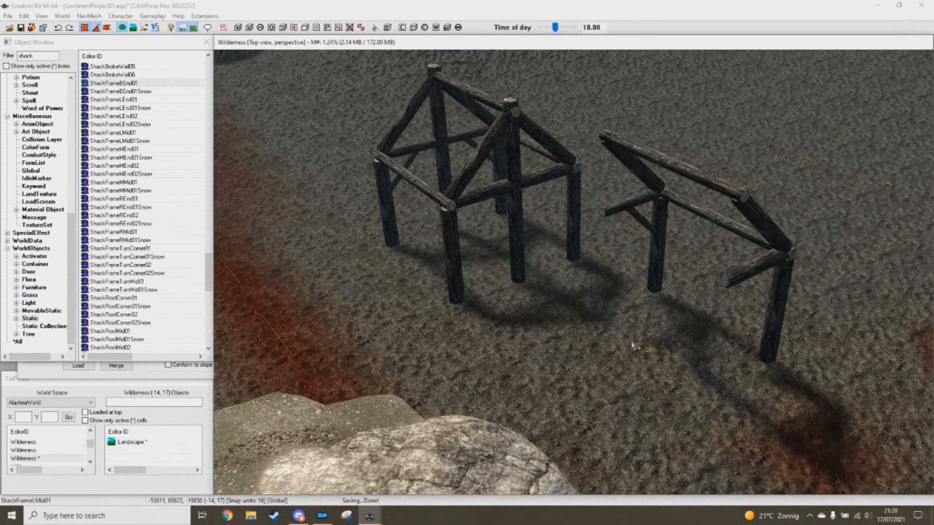
Step: Move the ShackFrameLMid01 piece against the end of the gabled frame to extend the shack's structure
double_click(730, 279)
click(517, 371)
mouse_move(727, 278)
mouse_down()
mouse_move(753, 187)
mouse_move(718, 195)
mouse_up()
shift+middle_drag(651, 199, 662, 169)
drag(663, 169, 391, 344)
shift+middle_drag(391, 343, 546, 355)
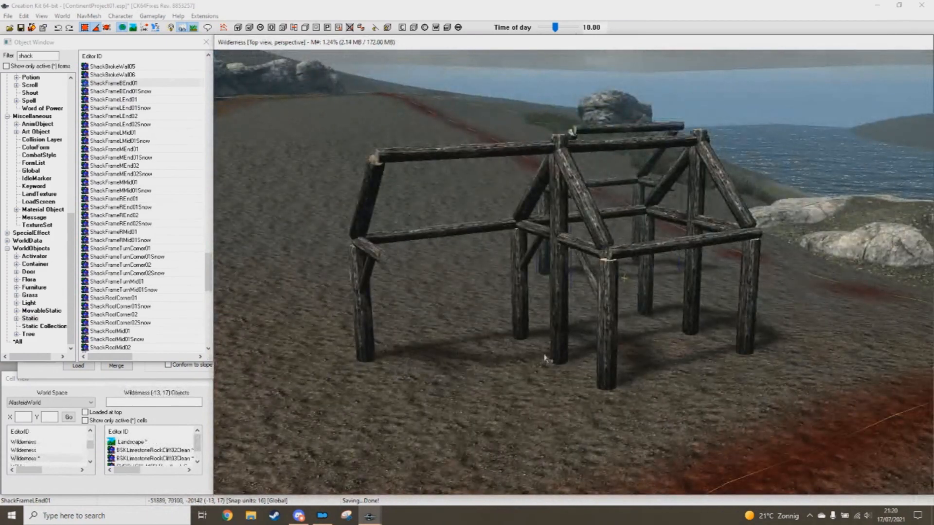
Step: Place another frame piece on the shack's open front side and cycle it through the ShackFrameM variants
shift+middle_drag(470, 234, 485, 248)
key(ctrl+Right)
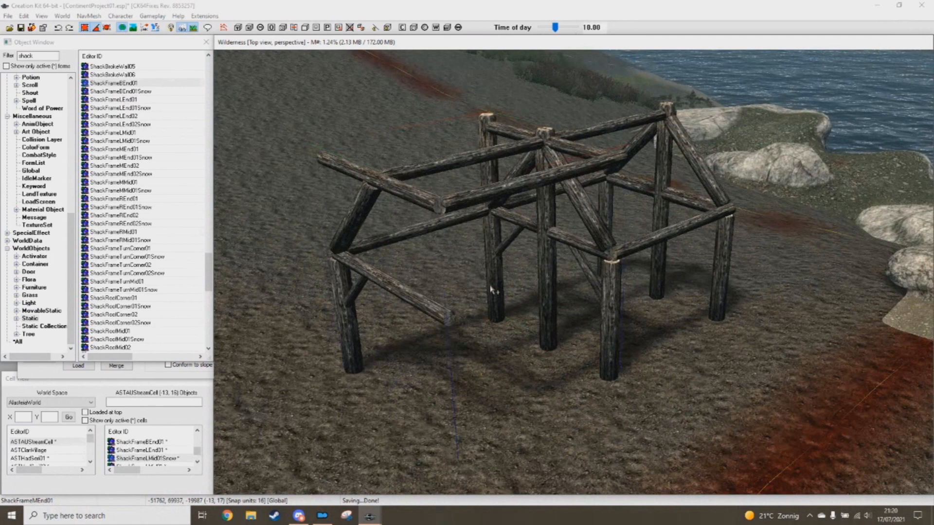
shift+middle_drag(492, 290, 507, 307)
key(ctrl+Right)
key(ctrl+Right)
key(ctrl+Right)
key(ctrl+Right)
key(ctrl+Right)
key(ctrl+Right)
key(ctrl+Right)
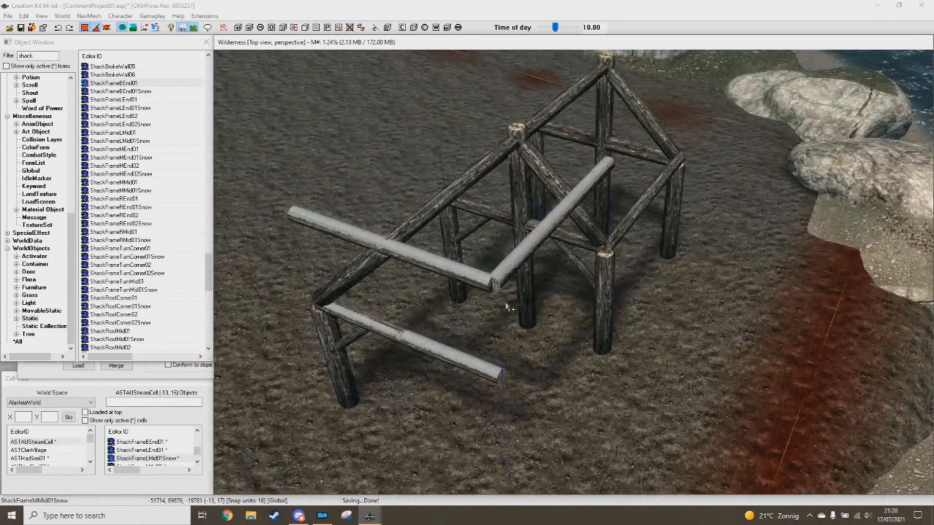
Step: Swap that piece for ShackFrameREnd02 and fit it against the open front corner of the frame
key(ctrl+Left)
drag(507, 306, 544, 349)
shift+middle_drag(543, 349, 579, 357)
key(ctrl+Right)
key(ctrl+Right)
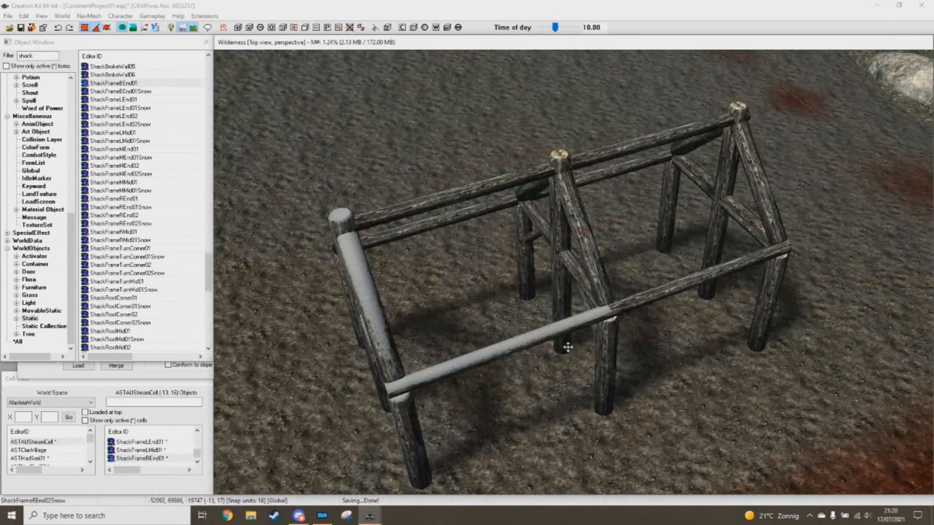
drag(564, 339, 472, 372)
key(ctrl+z)
shift+middle_drag(488, 359, 607, 315)
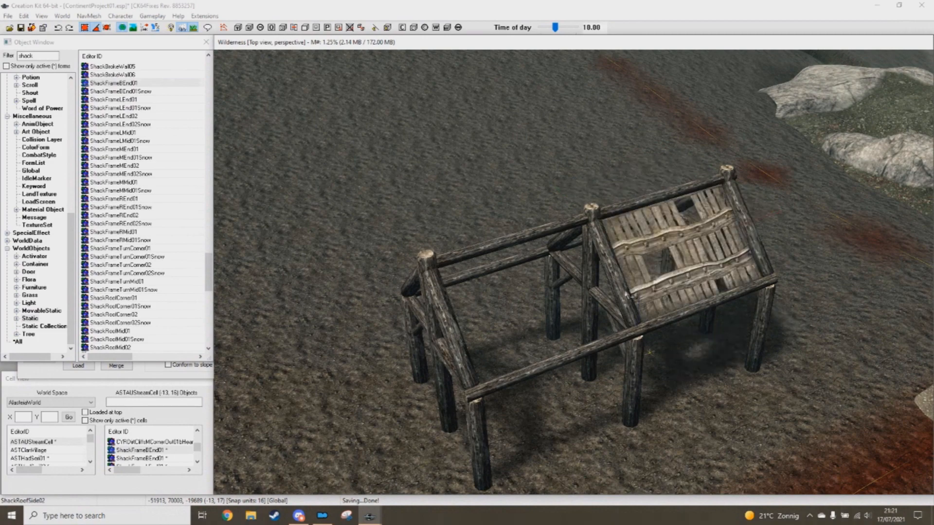
Step: Cover both roof slopes with ShackRoofSide panels and swap the panels of one bay for a less damaged variant
shift+middle_drag(649, 352, 647, 253)
shift+middle_drag(563, 306, 688, 339)
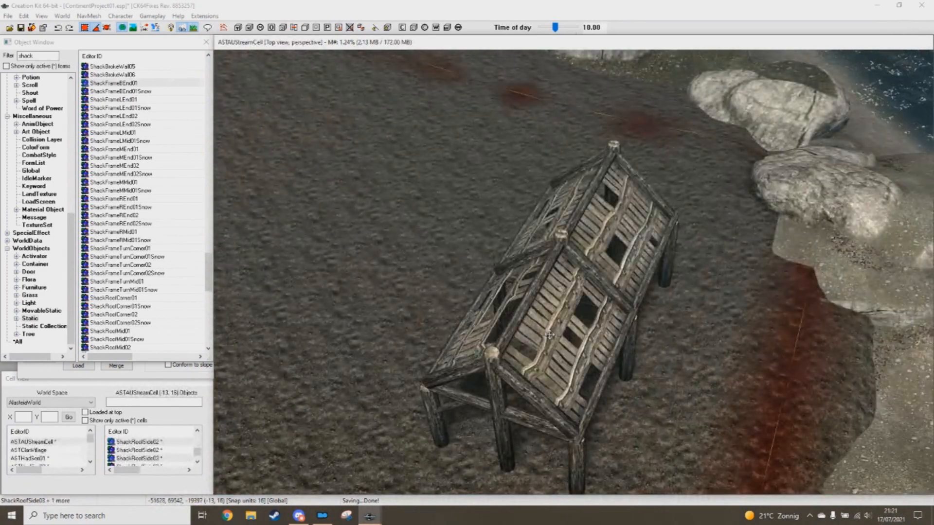
shift+middle_drag(550, 335, 513, 323)
key(ctrl+Left)
key(ctrl+Left)
key(ctrl+Left)
key(ctrl+Left)
key(ctrl+Left)
key(ctrl+Right)
shift+middle_drag(509, 312, 550, 351)
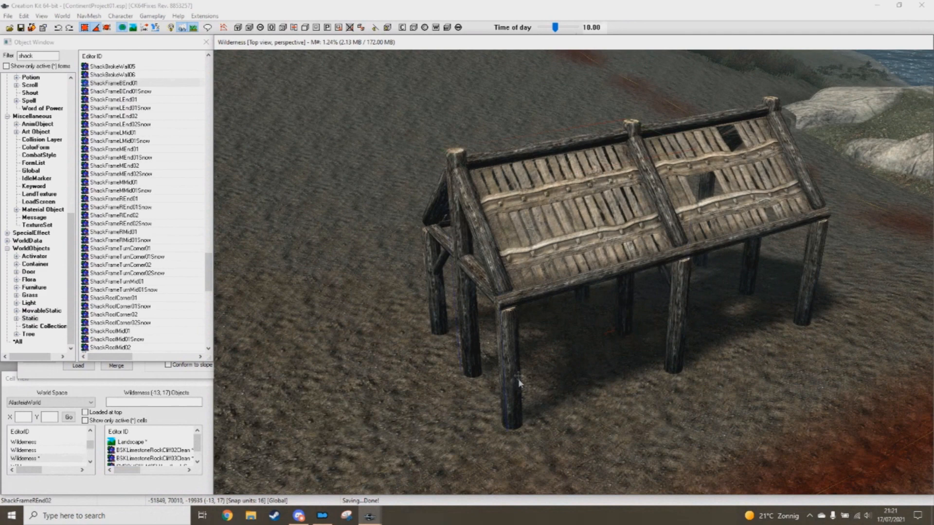
Step: Turn a copied roof panel into ShackWall01 and use it to wall both bays of the front long side
shift+middle_drag(518, 378, 519, 373)
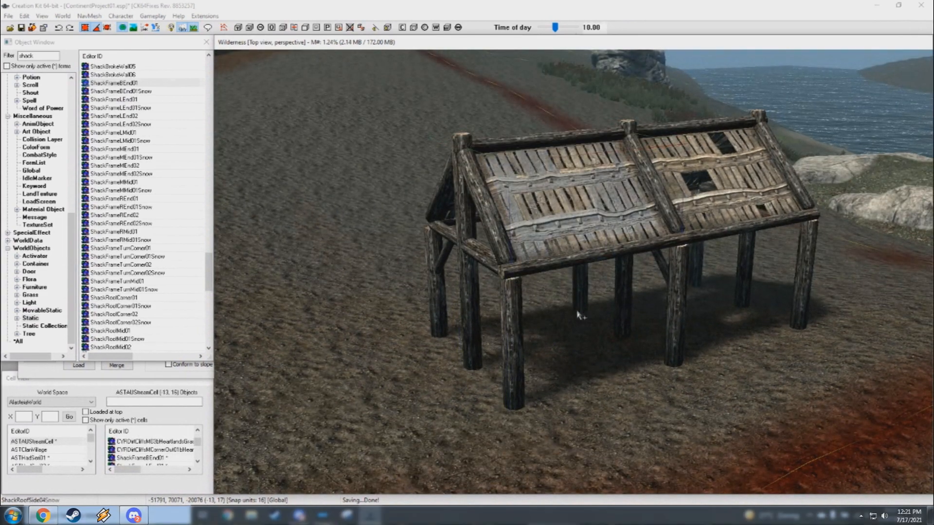
key(ctrl+v)
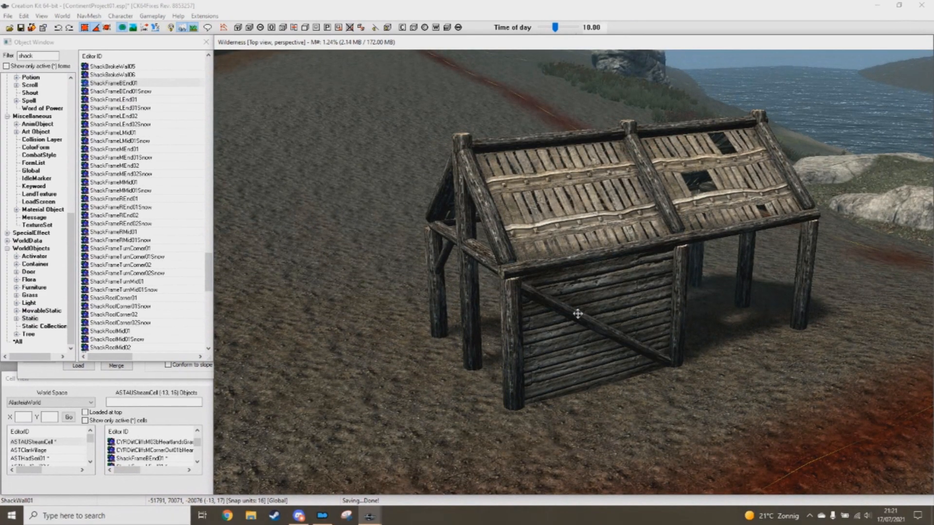
shift+middle_drag(579, 313, 561, 331)
key(ctrl+Right)
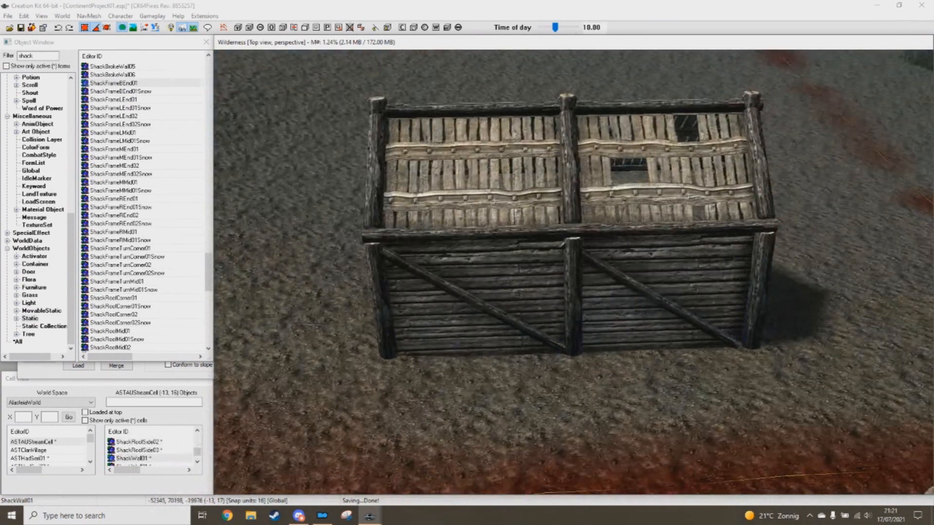
drag(671, 306, 682, 306)
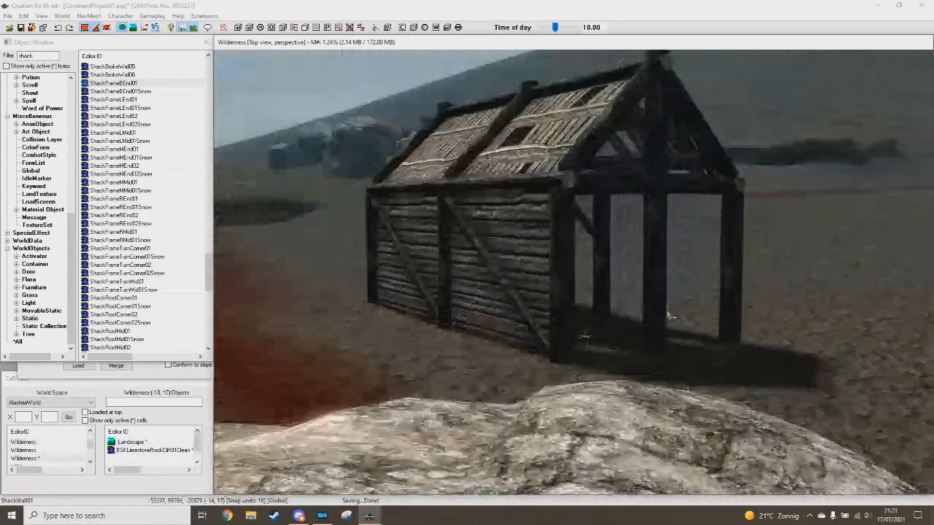
Step: Copy the two wall pieces onto the opposite long side and cycle through wall variants there, including ShackWall04
shift+middle_drag(600, 316, 613, 325)
ctrl+click(499, 311)
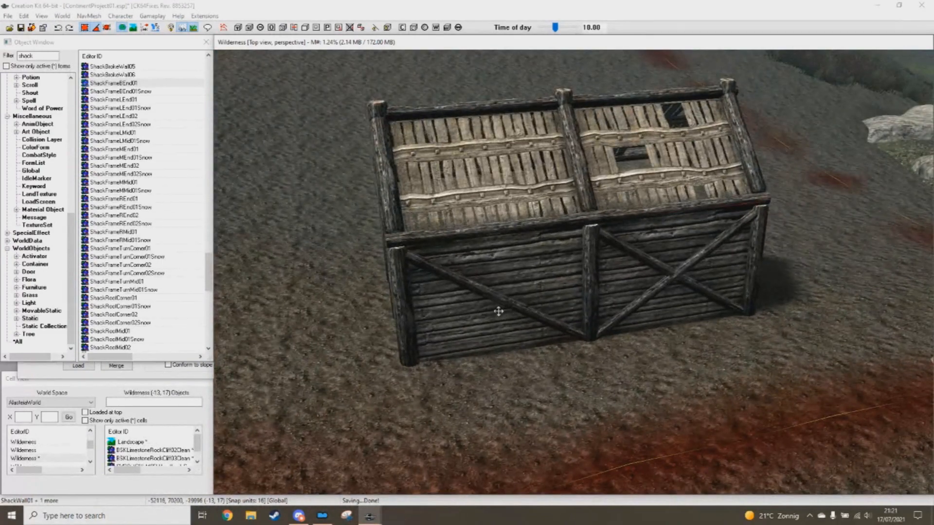
right_drag(499, 311, 542, 286)
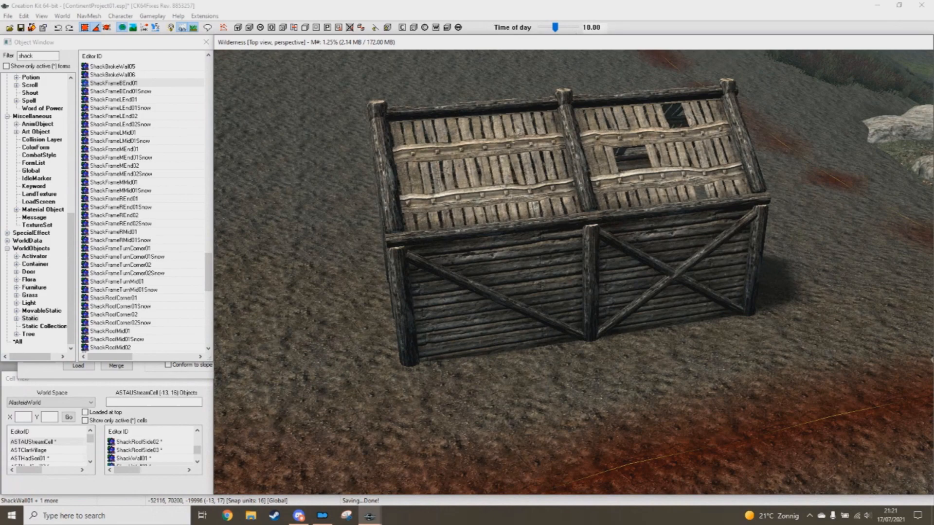
shift+middle_drag(617, 375, 596, 310)
shift+middle_drag(485, 315, 501, 304)
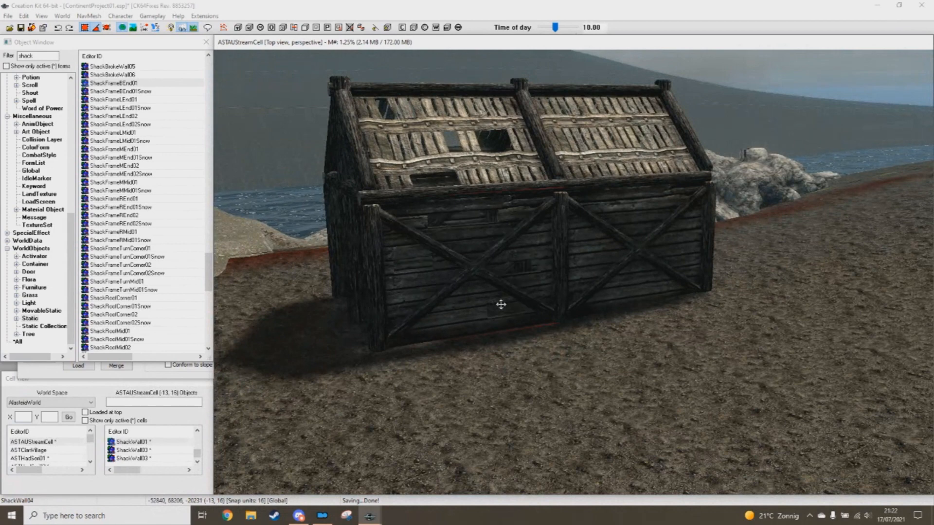
shift+middle_drag(501, 305, 580, 321)
scroll(543, 321, up, 3)
ctrl+scroll(593, 332, down, 5)
scroll(590, 329, down, 5)
shift+middle_drag(600, 319, 729, 336)
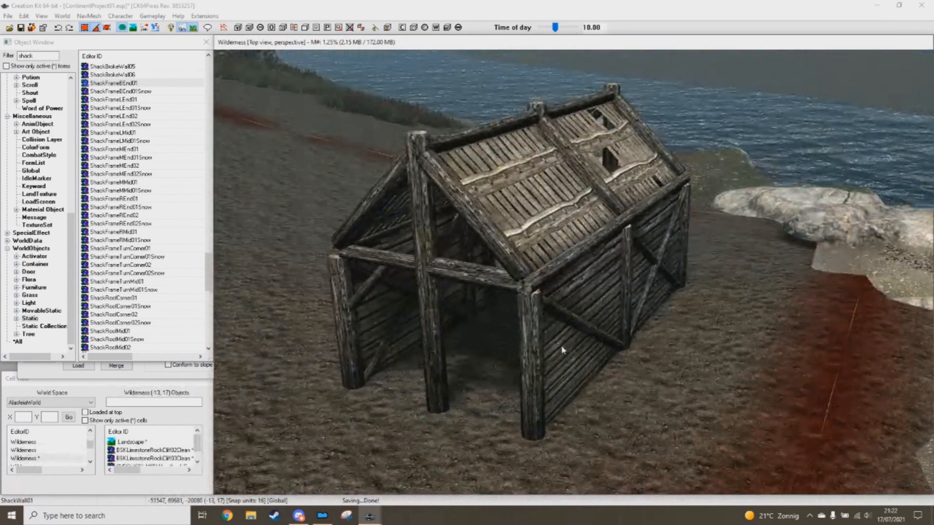
Step: Close the shack's open end with a ShackWall03 piece and fill one half of the gable above with ShackWallR01
shift+middle_drag(504, 364, 542, 333)
scroll(586, 335, up, 3)
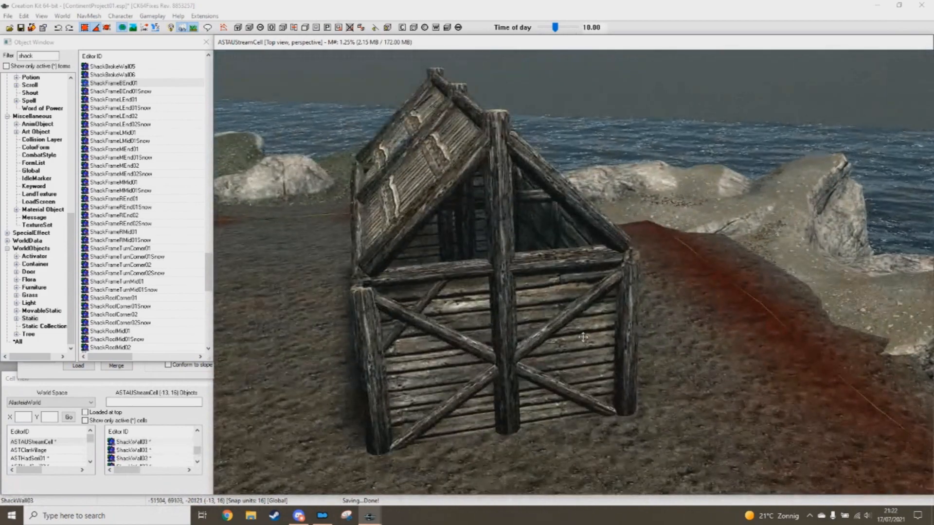
click(576, 350)
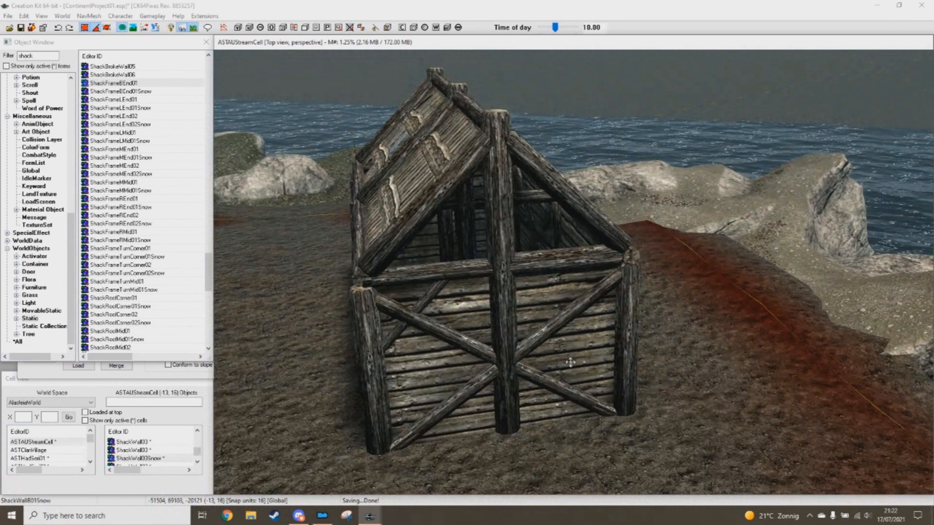
alt+scroll(572, 366, down, 5)
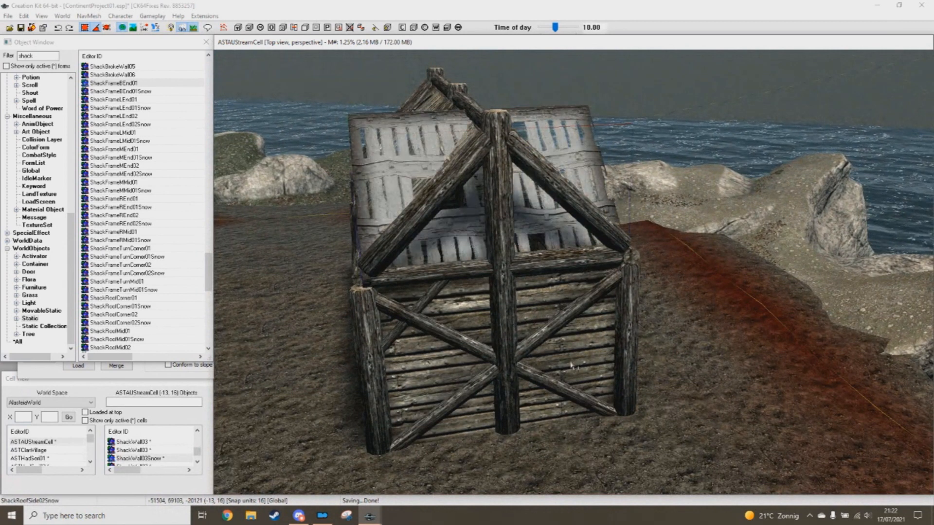
alt+scroll(573, 365, down, 4)
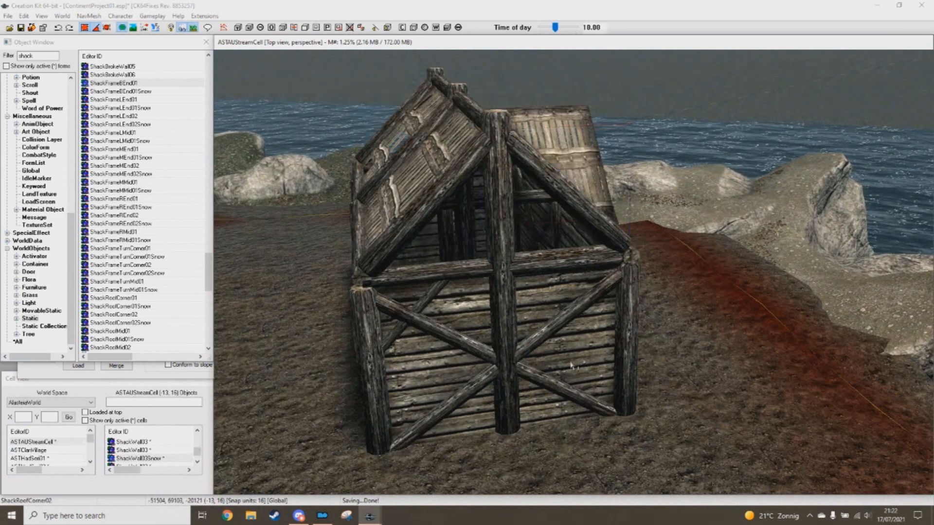
alt+scroll(573, 365, down, 4)
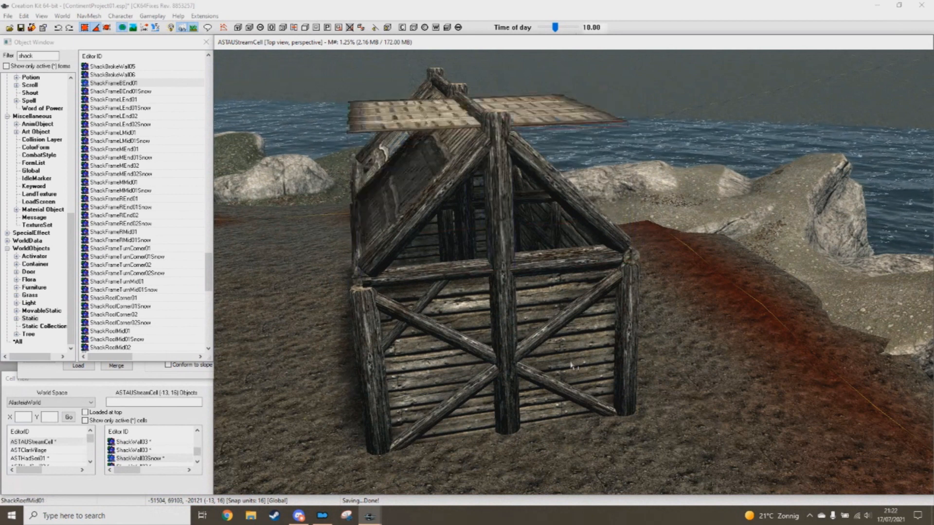
alt+scroll(572, 366, down, 4)
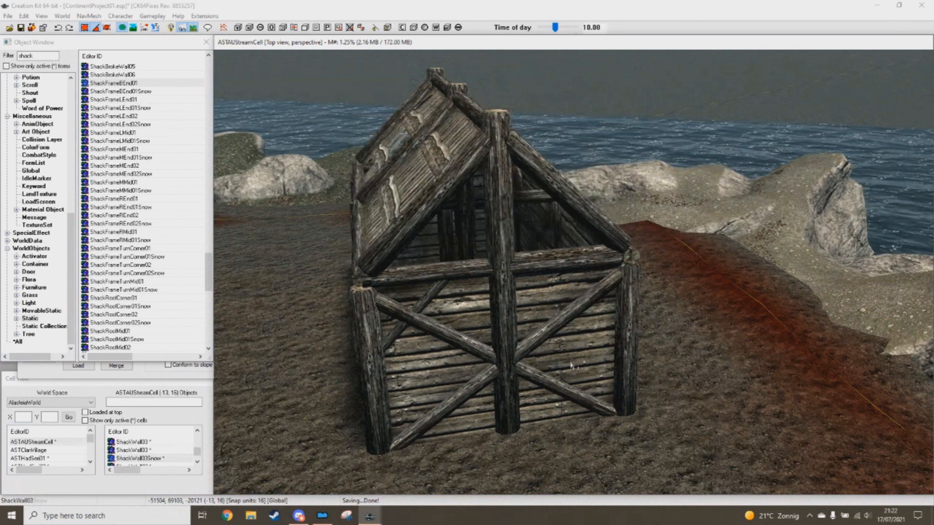
shift+middle_drag(573, 366, 664, 355)
alt+scroll(605, 359, down, 2)
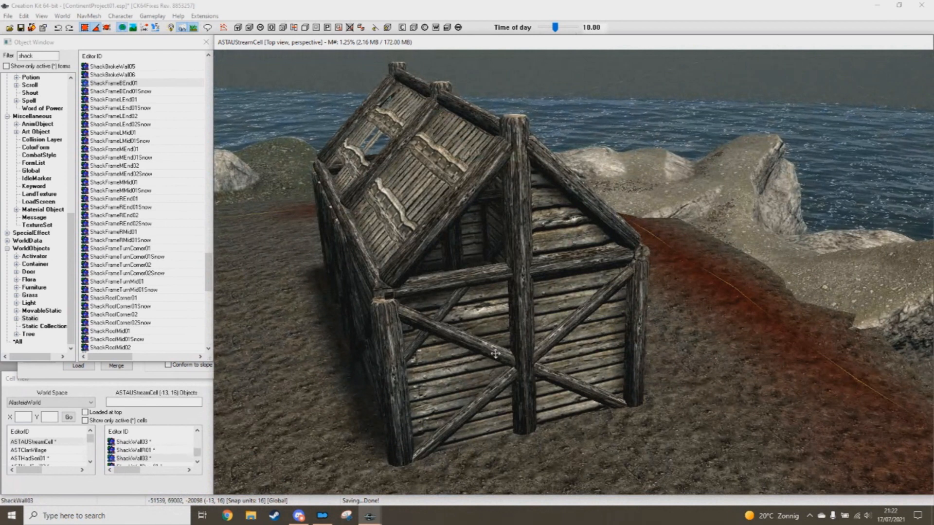
Step: Replace the cross-braced ShackWall03 piece at the shack's end with a ShackWallDoor01 piece
key(Delete)
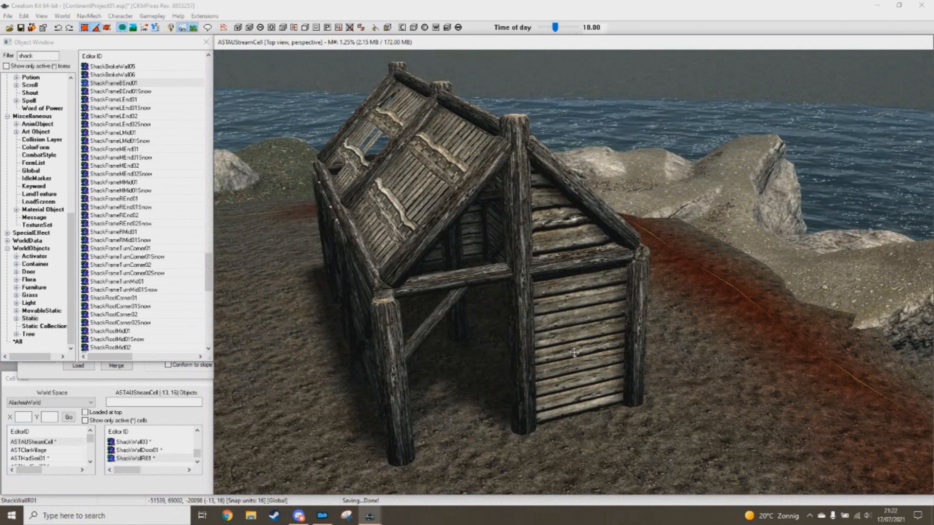
alt+scroll(575, 352, down, 1)
mouse_move(574, 352)
shift+middle_down()
mouse_move(547, 360)
mouse_move(563, 359)
shift+middle_up()
Step: Fill the other half of the door-side gable with ShackWallL01 and close the shack's opposite end with ShackWall02
alt+scroll(562, 359, down, 2)
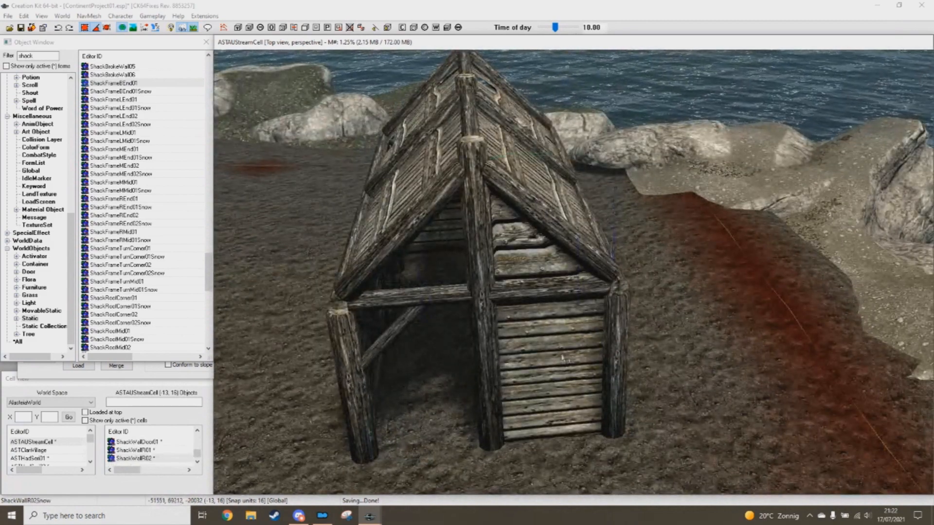
alt+scroll(562, 359, down, 1)
alt+scroll(562, 358, up, 3)
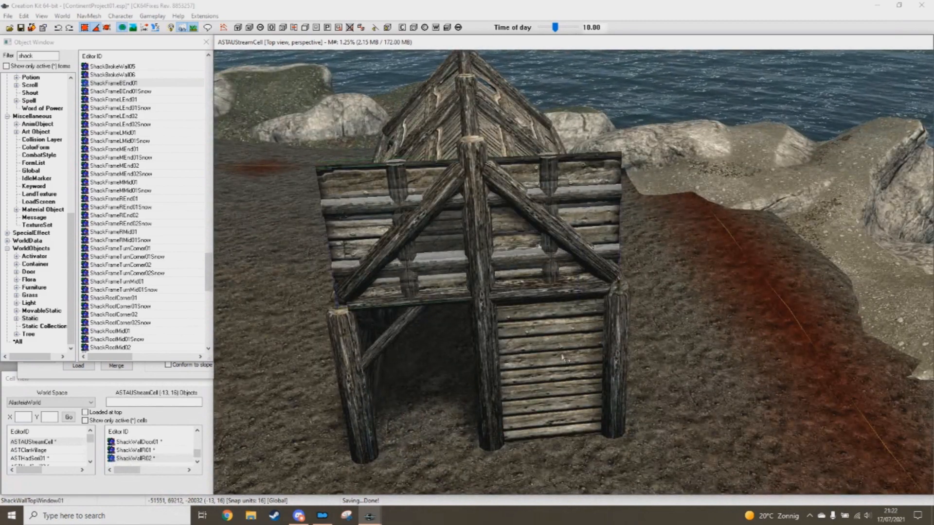
alt+scroll(586, 339, up, 1)
shift+middle_drag(568, 351, 610, 345)
alt+scroll(561, 350, up, 2)
scroll(661, 308, up, 2)
shift+middle_drag(661, 308, 673, 313)
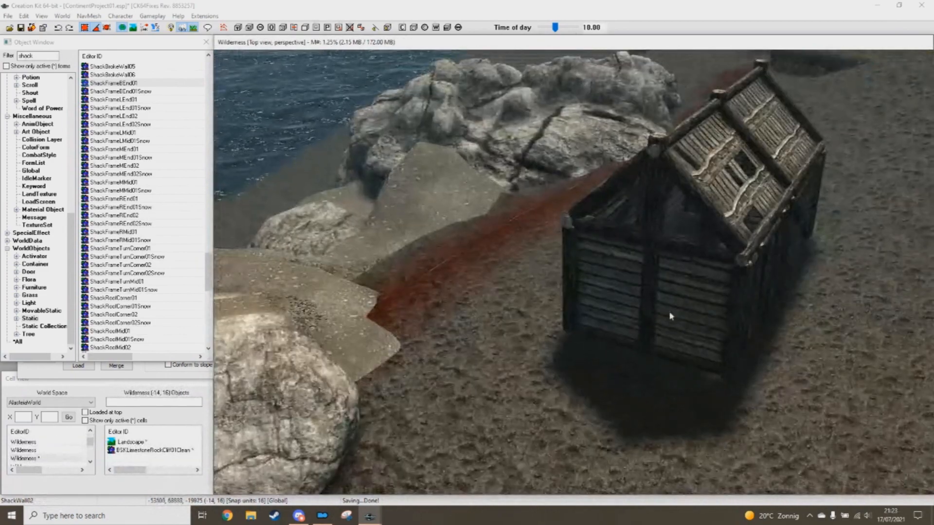
Step: Fill the two halves of the back gable with the ShackWallL02 and ShackWallR02 pieces
scroll(653, 312, up, 3)
click(598, 340)
ctrl+scroll(599, 341, down, 5)
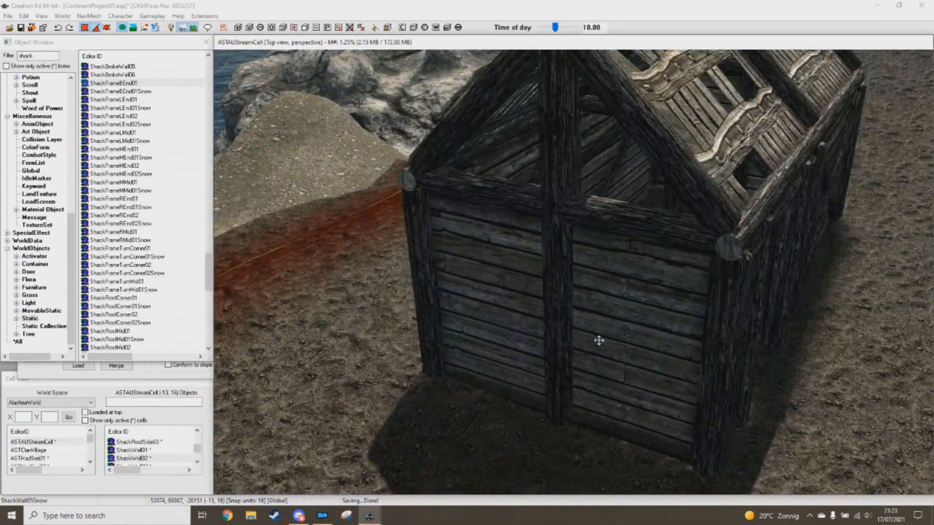
shift+middle_drag(599, 344, 627, 348)
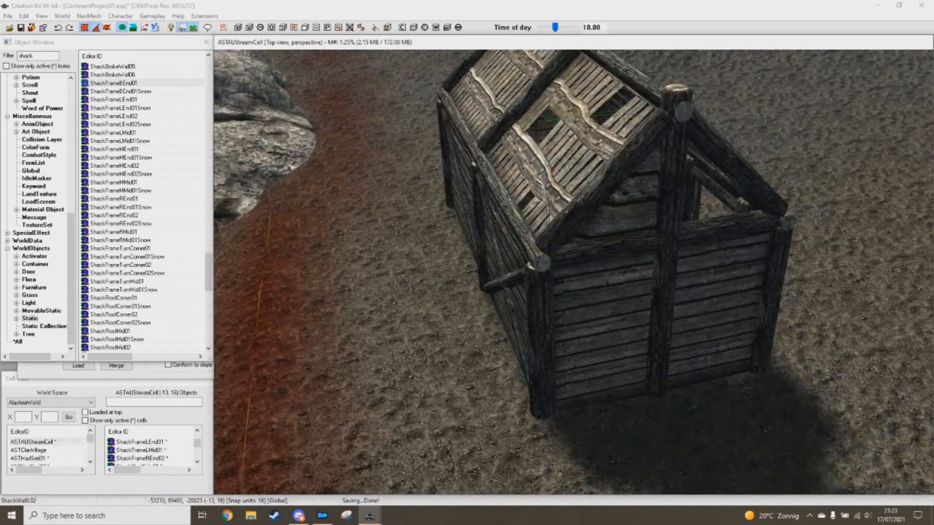
shift+middle_drag(628, 348, 591, 206)
click(581, 255)
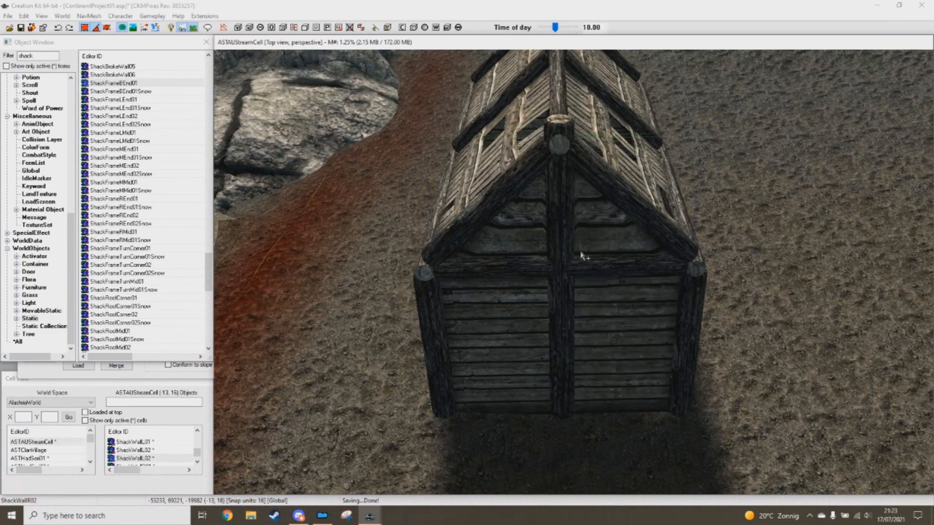
Step: Turn off grid snapping, select all the shack pieces together and rotate the building to a slant near the limestone rocks
shift+middle_drag(615, 334, 637, 351)
click(87, 30)
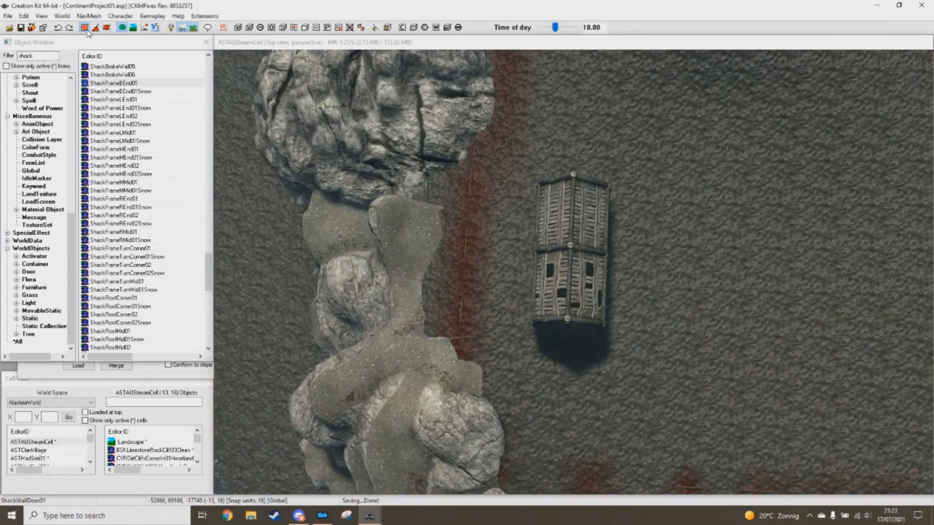
drag(667, 151, 505, 395)
right_drag(545, 292, 521, 243)
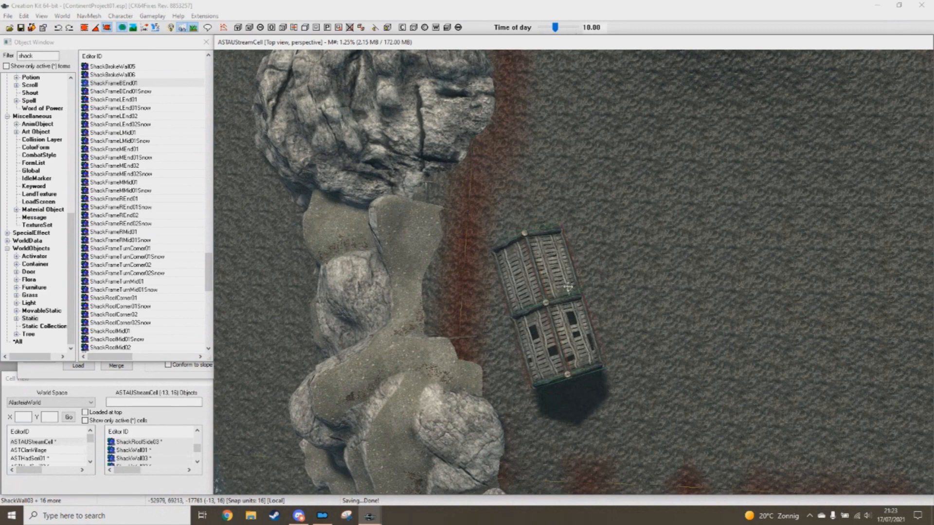
shift+middle_drag(568, 287, 564, 273)
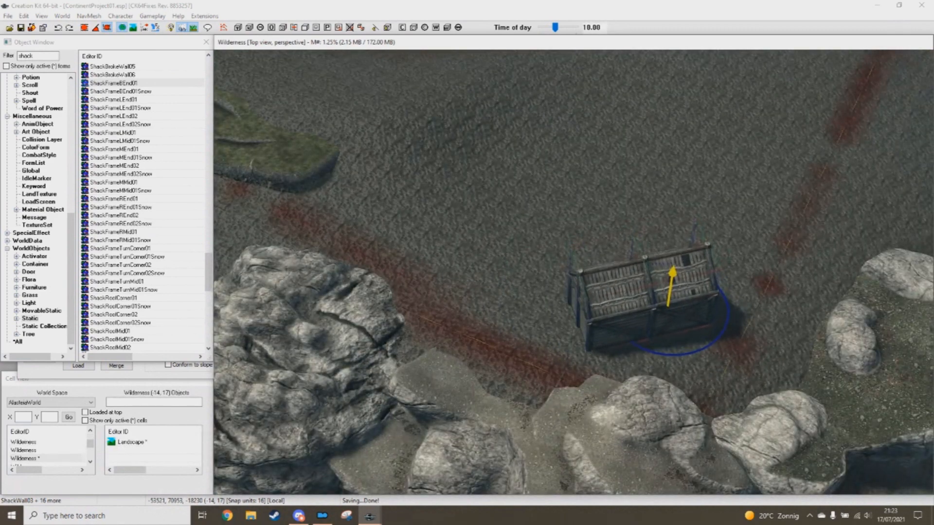
Step: Enable landscape editing inside the shack with edit radius 2 and turn off Soften Vertices
shift+middle_drag(606, 302, 559, 286)
scroll(559, 286, up, 10)
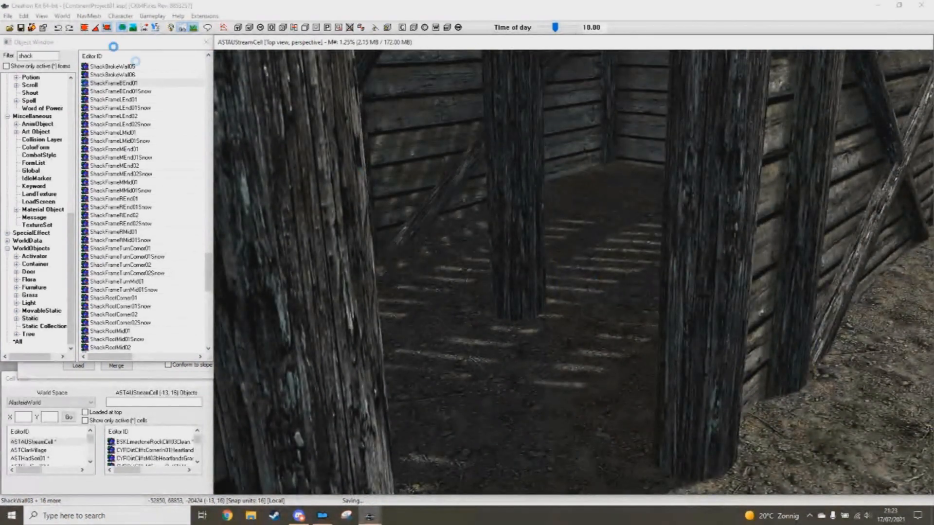
click(131, 28)
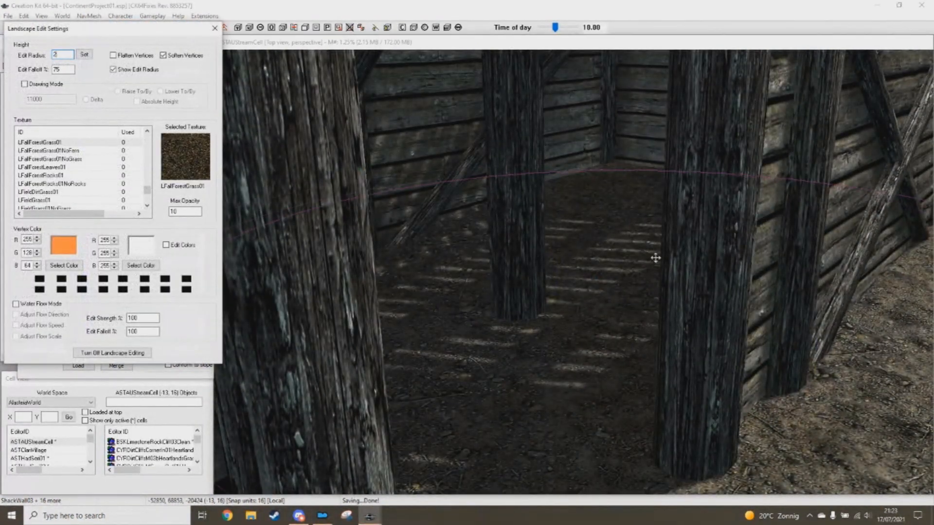
scroll(655, 258, up, 3)
click(163, 57)
click(680, 186)
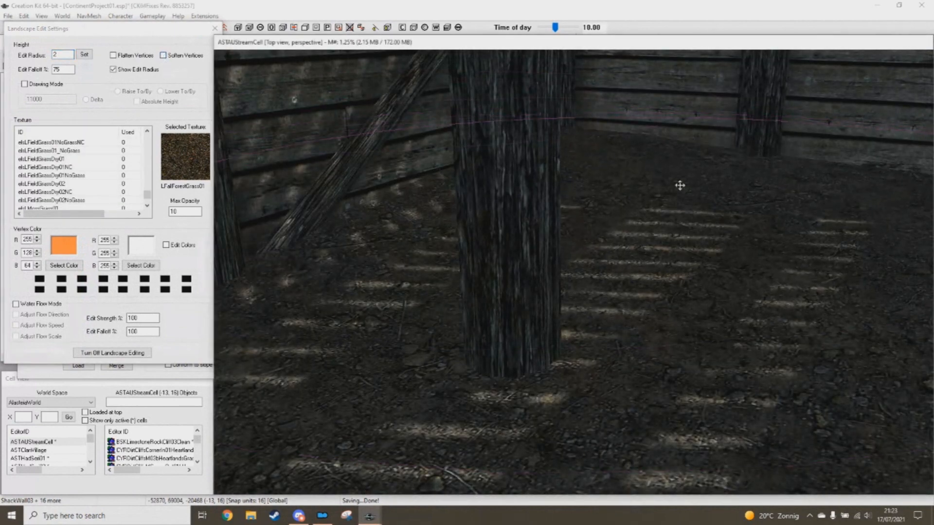
Step: Lower the ground slightly around the posts inside the shack and set the landscape Edit Radius to 4
scroll(681, 184, up, 2)
drag(684, 182, 682, 185)
double_click(62, 55)
text(4)
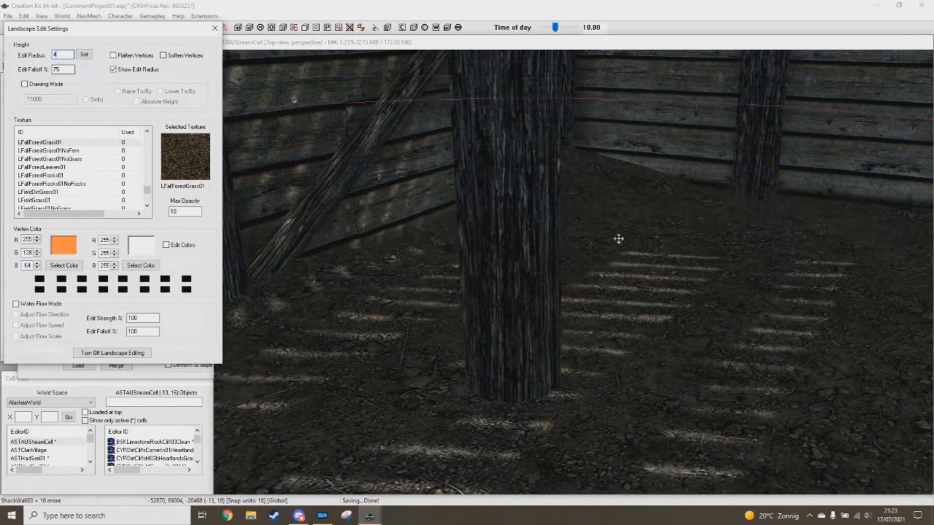
Step: Exit landscape editing at the shack and return to the object palette
scroll(618, 239, down, 5)
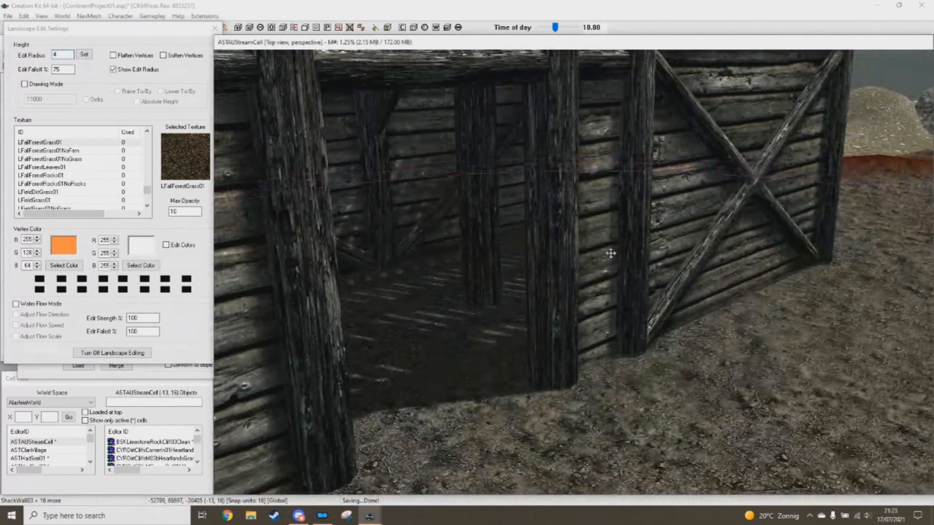
scroll(613, 251, down, 5)
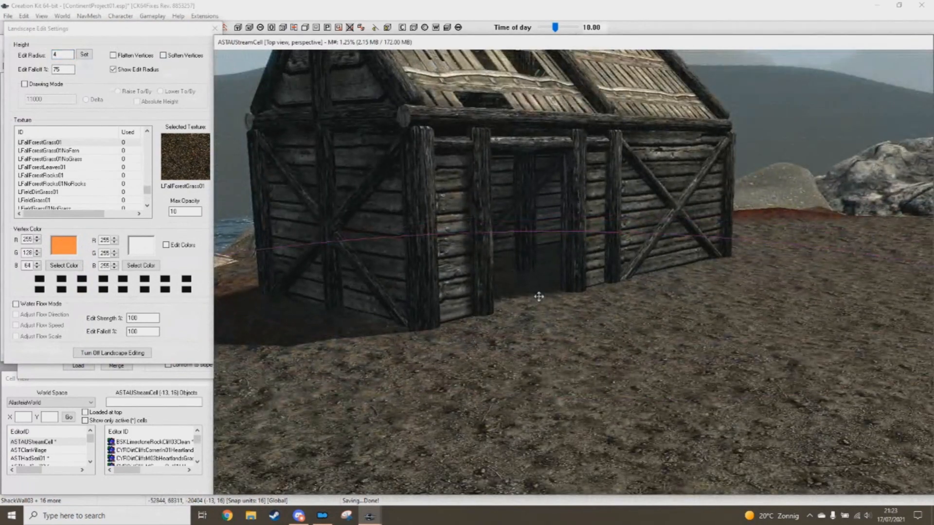
shift+middle_drag(568, 291, 653, 283)
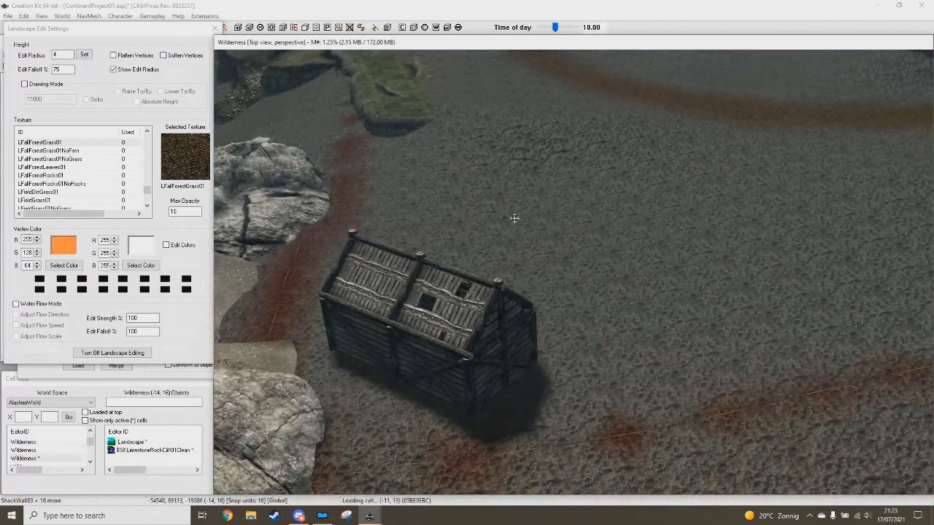
scroll(538, 220, up, 3)
click(214, 28)
Step: Place two CYRDirtCliffs02HeartlandsGrass01 cliffs beside the end of the existing grassy cliff row and rotate and position them to continue it
shift+middle_drag(420, 212, 457, 279)
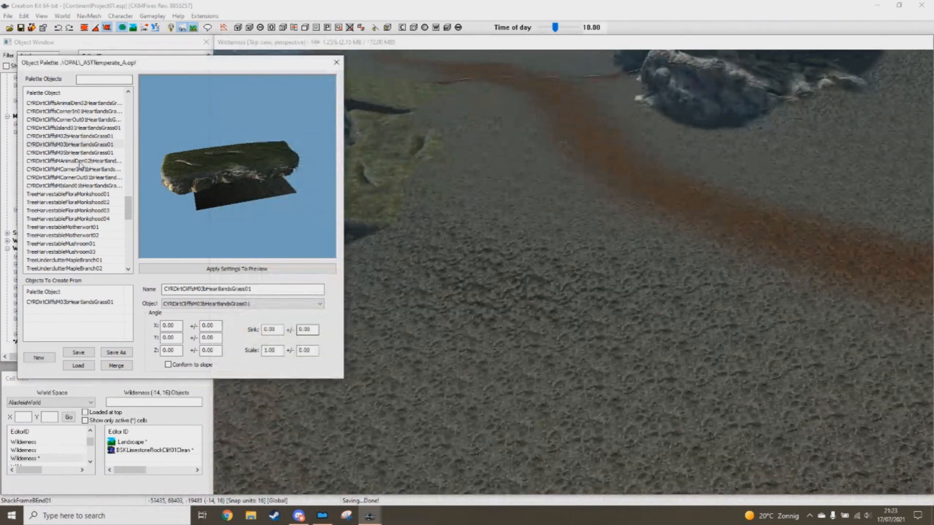
click(90, 146)
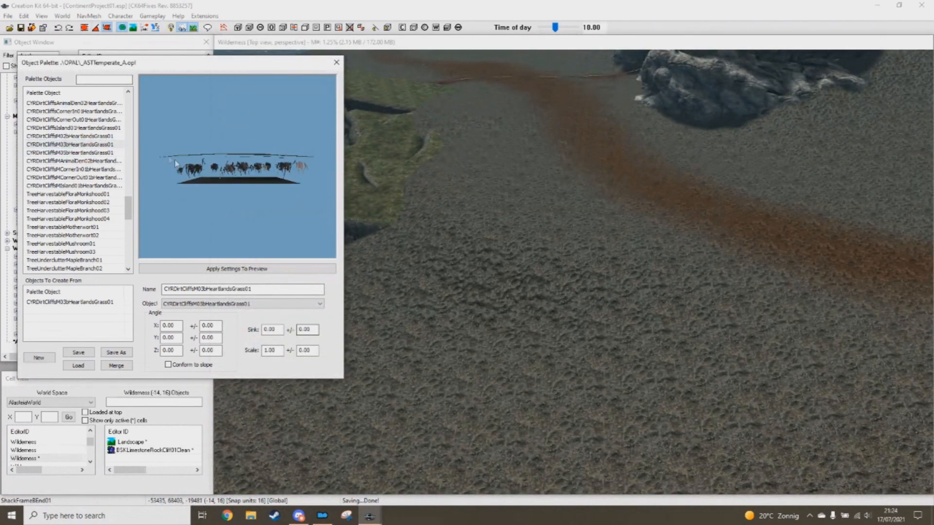
click(68, 137)
scroll(73, 146, up, 2)
click(73, 136)
click(73, 127)
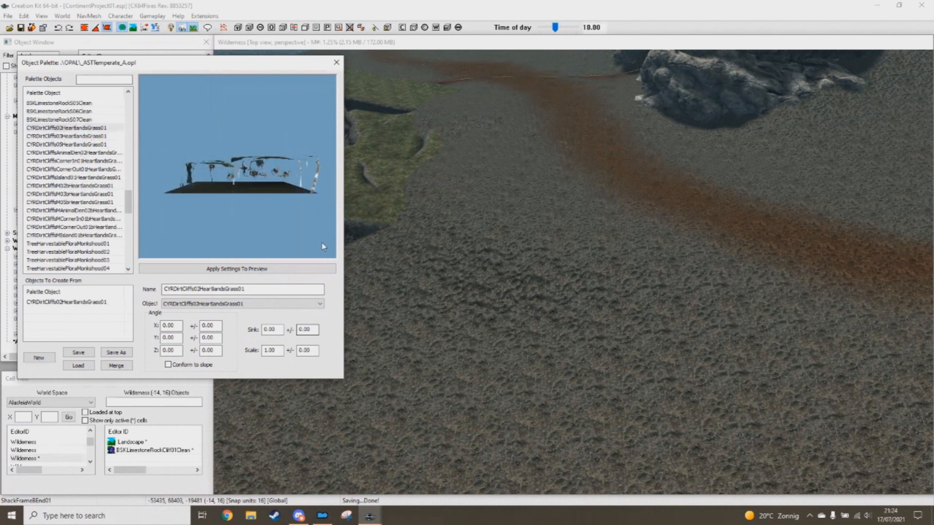
click(504, 292)
drag(543, 230, 520, 298)
mouse_move(581, 331)
middle_down()
mouse_move(573, 310)
mouse_move(556, 340)
mouse_move(596, 335)
middle_up()
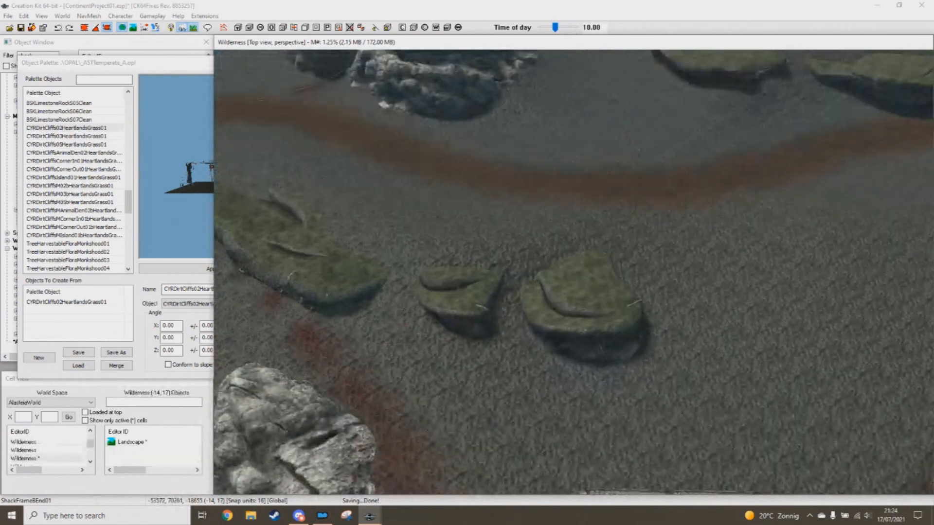
drag(595, 335, 592, 314)
right_drag(592, 314, 588, 314)
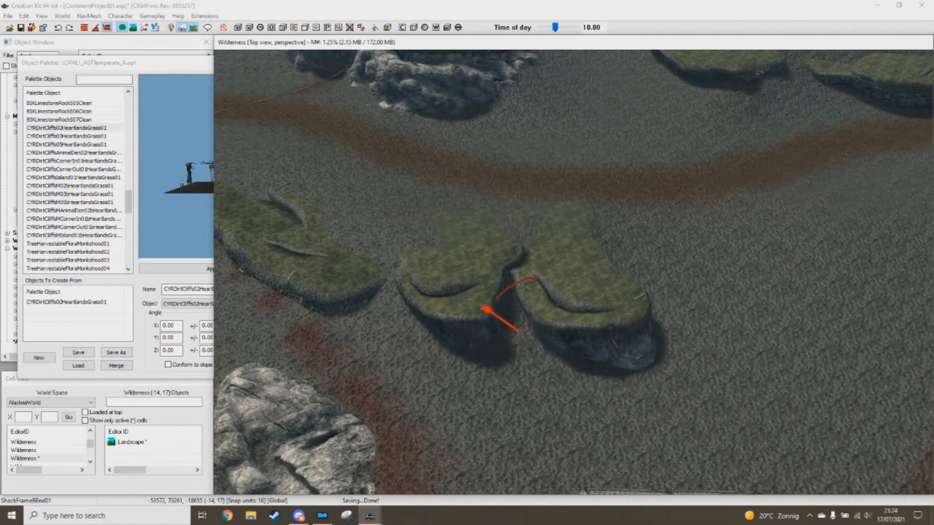
middle_drag(593, 313, 661, 357)
Step: Set the landscape Edit Radius to 2 and turn on Soften Vertices for the ground around the new cliffs
scroll(613, 284, up, 3)
scroll(613, 284, down, 2)
scroll(584, 314, down, 1)
scroll(604, 309, down, 2)
click(133, 27)
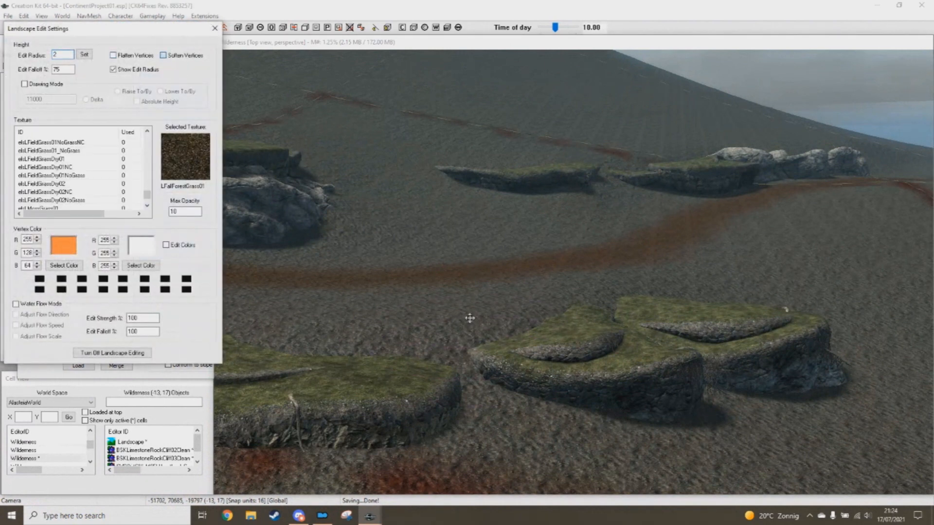
middle_drag(571, 426, 503, 222)
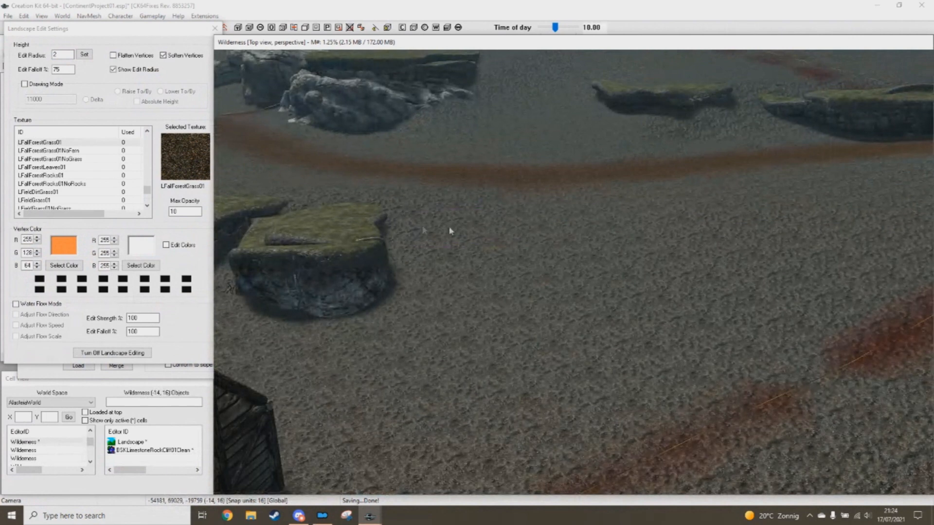
shift+middle_drag(662, 333, 452, 174)
click(214, 28)
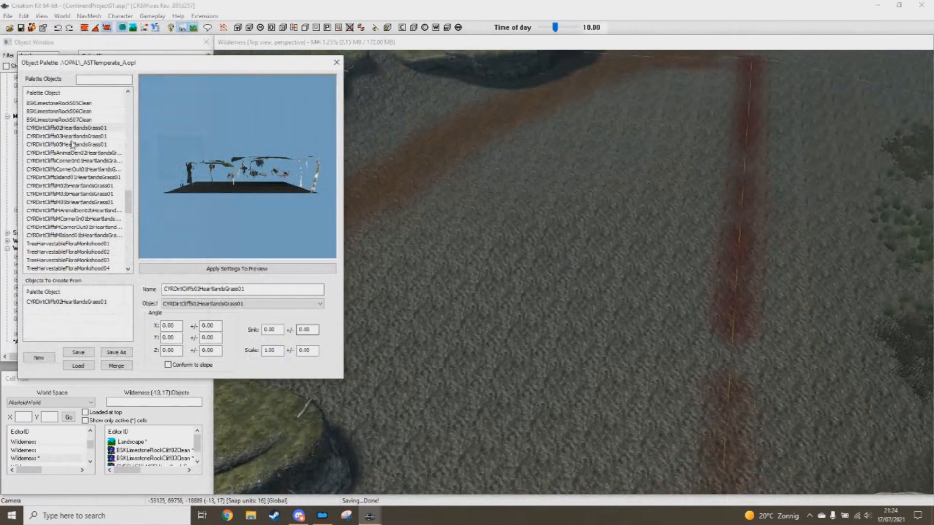
Step: Try a CYRDirtCliffsMAnimalDen02b grassy cliff near the plot's marked corner, adjusting its rotation and height, and delete it
click(79, 162)
click(86, 187)
click(87, 195)
click(92, 211)
drag(234, 195, 621, 276)
alt+right_click(621, 277)
right_drag(621, 276, 603, 206)
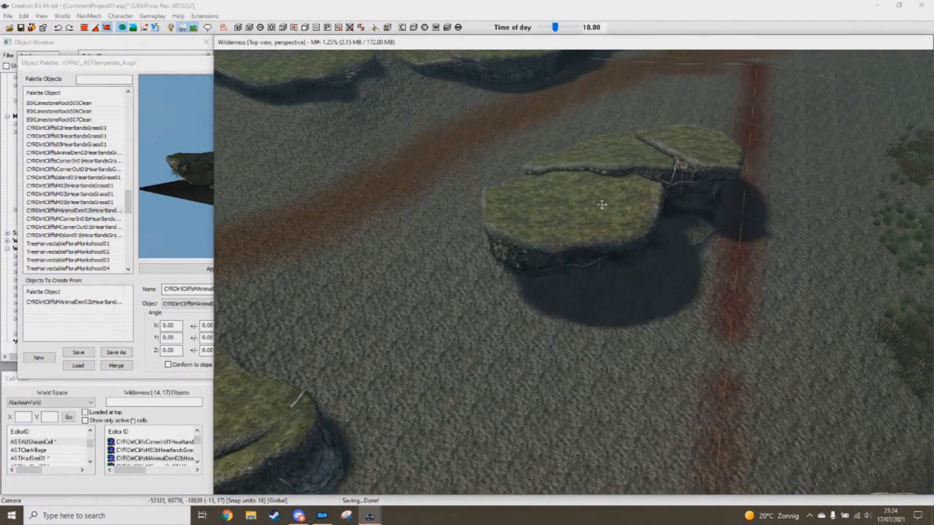
shift+middle_drag(604, 206, 606, 216)
mouse_move(606, 217)
mouse_down()
mouse_move(607, 224)
mouse_move(609, 206)
mouse_move(609, 219)
mouse_up()
shift+middle_drag(609, 219, 618, 168)
drag(618, 168, 594, 136)
shift+middle_drag(594, 137, 550, 240)
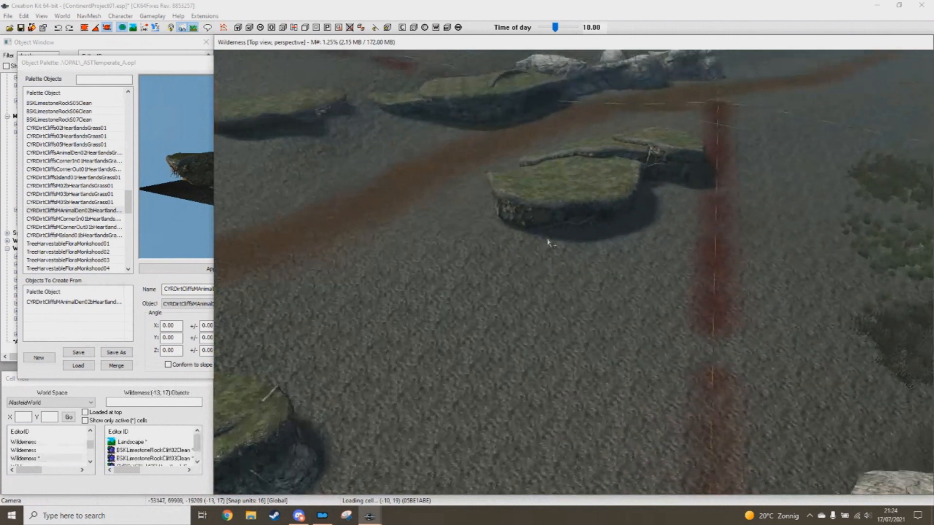
key(Delete)
Step: Place a CYRDirtCliffsIsland01HeartlandsGrass01 cliff near the plot's marked corner beside the path, and rotate and sink it into the ground
click(93, 164)
shift+middle_drag(197, 172, 208, 190)
click(103, 170)
click(84, 153)
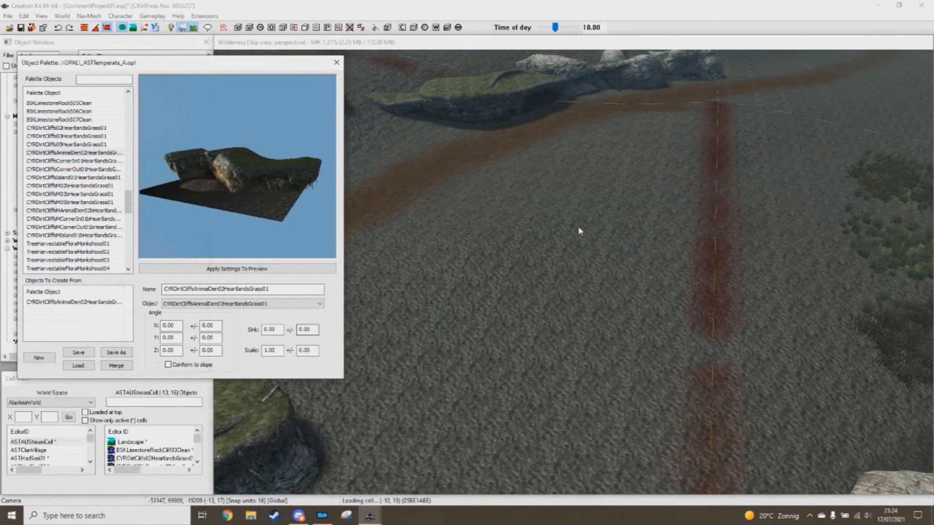
click(80, 144)
click(102, 179)
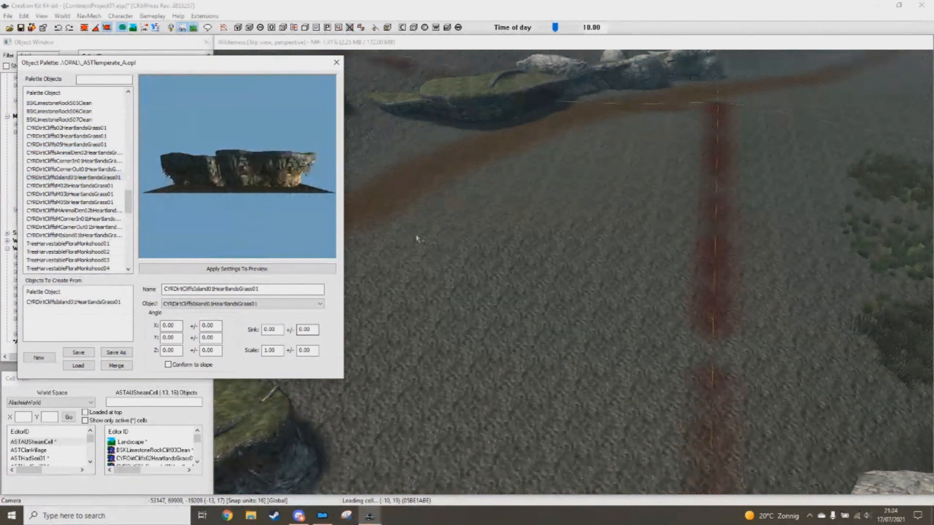
ctrl+right_click(627, 227)
right_drag(627, 227, 632, 205)
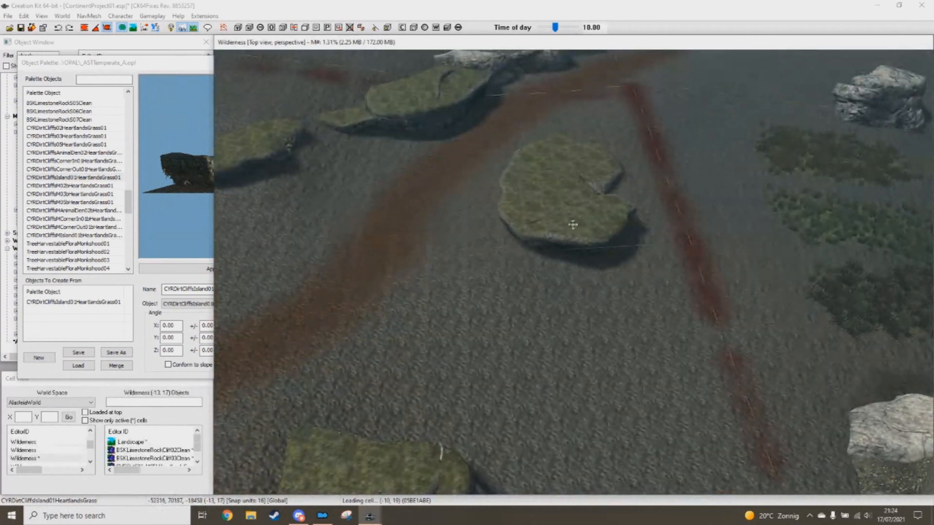
right_drag(575, 217, 586, 197)
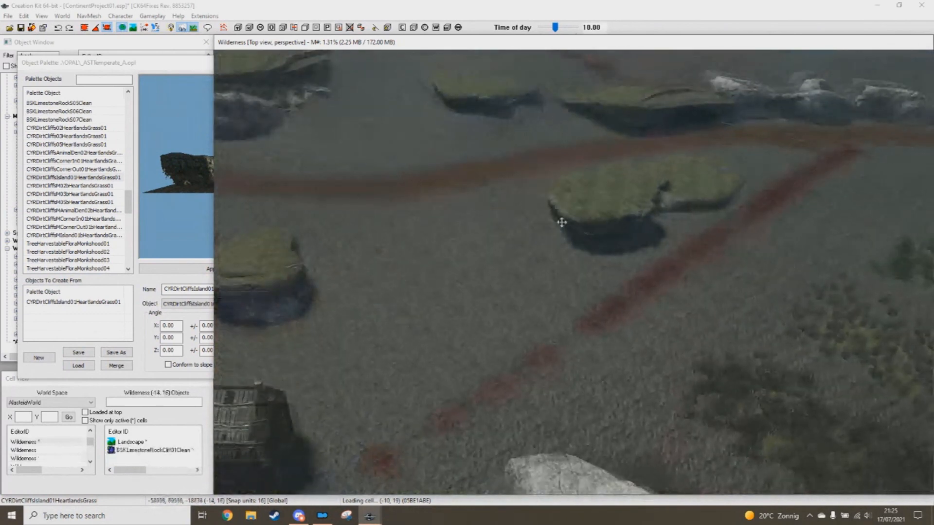
shift+middle_drag(582, 215, 638, 200)
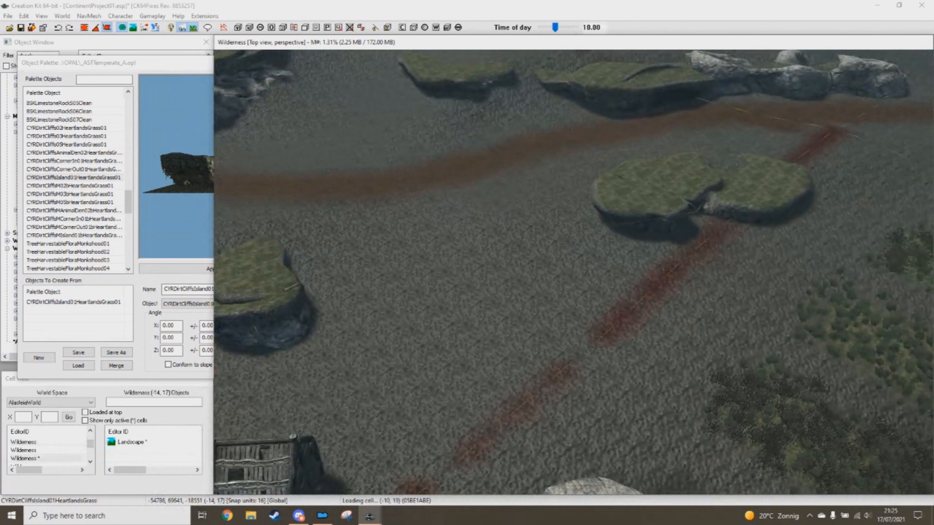
shift+middle_drag(652, 160, 728, 275)
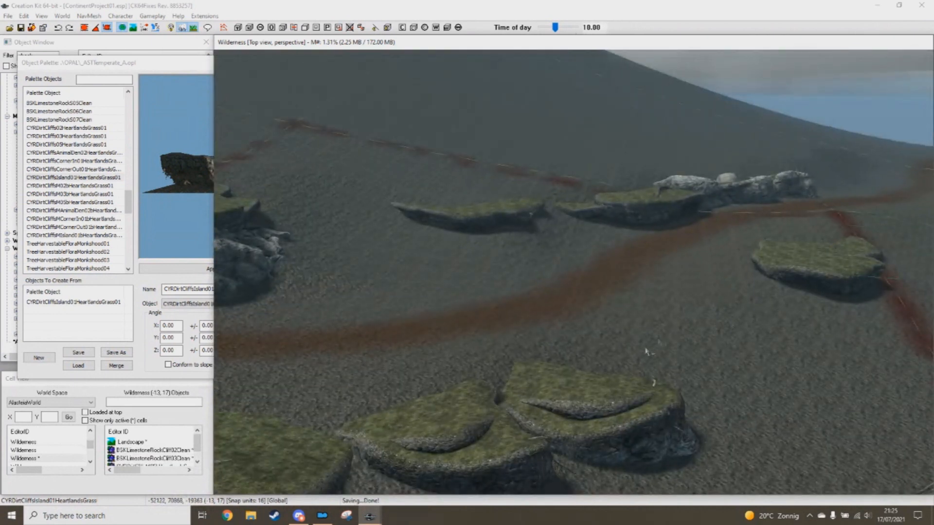
Step: Configure landscape painting with Edit Radius 15, Max Opacity 100 and the LDirt01 texture
shift+middle_drag(770, 390, 772, 396)
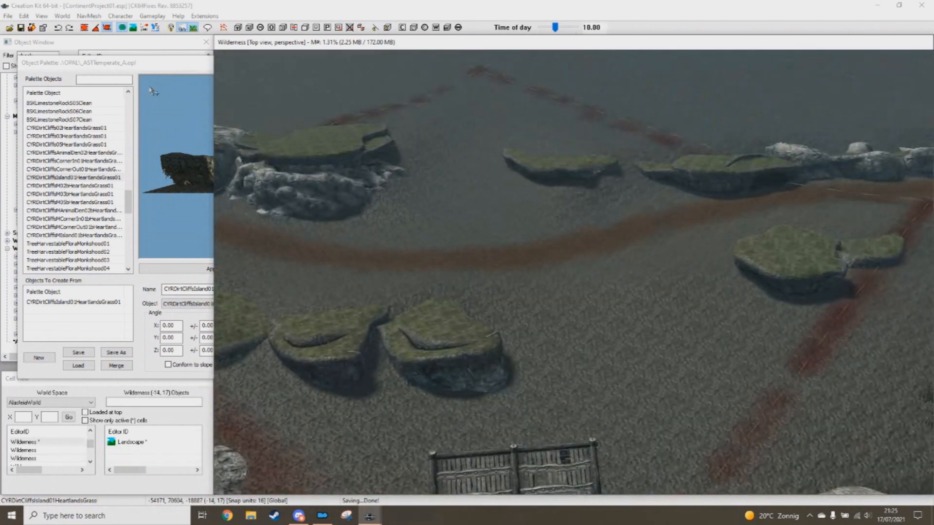
click(126, 63)
click(133, 28)
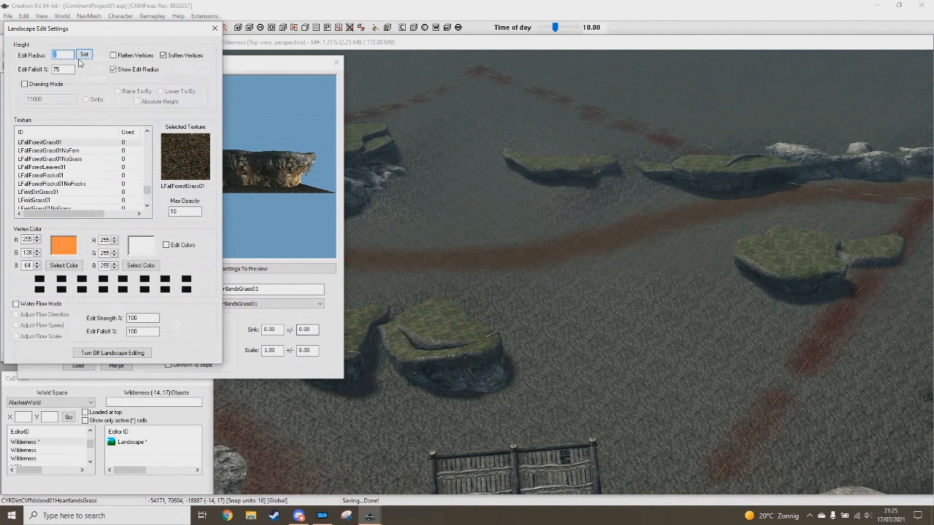
text(15)
click(280, 63)
scroll(642, 275, down, 2)
middle_drag(617, 263, 553, 287)
scroll(671, 314, down, 3)
scroll(592, 293, down, 2)
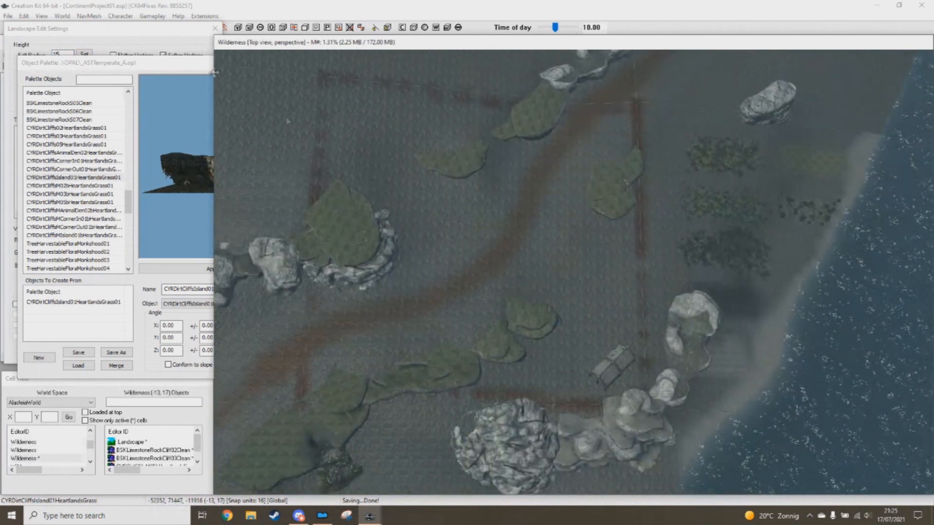
click(157, 42)
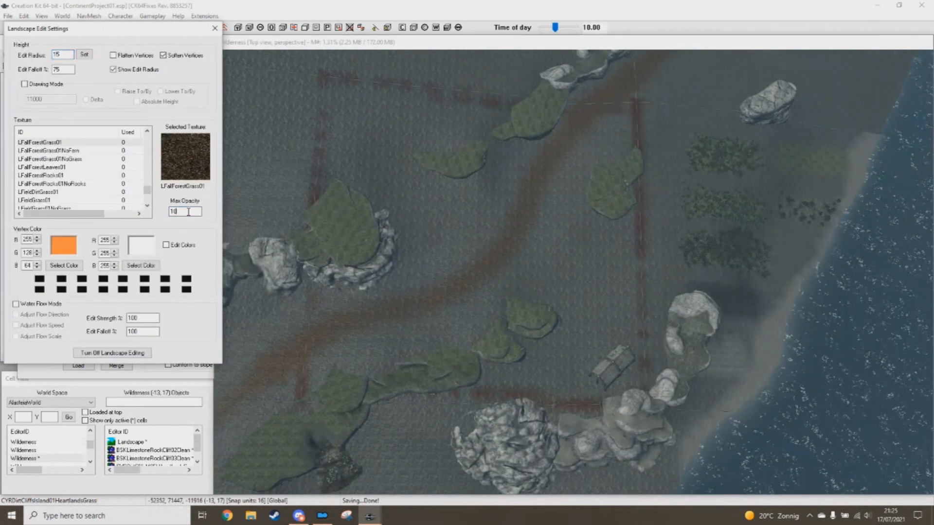
click(744, 303)
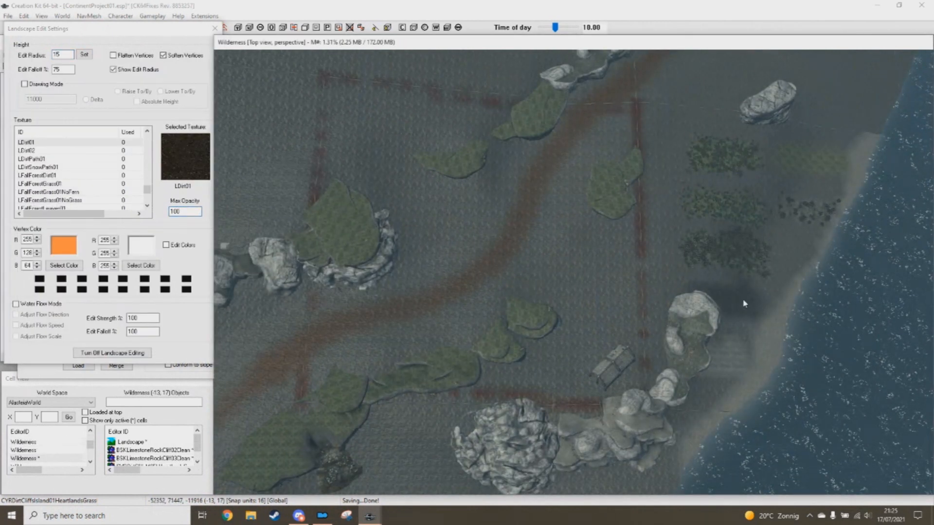
Step: Paint the LDirt01 texture in broad strokes over the whole plot and the surrounding land
middle_drag(511, 226, 534, 246)
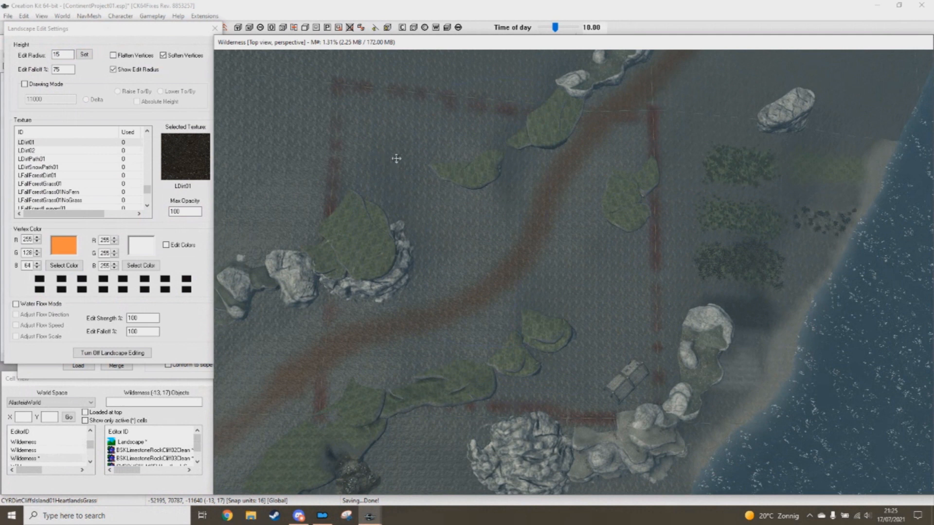
middle_drag(636, 332, 630, 333)
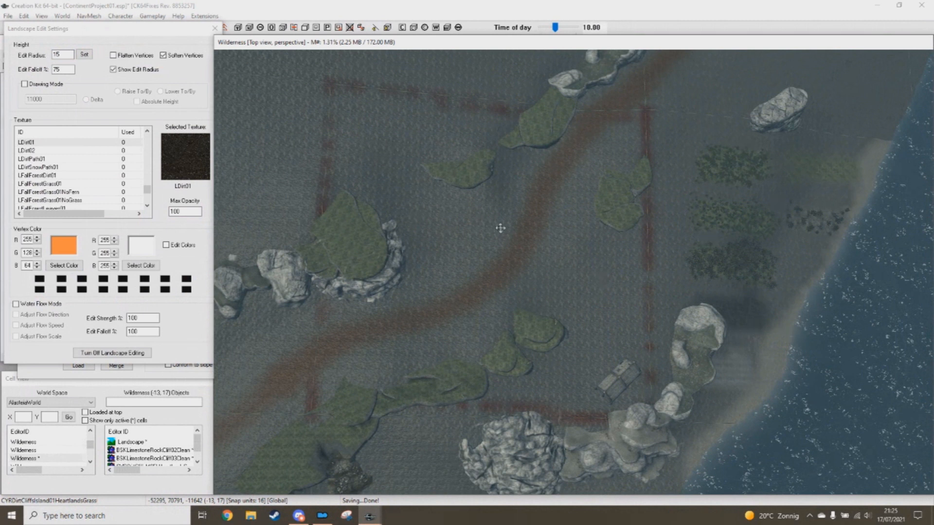
mouse_move(544, 165)
mouse_down()
mouse_move(535, 176)
mouse_move(425, 161)
mouse_up()
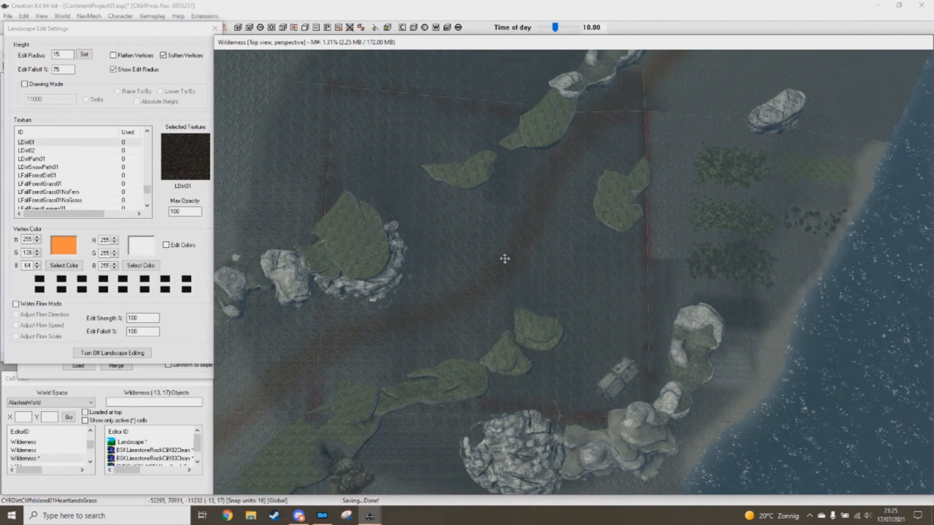
scroll(502, 262, down, 6)
mouse_move(644, 157)
mouse_down()
mouse_move(396, 119)
mouse_move(396, 350)
mouse_move(467, 328)
mouse_move(538, 264)
mouse_move(546, 335)
mouse_move(486, 376)
mouse_move(345, 371)
mouse_move(306, 165)
mouse_move(295, 189)
mouse_up()
middle_drag(570, 200, 469, 371)
mouse_move(456, 209)
mouse_down()
mouse_move(676, 204)
mouse_move(683, 263)
mouse_move(696, 174)
mouse_move(611, 160)
mouse_move(749, 123)
mouse_move(746, 144)
mouse_move(786, 169)
mouse_move(788, 129)
mouse_up()
Step: Switch the landscape brush to the LDirtPath01 texture with Max Opacity 20 and Edit Radius 2
scroll(563, 272, up, 5)
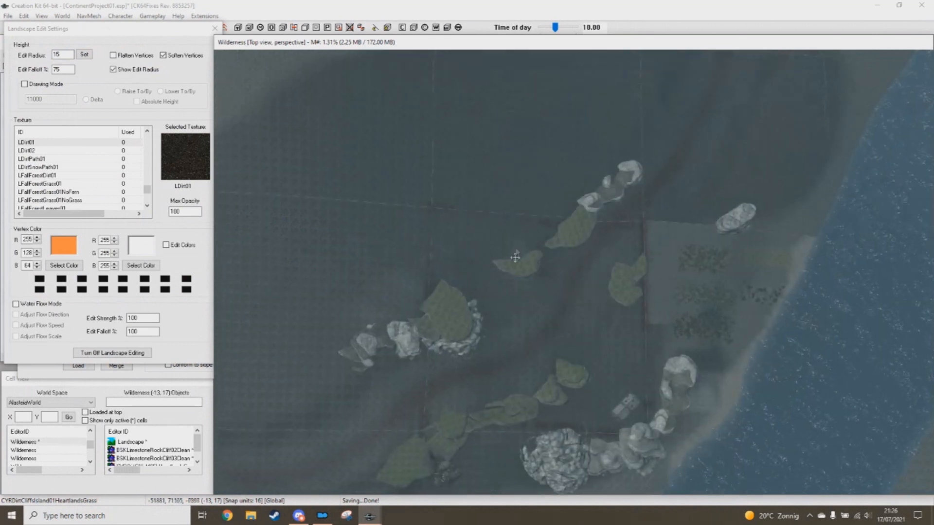
scroll(561, 277, up, 4)
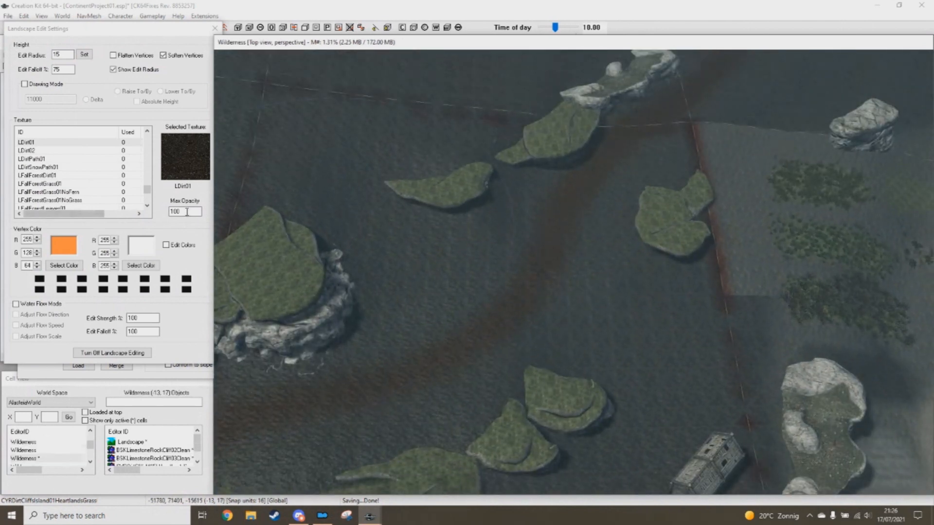
double_click(187, 212)
middle_drag(557, 342, 519, 306)
drag(67, 55, 2, 59)
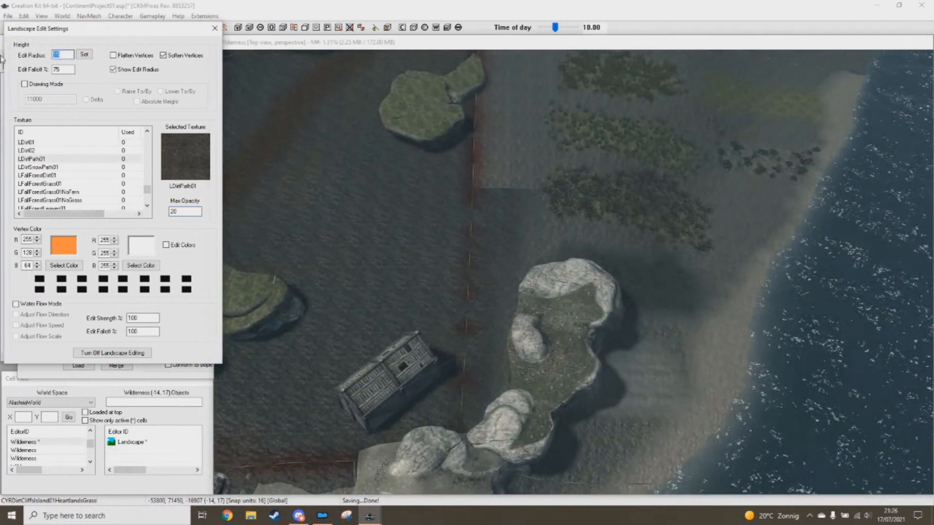
middle_drag(454, 248, 670, 319)
scroll(653, 336, up, 3)
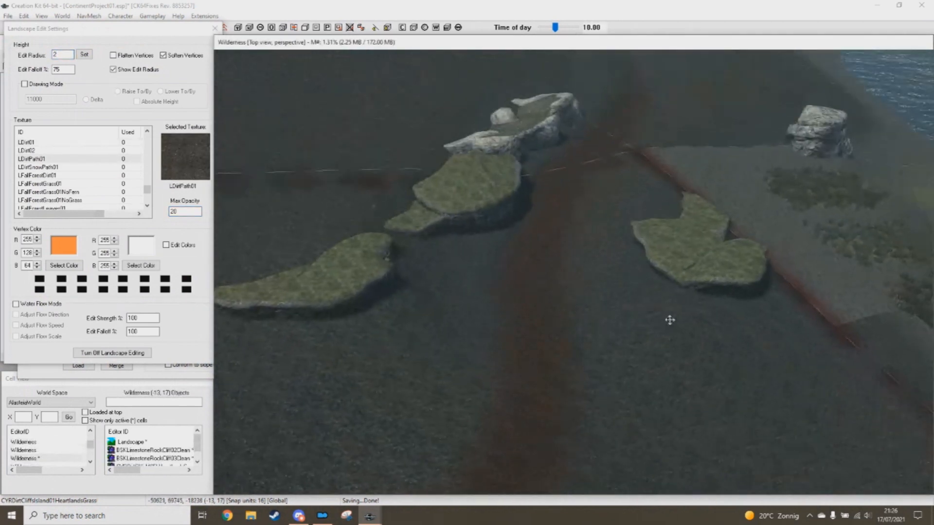
scroll(536, 212, up, 1)
Step: Paint the LDirtPath01 texture along the winding path between the cliffs, extending it past the plot's borders
mouse_move(579, 140)
mouse_down()
mouse_move(510, 235)
mouse_move(561, 428)
mouse_up()
middle_drag(562, 428, 550, 226)
middle_drag(543, 383, 653, 200)
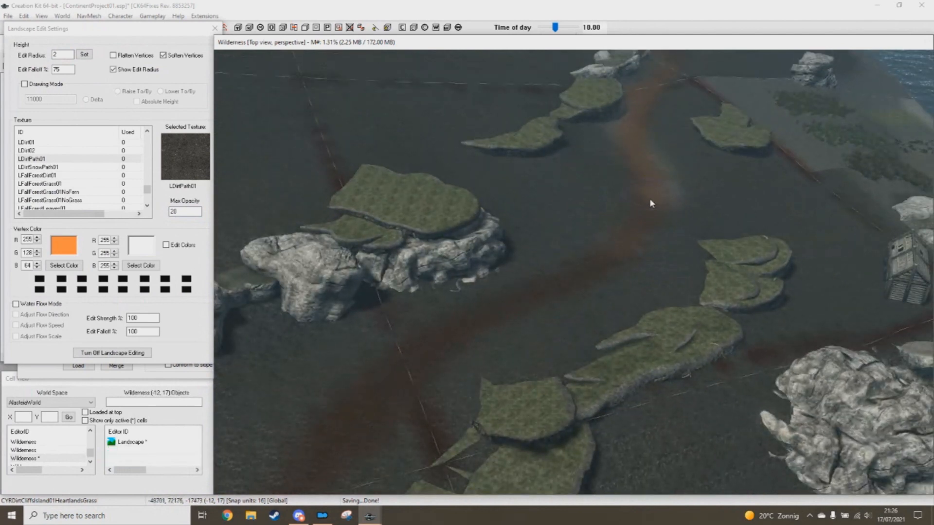
mouse_move(536, 294)
mouse_down()
mouse_move(446, 338)
mouse_move(344, 450)
mouse_move(370, 406)
mouse_up()
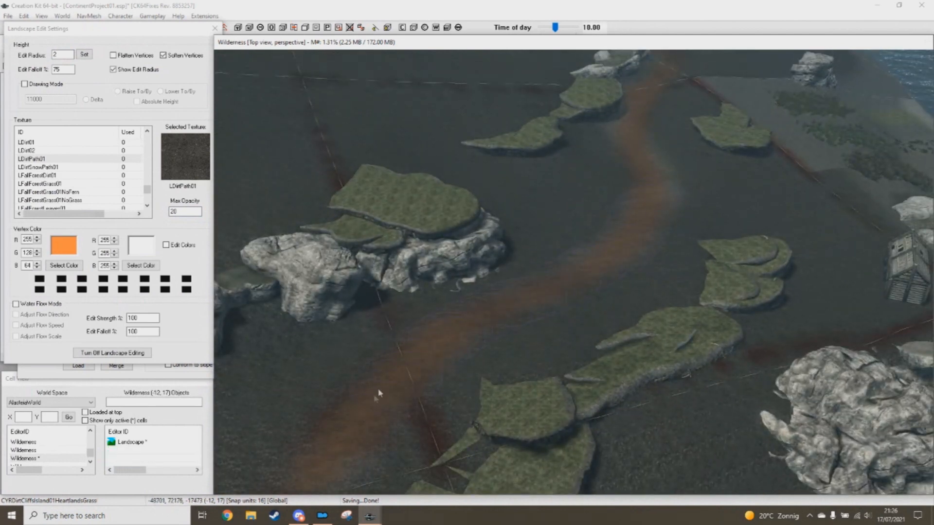
middle_drag(627, 142, 589, 267)
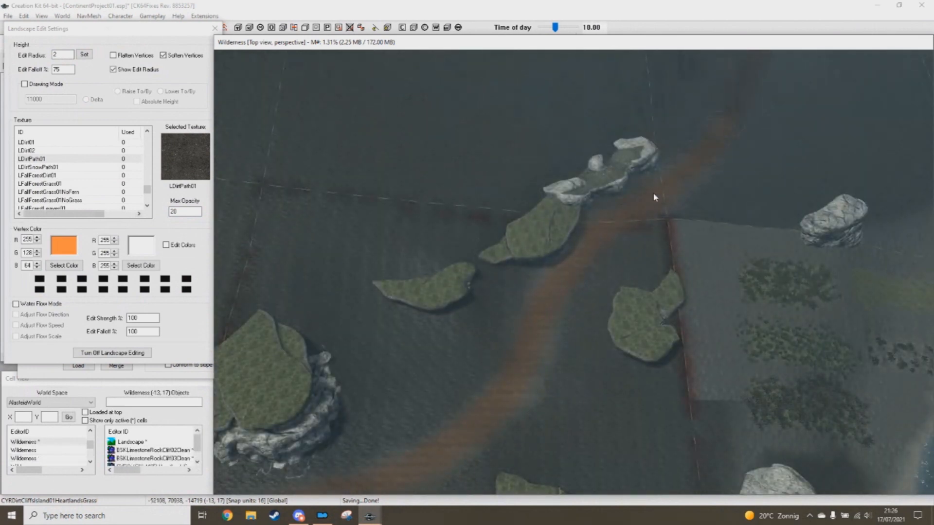
middle_drag(430, 430, 559, 308)
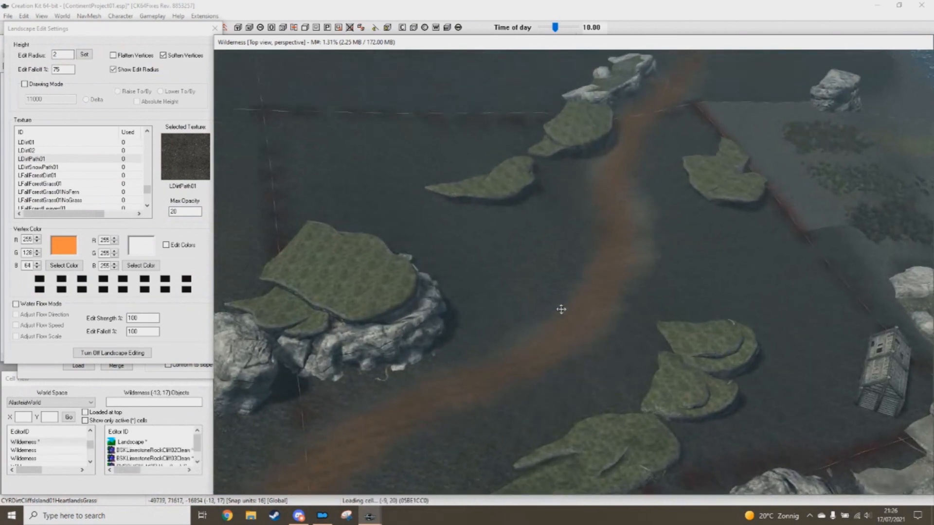
Step: Blend the edges of the winding path with the LDirt01 texture at Max Opacity 10 and save the plugin
drag(175, 212, 163, 219)
text(10)
shift+middle_drag(438, 243, 465, 250)
click(28, 143)
shift+middle_drag(549, 243, 490, 328)
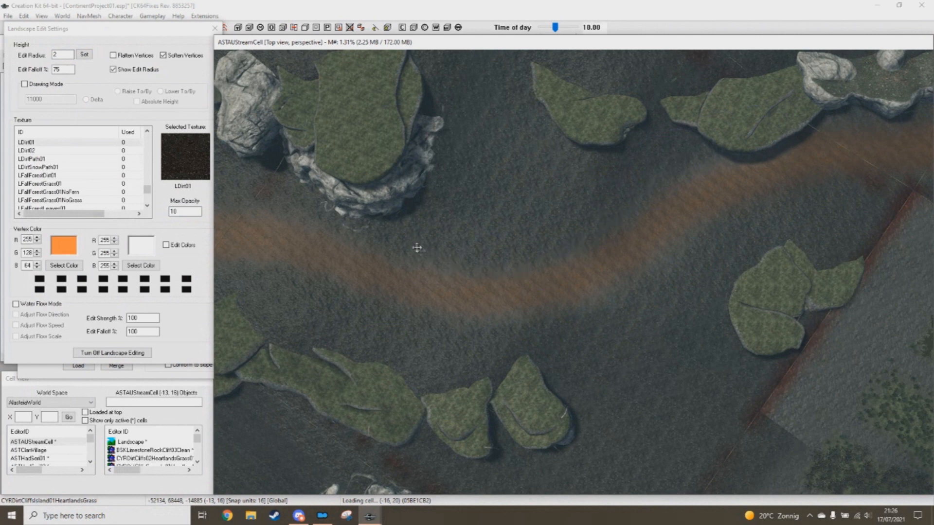
middle_drag(241, 196, 812, 330)
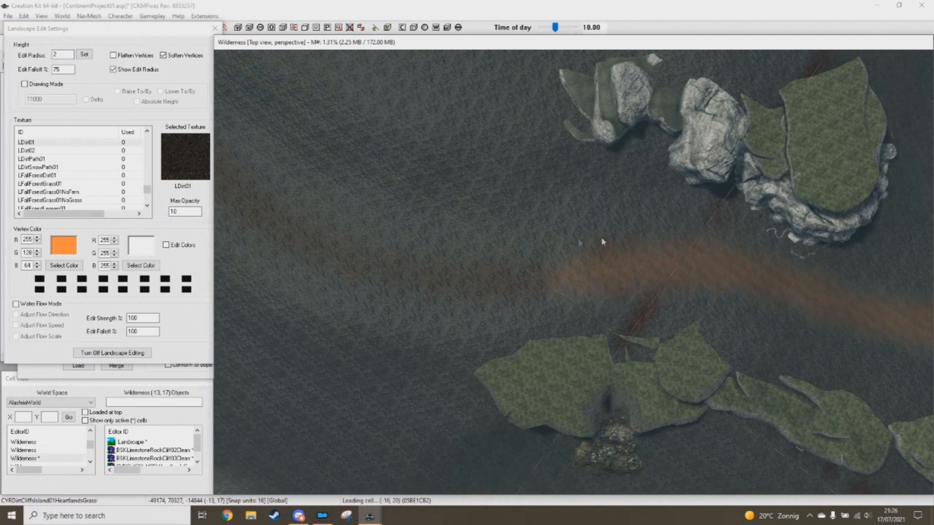
middle_drag(594, 244, 469, 221)
middle_drag(628, 246, 479, 278)
key(ctrl+s)
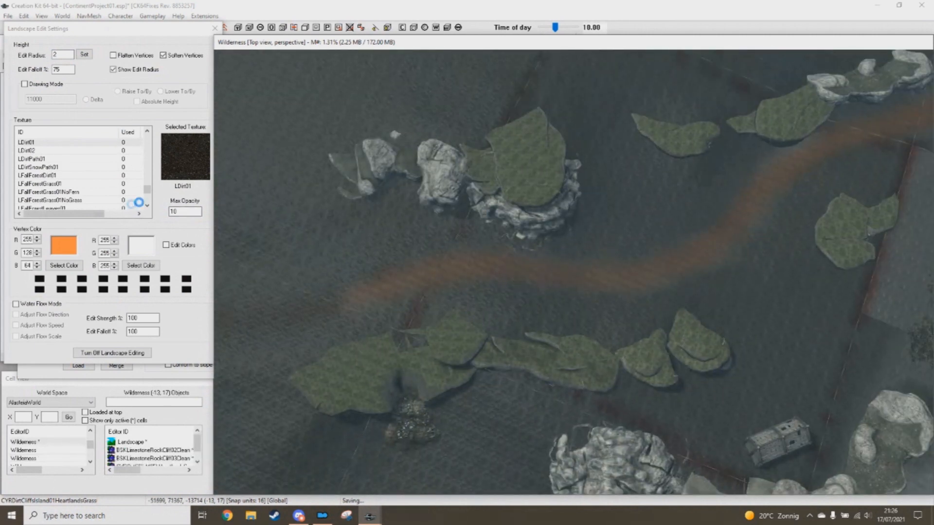
Step: Enable vertex color editing and paint white over the winding path's orange tint, raising Edit Radius to 6
click(165, 244)
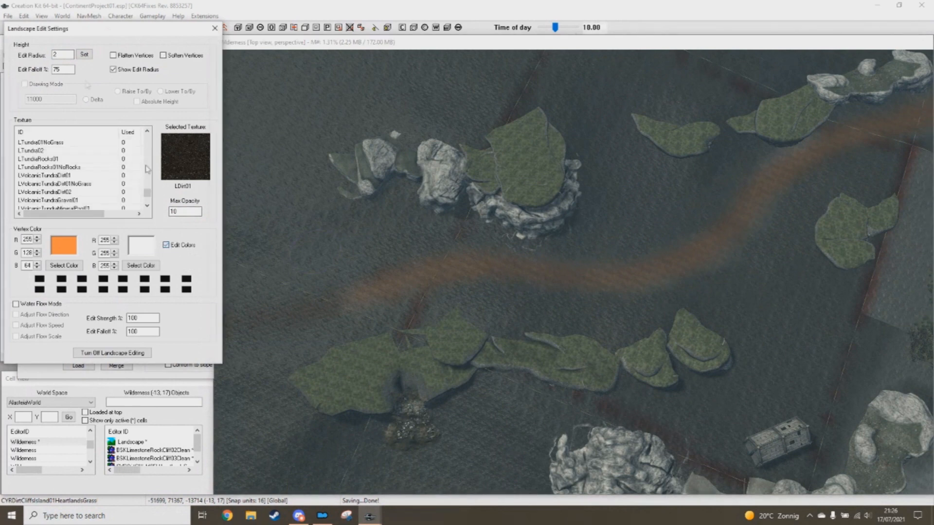
mouse_move(387, 288)
mouse_down()
mouse_move(429, 271)
mouse_move(558, 285)
mouse_move(747, 217)
mouse_move(832, 157)
mouse_up()
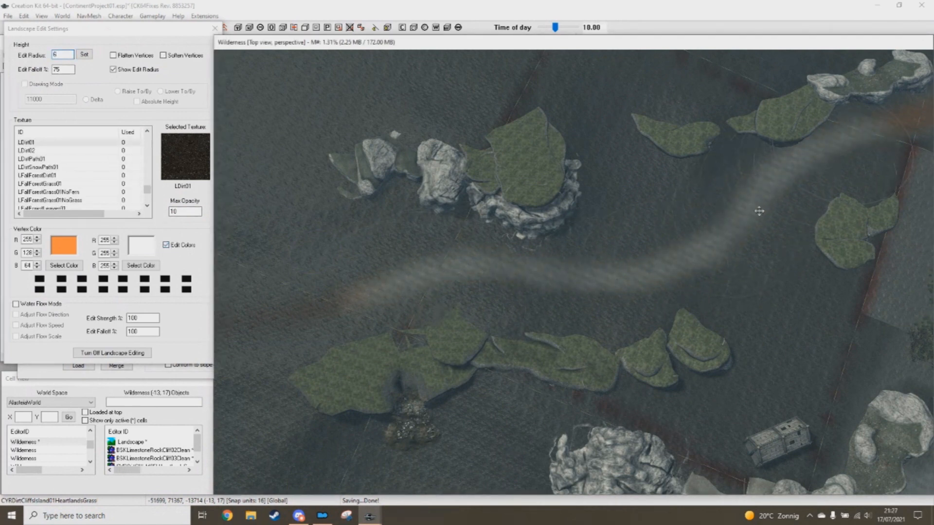
scroll(759, 211, up, 10)
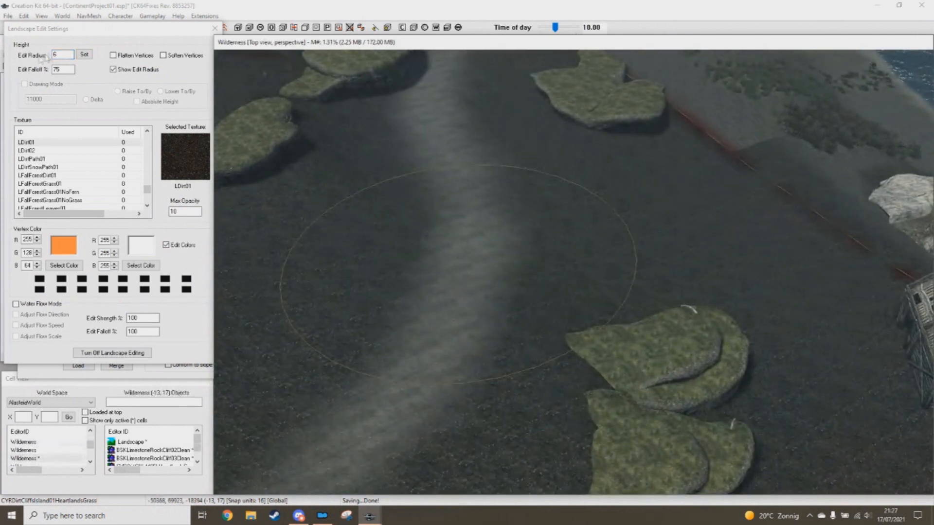
Step: Turn off vertex color editing and refine the winding path's edges with LDirt01 at Edit Radius 1
double_click(60, 54)
text(1)
click(166, 246)
shift+middle_drag(511, 311, 501, 367)
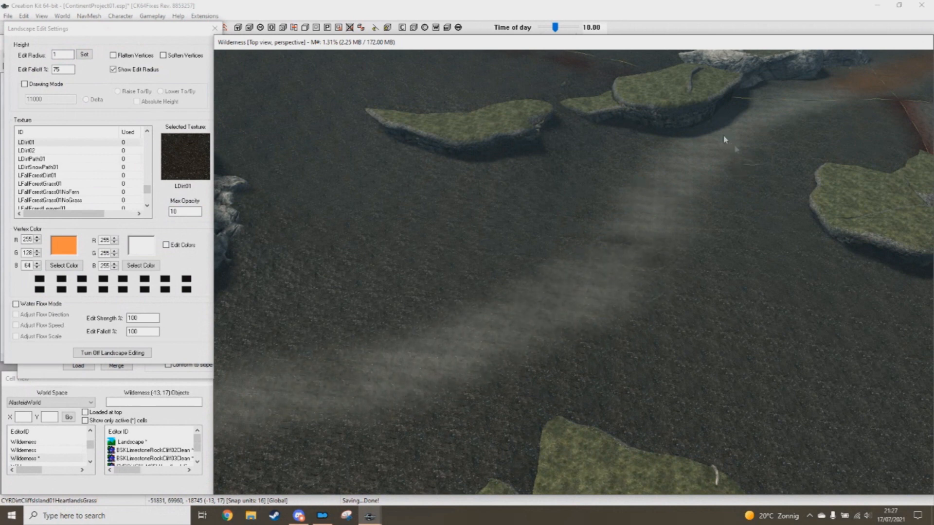
scroll(492, 297, down, 2)
middle_drag(486, 298, 660, 254)
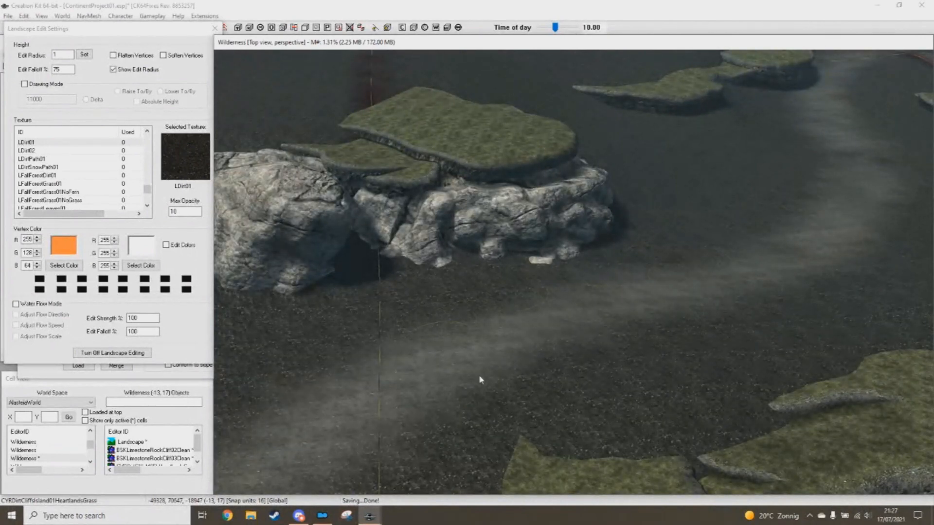
scroll(589, 383, down, 3)
shift+middle_drag(609, 373, 639, 260)
middle_drag(571, 280, 517, 312)
shift+middle_drag(618, 271, 266, 130)
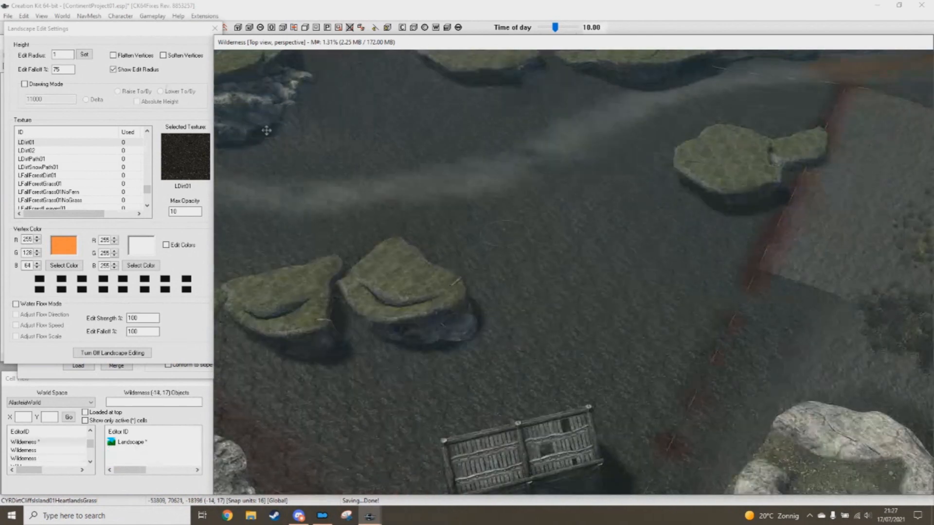
Step: Paint a patch of LDirtPath01 in front of the wooden shack with Edit Radius 2
double_click(65, 56)
text(2)
shift+middle_drag(500, 242, 488, 250)
key(e)
shift+middle_drag(532, 158, 530, 202)
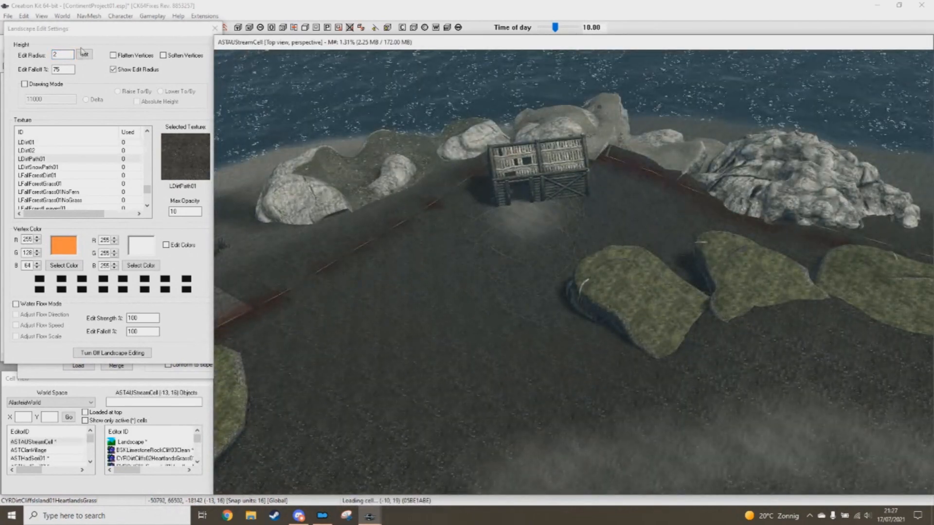
Step: Paint a curved LDirtPath01 side path from the shack to the main path with Edit Radius 1
drag(62, 56, 38, 59)
text(1)
middle_drag(562, 302, 579, 244)
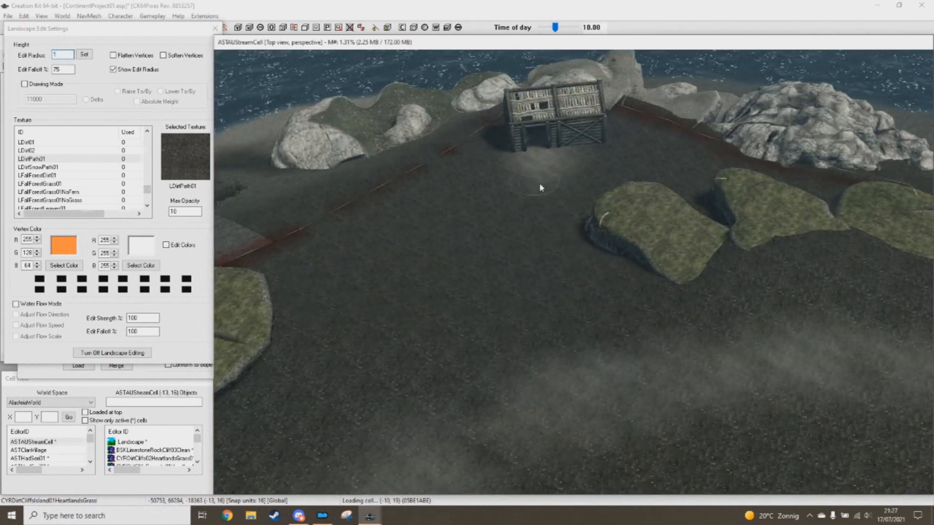
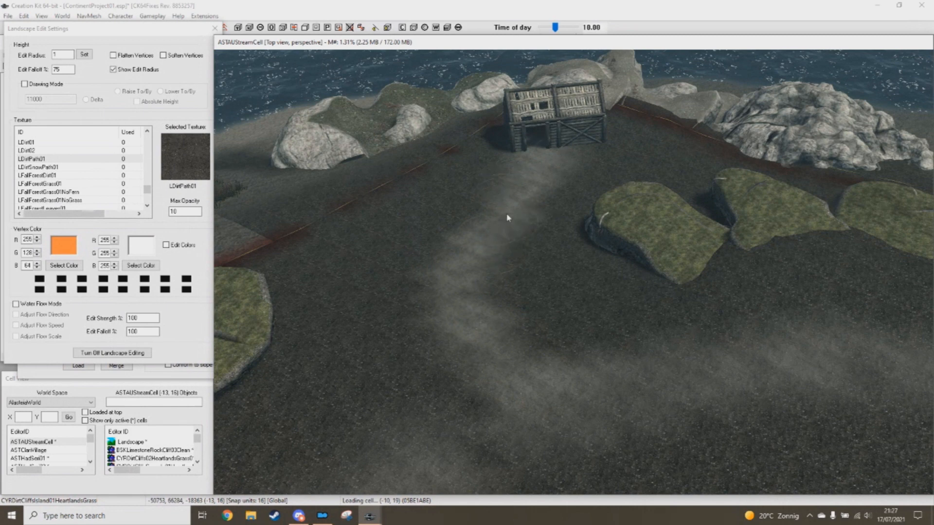
Step: Trim the edges of the shack's side path with the LDirt01 texture
key(Up)
key(Up)
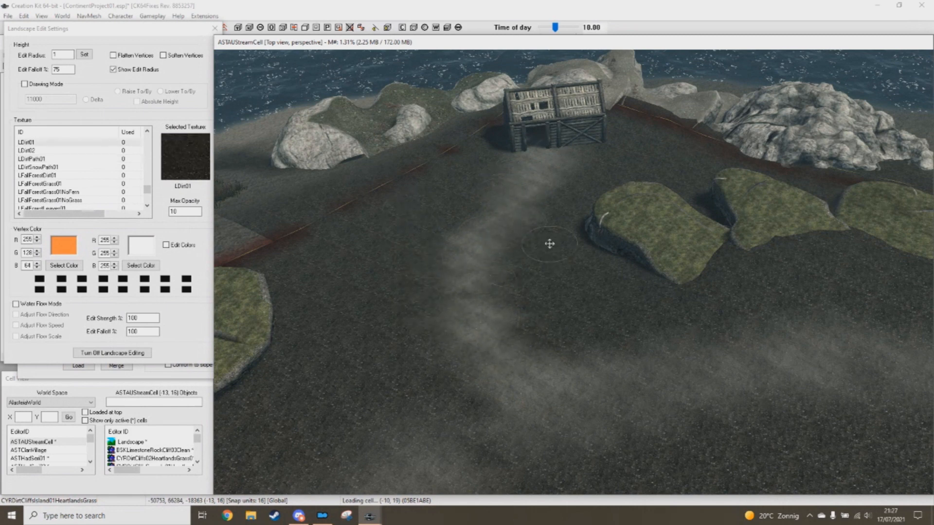
middle_drag(550, 313, 560, 346)
scroll(559, 346, up, 3)
Step: Widen the path along the shack's front with the LDirtPath01 texture at Edit Radius 2
click(86, 35)
key(Down)
key(Down)
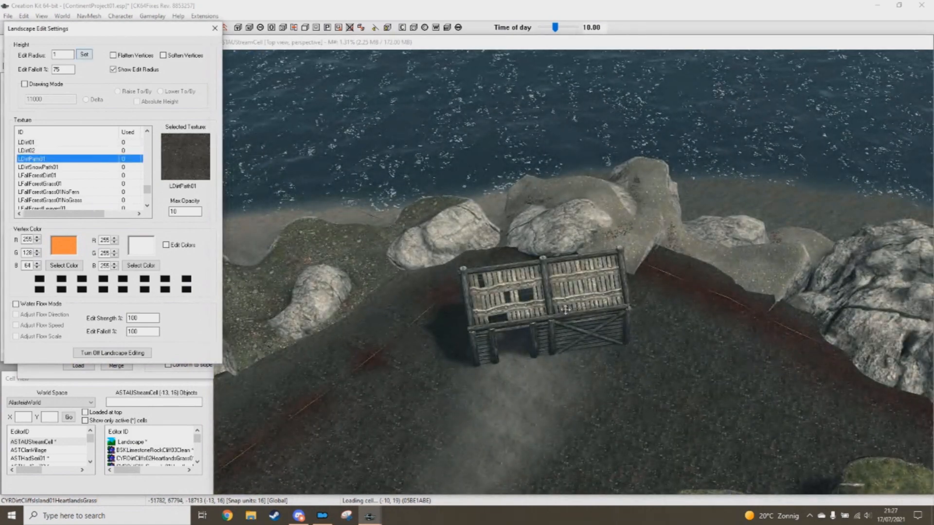
middle_drag(566, 309, 531, 261)
double_click(66, 55)
text(2)
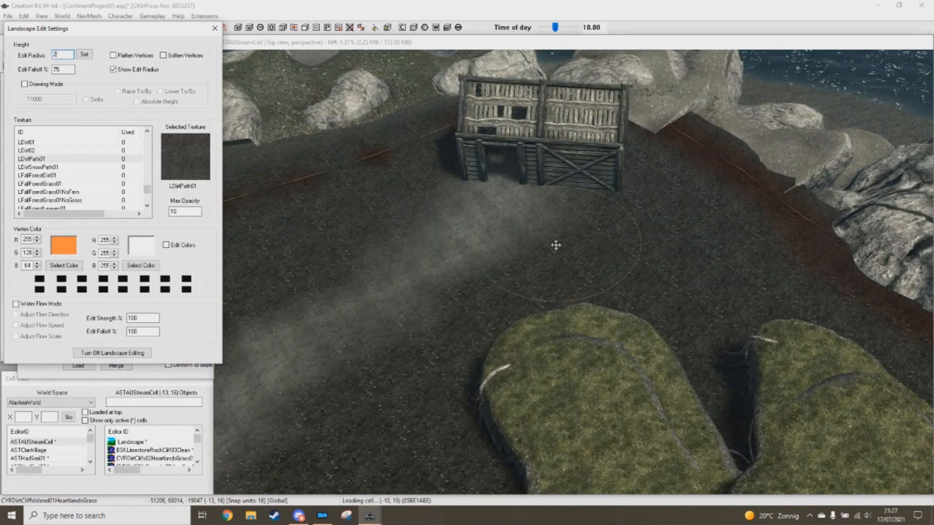
middle_drag(556, 245, 546, 293)
shift+middle_drag(594, 205, 570, 248)
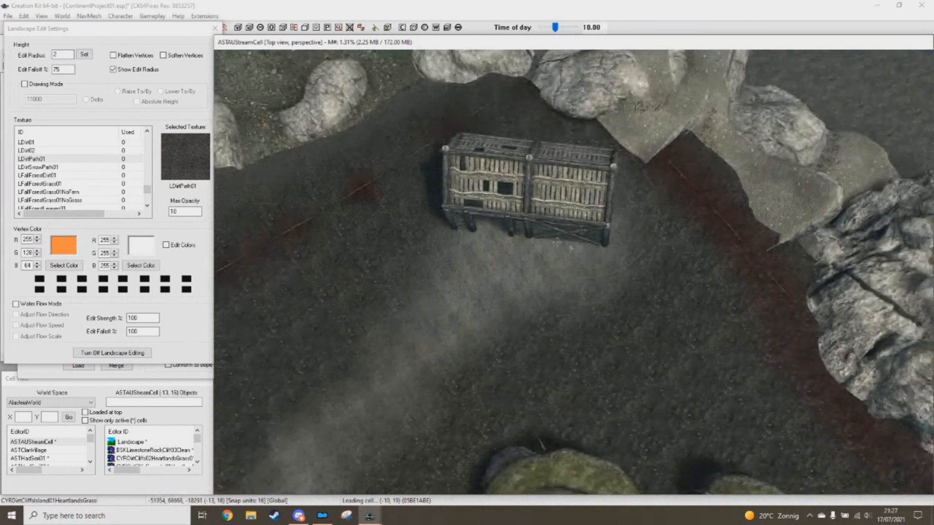
mouse_move(530, 181)
mouse_down()
mouse_move(423, 211)
mouse_move(454, 273)
mouse_move(581, 267)
mouse_move(479, 272)
mouse_up()
shift+middle_drag(479, 272, 708, 369)
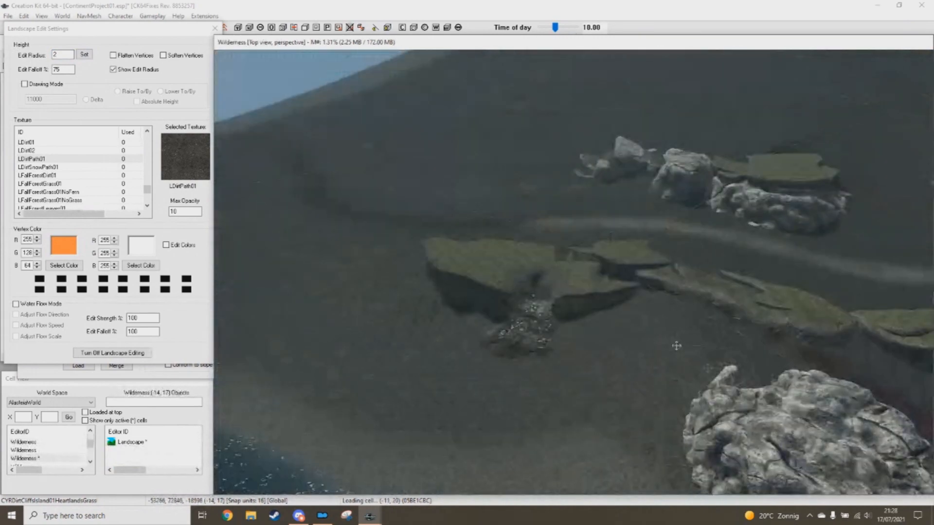
Step: Enable vertex color editing and neutralize the orange ground tint around the rubble pile beside the grassy cliff
scroll(514, 307, up, 3)
scroll(514, 307, up, 5)
shift+middle_drag(514, 307, 545, 243)
scroll(399, 248, down, 2)
shift+middle_drag(624, 428, 617, 427)
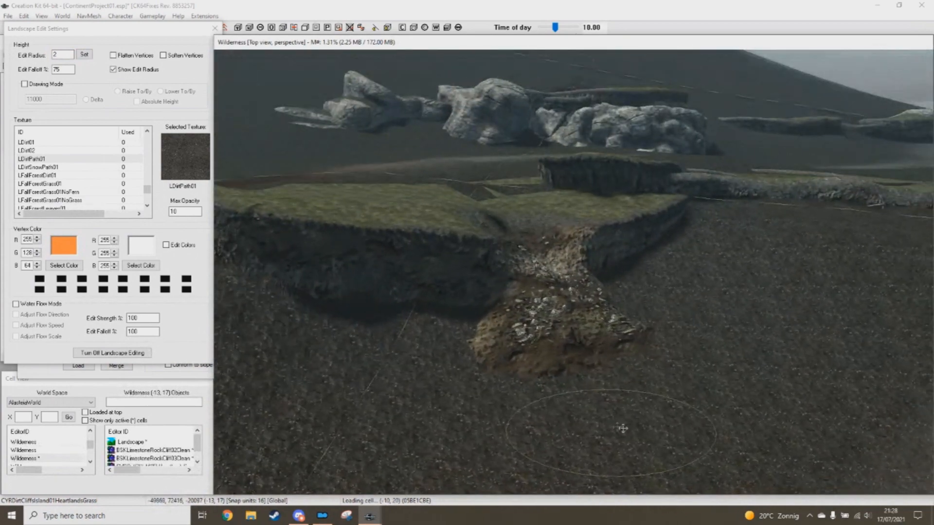
shift+middle_drag(496, 246, 574, 306)
scroll(574, 286, down, 3)
click(166, 245)
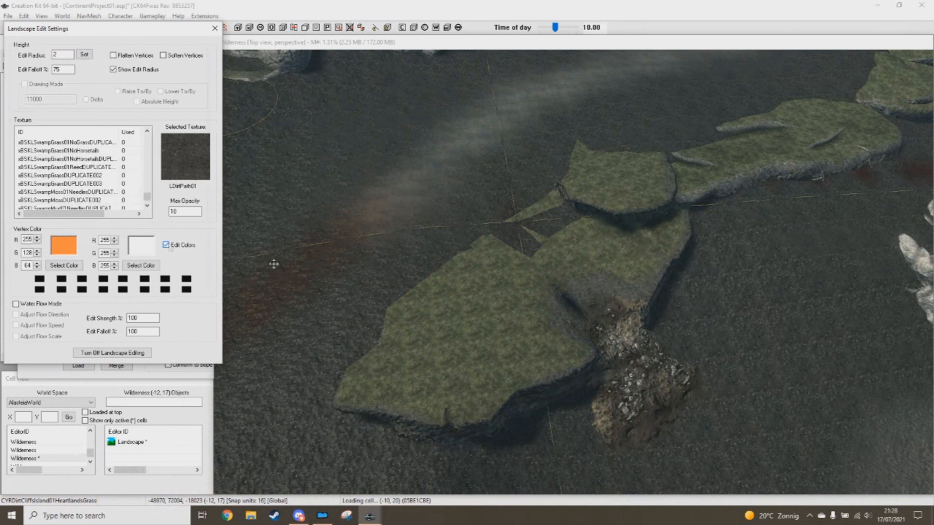
shift+middle_drag(513, 218, 533, 318)
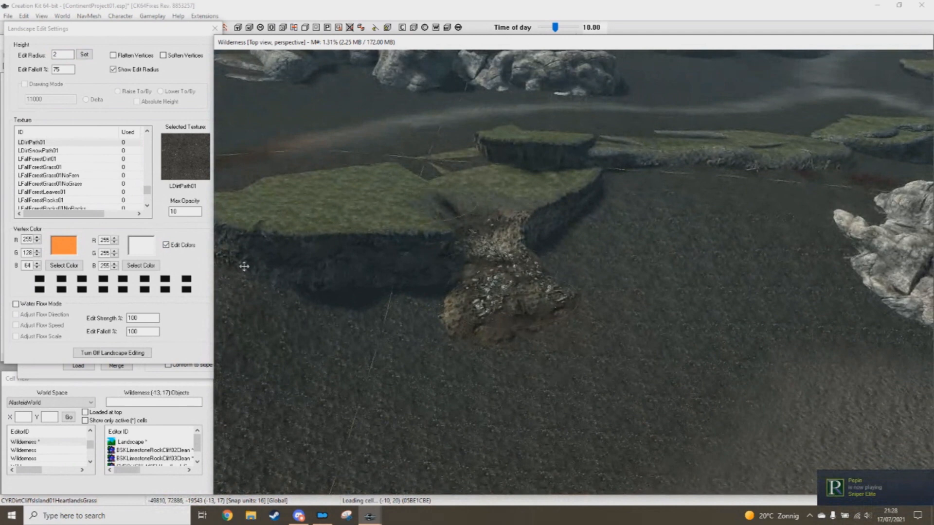
Step: Turn off vertex color editing and save the plugin
click(167, 245)
double_click(65, 56)
middle_drag(694, 285, 567, 273)
key(ctrl+s)
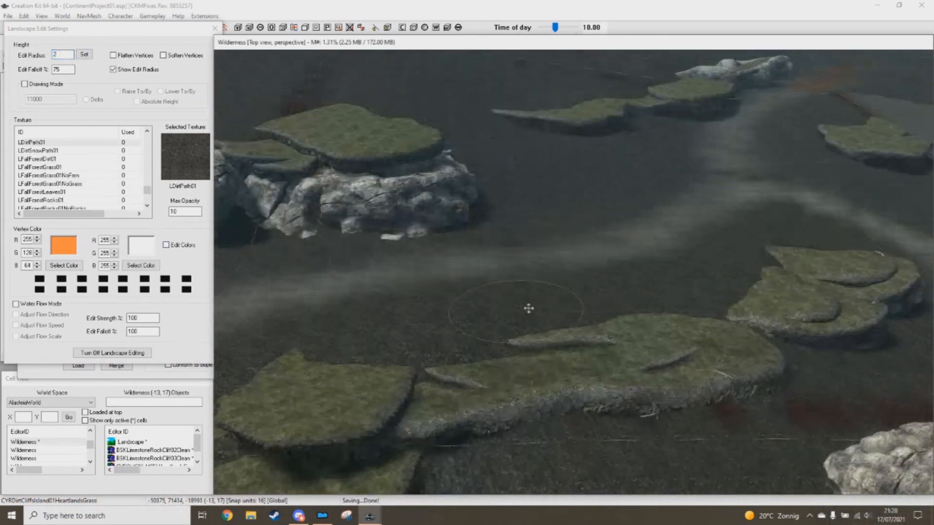
Step: Touch up the ground around the path junction with the LDirt01 texture at Edit Radius 2
middle_drag(529, 308, 544, 238)
key(e)
middle_drag(571, 272, 519, 319)
scroll(520, 319, down, 3)
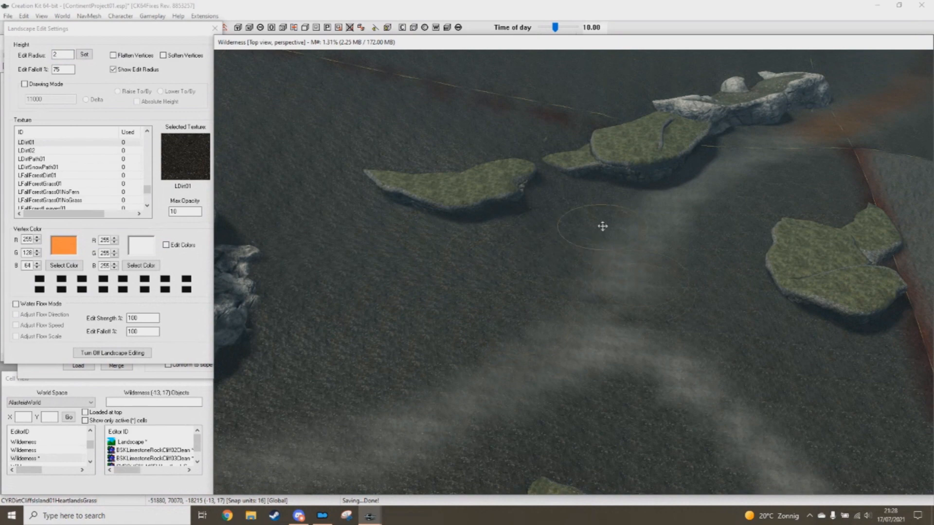
middle_drag(720, 401, 523, 263)
Step: Switch the landscape brush back to LDirtPath01 and enable Soften Vertices
click(32, 159)
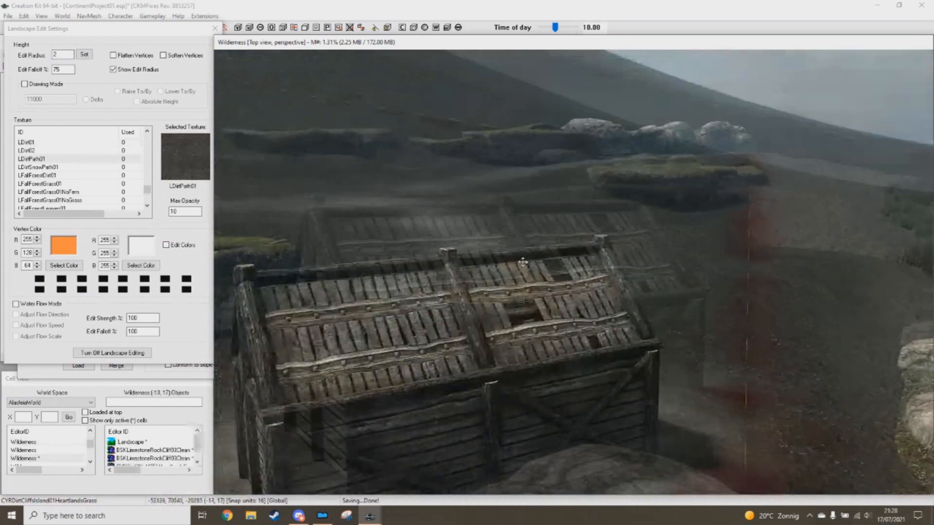
scroll(523, 287, down, 5)
middle_drag(523, 310, 586, 360)
scroll(590, 327, up, 3)
click(165, 57)
click(163, 55)
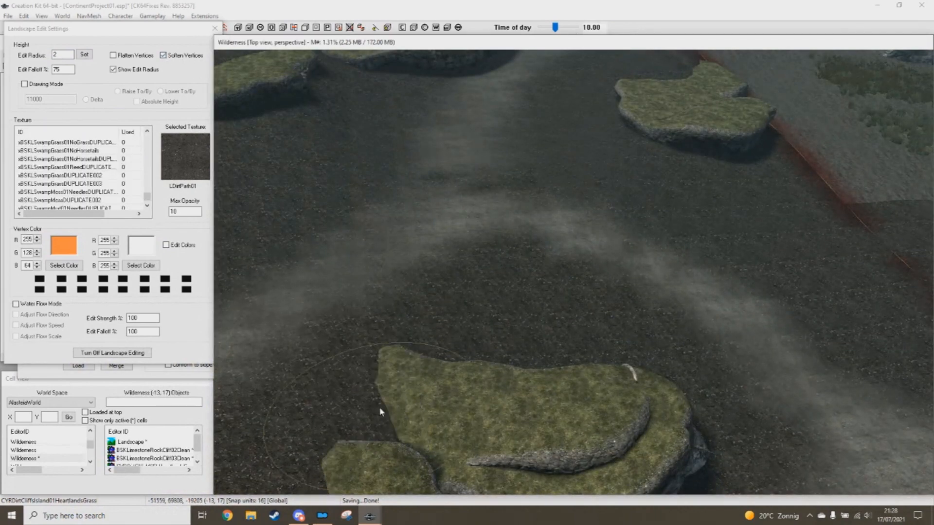
Step: Soften the terrain around the path junction and the small cliff at the plot's border, reducing Edit Radius to 1
scroll(551, 330, up, 3)
middle_drag(552, 329, 380, 323)
scroll(622, 311, down, 3)
middle_drag(622, 311, 536, 373)
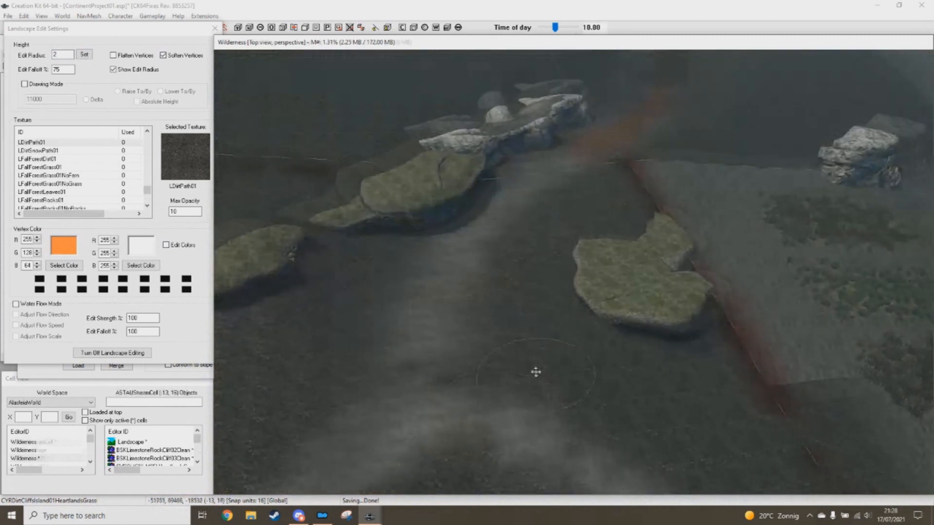
scroll(508, 371, up, 2)
mouse_move(584, 313)
shift+middle_down()
mouse_move(573, 308)
mouse_move(615, 325)
mouse_move(582, 308)
mouse_move(575, 325)
shift+middle_up()
scroll(576, 325, down, 3)
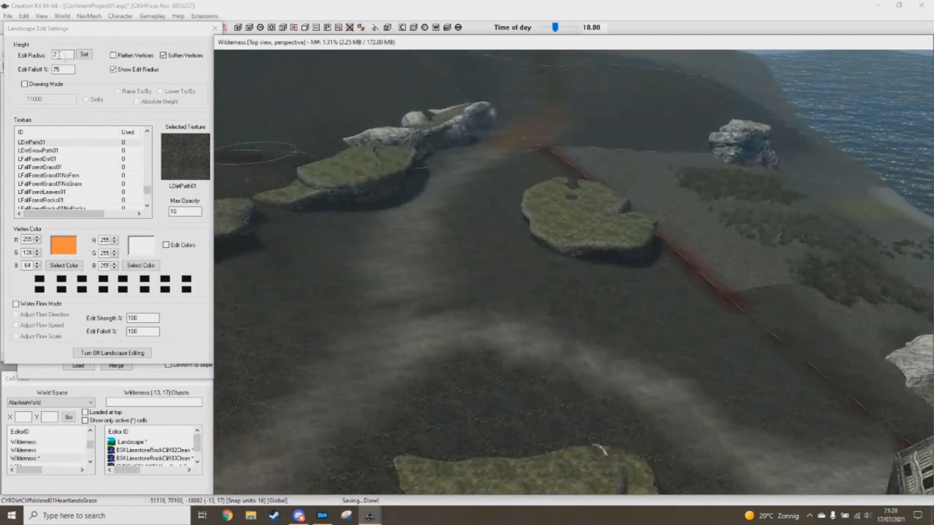
double_click(63, 55)
text(1)
middle_drag(648, 289, 573, 308)
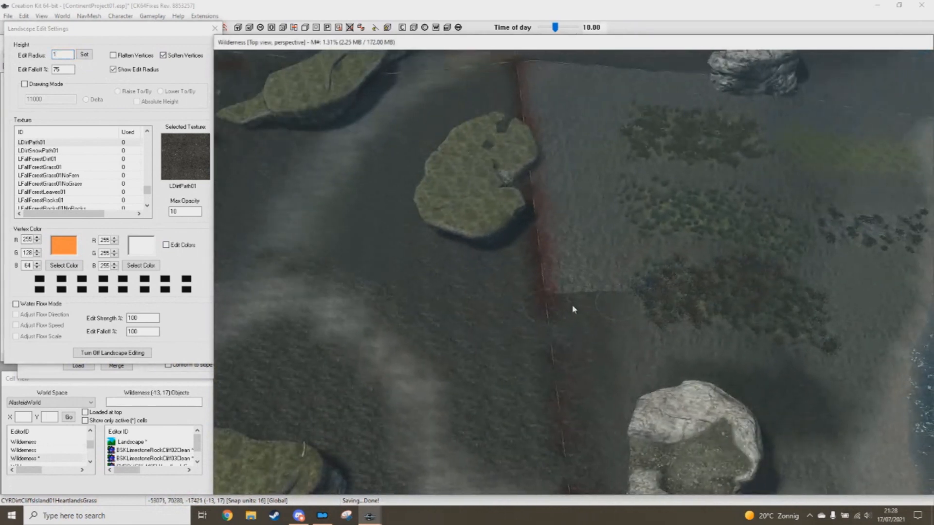
middle_drag(666, 311, 573, 315)
Step: Sample the LPineForest02 texture from the leafy ground outside the plot, set Edit Radius to 2, and save the plugin
ctrl+right_click(794, 236)
double_click(62, 55)
text(2)
scroll(546, 324, down, 1)
scroll(546, 323, down, 2)
key(ctrl+s)
Step: Paint scattered LPineForest02 patches on the ground between the large rock cliff and the path
middle_drag(405, 315, 528, 311)
scroll(519, 329, down, 2)
shift+middle_drag(345, 171, 527, 242)
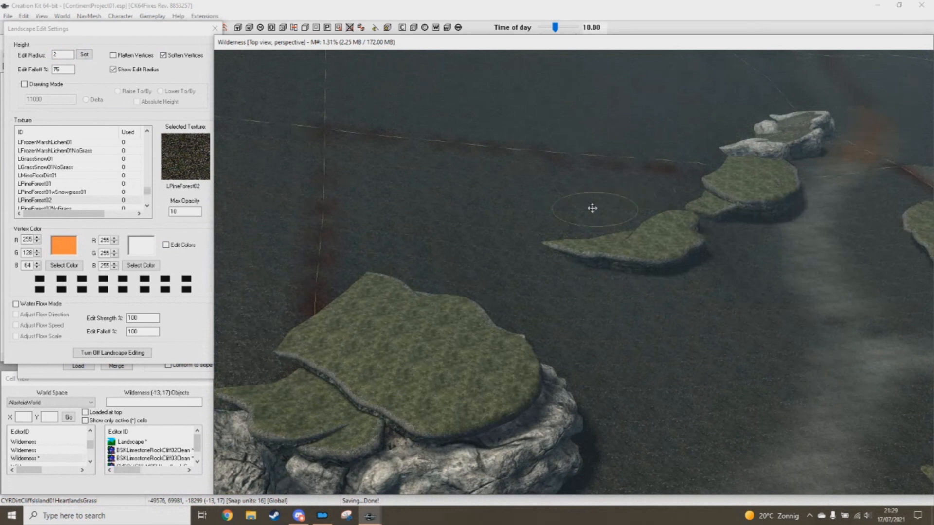
mouse_move(560, 204)
mouse_down()
mouse_move(569, 180)
mouse_move(559, 176)
mouse_up()
mouse_move(414, 177)
mouse_down()
mouse_move(390, 192)
mouse_move(425, 182)
mouse_move(433, 197)
mouse_up()
middle_drag(480, 276, 474, 249)
mouse_move(473, 248)
right_down()
mouse_move(510, 263)
mouse_move(492, 282)
mouse_move(502, 296)
right_up()
mouse_move(502, 296)
middle_down()
mouse_move(567, 291)
mouse_move(545, 286)
middle_up()
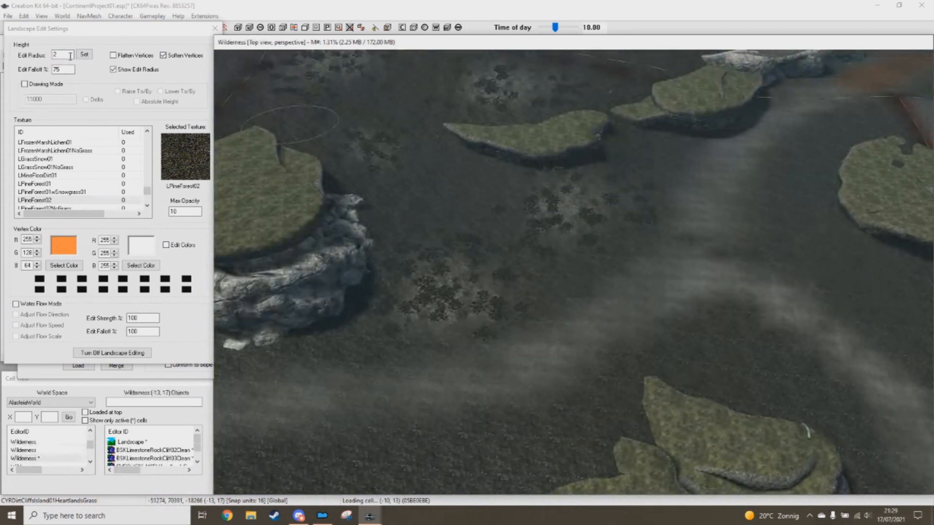
Step: Add smaller LPineForest02 patches around the narrow grassy cliff with Edit Radius 1
double_click(61, 55)
text(1)
middle_drag(494, 232, 485, 265)
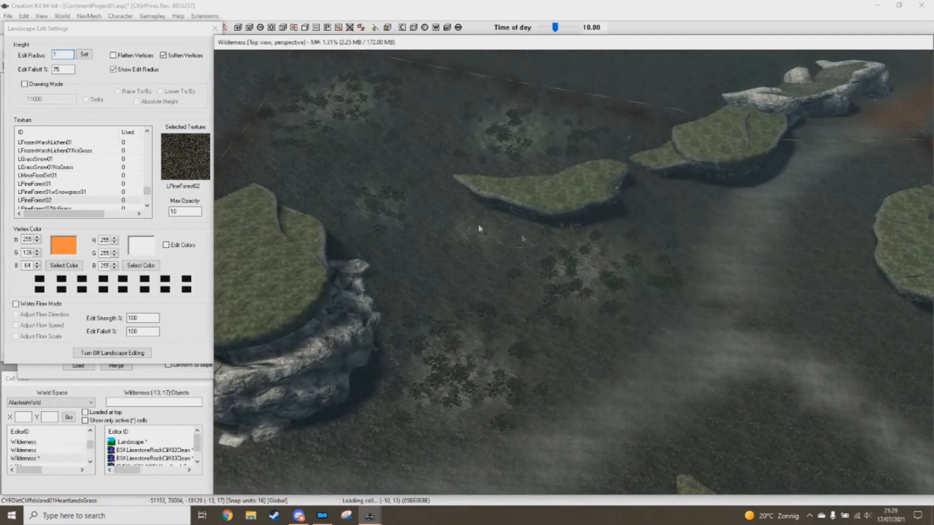
scroll(504, 259, down, 1)
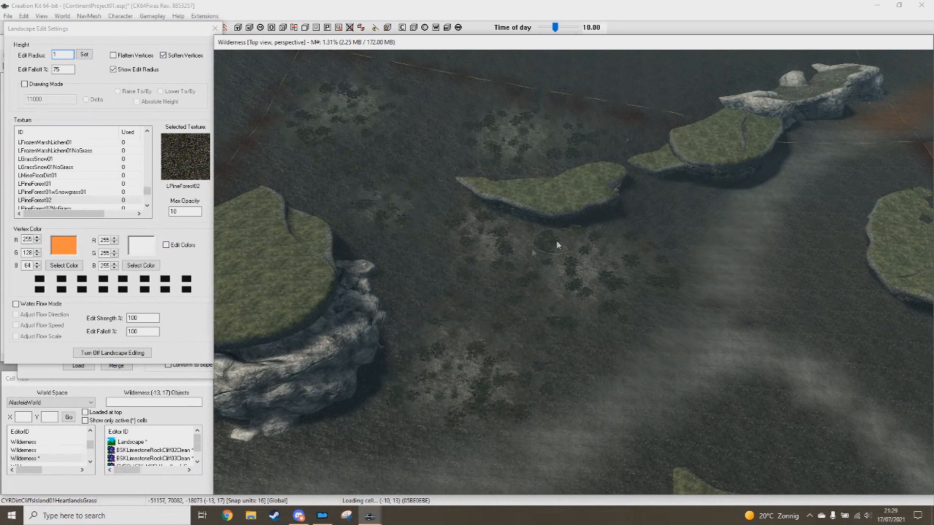
scroll(593, 227, up, 2)
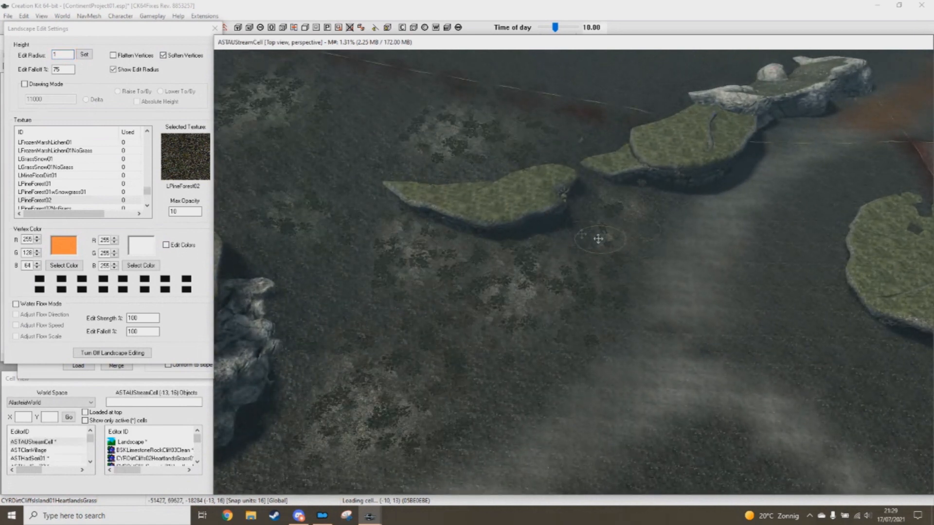
middle_drag(598, 237, 604, 266)
scroll(617, 256, up, 2)
middle_drag(396, 209, 561, 234)
middle_drag(585, 152, 541, 249)
middle_drag(715, 261, 535, 287)
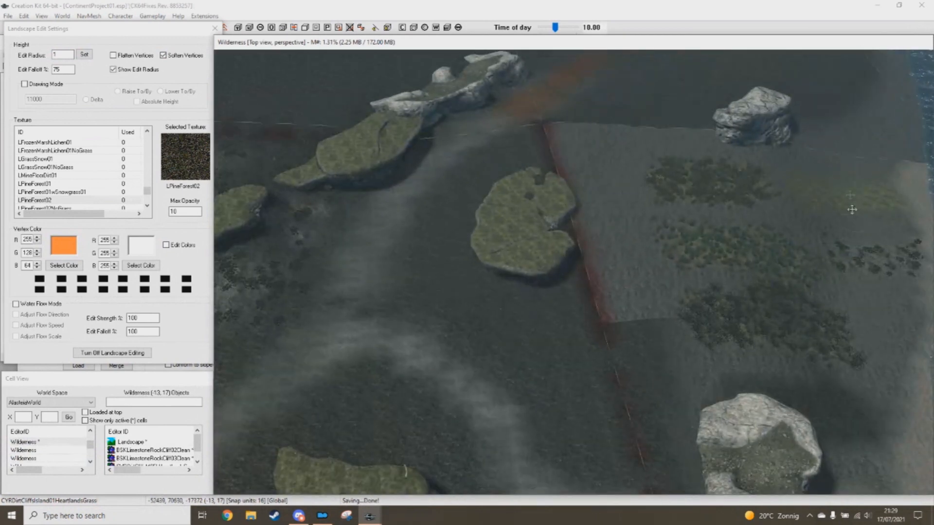
Step: Sample the CYRLMeadowGrass01NoGrass texture from outside the plot, set Edit Radius to 2, and paint it between the forest-floor patches
ctrl+right_click(851, 208)
middle_drag(373, 256, 671, 289)
drag(63, 55, 50, 69)
text(2)
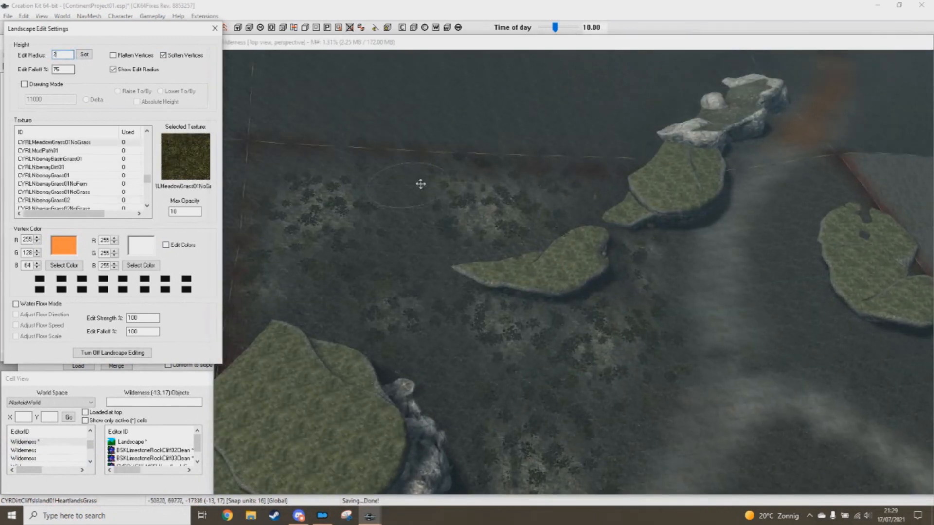
drag(392, 199, 434, 290)
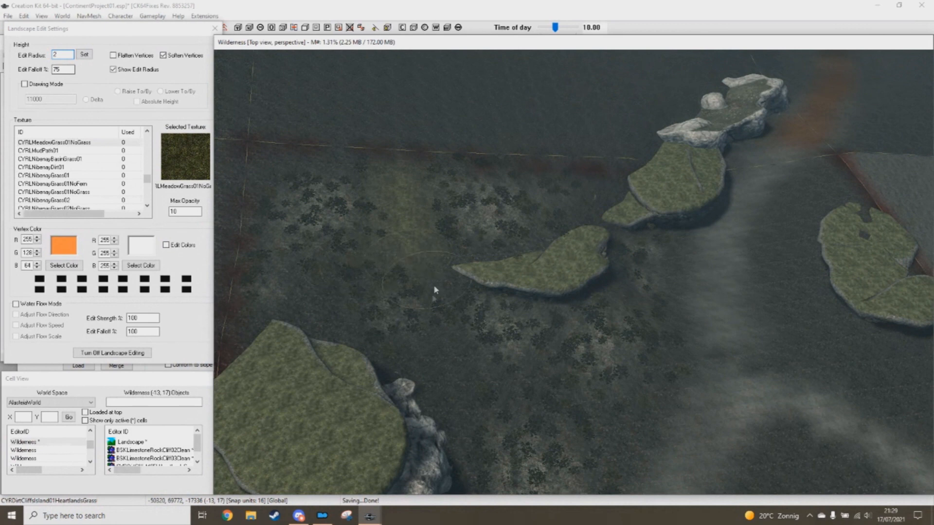
Step: Paint CYRLMeadowGrass01NoGrass around the forest-floor patches and on the ground between the path and the grassy cliff at the plot's border
mouse_move(359, 311)
shift+middle_down()
mouse_move(527, 350)
mouse_move(462, 294)
mouse_move(500, 298)
mouse_move(440, 208)
mouse_move(491, 243)
mouse_move(535, 292)
shift+middle_up()
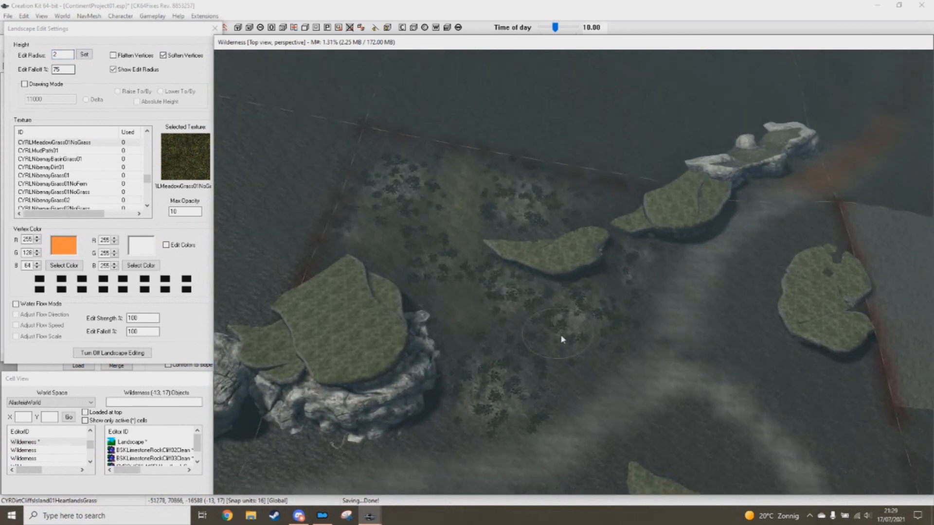
shift+middle_drag(443, 237, 600, 233)
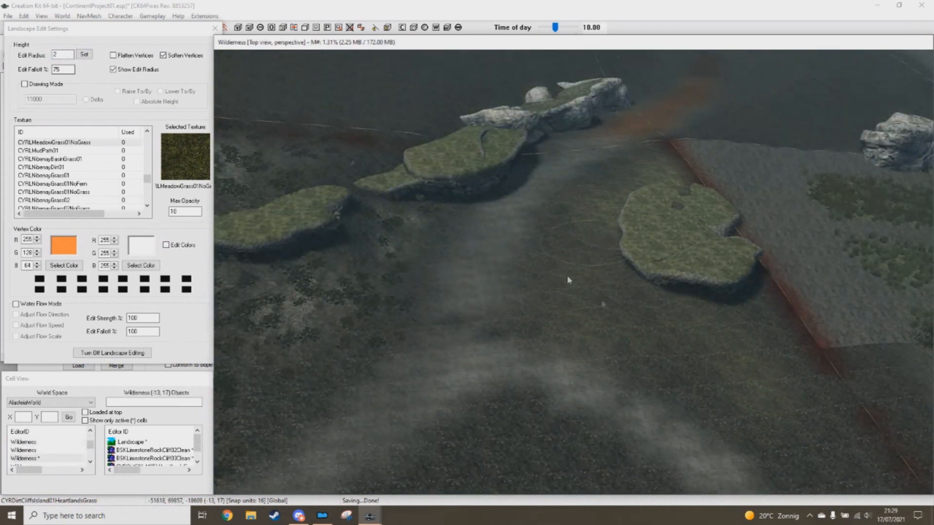
scroll(650, 308, down, 2)
middle_drag(649, 308, 562, 257)
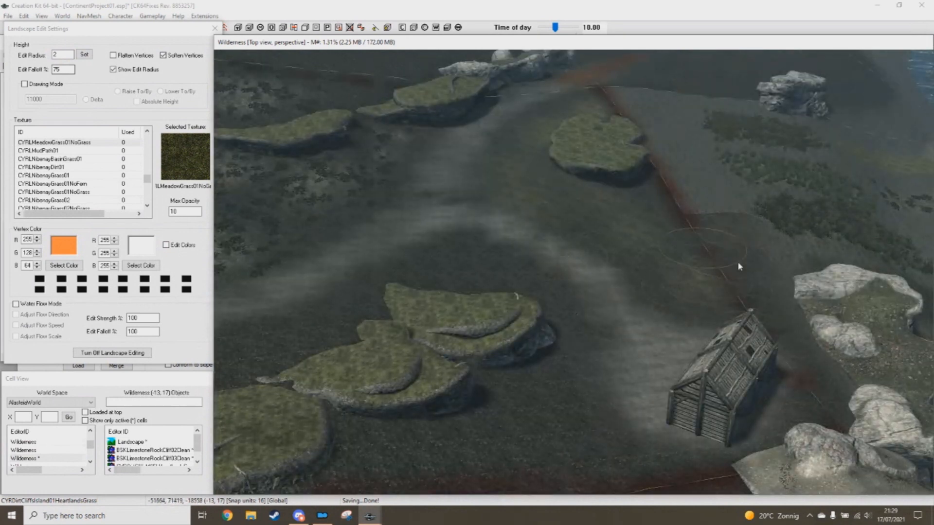
Step: Paint CYRLMeadowGrass01NoGrass near the shack and along the row of grassy cliffs beside the path
mouse_move(442, 289)
mouse_down()
mouse_move(278, 382)
mouse_move(459, 299)
mouse_move(562, 358)
mouse_move(454, 400)
mouse_up()
scroll(538, 348, up, 5)
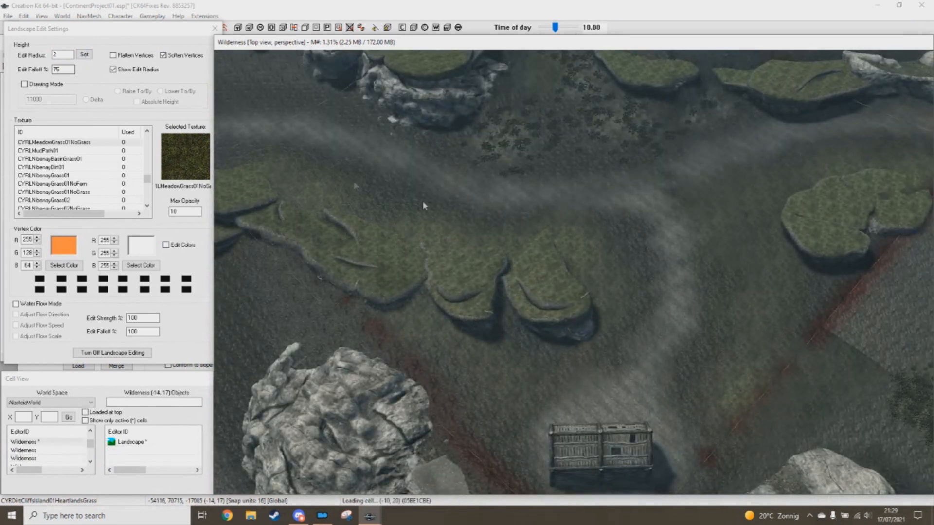
middle_drag(385, 216, 541, 282)
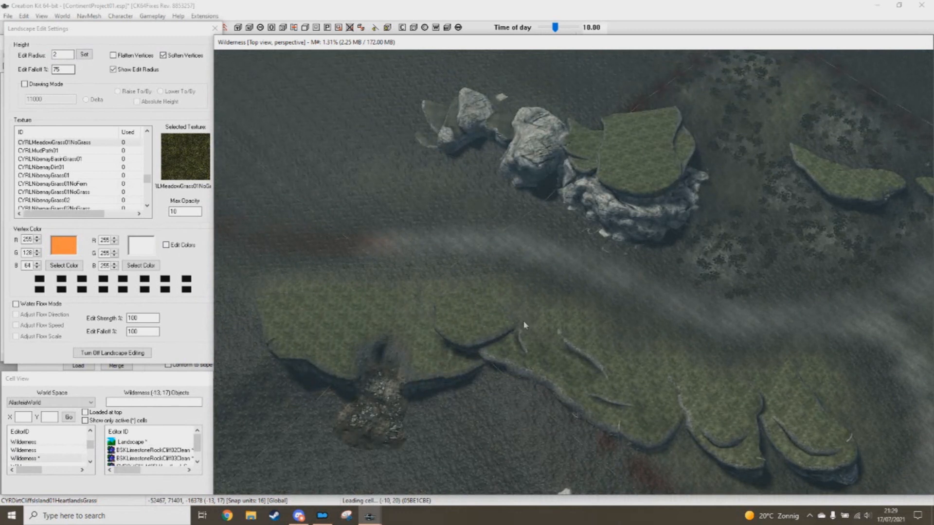
Step: Blend CYRLMeadowGrass01NoGrass into the ground behind the narrow grassy cliffs and the large rock cliff, and save the plugin
middle_drag(717, 295, 576, 298)
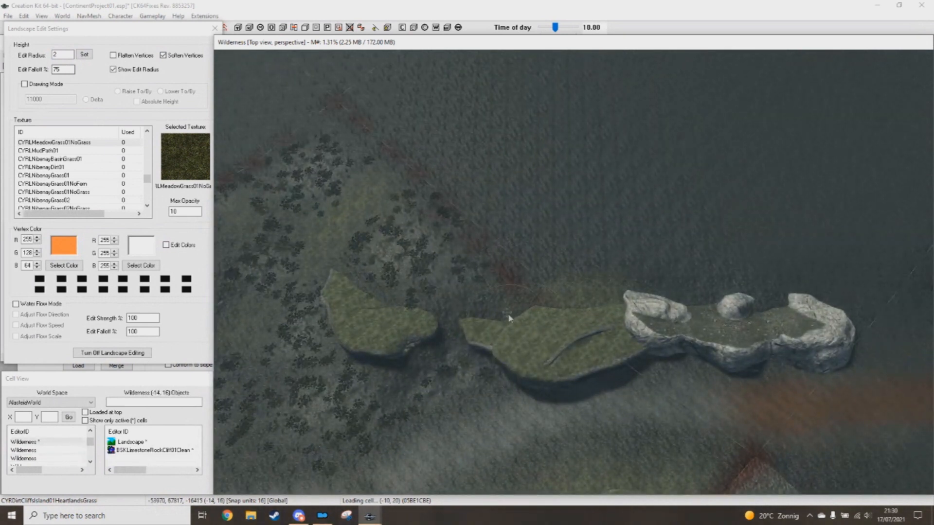
middle_drag(432, 305, 619, 298)
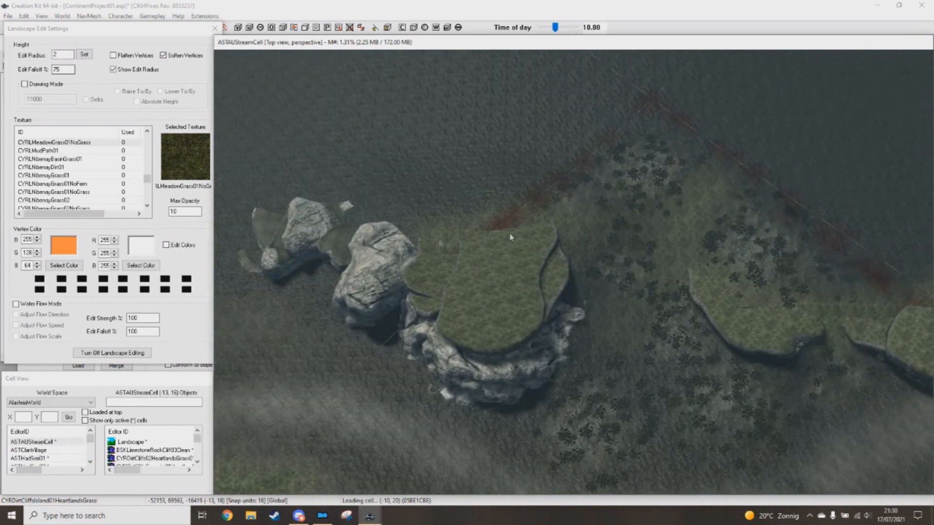
middle_drag(755, 212, 623, 215)
middle_drag(662, 321, 603, 321)
key(ctrl+s)
Step: Open the landscape texture usage list for the cell containing the path junction
shift+middle_drag(602, 321, 564, 312)
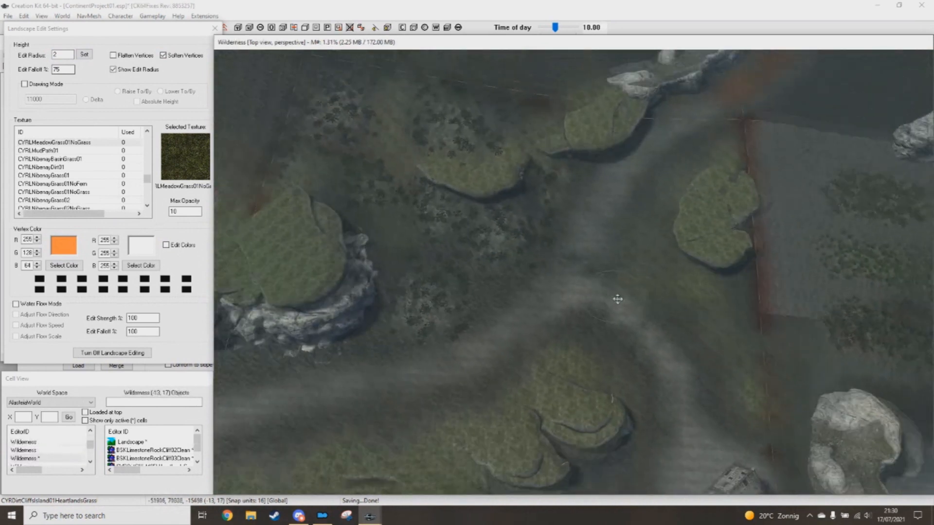
middle_drag(619, 300, 553, 266)
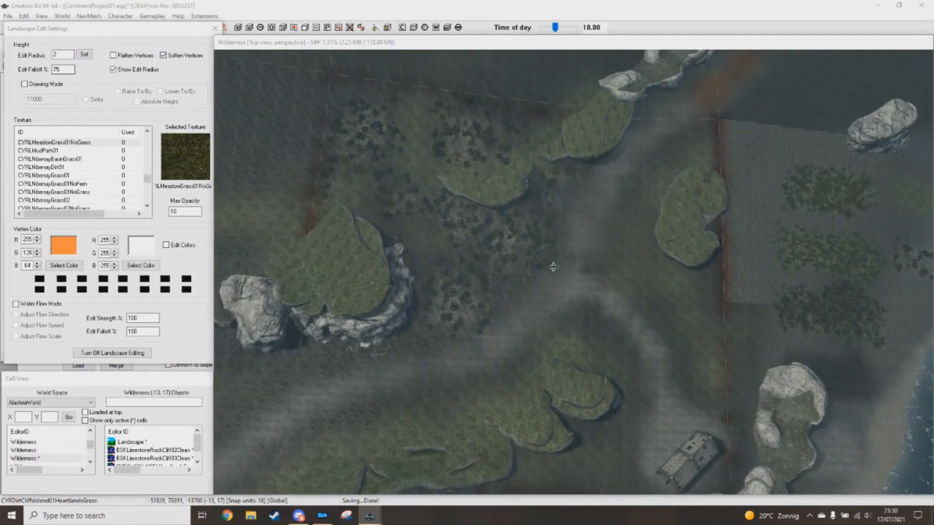
key(q)
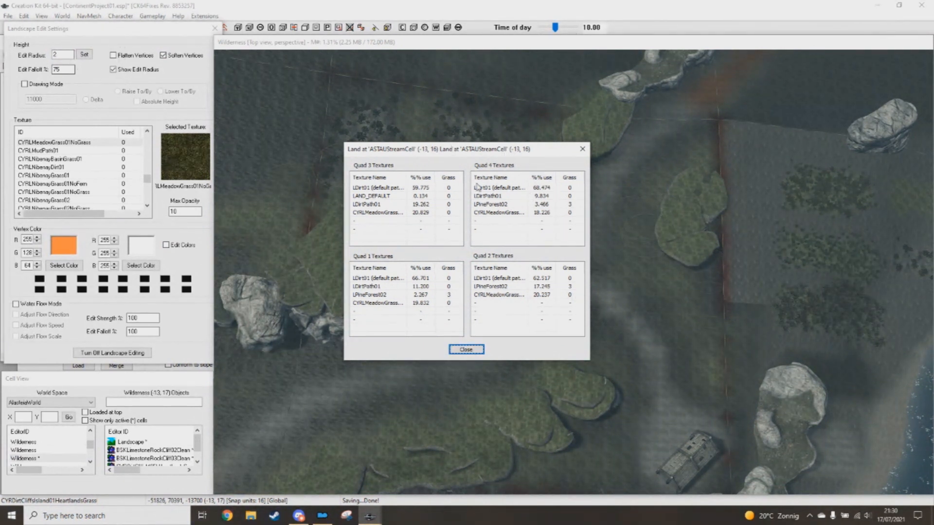
click(378, 196)
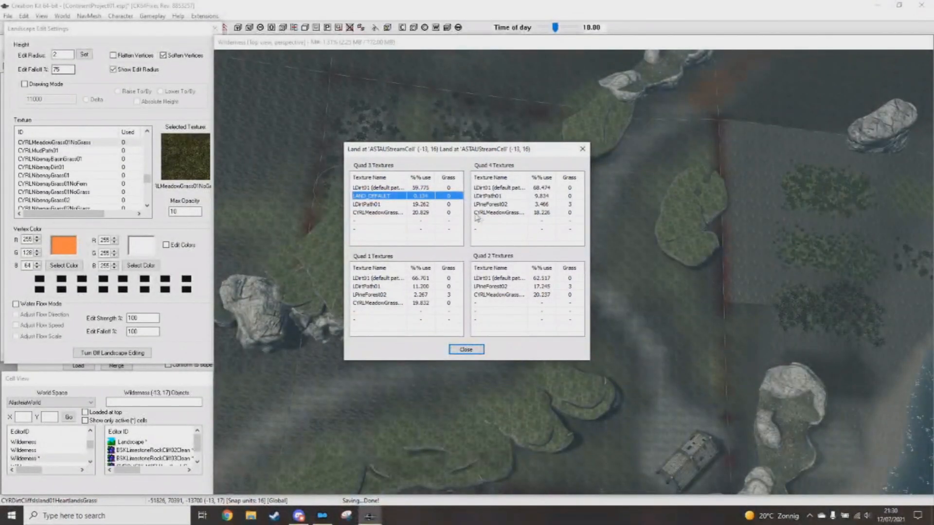
right_click(388, 198)
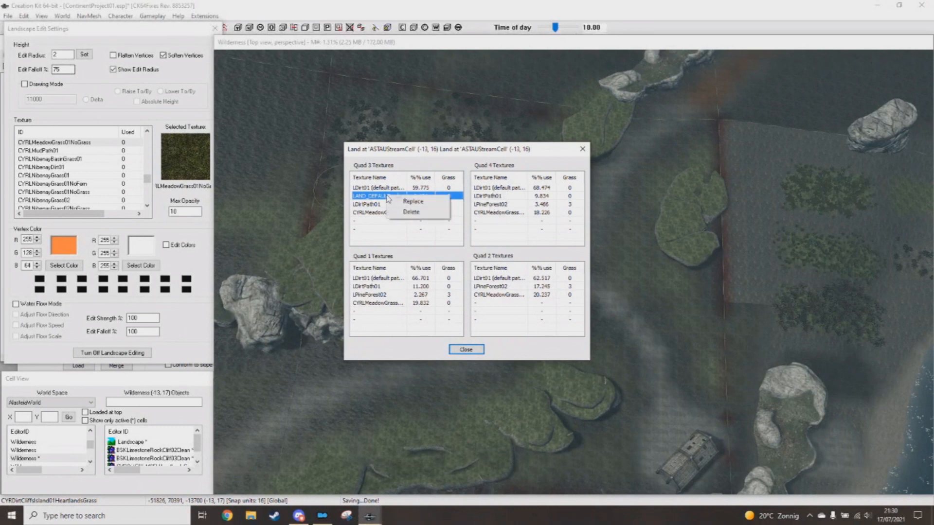
click(413, 201)
scroll(390, 232, down, 1)
scroll(390, 231, up, 5)
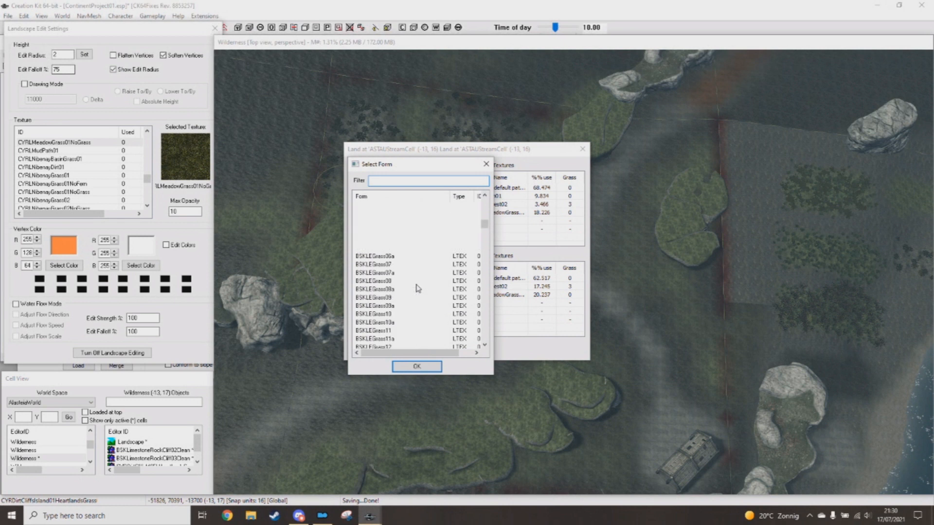
click(486, 164)
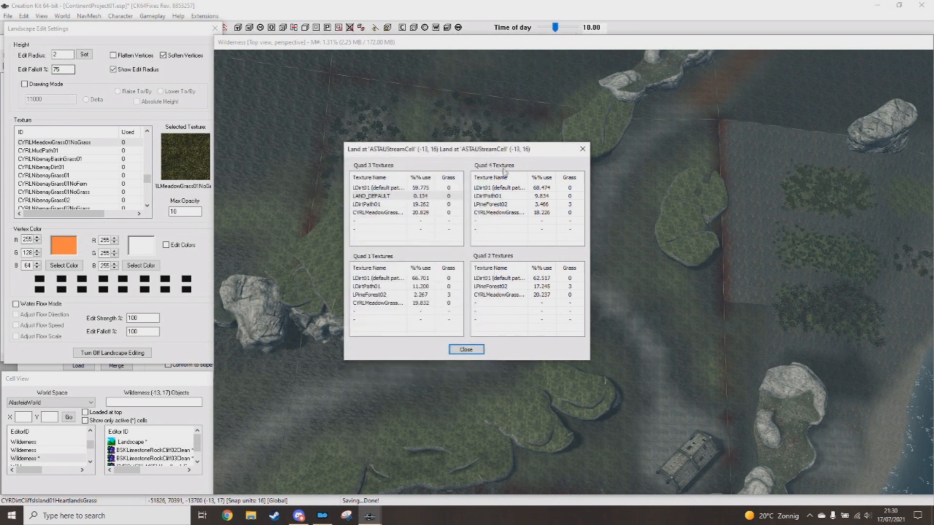
Step: Delete the LAND_DEFAULT texture from the cell's Quad 3 and close the texture usage list
click(388, 188)
click(387, 196)
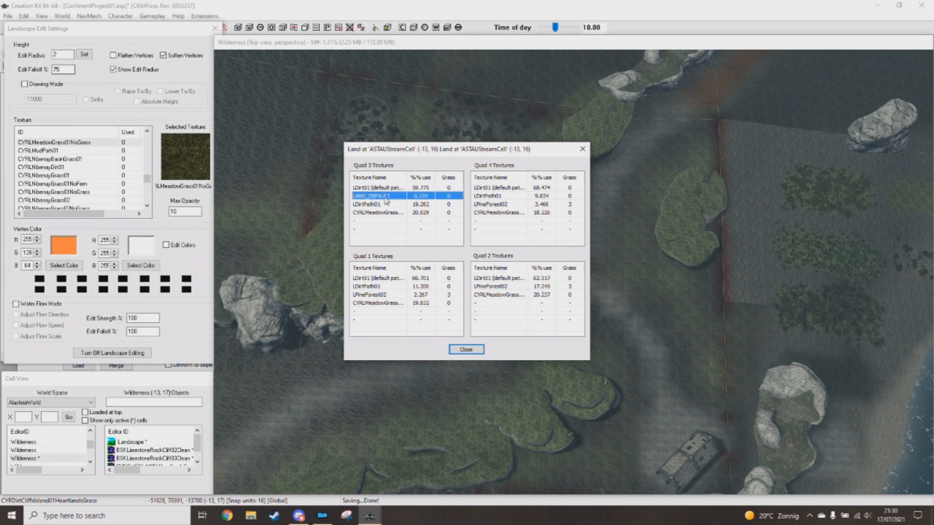
right_click(378, 199)
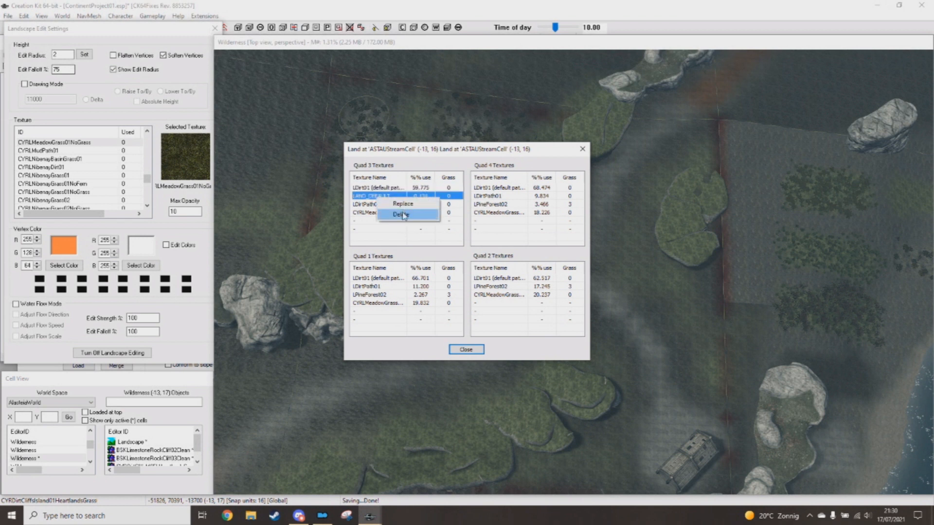
click(402, 216)
click(381, 204)
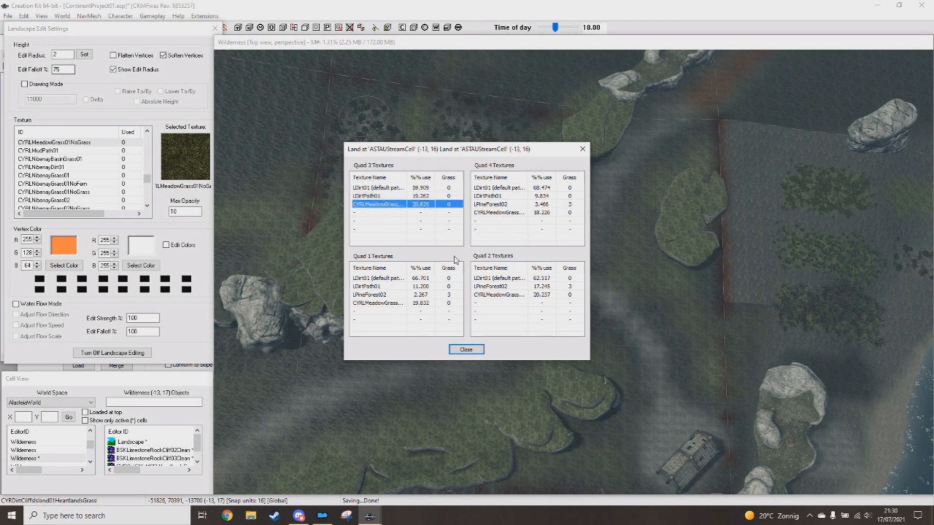
click(472, 351)
Step: Review the texture and grass usage of each quad in the same cell once more
middle_drag(537, 313, 552, 341)
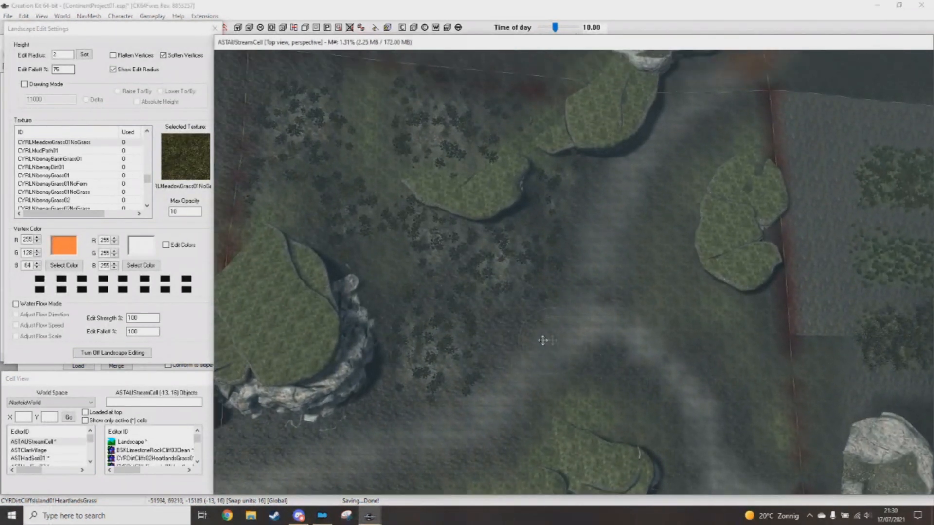
double_click(512, 318)
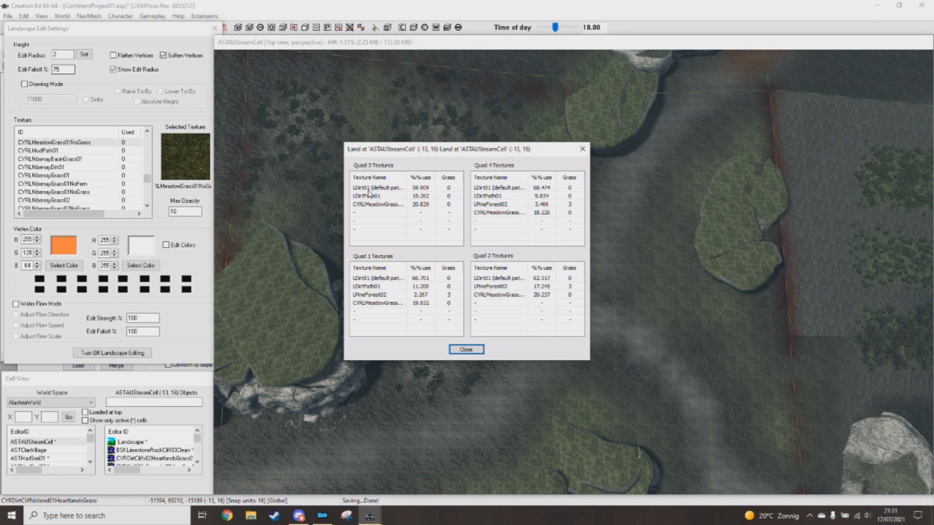
scroll(57, 172, up, 1)
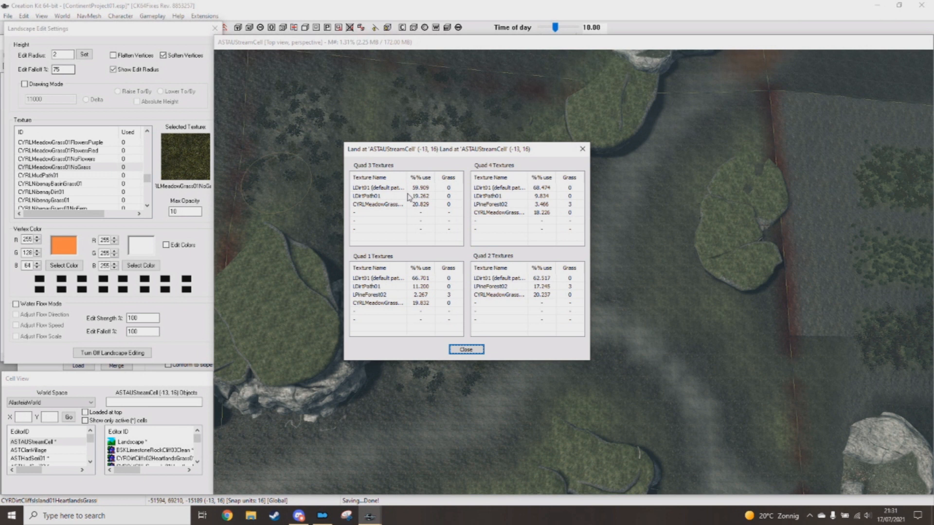
click(467, 351)
Step: Extend the LPineForest02 patch toward the edge of the path near the junction
scroll(469, 365, up, 2)
shift+middle_drag(469, 365, 547, 257)
scroll(547, 257, up, 2)
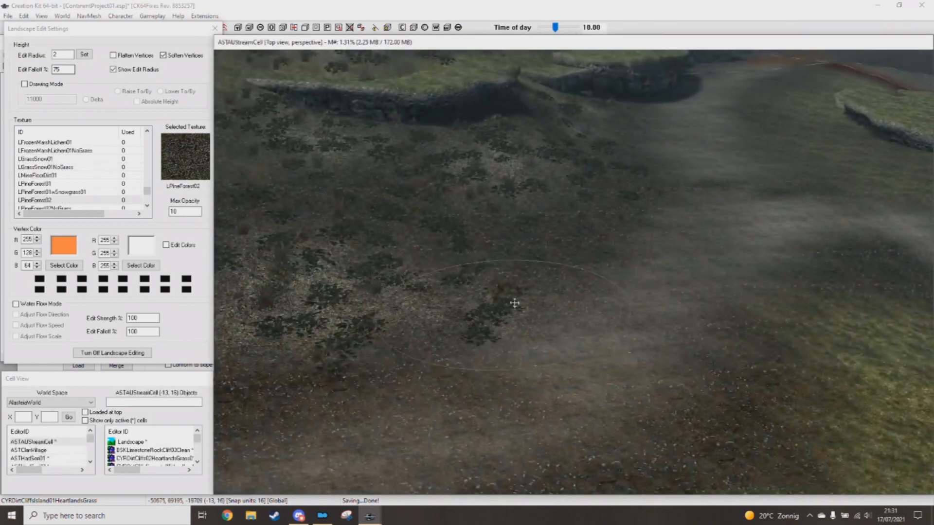
mouse_move(516, 305)
shift+middle_down()
mouse_move(567, 325)
mouse_move(599, 317)
mouse_move(530, 304)
shift+middle_up()
scroll(575, 336, down, 2)
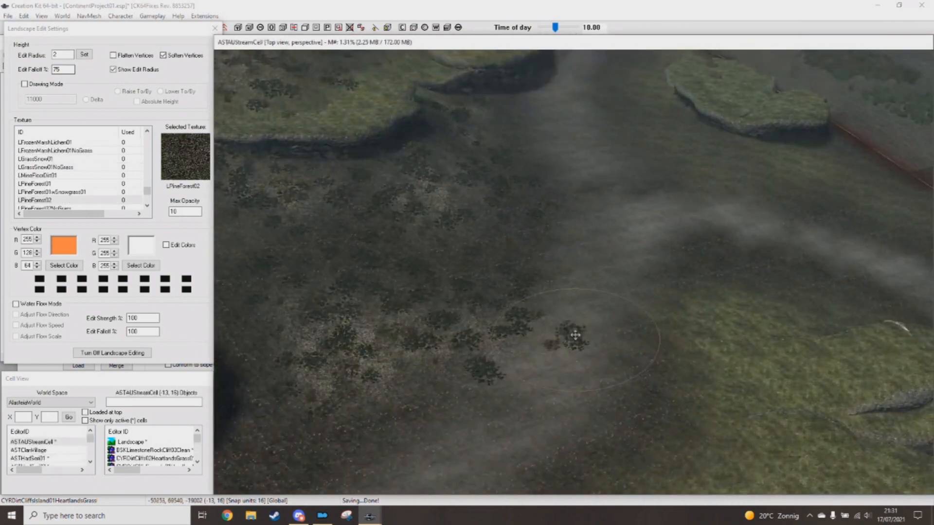
scroll(566, 349, up, 1)
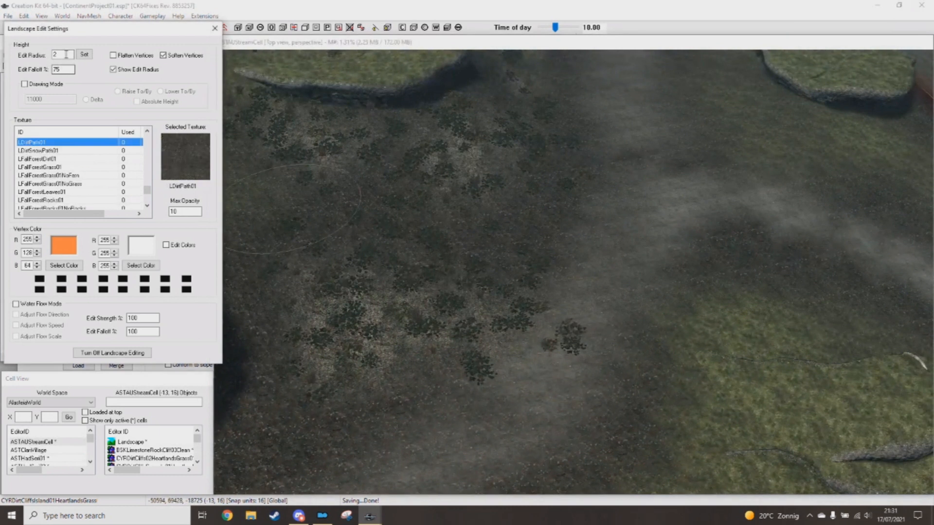
Step: Set Edit Radius to 1 and paint LDirtPath01 over the forest-floor growth that spills onto the path
double_click(66, 54)
text(1)
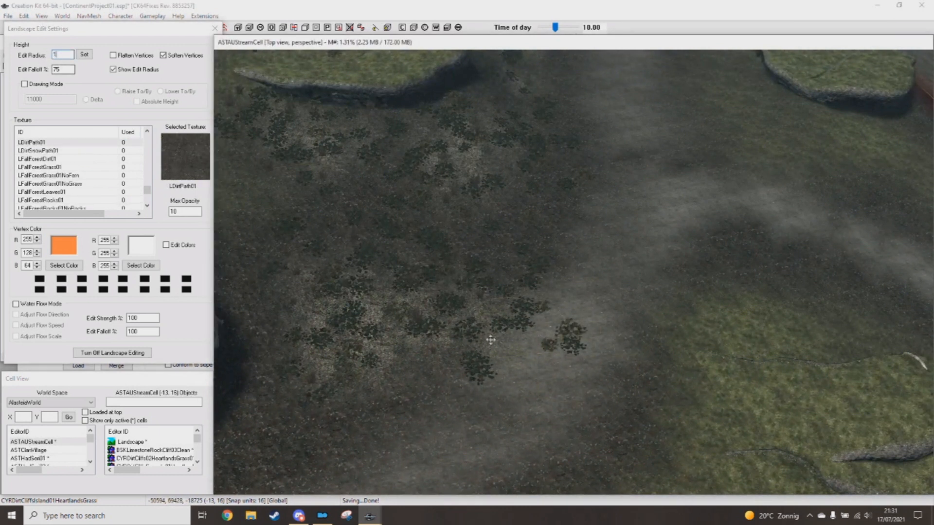
mouse_move(564, 332)
mouse_down()
mouse_move(512, 365)
mouse_move(582, 307)
mouse_up()
shift+middle_drag(542, 383, 532, 328)
scroll(531, 327, up, 2)
key(e)
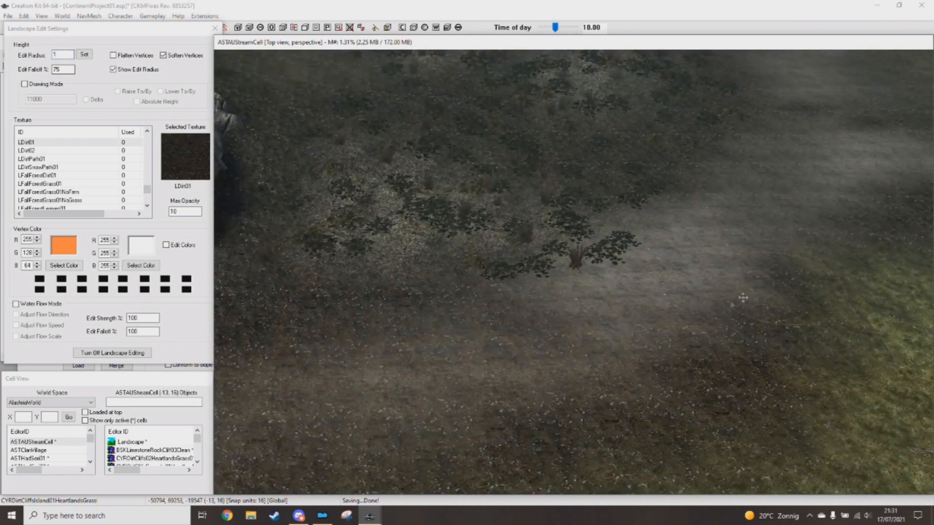
Step: Refine the edge between the forest-floor patch and the path, using the LDirt01 and LDirtPath01 textures
mouse_move(653, 390)
shift+middle_down()
mouse_move(621, 338)
mouse_move(527, 267)
mouse_move(618, 241)
shift+middle_up()
shift+middle_drag(599, 293, 602, 300)
scroll(605, 293, down, 3)
scroll(506, 304, up, 2)
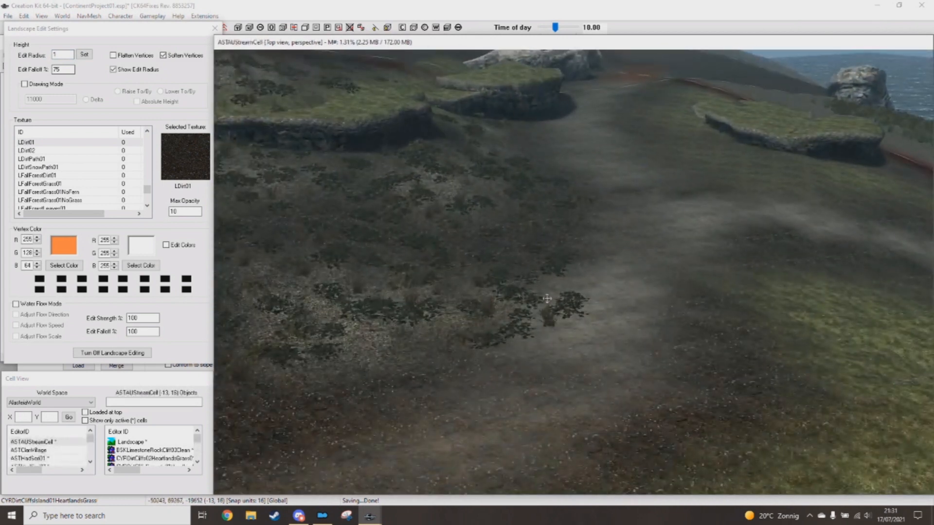
scroll(516, 294, up, 2)
shift+middle_drag(591, 355, 521, 341)
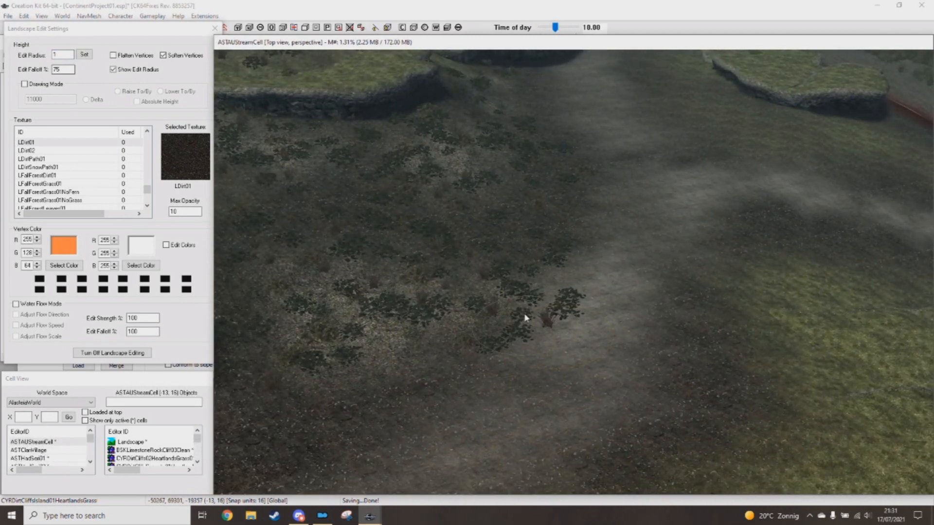
right_click(507, 332)
mouse_move(548, 240)
shift+middle_down()
mouse_move(544, 292)
mouse_move(555, 309)
mouse_move(599, 269)
shift+middle_up()
key(e)
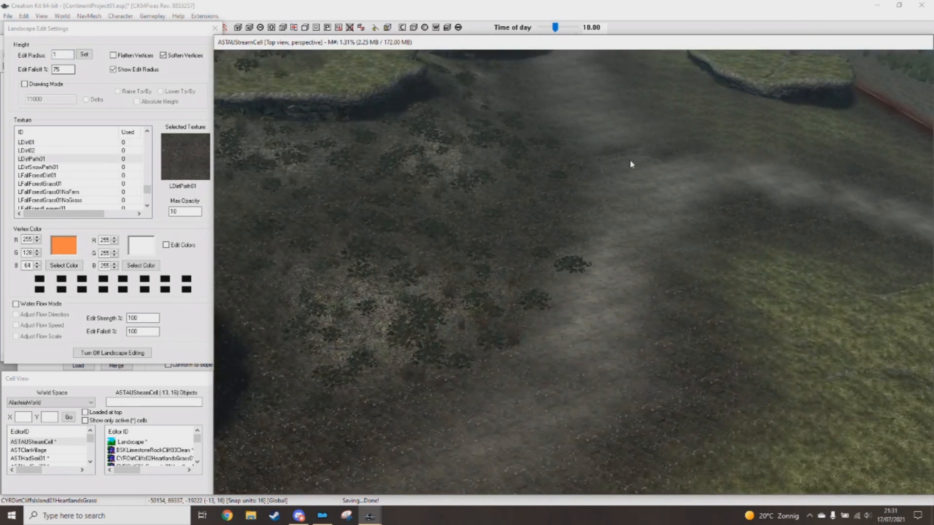
Step: Select the CYRLMeadowGrass01NoGrass texture again and check the path junction cell's texture usage
middle_drag(602, 249, 657, 311)
key(e)
middle_drag(531, 327, 535, 293)
key(i)
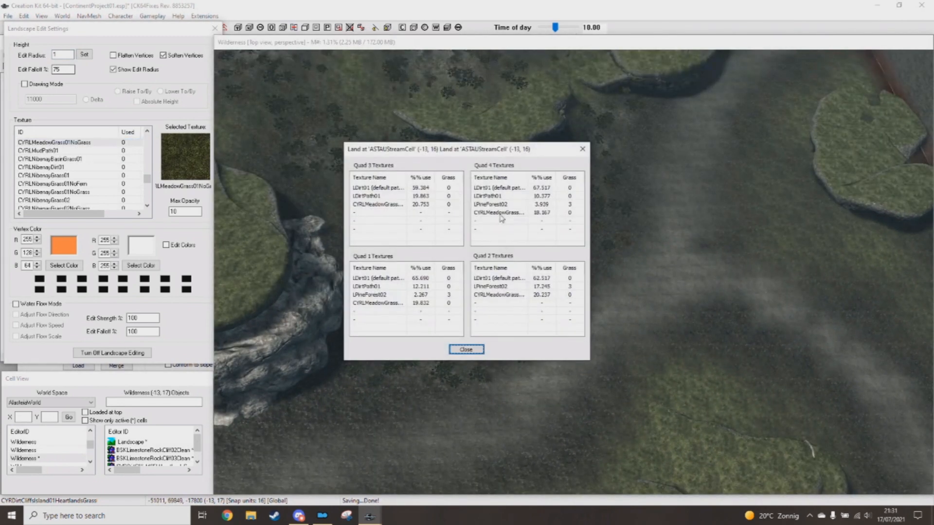
click(469, 349)
Step: Inspect the ground around the large rock cliff and the path in front of it, and save the plugin
middle_drag(470, 349, 481, 250)
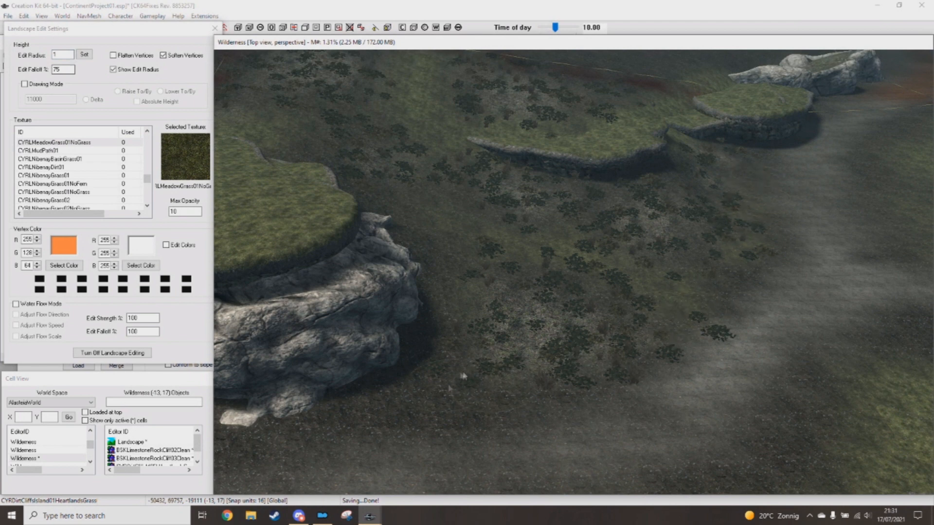
scroll(427, 231, down, 5)
shift+middle_drag(496, 244, 682, 352)
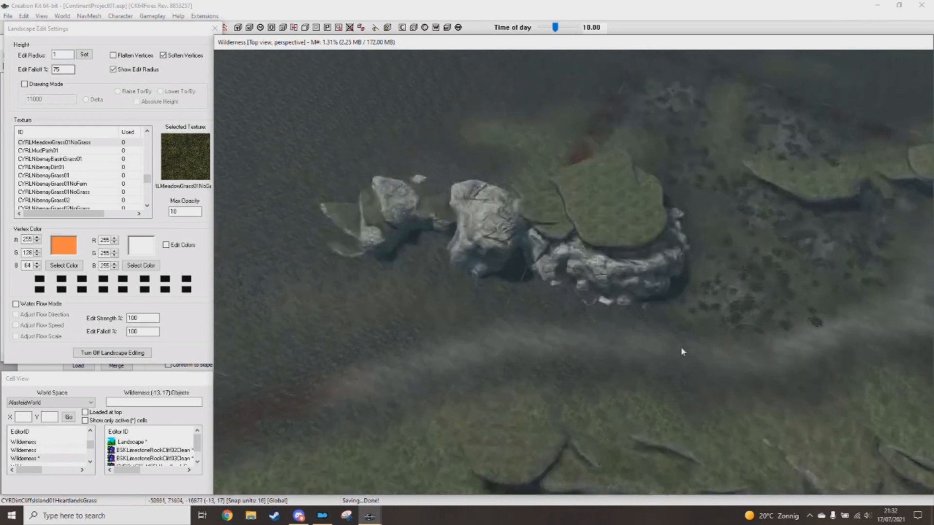
scroll(522, 324, up, 4)
scroll(522, 324, up, 1)
right_drag(432, 300, 413, 331)
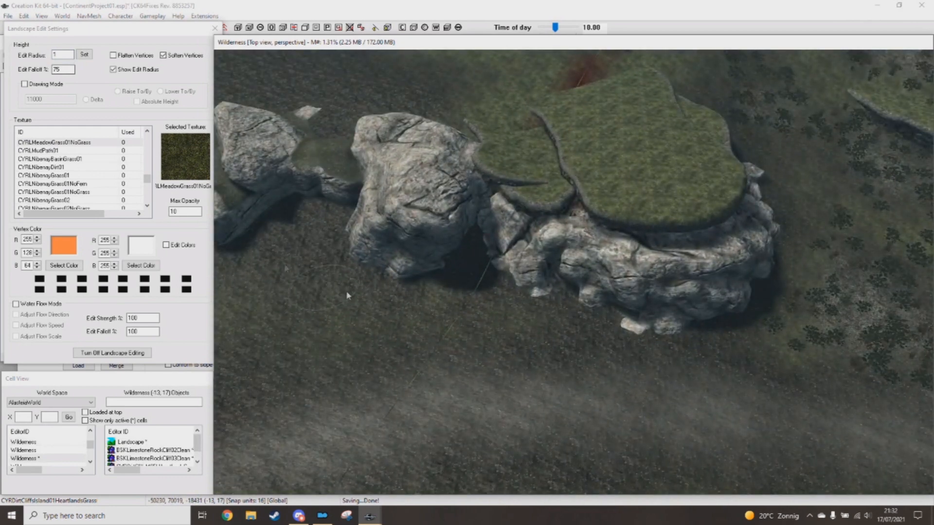
middle_drag(574, 368, 501, 361)
key(ctrl+s)
Step: Move the landscape settings and object palette windows aside to uncover the object list
drag(77, 33, 230, 52)
click(39, 177)
drag(39, 63, 136, 62)
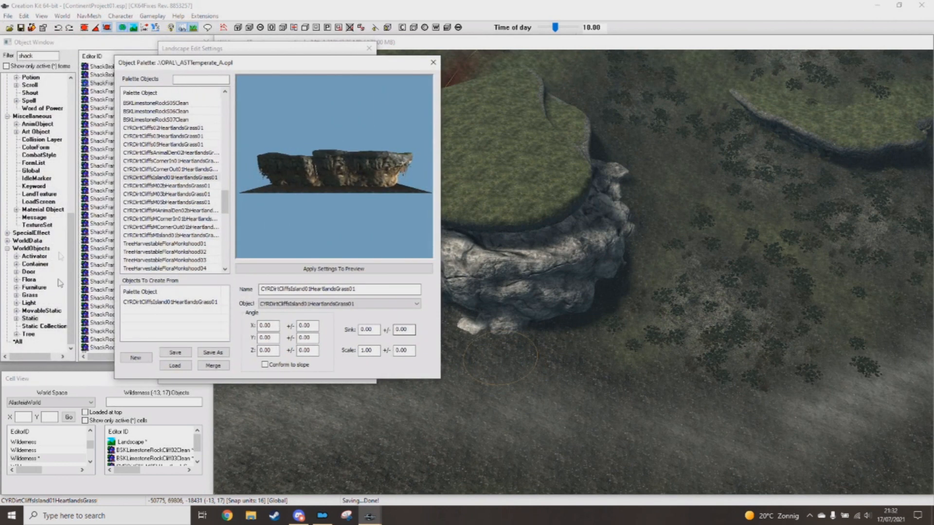
Step: Filter the land textures by "lime" and make BSKLLimestoneGravel01 the selected texture in the landscape edit settings
scroll(45, 301, up, 2)
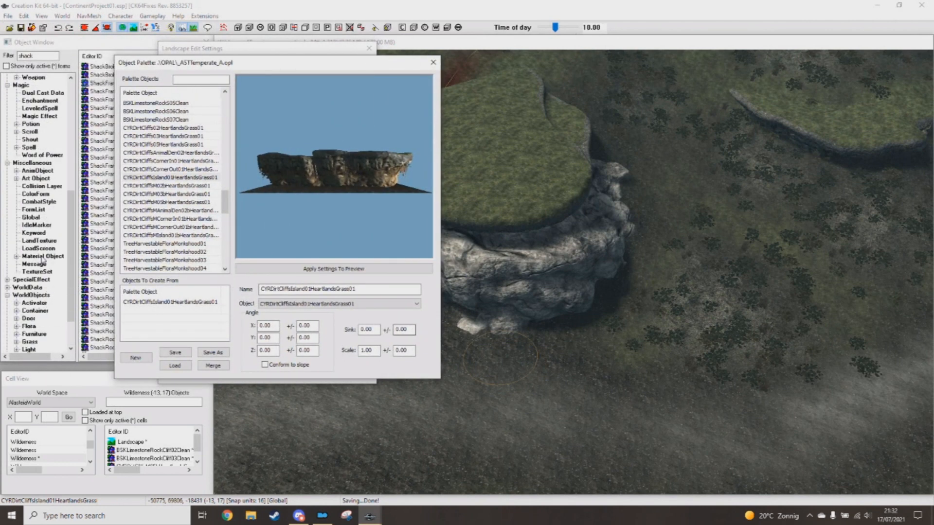
click(47, 248)
click(47, 241)
drag(49, 55, 2, 58)
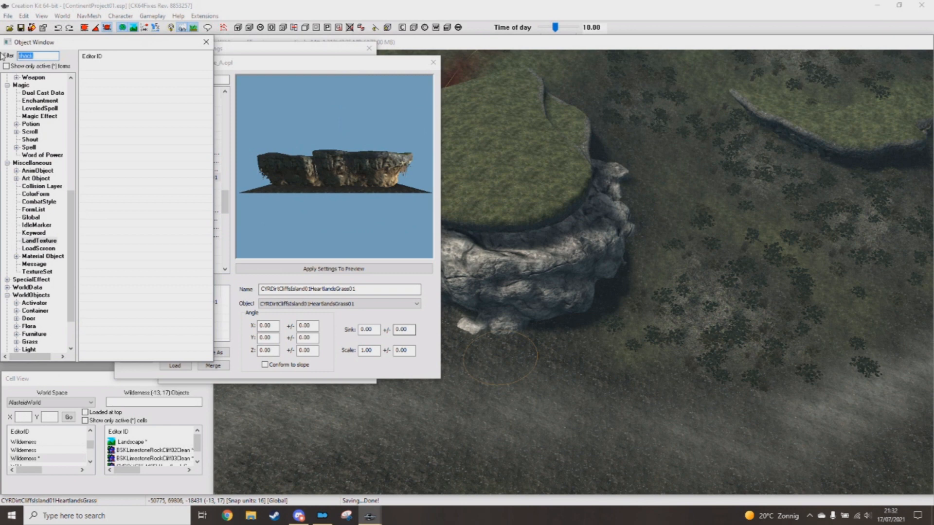
text(lime)
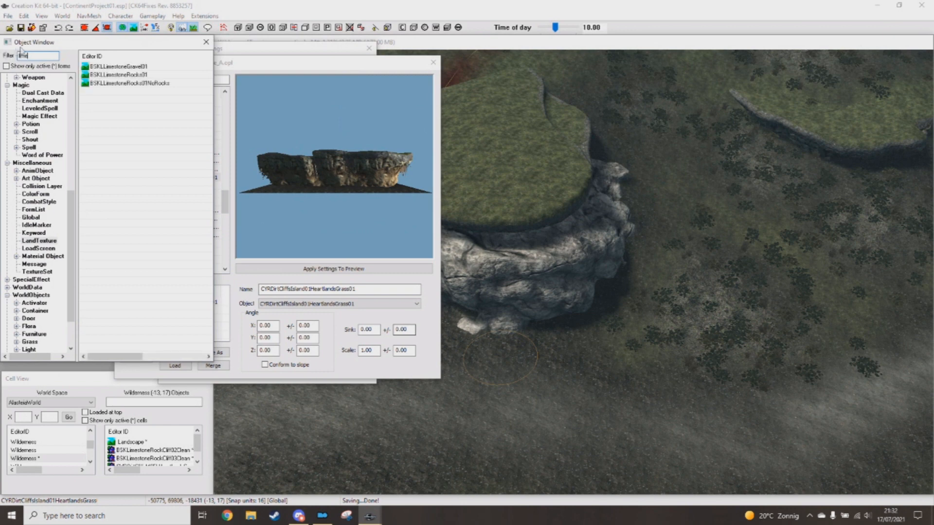
click(131, 68)
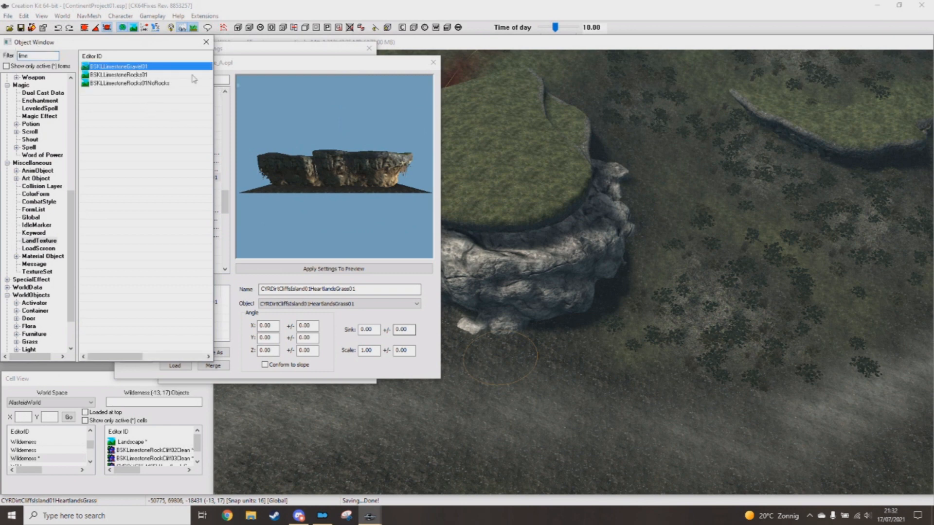
click(257, 59)
click(257, 49)
click(137, 63)
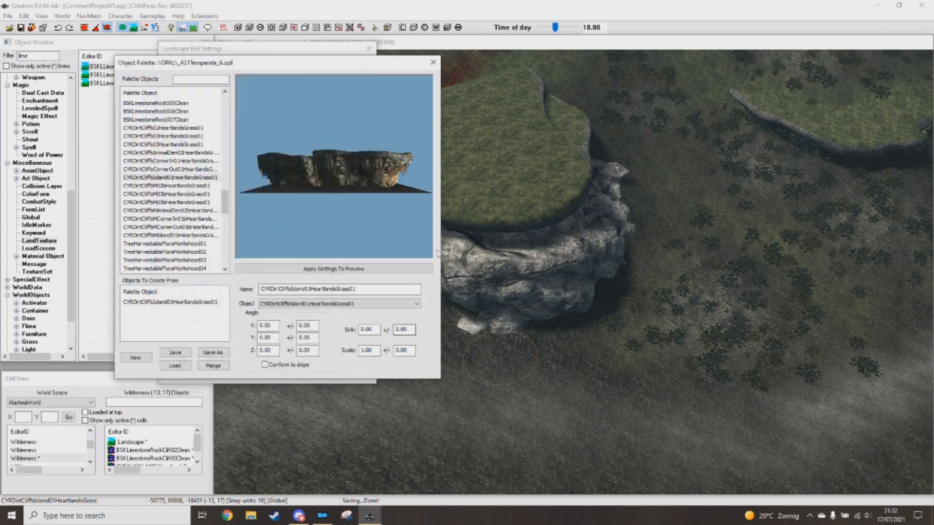
click(230, 53)
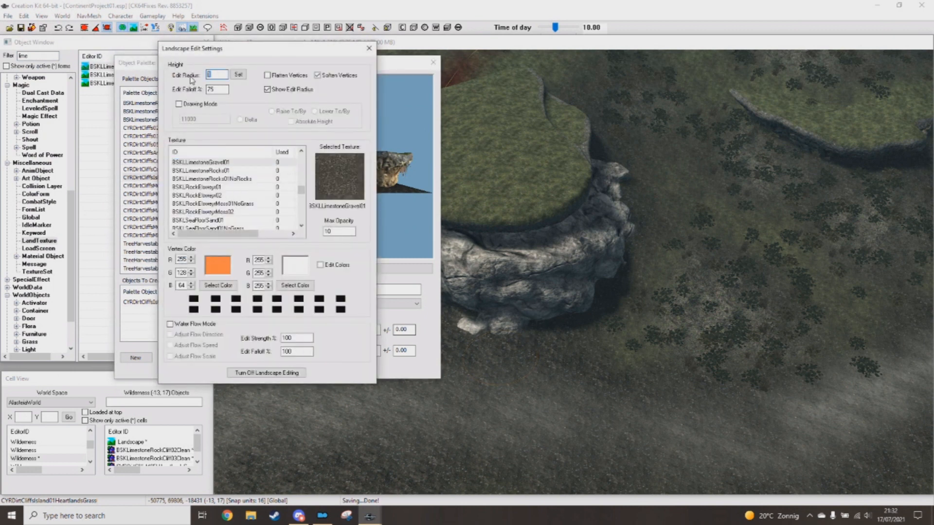
Step: Paint limestone gravel on the ground along the base of the large limestone cliff beside the path
click(407, 218)
mouse_move(549, 290)
right_down()
mouse_move(543, 315)
mouse_move(444, 311)
mouse_move(363, 271)
mouse_move(452, 320)
right_up()
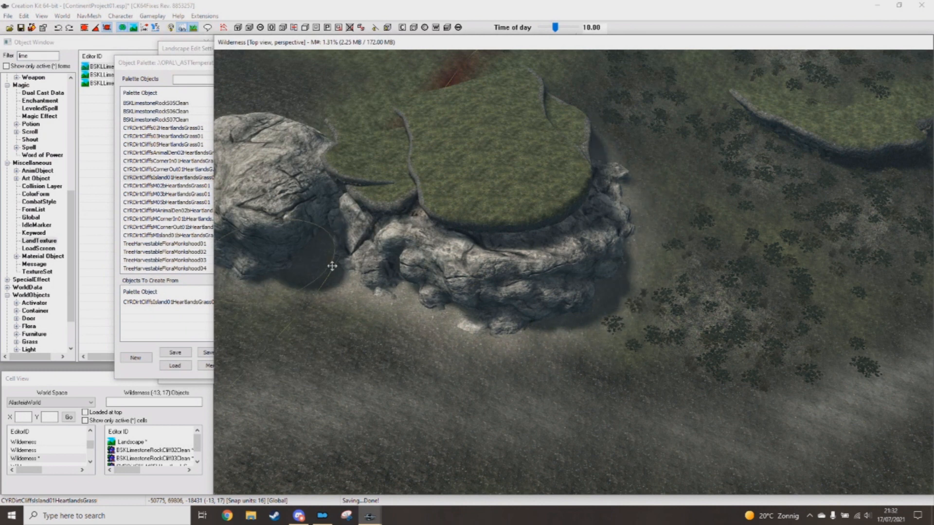
middle_drag(267, 263, 516, 264)
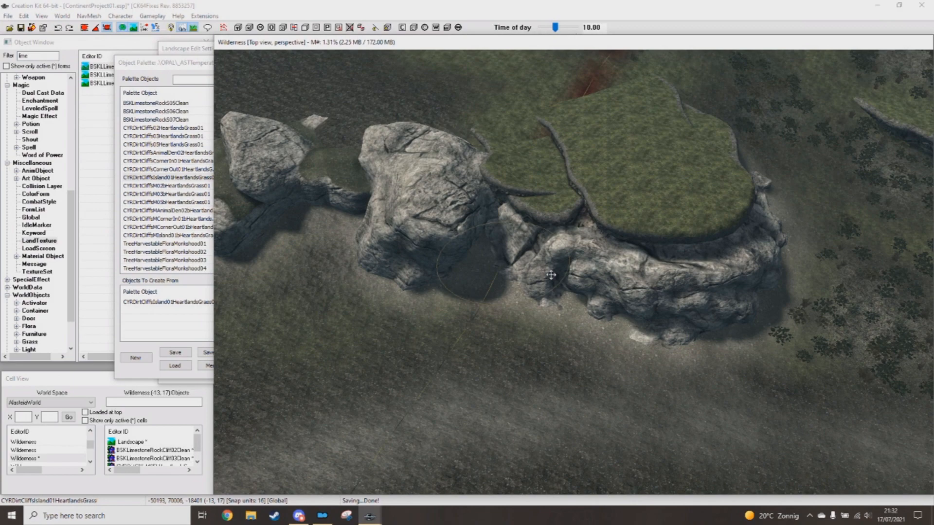
scroll(551, 275, up, 3)
shift+middle_drag(546, 306, 513, 282)
scroll(500, 314, up, 2)
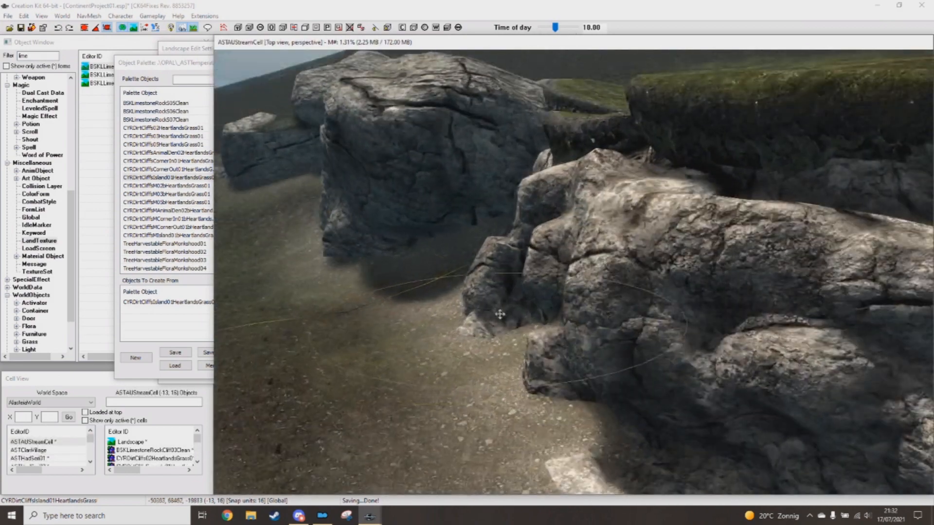
Step: Continue the limestone gravel along the foot of the neighbouring limestone cliffs and the moss-topped rock ledge
scroll(500, 314, down, 5)
shift+middle_drag(521, 309, 523, 341)
middle_drag(360, 209, 558, 289)
shift+middle_drag(421, 213, 471, 292)
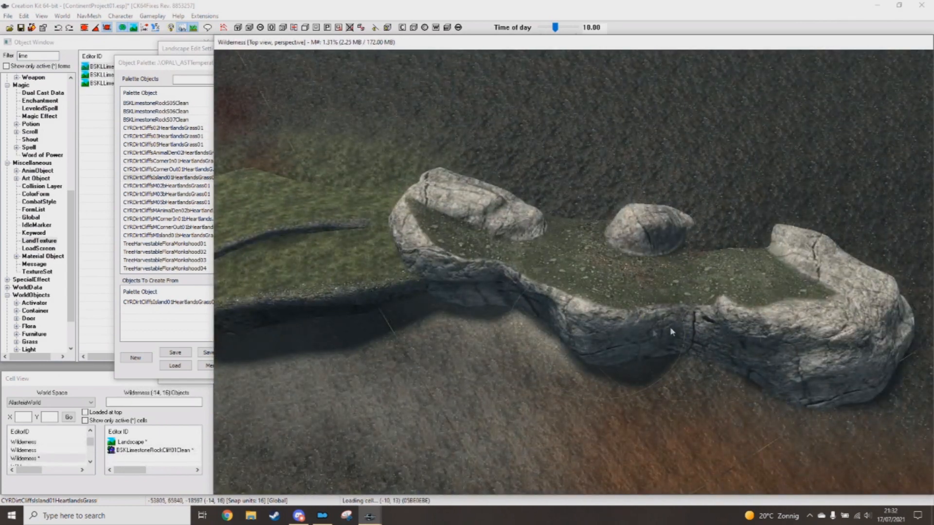
middle_drag(671, 330, 840, 375)
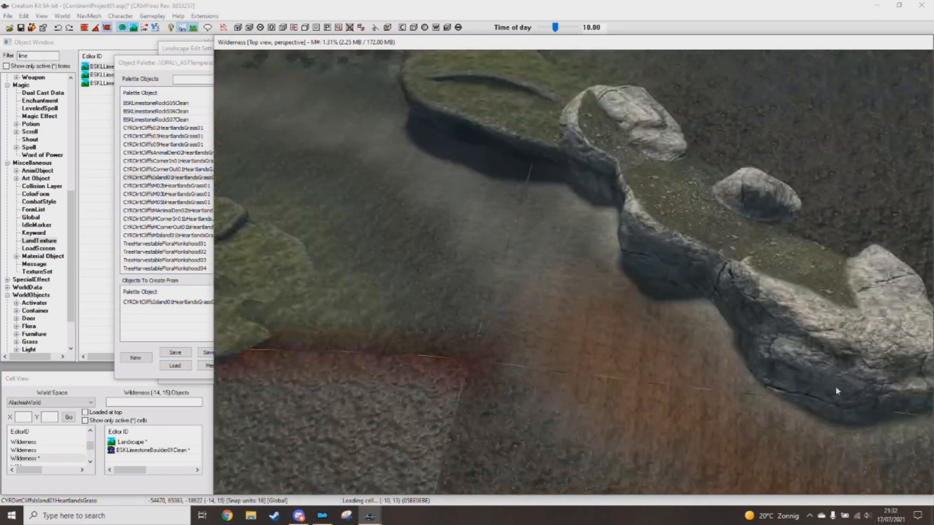
middle_drag(594, 218, 546, 210)
Step: Paint limestone gravel around the big rock mound and the boulder-topped ledges between the shack and the shore
mouse_move(515, 194)
right_down()
mouse_move(474, 187)
mouse_move(354, 218)
mouse_move(351, 280)
mouse_move(383, 328)
mouse_move(461, 396)
mouse_move(652, 379)
mouse_move(799, 390)
mouse_move(852, 347)
right_up()
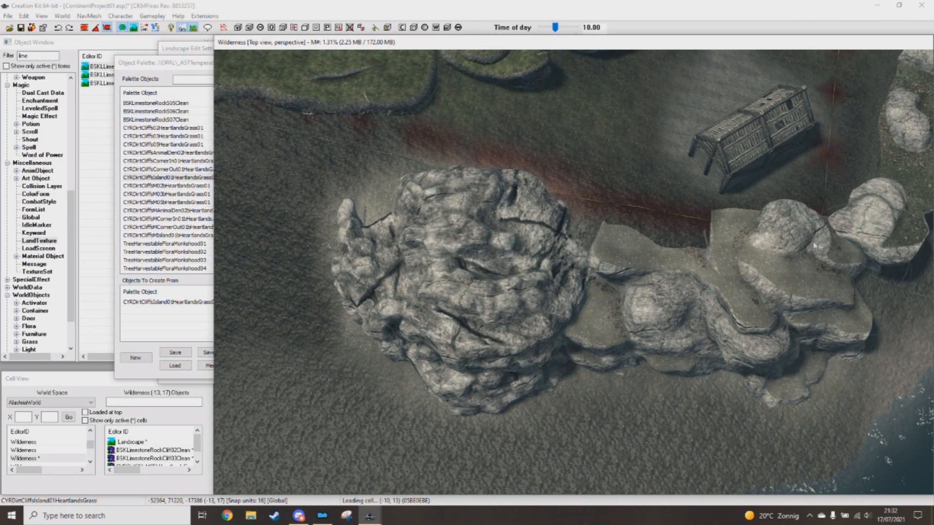
right_drag(720, 235, 518, 206)
right_drag(412, 175, 496, 162)
middle_drag(842, 297, 588, 356)
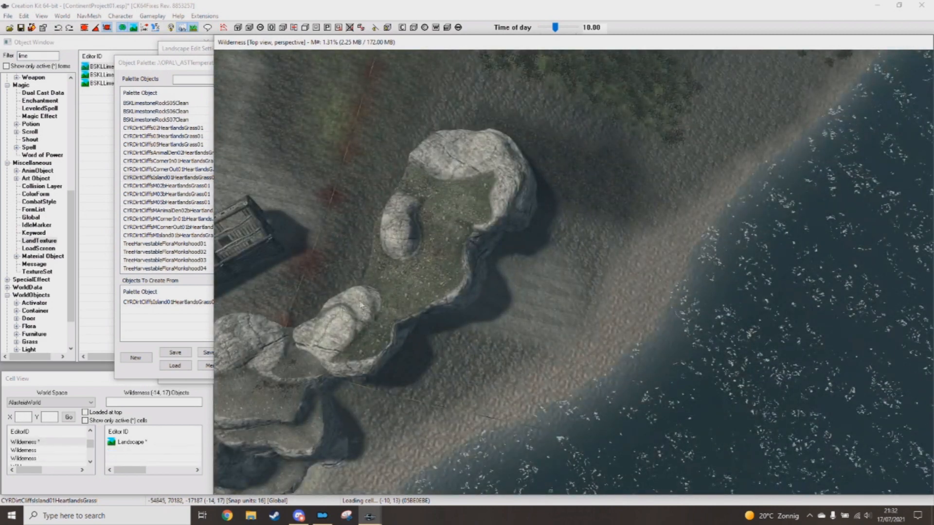
middle_drag(443, 327, 516, 362)
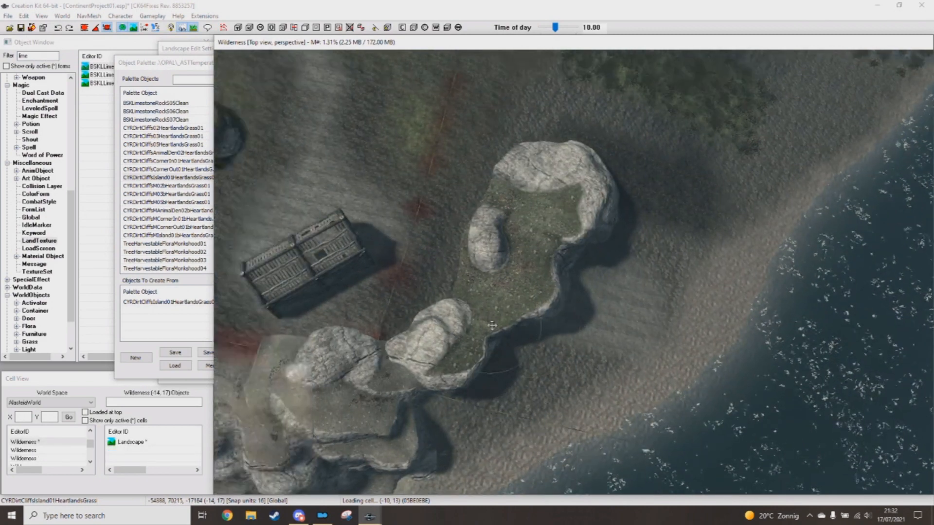
Step: Open the texture usage of Wilderness cell (-14, 16) and delete LAND_DEFAULT from Quad 1
key(q)
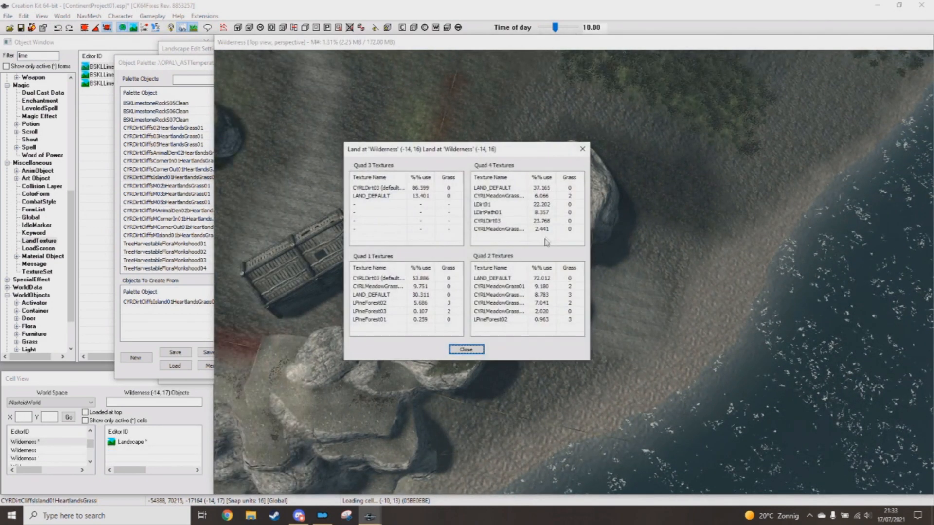
right_click(506, 189)
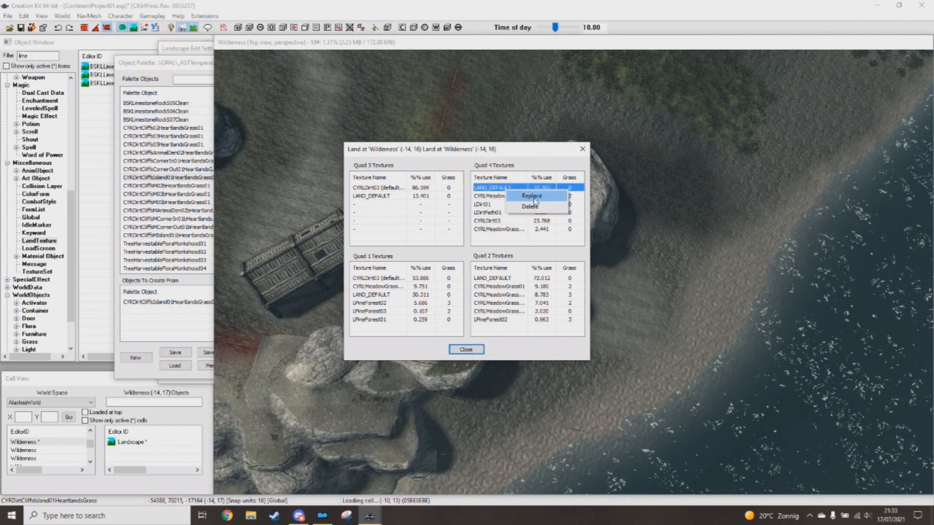
click(371, 196)
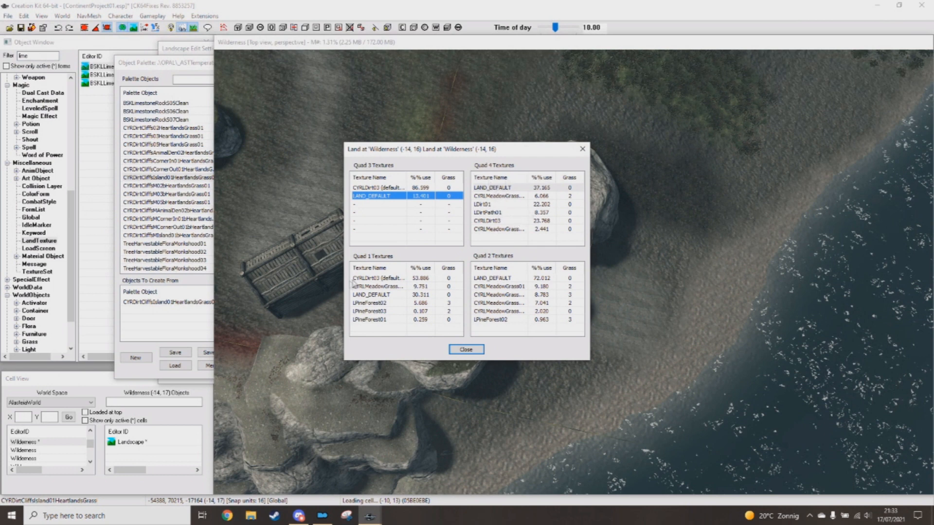
click(505, 197)
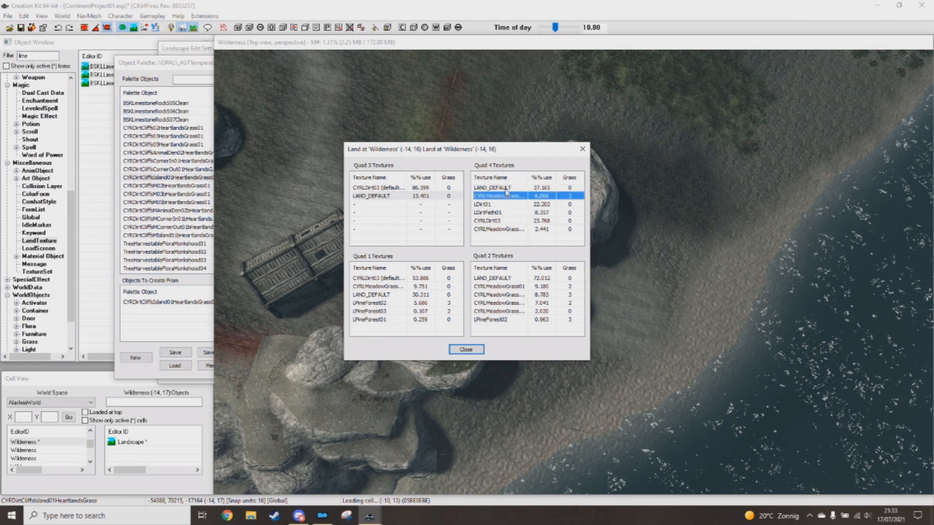
key(Up)
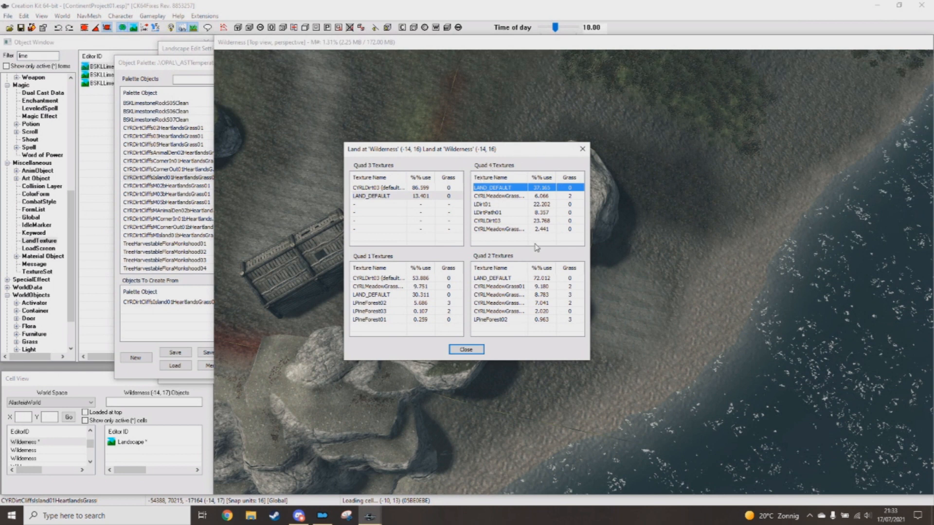
click(379, 295)
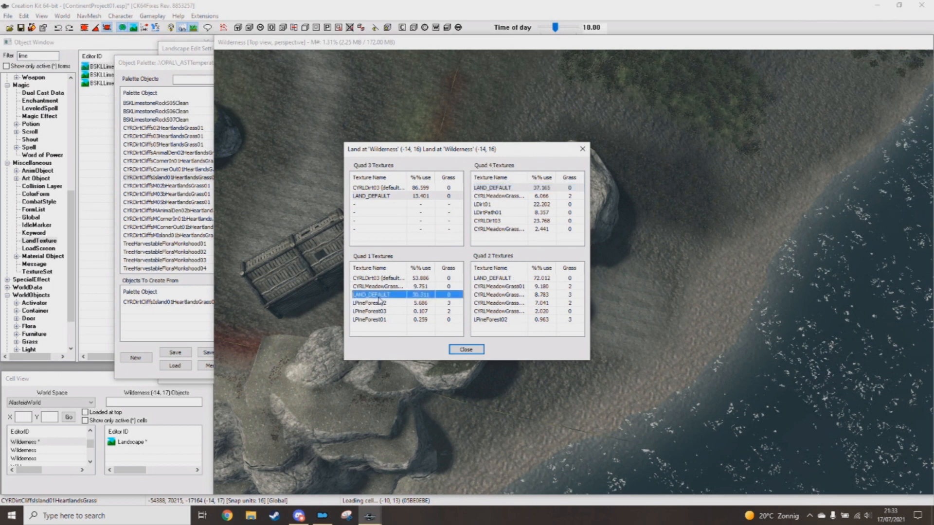
key(Delete)
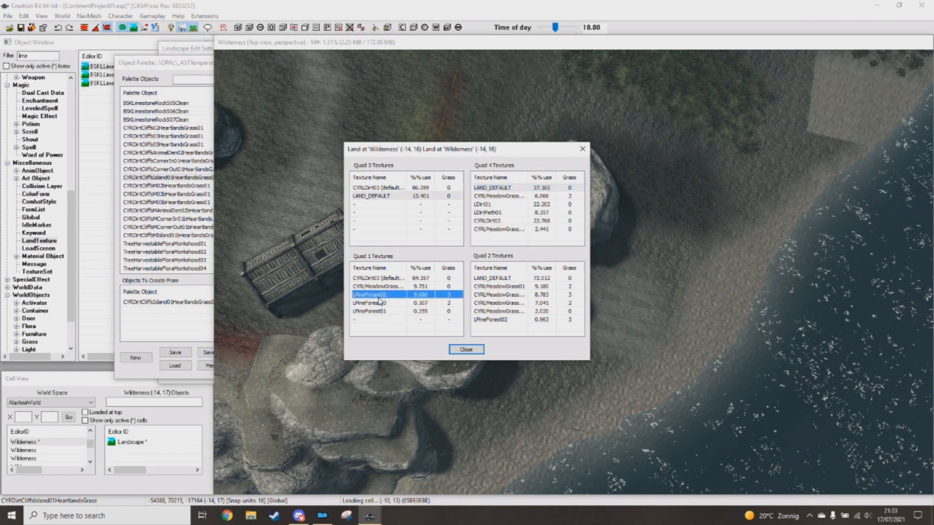
Step: Replace LAND_DEFAULT in Quad 2 with CYRLMeadowGrass01NoGrass, filtering the forms by "mead"
click(504, 279)
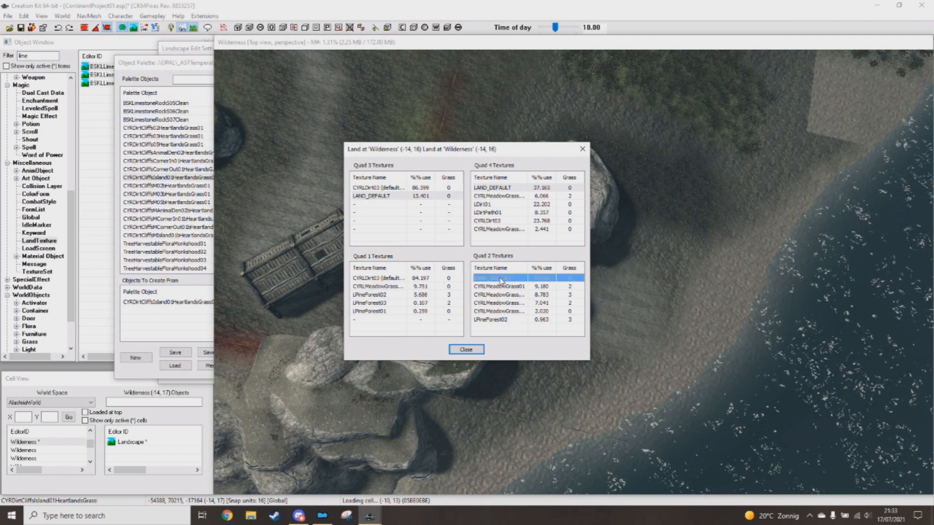
right_click(504, 281)
click(498, 188)
click(498, 188)
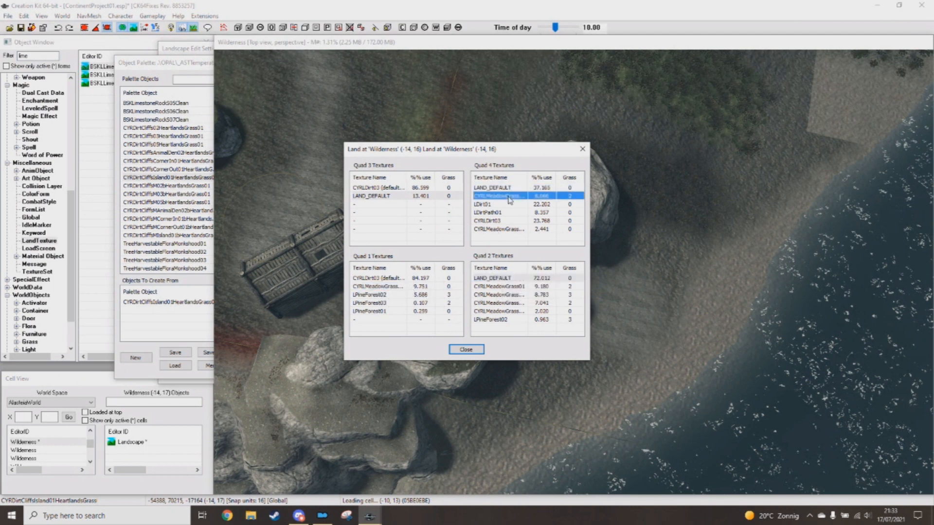
click(500, 281)
right_click(499, 281)
click(510, 284)
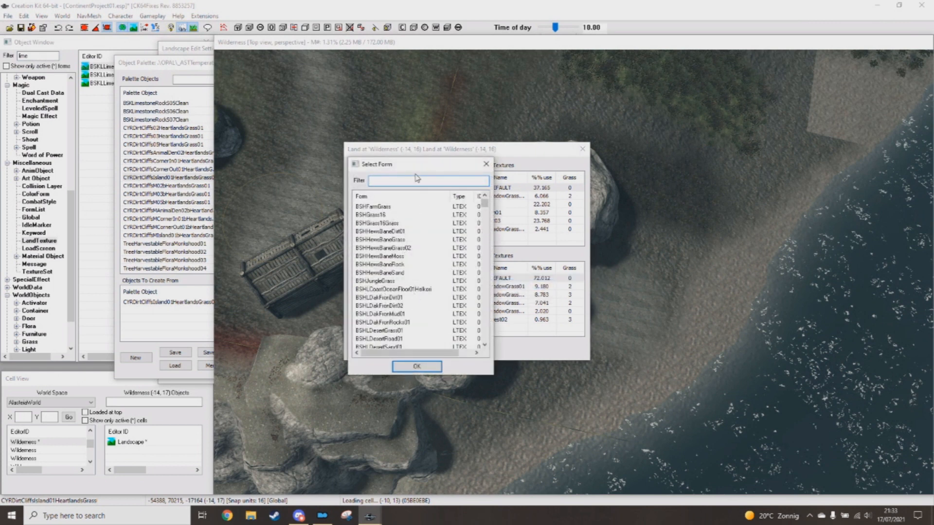
text(mead)
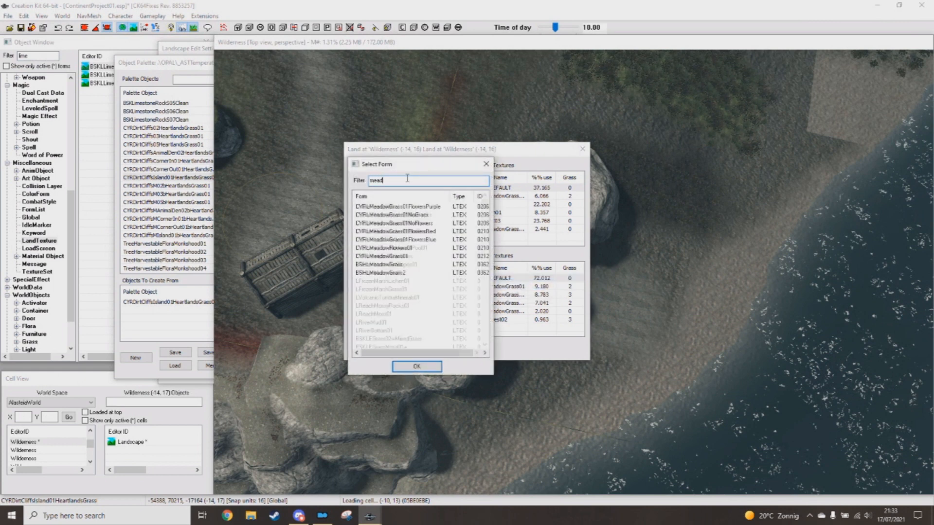
double_click(394, 214)
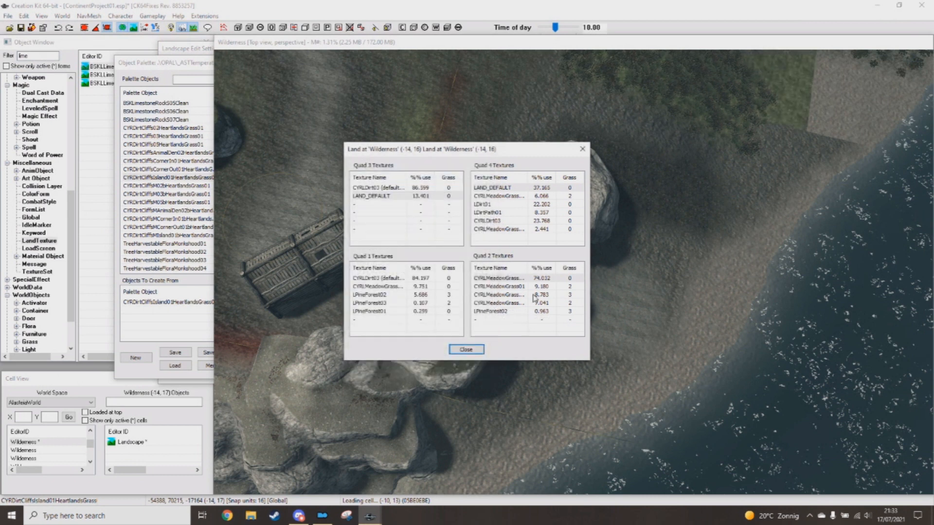
Step: Replace LAND_DEFAULT in Quad 4 with LDirt01, filtering the forms by "dirt", and close the texture usage window
right_click(502, 187)
click(519, 193)
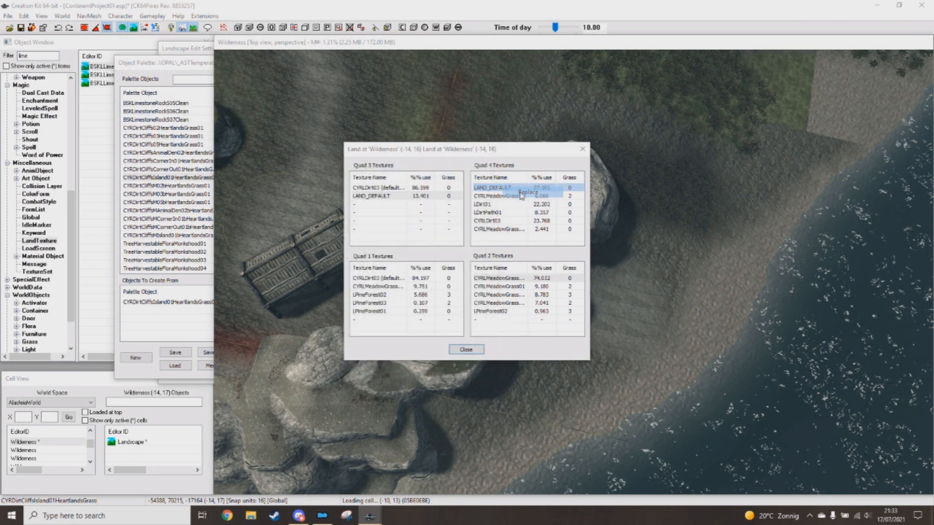
text(dirt)
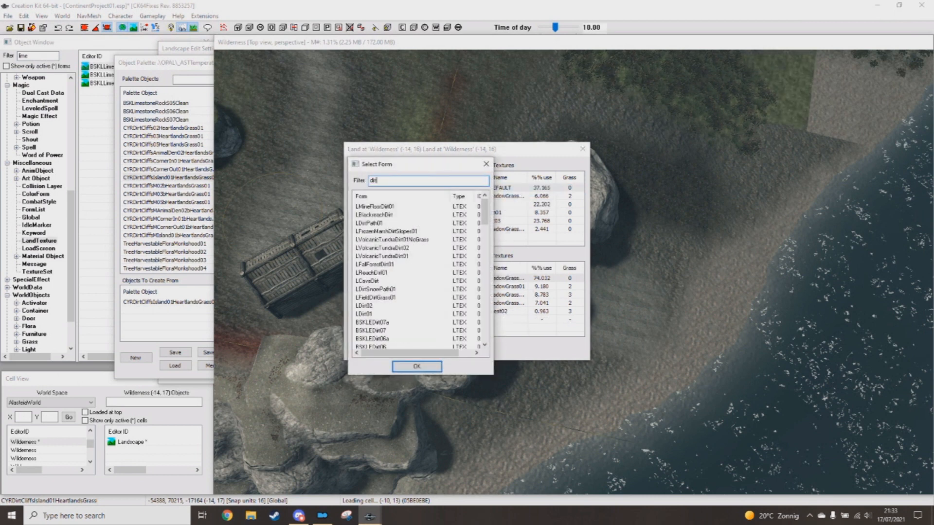
double_click(368, 313)
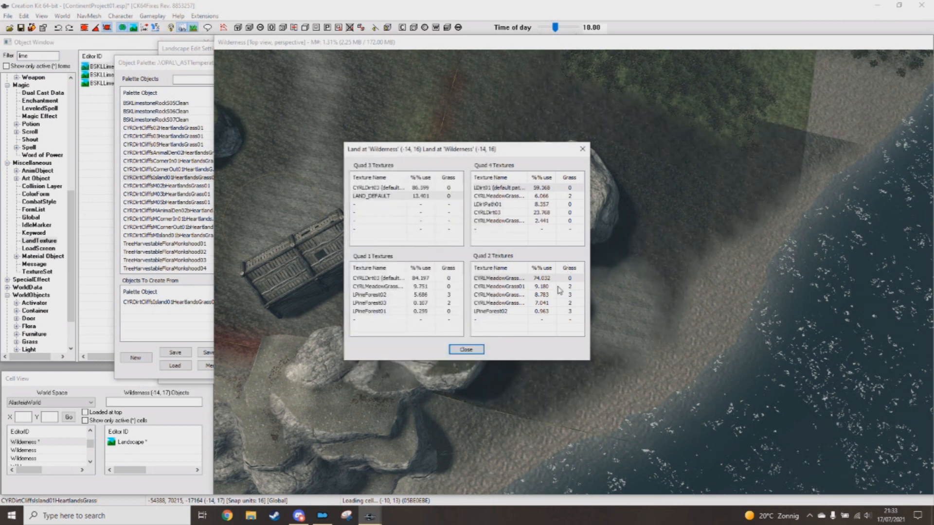
click(464, 354)
Step: Inspect the retextured ground between the shack, the grassy cliffs and the shoreline, and save the plugin
middle_drag(647, 210, 521, 329)
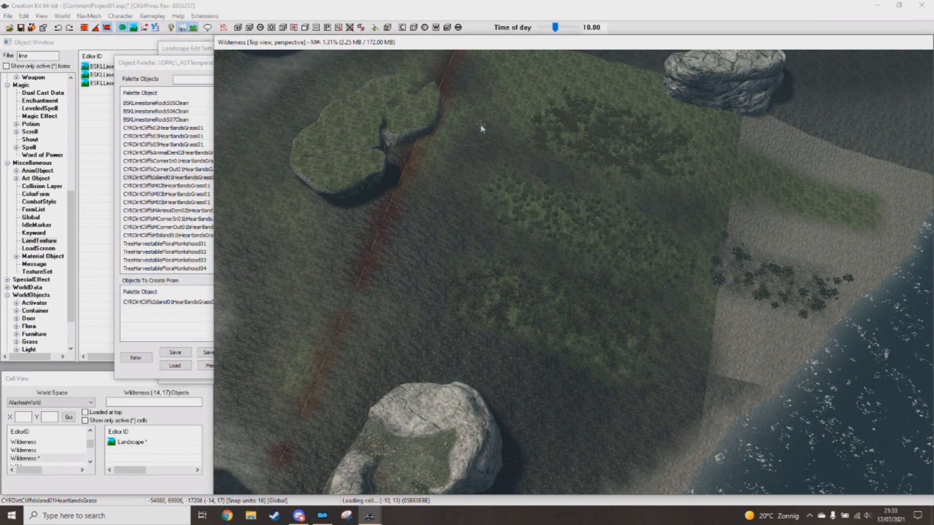
middle_drag(568, 231, 660, 320)
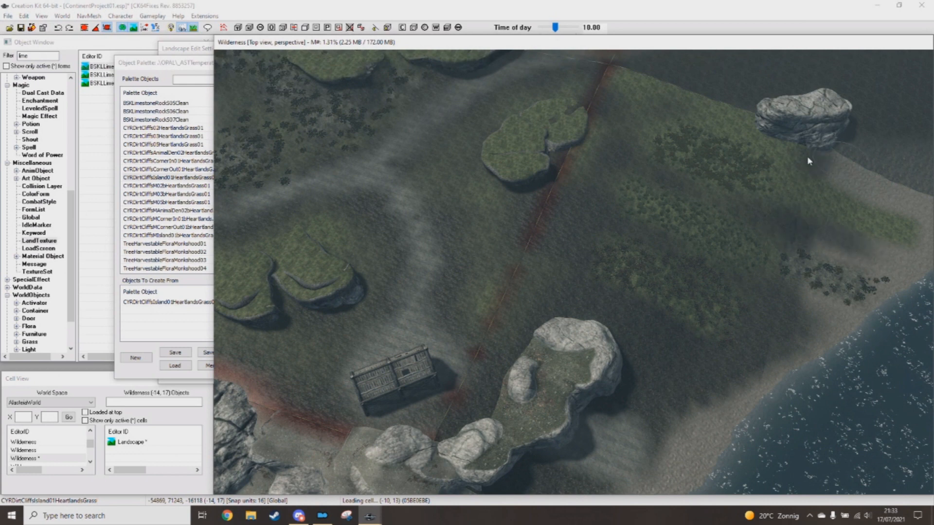
middle_drag(802, 270, 765, 198)
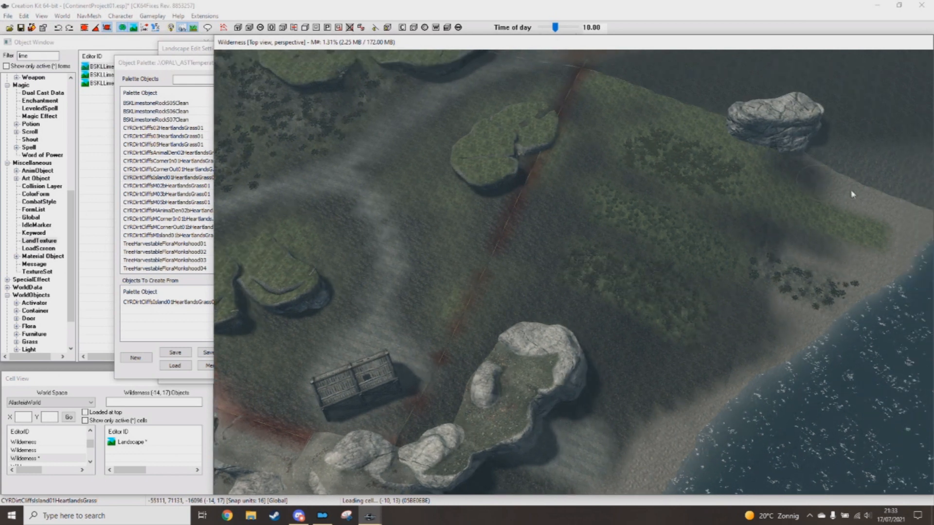
middle_drag(585, 286, 593, 309)
scroll(592, 309, up, 2)
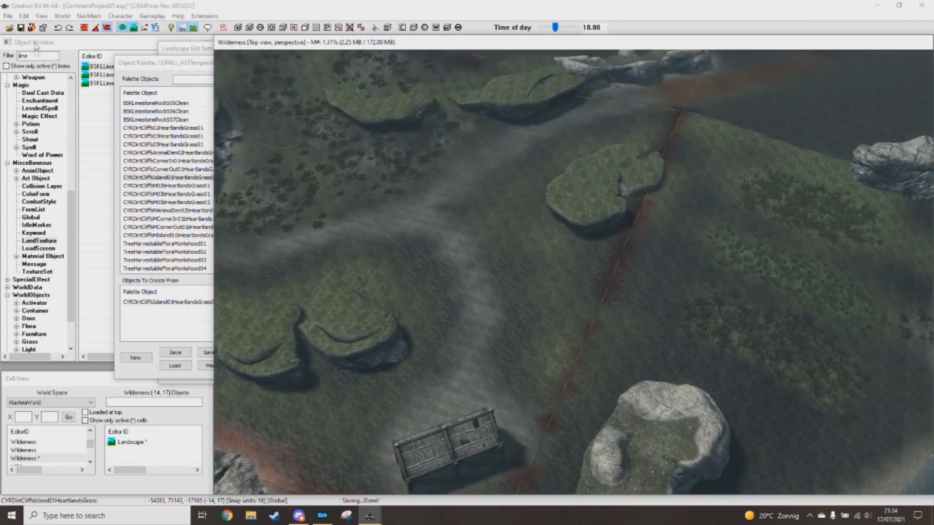
scroll(808, 285, up, 2)
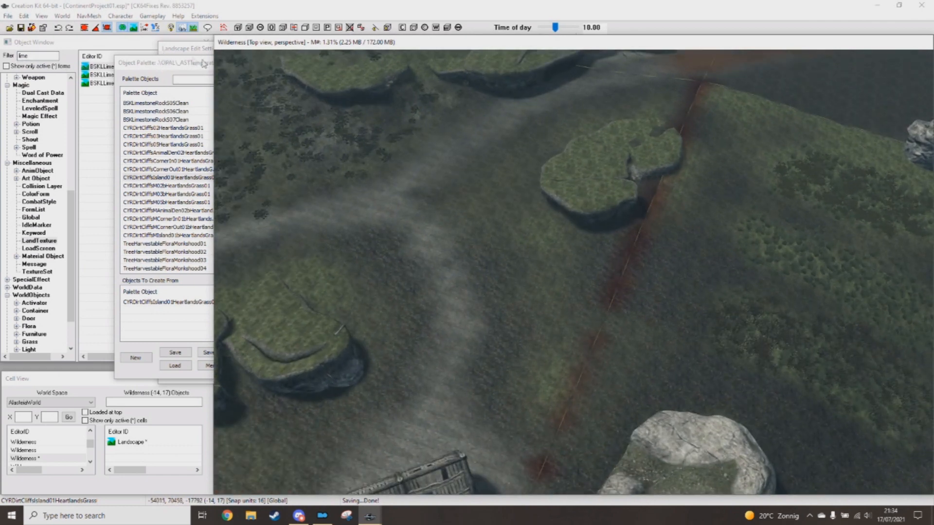
Step: Paint a CYRLMeadowGrass texture on the ground beside the path near the grassy cliff, and check the ASTAUStreamCell texture usage
click(188, 51)
click(496, 238)
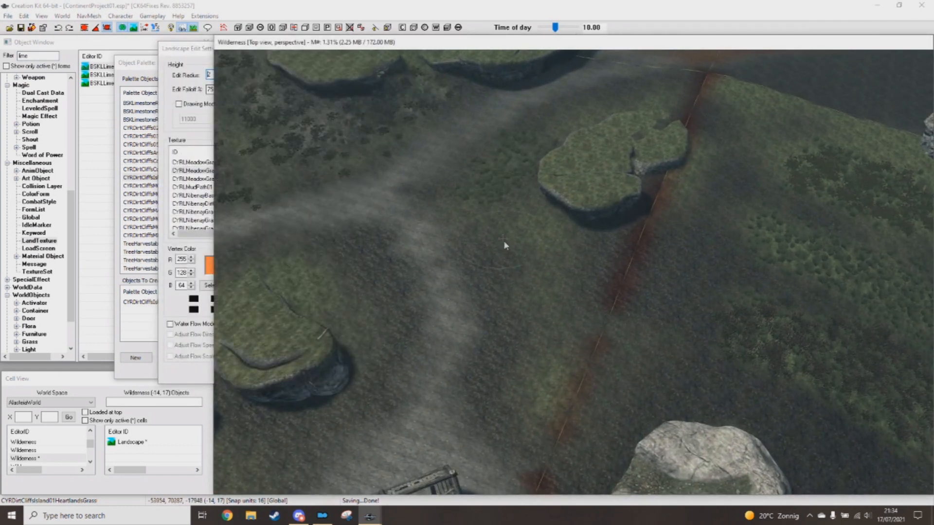
scroll(556, 386, up, 2)
right_click(481, 279)
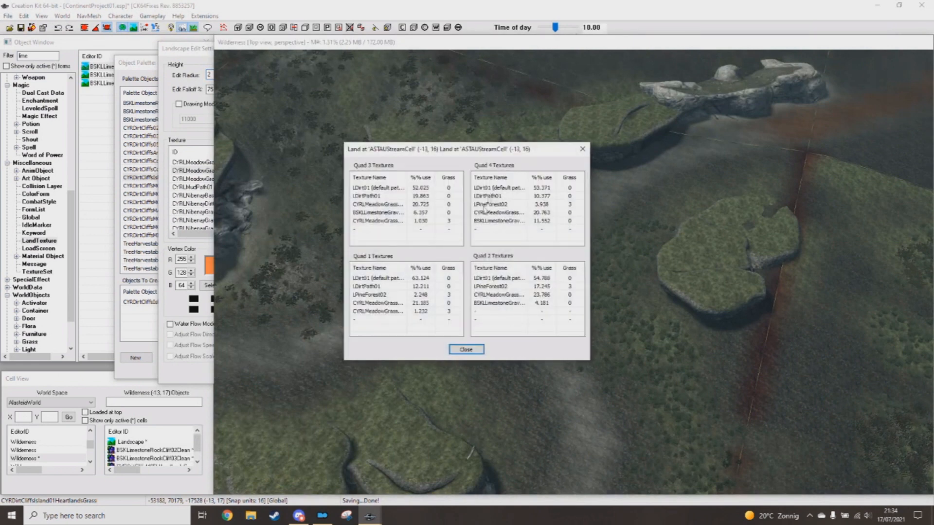
click(466, 349)
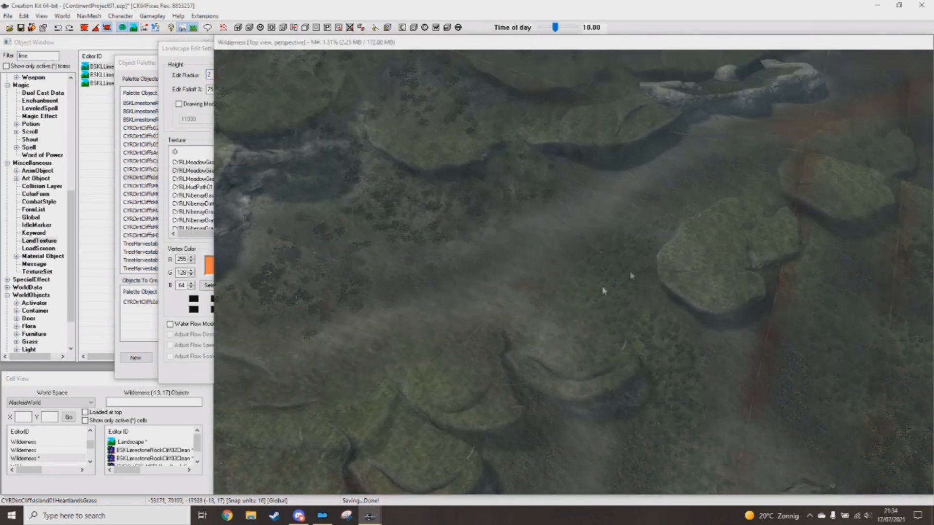
Step: Extend the meadow grass along the strip between the path and the row of grassy cliffs
scroll(633, 252, up, 2)
drag(525, 250, 279, 256)
scroll(280, 256, down, 3)
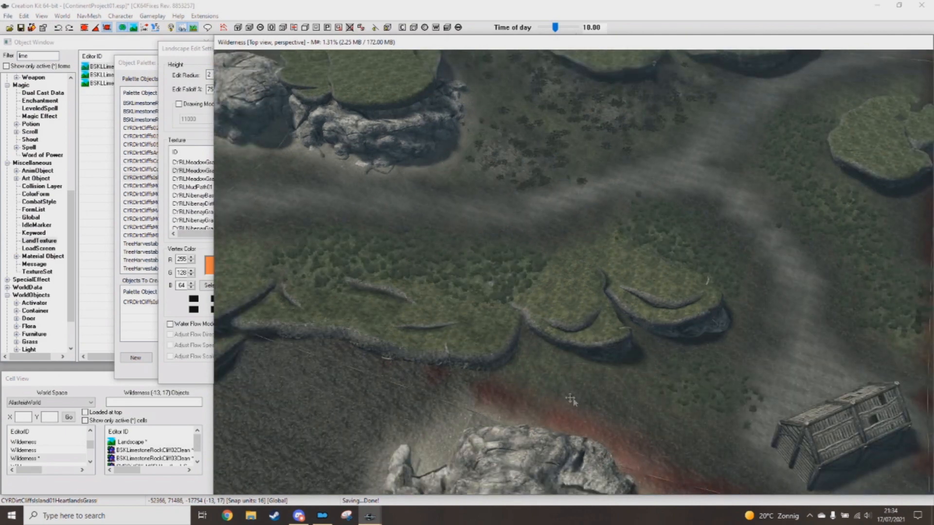
Step: Set the landscape edit radius to 1 and paint grass texture on the bare slope between the limestone cliff and the grassy ledges
click(209, 76)
middle_drag(608, 362, 566, 350)
middle_drag(712, 193, 445, 175)
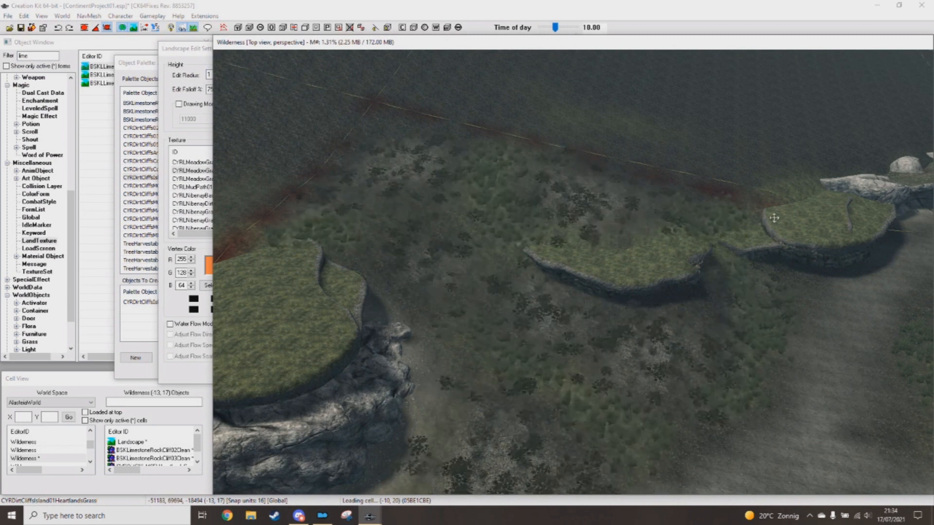
middle_drag(525, 340, 695, 209)
middle_drag(590, 122, 570, 226)
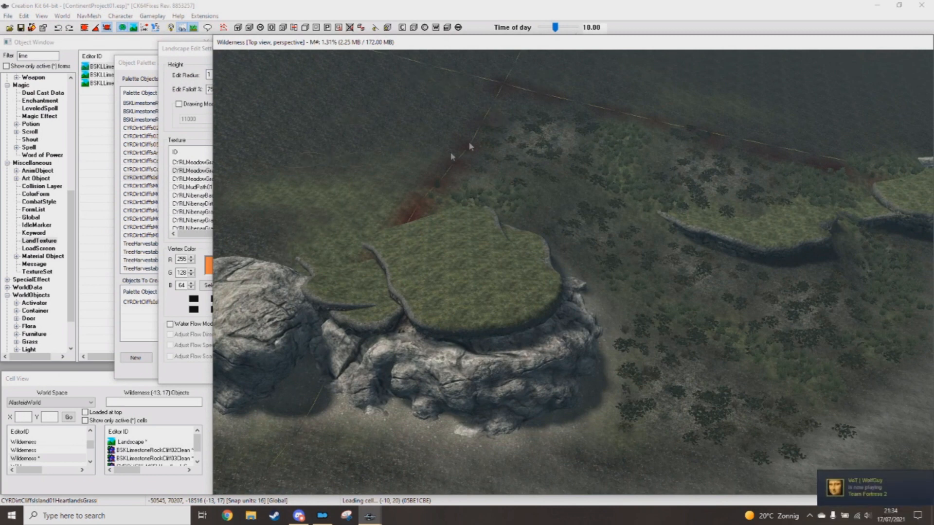
Step: Paint grass texture over the ground around the limestone cliff and along the nearby cell border
shift+middle_drag(596, 250, 620, 363)
shift+middle_drag(659, 308, 456, 247)
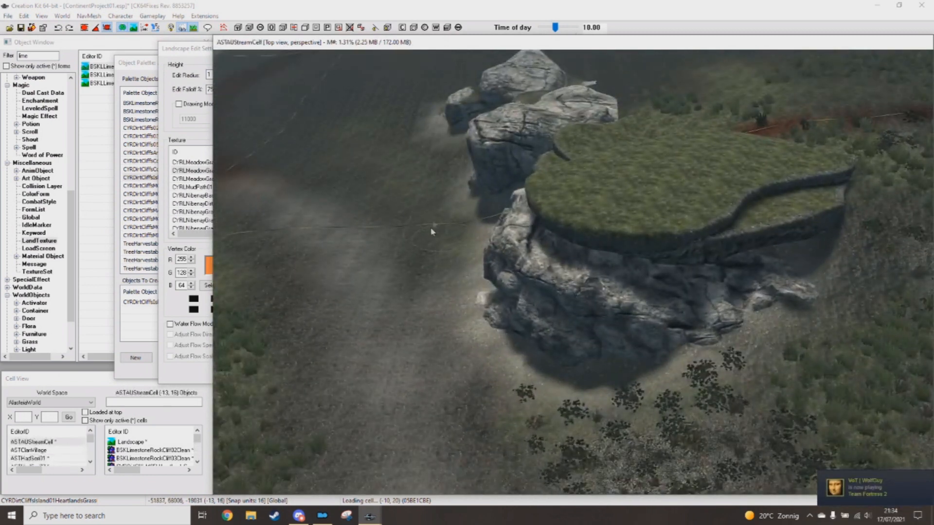
shift+middle_drag(361, 161, 420, 143)
shift+middle_drag(518, 156, 547, 317)
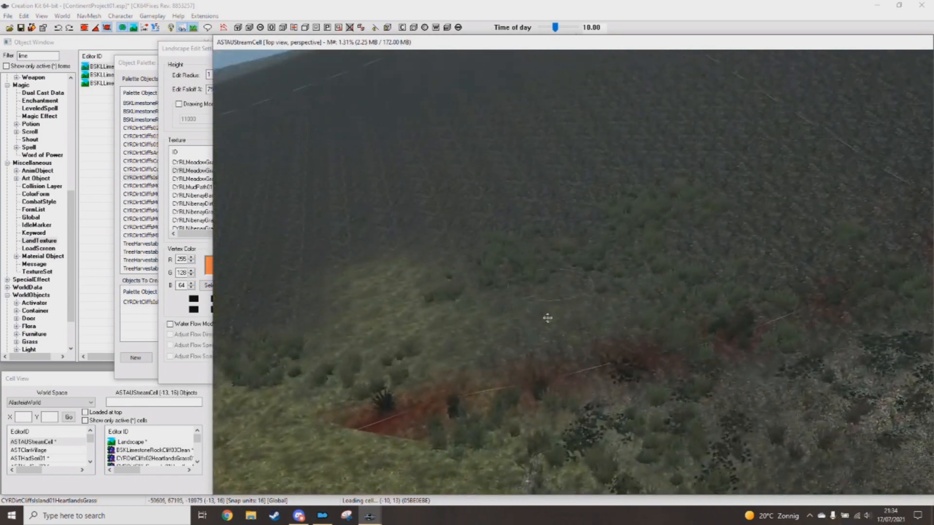
shift+middle_drag(378, 274, 367, 170)
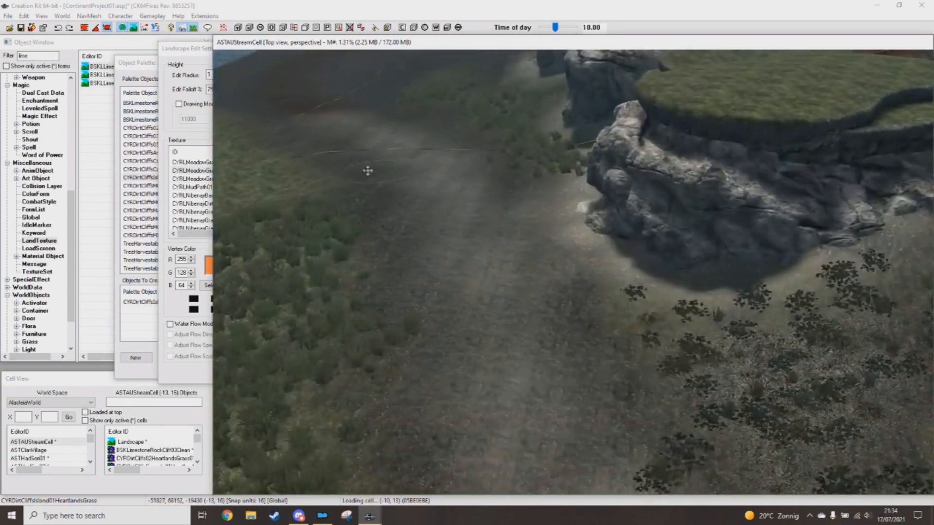
Step: Paint grass texture along both edges of the dirt path passing the limestone cliff
click(611, 298)
scroll(688, 401, up, 5)
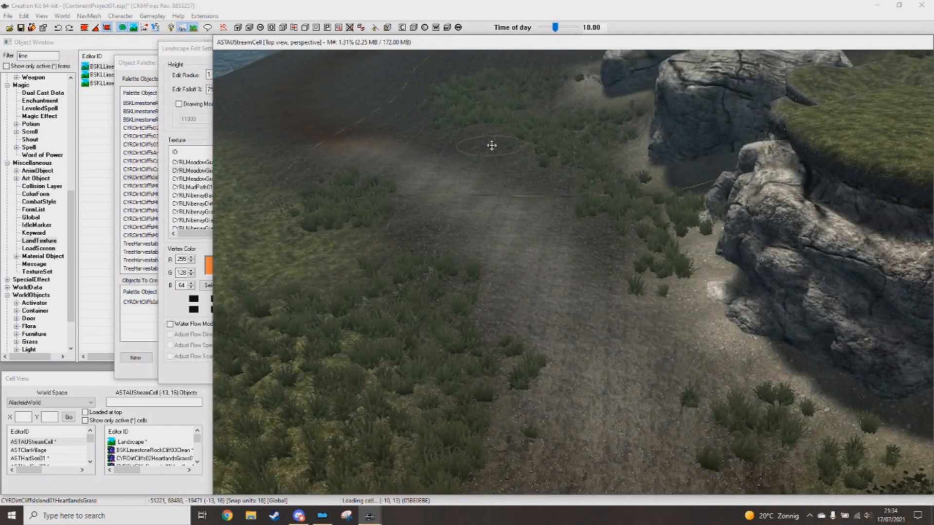
shift+middle_drag(488, 143, 485, 118)
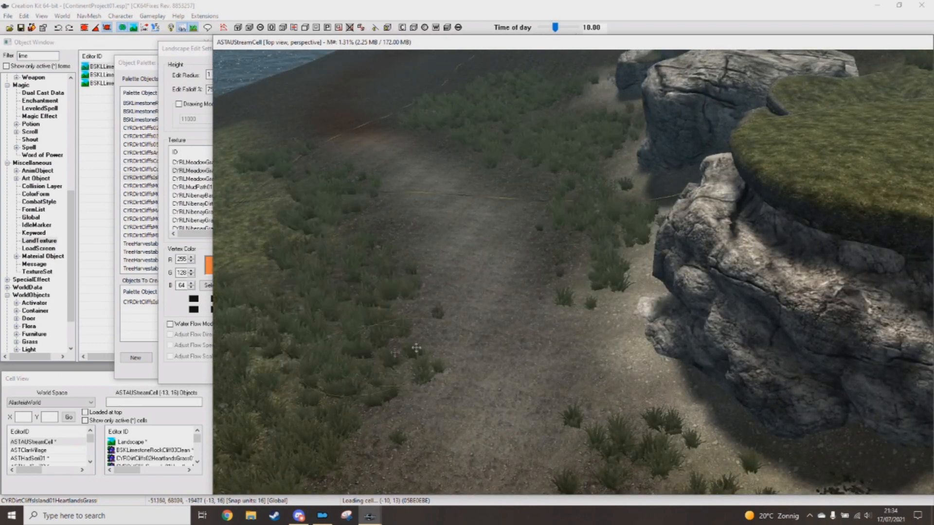
scroll(493, 279, down, 5)
shift+middle_drag(475, 363, 729, 323)
scroll(728, 323, up, 5)
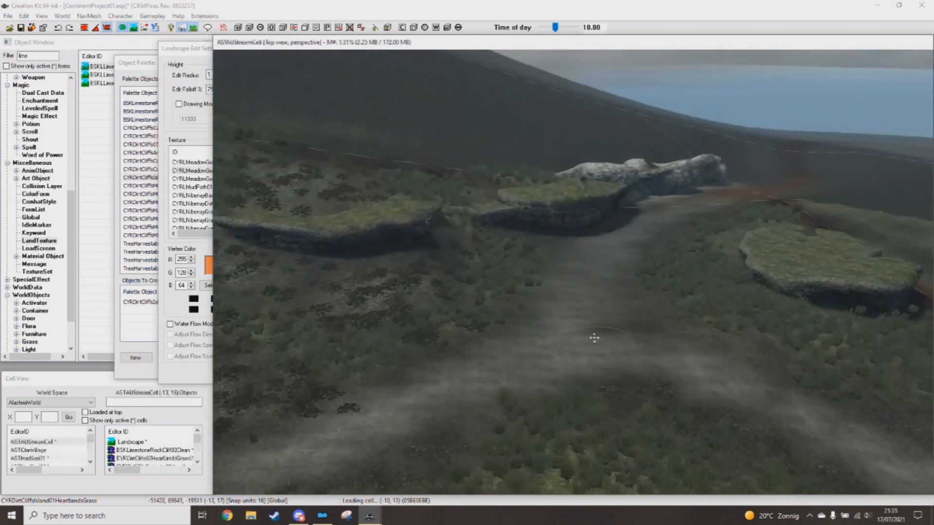
Step: Paint grass texture beside the bend in the dirt path and across the slope below the isolated grassy ledge
middle_drag(473, 218, 548, 251)
scroll(548, 251, down, 2)
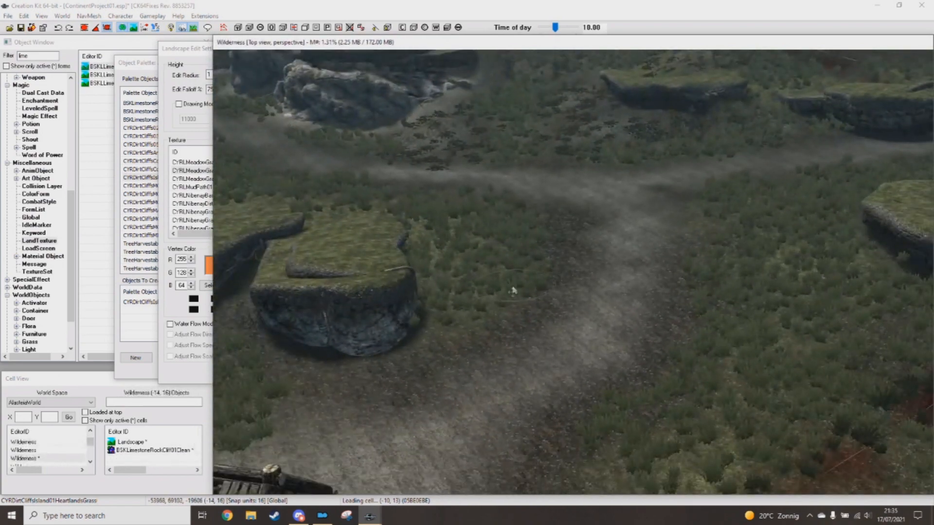
shift+middle_drag(698, 322, 614, 392)
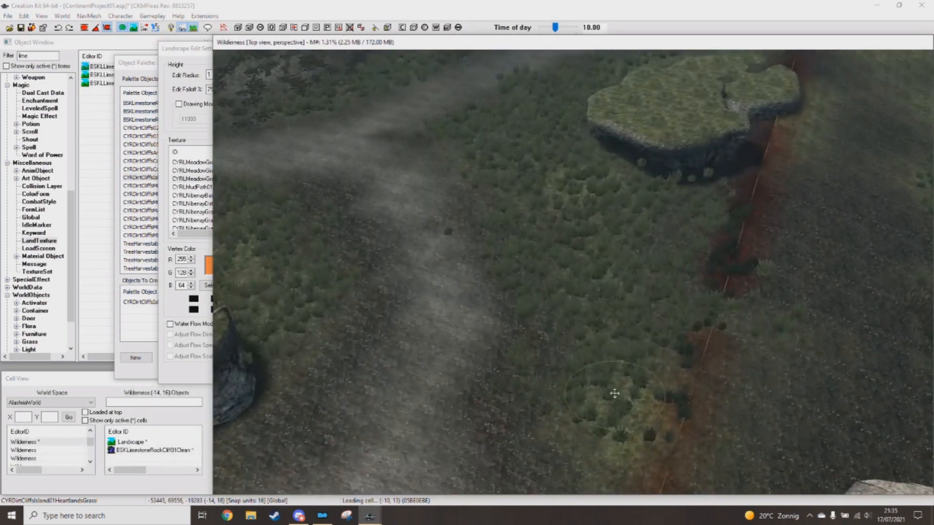
shift+middle_drag(587, 250, 577, 229)
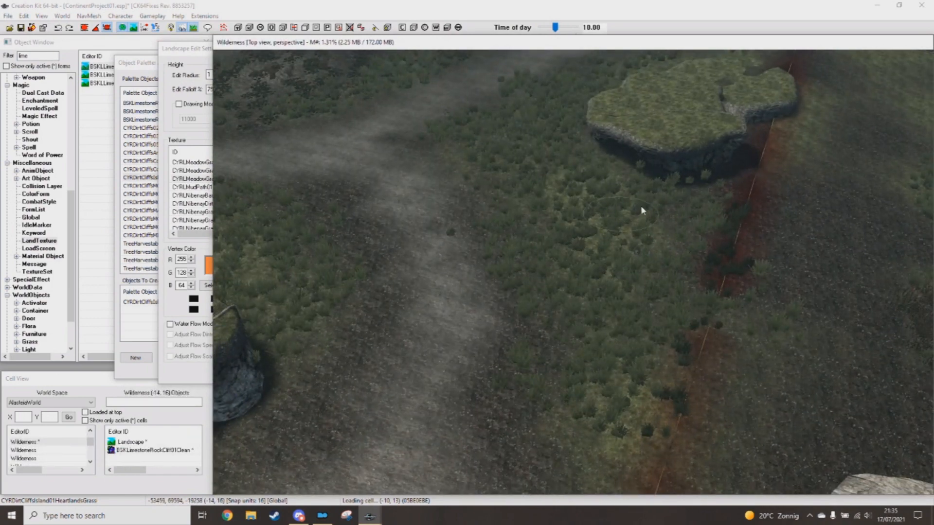
shift+middle_drag(636, 261, 563, 191)
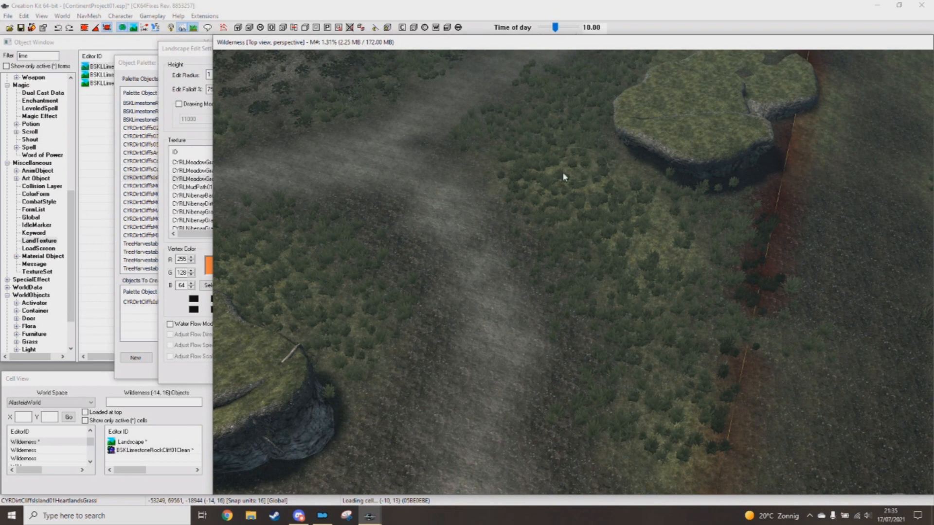
shift+middle_drag(513, 177, 487, 303)
Step: Fill in grass texture around the isolated ledge and between the dirt path and the tops of the dirt cliffs
middle_drag(694, 265, 626, 304)
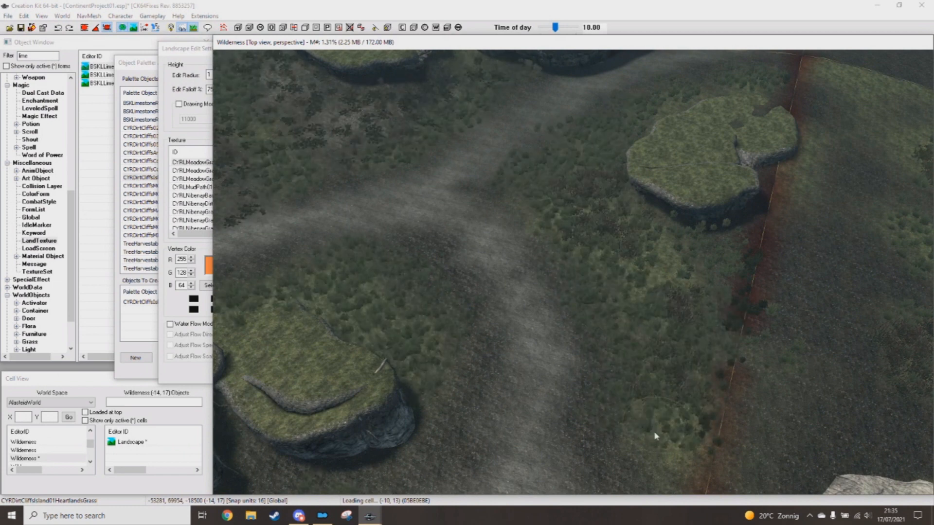
middle_drag(508, 309, 564, 435)
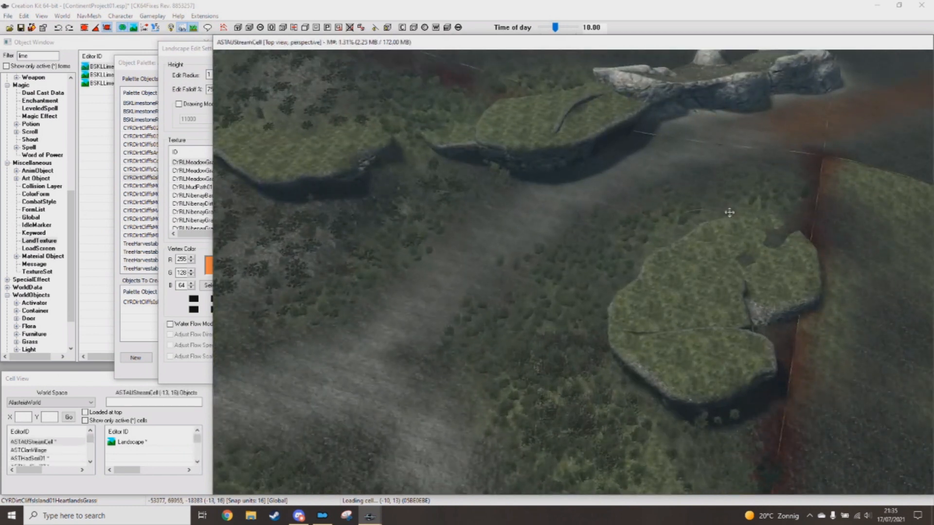
middle_drag(561, 401, 860, 328)
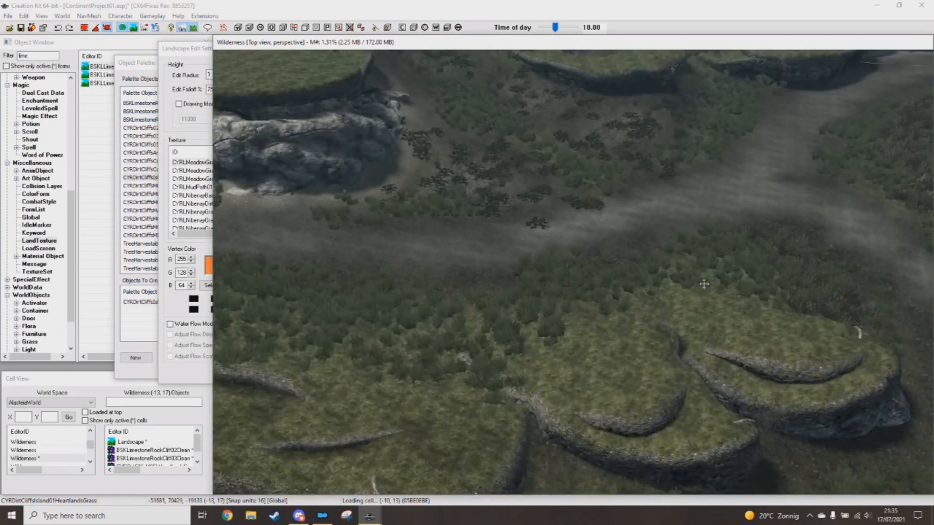
middle_drag(470, 363, 575, 355)
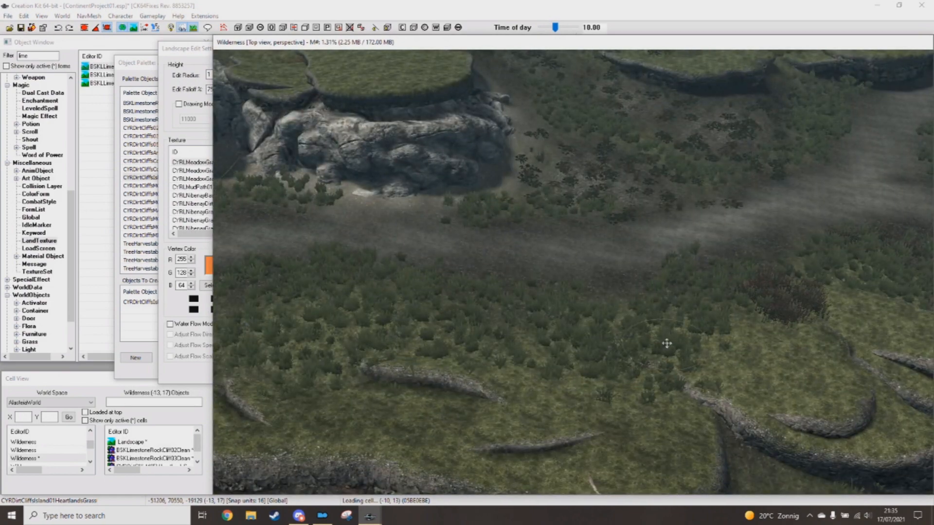
middle_drag(667, 344, 576, 282)
middle_drag(631, 290, 607, 287)
middle_drag(561, 219, 554, 246)
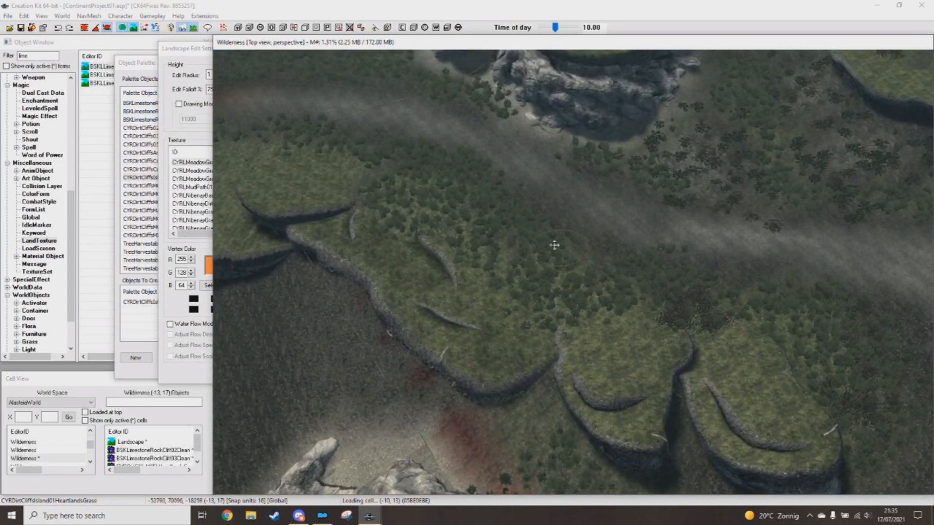
Step: Examine the landscape texture usage per quad for the cell, including the texture names and grass values
key(i)
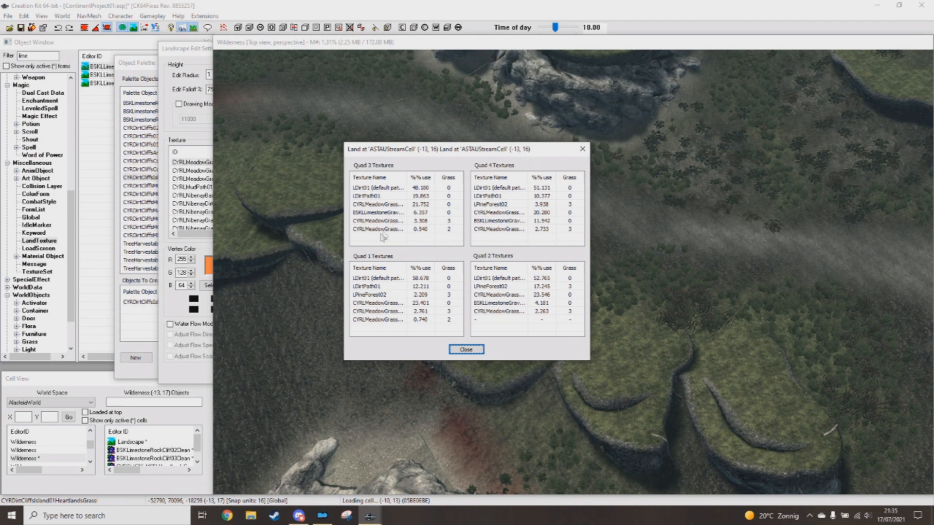
drag(409, 179, 455, 181)
drag(526, 176, 558, 175)
Step: Paint grass texture on the ground between the dirt cliffs, the large limestone rock and the wooden shed
middle_drag(473, 335, 619, 295)
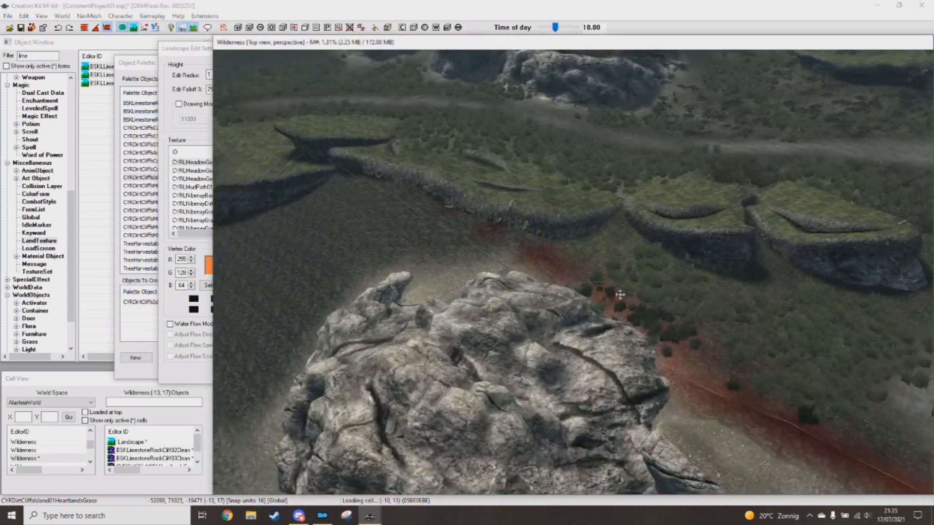
shift+middle_drag(586, 269, 669, 262)
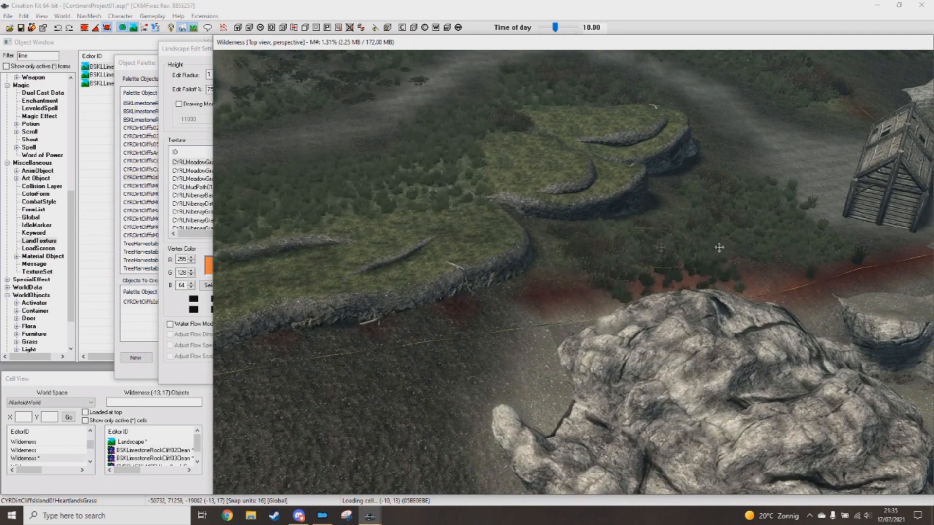
shift+middle_drag(804, 263, 696, 298)
shift+middle_drag(564, 249, 627, 275)
shift+middle_drag(483, 296, 489, 374)
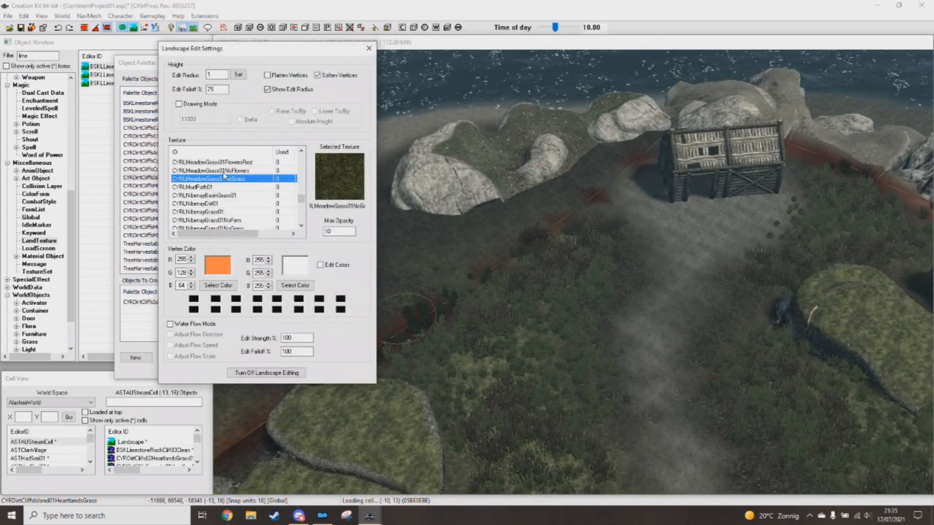
Step: Choose the CYRLMeadowGrass01NoFlowers landscape texture and paint it on the bare slope near the shoreline rocks
scroll(233, 185, up, 1)
click(231, 196)
middle_drag(521, 252, 579, 255)
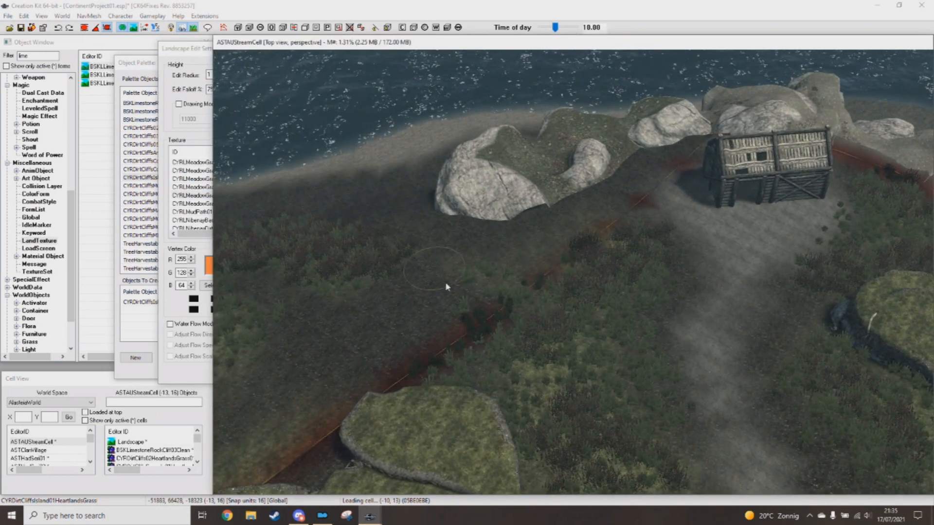
scroll(486, 277, up, 5)
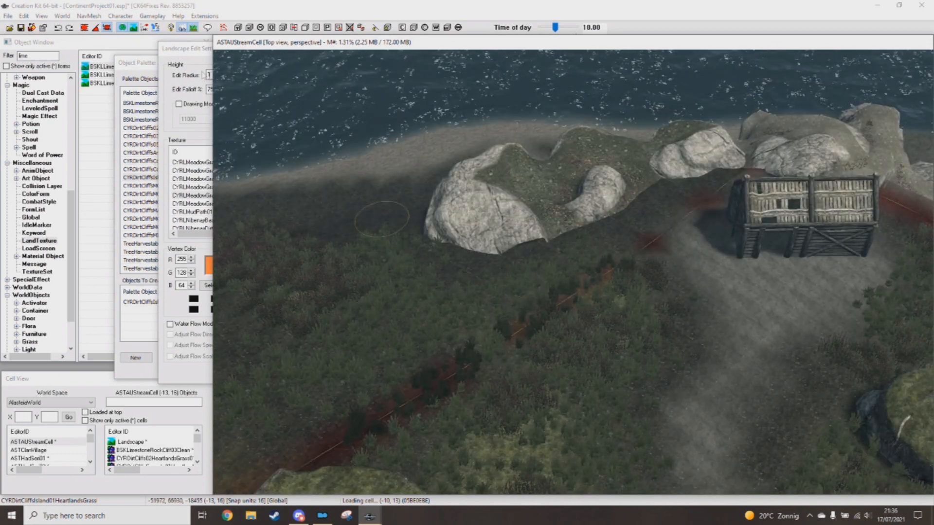
Step: Set the landscape edit radius to 3 and cover the remaining bare ground around the shed and coastal slope with grass
click(180, 80)
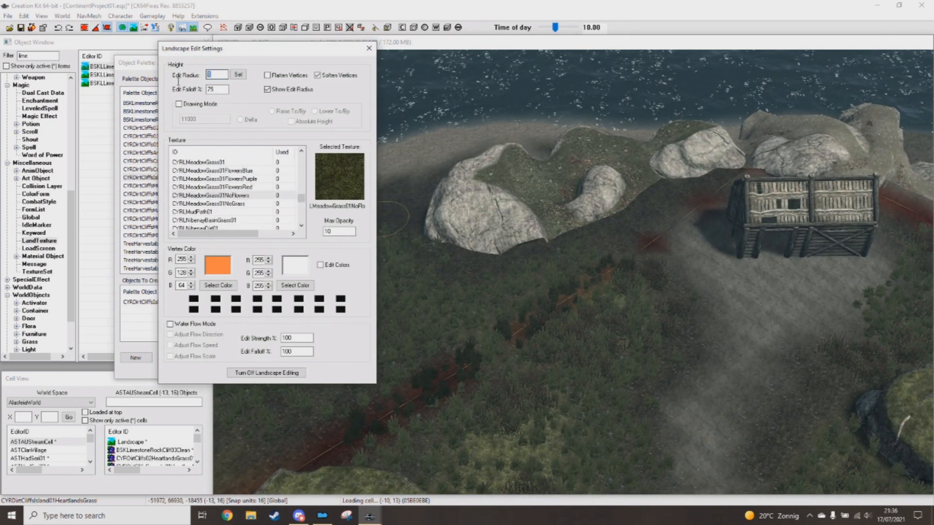
click(317, 77)
scroll(523, 238, up, 2)
drag(524, 238, 513, 243)
key(shift)
key(shift)
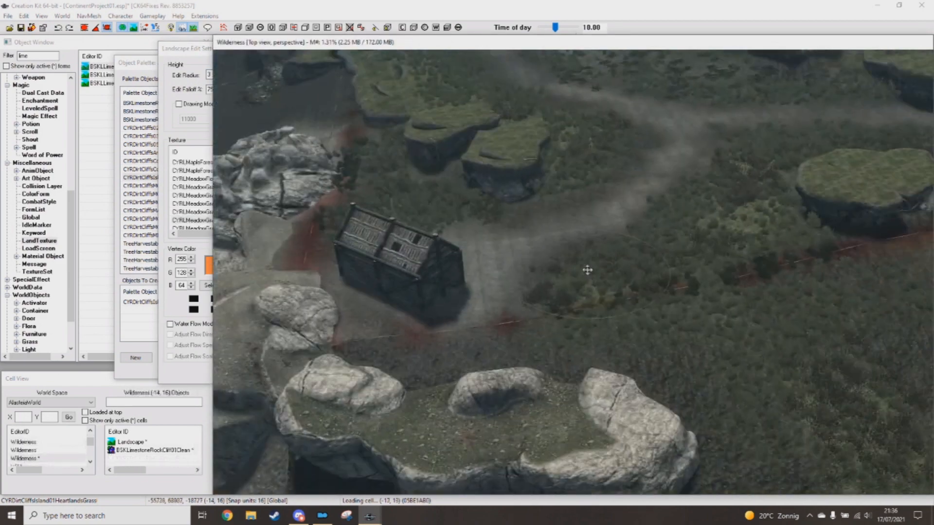
key(shift)
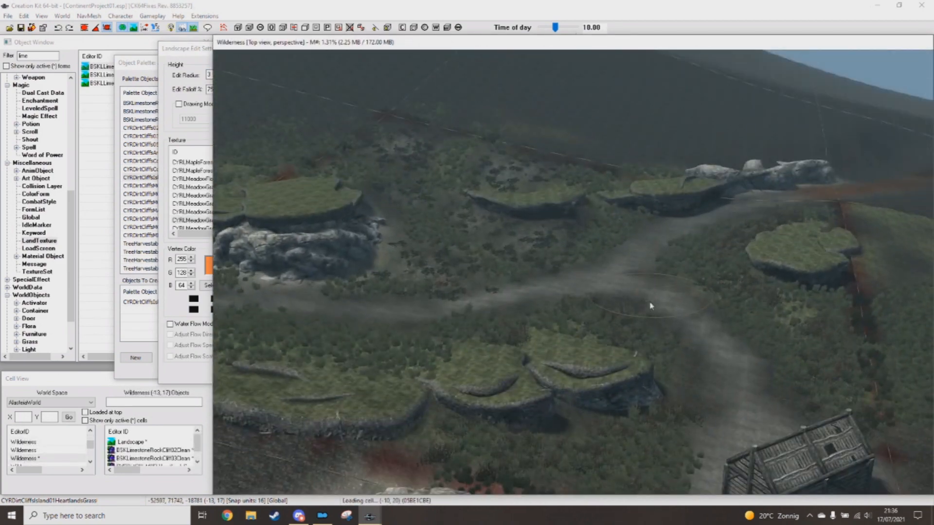
key(shift)
Step: Bring up the Object Palette and move it aside to uncover more of the landscape view
click(138, 69)
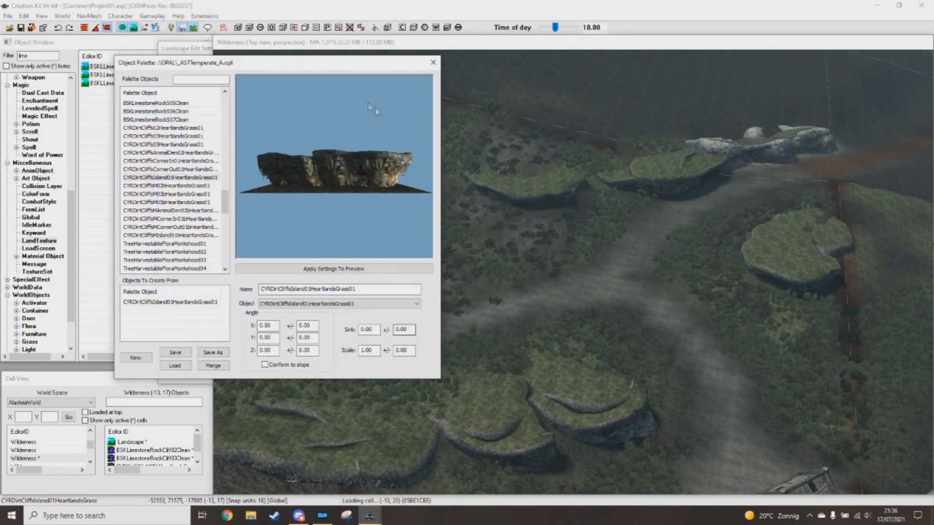
click(173, 49)
click(371, 61)
drag(371, 61, 294, 48)
middle_drag(518, 234, 563, 301)
click(154, 192)
Step: Select the palette objects from TreeUppergrowthAspenGreen01 through TreeUppergrowthMaple05 as the objects to create from
scroll(153, 193, down, 10)
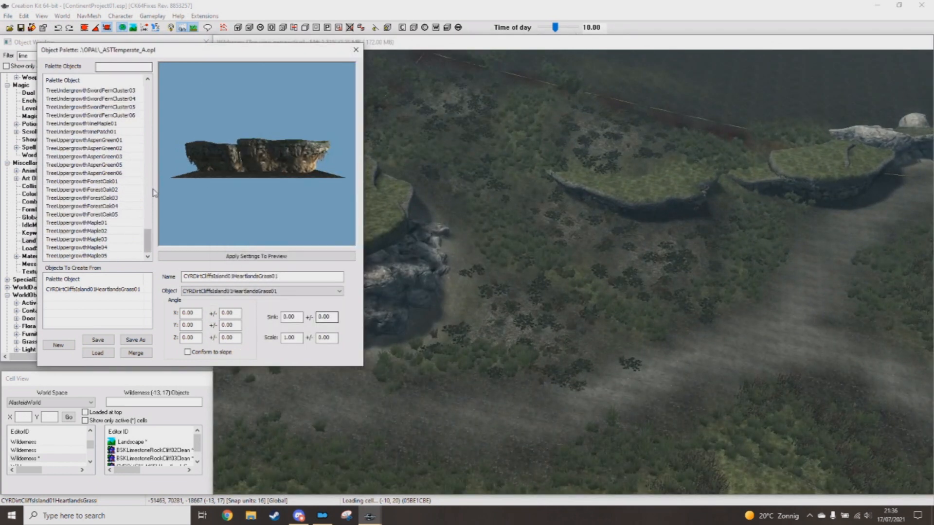
click(99, 256)
click(585, 364)
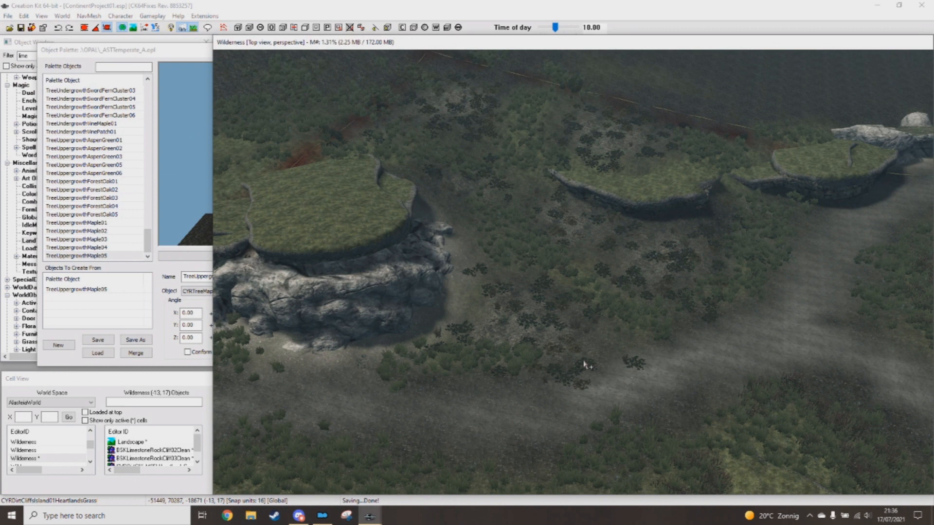
click(200, 224)
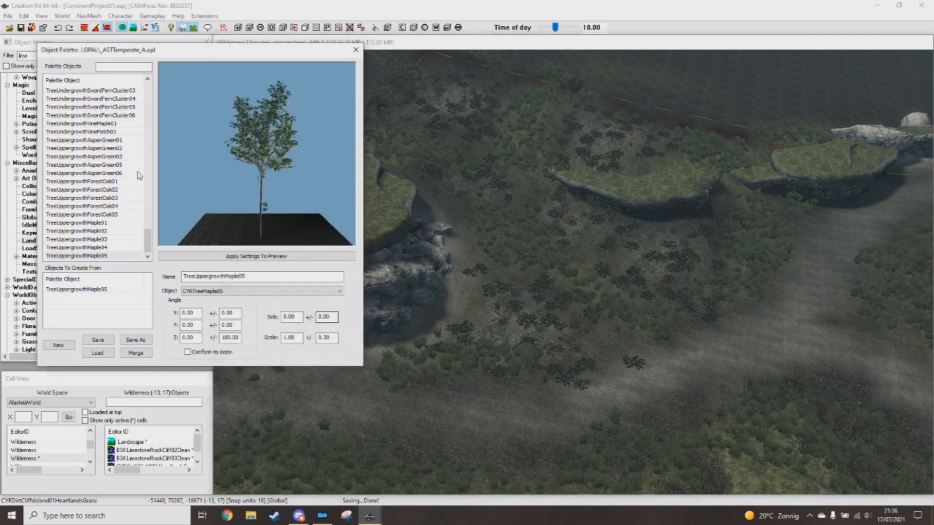
click(107, 141)
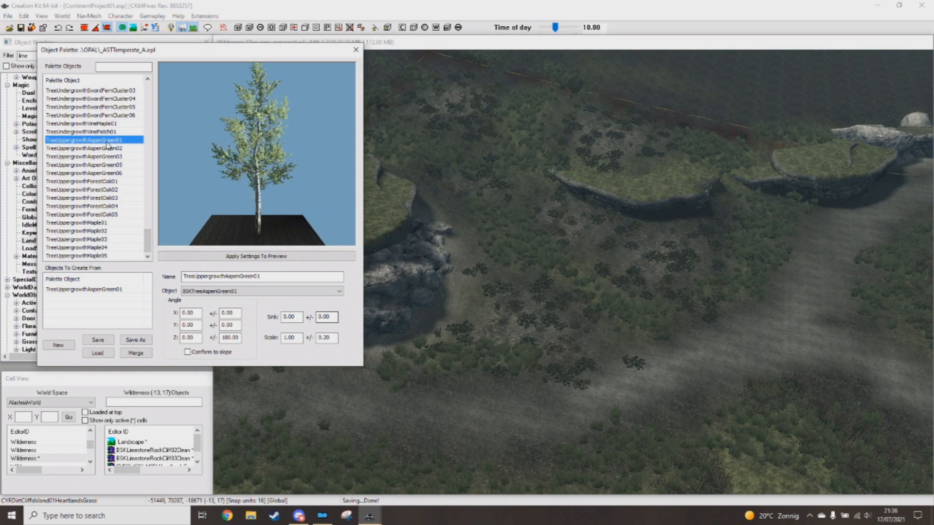
shift+click(101, 257)
Step: Save the ContinentProject01.esp plugin
click(577, 330)
scroll(576, 333, up, 3)
middle_drag(602, 317, 593, 337)
shift+middle_drag(633, 239, 629, 278)
shift+middle_drag(599, 248, 584, 306)
key(ctrl+s)
middle_drag(380, 298, 371, 260)
shift+middle_drag(385, 313, 380, 316)
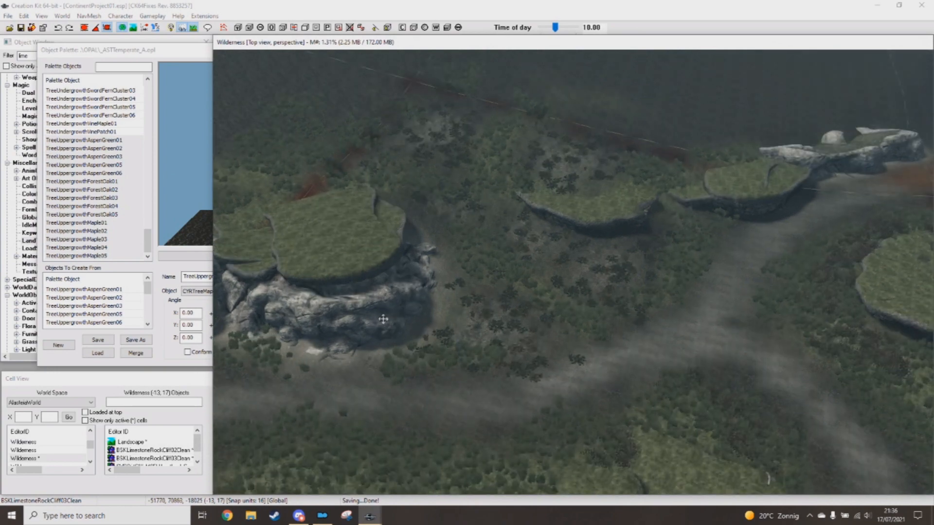
middle_drag(496, 335, 508, 330)
key(ctrl+s)
Step: Place a small group of trees from the selected palette objects on the slope behind the grassy cliff ledge
scroll(583, 328, up, 5)
middle_drag(597, 273, 603, 325)
ctrl+right_click(624, 127)
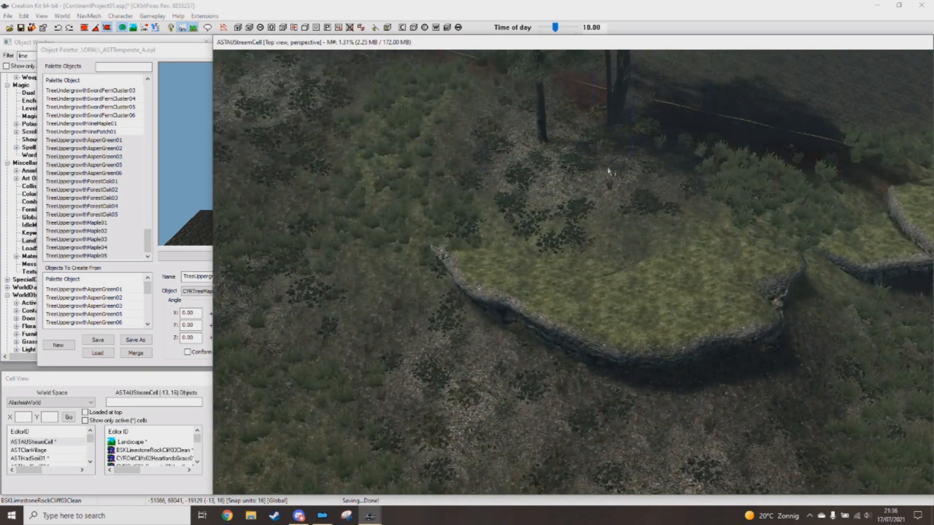
scroll(604, 209, down, 3)
shift+middle_drag(600, 235, 589, 284)
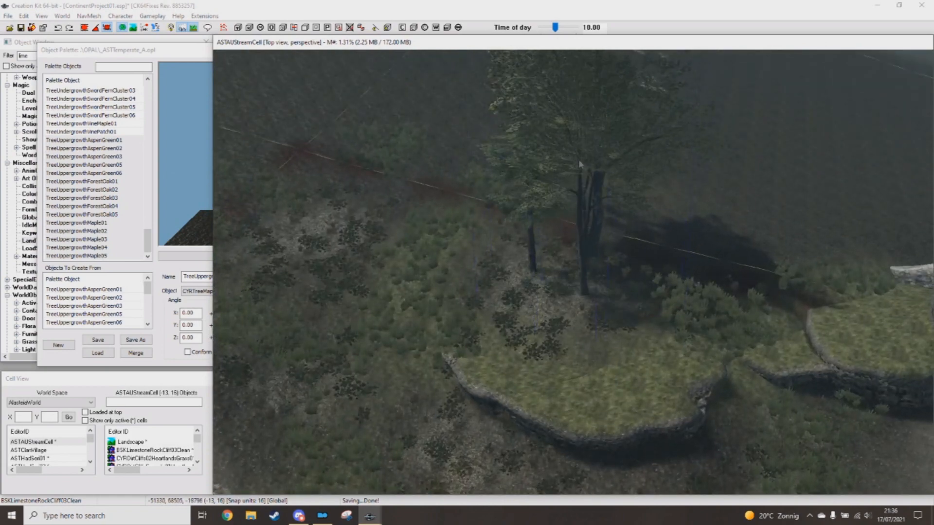
shift+middle_drag(584, 147, 587, 170)
shift+middle_drag(516, 232, 678, 255)
scroll(608, 221, up, 1)
middle_drag(581, 211, 598, 210)
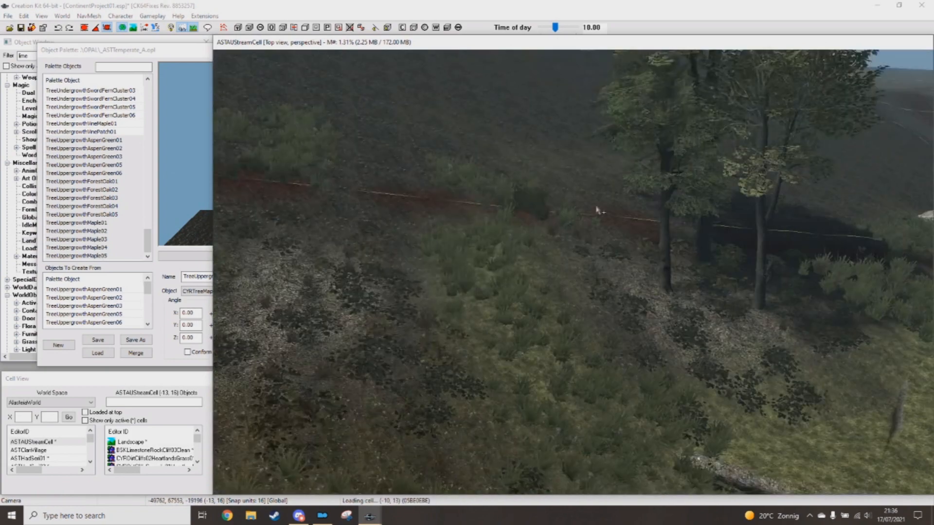
Step: Reposition the oak in the slope group, and place another forest oak in front of the small grassy ledge
drag(666, 243, 631, 226)
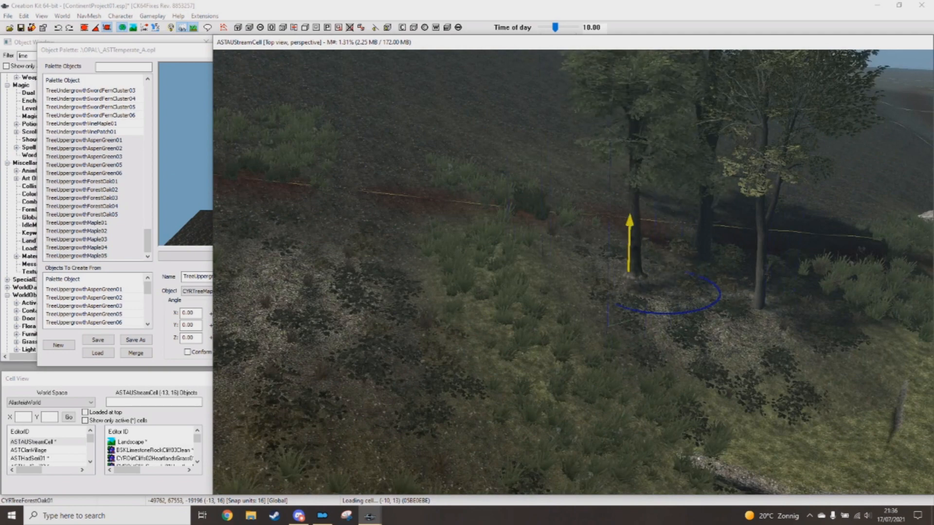
key(d)
scroll(632, 292, down, 4)
shift+middle_drag(630, 292, 575, 329)
scroll(564, 292, up, 2)
alt+right_click(469, 338)
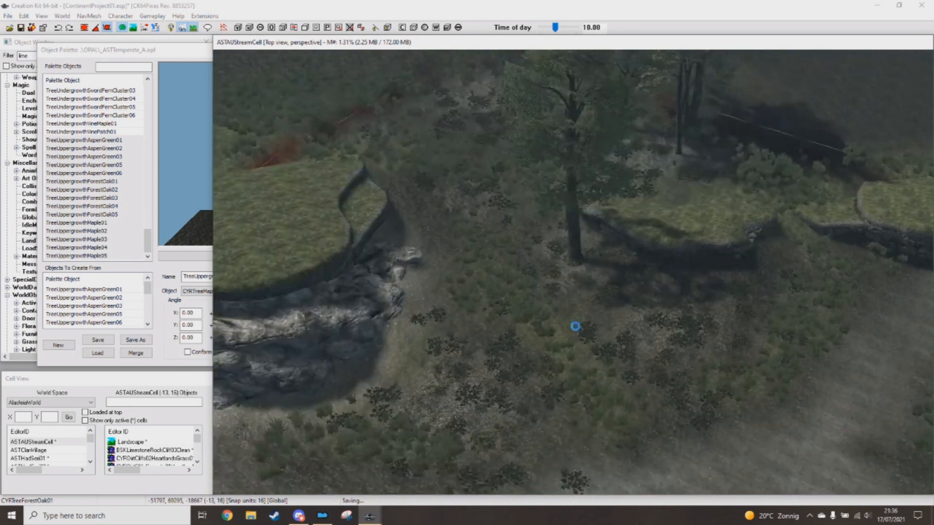
Step: Nudge the oak in front of the small grassy ledge and save the ContinentProject01.esp plugin
scroll(530, 234, down, 3)
drag(585, 185, 588, 189)
middle_drag(587, 189, 565, 241)
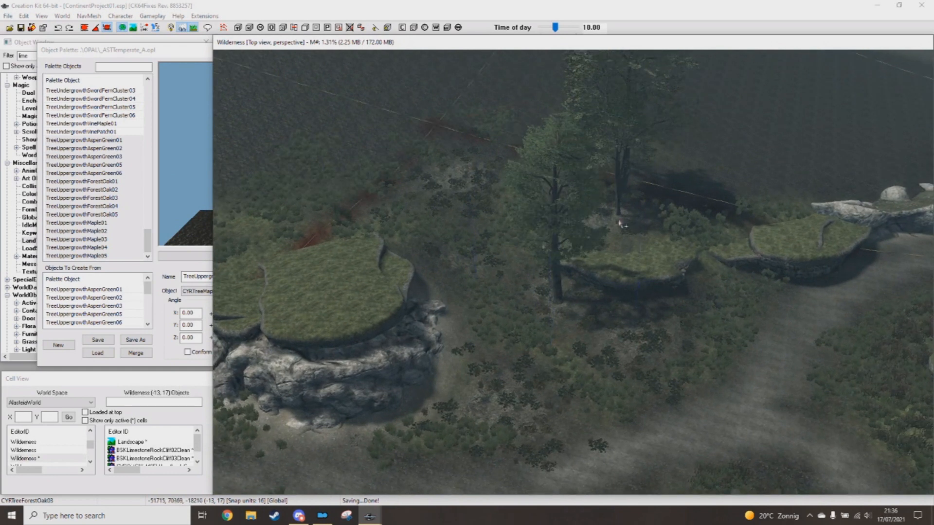
middle_drag(636, 263, 581, 249)
key(ctrl+s)
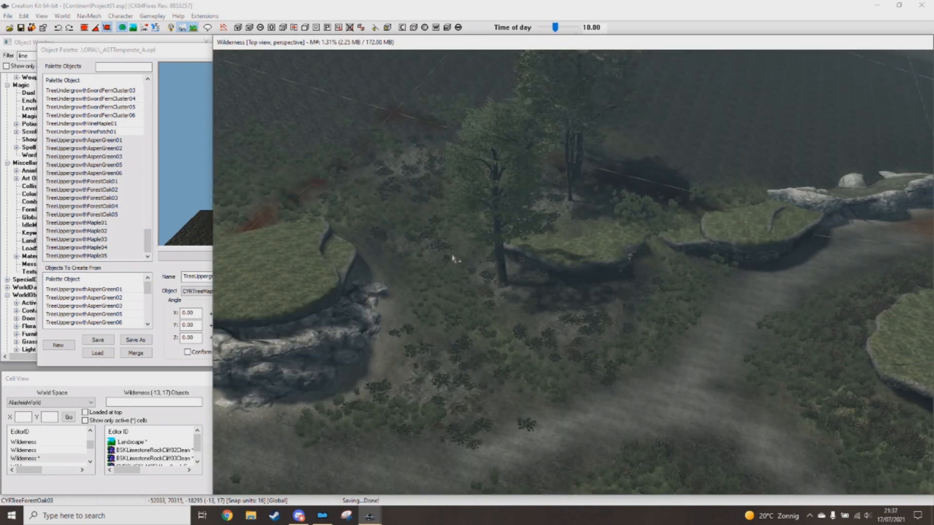
Step: Place two aspen trees beside the forest oak on the shaded ground below the small grassy ledge
scroll(581, 331, up, 4)
shift+middle_drag(583, 223, 602, 285)
scroll(584, 309, up, 3)
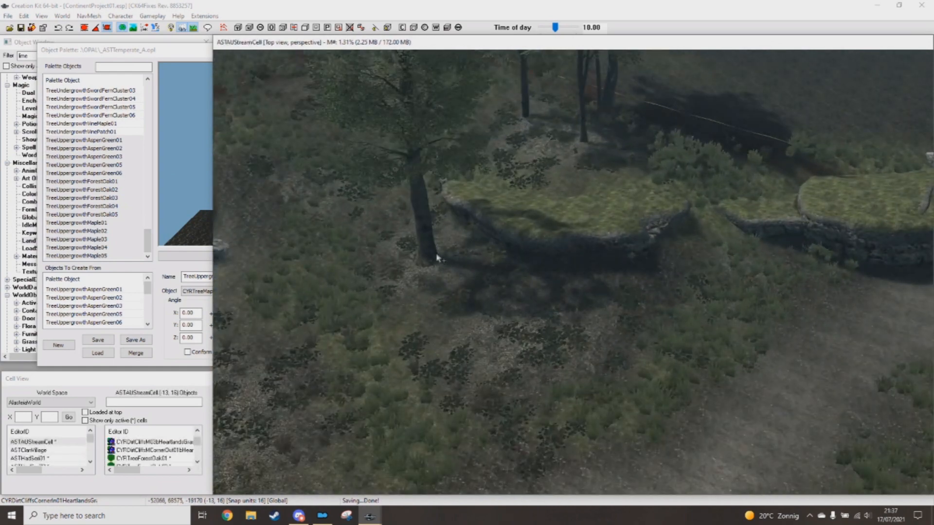
click(437, 256)
scroll(476, 296, down, 2)
shift+middle_drag(475, 296, 643, 315)
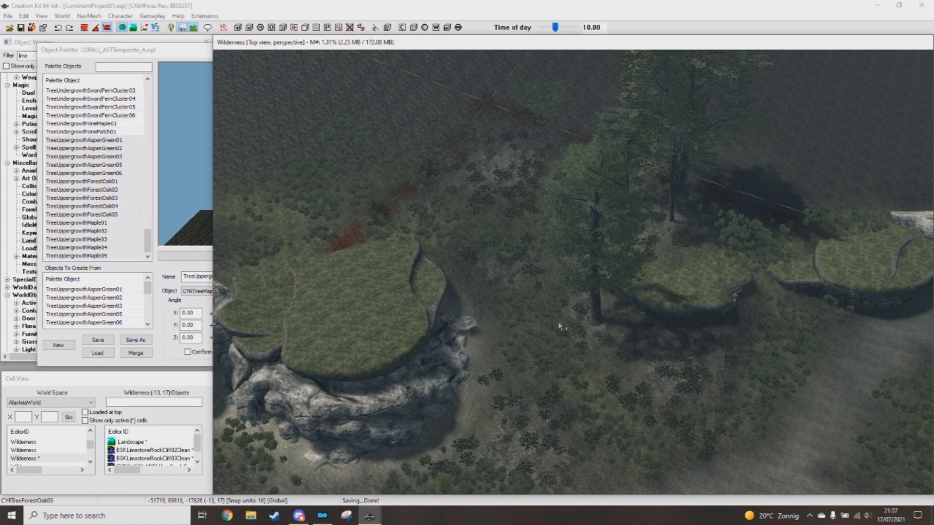
middle_drag(518, 301, 504, 263)
scroll(505, 263, up, 4)
alt+right_click(679, 202)
alt+right_click(591, 214)
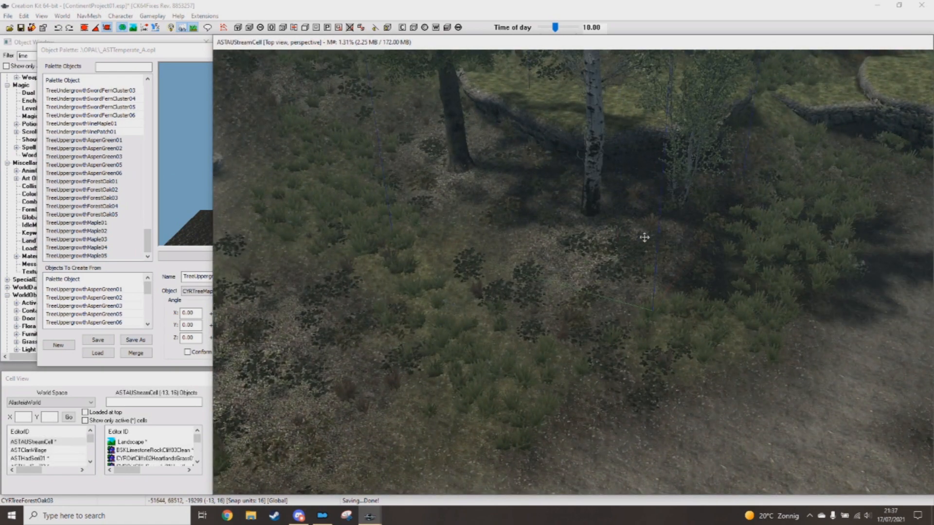
Step: Delete the unwanted tree placement and put a forest oak between the two aspens below the ledge
shift+middle_drag(625, 261, 642, 277)
shift+middle_drag(621, 341, 681, 182)
key(Delete)
right_click(619, 304)
shift+middle_drag(619, 303, 624, 243)
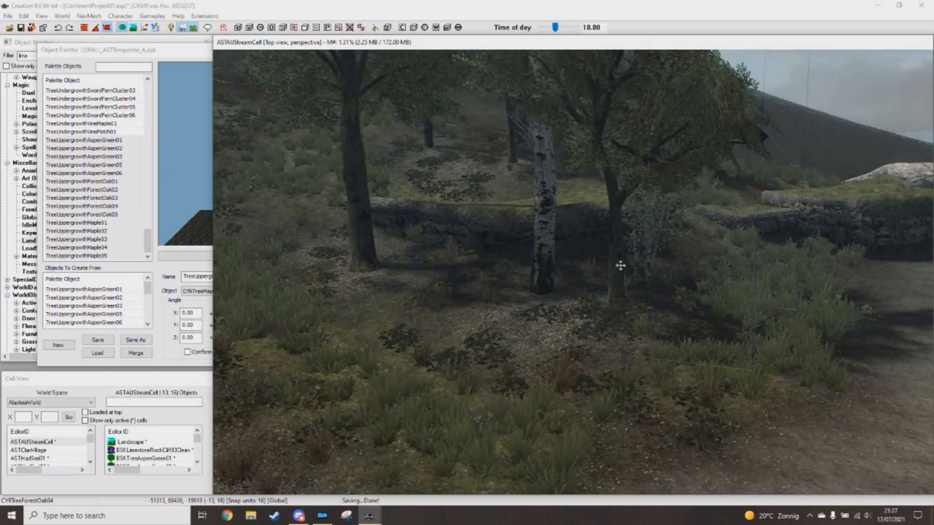
mouse_move(621, 266)
shift+middle_down()
mouse_move(636, 271)
mouse_move(612, 299)
mouse_move(621, 248)
mouse_move(614, 255)
shift+middle_up()
scroll(612, 299, down, 3)
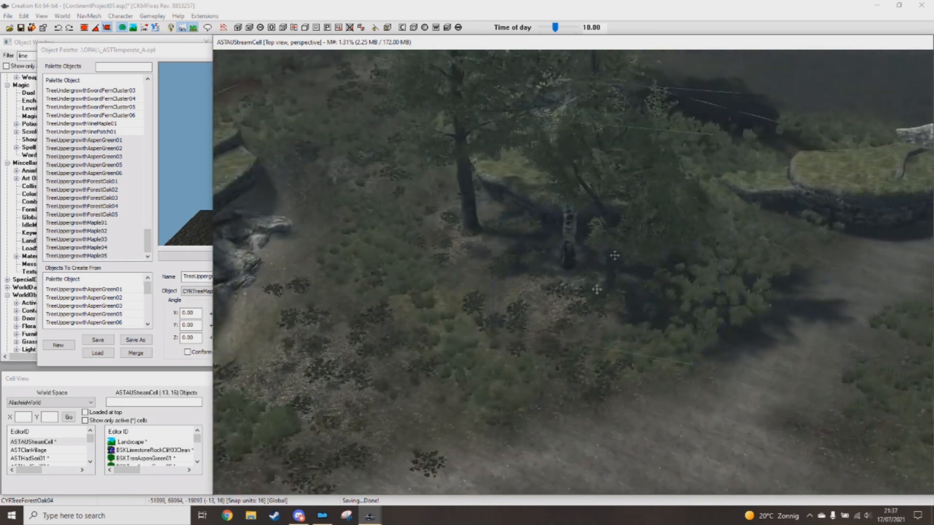
Step: Place another aspen and a large oak on the ground between the existing grove and the rocky cliff
right_click(511, 295)
middle_drag(514, 291, 579, 252)
right_click(574, 290)
key(z)
drag(572, 246, 566, 265)
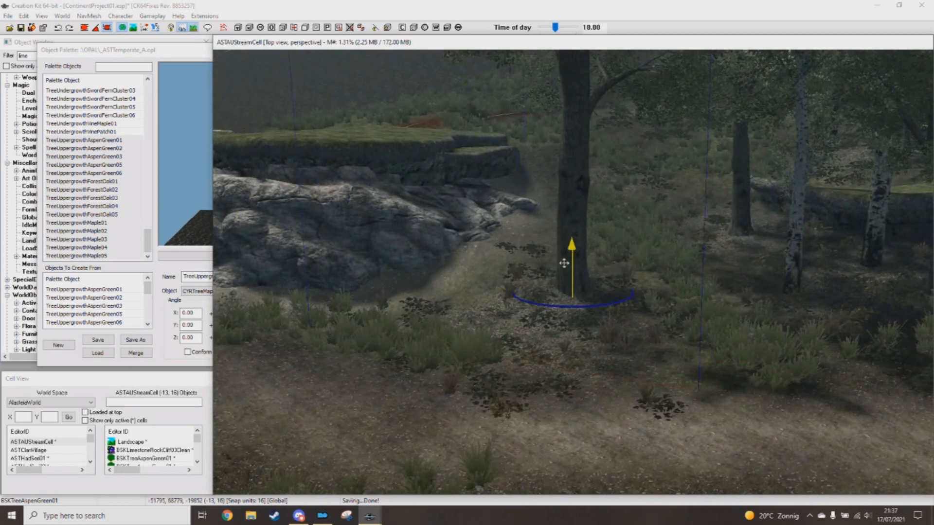
Step: Place a slender aspen between the rocky cliff and the large oak, and adjust its position
scroll(565, 264, down, 3)
right_drag(565, 265, 589, 265)
shift+middle_drag(579, 243, 559, 272)
right_click(502, 319)
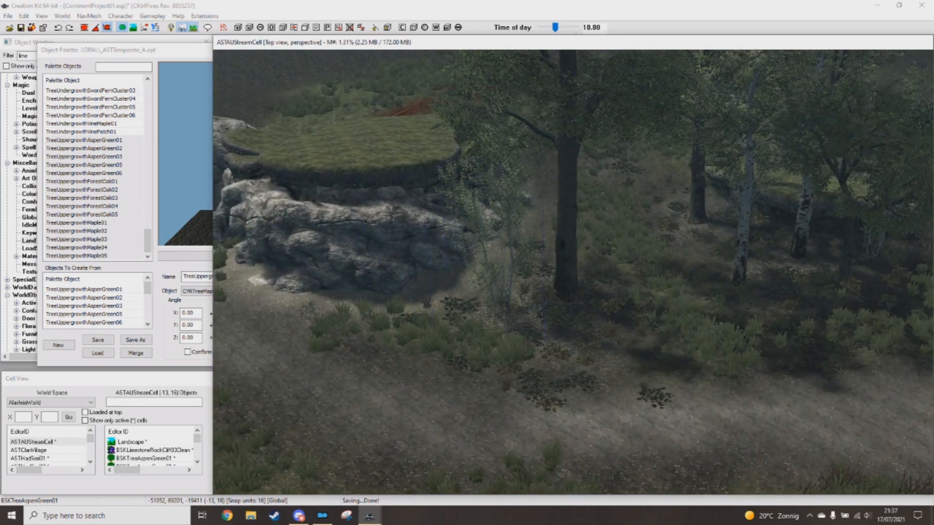
key(z)
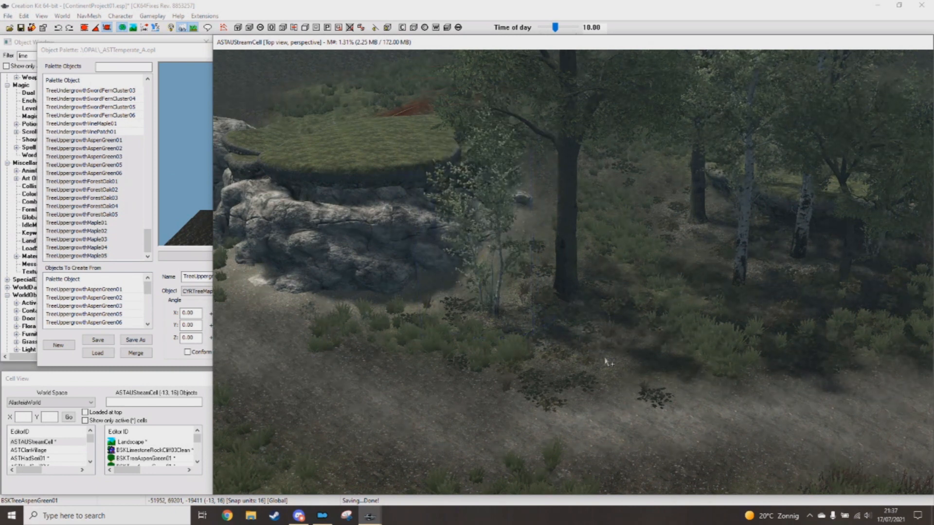
Step: Try a series of random palette trees on the ground in front of the large oak, deleting each one
right_click(605, 359)
shift+middle_drag(576, 301, 599, 311)
key(Delete)
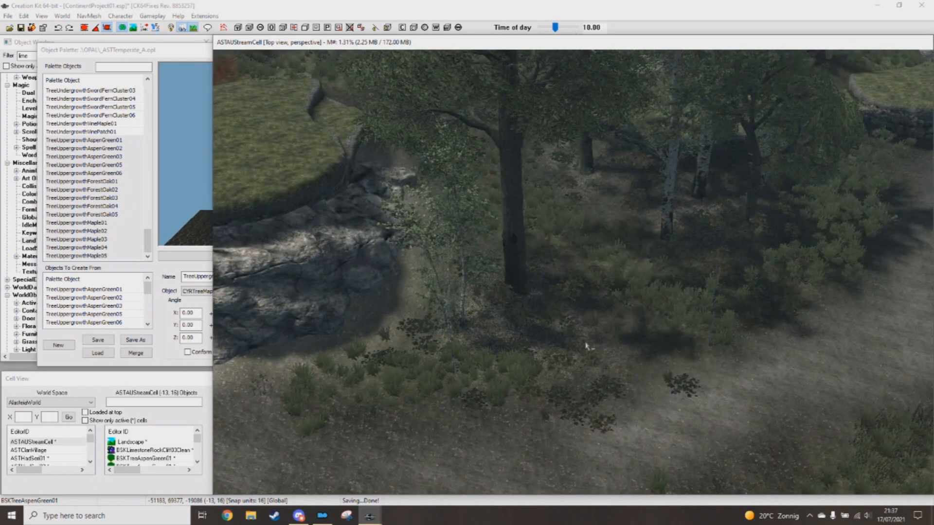
right_click(573, 335)
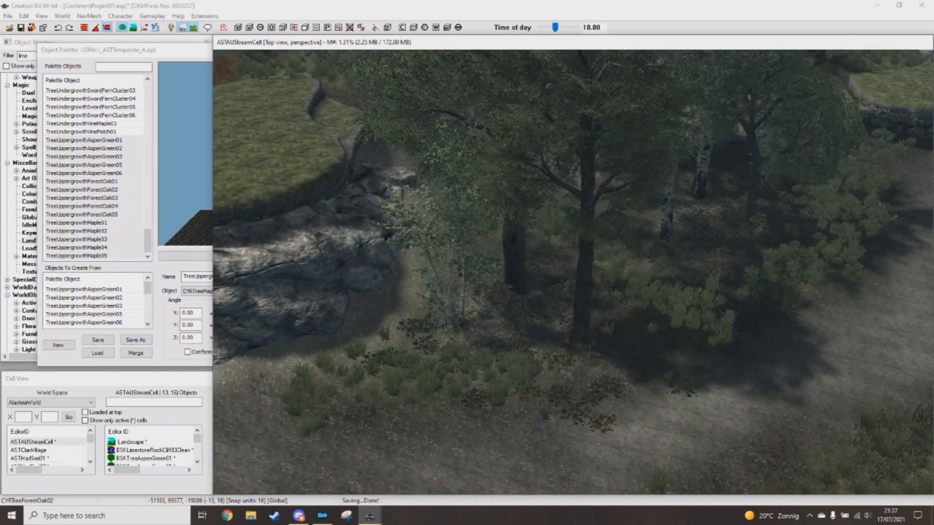
key(Delete)
right_click(553, 346)
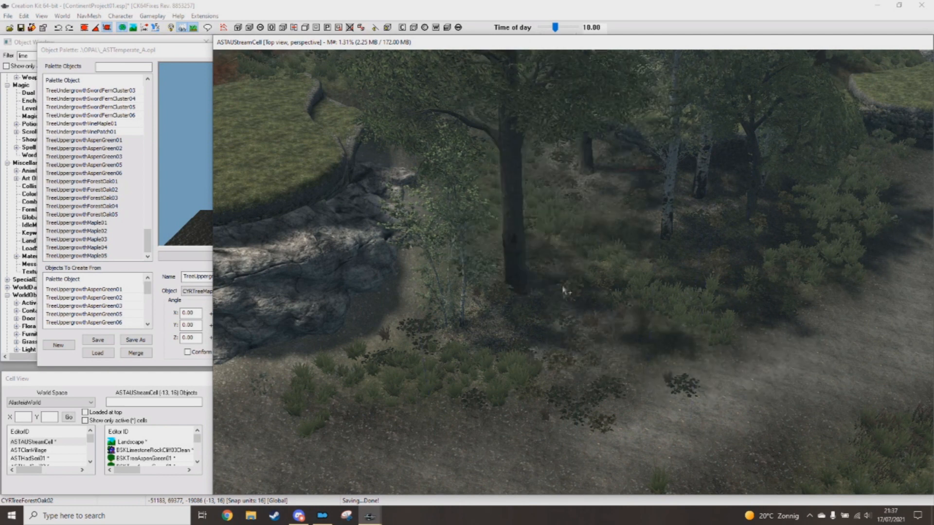
shift+middle_drag(555, 304, 556, 334)
key(Delete)
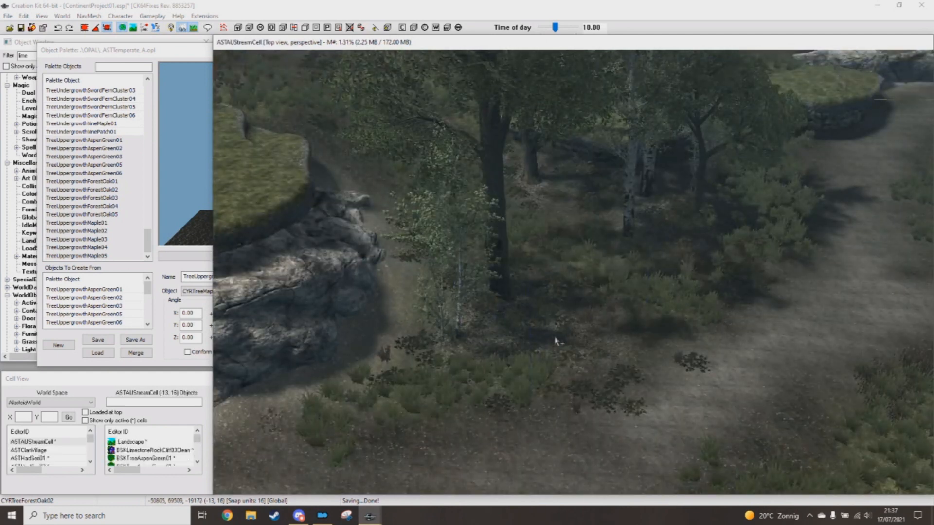
right_click(556, 339)
key(Delete)
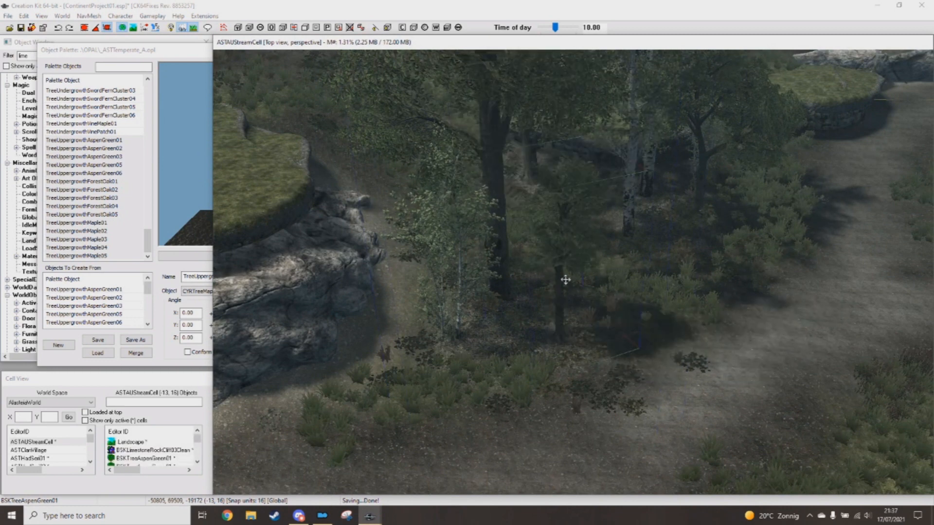
right_click(568, 307)
key(Delete)
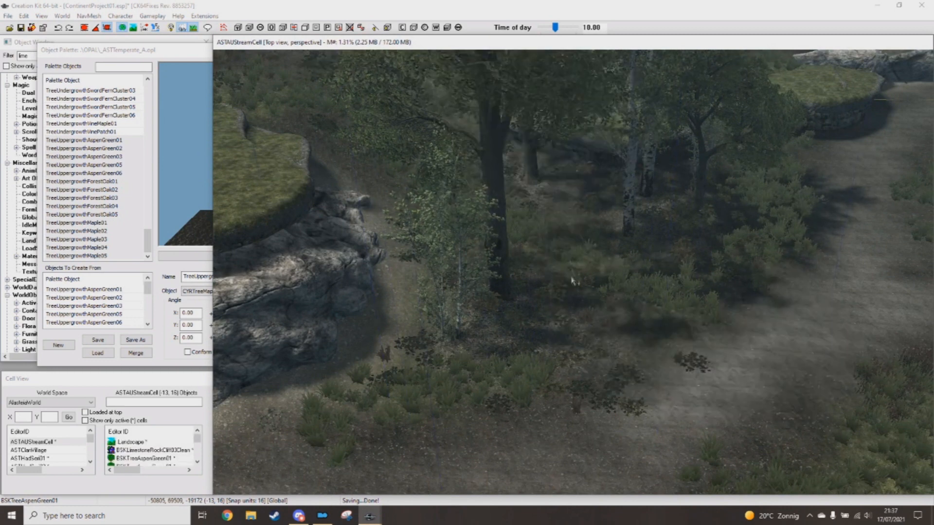
right_click(558, 345)
shift+middle_drag(569, 263, 560, 264)
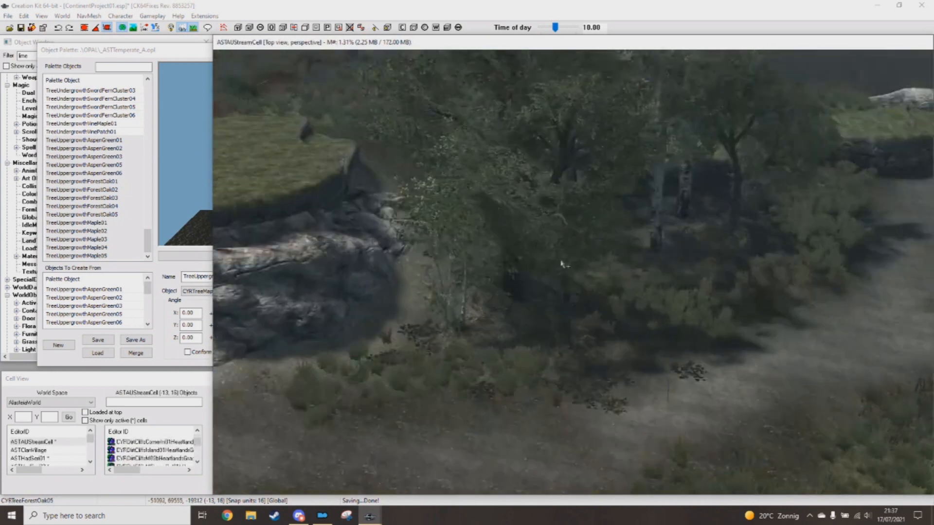
key(Delete)
right_click(558, 346)
key(Delete)
right_click(553, 337)
key(Delete)
right_click(560, 357)
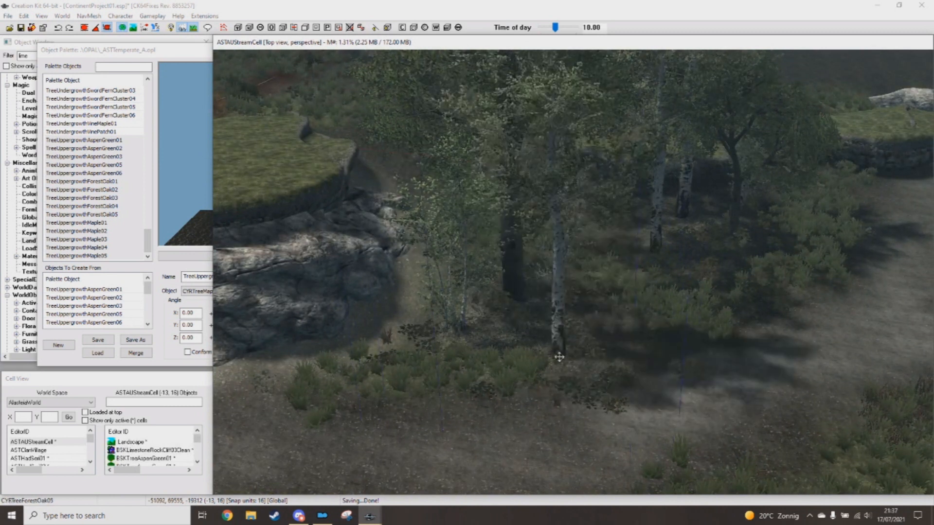
key(Delete)
right_click(566, 336)
key(Delete)
right_click(562, 337)
key(Delete)
right_click(554, 331)
key(Delete)
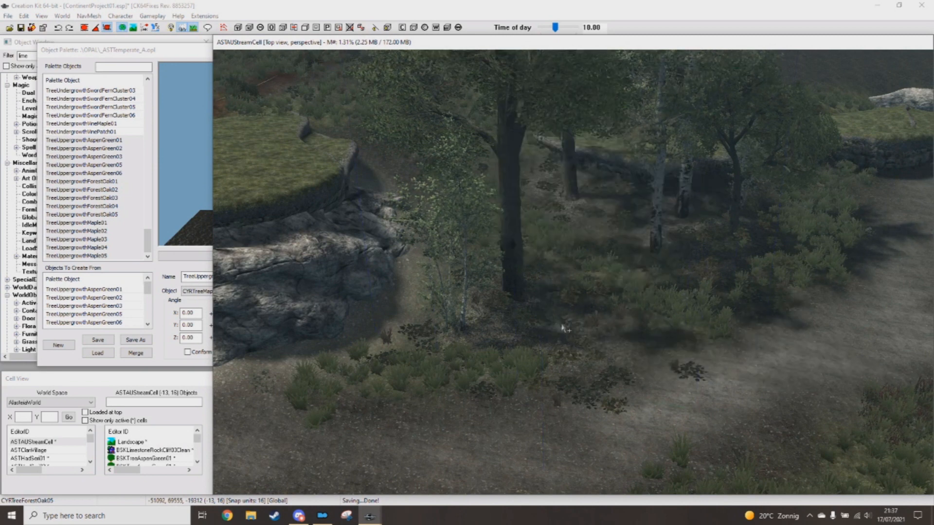
right_click(561, 334)
mouse_move(575, 301)
shift+middle_down()
mouse_move(588, 278)
mouse_move(578, 298)
mouse_move(588, 290)
mouse_move(577, 290)
shift+middle_up()
key(Delete)
right_click(563, 335)
key(Delete)
Step: Swap the last trial tree in front of the large oak for another palette tree and shift it toward the path
right_click(577, 290)
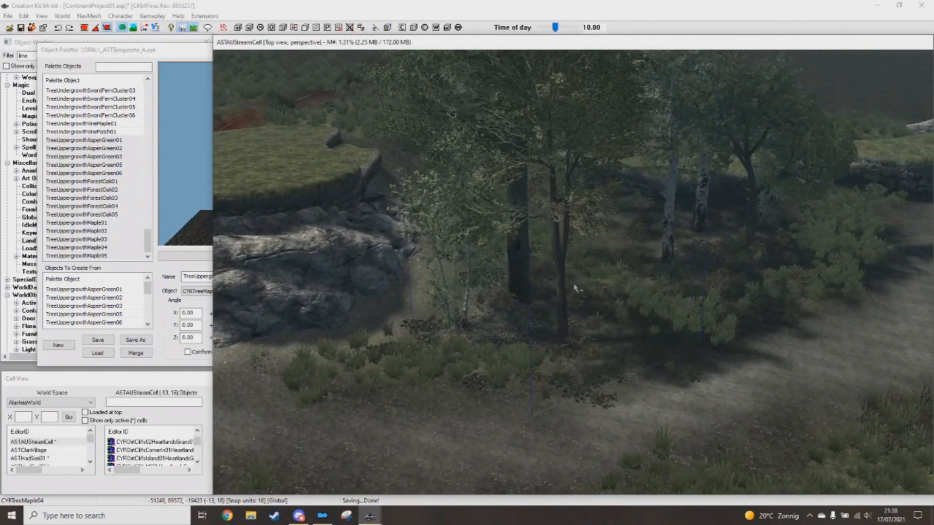
key(Delete)
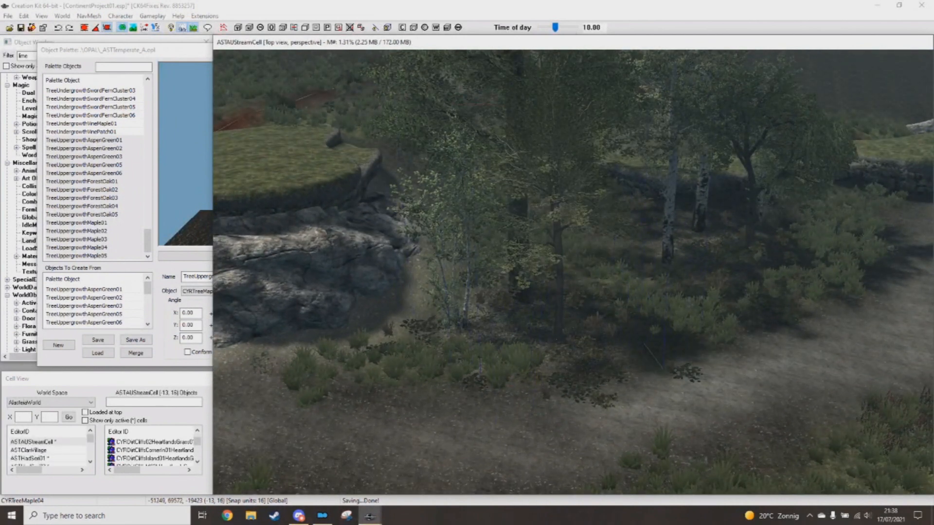
shift+middle_drag(521, 221, 516, 271)
drag(517, 271, 485, 326)
Step: Move the front white-barked aspen closer to the forest oak in the grove
shift+middle_drag(631, 401, 568, 351)
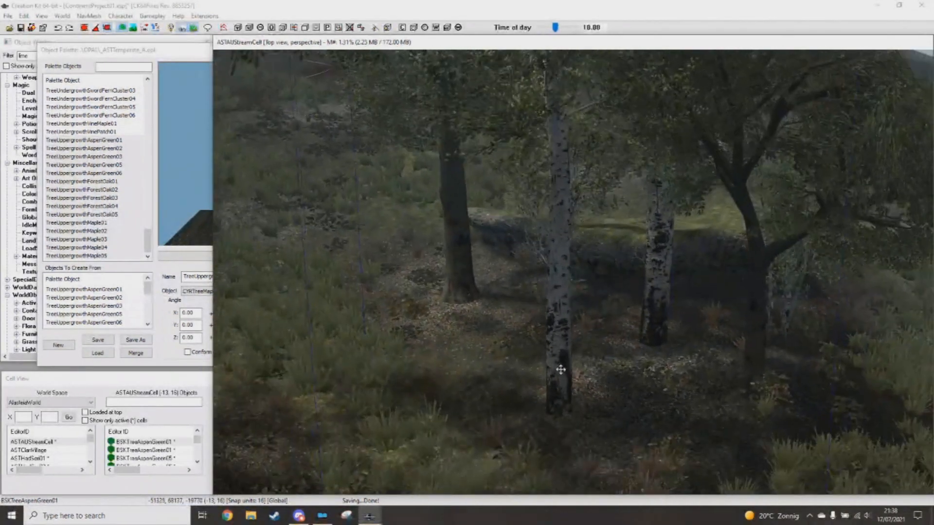
drag(558, 376, 489, 375)
mouse_move(613, 369)
shift+middle_down()
mouse_move(622, 352)
mouse_move(626, 367)
shift+middle_up()
scroll(499, 289, down, 1)
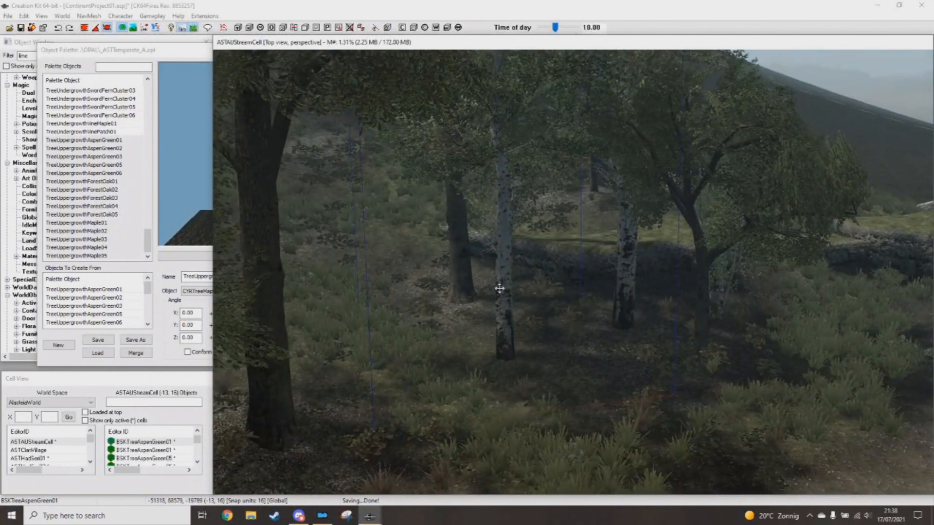
Step: Cycle the moved aspen's base object to BSKTreeAspenGreen03 and deselect it
key(ctrl+Left)
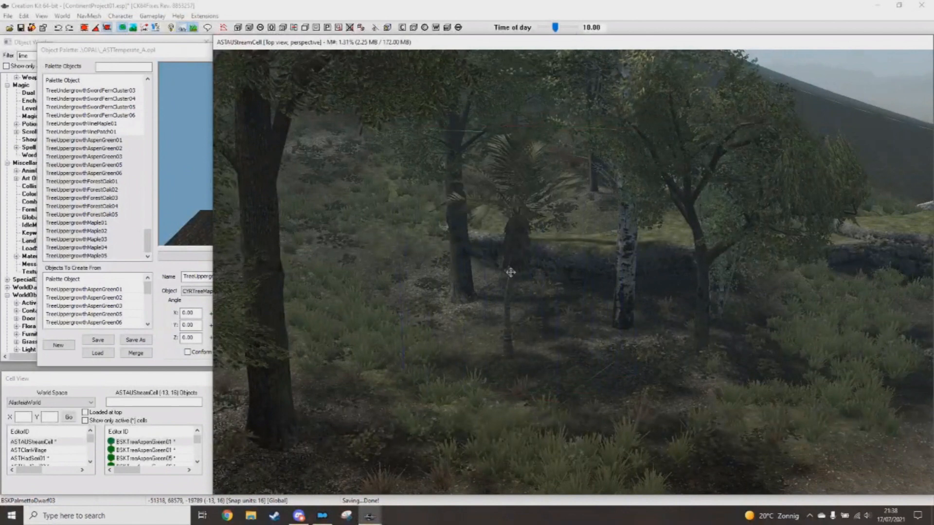
key(ctrl+Left)
scroll(505, 282, up, 1)
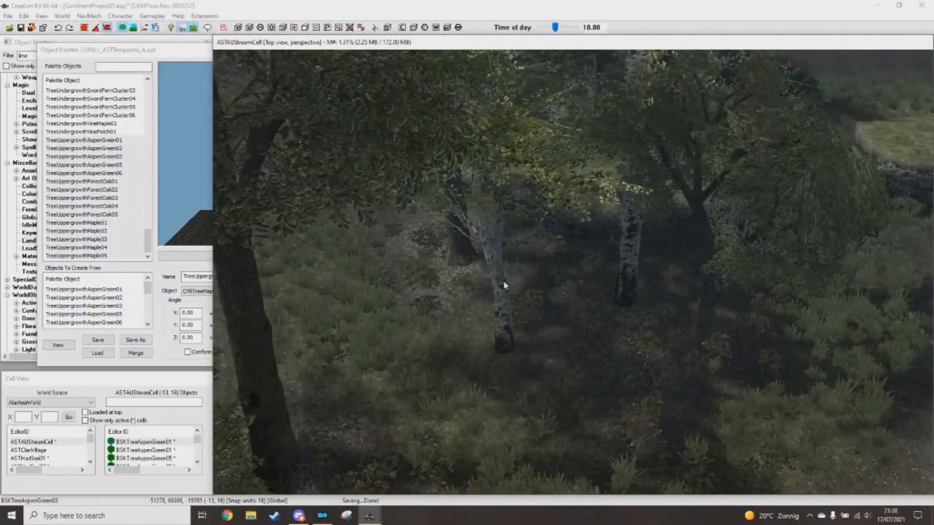
click(503, 331)
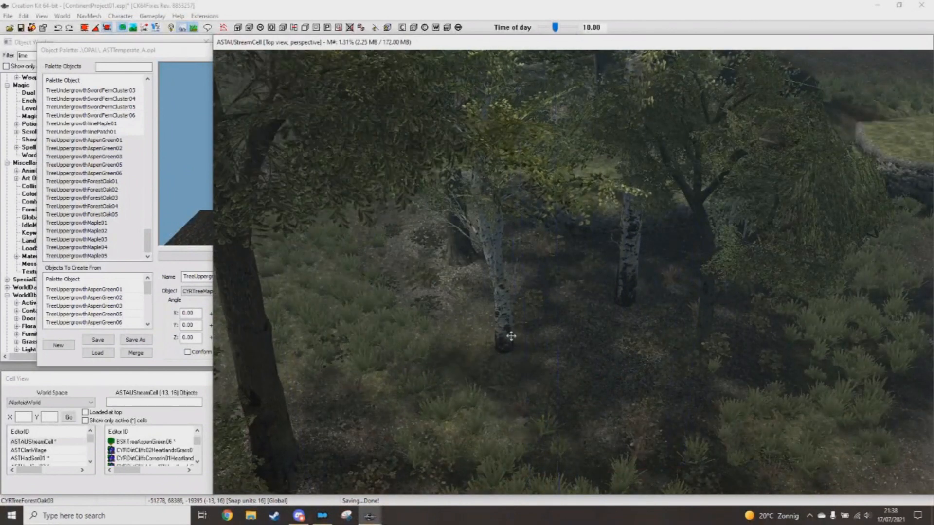
shift+middle_drag(578, 336, 553, 320)
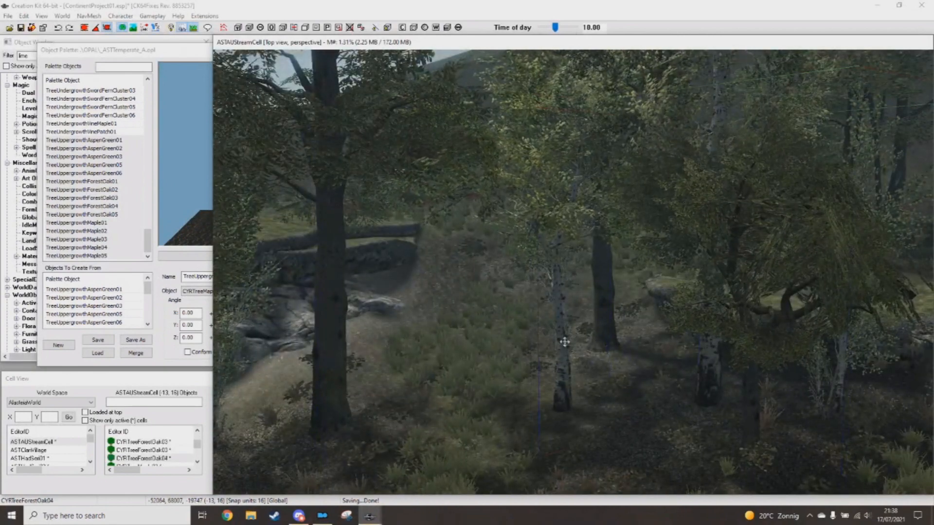
shift+middle_drag(564, 342, 596, 340)
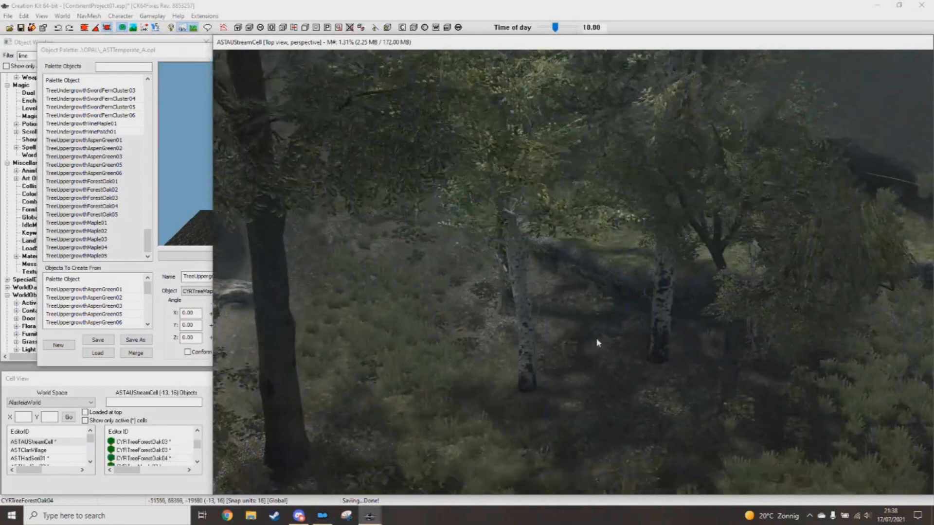
scroll(596, 338, up, 5)
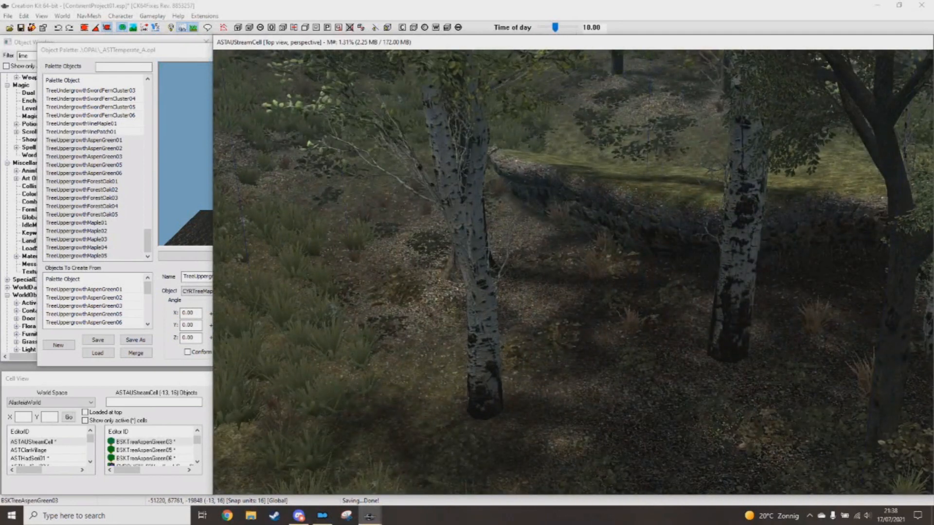
click(498, 341)
key(d)
Step: Place a tall BSKTreeAspenGreen03 aspen on the slope behind the grove and adjust its position
shift+middle_drag(499, 335, 722, 276)
scroll(507, 334, down, 4)
scroll(720, 273, down, 4)
shift+middle_drag(635, 282, 640, 294)
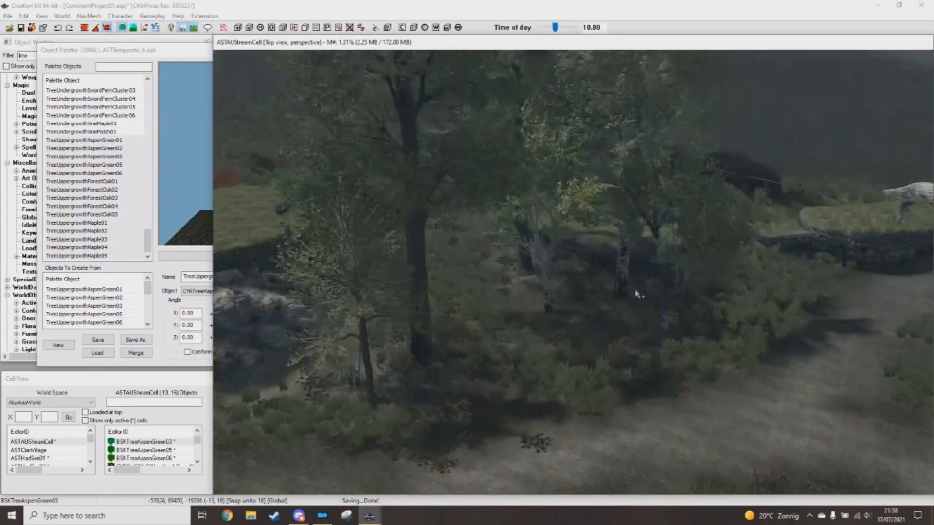
scroll(584, 291, up, 3)
shift+middle_drag(529, 288, 600, 365)
scroll(555, 286, down, 4)
ctrl+alt+right_click(569, 353)
scroll(567, 340, up, 2)
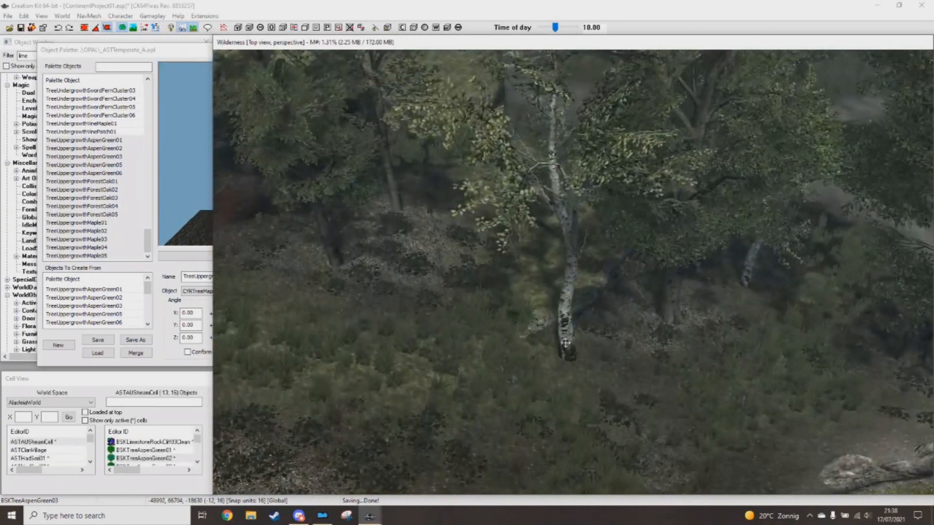
drag(566, 344, 574, 328)
key(d)
Step: Try two random palette trees on the slope near the tall aspen, deleting both
scroll(574, 328, down, 2)
middle_drag(545, 327, 599, 331)
ctrl+alt+right_click(553, 314)
shift+middle_drag(557, 280, 559, 302)
key(Delete)
scroll(556, 306, up, 2)
ctrl+alt+right_click(538, 303)
key(Delete)
Step: Place a slender aspen between the tall aspen and the large grassy ledge, and adjust its position
scroll(562, 304, down, 3)
middle_drag(643, 350, 571, 321)
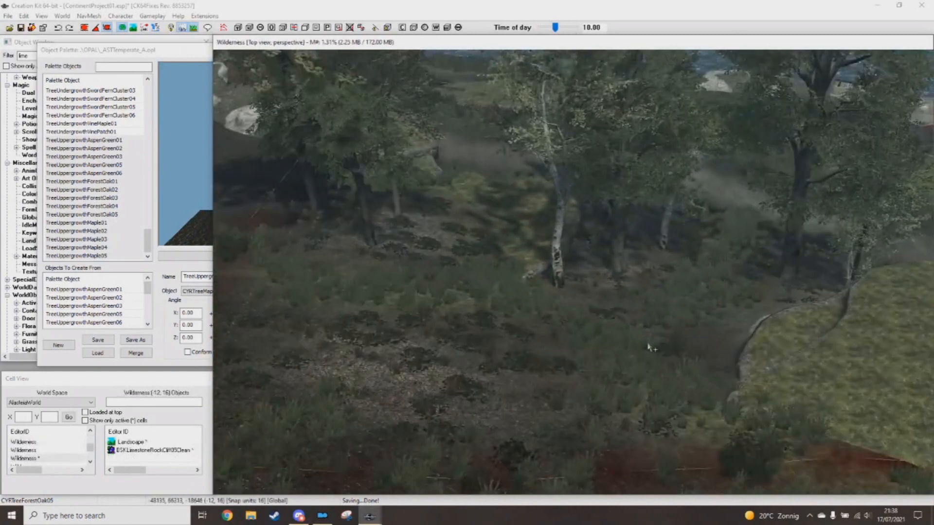
ctrl+alt+right_click(648, 339)
shift+middle_drag(649, 313, 644, 315)
drag(643, 278, 640, 263)
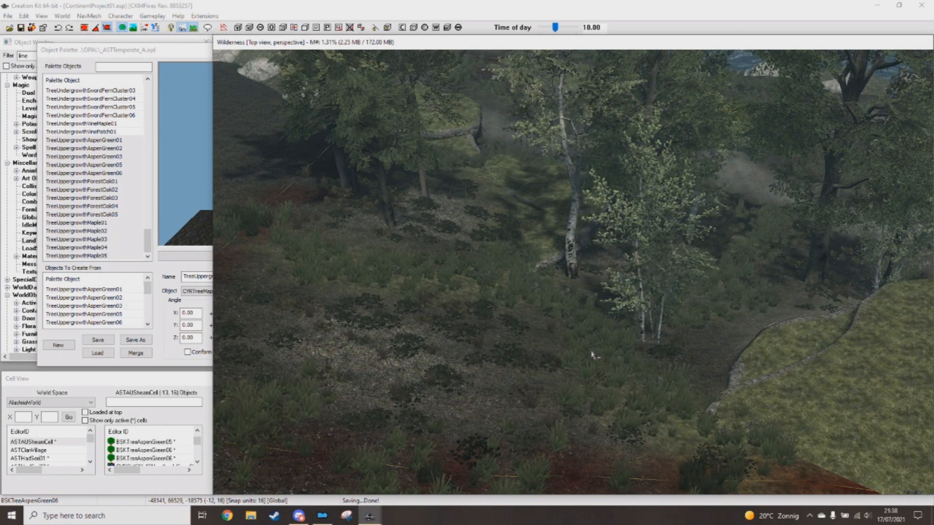
Step: Examine the large grassy ledge, its limestone cliff rocks and the surrounding dirt path from several angles
middle_drag(592, 354, 628, 333)
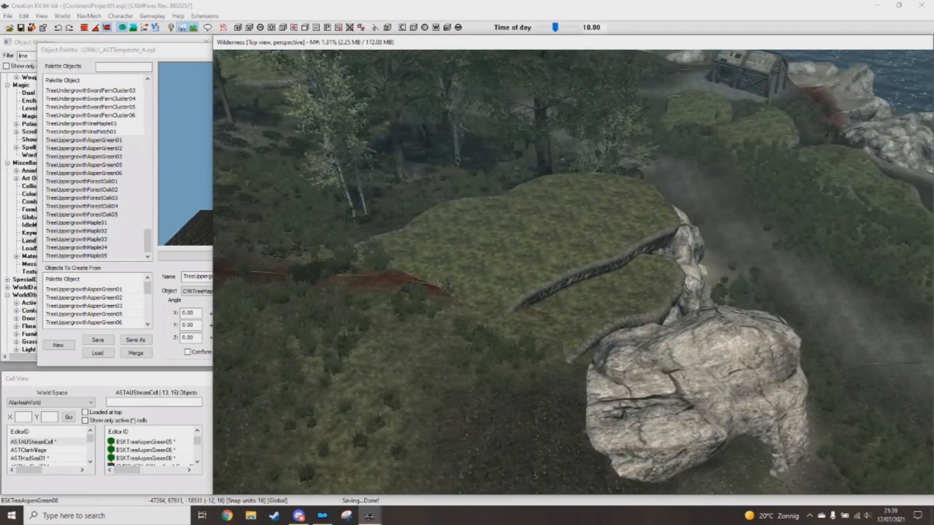
click(684, 379)
shift+middle_drag(685, 379, 536, 325)
scroll(550, 338, up, 3)
scroll(399, 287, down, 3)
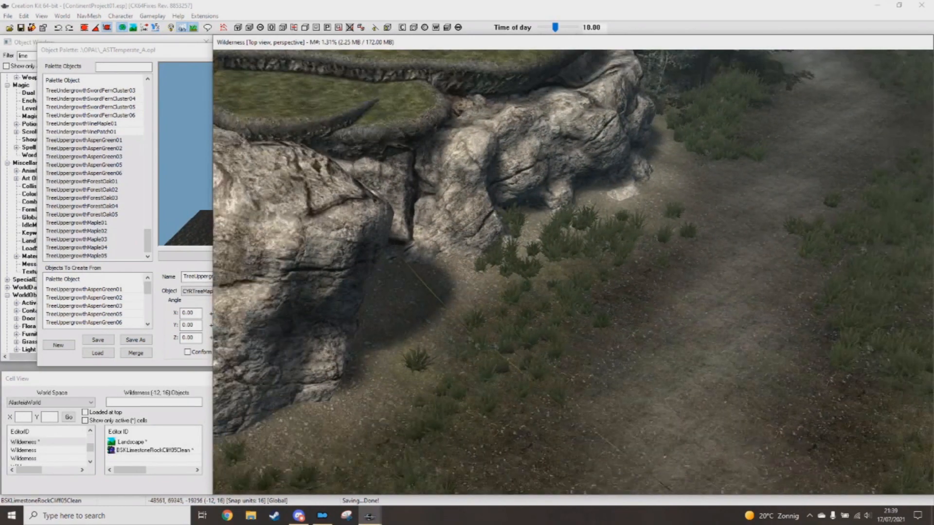
middle_drag(754, 321, 637, 337)
scroll(637, 337, down, 3)
middle_drag(649, 279, 496, 275)
middle_drag(669, 107, 545, 331)
scroll(603, 286, up, 4)
scroll(604, 287, down, 3)
scroll(545, 331, up, 5)
scroll(543, 331, up, 2)
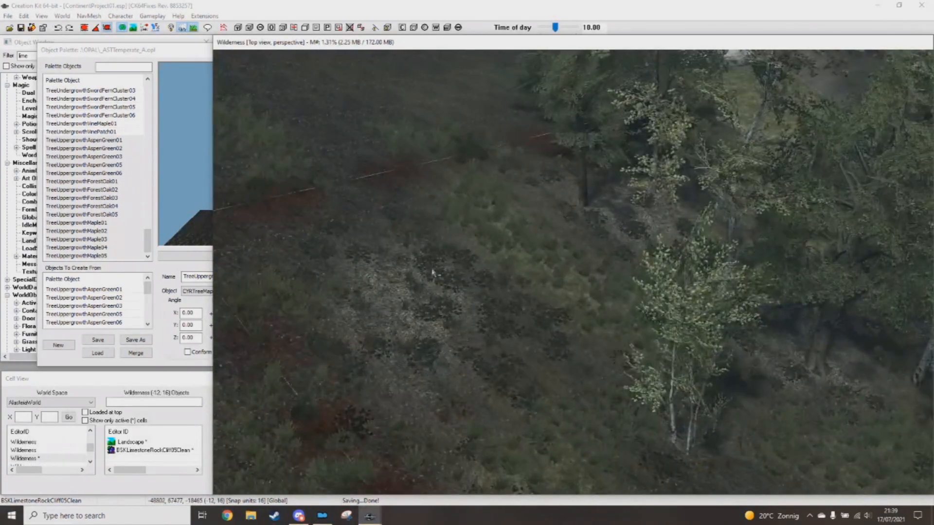
Step: Place a dark-trunked palette tree on the open slope behind the slender aspens
right_click(345, 262)
right_click(412, 298)
middle_drag(379, 314, 518, 285)
right_click(484, 286)
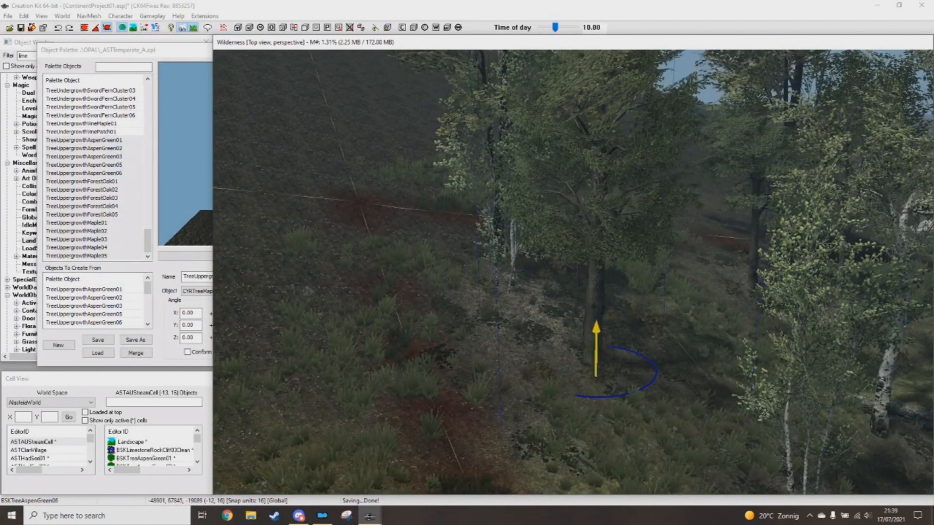
Step: Place a CYRTreeForestOak04 oak on the open grassy slope, adjust its position, and save the plugin
right_click(494, 390)
middle_drag(494, 390, 496, 359)
right_click(497, 357)
mouse_move(483, 295)
middle_down()
mouse_move(491, 291)
mouse_move(467, 274)
mouse_move(473, 290)
mouse_move(441, 287)
mouse_move(541, 285)
mouse_move(475, 288)
mouse_move(497, 291)
middle_up()
right_click(491, 291)
right_click(491, 290)
right_click(491, 292)
right_click(497, 292)
right_click(497, 292)
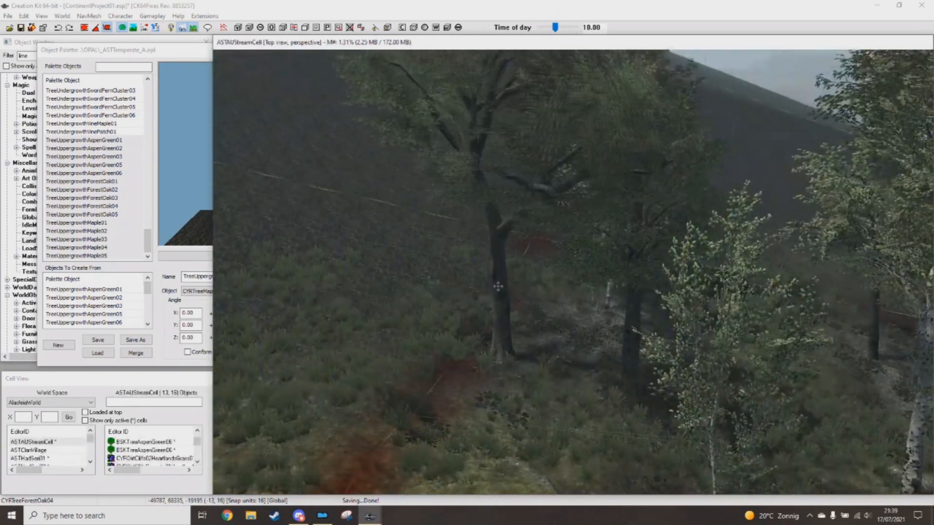
drag(497, 287, 474, 292)
scroll(559, 292, down, 4)
middle_drag(517, 266, 473, 208)
key(ctrl+s)
Step: Place a slender, thin-trunked tree on the grassy ledge and adjust its position
scroll(594, 325, up, 5)
ctrl+right_click(489, 388)
drag(475, 175, 494, 200)
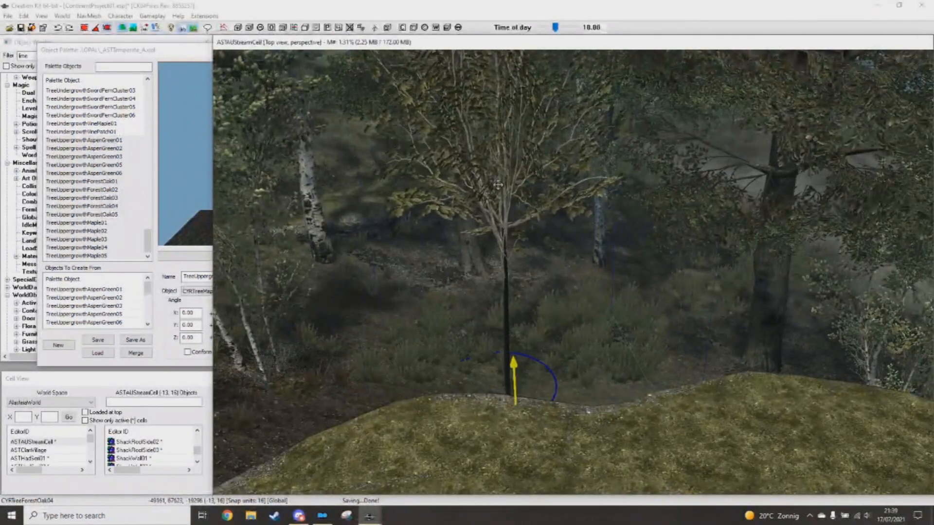
scroll(535, 272, down, 5)
middle_drag(534, 272, 544, 332)
Step: Add an aspen and a CYRTreeForestOak02 oak to the grassy ledge beside the slender tree, and save the plugin
click(573, 333)
middle_drag(447, 316, 483, 278)
right_drag(483, 278, 503, 278)
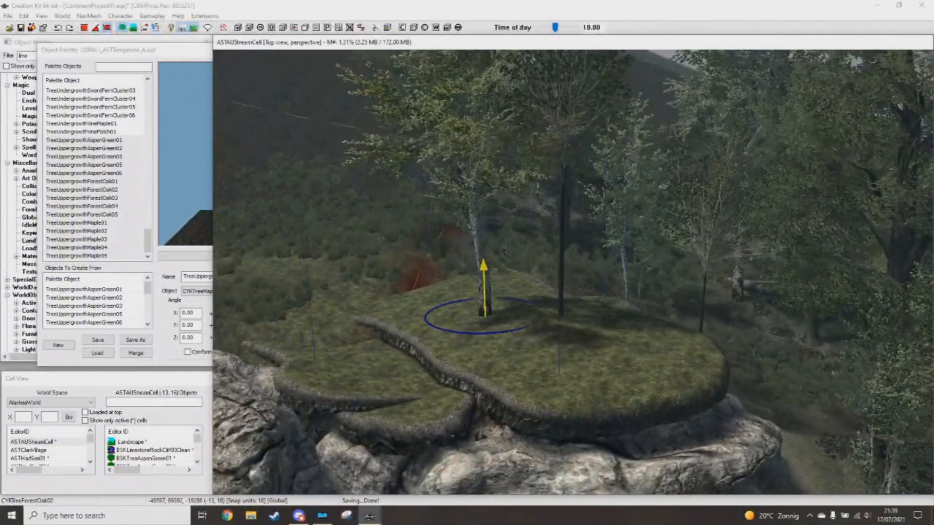
alt+right_click(572, 346)
middle_drag(572, 346, 516, 322)
key(ctrl+s)
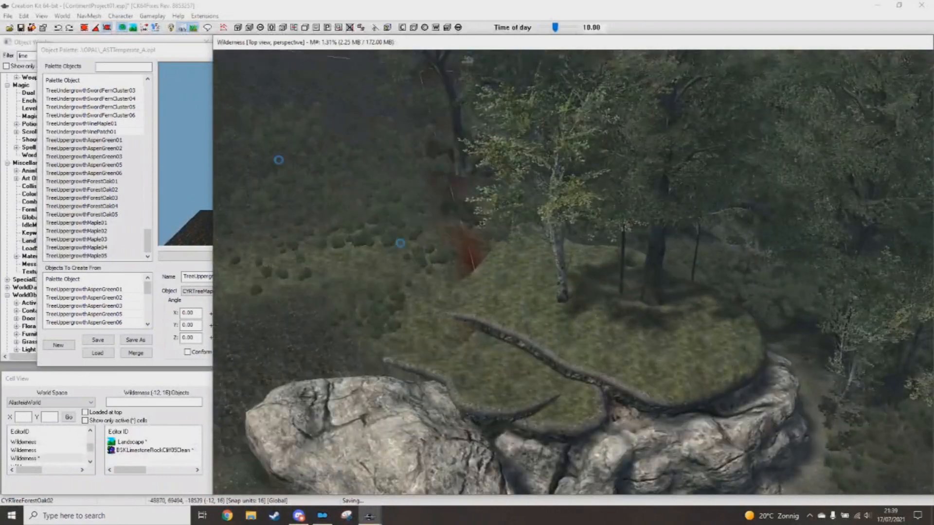
Step: Start landscape editing and raise the terrain through the grassy ledge around the aspen with an edit radius of 2
key(h)
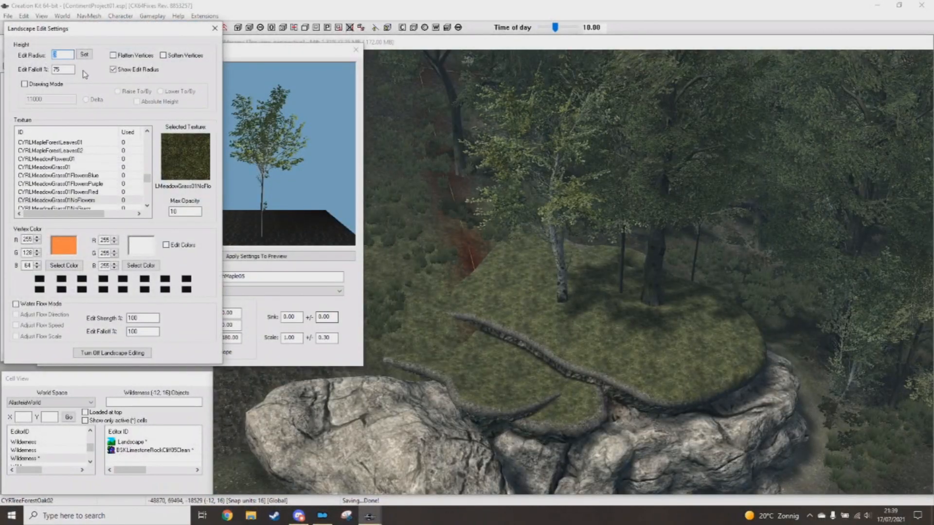
click(272, 179)
middle_drag(540, 282, 548, 299)
alt+right_click(548, 299)
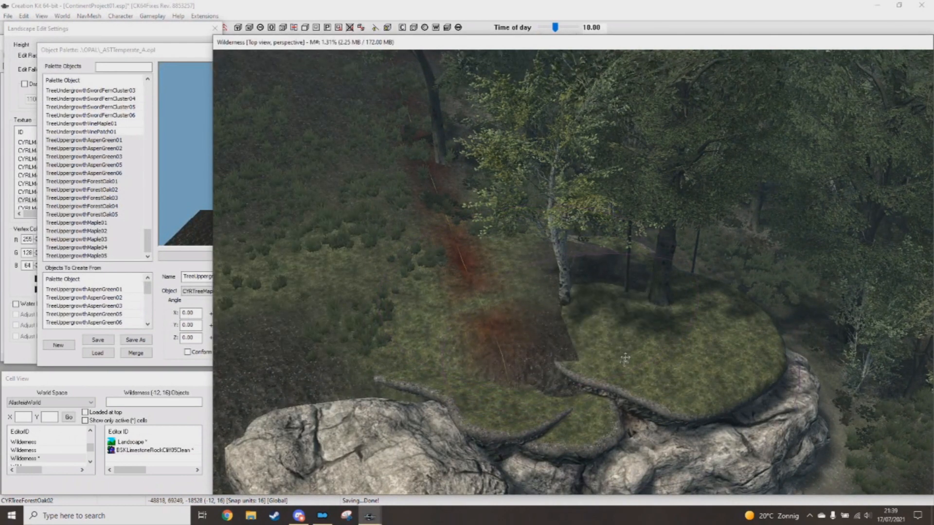
middle_drag(626, 358, 630, 321)
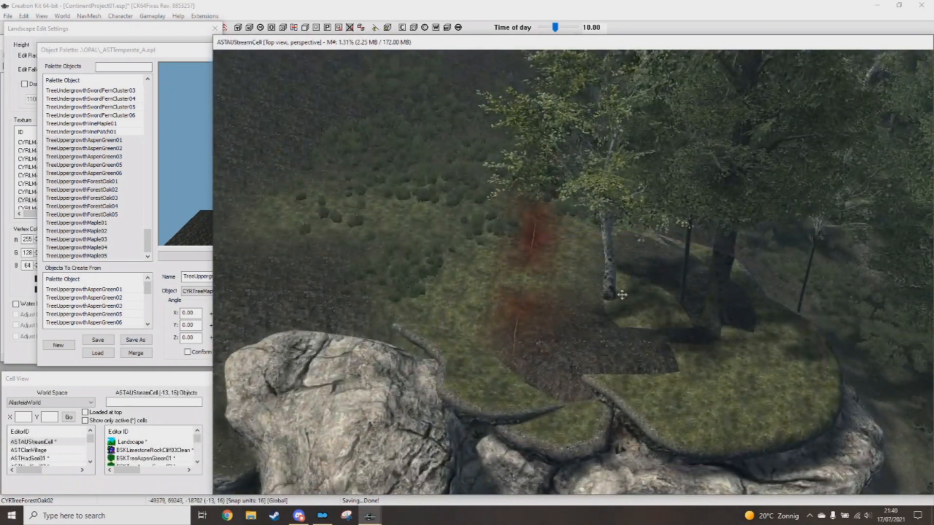
click(72, 35)
middle_drag(318, 231, 642, 420)
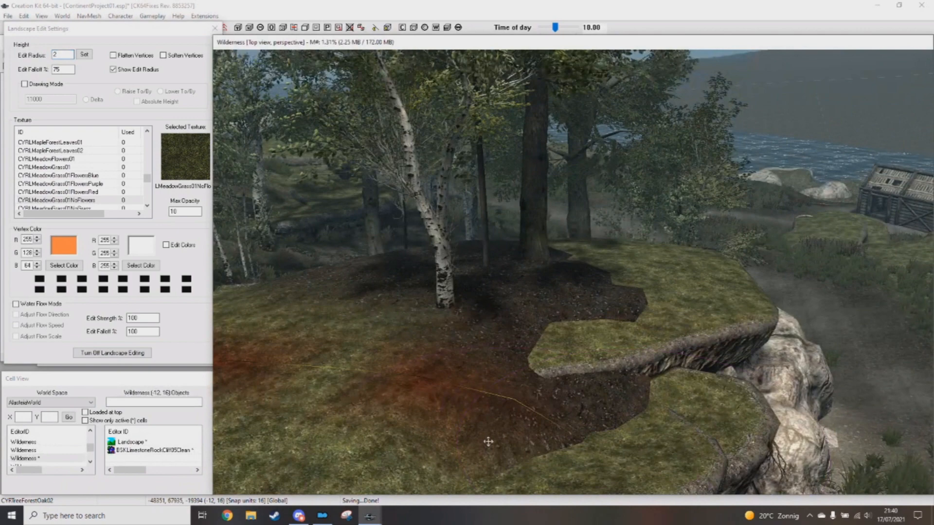
middle_drag(464, 470, 584, 352)
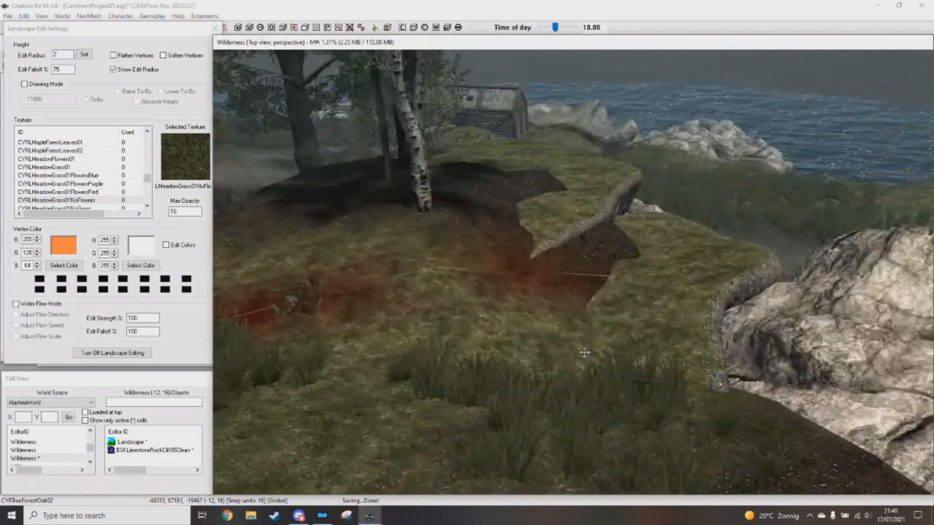
drag(506, 307, 508, 272)
middle_drag(509, 272, 574, 248)
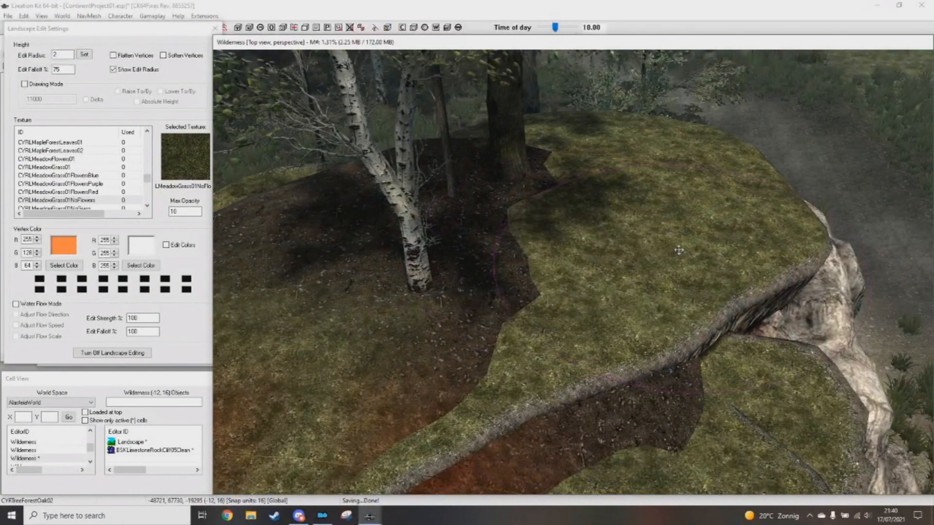
Step: Extend the raised terrain across the ledge around the oak and towards the ledge's shaded far edge
middle_drag(644, 257, 676, 370)
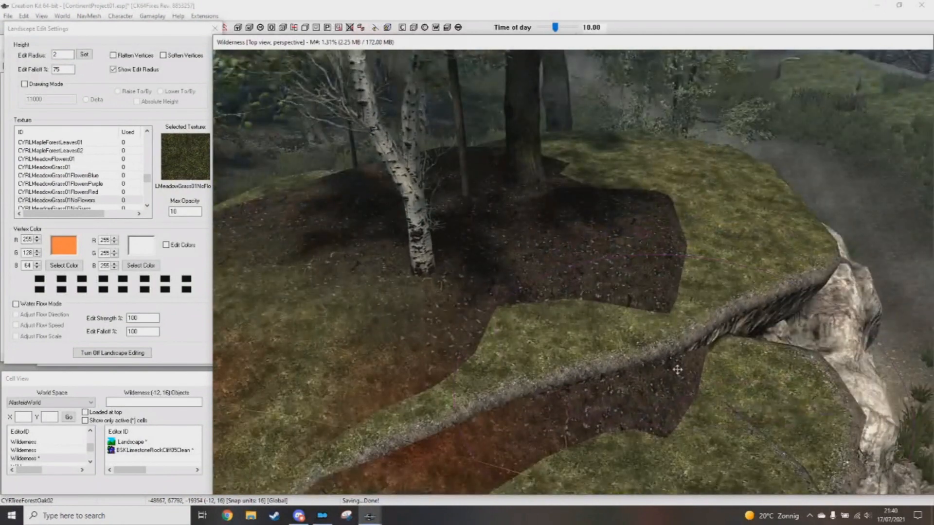
middle_drag(692, 226, 602, 300)
middle_drag(570, 255, 642, 230)
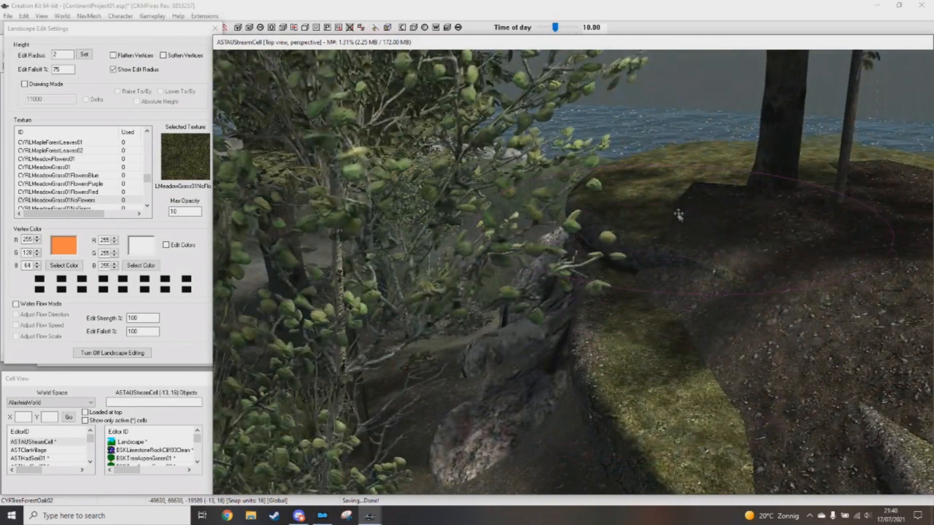
middle_drag(781, 243, 706, 240)
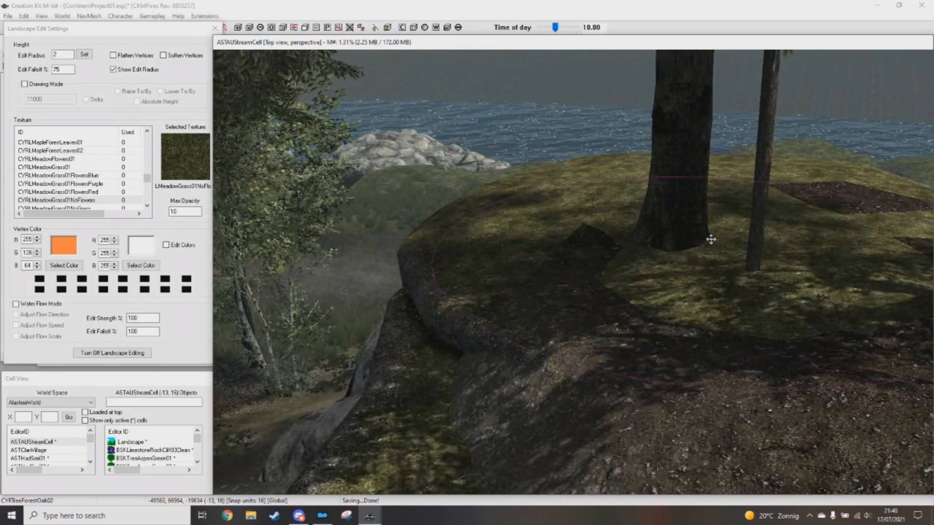
middle_drag(817, 253, 519, 451)
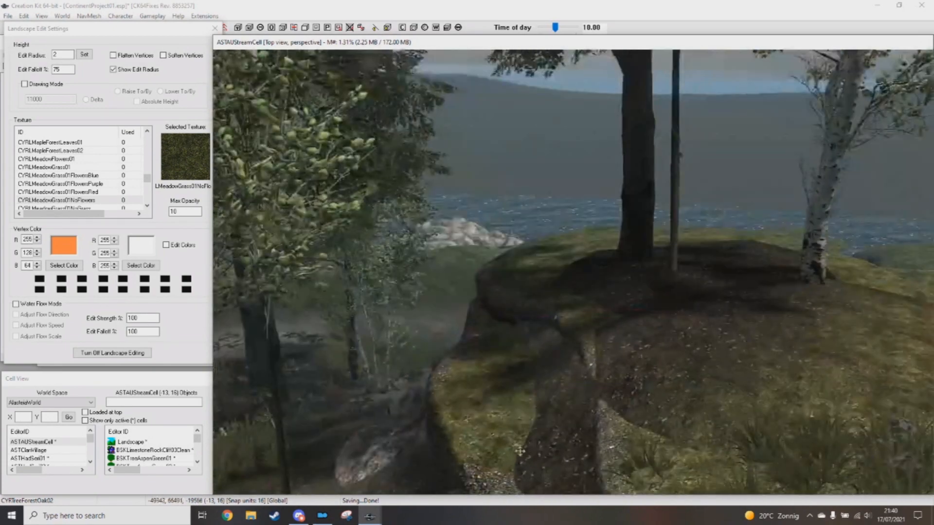
middle_drag(572, 406, 581, 381)
middle_drag(502, 264, 522, 336)
Step: Soften the terrain vertices beside the grassy ledge using an edit radius of 1
drag(59, 55, 42, 55)
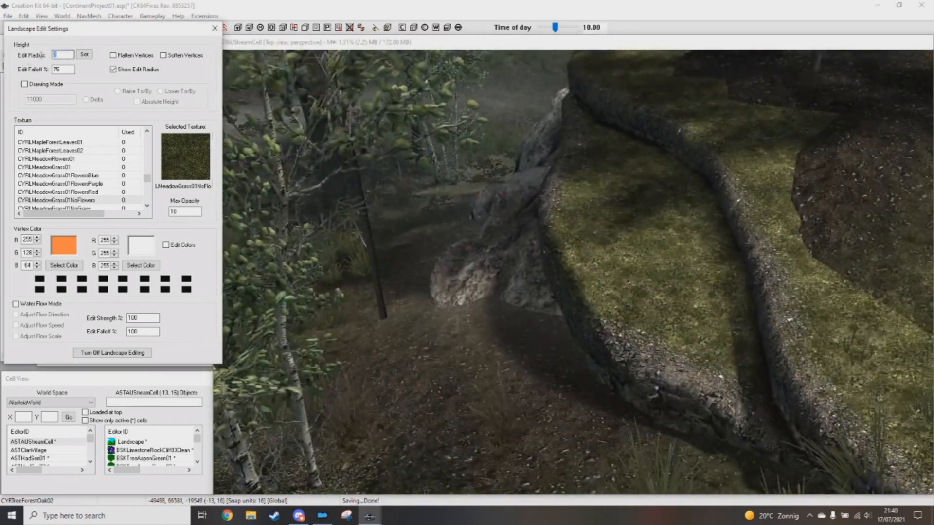
scroll(544, 284, down, 5)
click(163, 56)
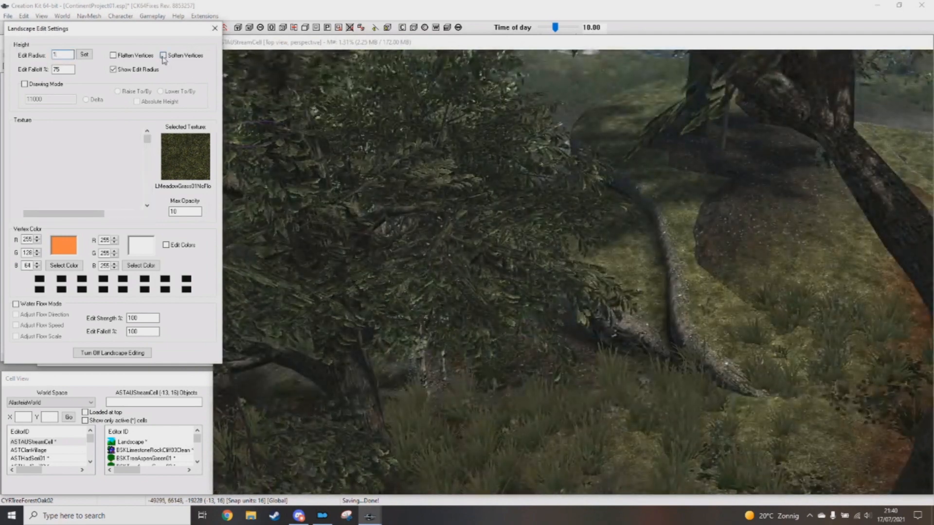
scroll(574, 363, up, 4)
click(561, 257)
middle_drag(551, 326, 744, 260)
scroll(744, 261, up, 3)
Step: Turn off vertex softening and raise the remaining ground around the ledge's trees with an edit radius of 2
drag(60, 55, 41, 60)
click(164, 56)
scroll(579, 218, up, 3)
middle_drag(578, 219, 501, 258)
mouse_move(500, 258)
mouse_down()
mouse_move(506, 236)
mouse_move(618, 188)
mouse_up()
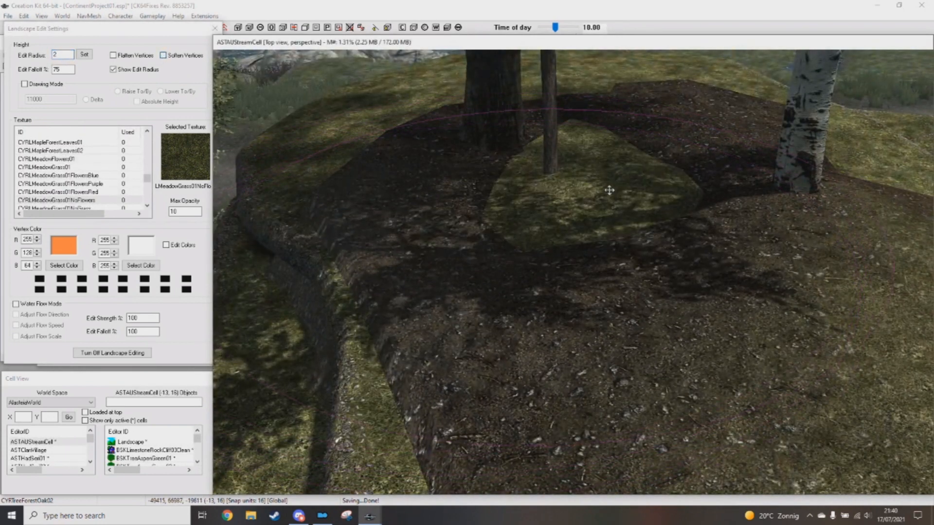
middle_drag(466, 253, 377, 304)
mouse_move(377, 303)
mouse_down()
mouse_move(325, 312)
mouse_move(382, 326)
mouse_up()
drag(514, 216, 511, 208)
middle_drag(510, 208, 503, 244)
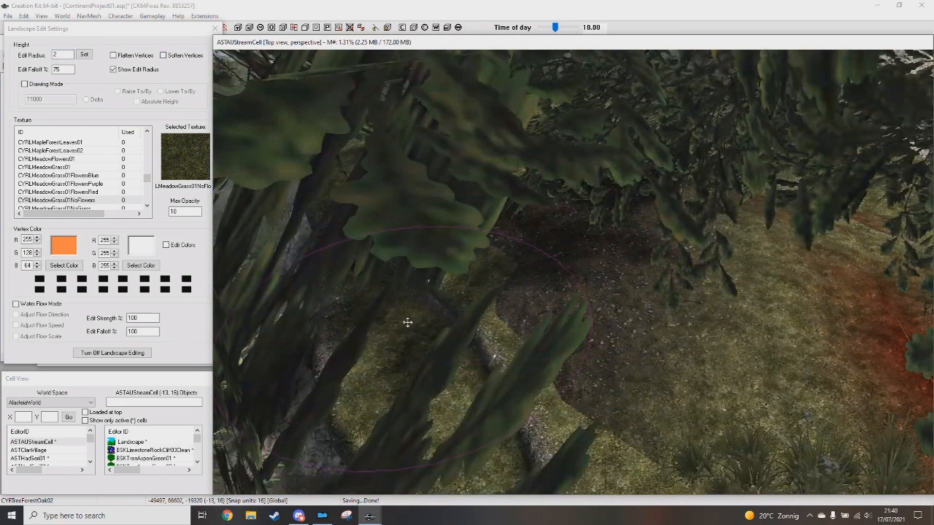
middle_drag(407, 323, 535, 270)
Step: Paint the bare soil on top of the ledge with the CYRLMeadowGrass01NoGrass texture
scroll(69, 179, down, 2)
click(80, 159)
middle_drag(594, 319, 581, 318)
mouse_move(632, 313)
right_down()
mouse_move(677, 274)
mouse_move(690, 207)
right_up()
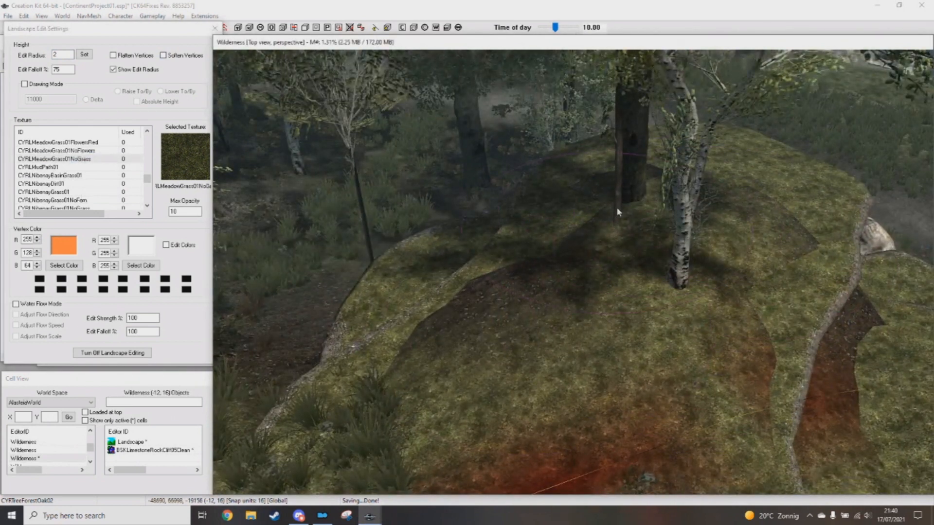
right_drag(497, 301, 772, 363)
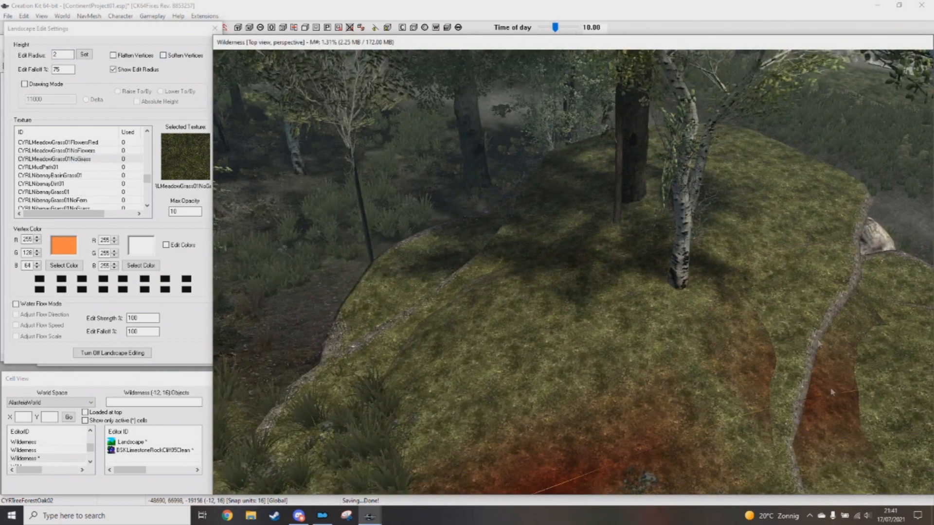
Step: Enable vertex colour editing and paint white over the red-tinted terrain on and around the ledge
middle_drag(831, 330, 722, 311)
click(170, 245)
right_drag(706, 361, 339, 298)
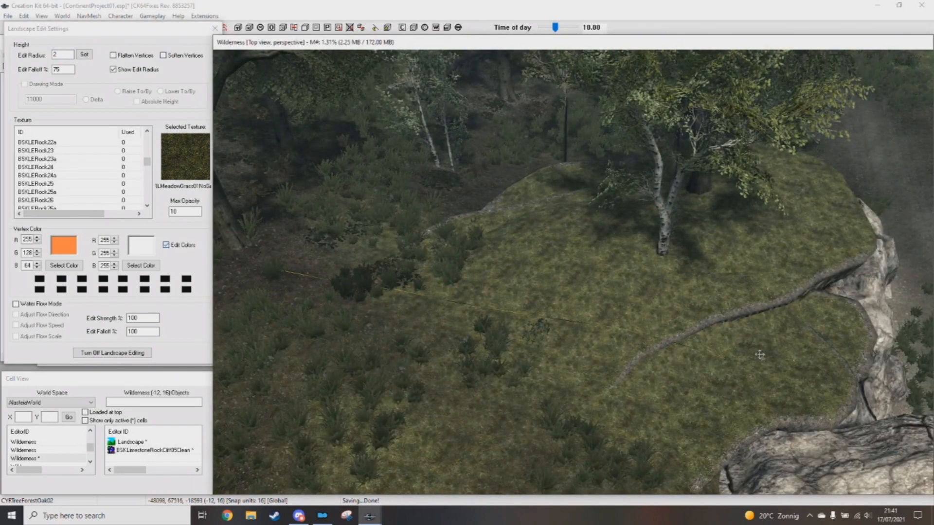
right_drag(760, 355, 606, 357)
middle_drag(607, 356, 387, 325)
middle_drag(670, 336, 563, 332)
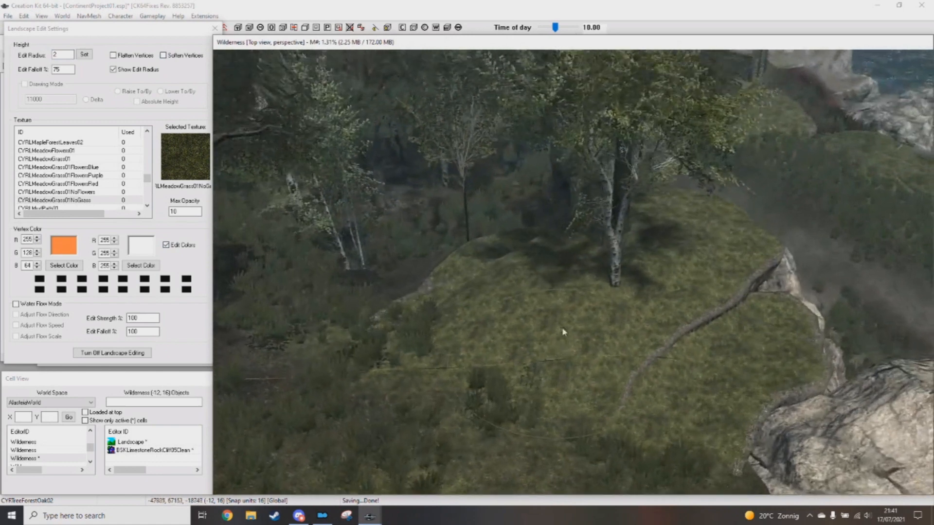
Step: Set the landscape edit radius to 1 and turn off vertex colour editing
double_click(63, 54)
text(1)
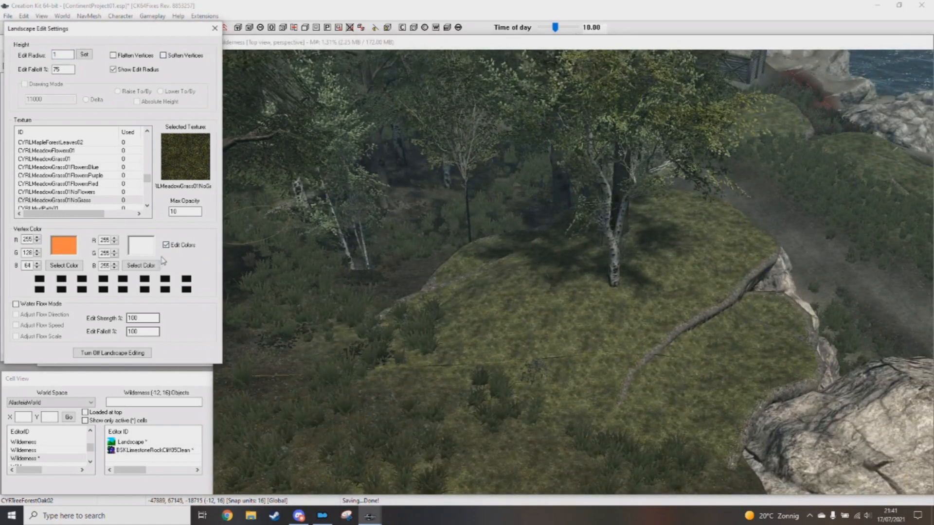
click(166, 244)
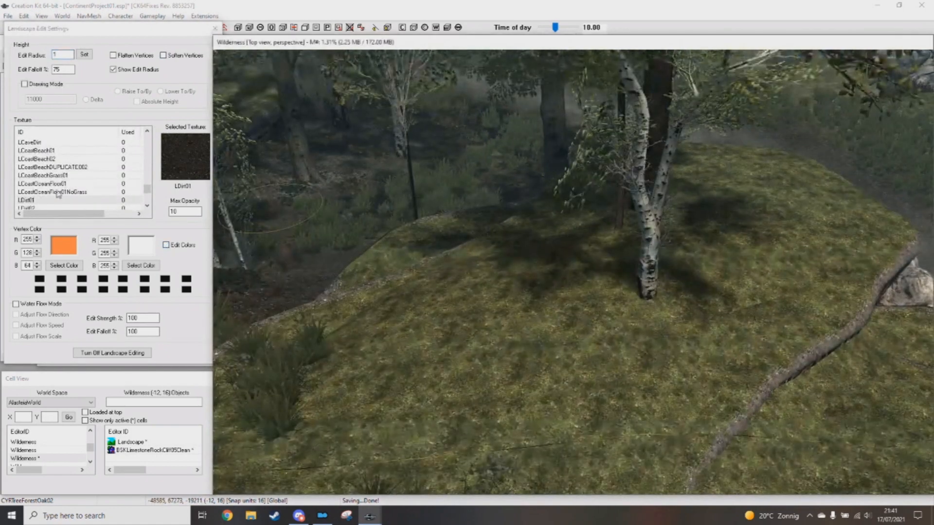
Step: Paint patches of CYRLMeadowGrass01NoFlowers on the ledge around the aspen and along the adjoining slope
middle_drag(725, 273, 560, 313)
key(e)
middle_drag(517, 281, 308, 255)
scroll(78, 163, up, 1)
click(81, 175)
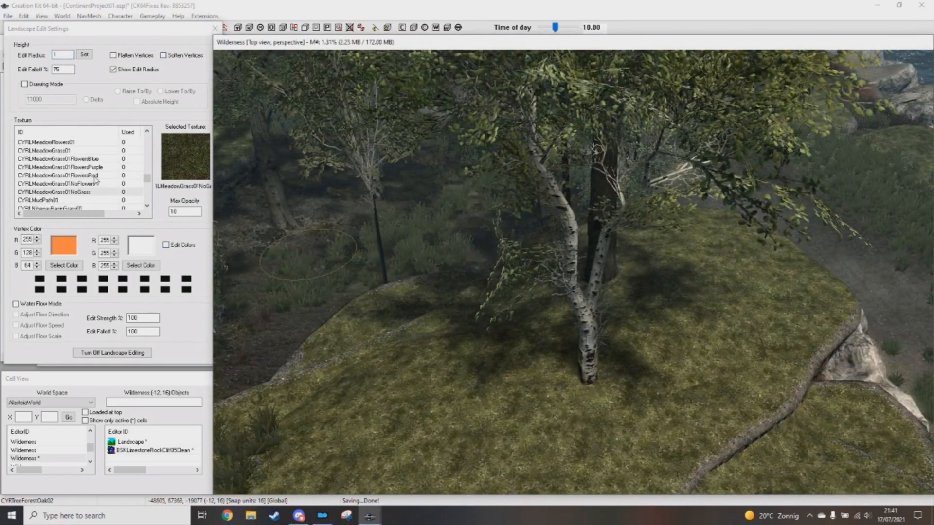
middle_drag(572, 382, 574, 330)
mouse_move(613, 308)
right_down()
mouse_move(586, 290)
mouse_move(574, 330)
mouse_move(538, 352)
mouse_move(534, 366)
right_up()
scroll(538, 352, down, 3)
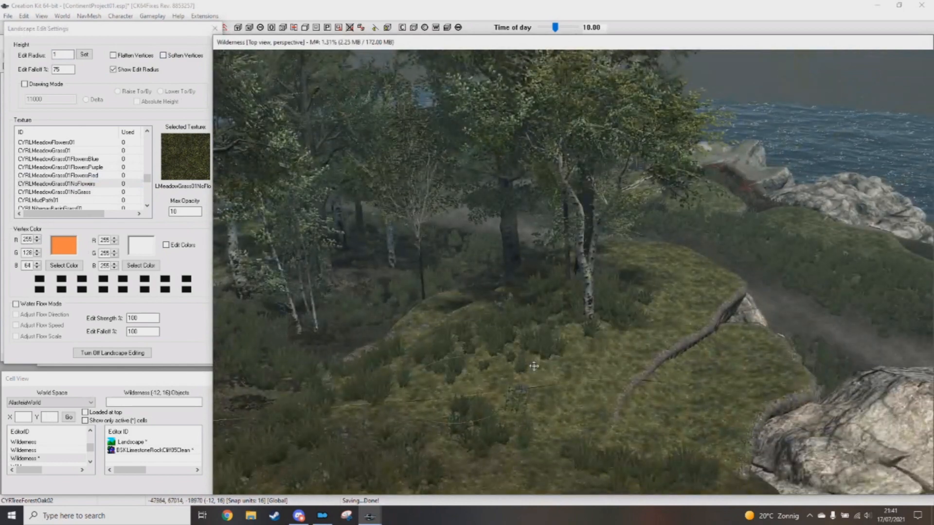
middle_drag(534, 366, 496, 413)
right_drag(496, 413, 525, 389)
scroll(525, 388, up, 3)
Step: Paint LPineForest02 ground patches into the grass near the aspen's base, and close the landscape editing settings
middle_drag(525, 388, 720, 397)
click(66, 183)
text(ld)
middle_drag(552, 371, 525, 350)
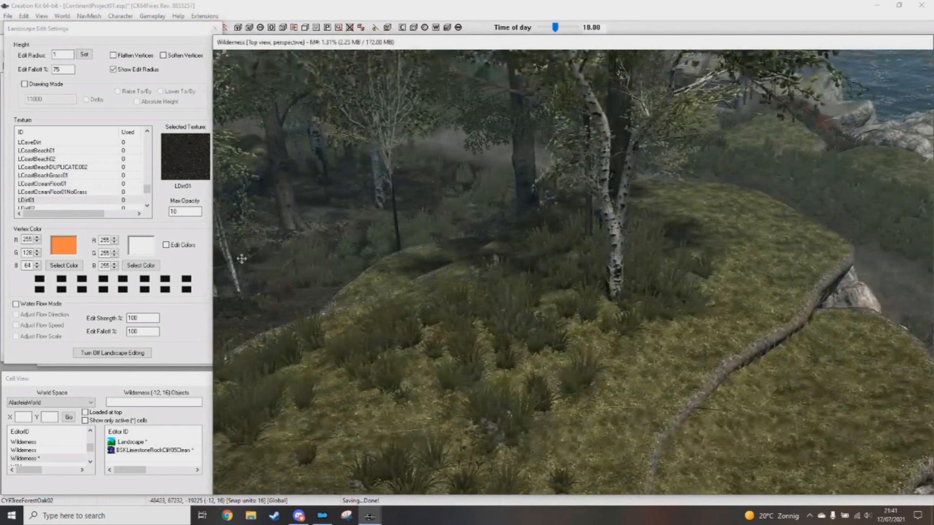
key(f)
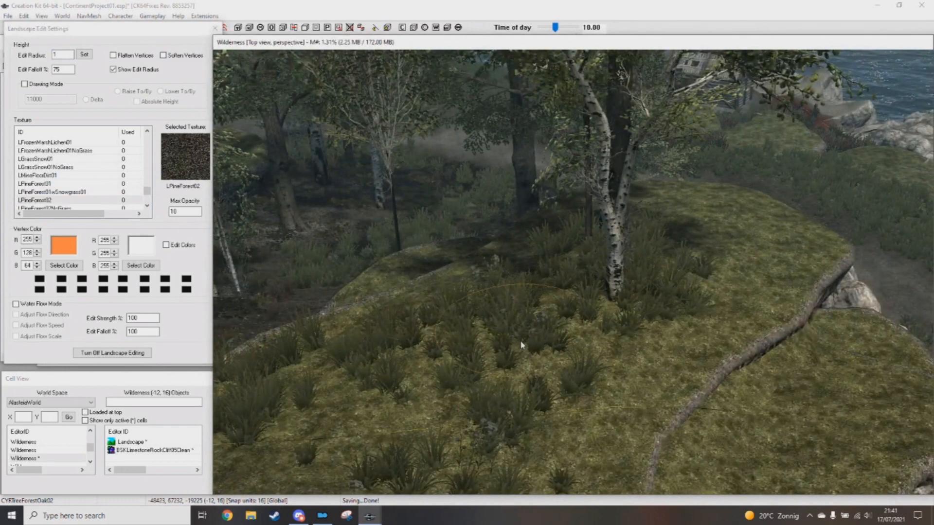
drag(516, 334, 533, 360)
middle_drag(578, 302, 601, 289)
middle_drag(400, 404, 553, 397)
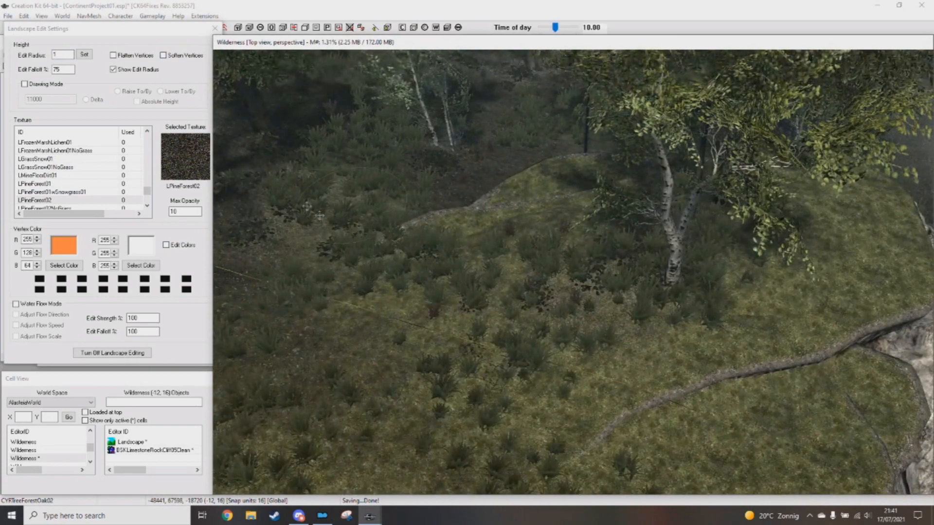
middle_drag(404, 314, 572, 332)
click(215, 28)
Step: Place a BSKTreeAspenGreen03 aspen on the shaded rocky ledge beside the dark-trunked tree
scroll(590, 299, down, 3)
middle_drag(508, 259, 558, 271)
ctrl+right_click(556, 289)
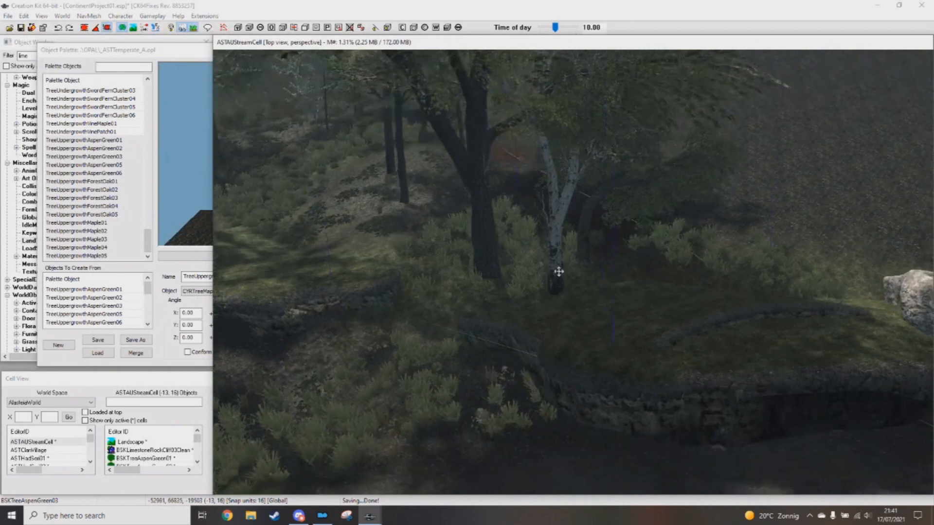
middle_drag(870, 370, 541, 364)
key(z)
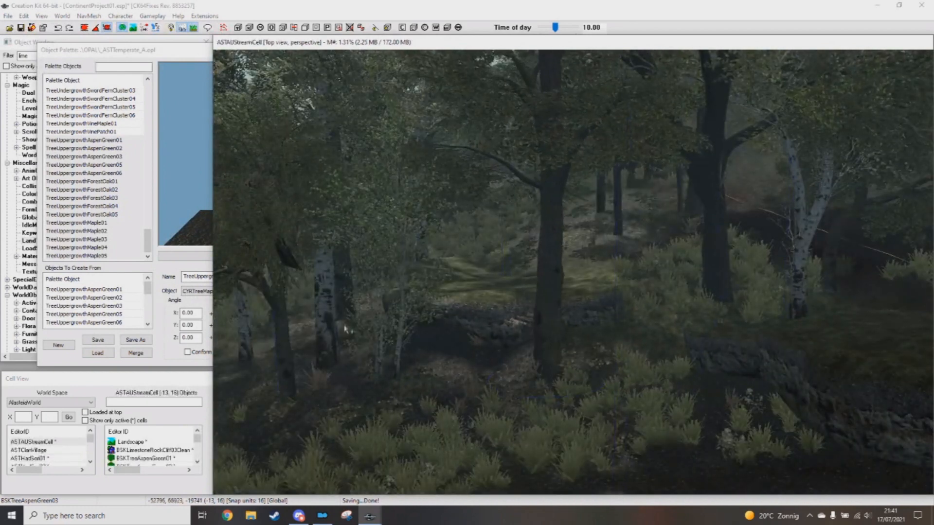
Step: Place more trees in the undergrowth beside the dirt clearing, adjust their placement, and save the plugin
ctrl+right_click(621, 418)
key(z)
middle_drag(621, 403, 583, 374)
ctrl+right_click(576, 391)
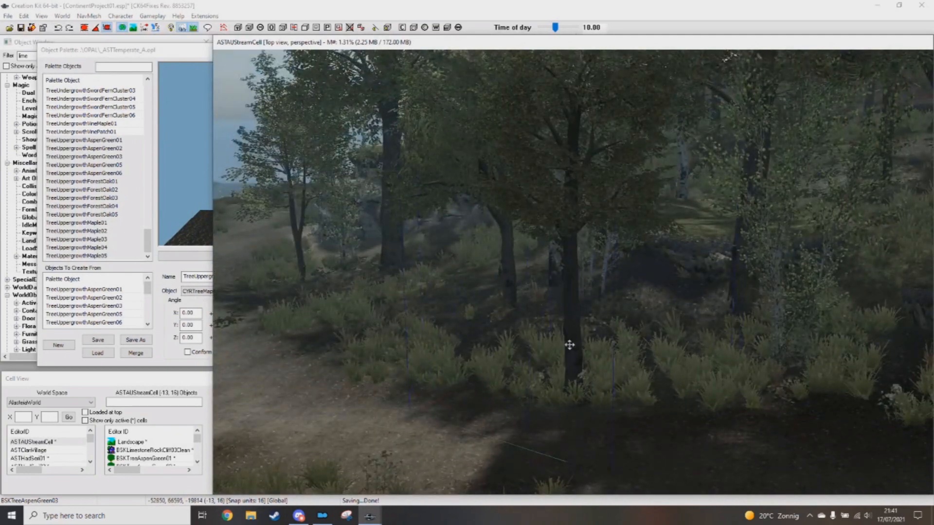
key(z)
drag(570, 345, 588, 354)
middle_drag(588, 354, 633, 364)
key(ctrl+s)
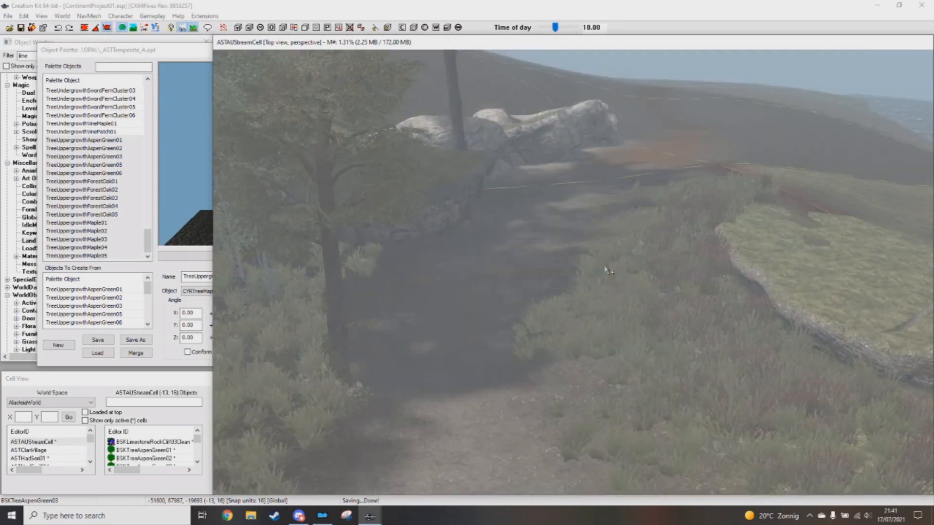
Step: Place trees towards the back of the grassy rock ledge overlooking the sea and shift the large one into position
ctrl+right_click(606, 268)
middle_drag(606, 268, 491, 256)
key(z)
drag(459, 273, 666, 258)
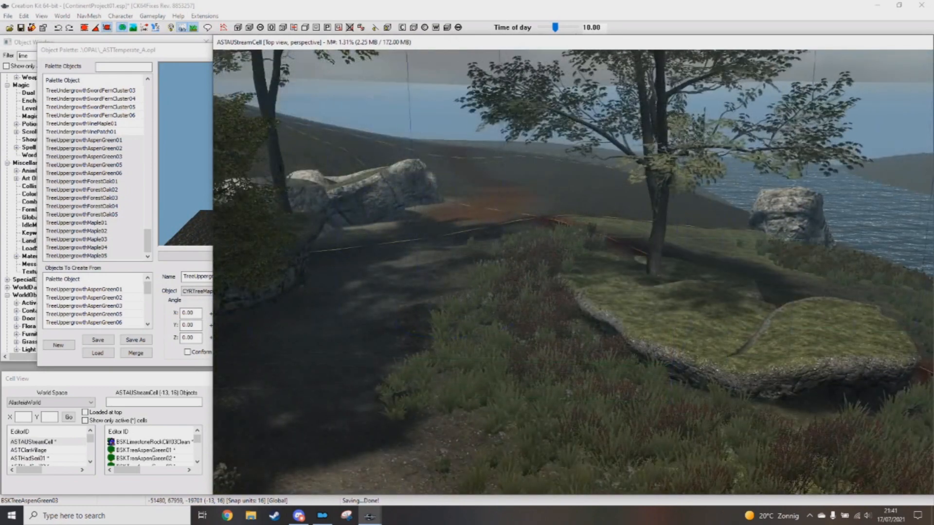
key(z)
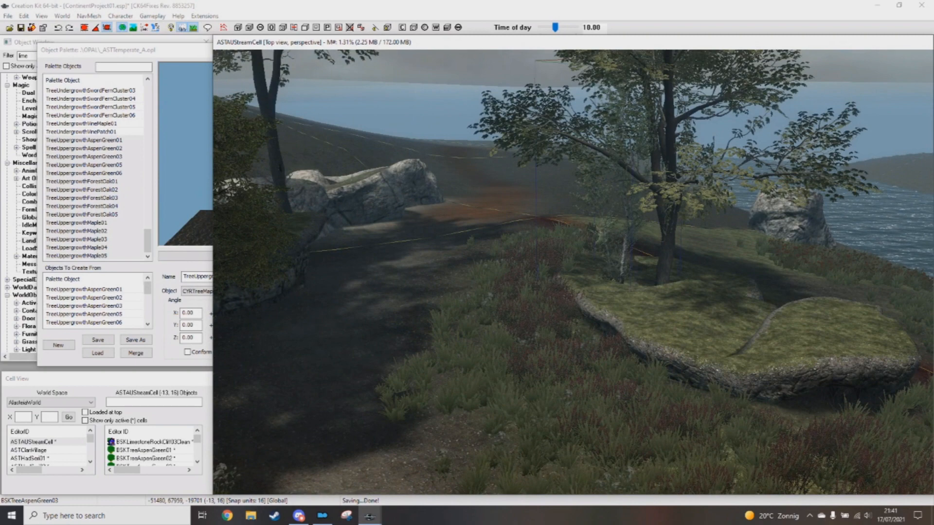
Step: Add further trees towards the front edge of the same sea-facing grassy ledge to form a small group
middle_drag(670, 326, 665, 313)
key(z)
drag(665, 313, 663, 332)
scroll(665, 358, down, 2)
middle_drag(665, 359, 697, 313)
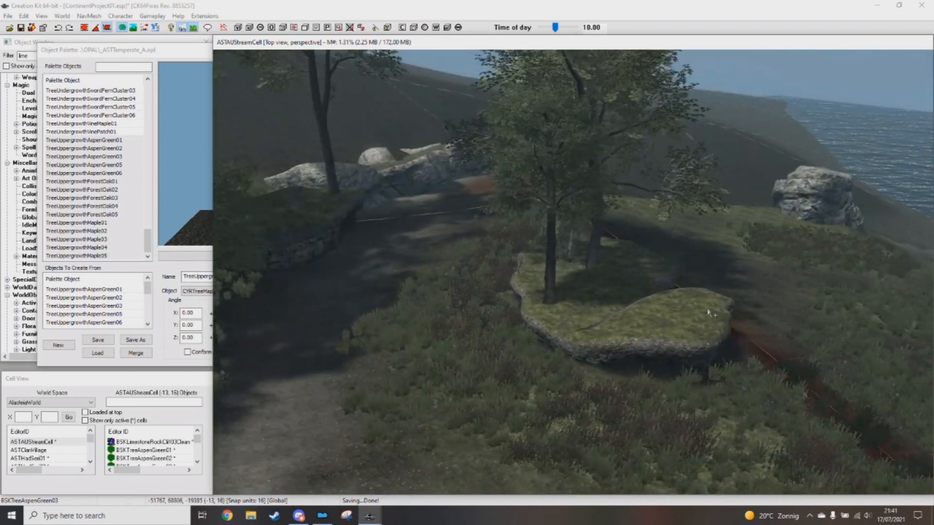
key(d)
scroll(714, 280, down, 3)
middle_drag(713, 280, 610, 322)
scroll(554, 333, up, 3)
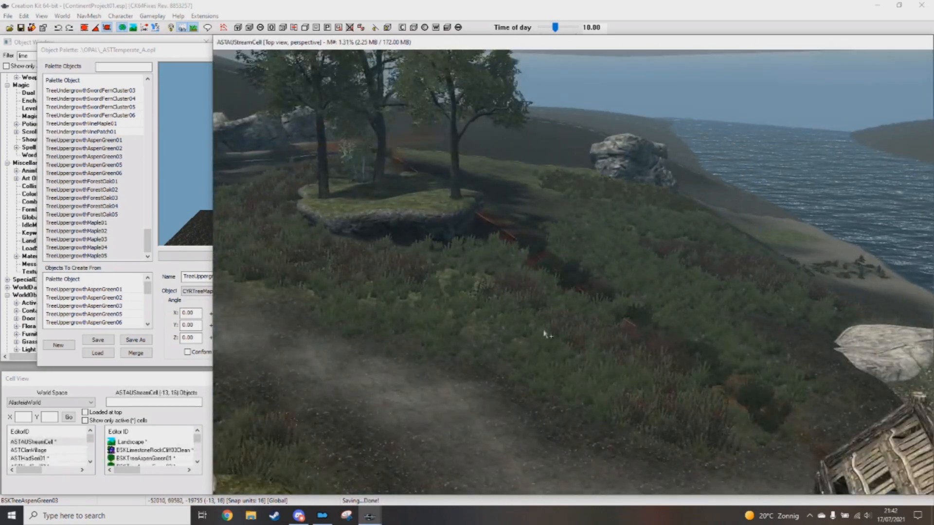
Step: Place a CYRTreeForestOak04 among the grass beside the dirt path near the wooden hut and adjust its placement
middle_drag(516, 309, 527, 312)
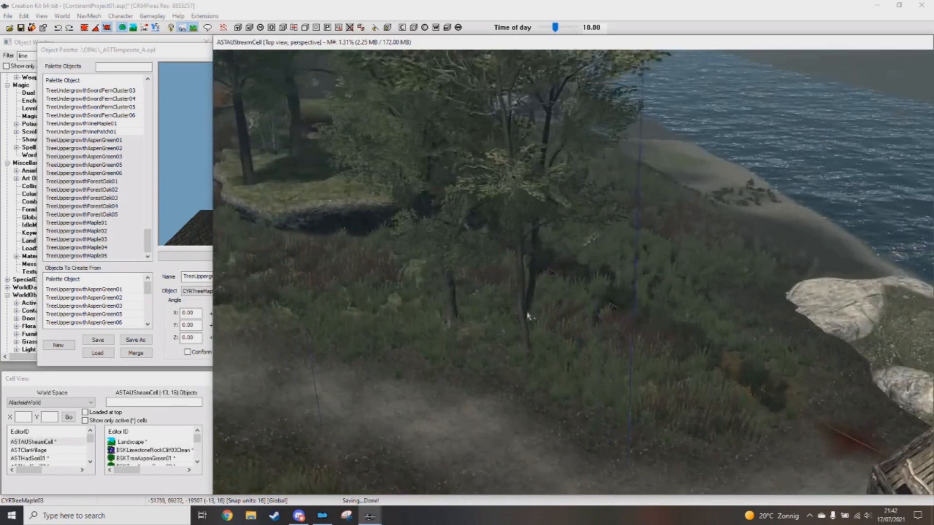
ctrl+right_click(526, 311)
middle_drag(526, 311, 520, 304)
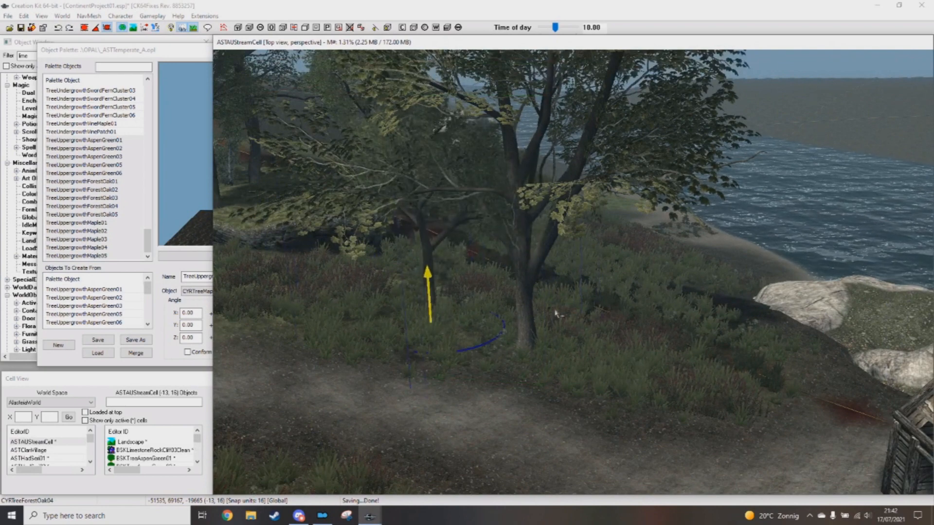
mouse_move(522, 304)
mouse_down()
mouse_move(576, 311)
mouse_move(542, 321)
mouse_move(524, 306)
mouse_up()
scroll(524, 306, down, 3)
middle_drag(524, 306, 426, 247)
Step: Place a CYRTreeMaple03 on the terraced grassy ledges across from the hut, deleting an unwanted tree there
ctrl+right_click(362, 344)
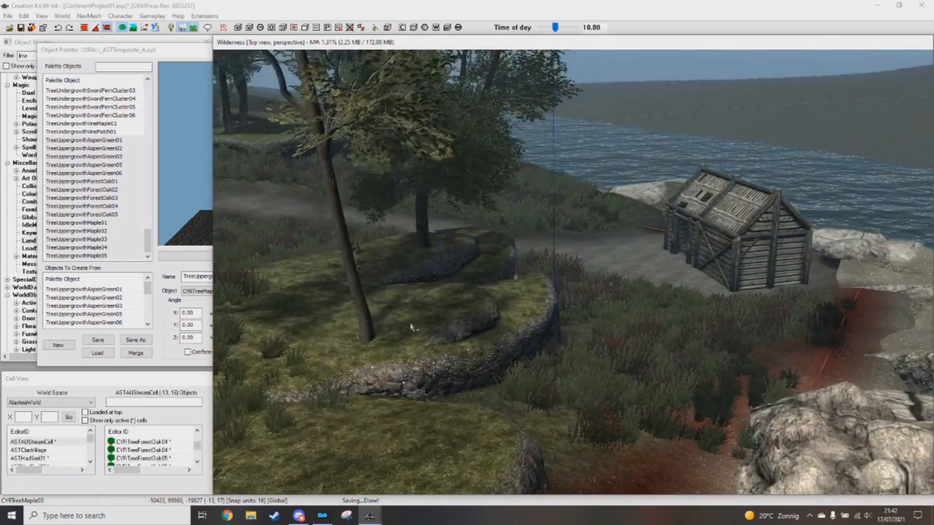
ctrl+right_click(413, 295)
key(Delete)
scroll(413, 294, down, 3)
ctrl+right_click(367, 332)
scroll(374, 336, down, 3)
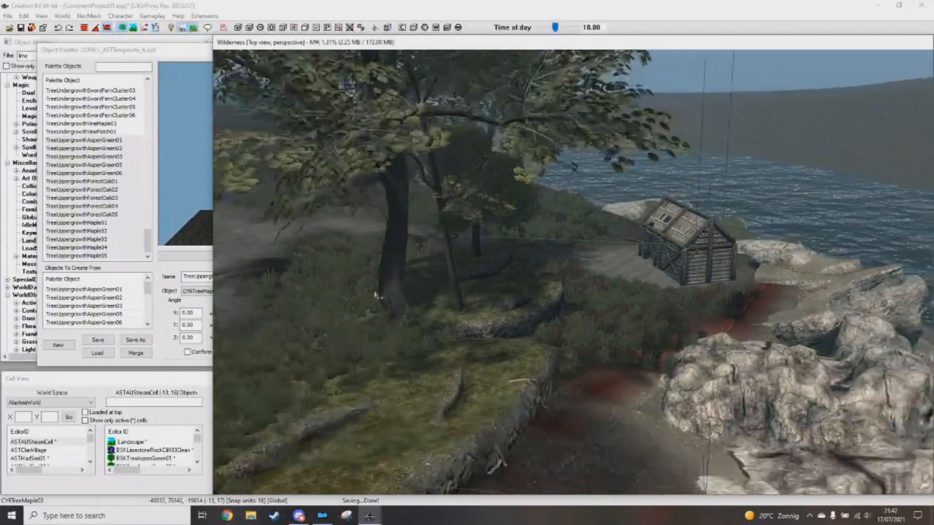
Step: Adjust the trees behind the lower grassy ledge, placing a CYRTreeForestOak04 at its rear edge
right_drag(400, 273, 382, 238)
drag(382, 269, 435, 325)
scroll(405, 332, up, 3)
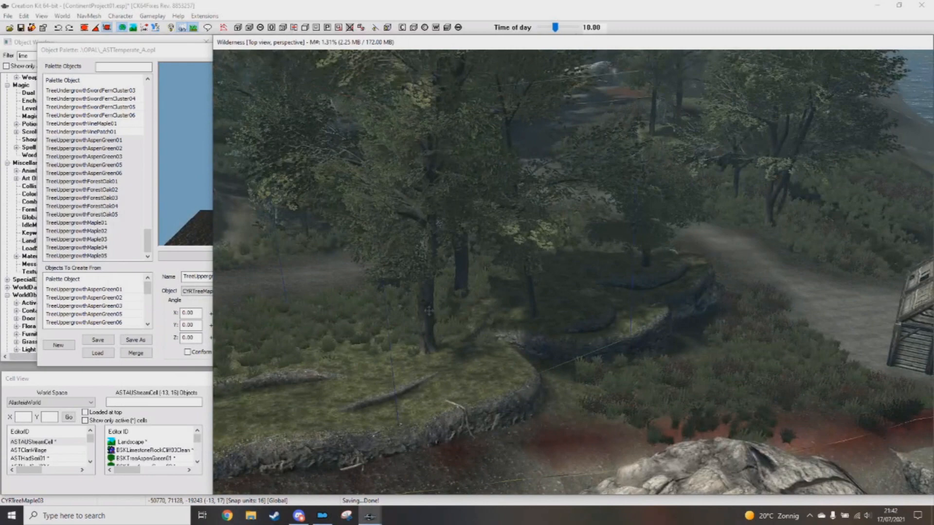
scroll(430, 310, down, 4)
right_drag(432, 311, 481, 310)
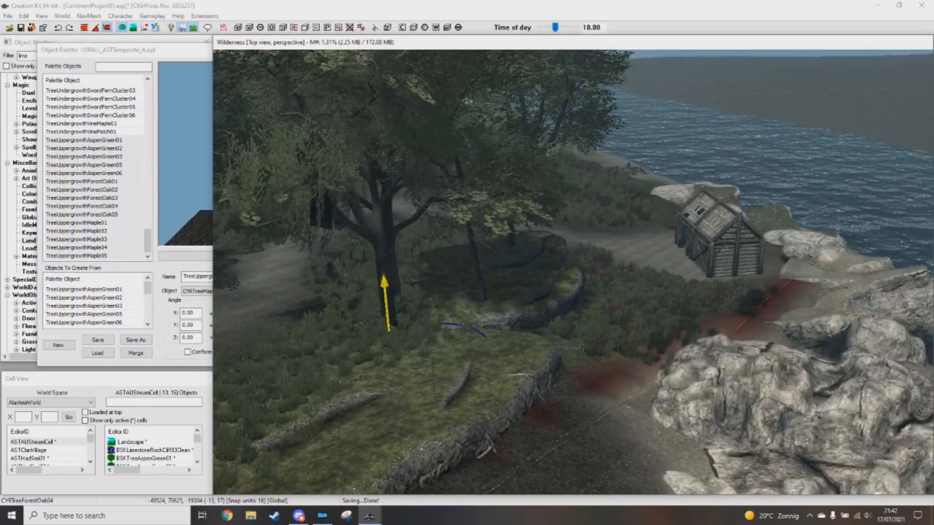
Step: Reposition the CYRTreeForestOak03 on the terraced ledge closest to the dirt path
scroll(408, 306, up, 3)
scroll(495, 326, up, 2)
shift+middle_drag(495, 326, 633, 316)
shift+middle_drag(639, 271, 672, 333)
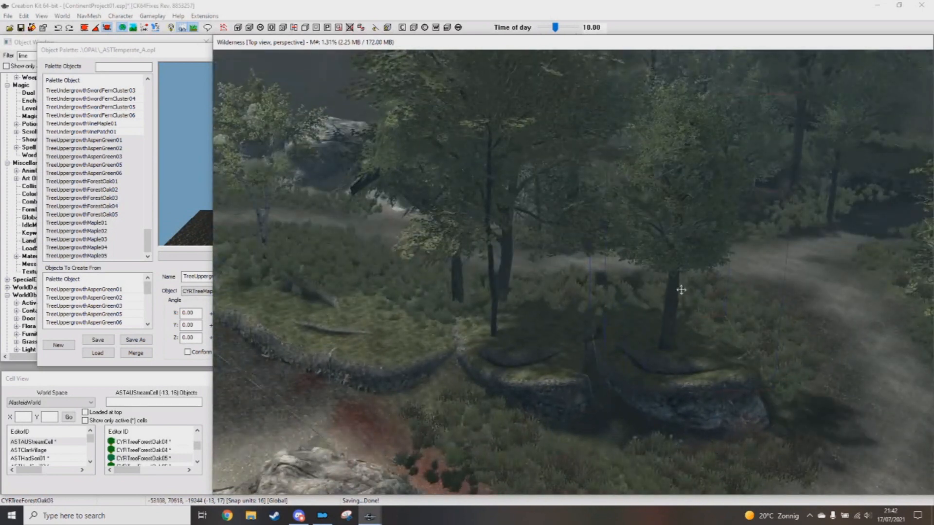
click(676, 310)
drag(672, 312, 694, 316)
key(z)
shift+middle_drag(695, 316, 635, 340)
shift+middle_drag(552, 246, 579, 354)
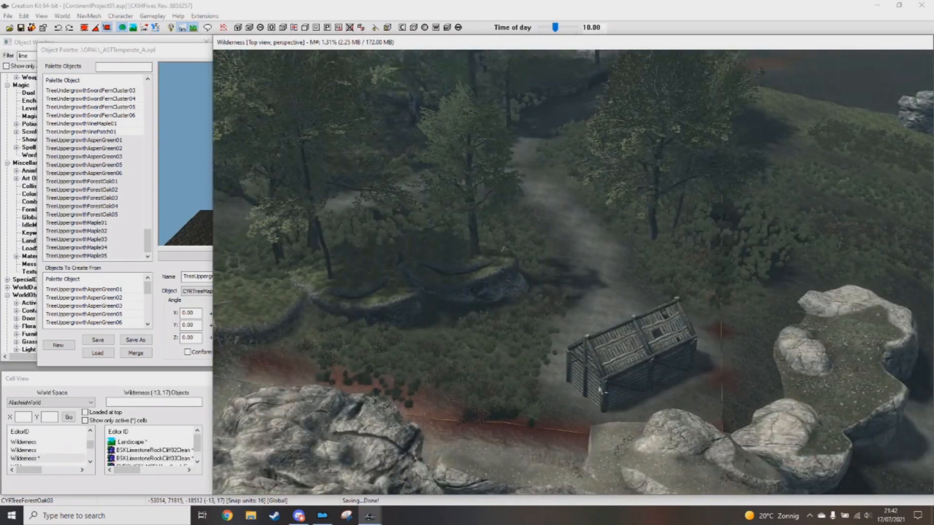
Step: Place a CYRTreeForestOak03 next to the wooden hut and save the plugin
scroll(602, 391, up, 3)
shift+middle_drag(602, 391, 590, 349)
alt+right_click(521, 344)
scroll(521, 343, up, 2)
shift+middle_drag(521, 343, 589, 353)
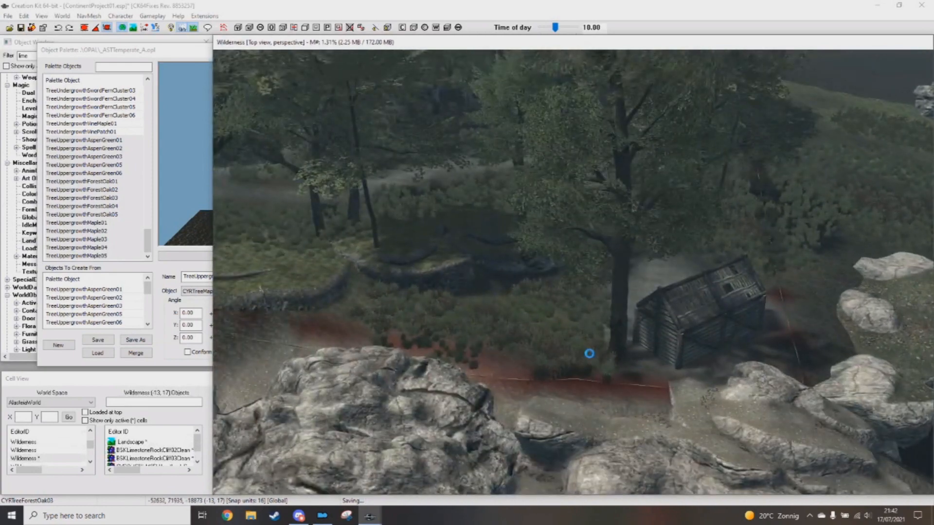
ctrl+alt+right_click(400, 339)
shift+middle_drag(400, 340, 386, 311)
key(Delete)
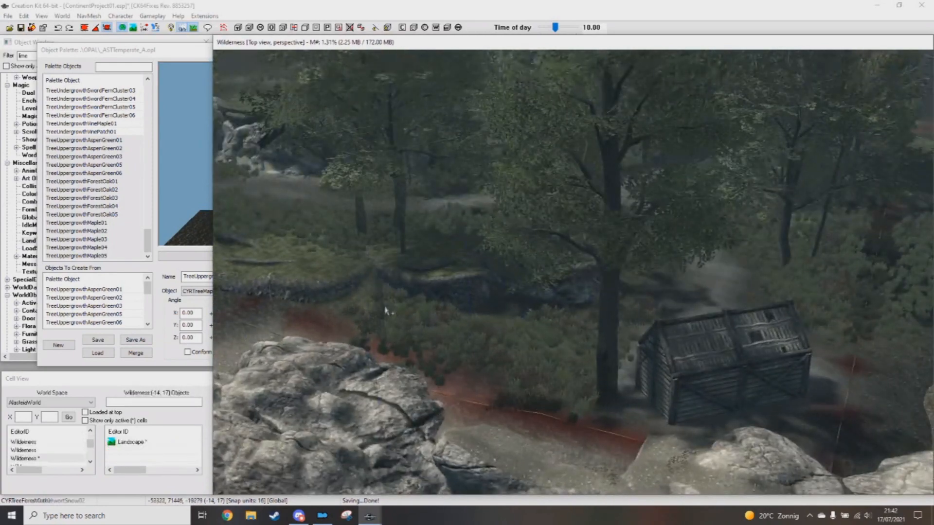
ctrl+alt+right_click(366, 335)
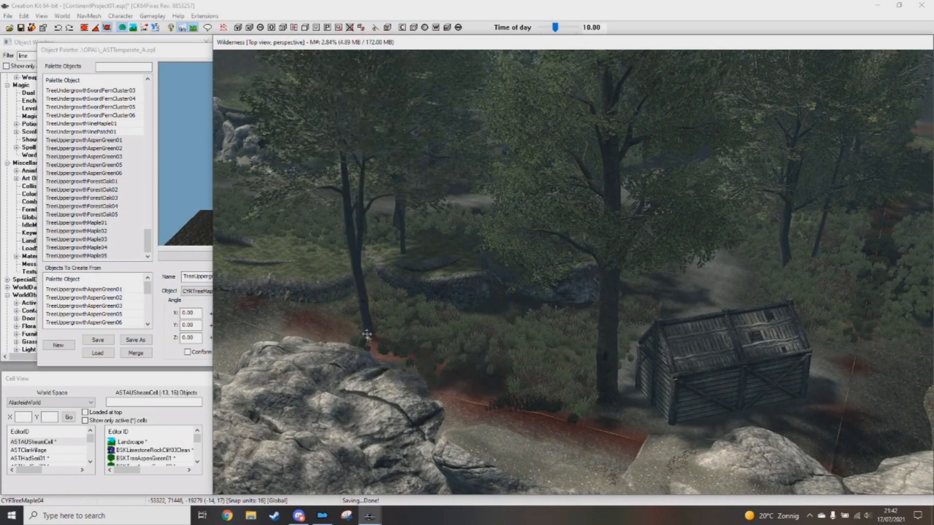
key(Delete)
ctrl+alt+right_click(371, 330)
key(Delete)
Step: Place a CYRTreeMaple01 behind the large coastal rock, adjust its position and height, and save the plugin
ctrl+alt+right_click(373, 319)
shift+middle_drag(373, 318, 371, 291)
key(z)
drag(372, 291, 372, 298)
shift+middle_drag(372, 298, 487, 301)
scroll(507, 293, down, 2)
key(ctrl+s)
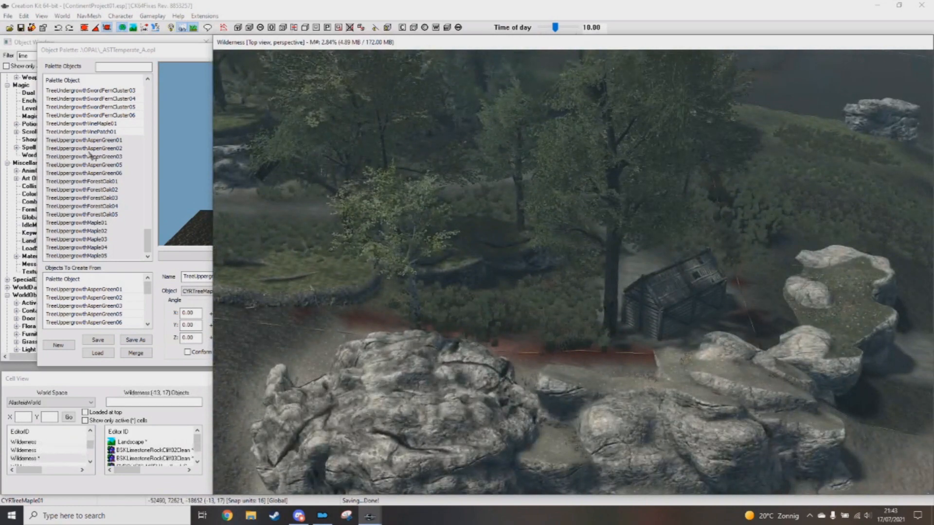
Step: Place a BSKTreeAspenGreen03 in the grass between the dirt path and the long grassy ledge
click(174, 197)
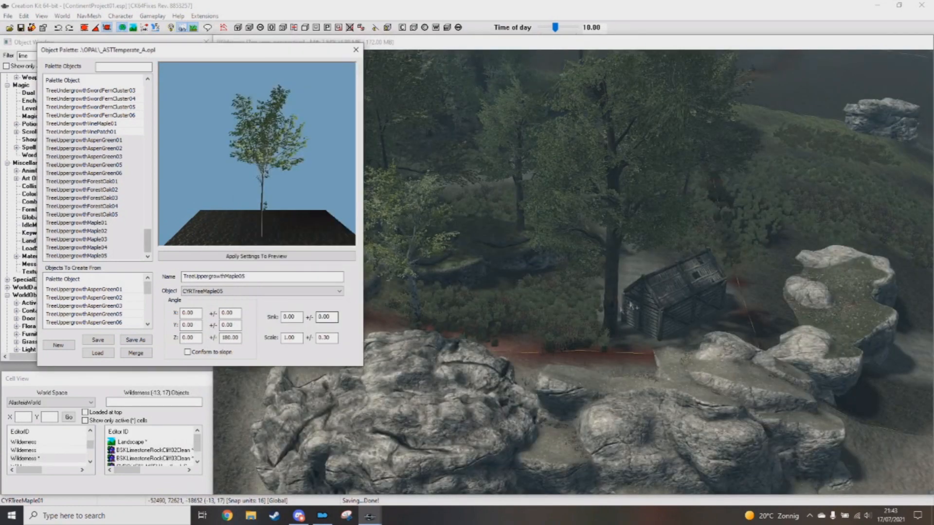
click(611, 300)
scroll(610, 300, up, 2)
middle_drag(610, 300, 132, 45)
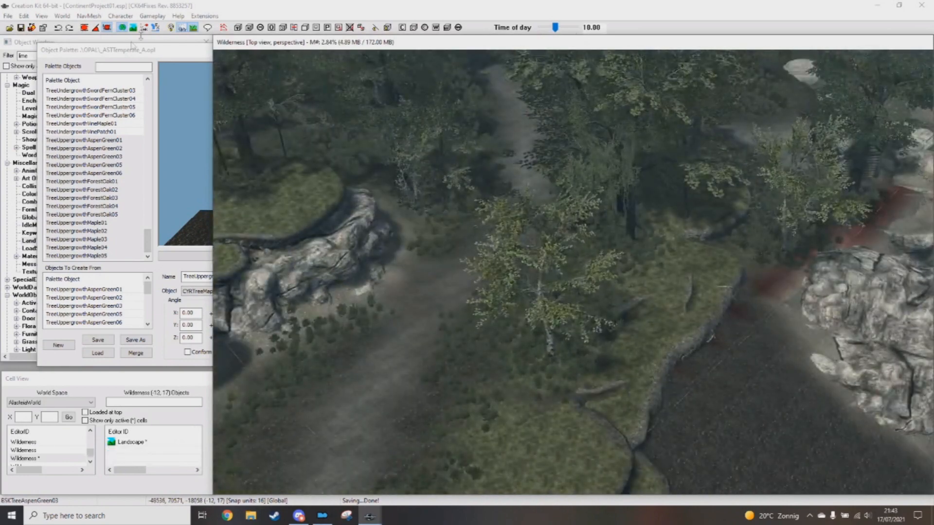
Step: Open the landscape editing settings and paint LPineForest02 ground around the aspen's base
key(h)
scroll(573, 278, up, 3)
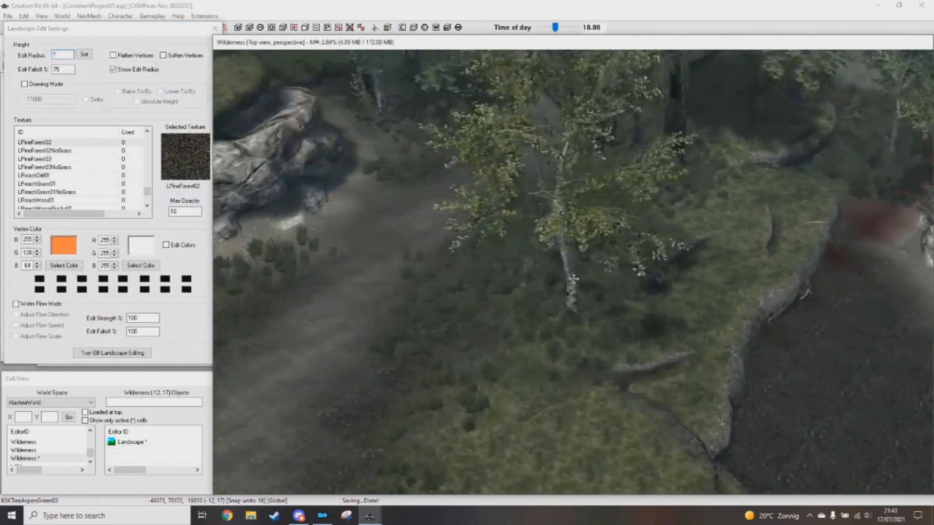
scroll(573, 278, up, 3)
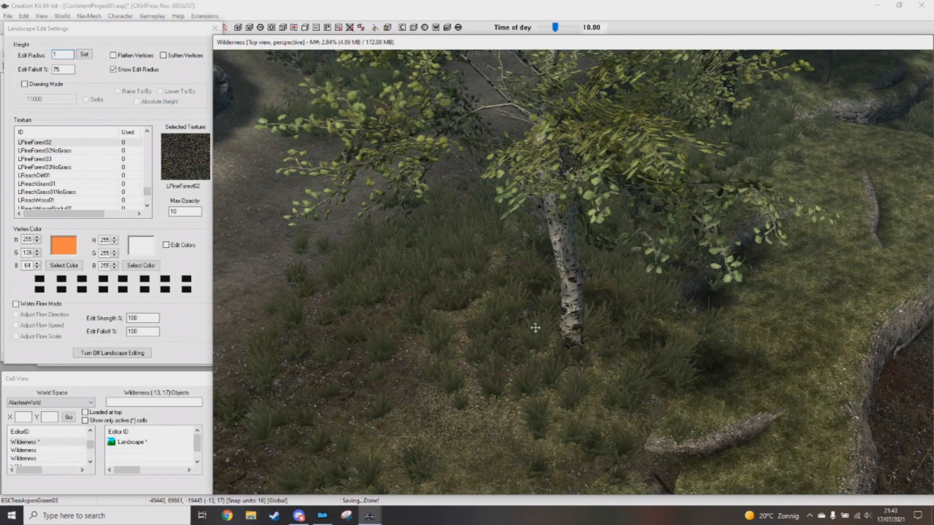
drag(506, 317, 558, 326)
scroll(532, 342, down, 3)
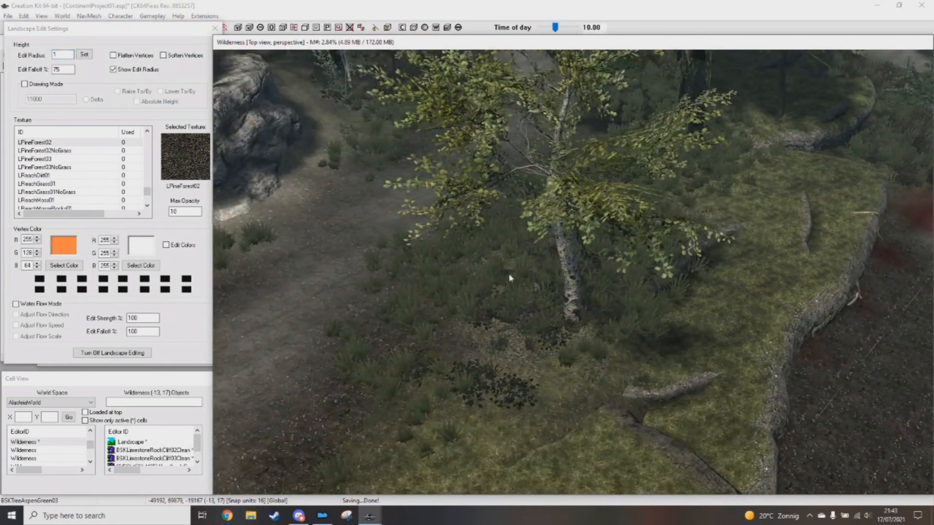
Step: Set the landscape edit radius to 3 and paint the shaded grassy slope behind the pale boulder
shift+middle_drag(528, 371, 625, 329)
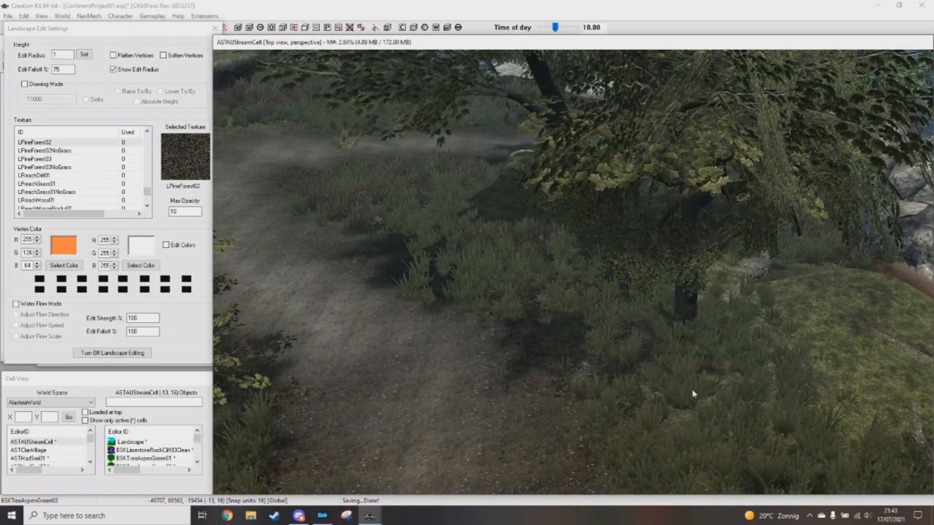
shift+middle_drag(688, 380, 598, 286)
shift+middle_drag(638, 327, 477, 292)
double_click(62, 54)
text(3)
scroll(559, 262, up, 4)
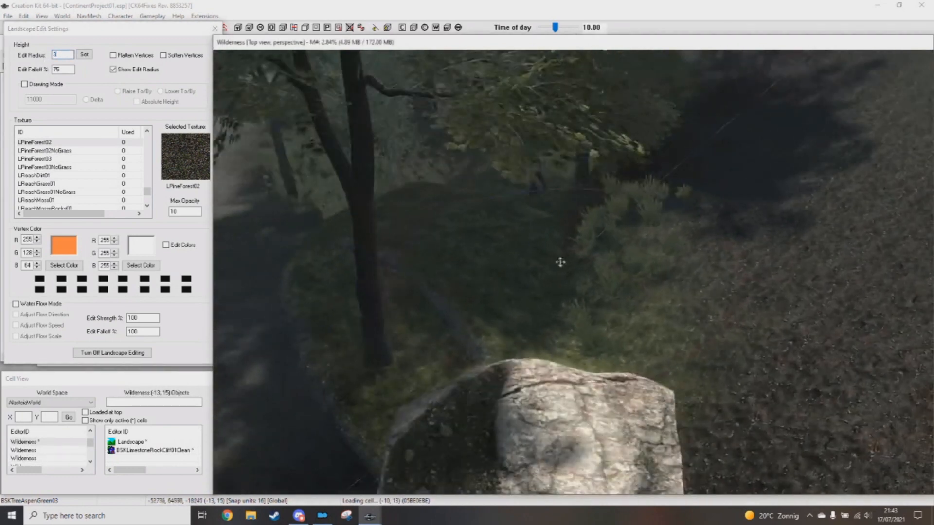
drag(544, 264, 546, 261)
drag(529, 336, 533, 326)
drag(624, 338, 587, 332)
shift+middle_drag(586, 332, 580, 337)
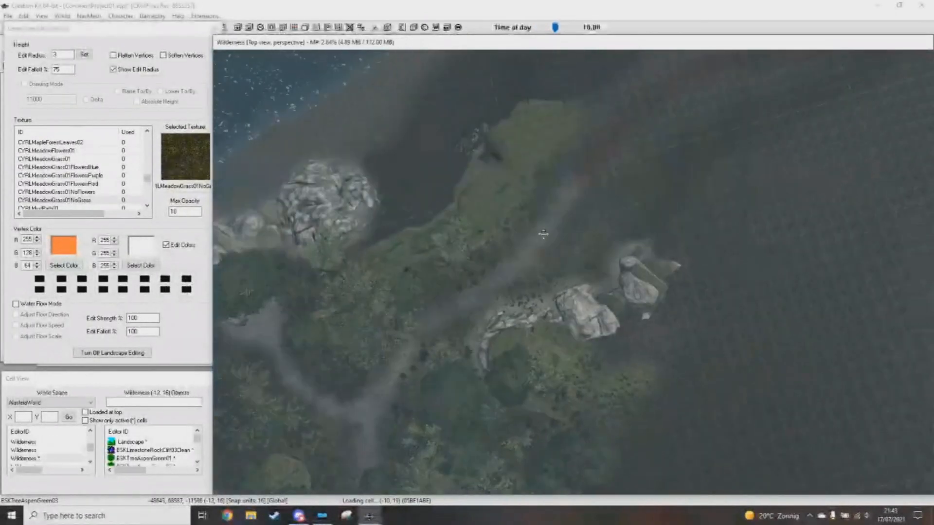
Step: Close the landscape editing settings and select TreeUndergrowthVinePatch01 in the object palette
scroll(635, 200, down, 1)
middle_drag(584, 265, 643, 132)
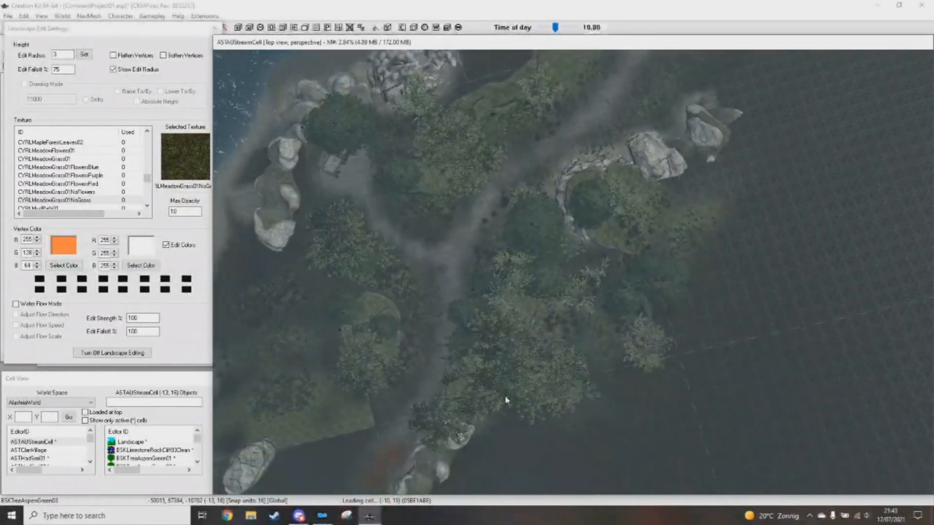
scroll(324, 229, up, 6)
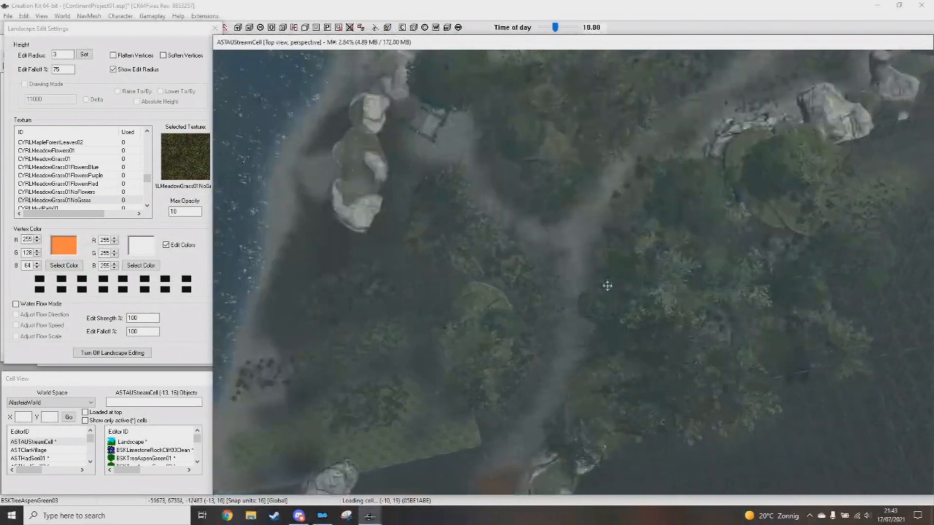
scroll(664, 261, up, 4)
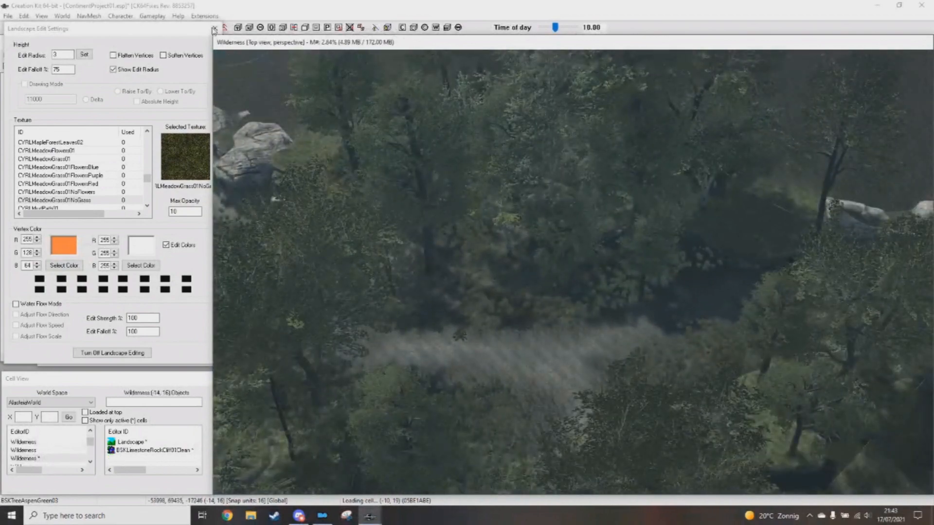
click(214, 28)
click(74, 195)
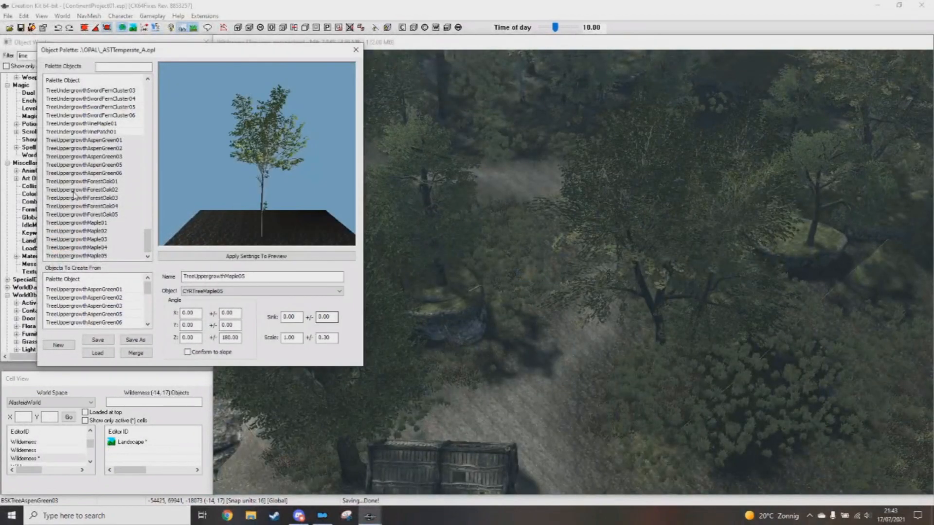
scroll(102, 201, up, 1)
click(115, 156)
scroll(116, 197, up, 2)
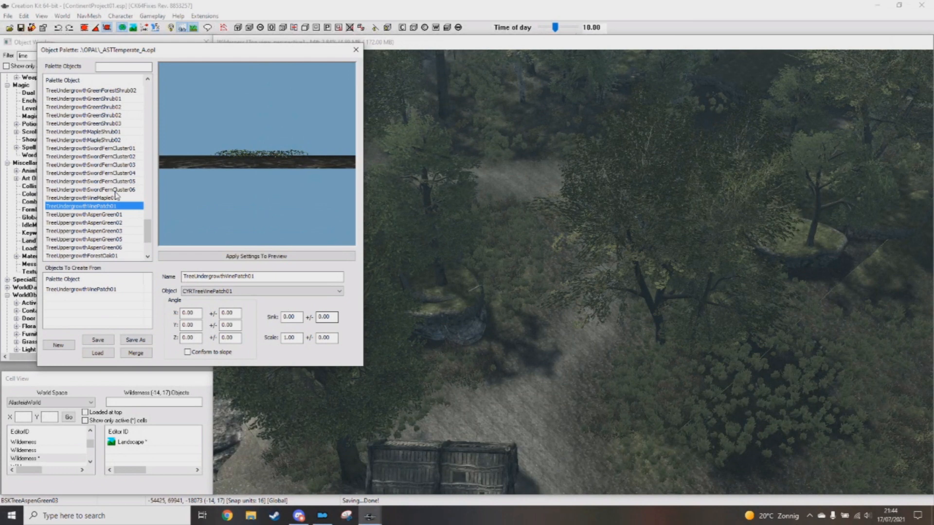
Step: Review the tree cover around the wooden hut and save the plugin
middle_drag(691, 189, 548, 215)
shift+middle_drag(559, 255, 568, 308)
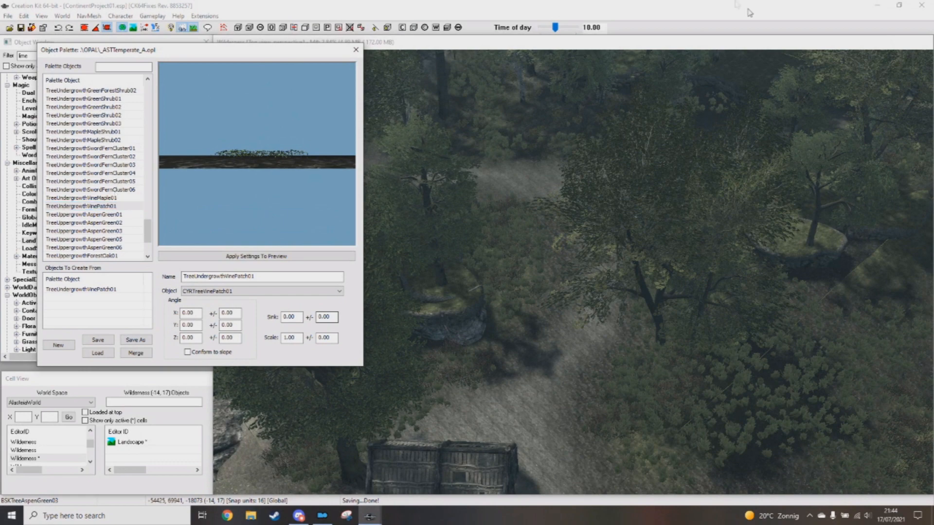
scroll(500, 224, up, 4)
key(ctrl+s)
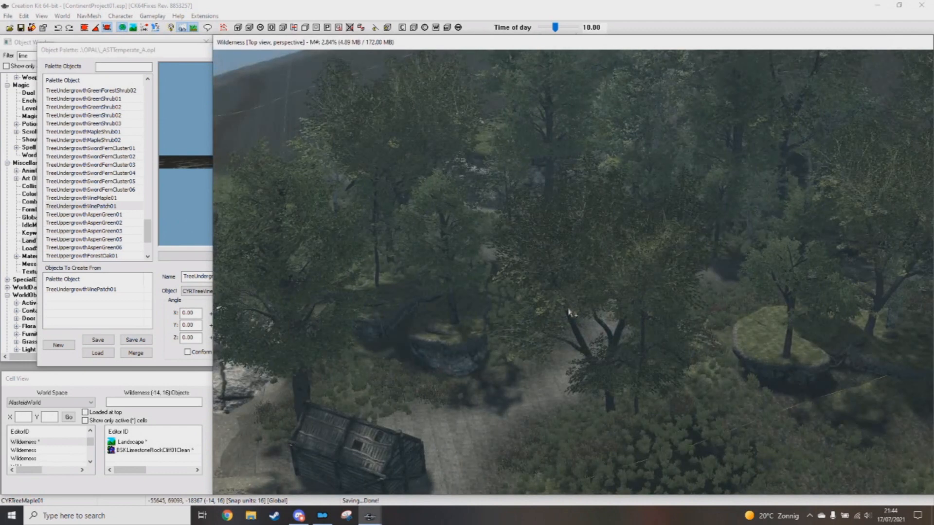
Step: Shift the object palette window slightly and select all entries from TreeUppergrowthAspenGreen01 to TreeUppergrowthMaple05 for placement
drag(161, 55, 149, 57)
middle_drag(603, 253, 512, 360)
click(165, 53)
scroll(98, 152, up, 7)
scroll(98, 151, down, 10)
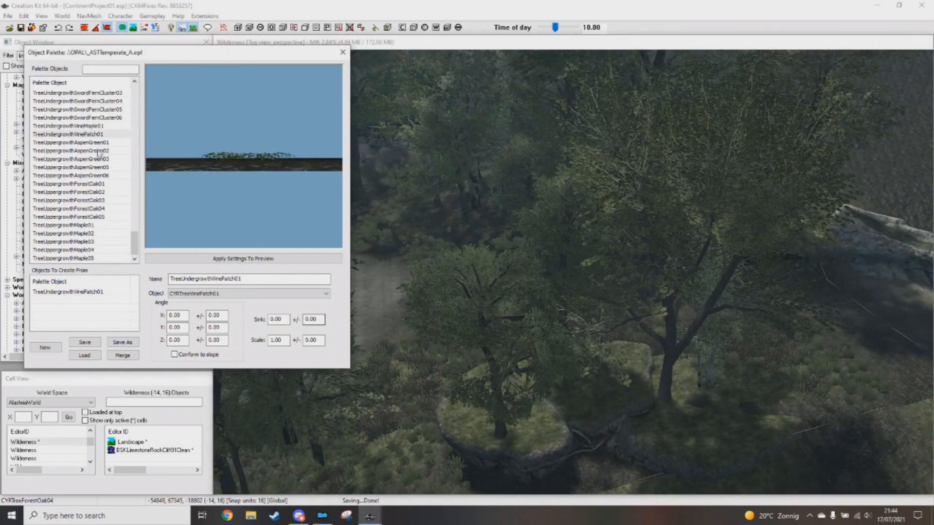
click(96, 258)
shift+click(98, 143)
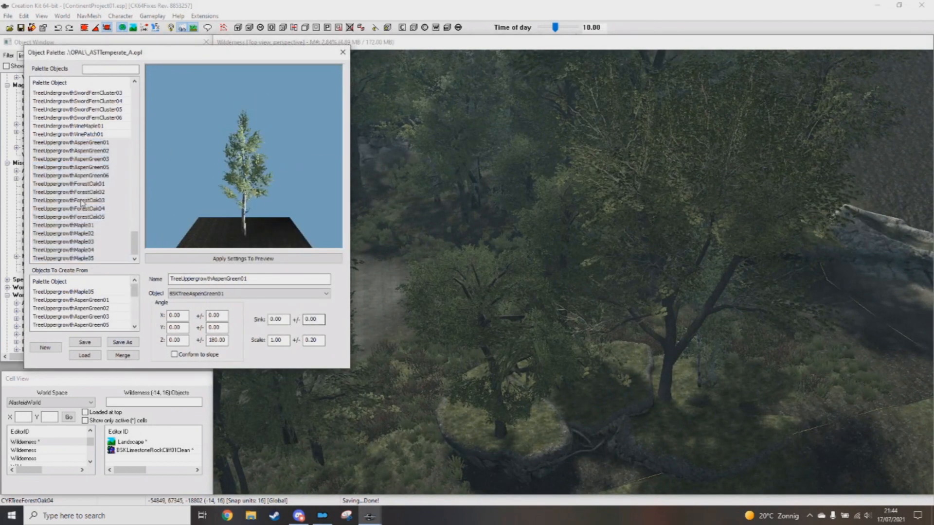
Step: Try placing a palette tree on the bare dark slope, then remove it
middle_drag(629, 289, 428, 358)
alt+right_click(592, 174)
middle_drag(538, 273, 531, 321)
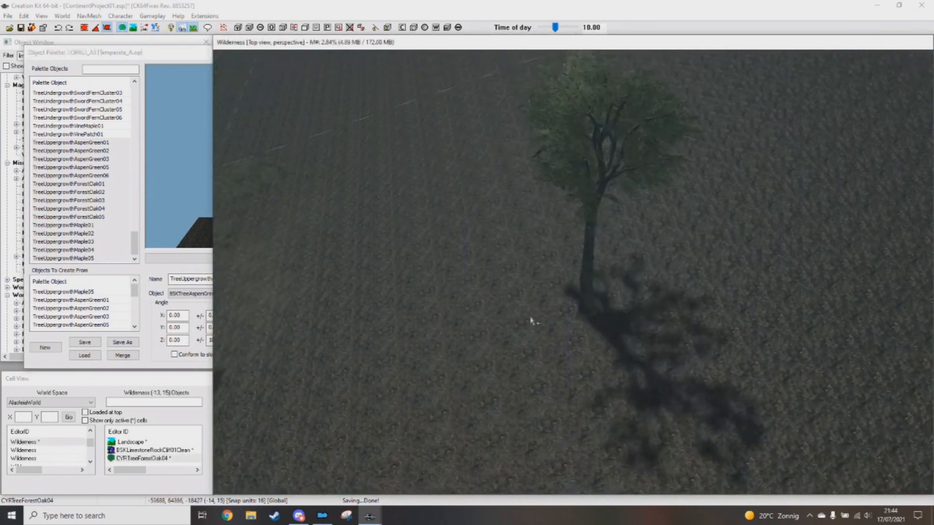
scroll(535, 314, down, 3)
scroll(549, 290, down, 1)
key(Delete)
click(110, 124)
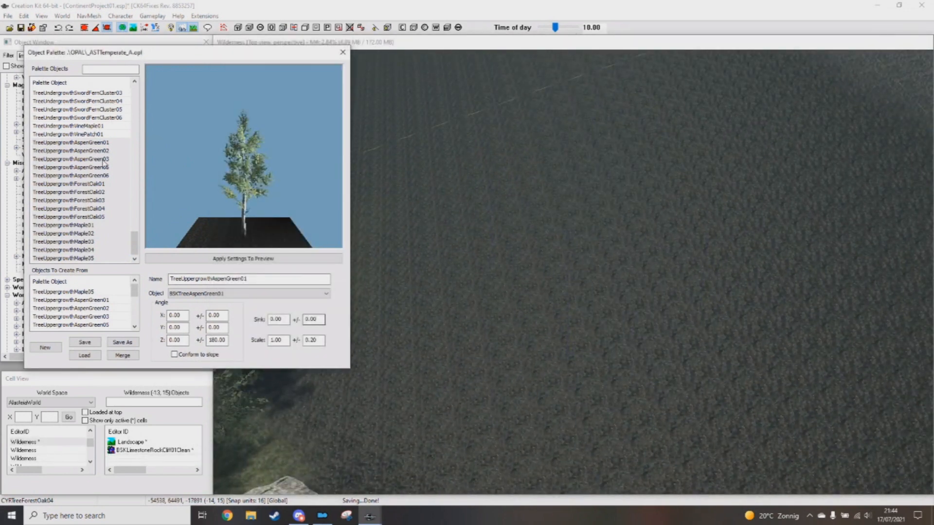
Step: Try scattering small groups of palette trees on the bare slope, undoing each group
alt+right_click(633, 255)
alt+right_click(561, 283)
key(ctrl+z)
key(ctrl+z)
click(144, 326)
alt+right_click(595, 261)
alt+right_click(449, 279)
alt+right_click(543, 355)
shift+middle_drag(542, 356, 527, 332)
click(161, 266)
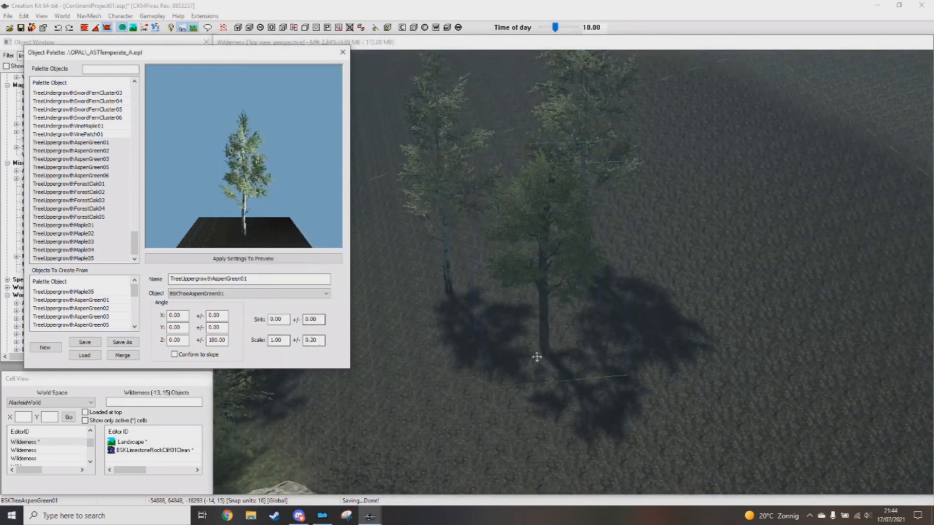
click(536, 357)
key(ctrl+z)
key(ctrl+z)
key(ctrl+z)
Step: Try a wider group of four palette trees on the bare slope and undo all four placements
alt+right_click(647, 229)
alt+right_click(502, 230)
alt+right_click(631, 319)
alt+right_click(430, 328)
key(ctrl+z)
key(ctrl+z)
key(ctrl+z)
key(ctrl+z)
Step: Swap the large leaning maple on the grassy rock ledge for another tree variant, cycling through the alternatives
middle_drag(488, 369, 589, 307)
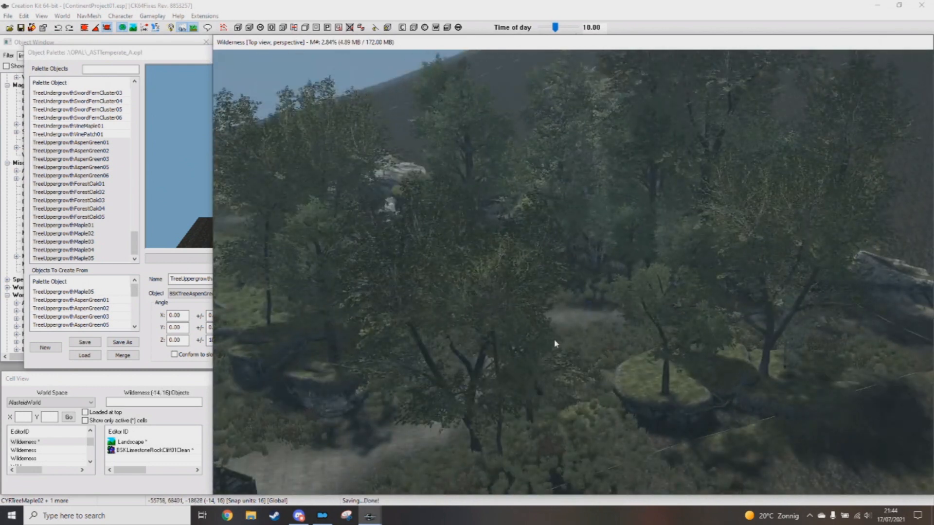
middle_drag(557, 345, 612, 262)
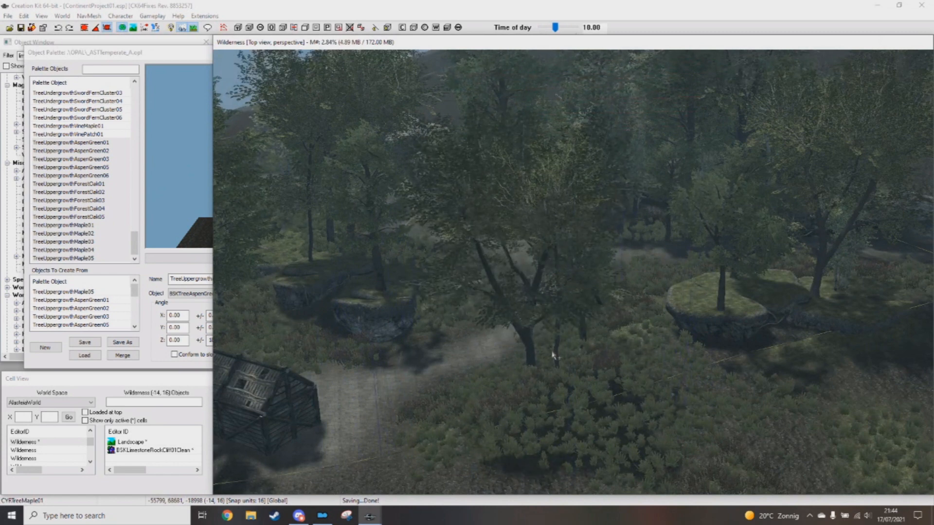
shift+middle_drag(555, 350, 746, 253)
shift+middle_drag(715, 303, 637, 252)
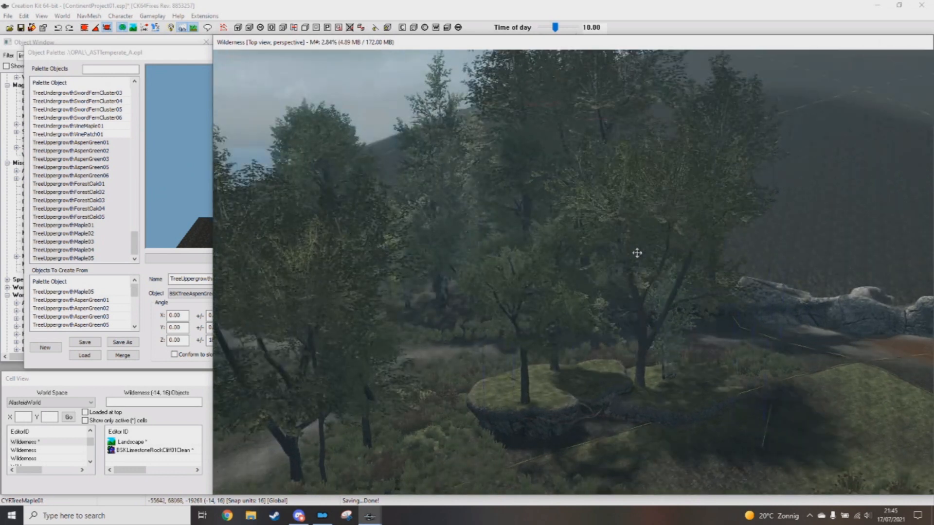
key(Delete)
key(ctrl+Right)
key(ctrl+Right)
key(ctrl+Right)
key(ctrl+Right)
key(ctrl+Right)
key(ctrl+Right)
key(ctrl+Right)
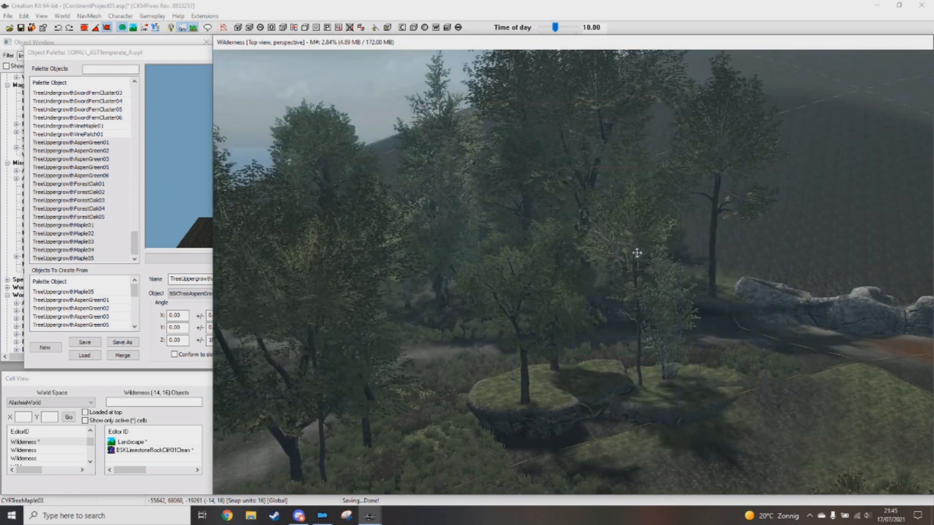
key(ctrl+Left)
key(ctrl+Right)
key(ctrl+Left)
shift+middle_drag(637, 253, 626, 313)
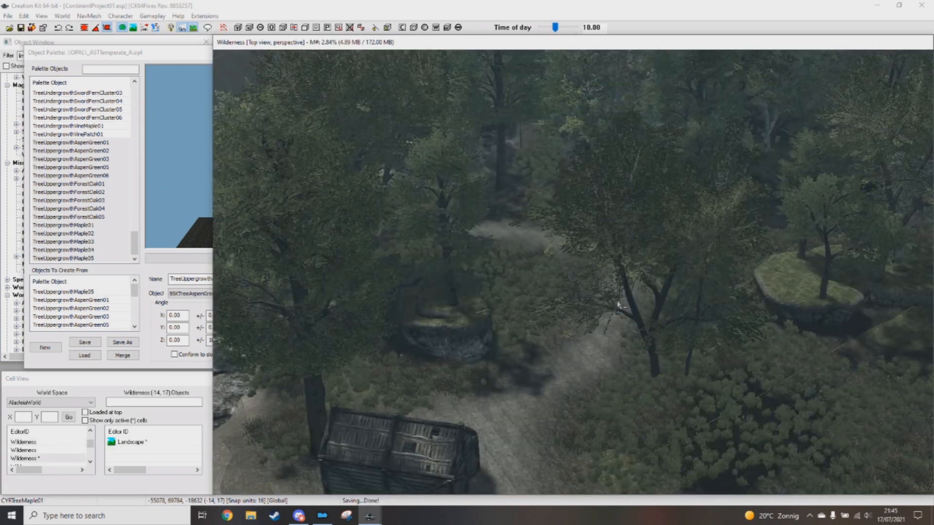
Step: Select the palette's undergrowth entries from TreeUndergrowthAspenGreen04 to TreeUndergrowthVinePatch01 for placement beside the forest path
scroll(467, 332, up, 2)
shift+middle_drag(465, 333, 538, 319)
scroll(503, 325, down, 2)
scroll(549, 320, up, 4)
scroll(557, 322, up, 3)
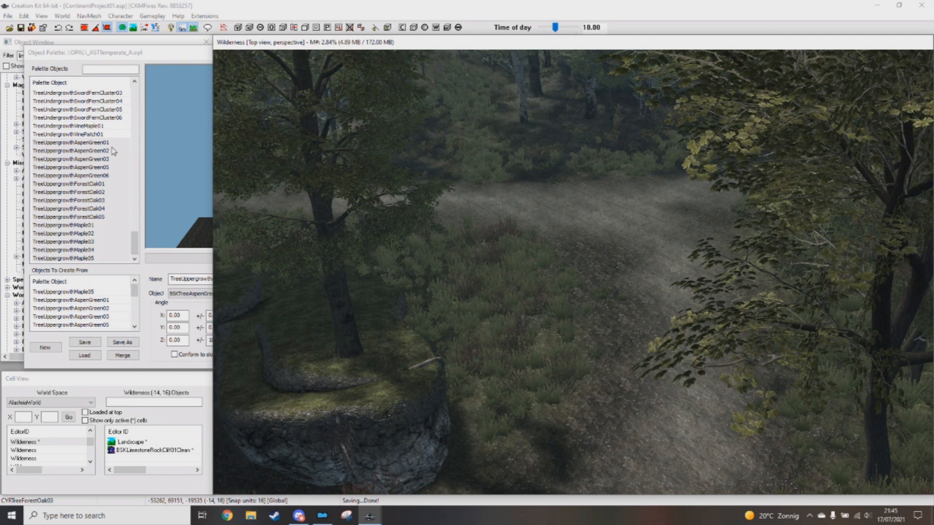
click(115, 151)
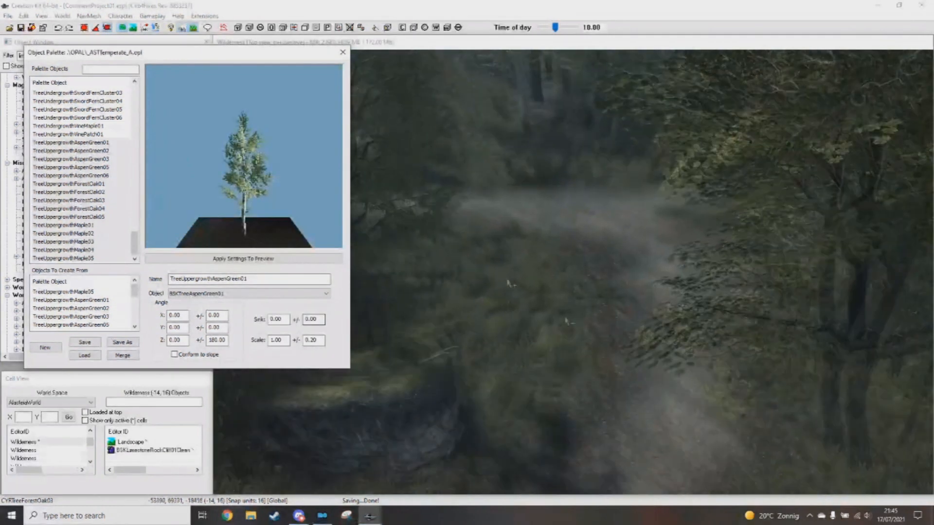
scroll(82, 198, up, 5)
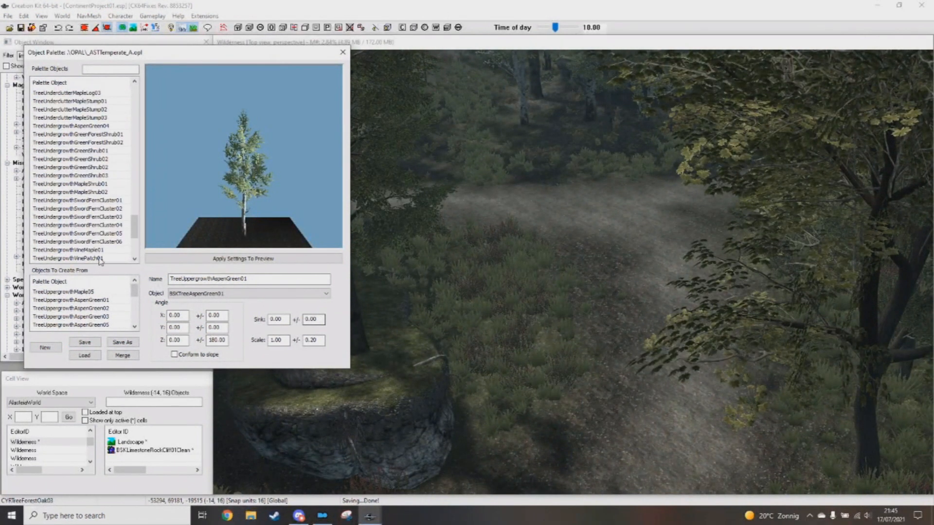
click(99, 258)
scroll(101, 197, up, 1)
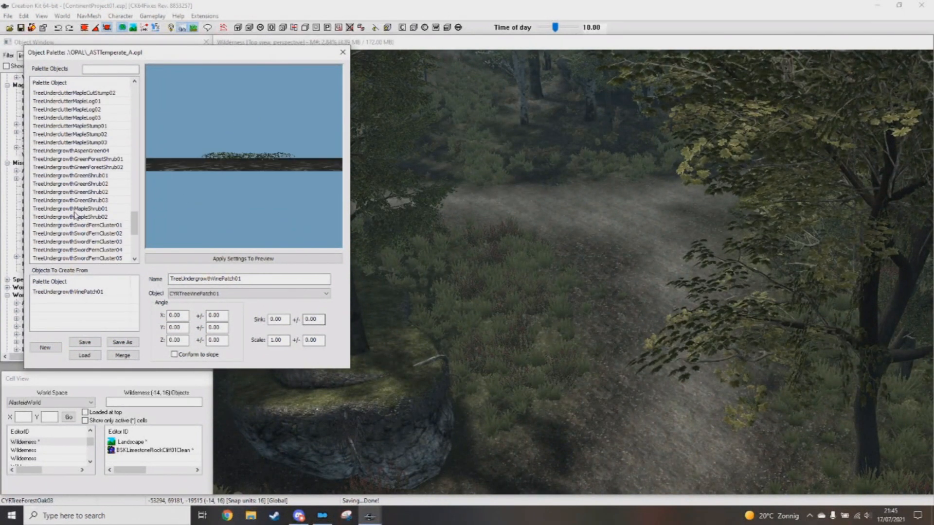
shift+click(91, 152)
middle_drag(221, 170, 322, 184)
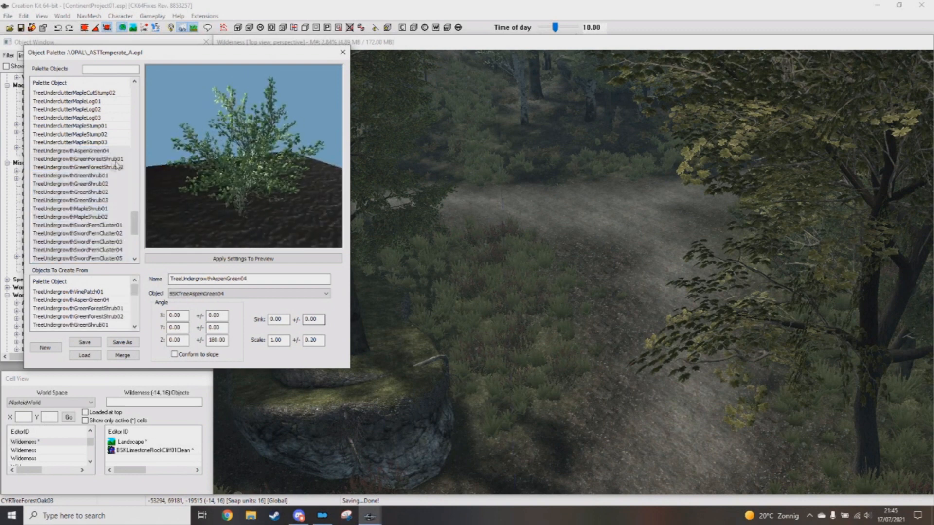
scroll(102, 170, down, 2)
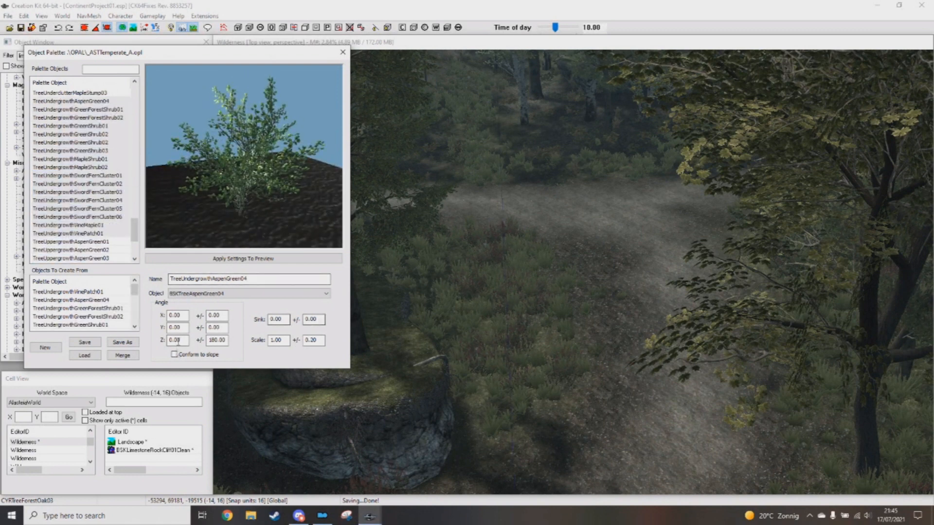
Step: Place an undergrowth aspen shrub in the tall grass beside the dirt path, near the rocky ledge
scroll(573, 369, up, 4)
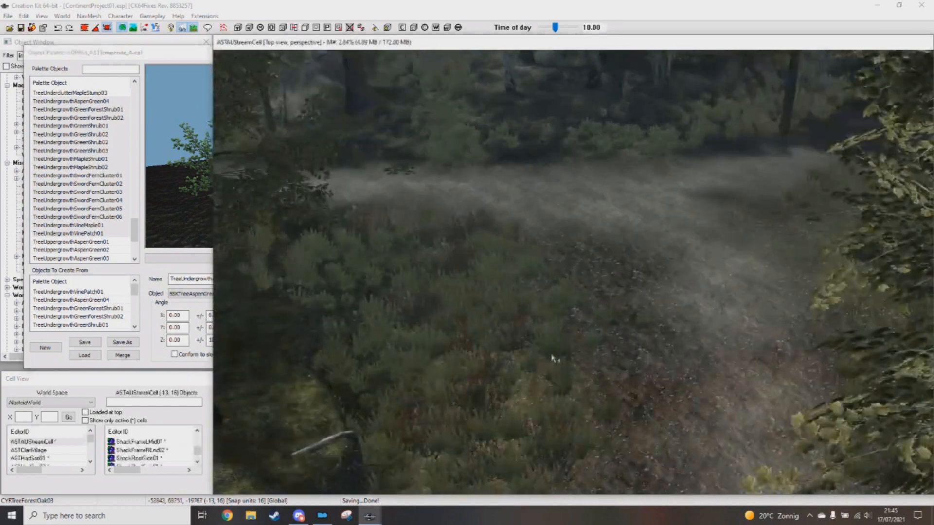
scroll(559, 356, down, 5)
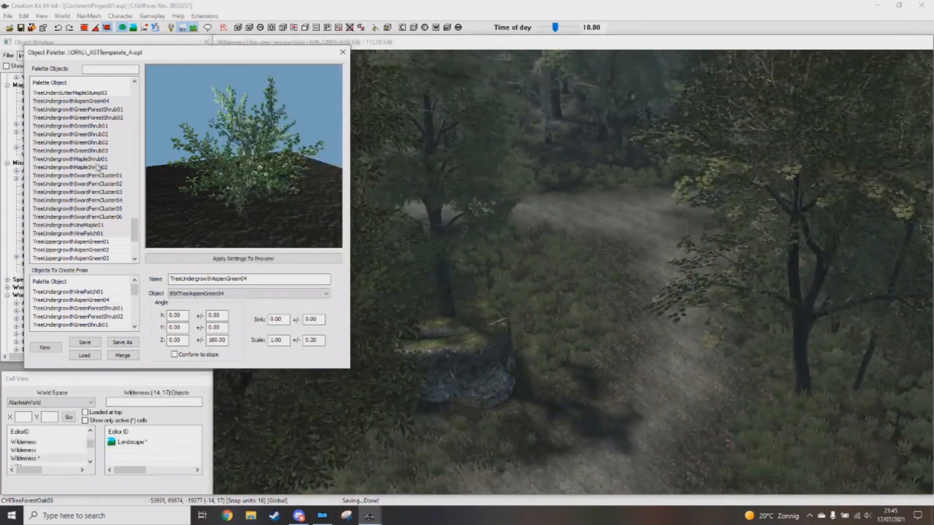
scroll(560, 341, up, 5)
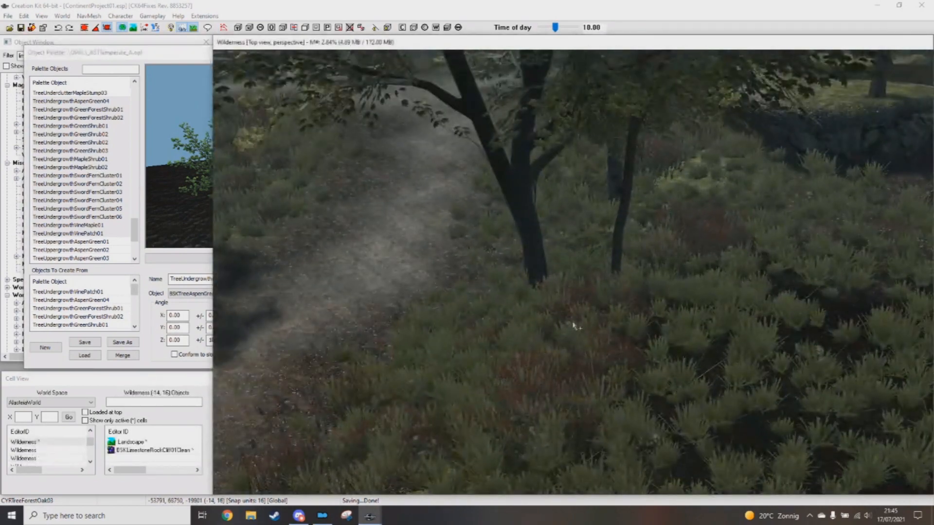
shift+middle_drag(525, 398, 663, 415)
scroll(628, 384, up, 3)
shift+middle_drag(627, 384, 691, 388)
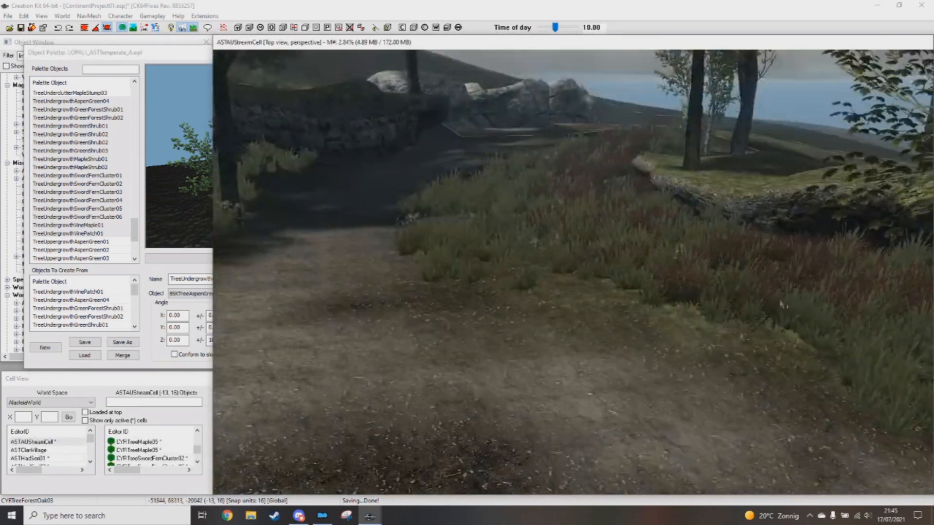
right_click(780, 292)
right_click(682, 303)
right_click(776, 336)
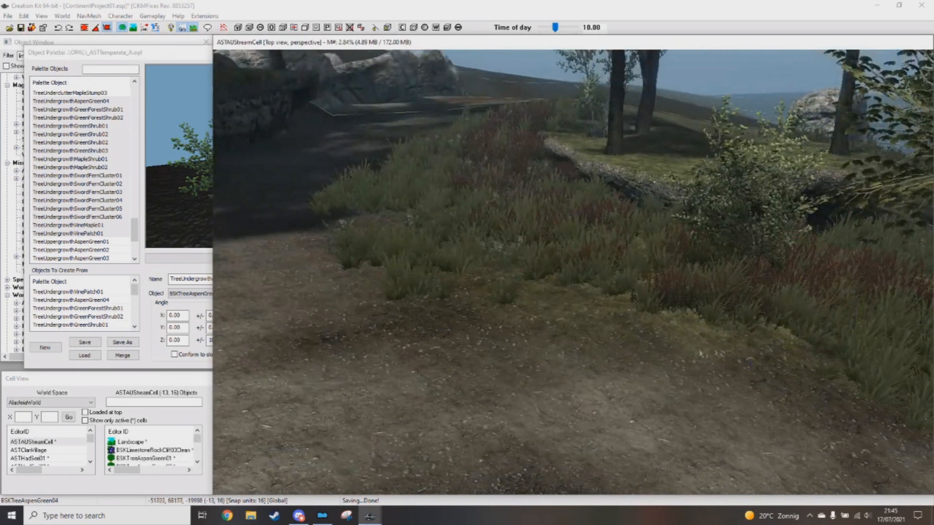
scroll(521, 285, up, 2)
Step: Give SwordFernCluster03, 02 and 01 a Z-angle variation of 180 and a scale variation of 0.2, with cluster 03 conforming to slope
click(140, 55)
click(92, 184)
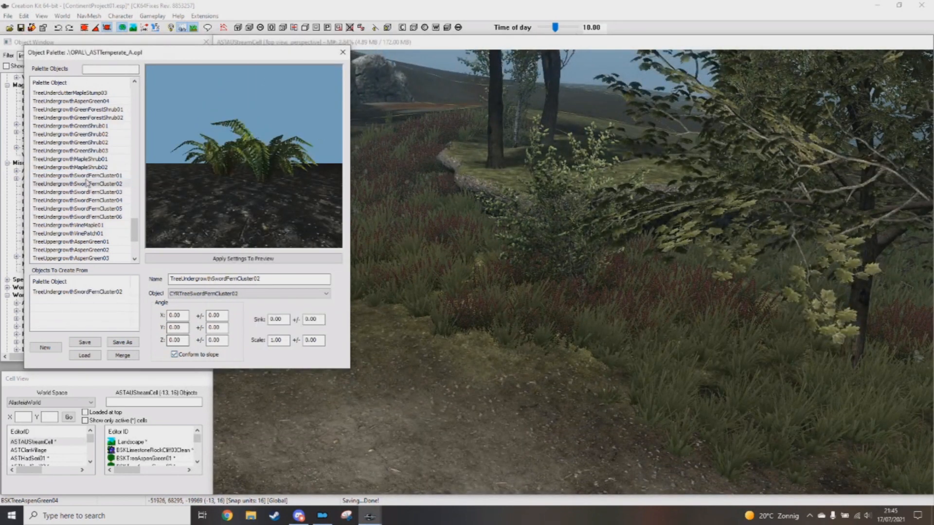
click(92, 191)
click(175, 355)
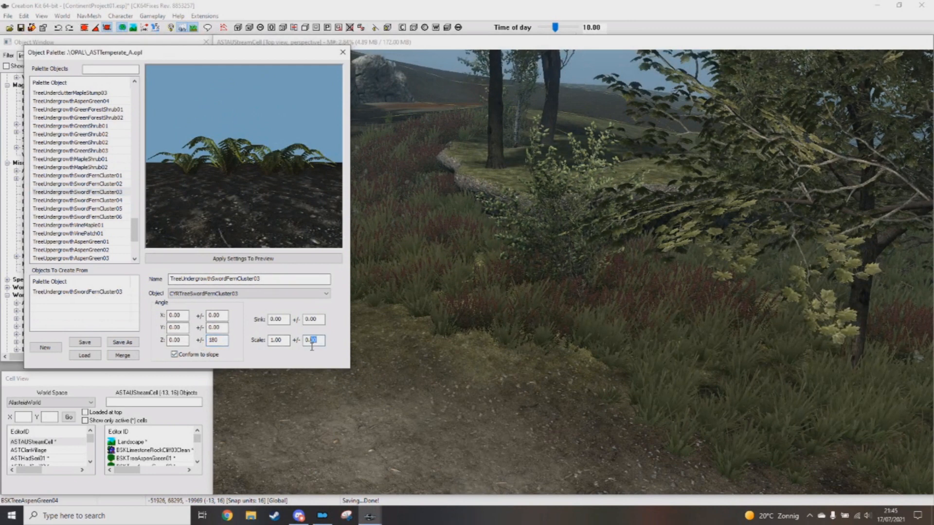
click(92, 184)
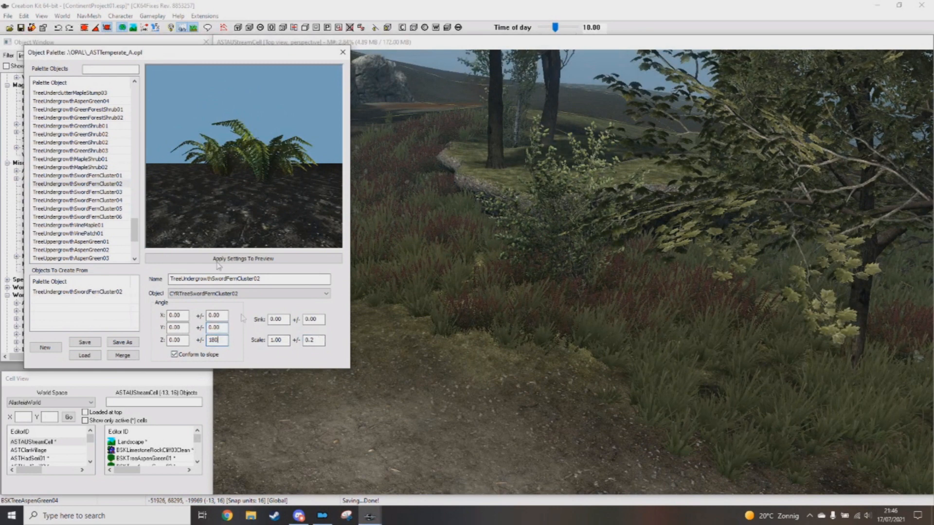
click(77, 175)
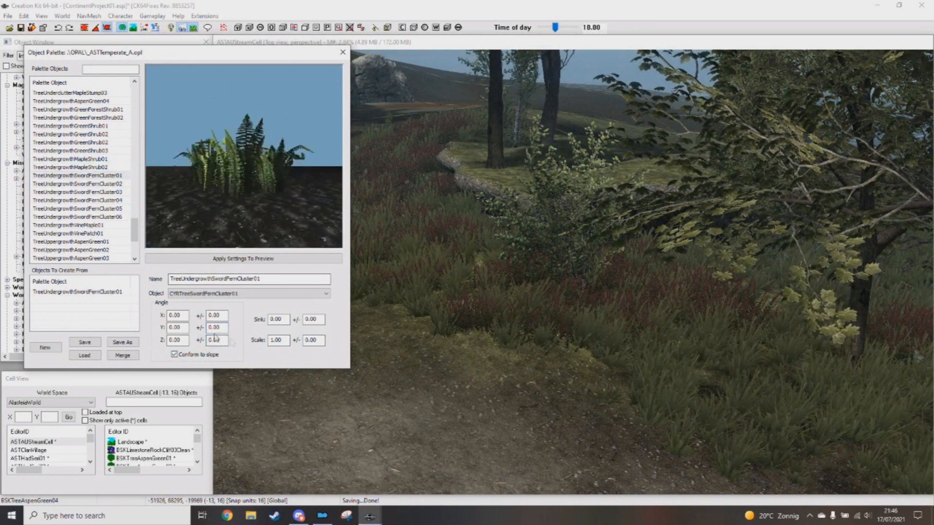
click(317, 339)
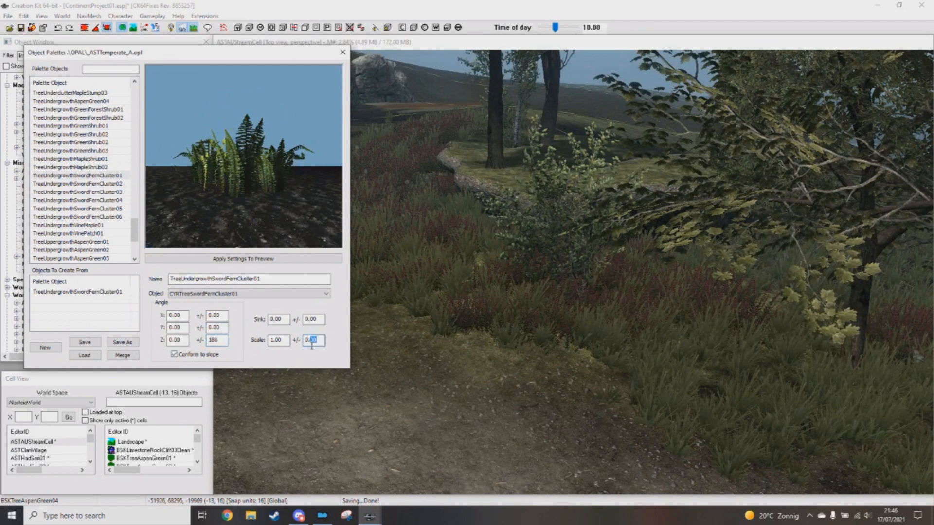
Step: Set the Z-angle variation to 180 and the scale variation to 0.2 for SwordFernCluster04, 05 and 06
click(77, 200)
click(315, 341)
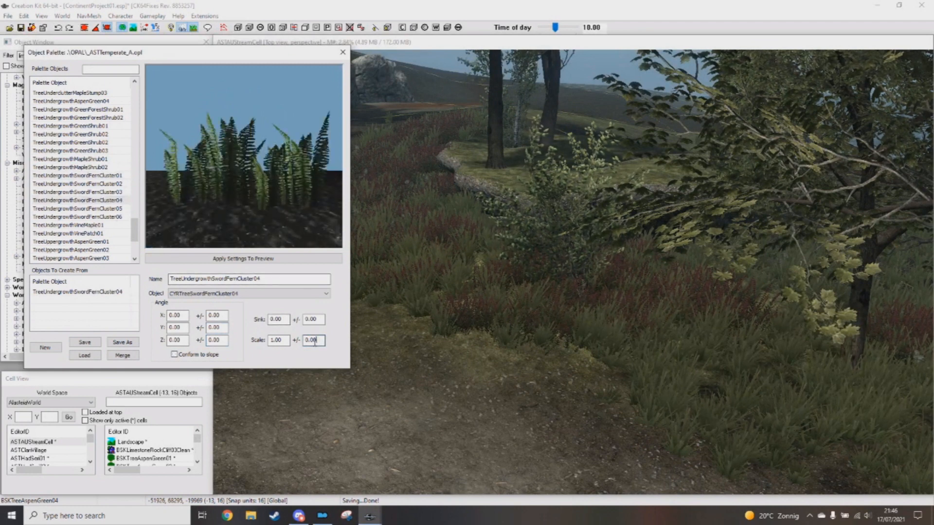
click(90, 209)
double_click(221, 342)
text(180)
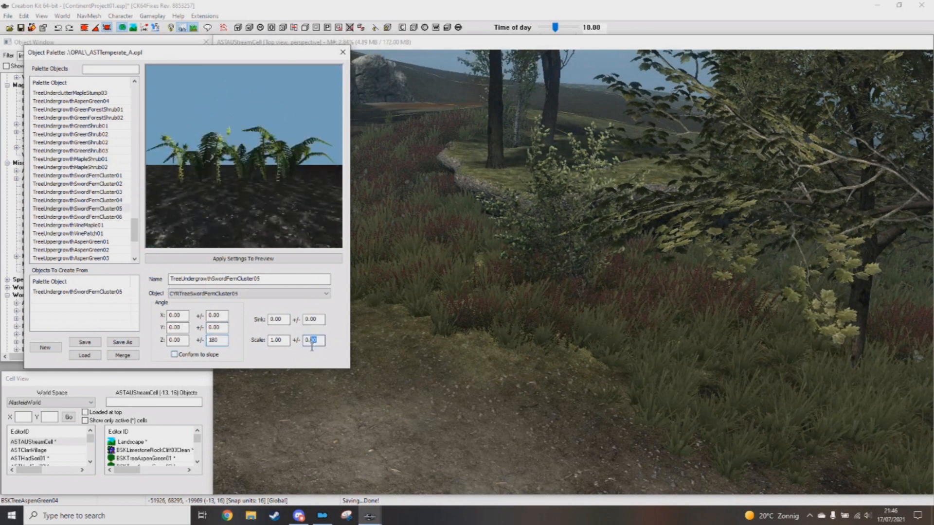
click(77, 217)
click(313, 341)
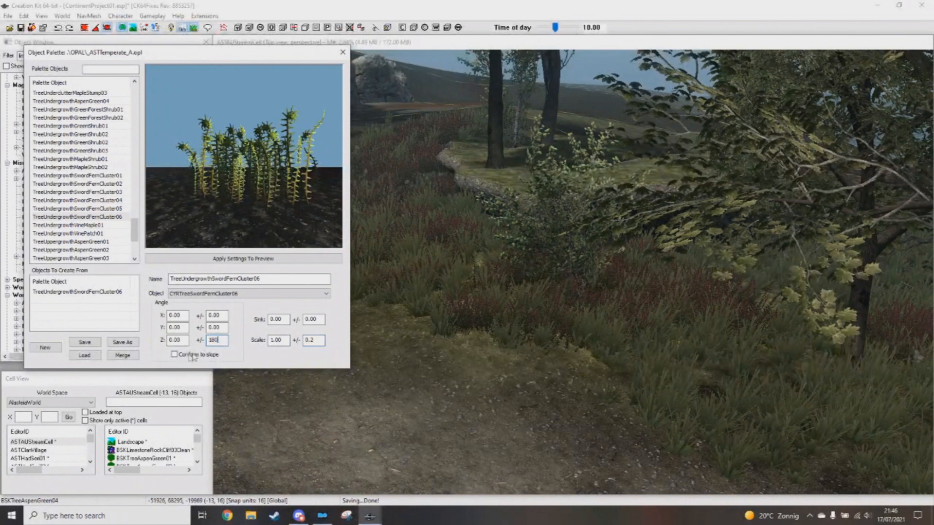
Step: Enable Conform to slope for SwordFernCluster06, 05 and 04, check the remaining fern entries, and save the object palette
click(99, 216)
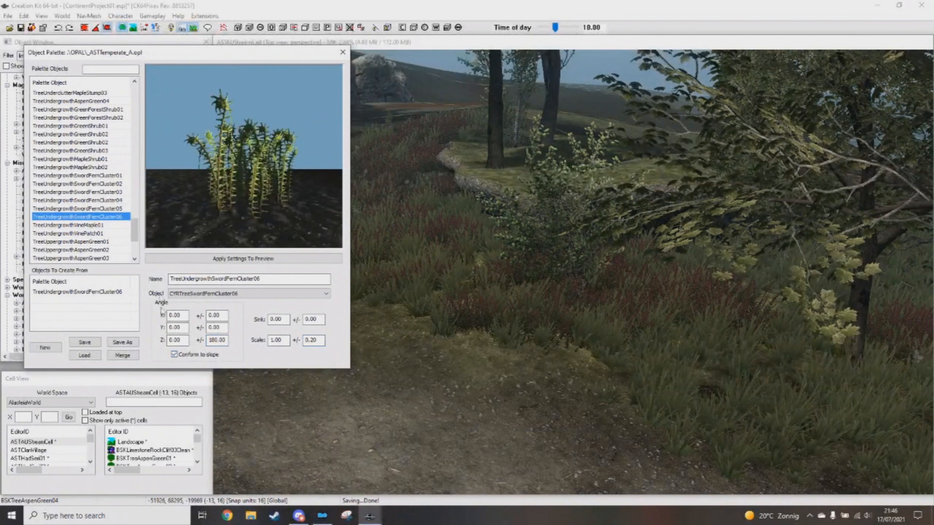
click(103, 209)
click(175, 354)
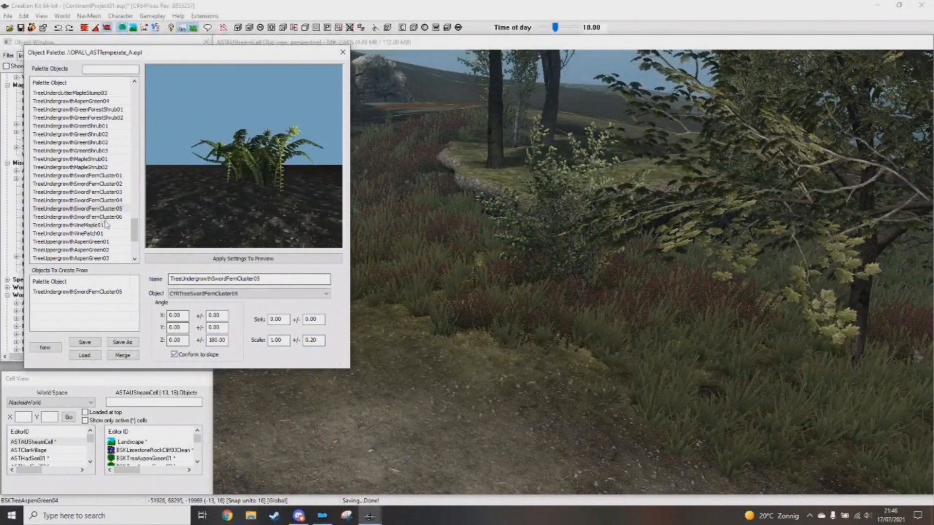
click(110, 200)
click(175, 355)
click(104, 193)
click(108, 176)
click(92, 345)
Step: Try placing SwordFernCluster01 on the shaded shore below the cliff, then delete it
scroll(448, 363, up, 12)
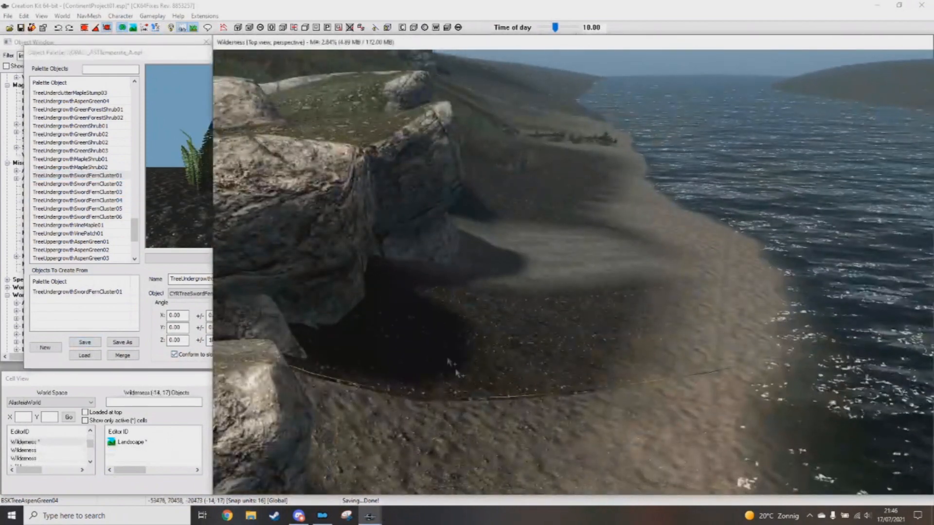
ctrl+right_click(380, 288)
shift+middle_drag(380, 291, 413, 311)
key(Delete)
scroll(573, 340, down, 10)
scroll(564, 360, up, 10)
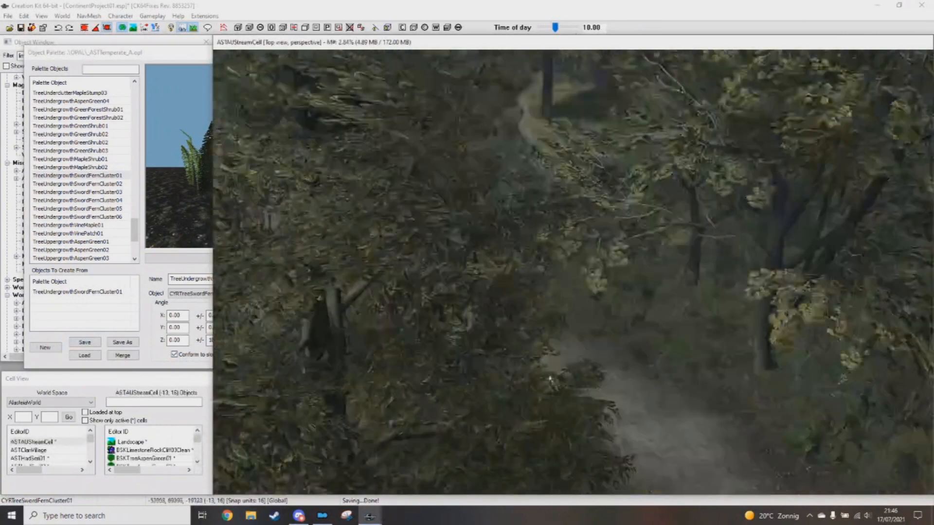
Step: Select the palette's undergrowth entries from TreeUndergrowthAspenGreen04 to TreeUndergrowthVineMaple01 for placement along the path
key(ctrl+s)
click(171, 182)
click(97, 167)
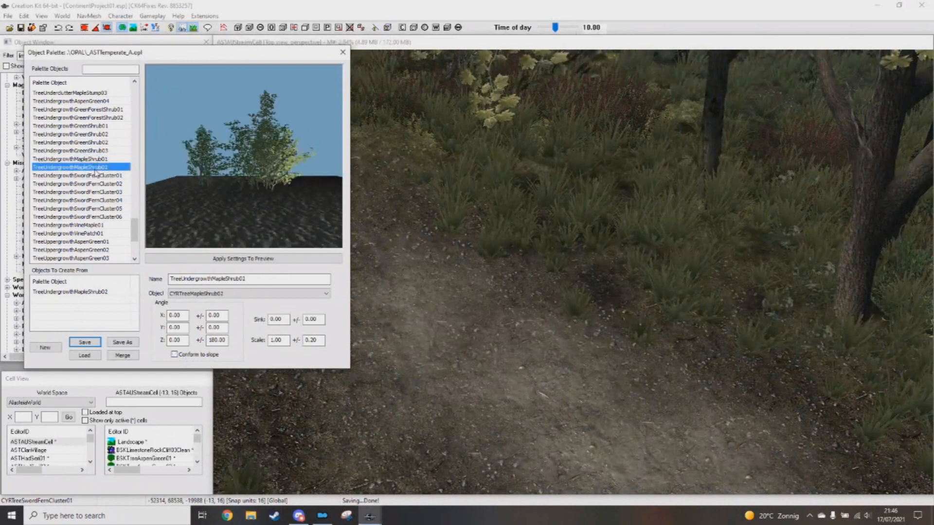
scroll(100, 171, up, 1)
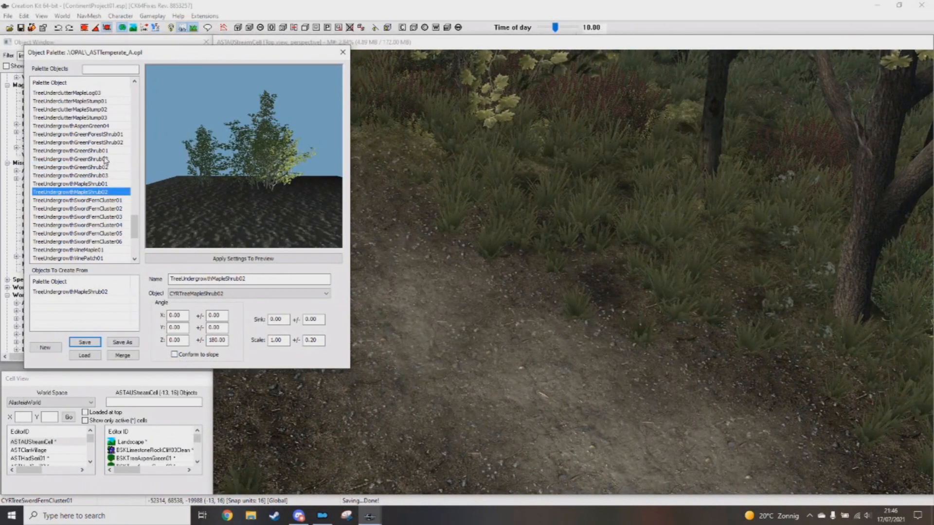
click(95, 125)
scroll(96, 132, down, 1)
shift+click(100, 234)
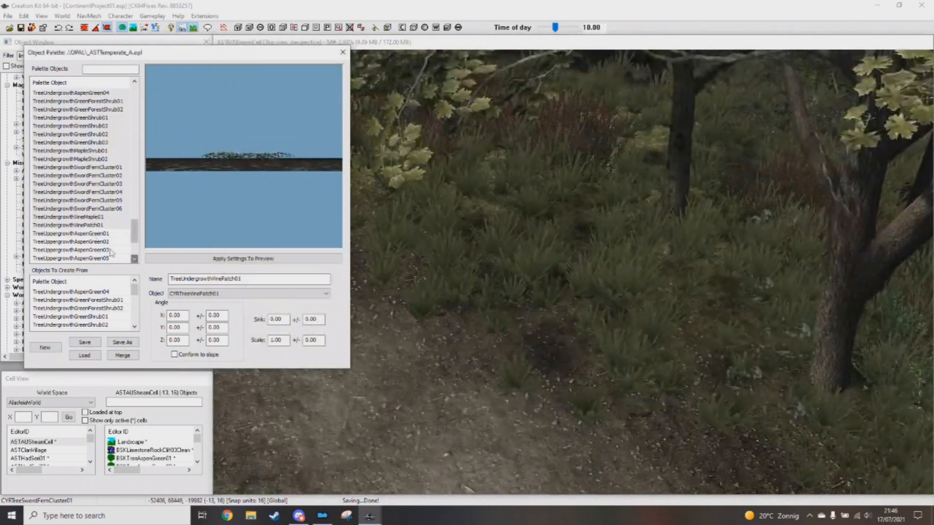
click(97, 217)
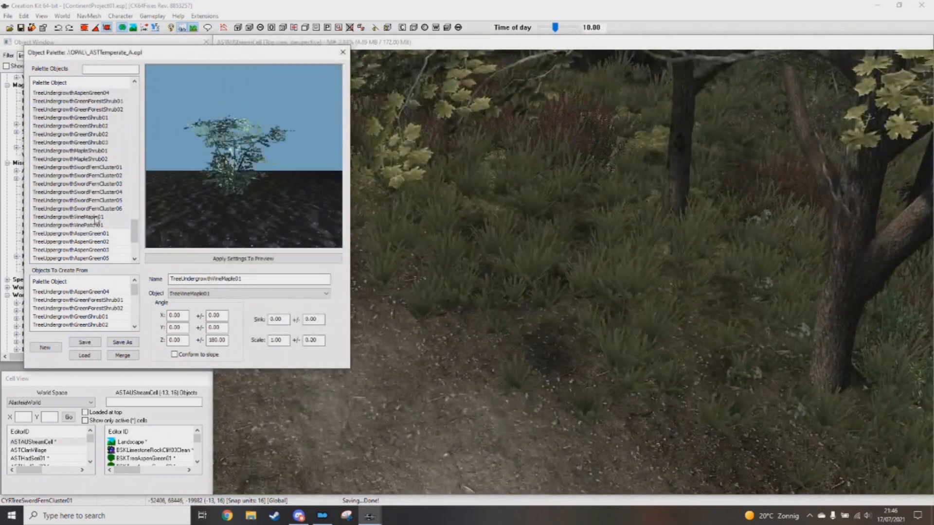
Step: Set TreeUndergrowthVinePatch01 to a Z-angle variation of 180 and scale variation of 0.20, enable Conform to slope, and save the palette
click(102, 225)
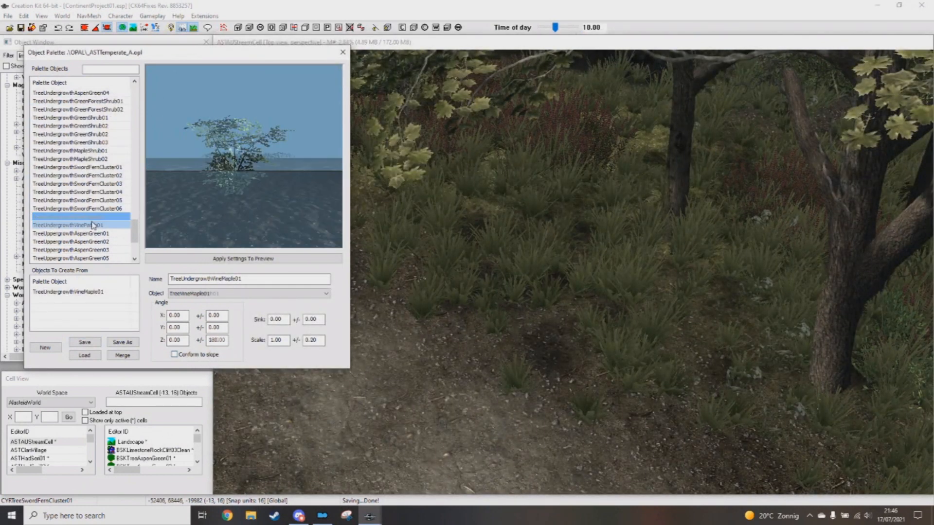
double_click(222, 340)
text(180)
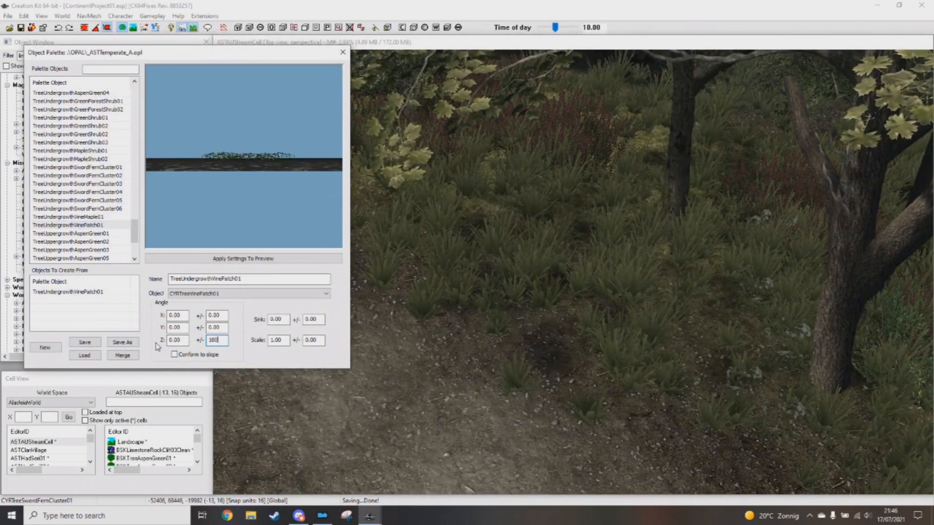
click(174, 354)
drag(275, 158, 201, 210)
click(99, 239)
click(85, 342)
Step: Select the palette entries from TreeUndergrowthVinePatch01 up to TreeUndergrowthAspenGreen04 and place random undergrowth in the grass beside the path
click(92, 226)
scroll(93, 233, up, 1)
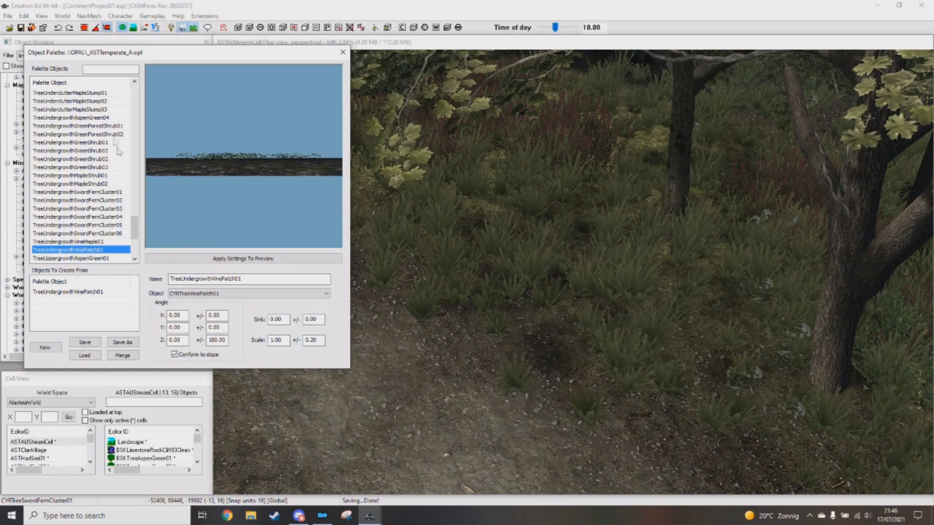
shift+click(91, 119)
middle_drag(548, 198, 613, 304)
alt+right_click(556, 313)
scroll(552, 302, down, 2)
middle_drag(553, 302, 584, 304)
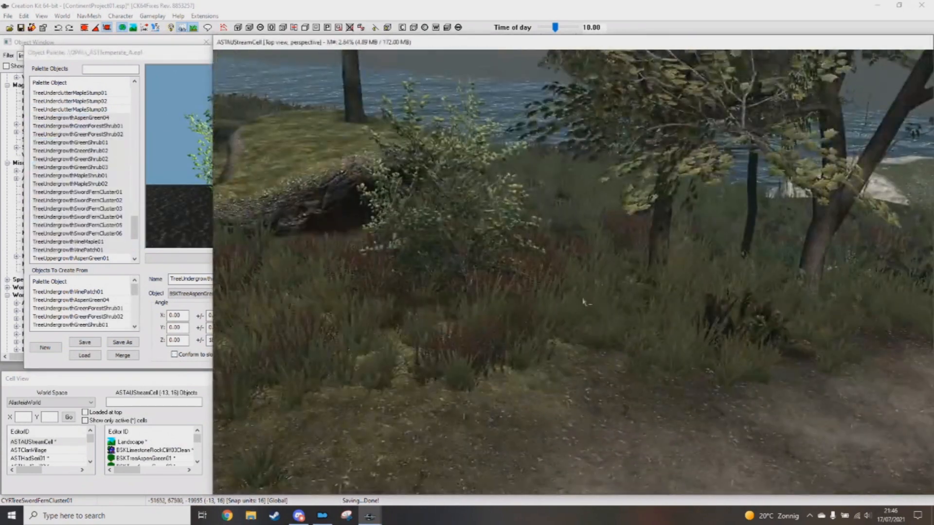
alt+right_click(629, 262)
alt+right_click(330, 342)
shift+middle_drag(330, 342, 523, 372)
scroll(522, 372, up, 2)
Step: Try random undergrowth plants on the mossy ledge beneath the trees and remove the unsuitable ones
alt+right_click(566, 224)
alt+right_click(510, 248)
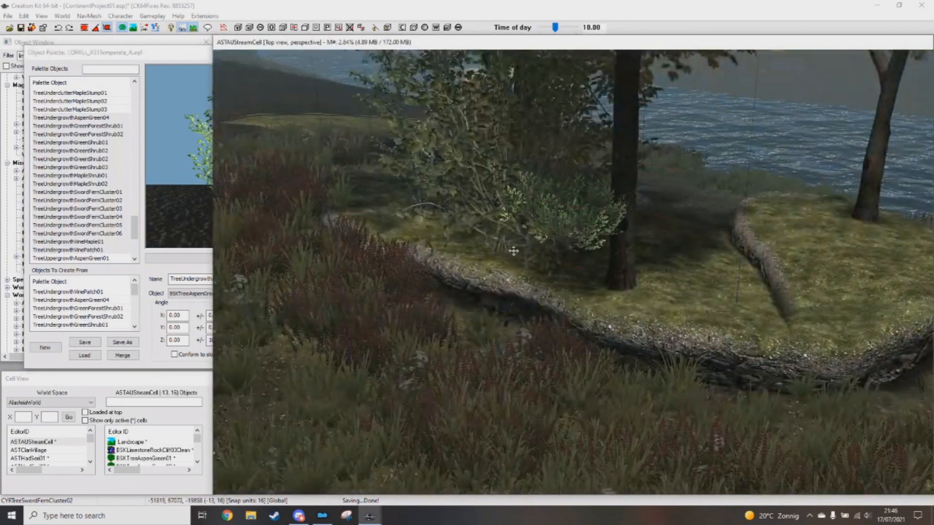
key(ctrl+z)
key(ctrl+z)
alt+right_click(568, 232)
shift+middle_drag(568, 232, 438, 301)
key(ctrl+z)
scroll(551, 249, down, 3)
alt+right_click(488, 237)
mouse_move(488, 238)
shift+middle_down()
mouse_move(504, 311)
mouse_move(537, 329)
mouse_move(547, 272)
mouse_move(563, 258)
shift+middle_up()
key(Delete)
Step: Place sword ferns and a green shrub on the mossy ledge around the tree trunks
alt+right_click(568, 280)
mouse_move(441, 297)
shift+middle_down()
mouse_move(444, 321)
mouse_move(450, 295)
shift+middle_up()
shift+middle_drag(443, 247, 411, 259)
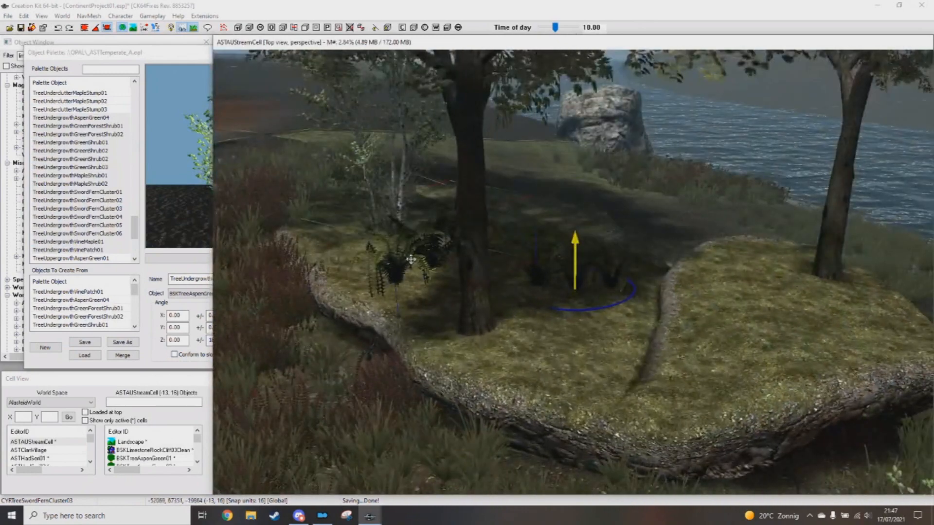
shift+middle_drag(449, 290, 632, 312)
click(670, 281)
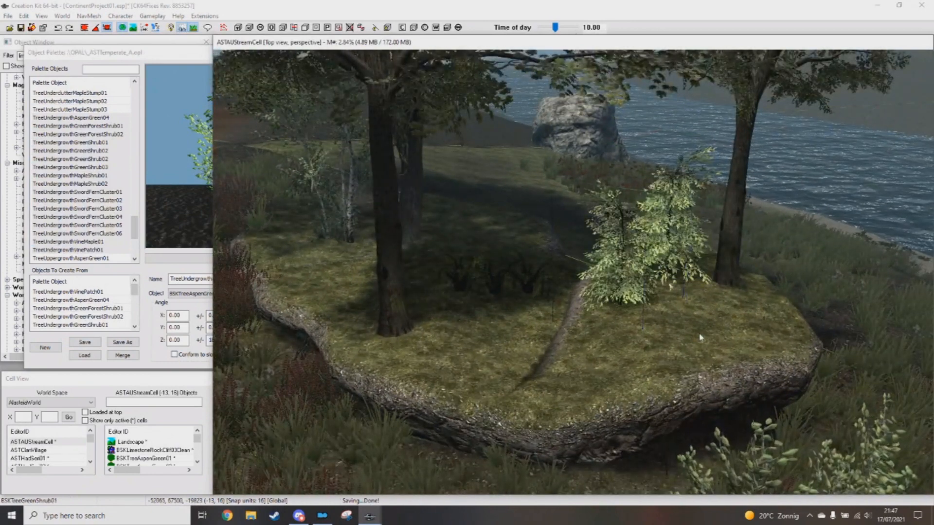
mouse_move(690, 326)
shift+middle_down()
mouse_move(696, 311)
mouse_move(696, 341)
shift+middle_up()
shift+middle_drag(706, 302, 600, 309)
scroll(564, 306, down, 3)
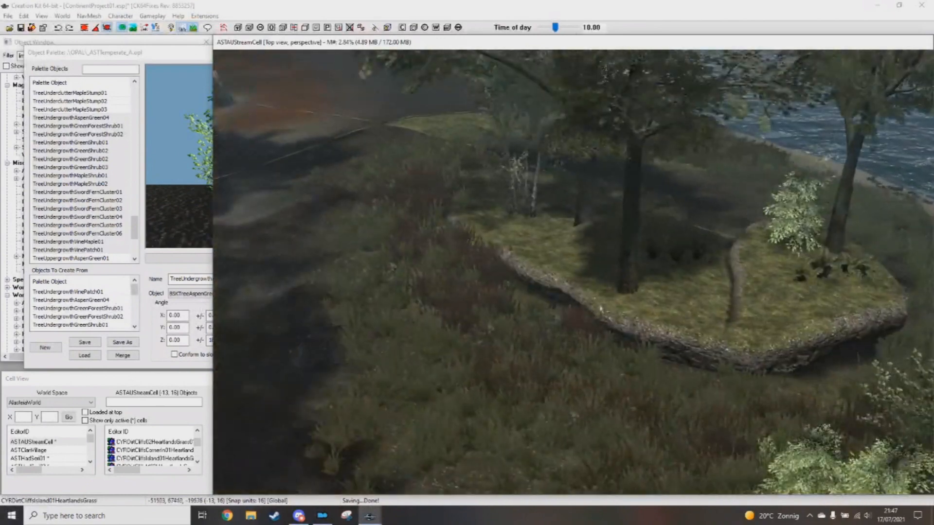
Step: Try a SwordFernCluster05 at the ledge's edge near the birches, lower it, and delete it
scroll(587, 313, up, 4)
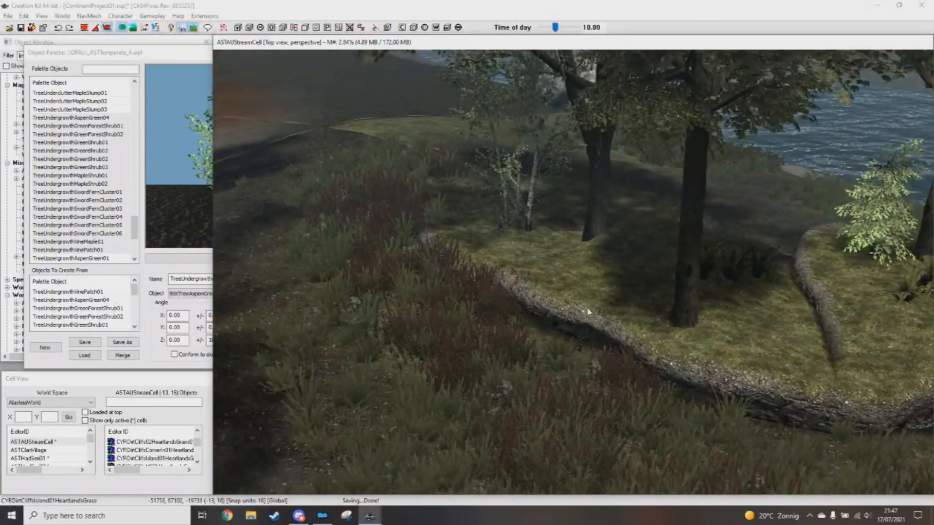
scroll(590, 308, up, 2)
click(531, 283)
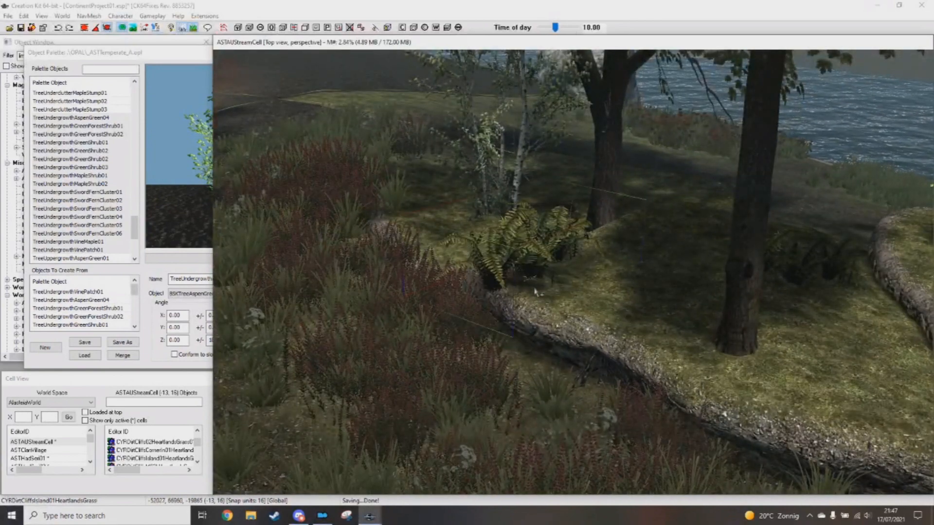
shift+middle_drag(535, 292, 545, 273)
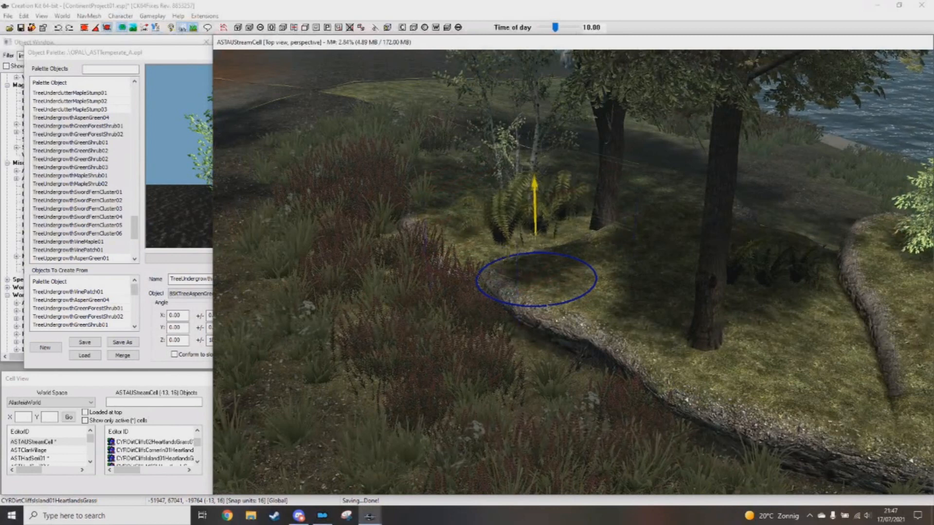
drag(534, 213, 568, 284)
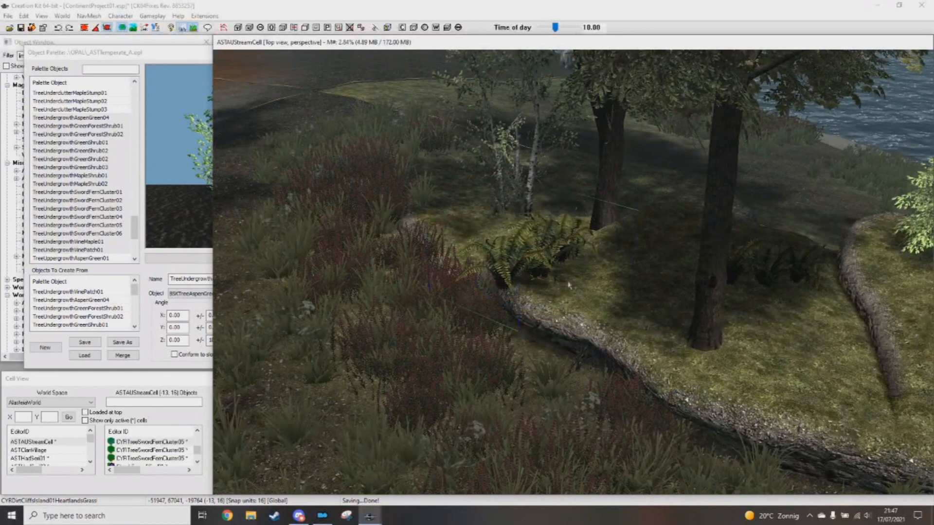
key(Delete)
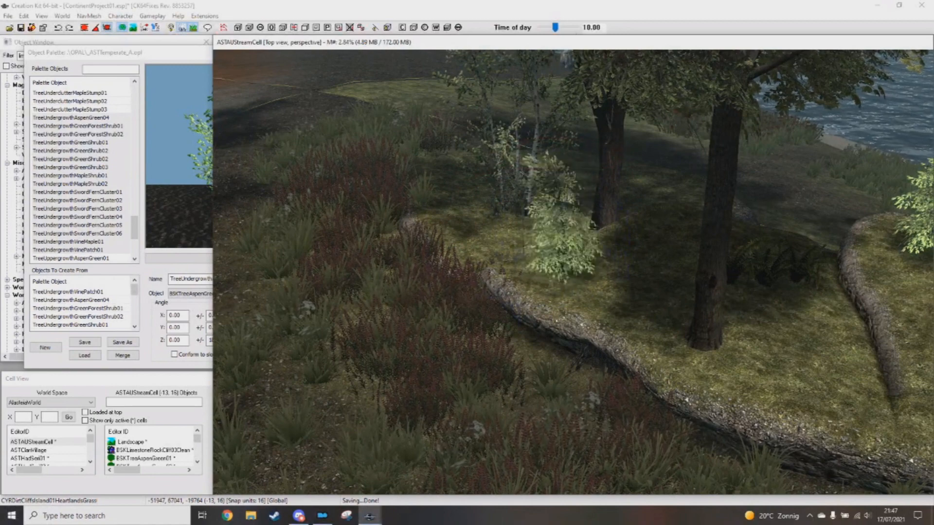
Step: Place a green shrub at the ledge's edge near the birches, look over the surrounding ledges, and save the plugin
shift+middle_drag(568, 285, 572, 251)
right_drag(568, 248, 583, 249)
shift+middle_drag(583, 249, 599, 311)
middle_drag(528, 290, 546, 304)
shift+middle_drag(477, 186, 542, 305)
shift+middle_drag(482, 295, 481, 278)
shift+middle_drag(483, 246, 492, 251)
scroll(506, 258, up, 3)
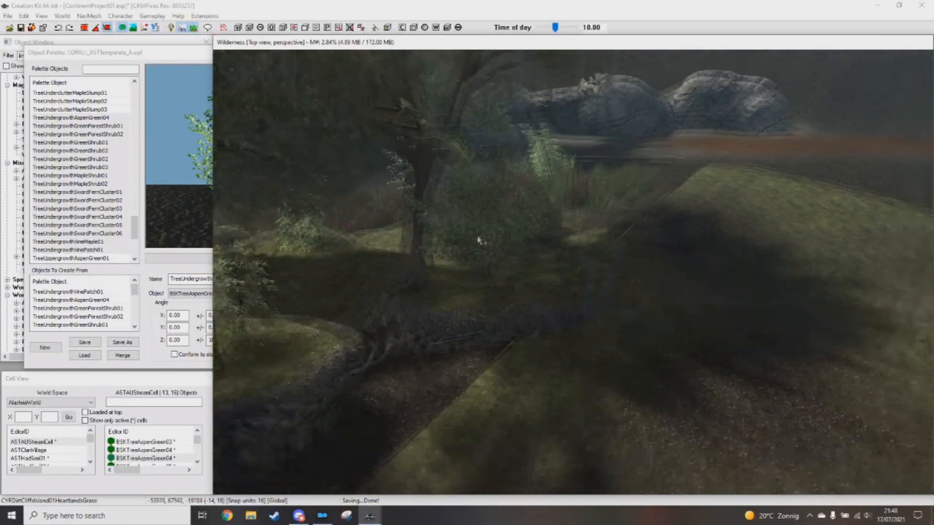
scroll(480, 246, up, 4)
shift+middle_drag(506, 270, 598, 305)
key(ctrl+s)
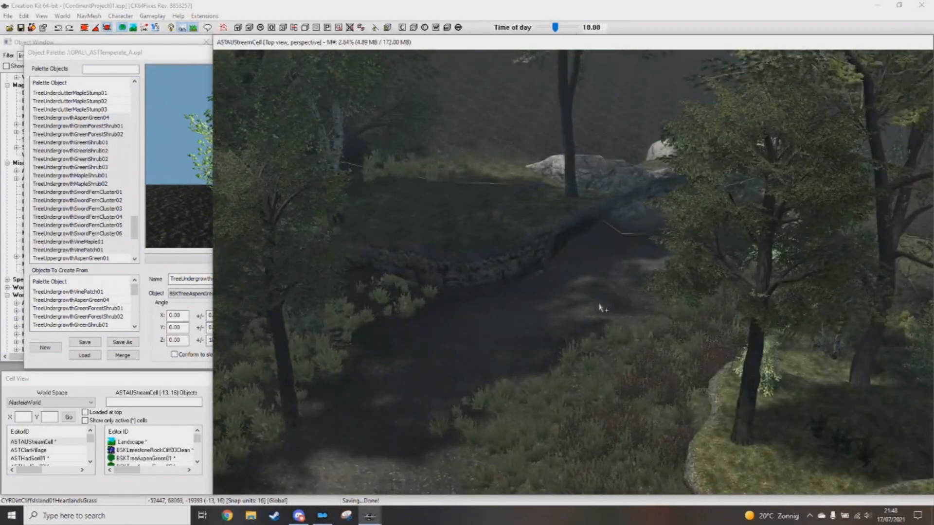
Step: Place a shrub on the shaded stone ledge beside the tree and a SwordFernCluster05 in the grass along the path
scroll(614, 323, up, 6)
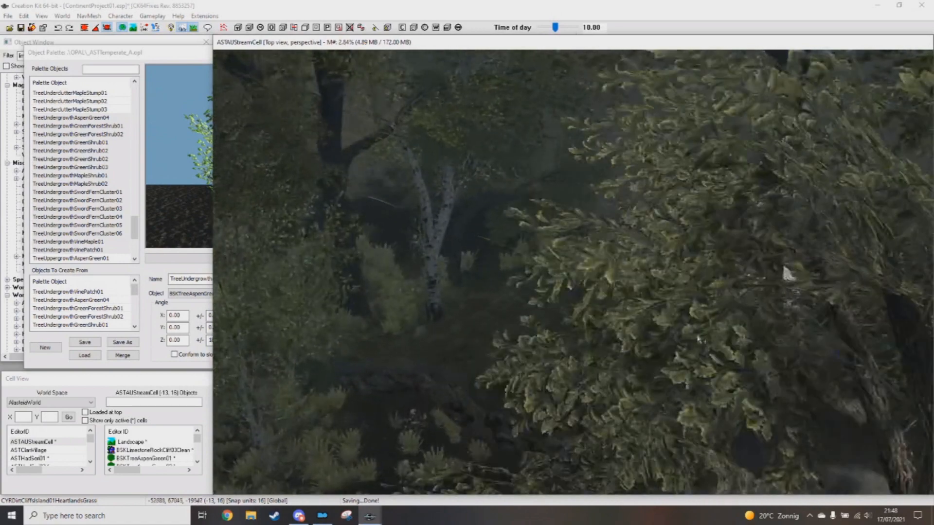
scroll(700, 316, up, 3)
click(721, 319)
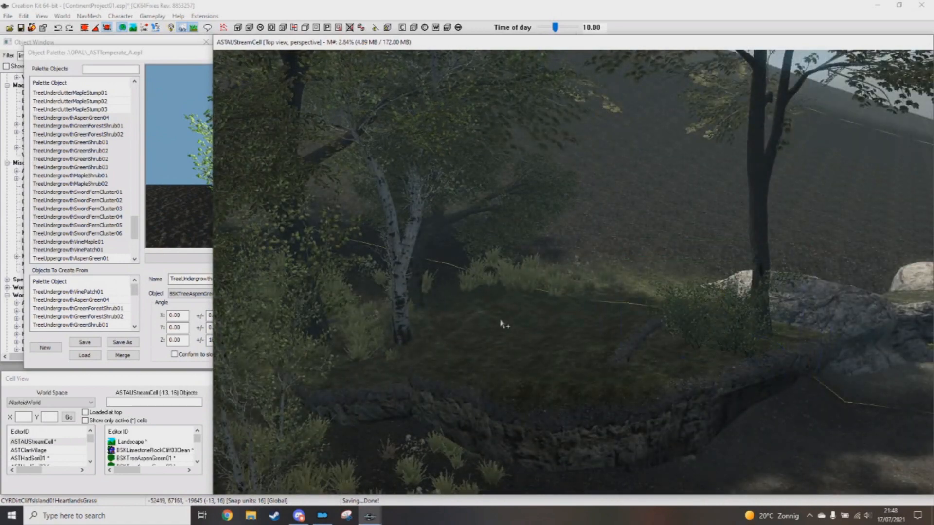
scroll(470, 359, up, 5)
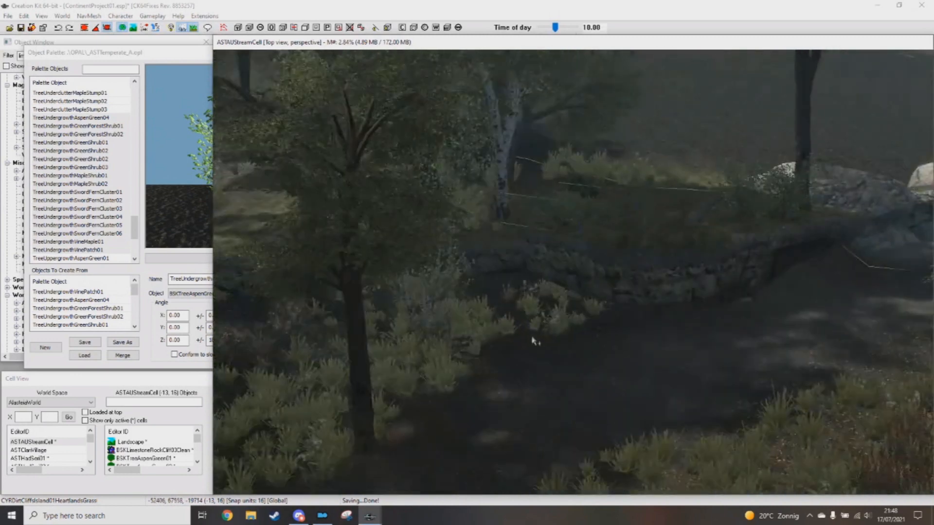
scroll(509, 361, up, 5)
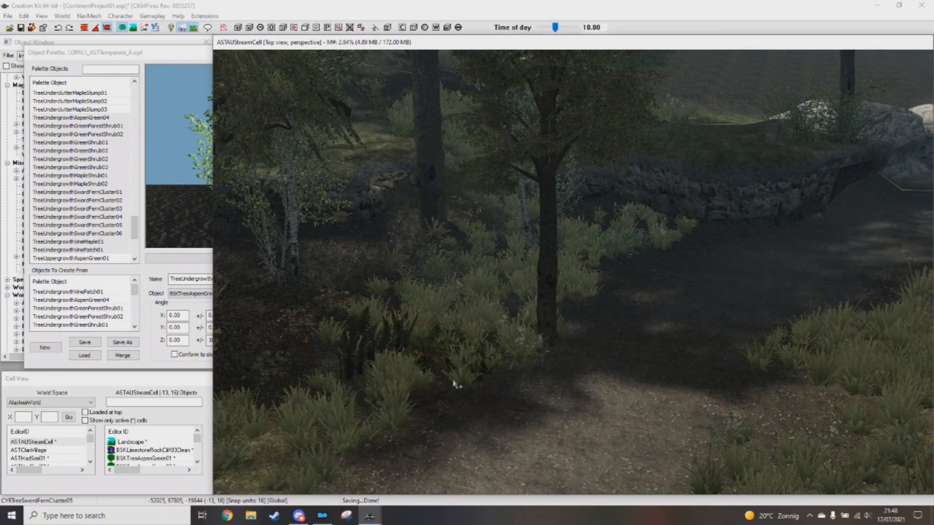
scroll(452, 381, up, 5)
mouse_move(488, 375)
shift+middle_down()
mouse_move(459, 387)
mouse_move(478, 383)
shift+middle_up()
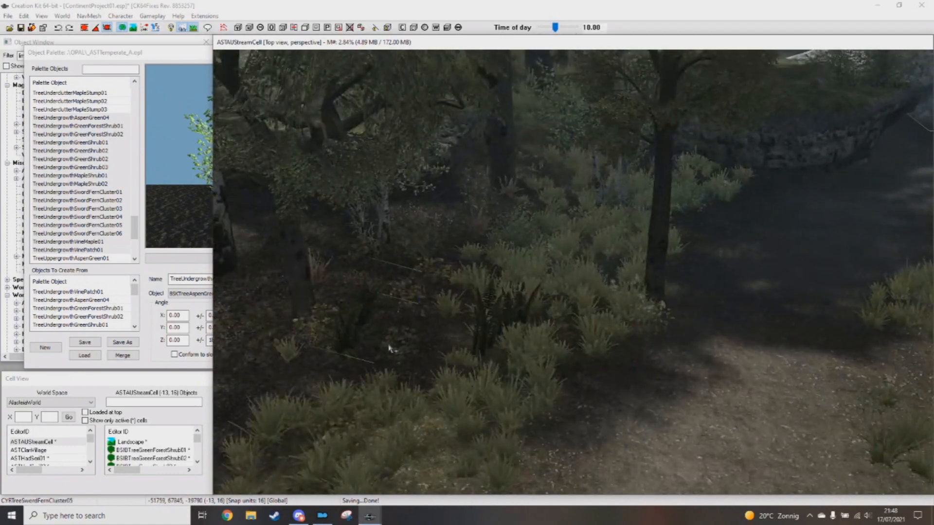
Step: Try random undergrowth plants on the dark forest floor between the birches, deleting each one
scroll(423, 343, down, 4)
shift+middle_drag(412, 337, 455, 344)
scroll(486, 316, up, 4)
right_click(507, 252)
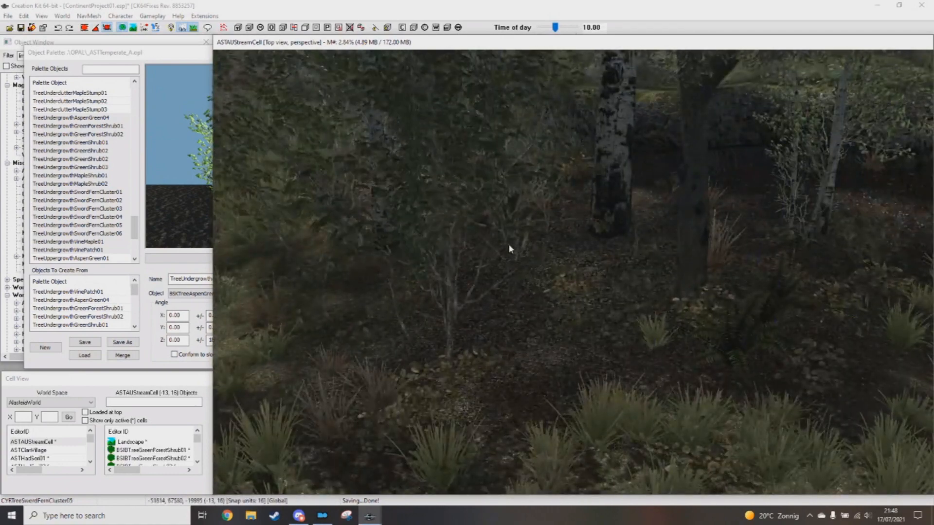
key(Delete)
scroll(502, 313, down, 3)
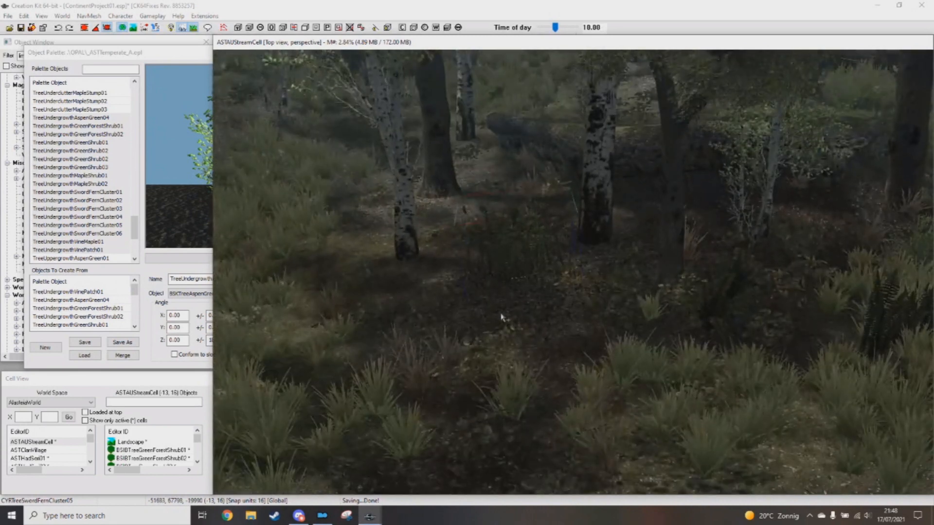
right_click(504, 250)
key(Delete)
Step: Place a low plant between the birches and delete the unsuitable random plants tried in front of it
right_click(496, 238)
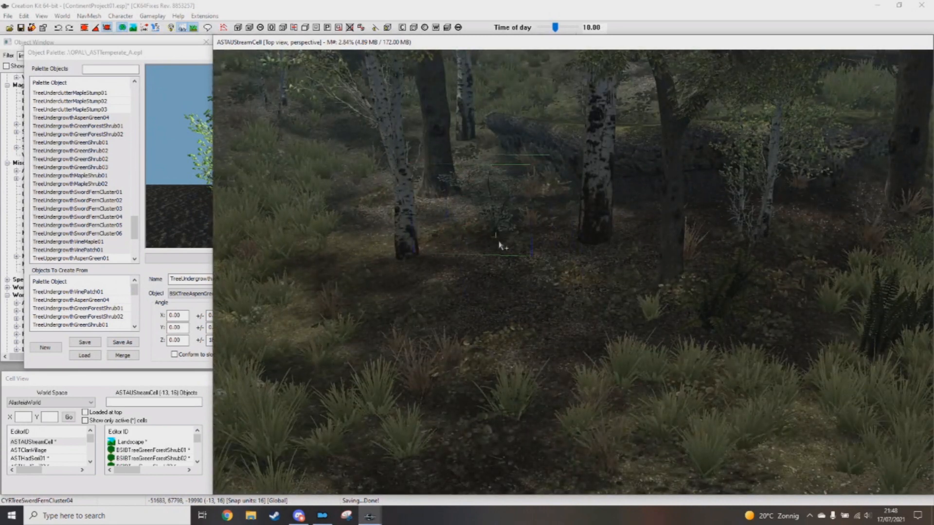
shift+middle_drag(507, 272, 513, 263)
key(z)
key(Delete)
right_click(534, 293)
shift+middle_drag(534, 293, 532, 261)
key(Delete)
right_click(538, 272)
key(Delete)
right_click(513, 301)
key(Delete)
Step: Place a MapleShrub02 on the forest floor in front of the birches, tilt it to suit the ground, and save the plugin
right_click(544, 299)
mouse_move(550, 292)
shift+middle_down()
mouse_move(563, 282)
mouse_move(545, 293)
mouse_move(546, 282)
mouse_move(544, 293)
shift+middle_up()
key(z)
key(x)
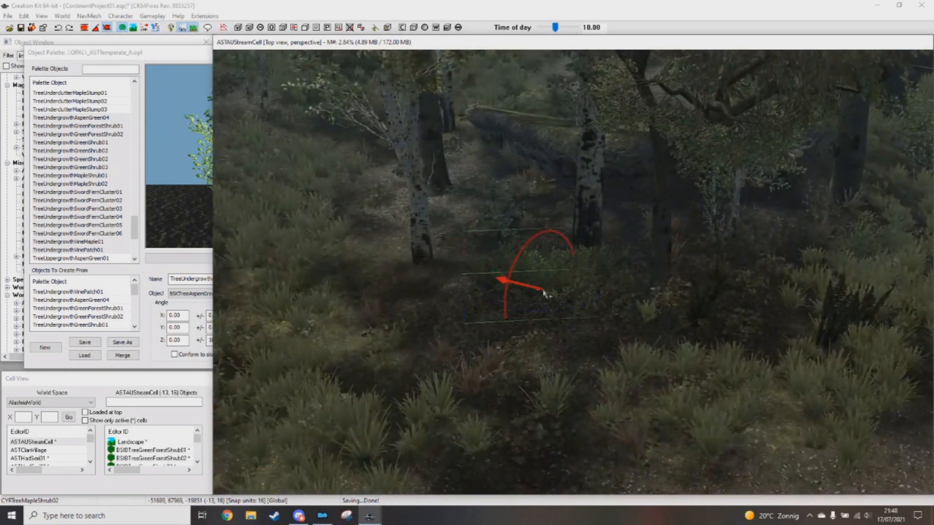
right_drag(521, 286, 543, 260)
key(y)
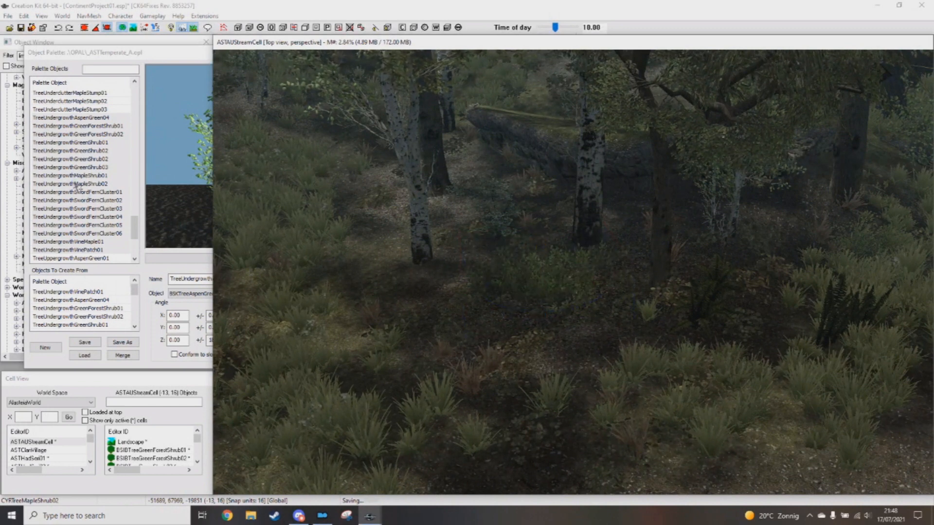
Step: Check the green shrub entries' settings, reselect the entries from TreeUndergrowthVinePatch01 up to TreeUndergrowthAspenGreen04, and save the palette
click(108, 167)
click(106, 159)
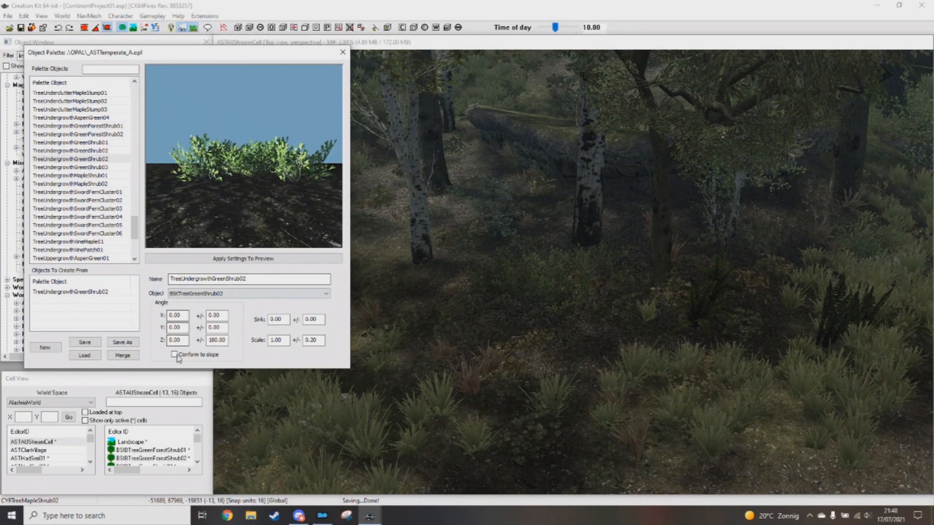
click(99, 251)
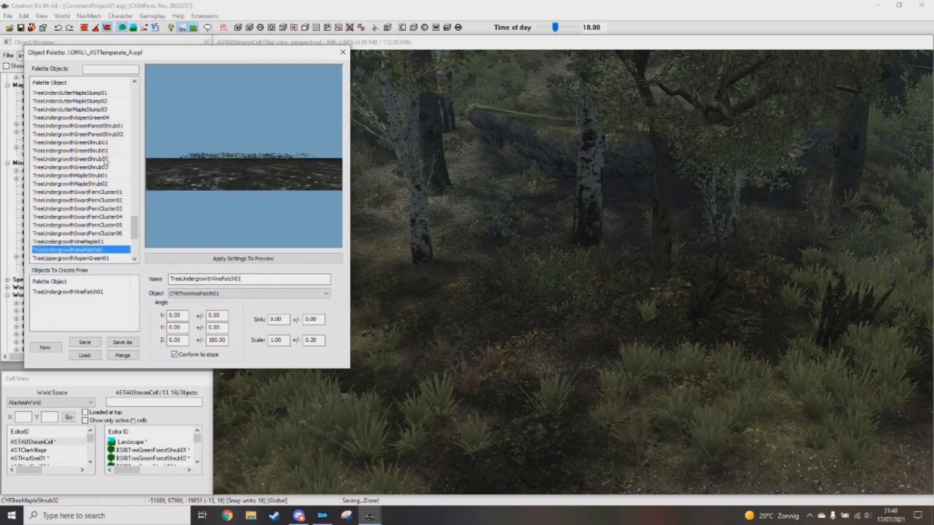
shift+click(92, 117)
click(89, 343)
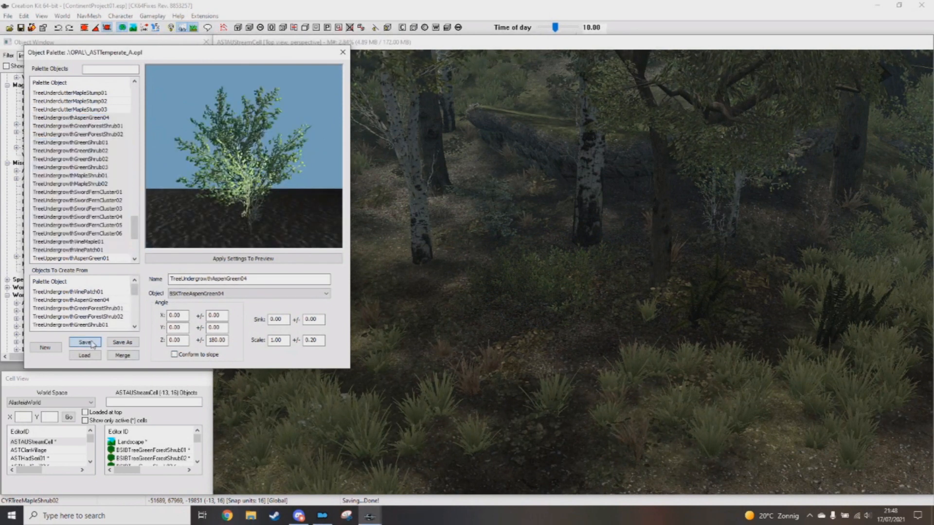
Step: Place random undergrowth at the forest edge beside the dirt path, undoing one unsuitable placement
scroll(602, 348, down, 3)
middle_drag(602, 347, 613, 336)
right_click(751, 319)
scroll(715, 333, down, 3)
key(ctrl+z)
right_click(679, 317)
middle_drag(679, 321, 635, 346)
scroll(635, 346, down, 3)
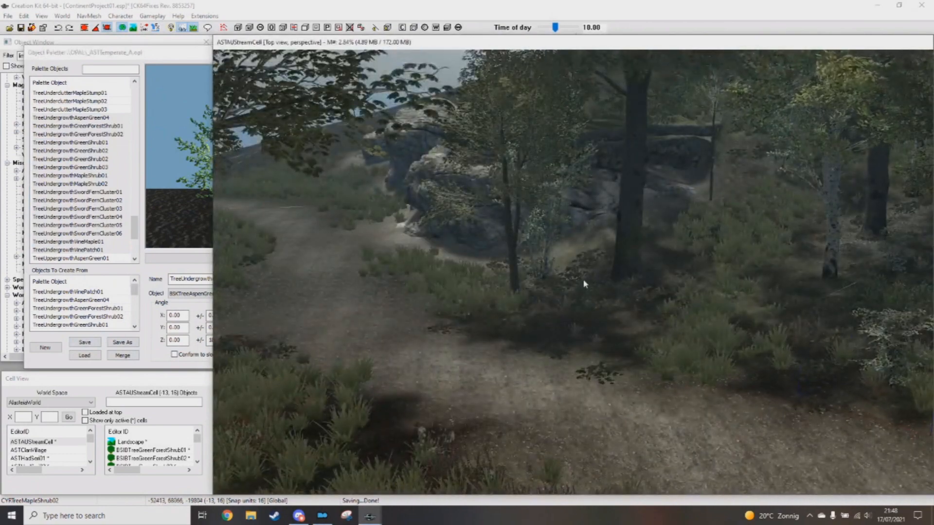
Step: Place a SwordFernCluster04 beside the dark tree trunk and further undergrowth, including a VinePatch01, deeper in the woods
scroll(504, 321, up, 5)
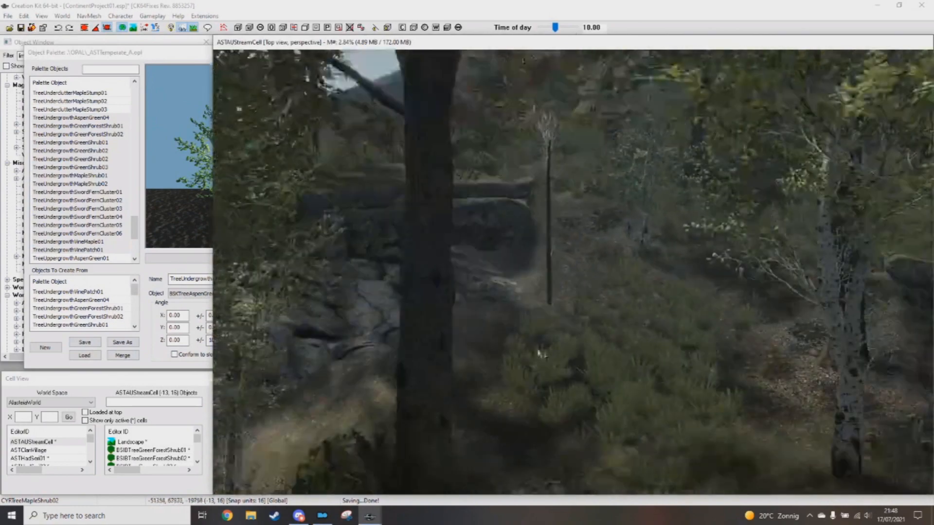
right_click(537, 354)
scroll(530, 358, down, 2)
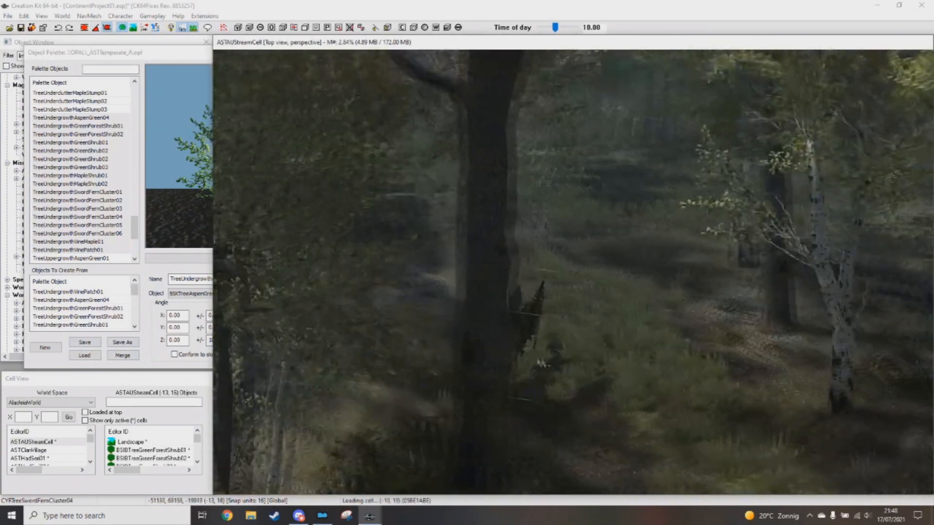
shift+middle_drag(572, 277, 670, 324)
right_click(654, 316)
right_click(671, 328)
right_drag(669, 323, 671, 325)
middle_drag(670, 325, 817, 321)
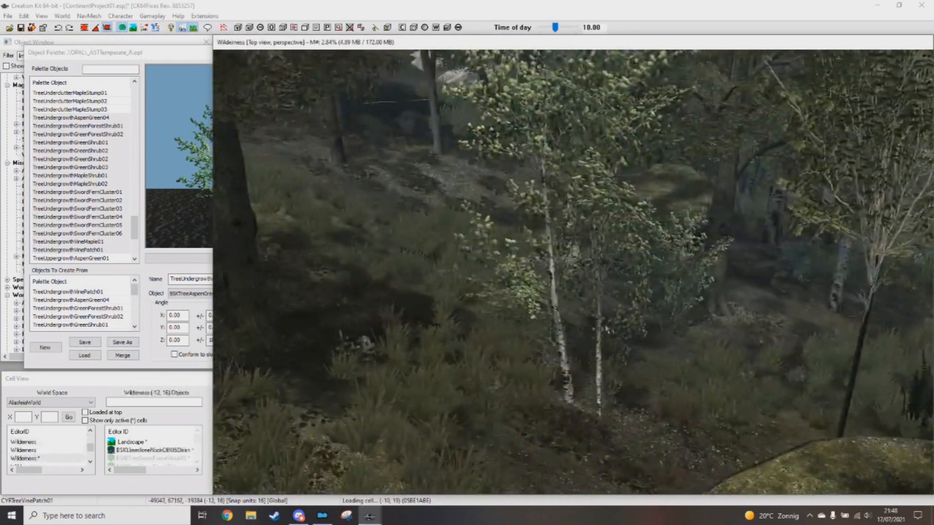
middle_drag(433, 357, 607, 323)
scroll(584, 313, down, 3)
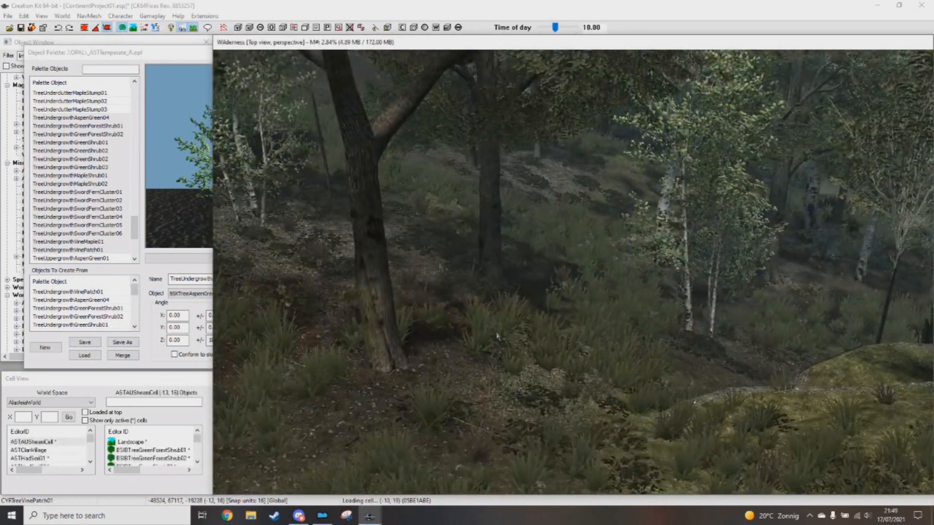
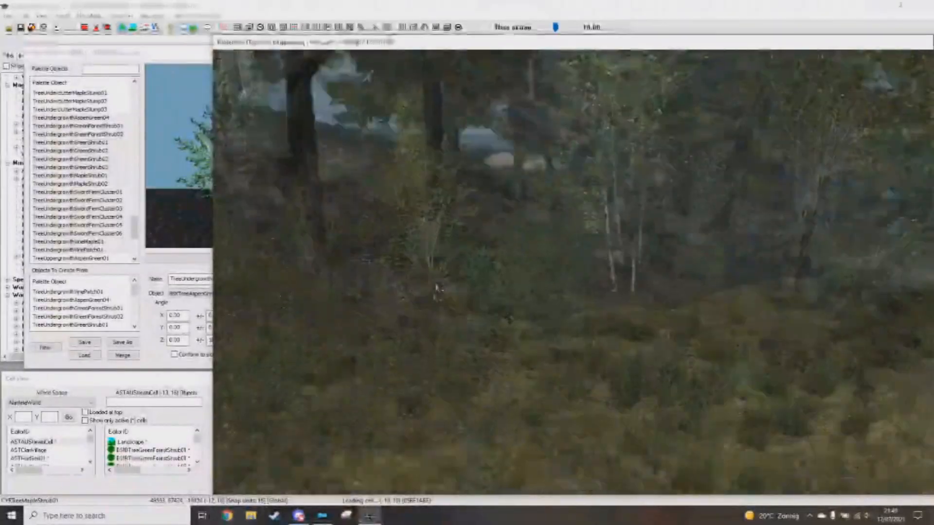
Step: Scatter more random undergrowth, including a MapleShrub01 and a GreenShrub03, across the neighbouring wilderness cells and save the plugin
click(436, 288)
middle_drag(801, 364, 781, 296)
right_click(782, 296)
right_click(663, 329)
shift+middle_drag(663, 329, 686, 307)
right_click(578, 408)
shift+middle_drag(578, 409, 621, 404)
right_click(576, 363)
right_click(482, 378)
shift+middle_drag(555, 386, 530, 347)
key(ctrl+s)
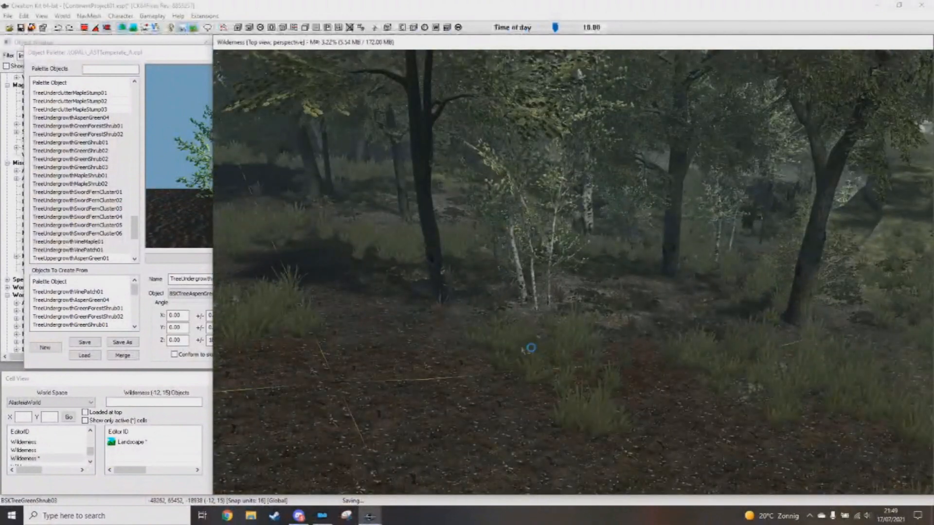
Step: Scatter random undergrowth, including a SwordFernCluster03, a VineMaple01 and a SwordFernCluster06, over the shaded forest floor between the trees
right_click(412, 323)
shift+middle_drag(411, 325, 614, 317)
right_click(720, 358)
shift+middle_drag(720, 358, 680, 354)
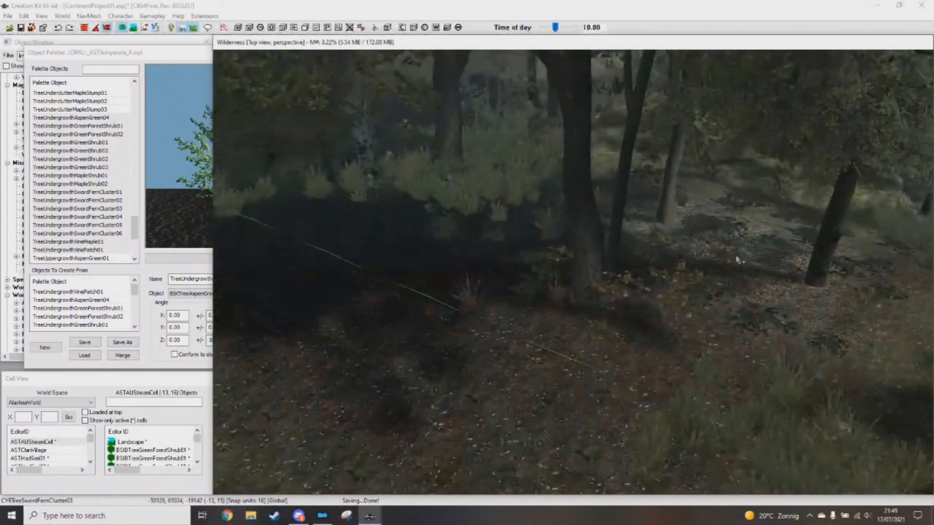
right_click(737, 261)
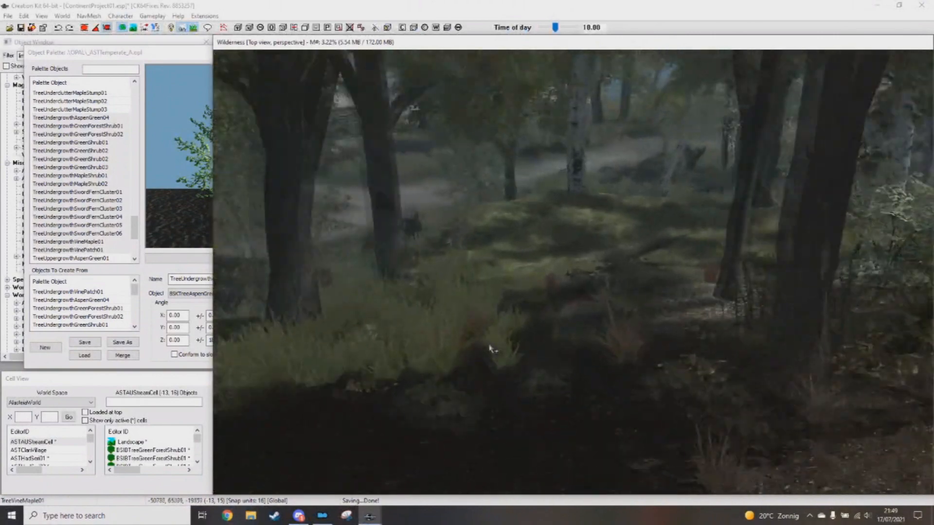
right_click(462, 303)
scroll(476, 348, up, 4)
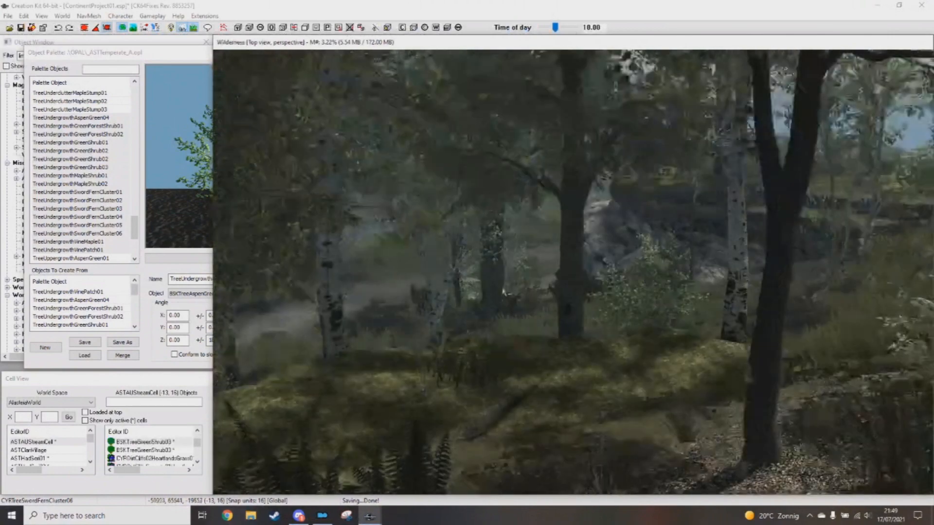
Step: Place a SwordFernCluster06 on top of the mossy mound near the birch trunk
right_click(486, 309)
shift+middle_drag(486, 309, 506, 291)
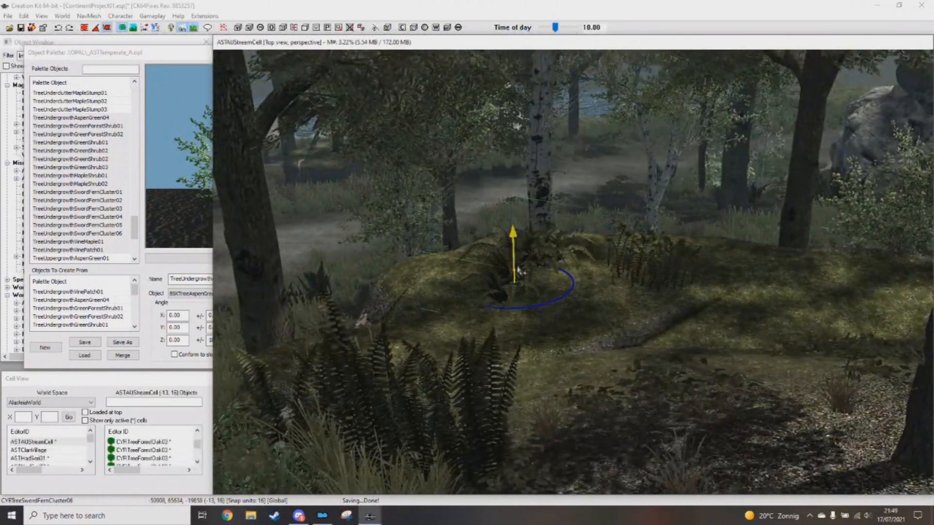
key(d)
scroll(725, 318, down, 2)
Step: Place random undergrowth around the mossy mound, deleting one unsuitable shrub and trying another random pick
right_click(700, 335)
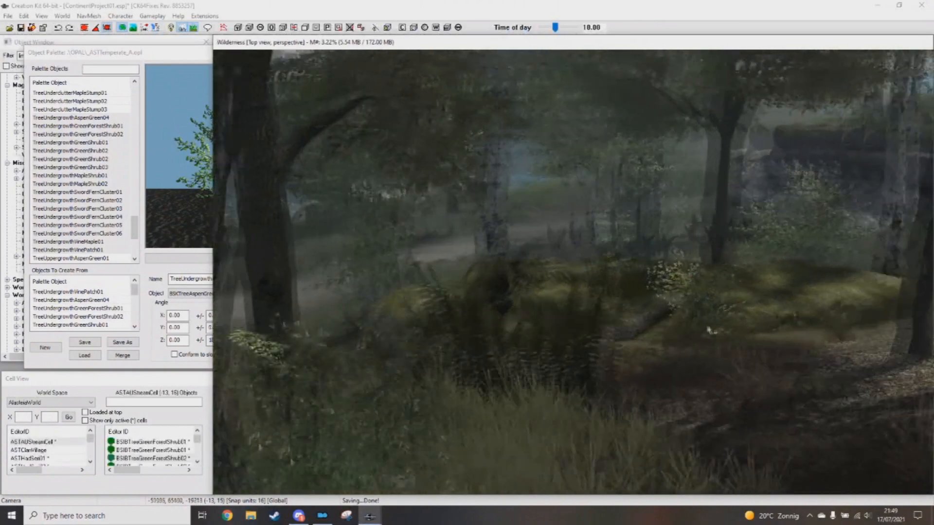
shift+middle_drag(709, 328, 690, 337)
key(Delete)
right_click(609, 304)
scroll(612, 298, up, 2)
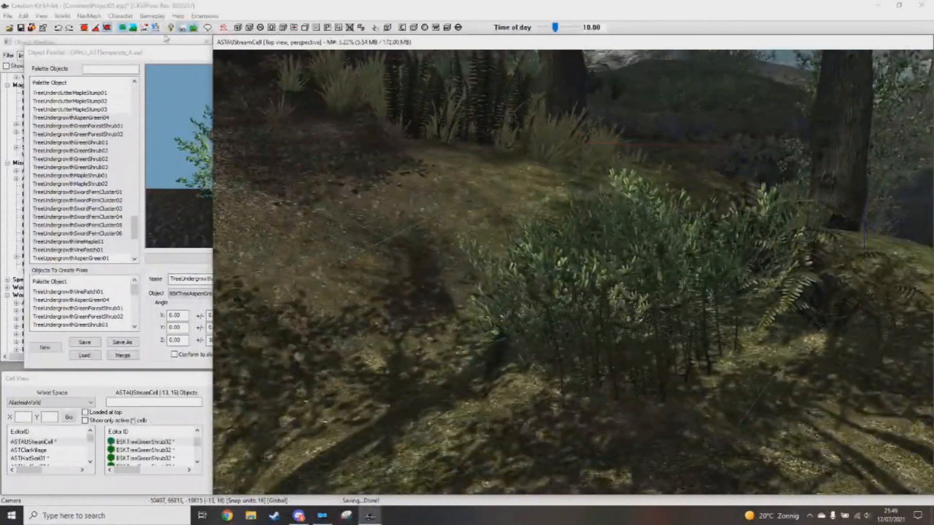
Step: Inspect the dense shrubs on the mossy mound from several sides and delete a GreenShrub02
click(117, 52)
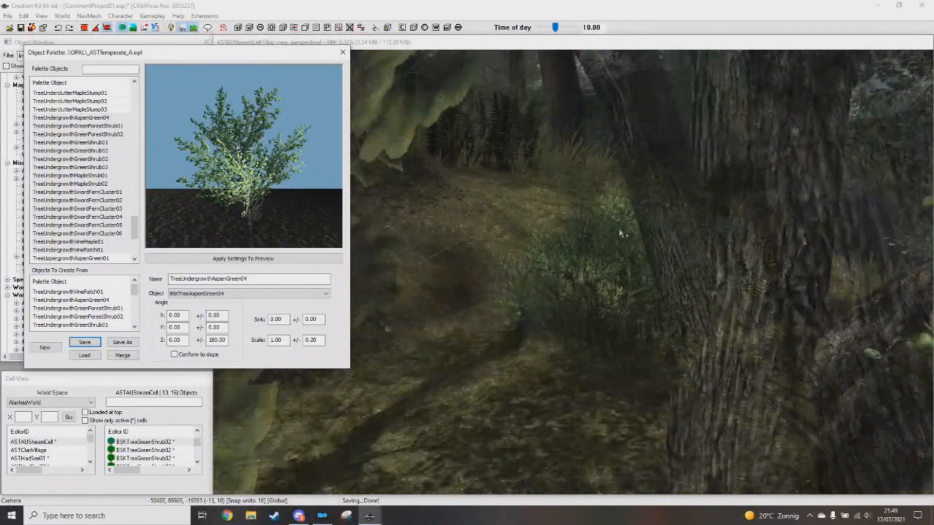
shift+middle_drag(620, 233, 615, 250)
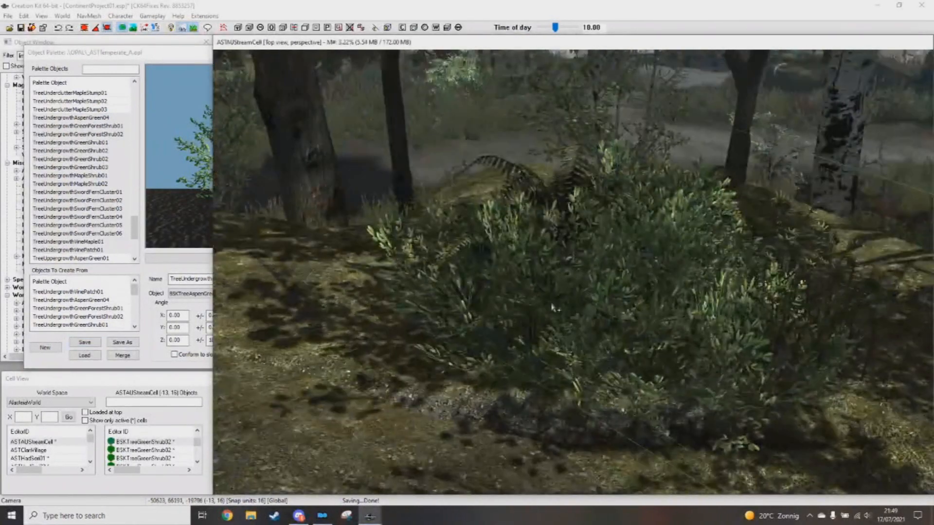
shift+middle_drag(569, 304, 556, 297)
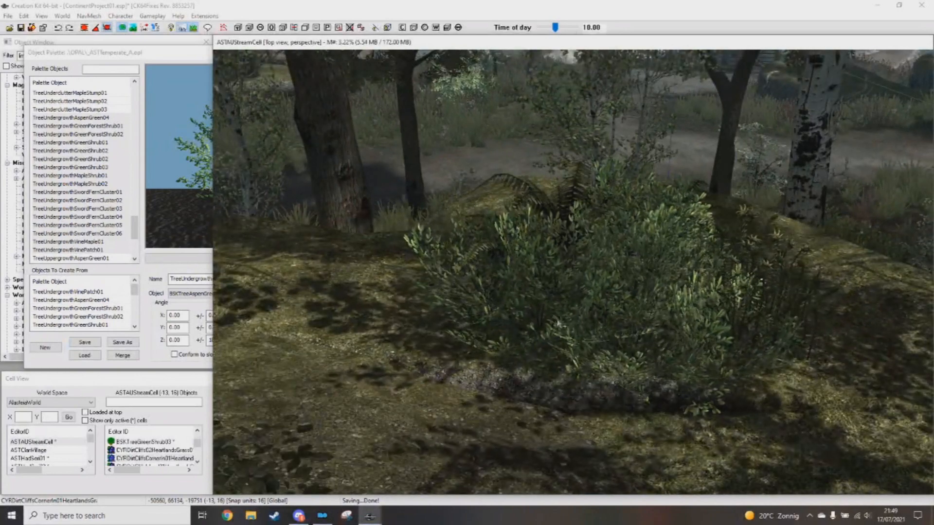
click(578, 321)
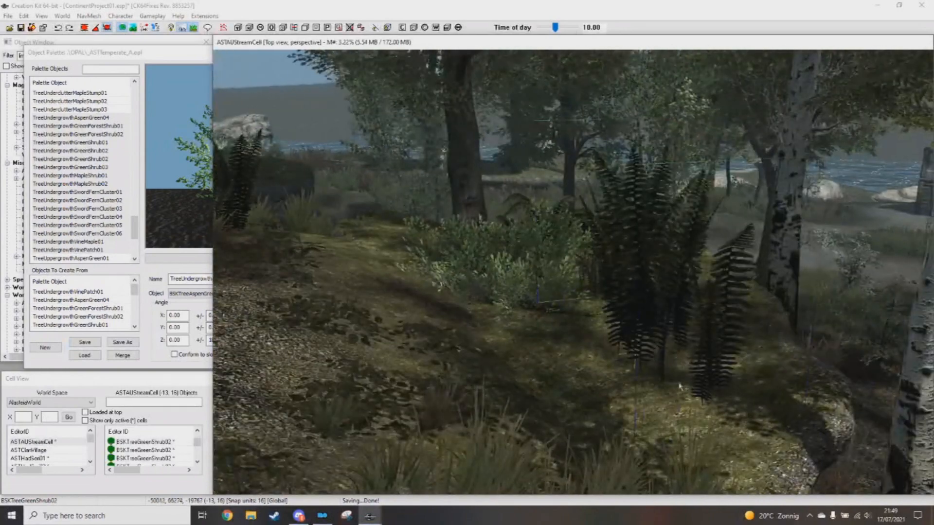
key(Delete)
scroll(687, 389, up, 3)
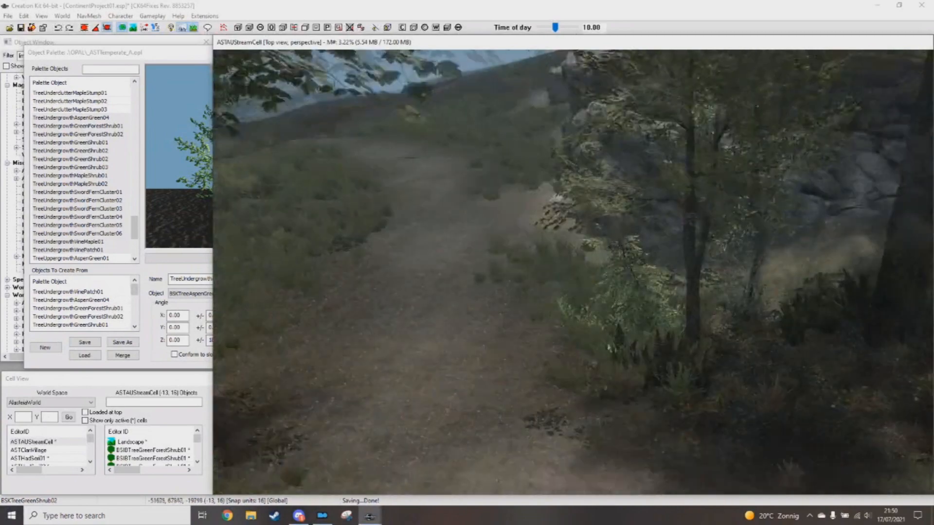
Step: Place a random shrub at the foot of the twin-trunked tree beside the dirt path and adjust it
shift+middle_drag(610, 347, 698, 417)
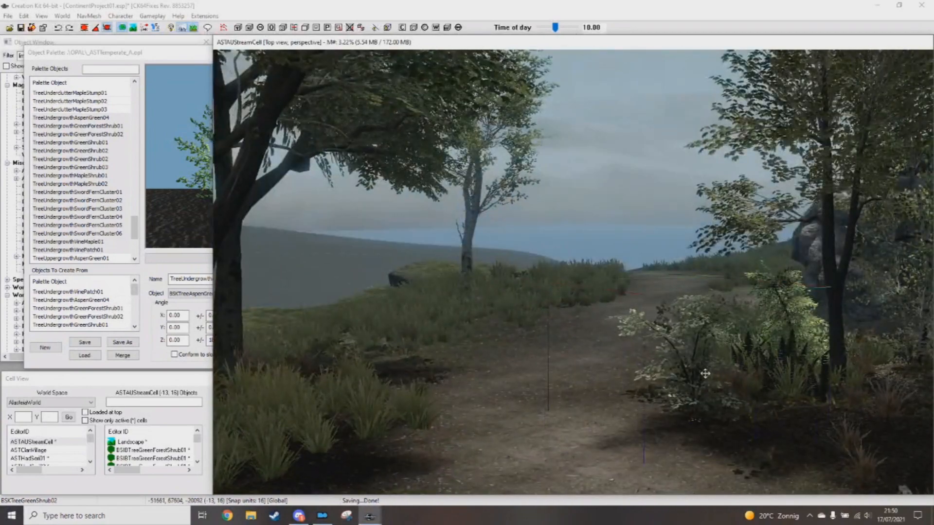
scroll(723, 363, down, 3)
shift+middle_drag(724, 363, 591, 367)
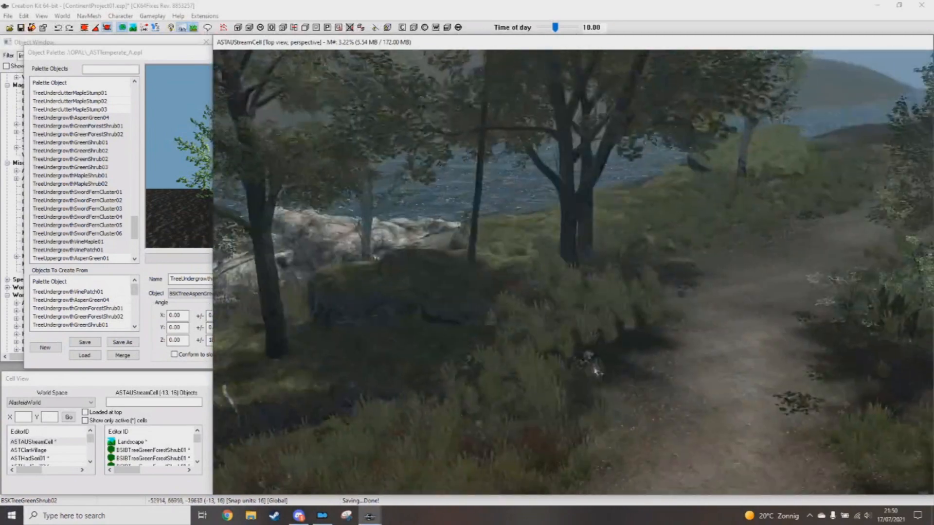
ctrl+right_click(638, 326)
scroll(609, 286, down, 1)
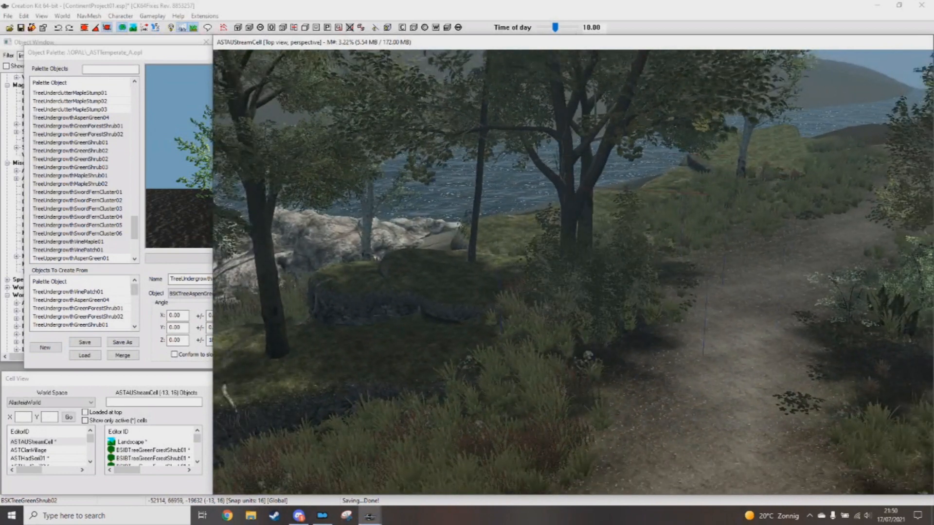
right_drag(609, 291, 642, 292)
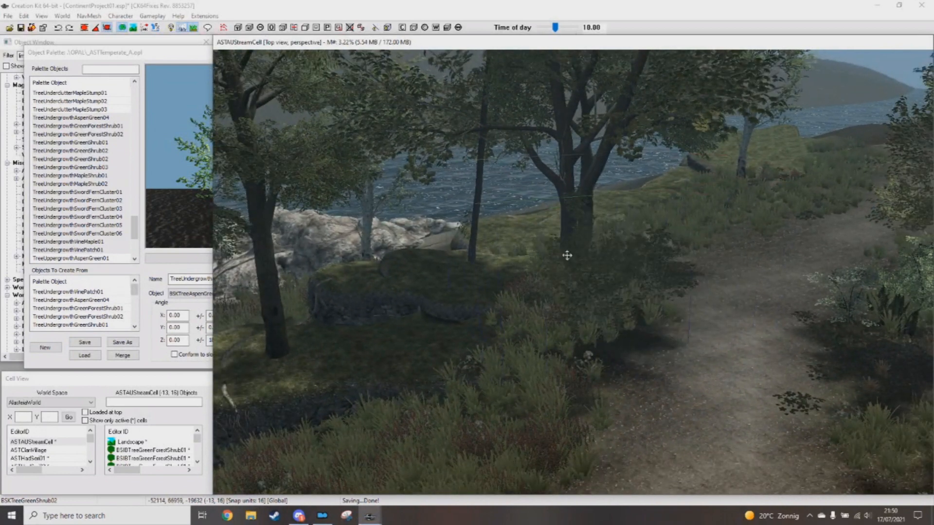
Step: Scatter random undergrowth, including a SwordFernCluster05, over the mossy rock ledges facing the shore
scroll(585, 280, up, 1)
ctrl+right_click(455, 263)
shift+middle_drag(487, 303, 537, 290)
shift+middle_drag(492, 328, 478, 286)
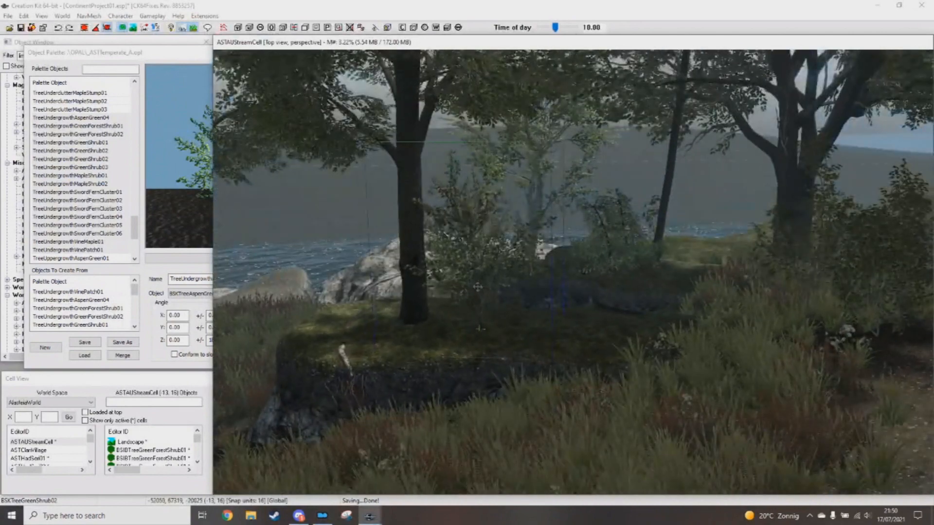
shift+middle_drag(611, 376, 594, 376)
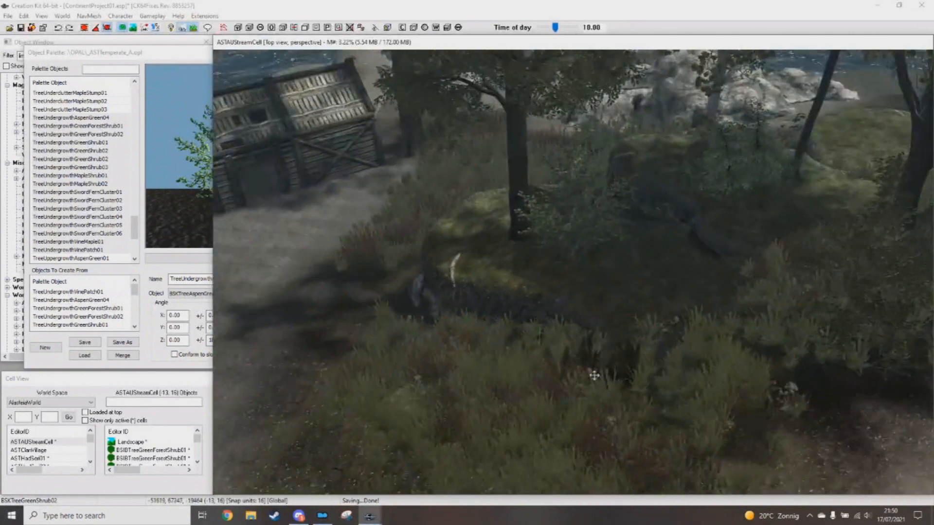
shift+middle_drag(503, 385, 399, 297)
ctrl+right_click(531, 277)
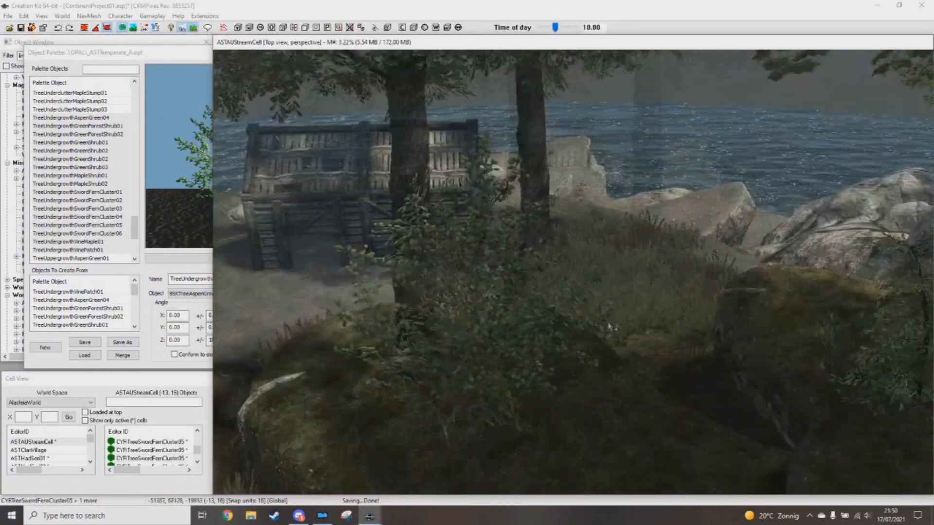
Step: Place further random undergrowth across the grassy ground around the mossy ledges and the wooden shack
scroll(729, 321, up, 5)
shift+middle_drag(740, 328, 759, 321)
ctrl+right_click(767, 316)
ctrl+right_click(822, 368)
shift+middle_drag(822, 368, 605, 375)
scroll(688, 368, down, 5)
ctrl+right_click(648, 375)
ctrl+right_click(838, 413)
Step: Add more random undergrowth, including a MapleShrub01, along the path towards the wooden shack and save the plugin
scroll(838, 413, down, 4)
shift+middle_drag(838, 413, 563, 336)
ctrl+right_click(558, 336)
scroll(679, 317, up, 3)
scroll(626, 304, down, 2)
scroll(605, 334, up, 4)
scroll(565, 321, up, 3)
shift+middle_drag(459, 353, 578, 342)
scroll(553, 356, up, 3)
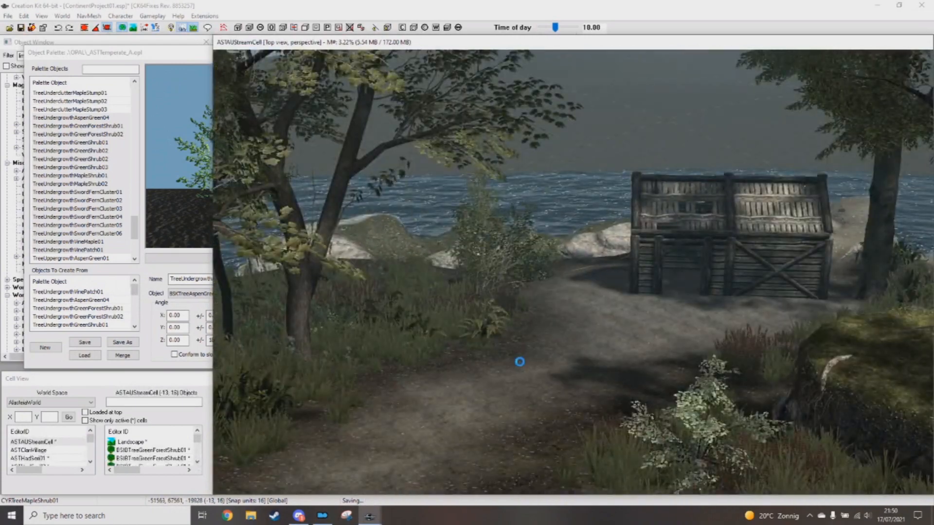
Step: Adjust a shrub in the grassy clearing by the wooded path and save the plugin
shift+middle_drag(520, 361, 592, 374)
shift+middle_drag(461, 319, 616, 292)
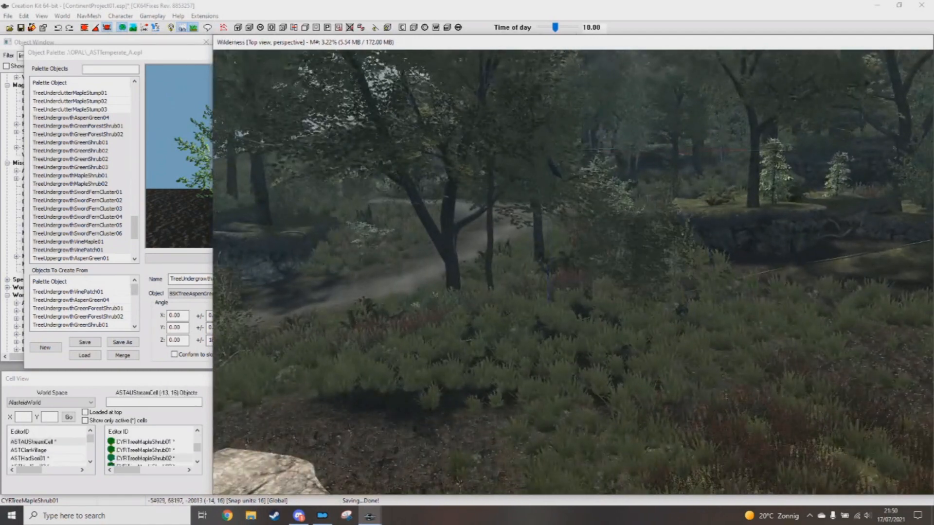
click(644, 262)
mouse_move(643, 261)
shift+middle_down()
mouse_move(671, 271)
mouse_move(500, 386)
mouse_move(571, 399)
mouse_move(582, 311)
mouse_move(589, 358)
mouse_move(624, 338)
shift+middle_up()
key(ctrl+s)
drag(619, 313, 618, 329)
mouse_move(618, 329)
shift+middle_down()
mouse_move(702, 340)
mouse_move(705, 353)
mouse_move(708, 329)
mouse_move(625, 306)
mouse_move(578, 338)
mouse_move(595, 365)
mouse_move(626, 342)
mouse_move(554, 407)
mouse_move(605, 345)
mouse_move(604, 372)
mouse_move(680, 278)
mouse_move(702, 285)
mouse_move(704, 298)
mouse_move(706, 247)
mouse_move(727, 403)
mouse_move(724, 389)
mouse_move(761, 396)
mouse_move(665, 303)
shift+middle_up()
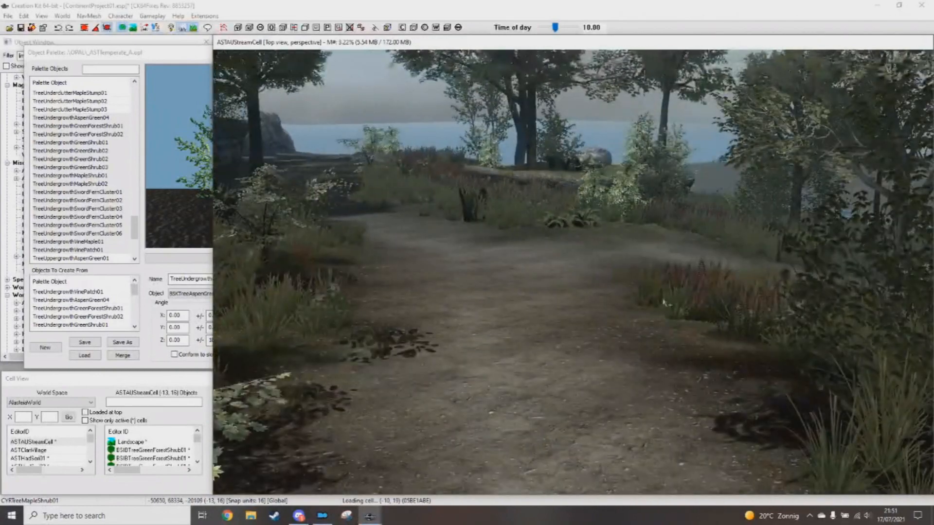
Step: Place more random undergrowth, including a GreenShrub02, along the verge of the dirt path
ctrl+alt+click(679, 333)
shift+middle_drag(679, 334, 652, 319)
drag(652, 319, 632, 355)
scroll(634, 336, up, 4)
shift+middle_drag(632, 355, 634, 333)
scroll(634, 333, down, 5)
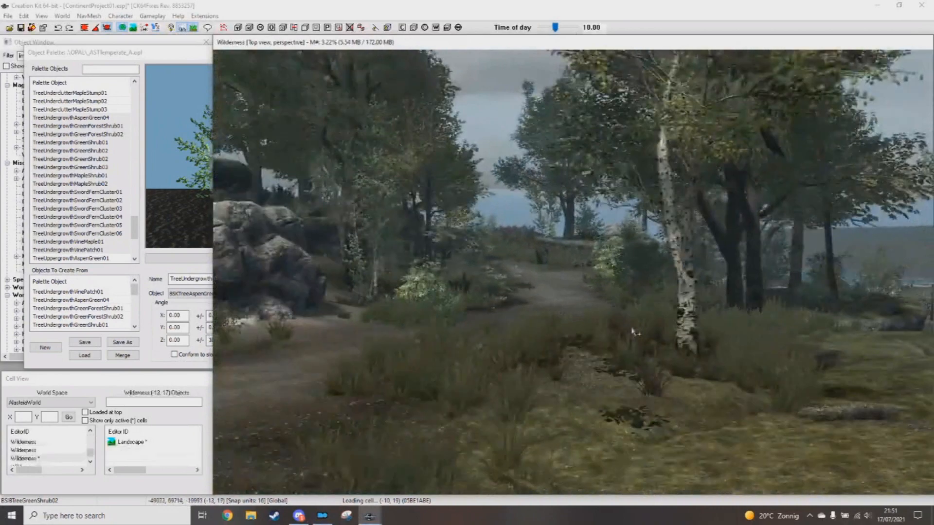
Step: Delete an unsuitable GreenShrub02 near the birch beside the path and place a VinePatch01 there
scroll(635, 336, up, 2)
alt+right_click(594, 420)
shift+middle_drag(595, 420, 629, 402)
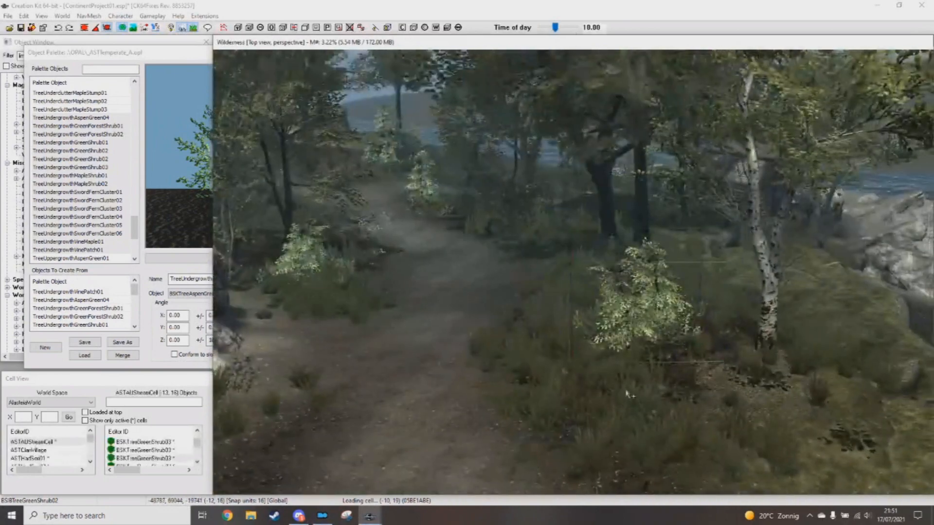
key(Delete)
alt+right_click(550, 356)
shift+middle_drag(549, 357, 558, 364)
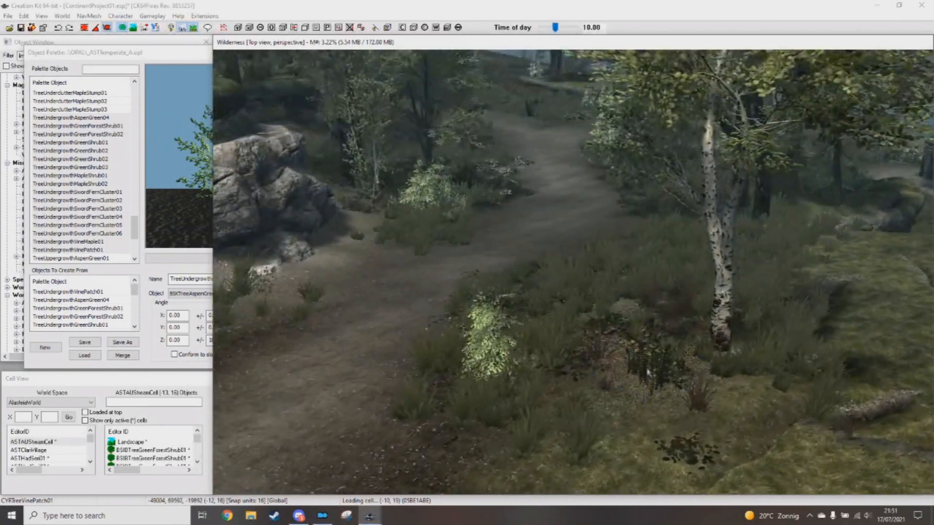
Step: Dress the grassy verge and mossy ledge by the birches with more undergrowth, including a SwordFernCluster06, and save the plugin
shift+middle_drag(648, 361, 729, 369)
shift+middle_drag(504, 356, 519, 347)
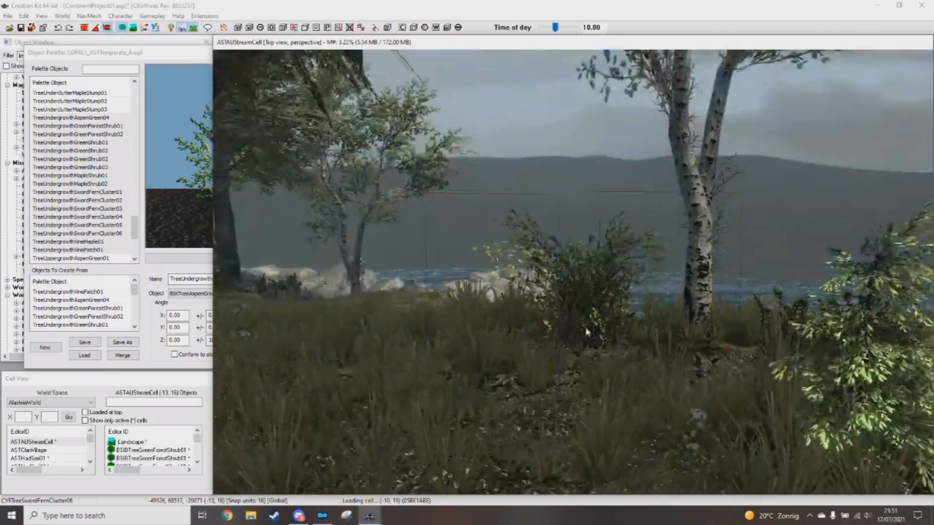
click(586, 332)
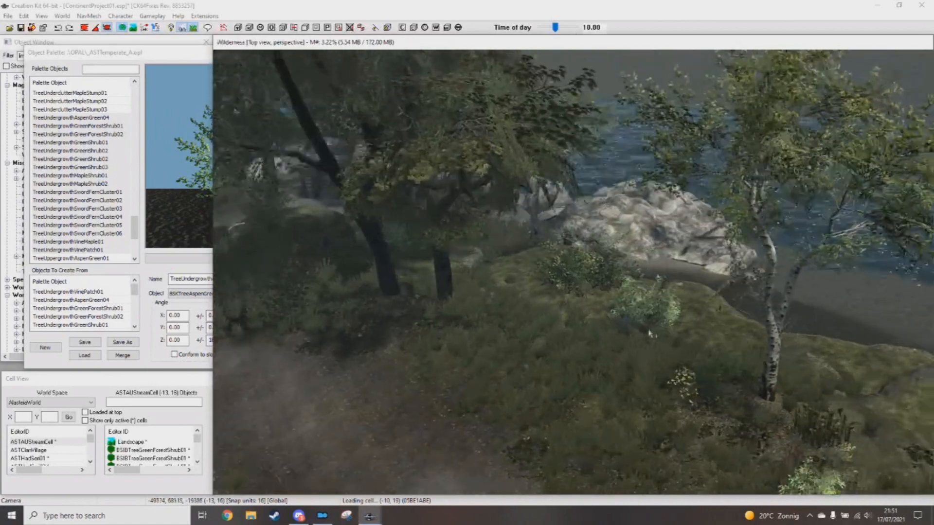
shift+middle_drag(648, 333, 529, 358)
shift+middle_drag(442, 378, 506, 375)
shift+middle_drag(655, 417, 560, 322)
alt+right_click(633, 360)
shift+middle_drag(633, 360, 567, 381)
key(ctrl+s)
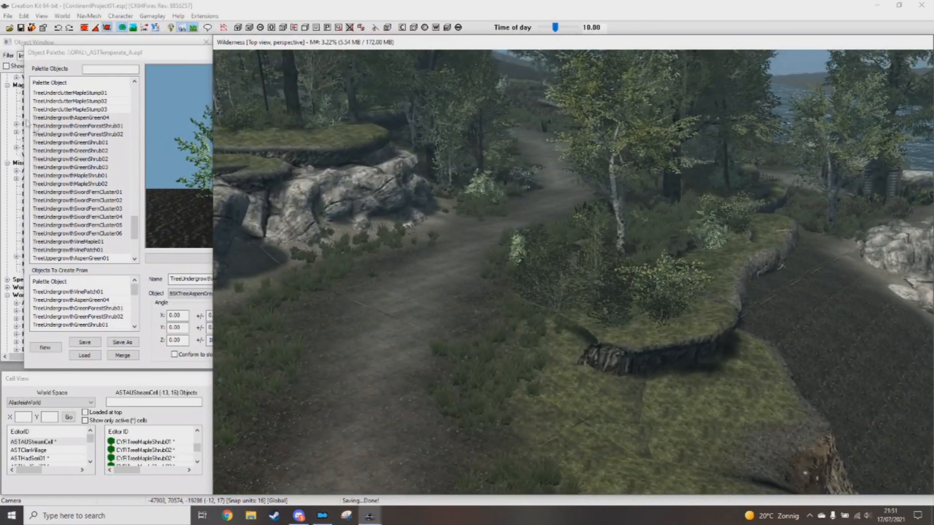
Step: Try a limestone boulder from the BSKLimestoneBoulder02Clean palette entry at the end of the mossy ledge and delete it
click(28, 121)
scroll(77, 152, up, 20)
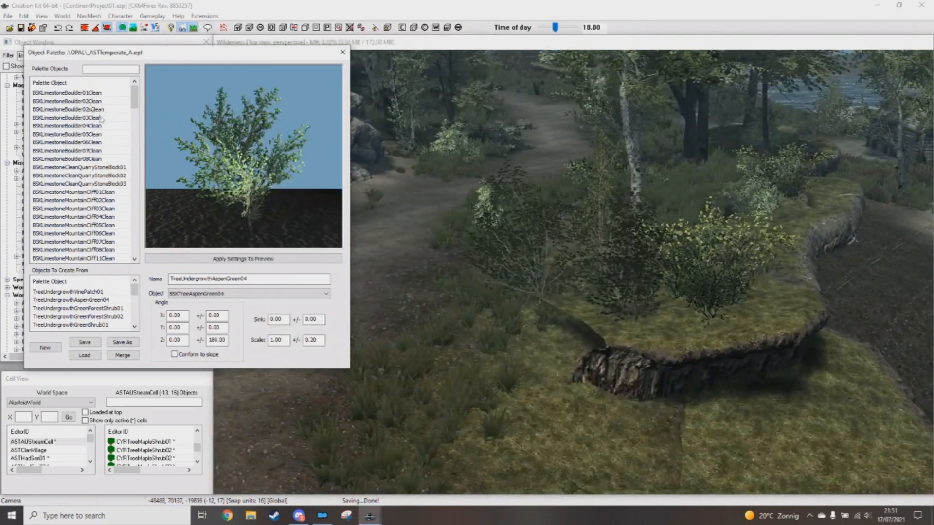
click(82, 94)
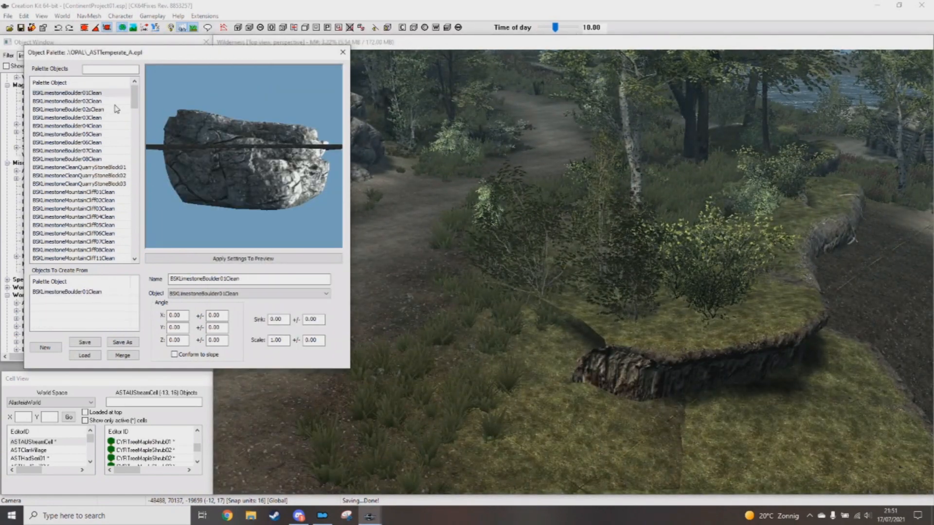
click(96, 101)
click(503, 339)
key(Page_Down)
shift+middle_drag(503, 338, 504, 329)
right_drag(504, 329, 508, 329)
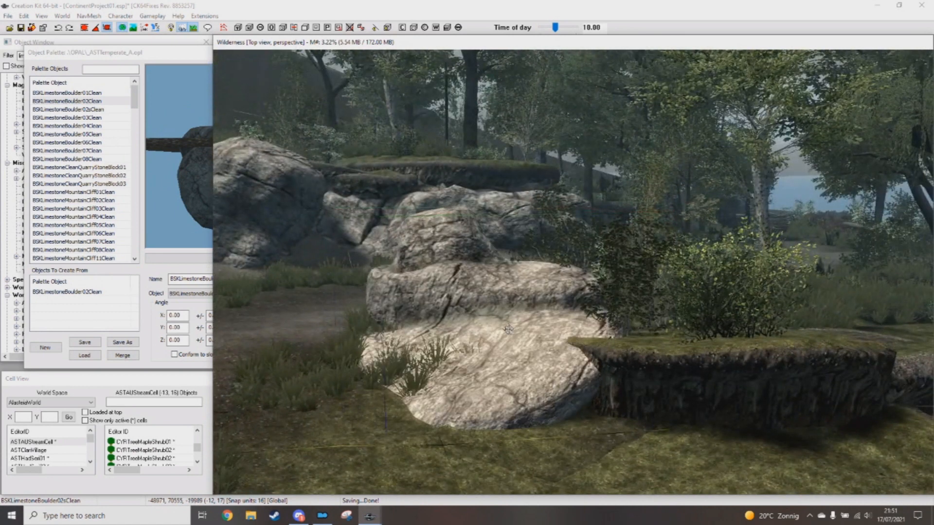
key(Delete)
Step: Preview the medium limestone rocks in the palette and choose BSKLimestoneRockM05Clean
click(98, 183)
scroll(108, 171, down, 9)
scroll(108, 173, down, 6)
click(82, 169)
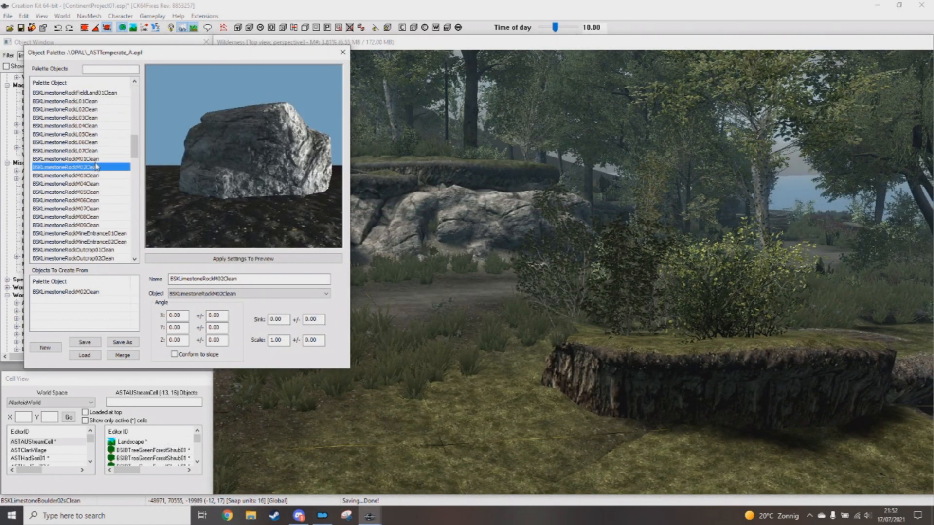
click(92, 176)
click(87, 184)
click(85, 192)
drag(290, 191, 475, 270)
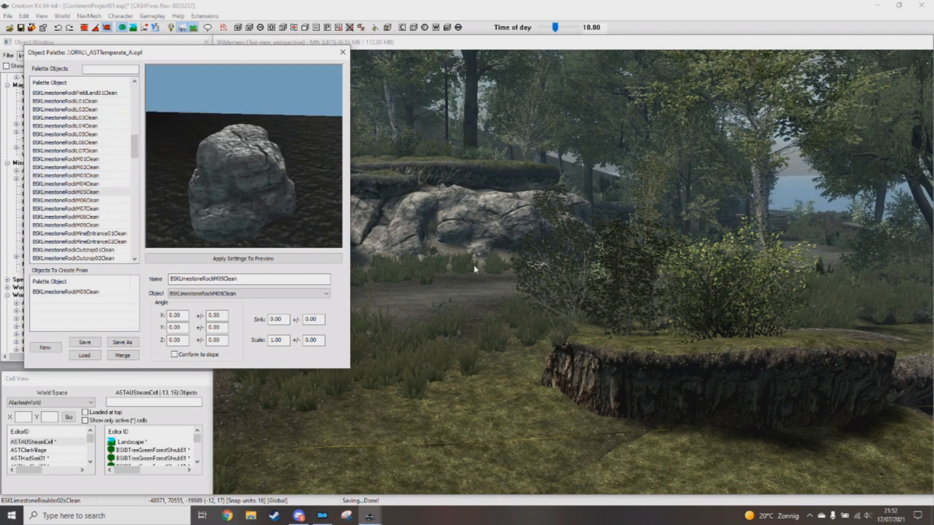
Step: Place the BSKLimestoneRockM05Clean against the exposed end of the mossy ledge, rotating and positioning it to cover the edge
ctrl+right_click(500, 354)
right_drag(511, 336, 523, 358)
drag(523, 358, 523, 352)
shift+middle_drag(523, 352, 533, 397)
right_drag(532, 357, 550, 354)
mouse_move(550, 354)
shift+middle_down()
mouse_move(591, 294)
mouse_move(618, 306)
mouse_move(554, 357)
mouse_move(545, 352)
shift+middle_up()
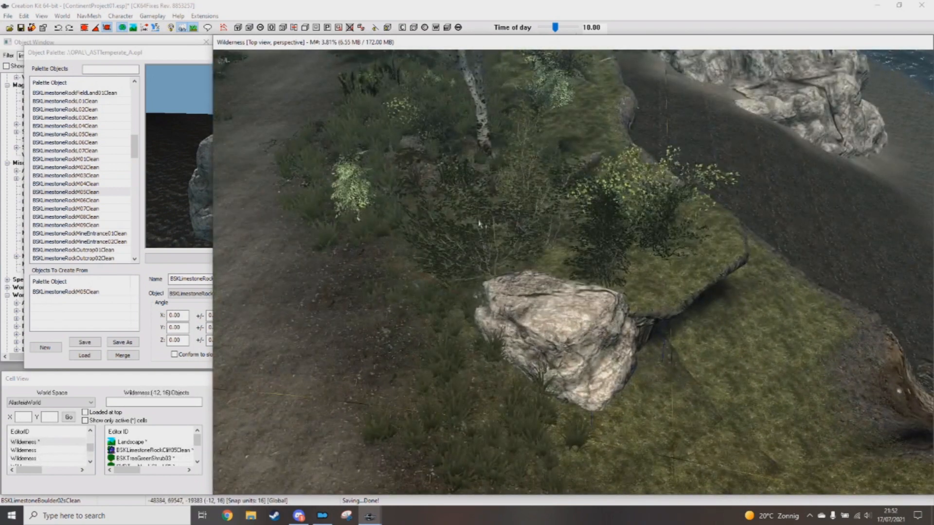
Step: Reposition the MapleShrub02 on the ledge behind the limestone rock, look over the shoreline, and save the plugin
shift+middle_drag(479, 224, 484, 214)
drag(479, 225, 496, 243)
shift+middle_drag(496, 243, 564, 288)
key(ctrl+s)
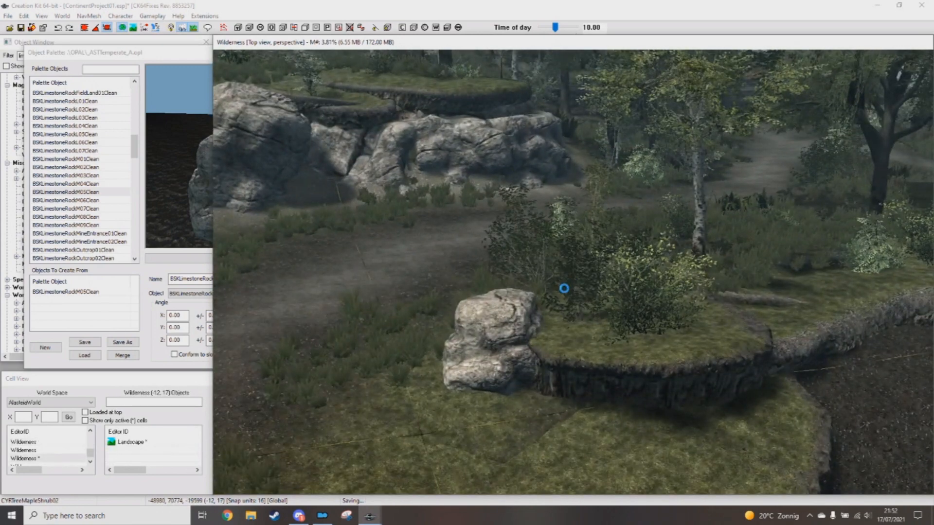
shift+middle_drag(522, 311, 561, 339)
middle_drag(511, 345, 581, 336)
key(ctrl+s)
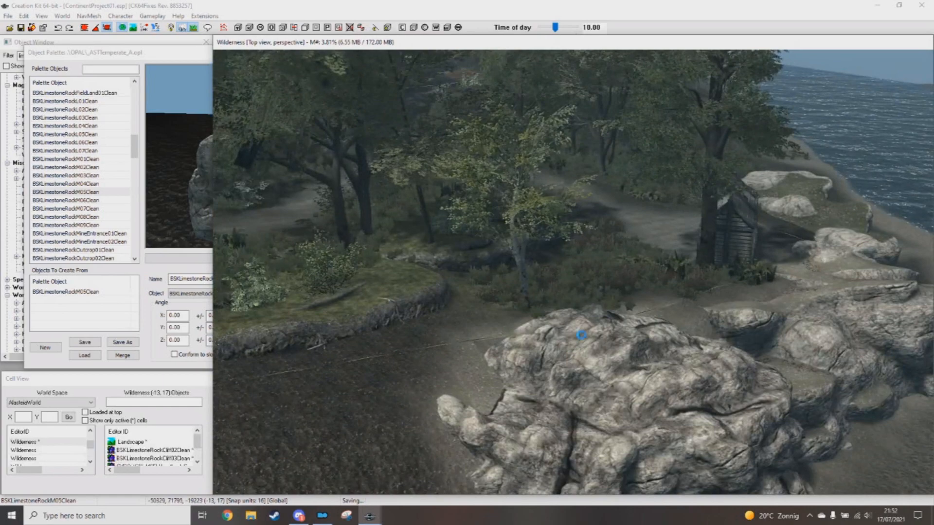
Step: Set the TreeUppergrowth palette entries from AspenGreen01 through Maple05 as the objects to create from for the woodland path
click(520, 233)
scroll(521, 234, down, 2)
shift+middle_drag(528, 243, 570, 338)
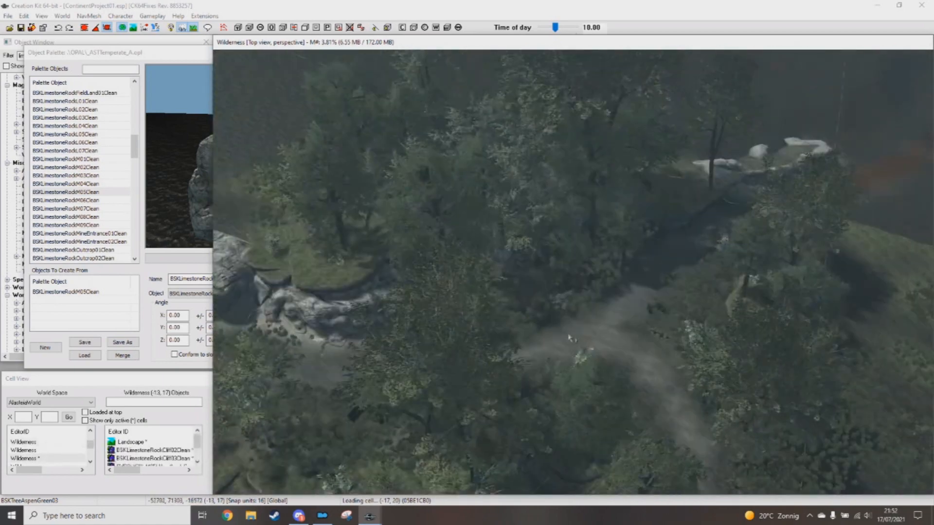
shift+middle_drag(578, 390, 583, 410)
shift+middle_drag(595, 360, 584, 322)
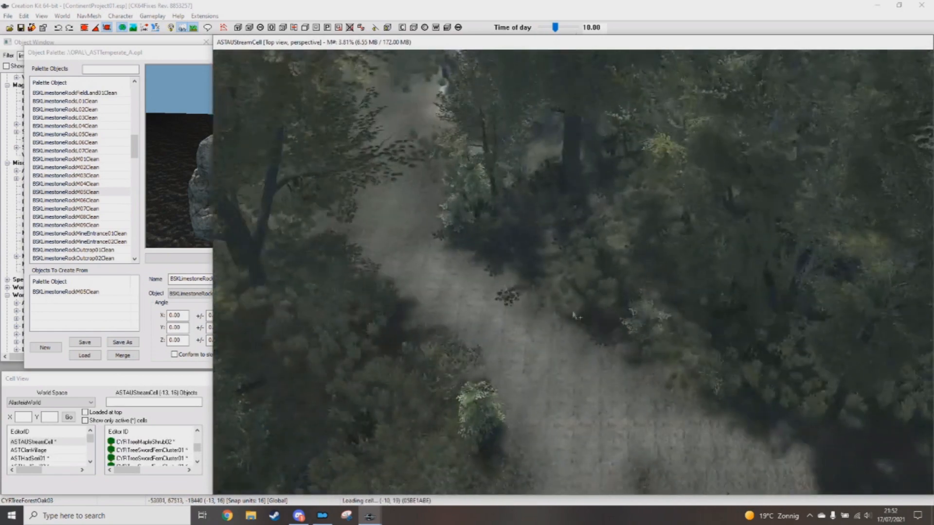
click(73, 187)
scroll(73, 187, down, 10)
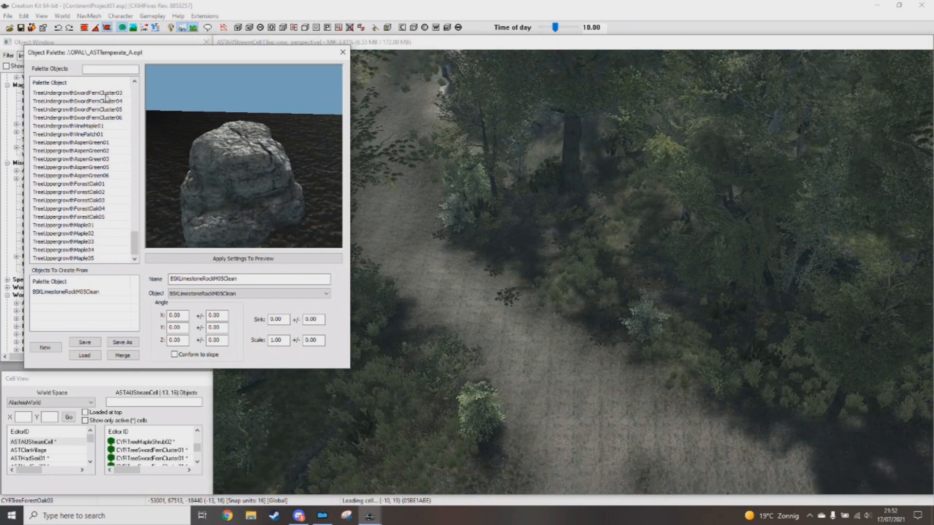
middle_drag(554, 341, 544, 317)
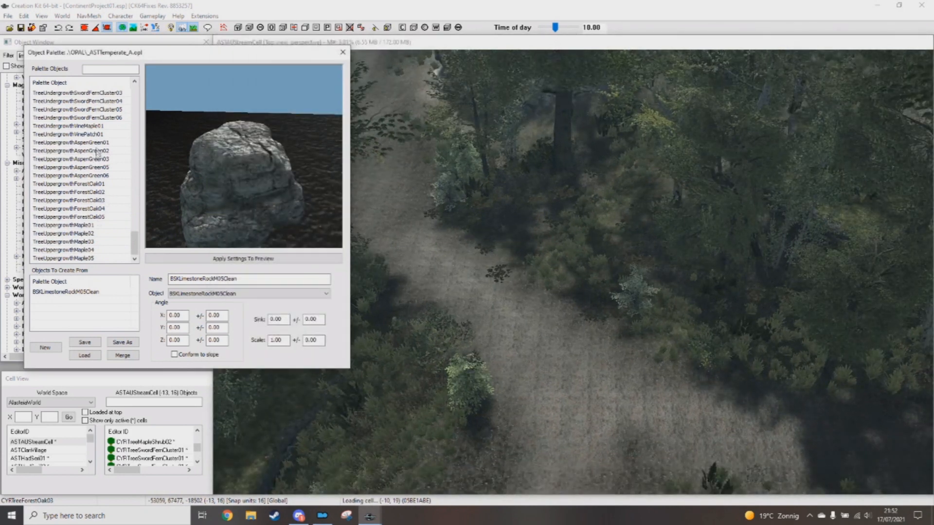
click(96, 144)
shift+click(88, 259)
Step: Try upper-growth tree variants in the grass beside the woodland path and delete the unwanted CYRTreeForestOak01
middle_drag(598, 308, 486, 280)
key(d)
middle_drag(453, 223, 598, 365)
scroll(513, 311, down, 3)
scroll(549, 346, up, 3)
middle_drag(525, 367, 517, 348)
ctrl+right_click(517, 341)
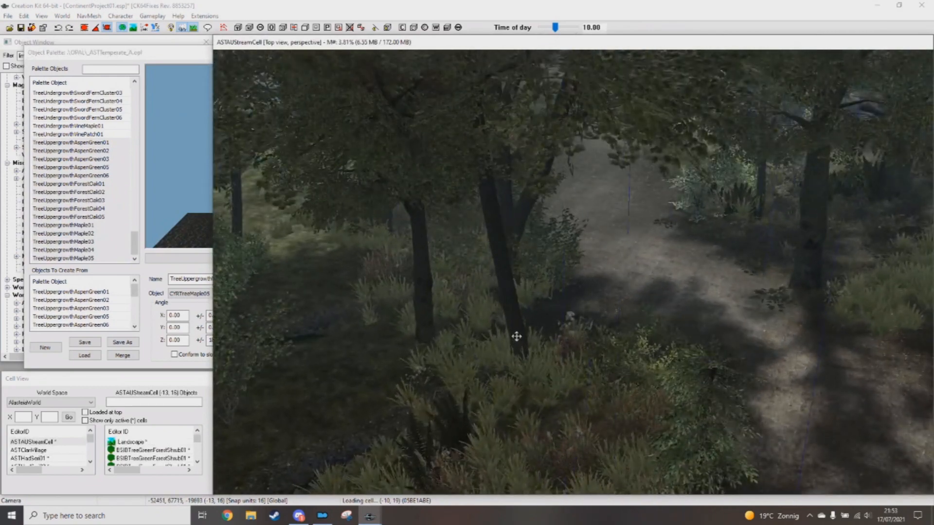
ctrl+right_click(517, 335)
ctrl+right_click(517, 332)
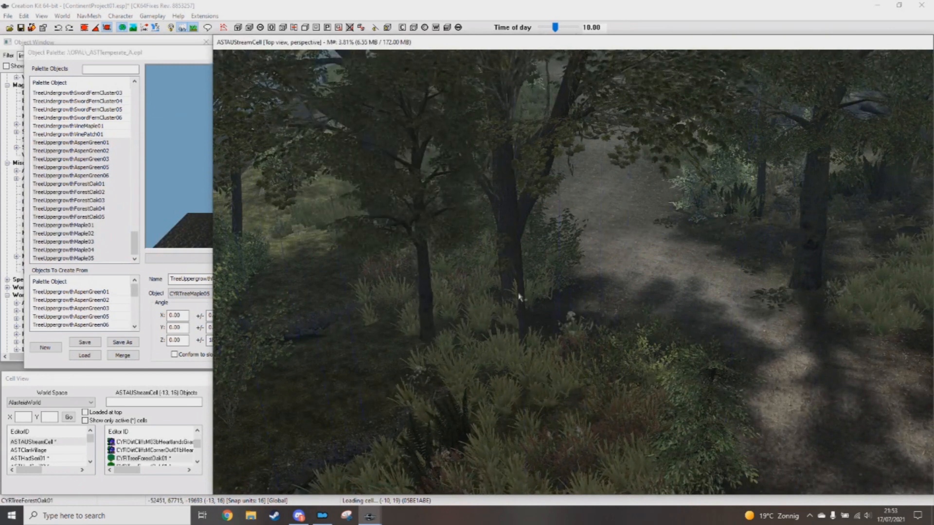
key(Delete)
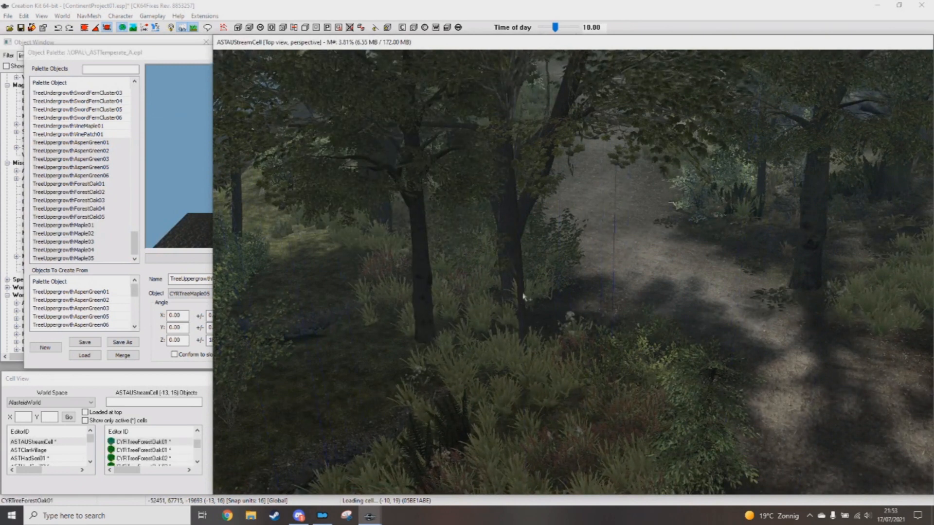
Step: Position the CYRTreeMaple05 among the trees beside the path and check its scale and rotation in its reference data
shift+middle_drag(523, 296, 496, 299)
drag(476, 333, 452, 316)
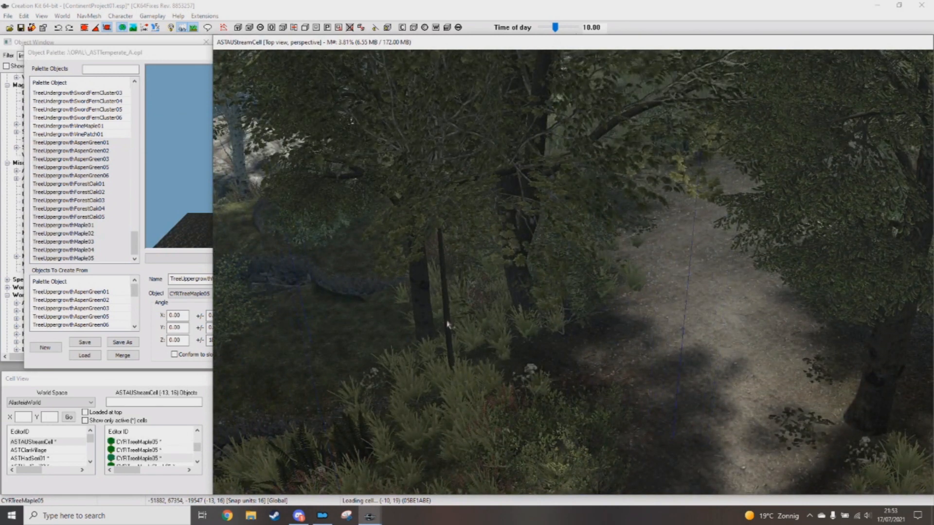
double_click(450, 350)
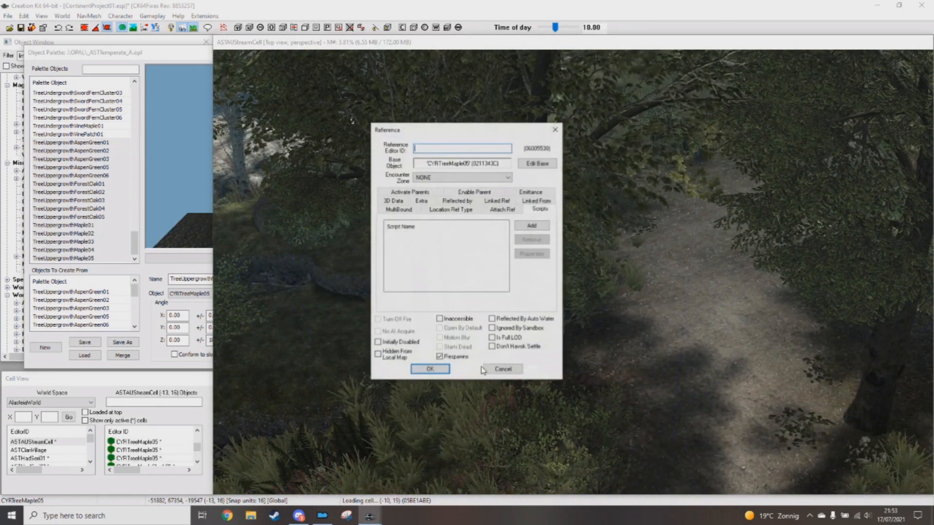
click(395, 201)
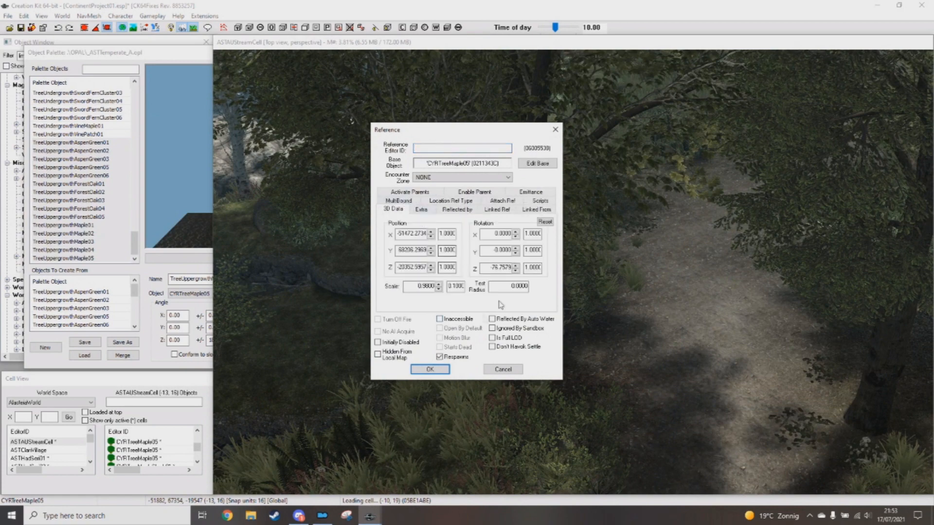
click(441, 372)
shift+middle_drag(446, 322, 454, 294)
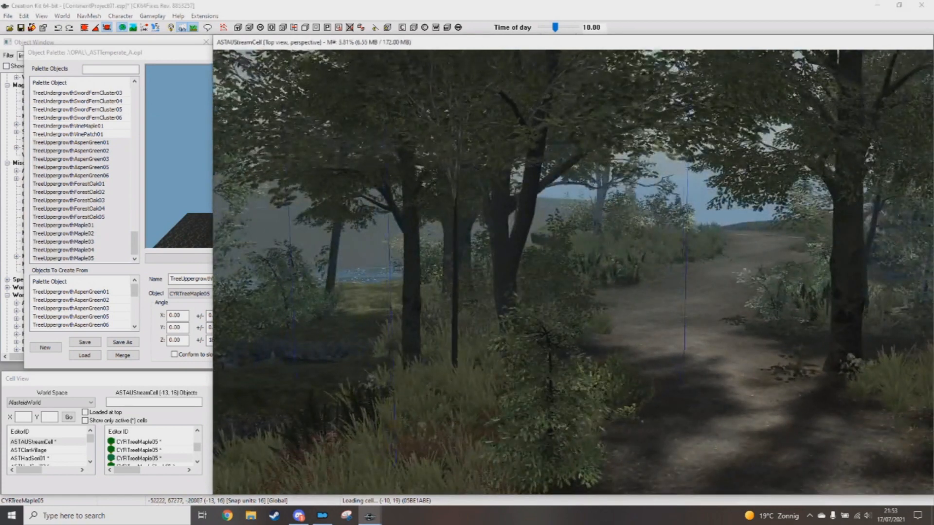
drag(498, 335, 496, 352)
shift+middle_drag(496, 353, 520, 283)
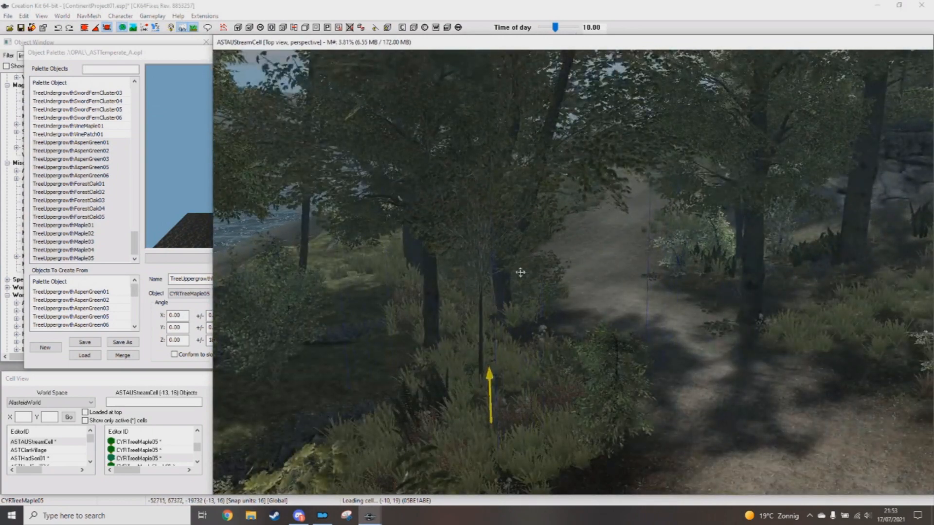
Step: Place a CYRTreeForestOak04 beside the path next to the limestone rocks and save the plugin
scroll(520, 273, up, 5)
middle_drag(521, 273, 545, 340)
right_drag(546, 340, 528, 300)
scroll(524, 295, down, 3)
shift+middle_drag(528, 299, 544, 327)
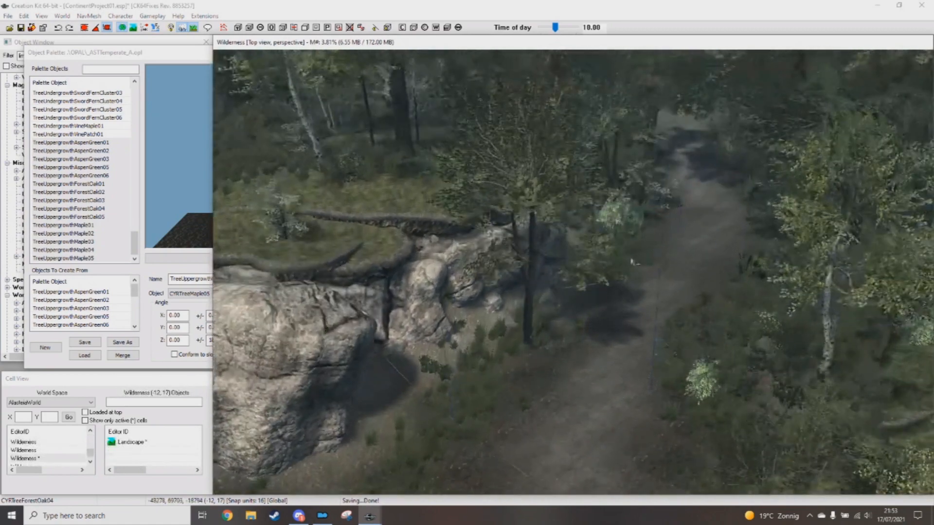
Step: Add a CYRTreeMaple04 in front of the limestone rocks by the path and adjust its position and rotation
scroll(525, 357, up, 2)
ctrl+right_click(478, 383)
shift+middle_drag(478, 383, 476, 337)
right_drag(475, 338, 473, 345)
drag(499, 323, 454, 333)
shift+middle_drag(455, 333, 465, 323)
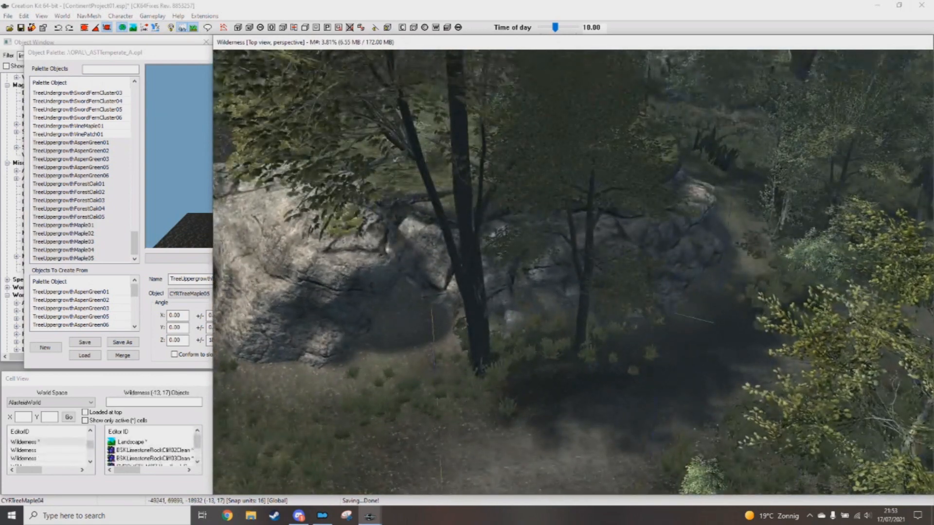
shift+middle_drag(548, 312, 621, 232)
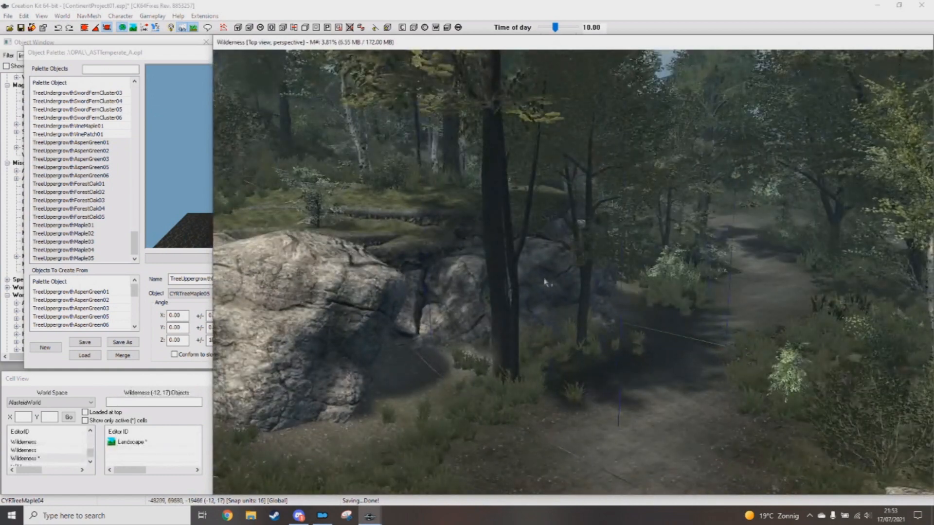
shift+middle_drag(546, 282, 623, 243)
shift+middle_drag(534, 219, 547, 262)
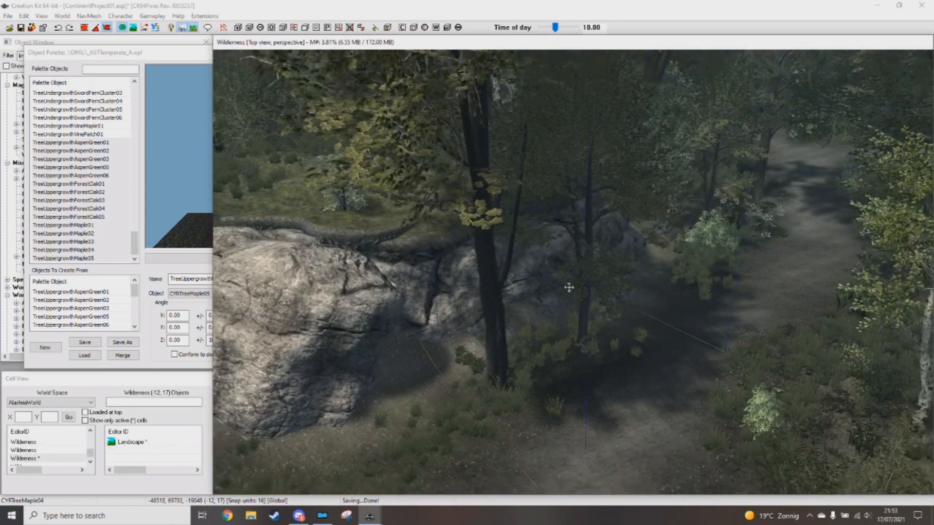
shift+middle_drag(487, 312, 505, 293)
shift+middle_drag(517, 201, 496, 195)
shift+middle_drag(572, 395, 548, 402)
shift+middle_drag(443, 372, 535, 247)
Step: Place an aspen at the path edge near the maple, swap it for BSKTreeAspenGreen05, and save the plugin
scroll(534, 345, up, 2)
alt+right_click(521, 392)
shift+middle_drag(521, 393, 525, 312)
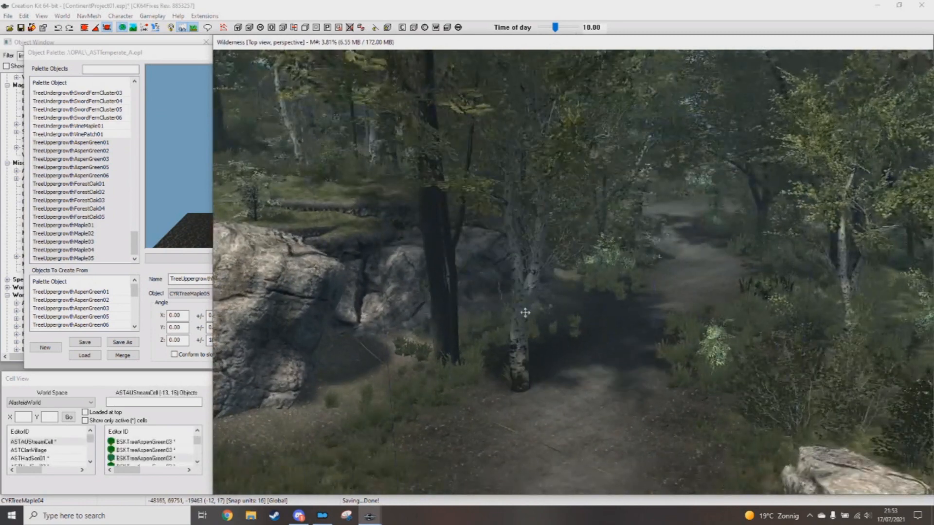
ctrl+alt+right_click(526, 313)
ctrl+alt+right_click(537, 263)
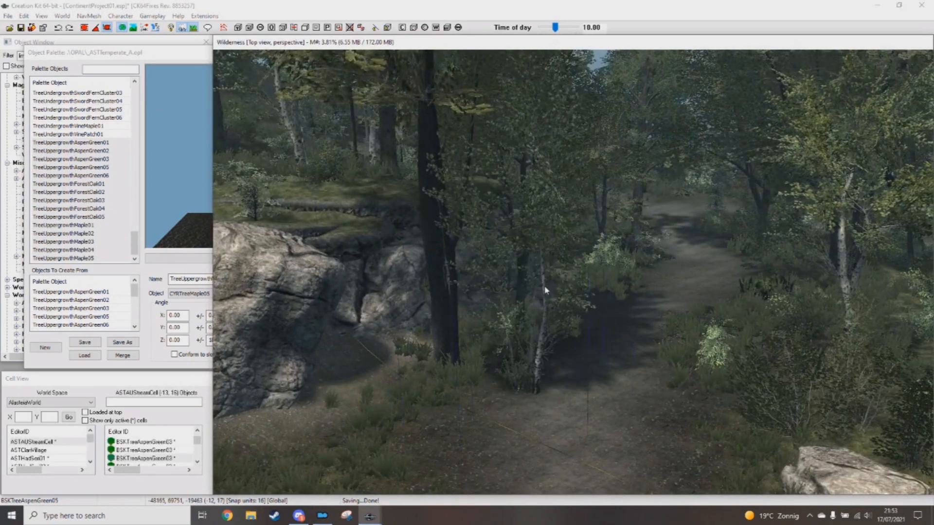
shift+middle_drag(537, 263, 435, 310)
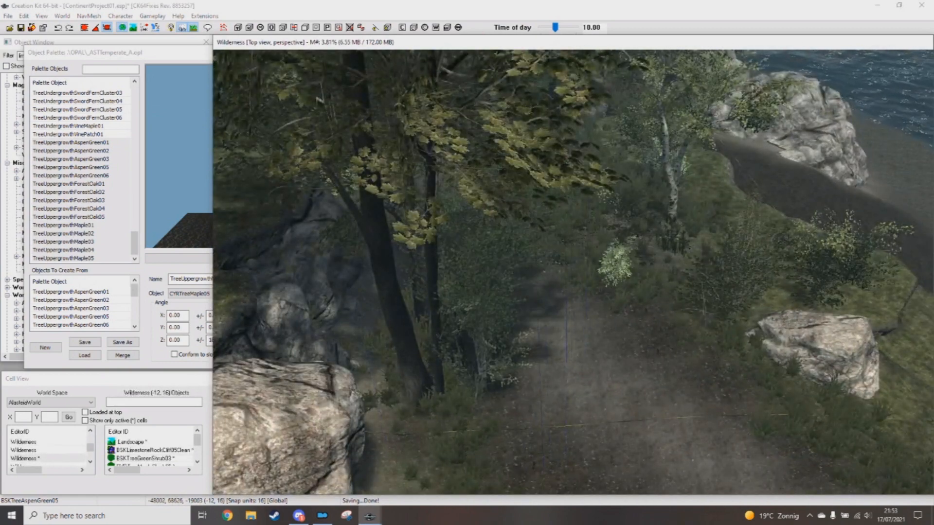
shift+middle_drag(403, 373, 413, 336)
shift+middle_drag(522, 338, 499, 331)
scroll(500, 331, down, 3)
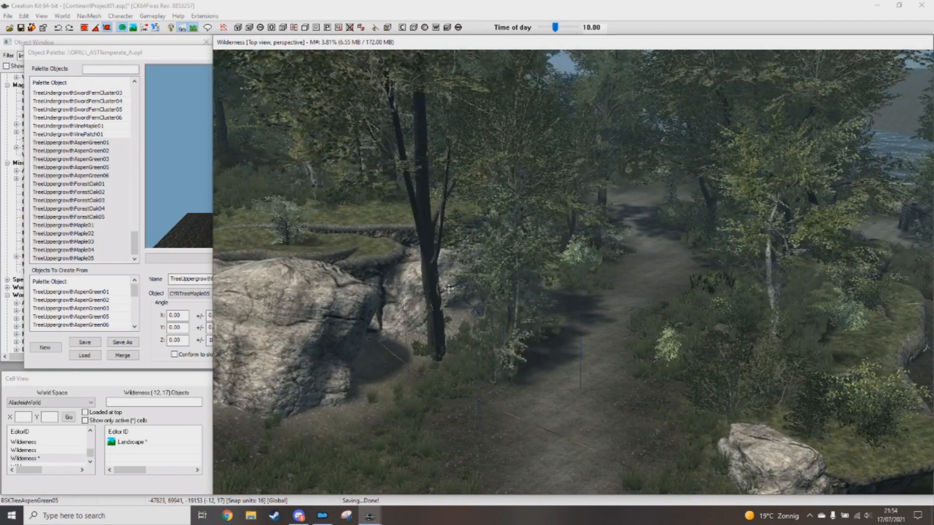
Step: Set the TreeHarvestable palette entries from FloraMonkshood01 through Motherwort02 as the objects to create from
scroll(521, 307, down, 3)
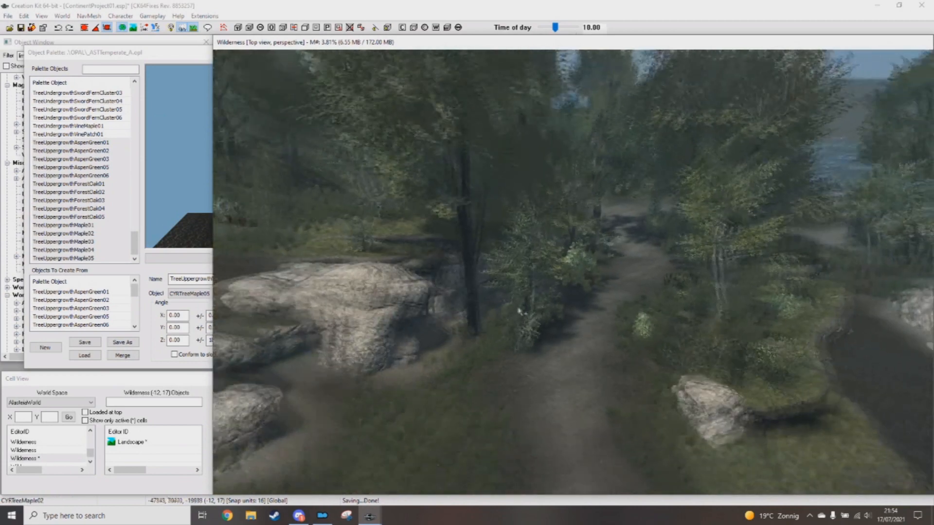
scroll(559, 311, down, 5)
shift+middle_drag(559, 311, 482, 355)
scroll(482, 355, up, 4)
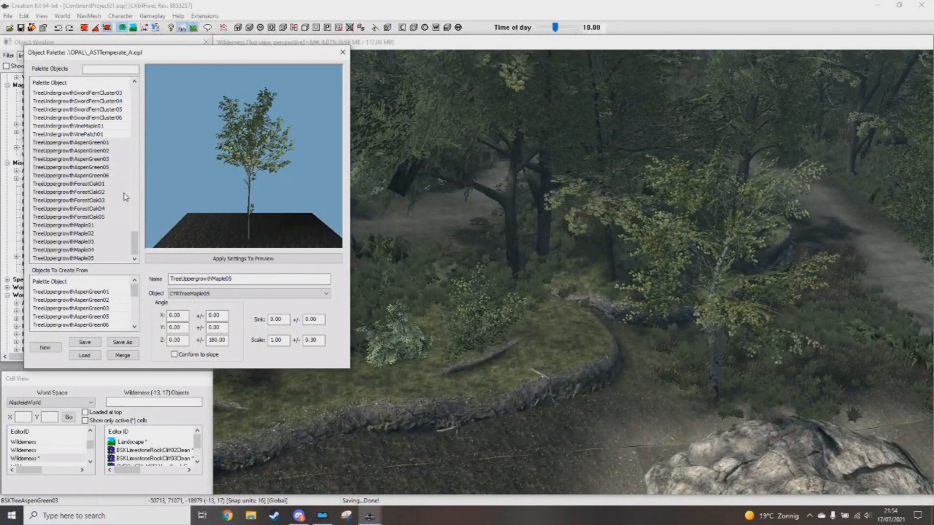
scroll(68, 180, up, 7)
scroll(124, 192, up, 5)
click(103, 143)
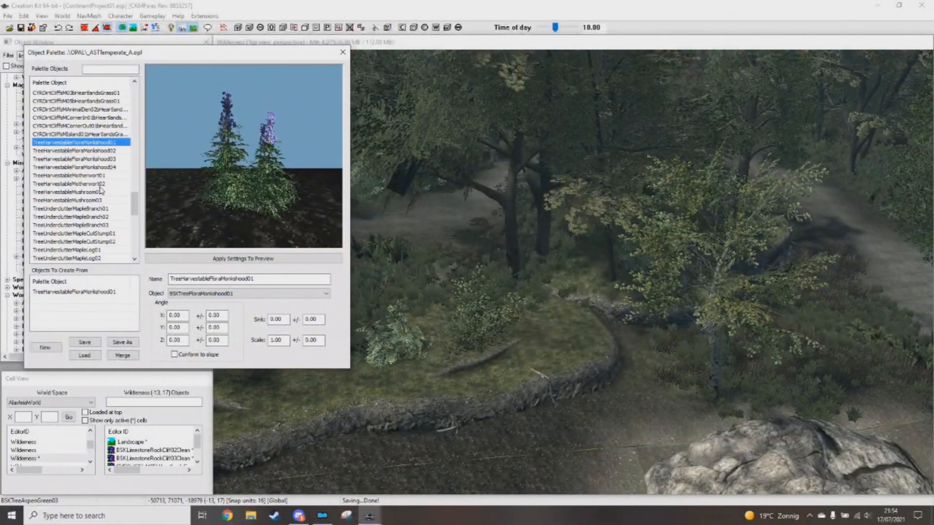
shift+click(101, 184)
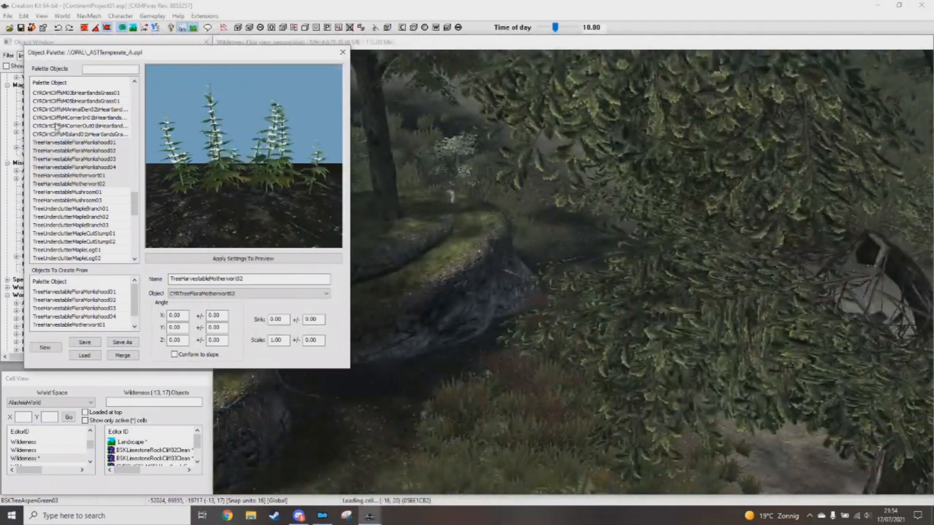
Step: Place a BSKTreeFloraMonkshood02 in the grass beside the mossy rock ledge along the path and save the plugin
scroll(77, 145, down, 1)
middle_drag(487, 273, 442, 313)
scroll(490, 304, up, 2)
scroll(490, 303, up, 1)
ctrl+right_click(600, 230)
middle_drag(601, 231, 555, 272)
middle_drag(489, 287, 482, 290)
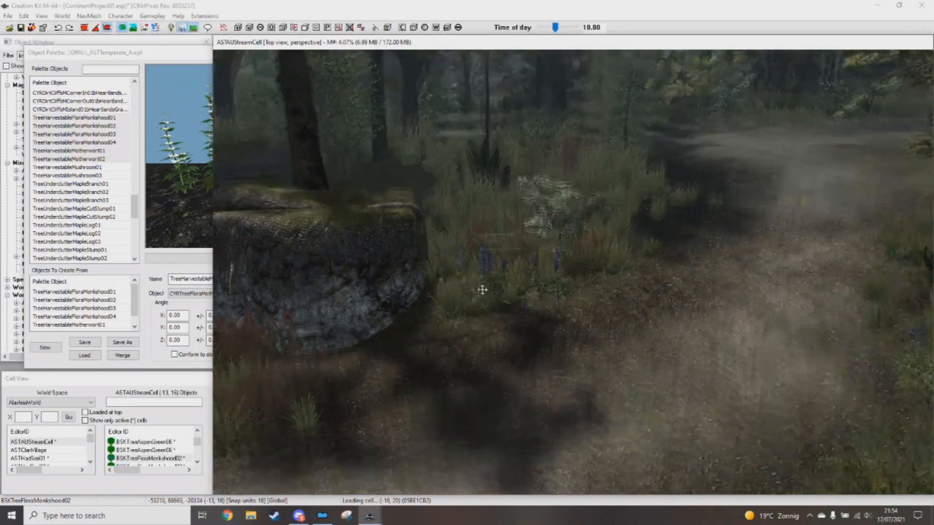
scroll(457, 323, down, 3)
middle_drag(406, 360, 491, 318)
scroll(491, 318, up, 2)
key(ctrl+s)
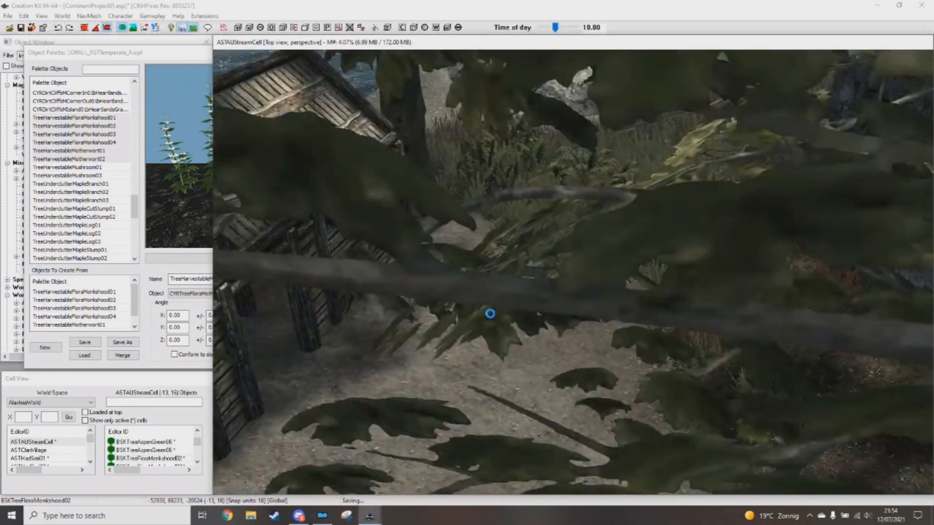
Step: Place a motherwort plant at the grass edge beside the wooden hut and save the plugin
scroll(491, 316, up, 5)
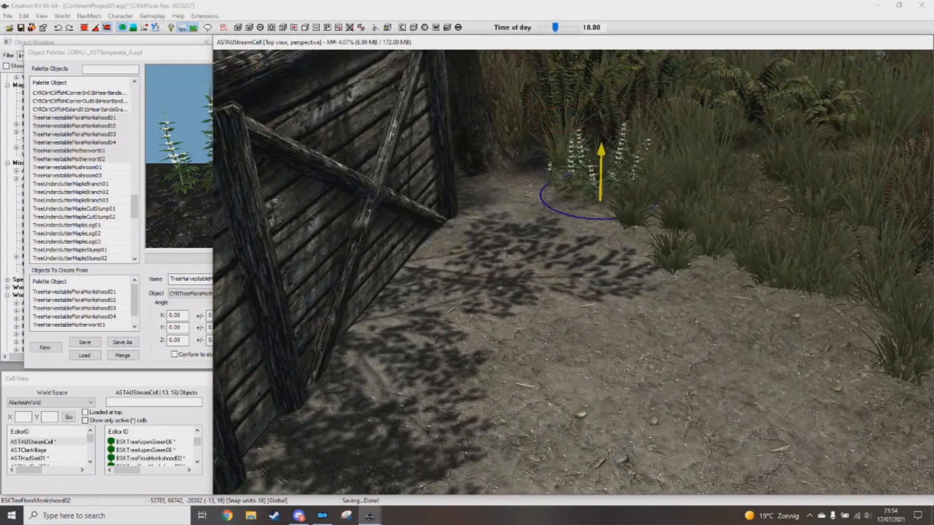
key(d)
scroll(581, 245, down, 3)
middle_drag(580, 246, 708, 341)
key(ctrl+s)
scroll(665, 344, up, 4)
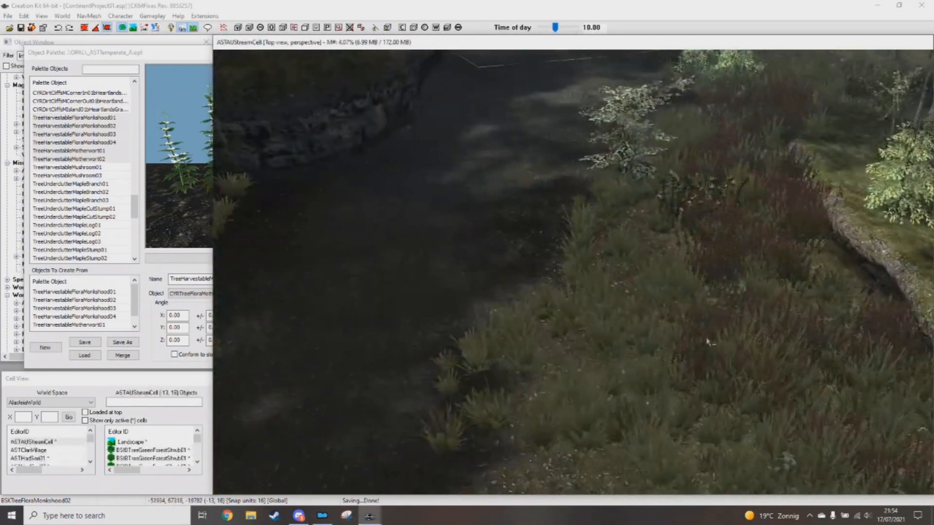
Step: Delete an unwanted flower plant, place BSKTreeFloraMonkshood02 near the foot of the limestone cliff, and save the plugin
middle_drag(612, 284, 673, 247)
click(637, 265)
key(Delete)
middle_drag(646, 279, 594, 265)
alt+right_click(599, 254)
alt+right_click(589, 223)
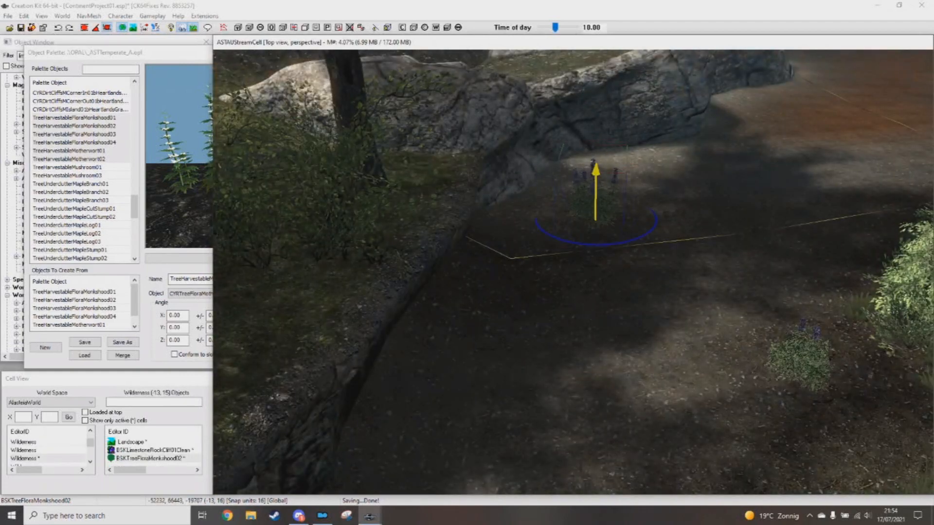
middle_drag(594, 194, 588, 208)
mouse_move(645, 235)
middle_down()
mouse_move(658, 211)
mouse_move(646, 237)
middle_up()
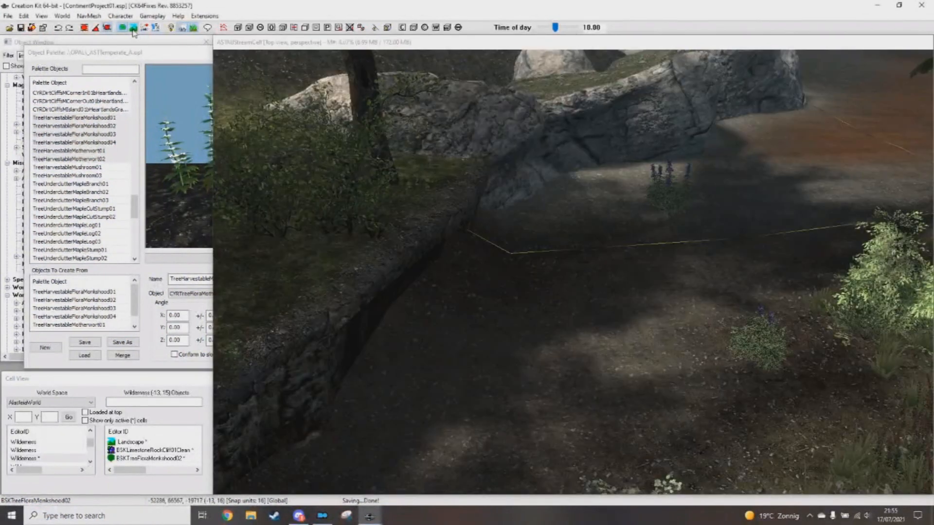
Step: Paint CYRLMeadowGrass01NoFlowers on the ground around the monkshood below the limestone cliff, with vertex colour editing off, and end landscape editing
key(h)
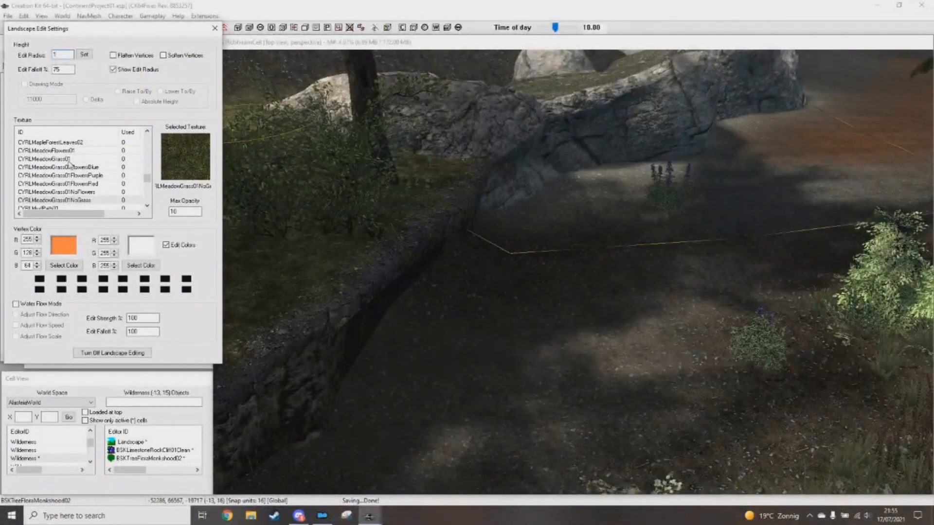
click(78, 200)
click(93, 192)
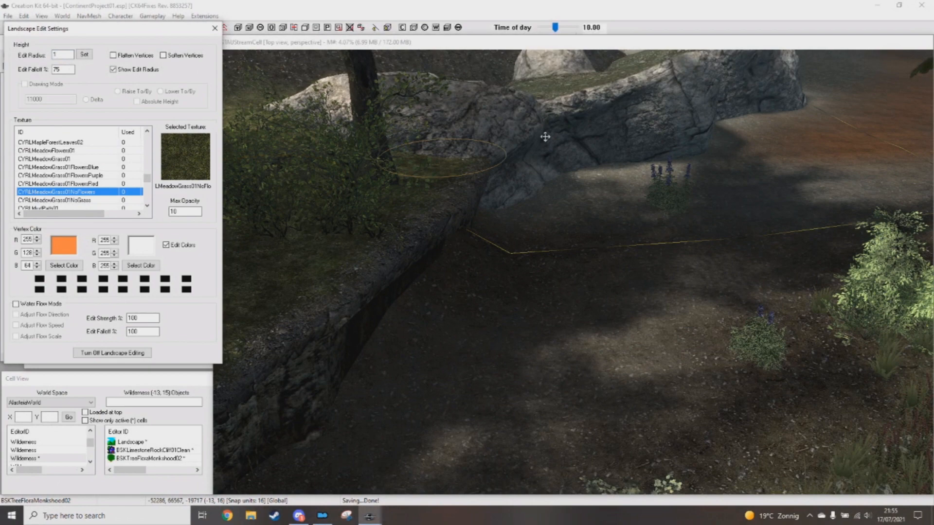
click(165, 245)
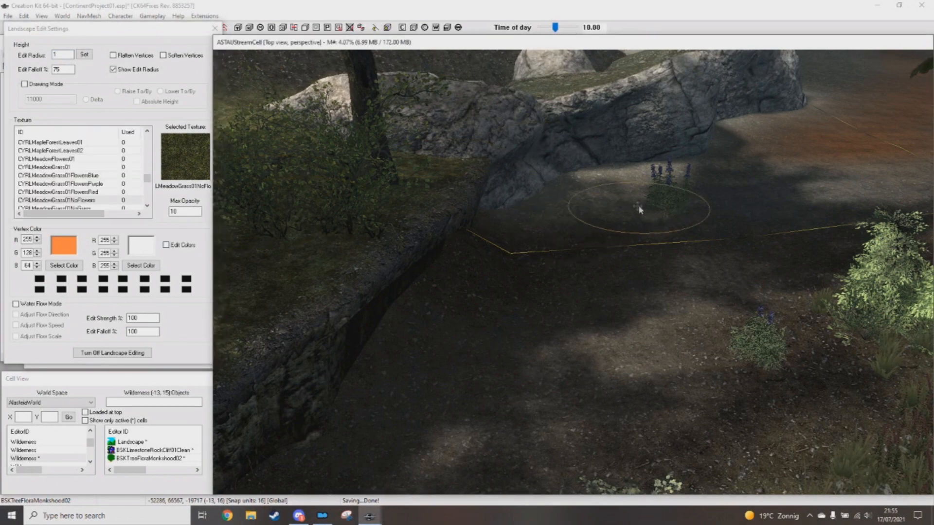
right_drag(621, 223, 548, 273)
mouse_move(548, 273)
shift+middle_down()
mouse_move(573, 262)
mouse_move(571, 280)
shift+middle_up()
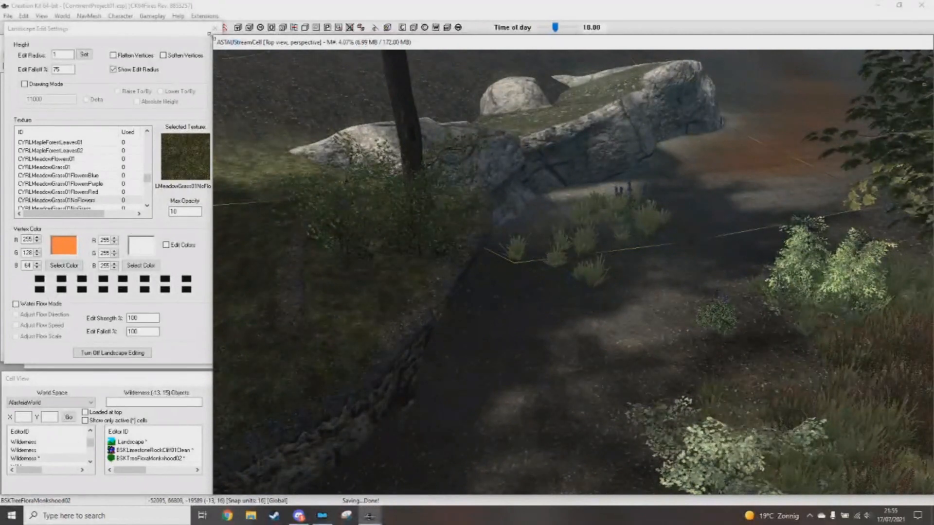
click(214, 28)
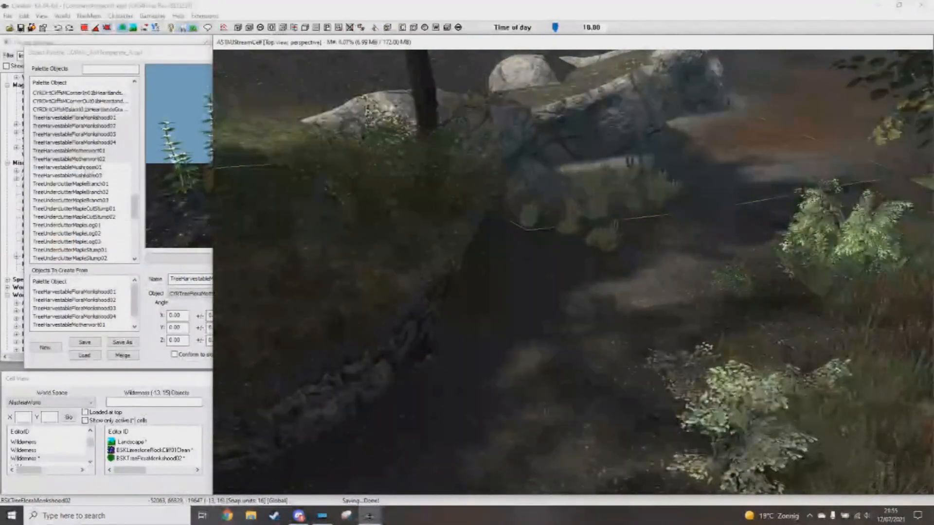
Step: Activate TreeHarvestableMushroom01 and TreeHarvestableMushroom03 in the object palette, place a mushroom cluster at the foot of the dirt ledge, and save the plugin
click(85, 168)
shift+click(89, 175)
scroll(547, 297, up, 3)
alt+right_click(477, 308)
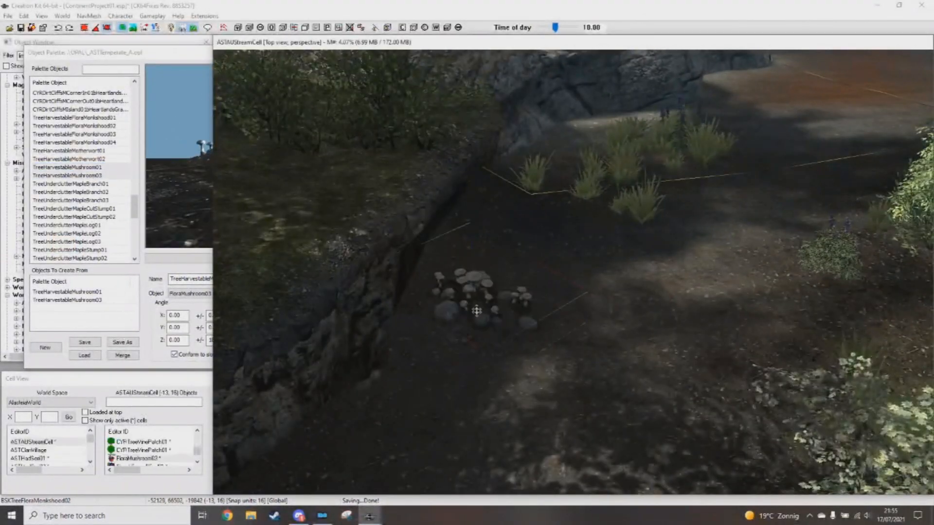
shift+middle_drag(477, 308, 509, 299)
drag(509, 299, 513, 319)
scroll(511, 319, down, 3)
shift+middle_drag(512, 318, 539, 329)
key(ctrl+s)
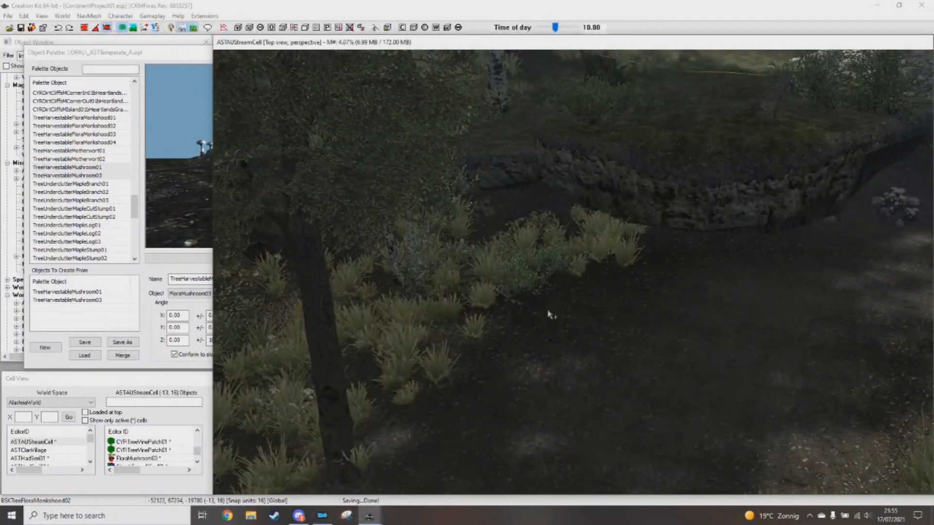
Step: Place a red-capped mushroom cluster between the grass tufts and the dirt cliff corner, and save the plugin
scroll(548, 314, up, 2)
shift+middle_drag(694, 197, 675, 196)
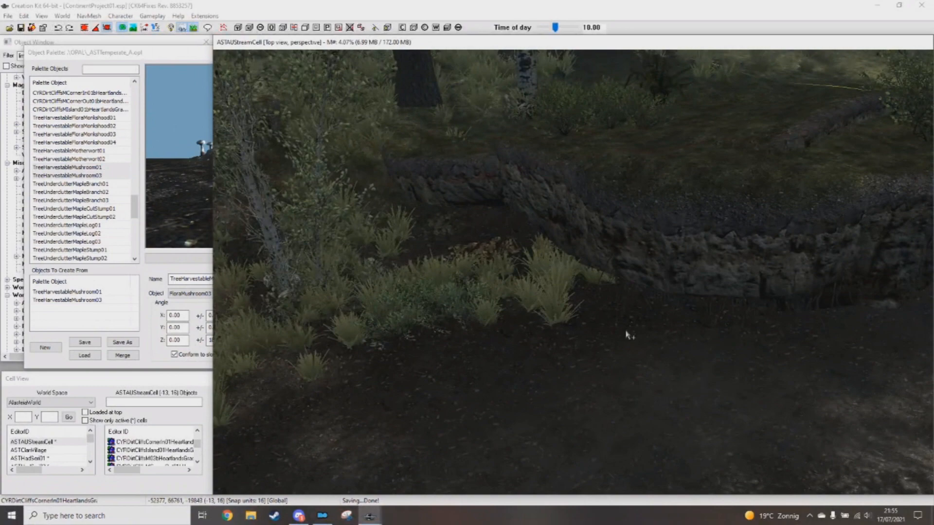
alt+right_click(644, 355)
shift+middle_drag(644, 354, 616, 315)
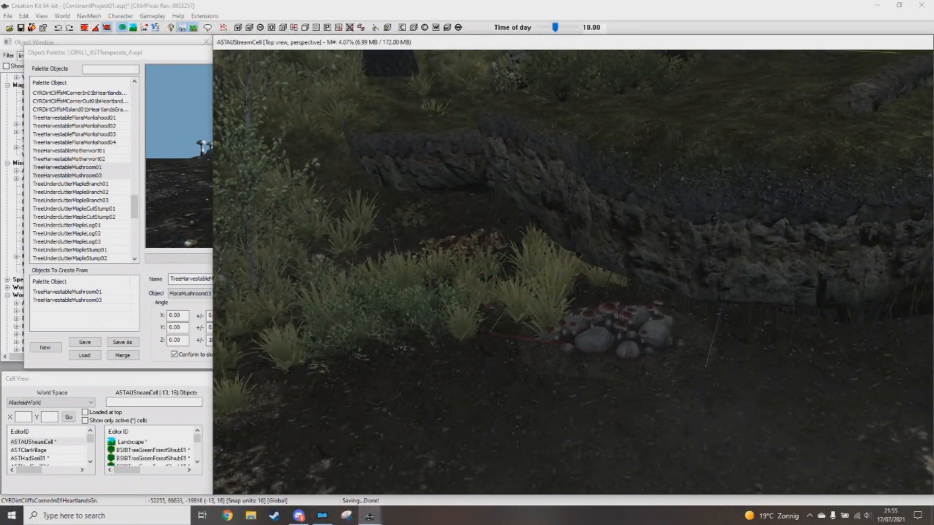
scroll(632, 335, down, 3)
mouse_move(616, 335)
shift+middle_down()
mouse_move(553, 352)
mouse_move(621, 348)
shift+middle_up()
key(ctrl+s)
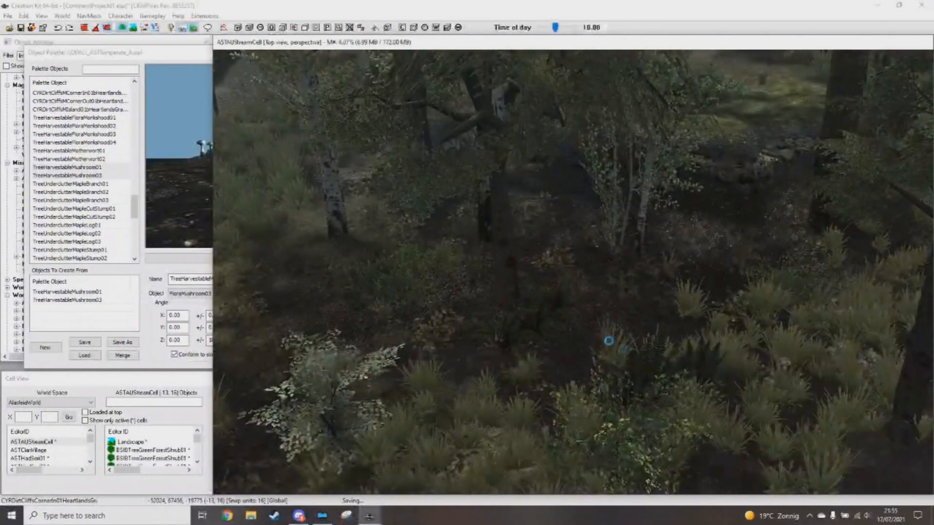
Step: Place a mushroom cluster on the leafy forest floor between two tree trunks
scroll(603, 334, up, 4)
alt+right_click(559, 278)
shift+middle_drag(558, 278, 676, 325)
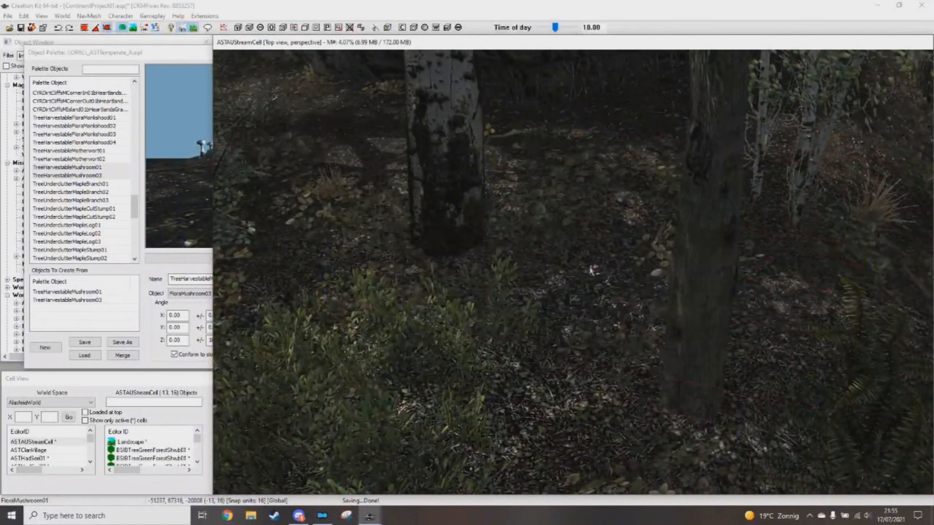
scroll(592, 270, up, 4)
scroll(591, 274, down, 3)
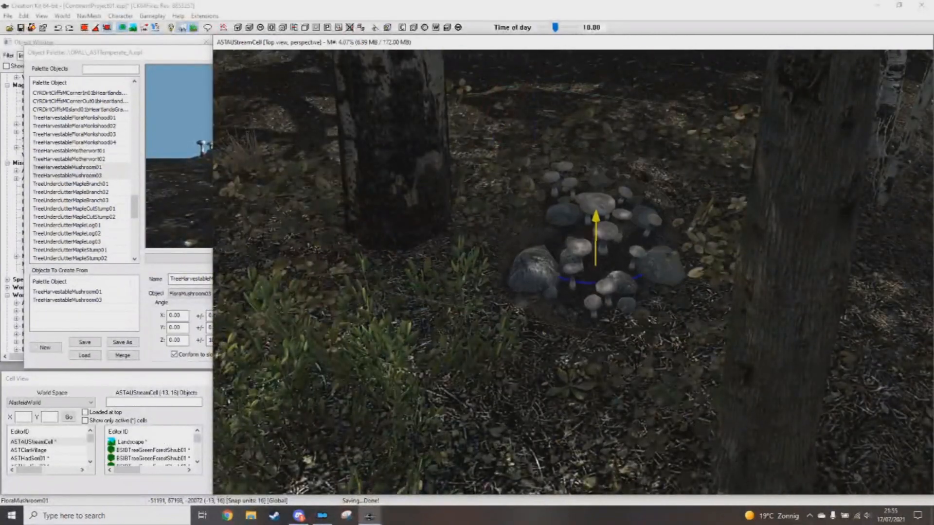
Step: Place a mushroom cluster on the shaded ground under the overhanging rock ledge and save the plugin
scroll(592, 253, down, 5)
middle_drag(538, 261, 676, 295)
scroll(590, 309, up, 3)
scroll(548, 355, up, 2)
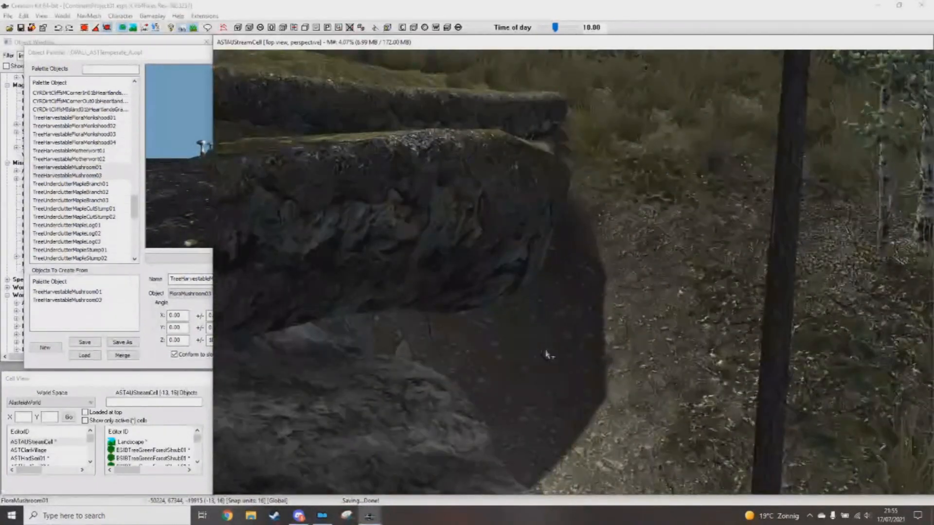
shift+middle_drag(548, 354, 546, 337)
alt+right_click(546, 337)
drag(546, 337, 545, 346)
scroll(608, 368, down, 5)
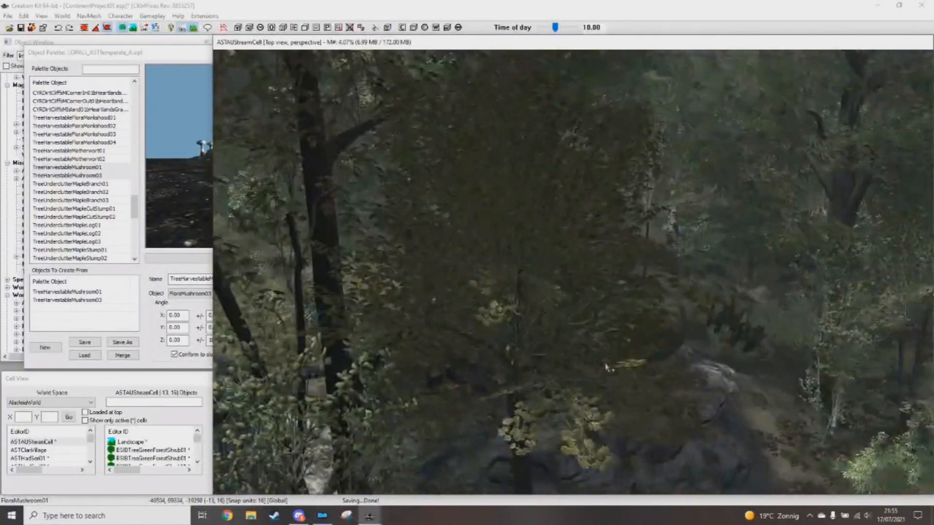
key(ctrl+s)
scroll(790, 337, up, 3)
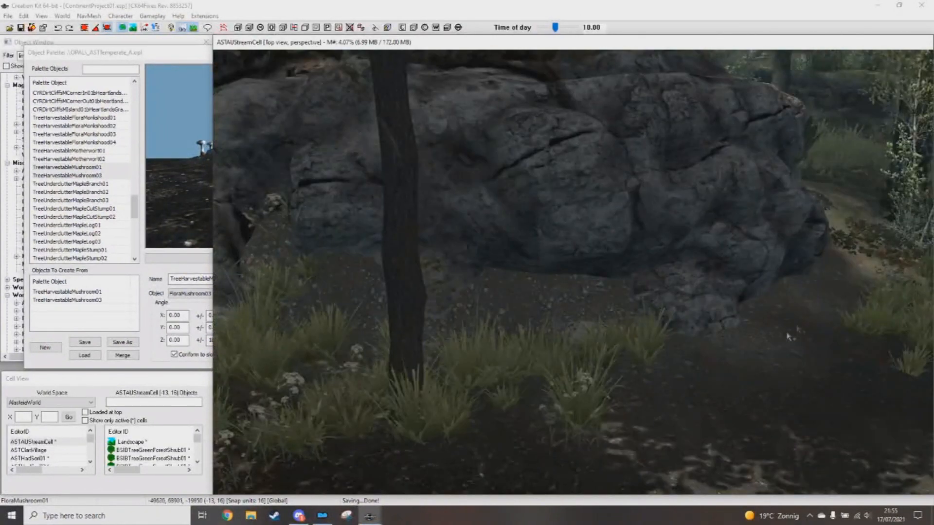
Step: Draw a new activator volume over the wooded area beside the winding path
scroll(766, 331, down, 5)
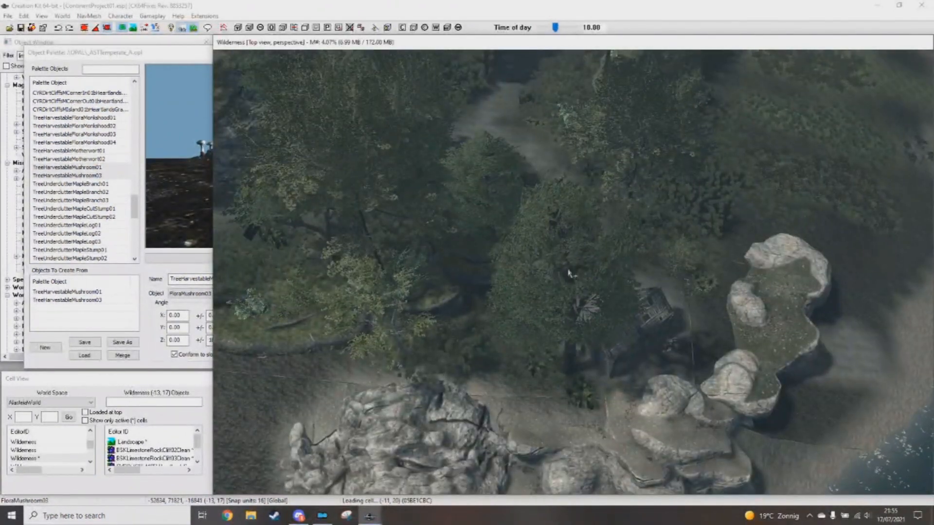
middle_drag(569, 273, 588, 298)
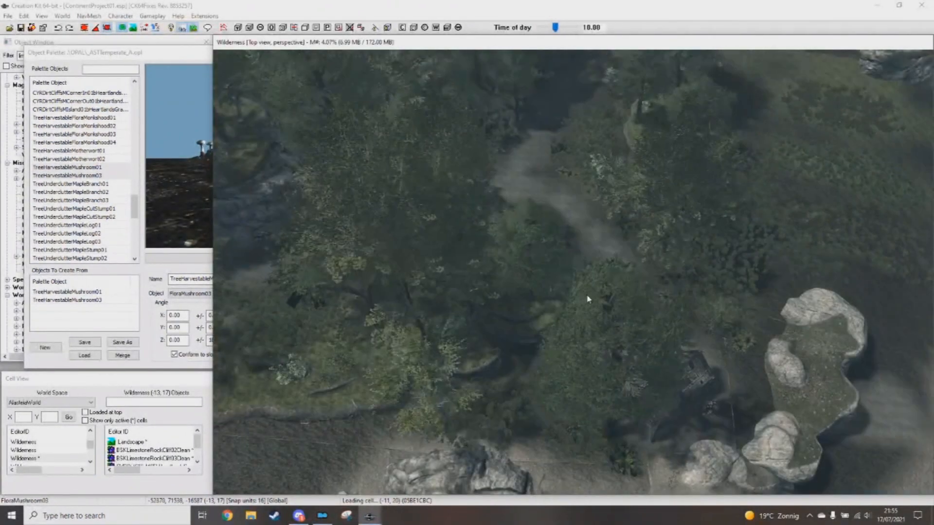
scroll(588, 297, down, 1)
middle_drag(515, 245, 571, 312)
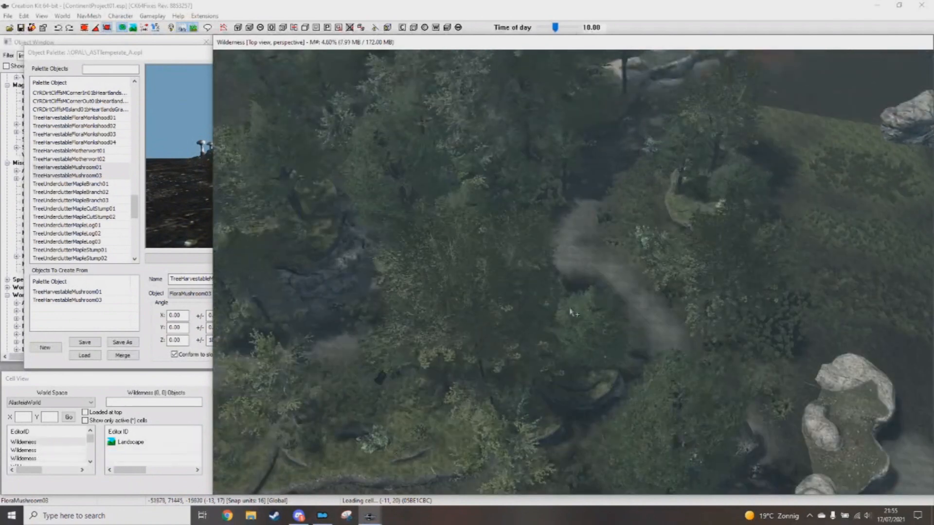
scroll(510, 292, down, 3)
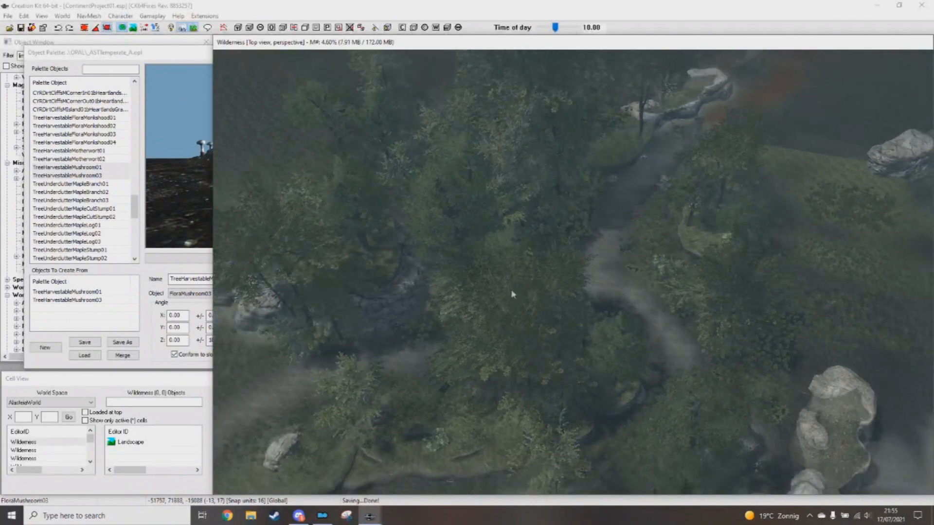
middle_drag(535, 288, 567, 298)
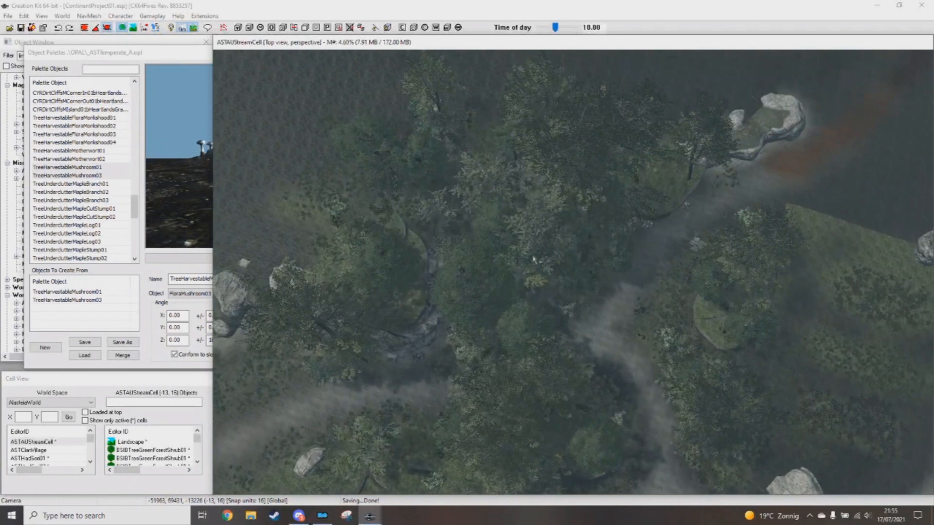
scroll(541, 260, up, 3)
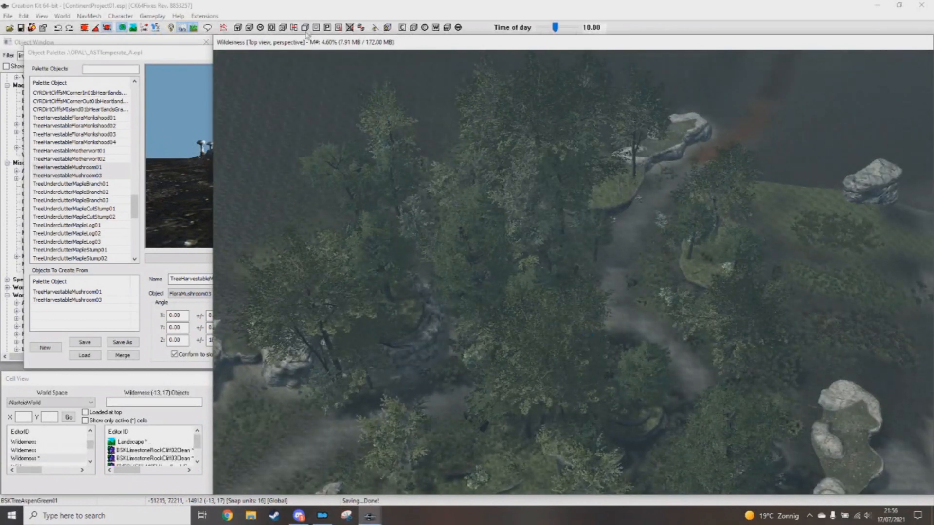
click(309, 9)
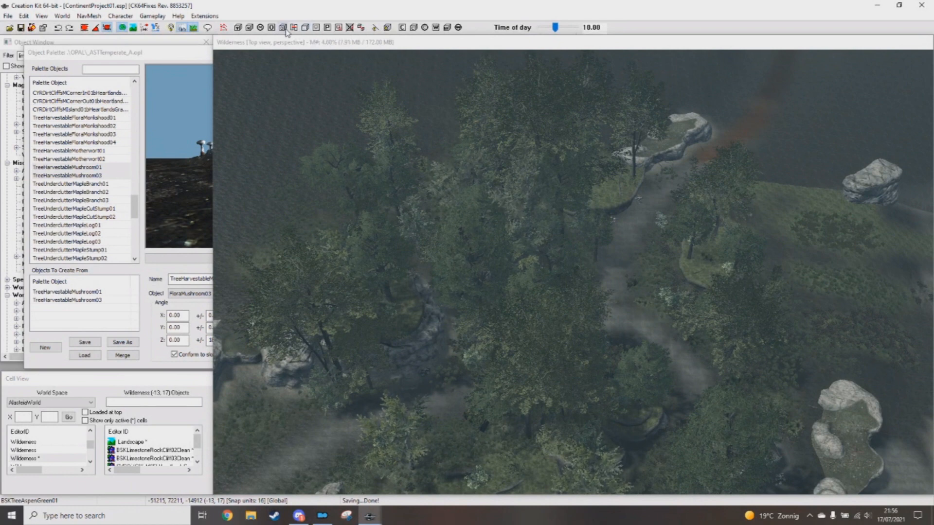
click(545, 267)
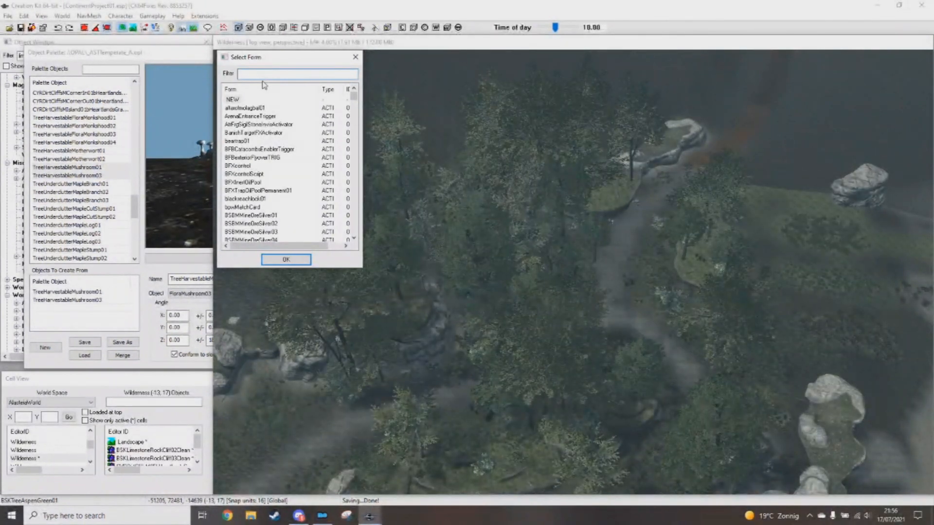
Step: Search the activator forms for a suitable effect with filters such as "fx" and "leav", and browse the unfiltered CYR entries
text(fx)
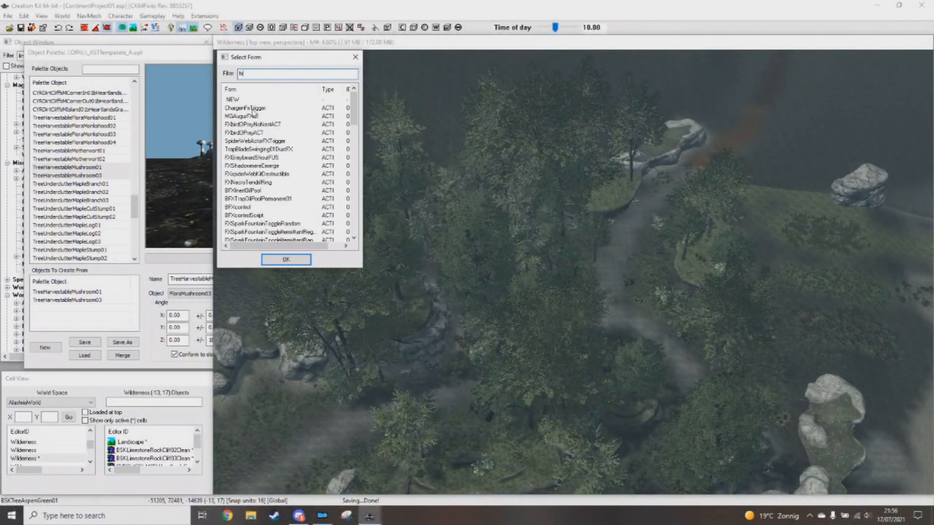
scroll(271, 142, up, 1)
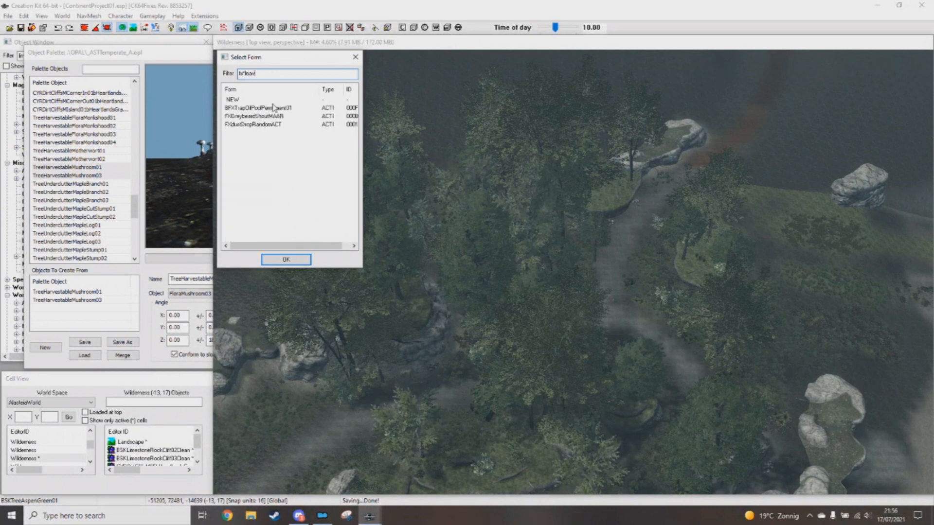
text(leav)
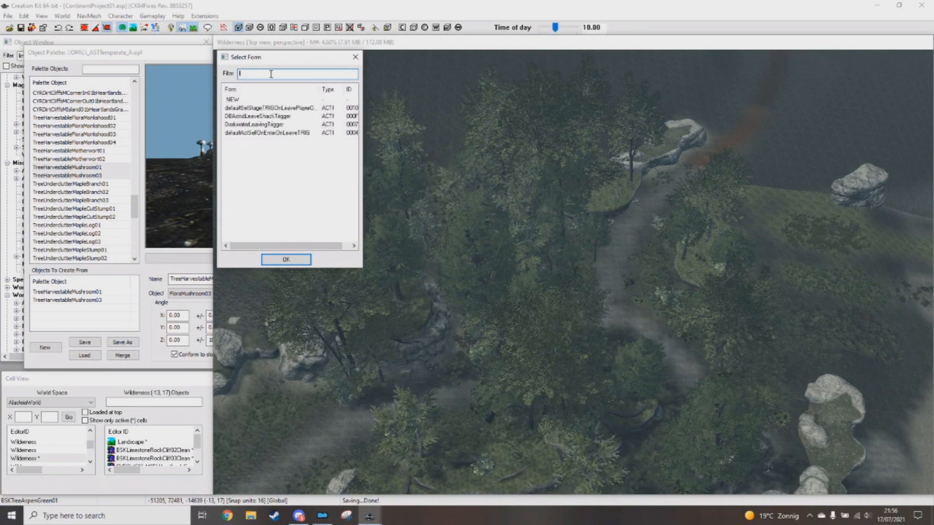
key(BackSpace)
key(BackSpace)
text(huge)
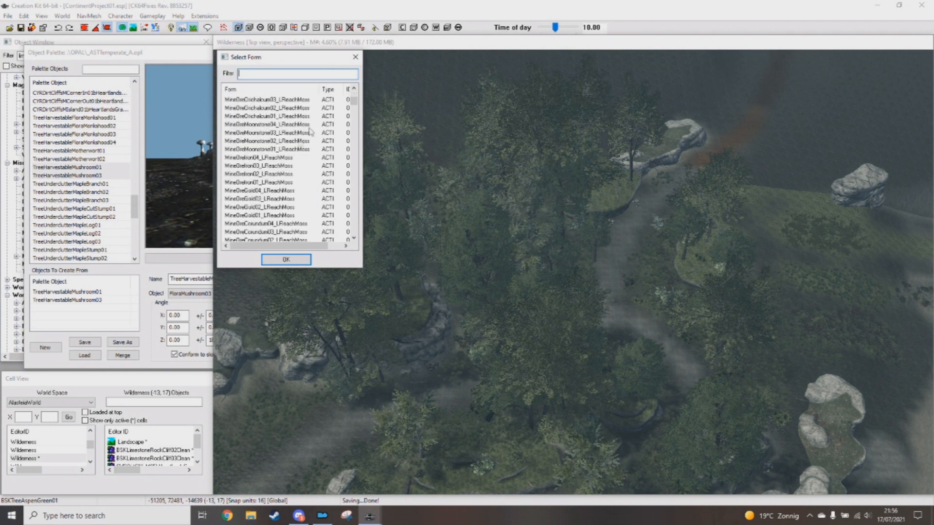
drag(354, 100, 346, 214)
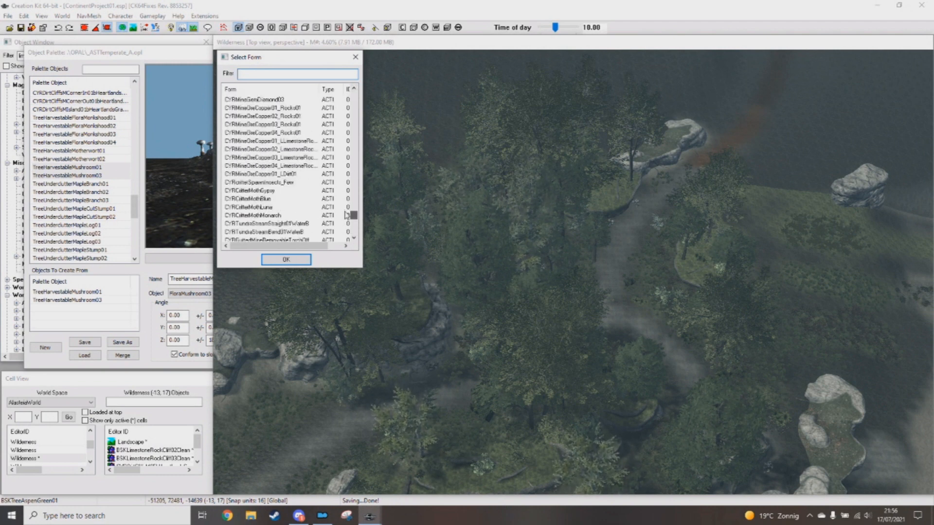
scroll(291, 179, down, 4)
scroll(295, 178, down, 5)
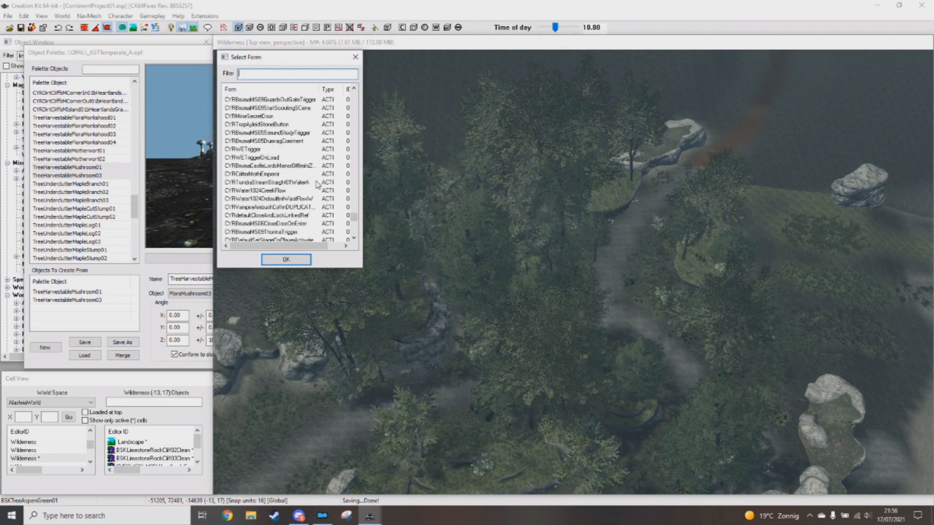
scroll(294, 178, up, 2)
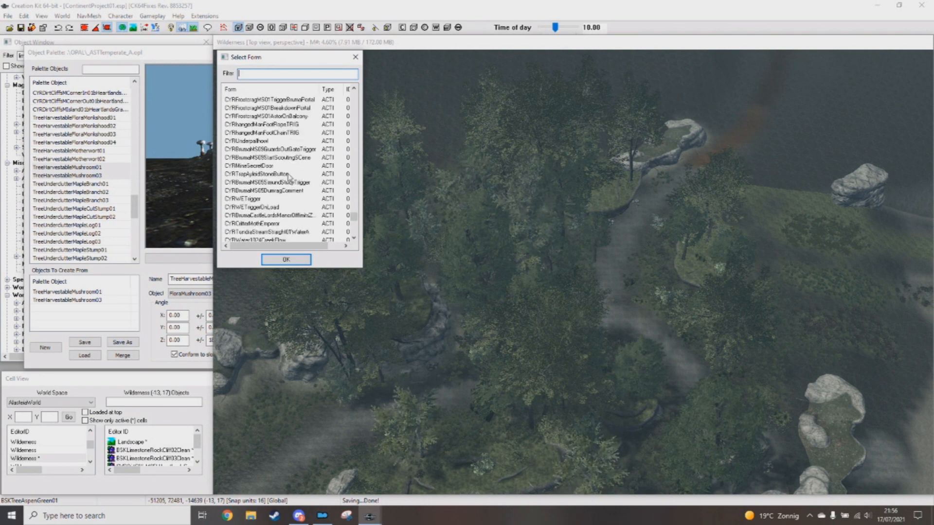
scroll(290, 166, up, 3)
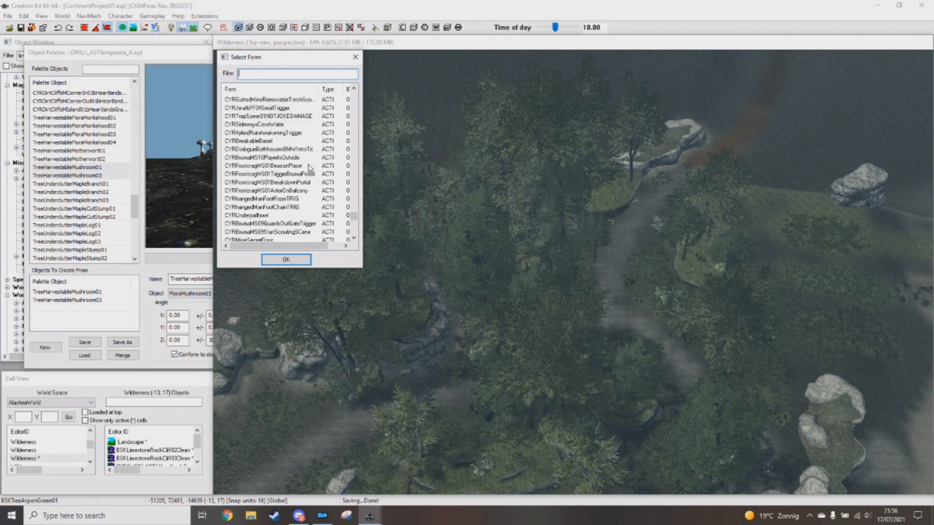
scroll(308, 163, up, 6)
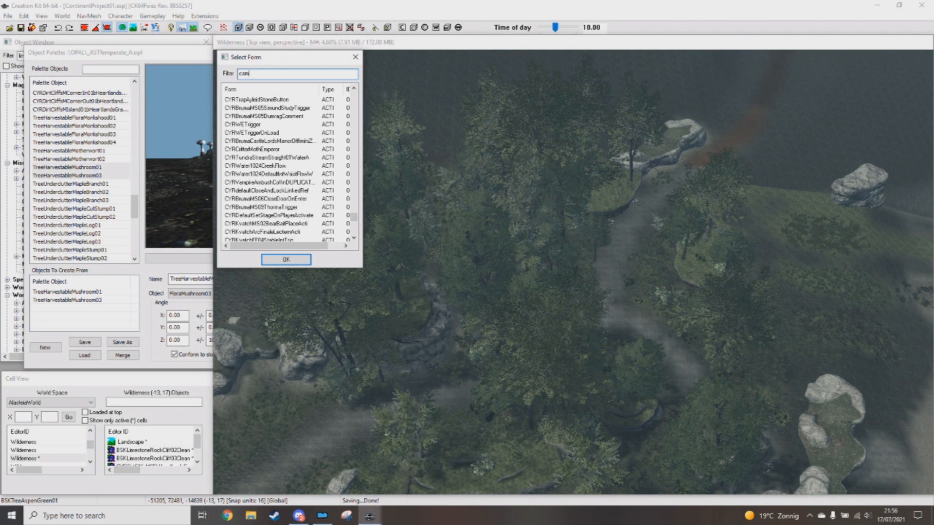
Step: Filter the forms by "came" and assign FXcameraAttachEffectsACT to the new volume
text(came)
click(263, 108)
double_click(263, 109)
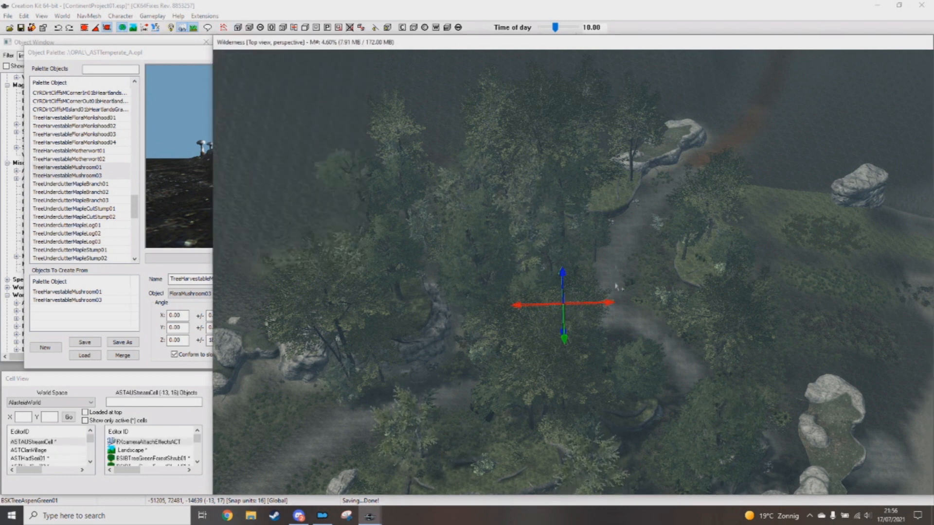
Step: Move and stretch the FXcameraAttachEffectsACT volume to enclose the woods and adjoining shore, and save the plugin
key(t)
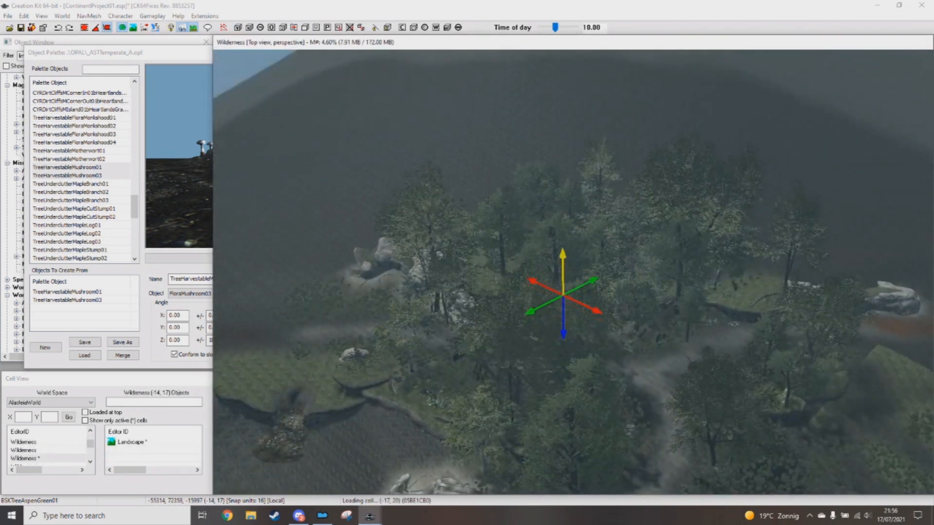
scroll(607, 290, down, 2)
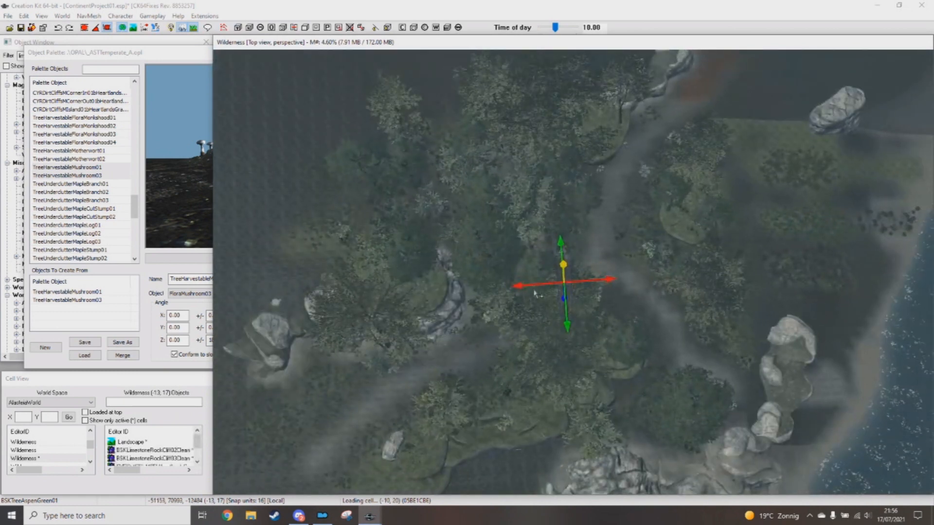
drag(526, 283, 666, 274)
shift+middle_drag(666, 275, 634, 227)
drag(636, 227, 742, 243)
drag(645, 223, 509, 194)
shift+middle_drag(617, 284, 586, 264)
drag(586, 264, 582, 337)
shift+middle_drag(581, 337, 528, 282)
key(d)
key(ctrl+s)
Step: Open the properties of FXCameraAttachScript on the FXcameraAttachEffectsACT volume that encloses the woods
click(517, 214)
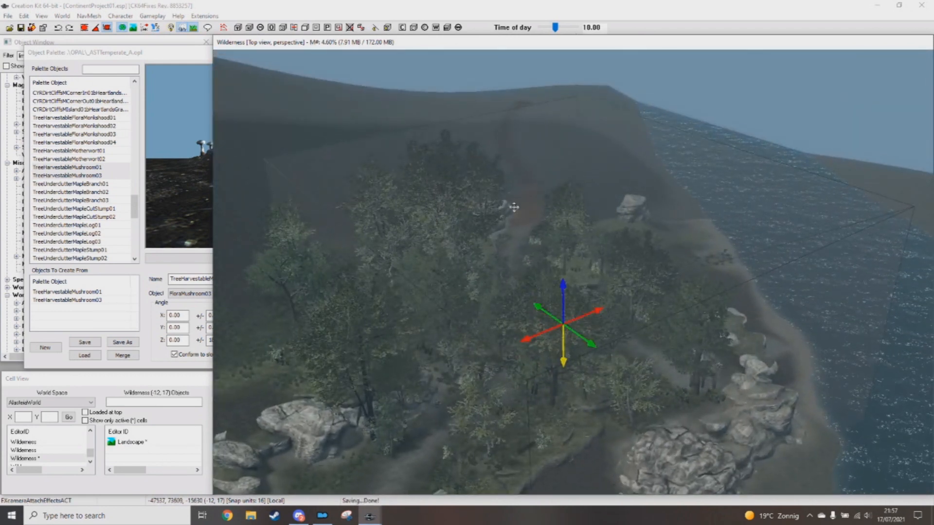
key(d)
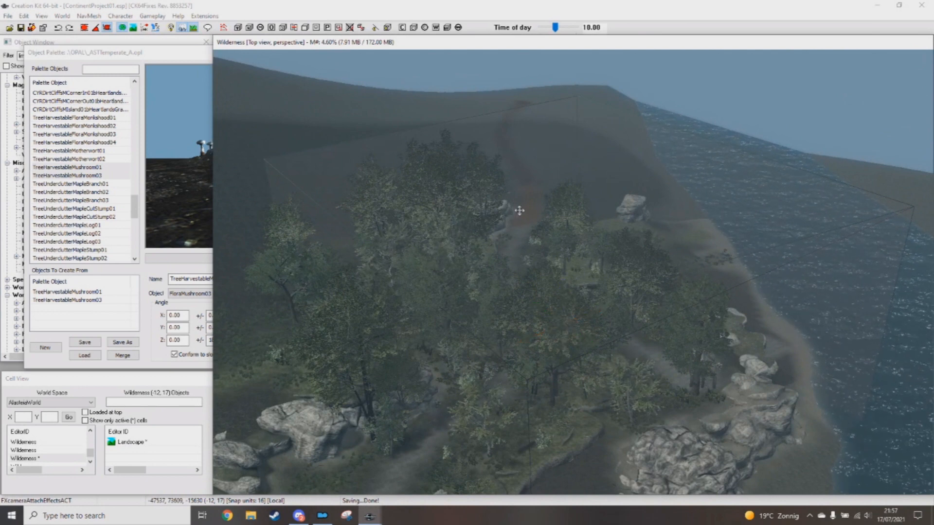
double_click(520, 215)
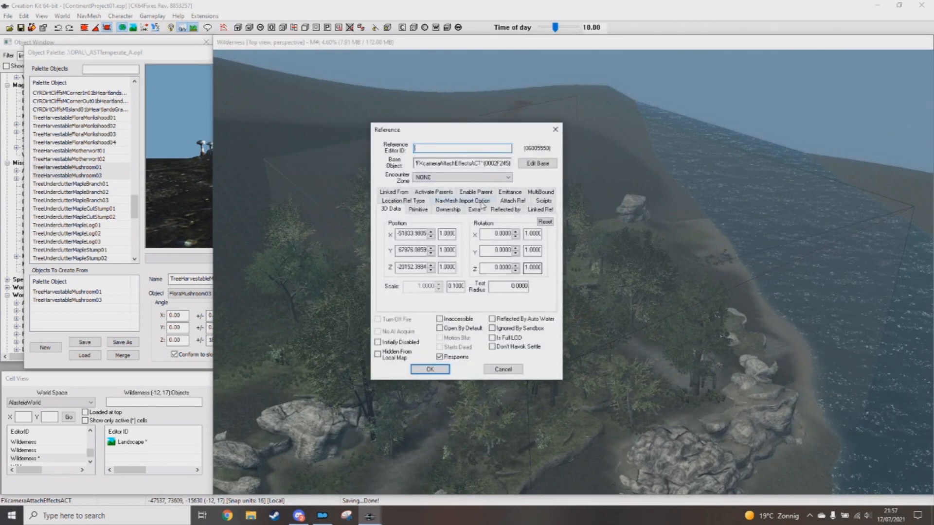
click(546, 201)
click(391, 235)
click(531, 254)
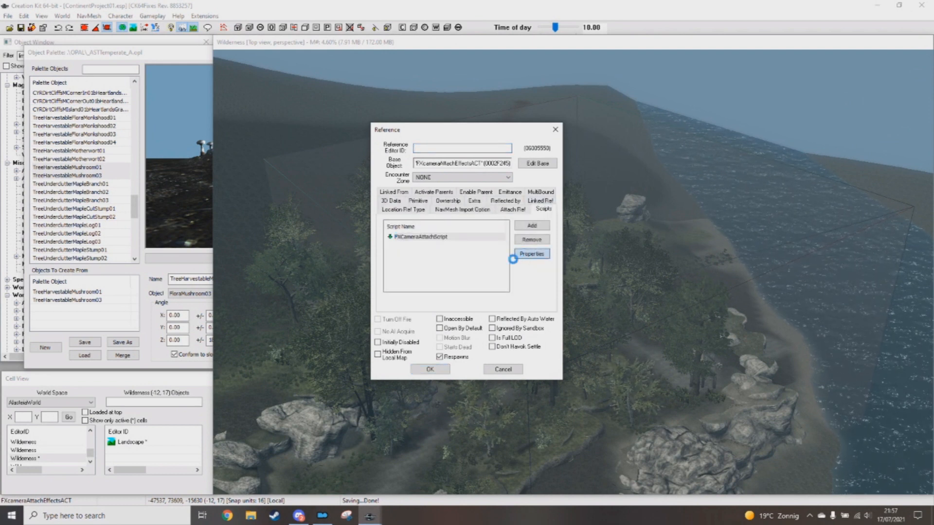
Step: Set the script's first VisualEffect property to CYRFXCameraAttachLeavesMapleEffect, confirm the reference and save the plugin
click(336, 141)
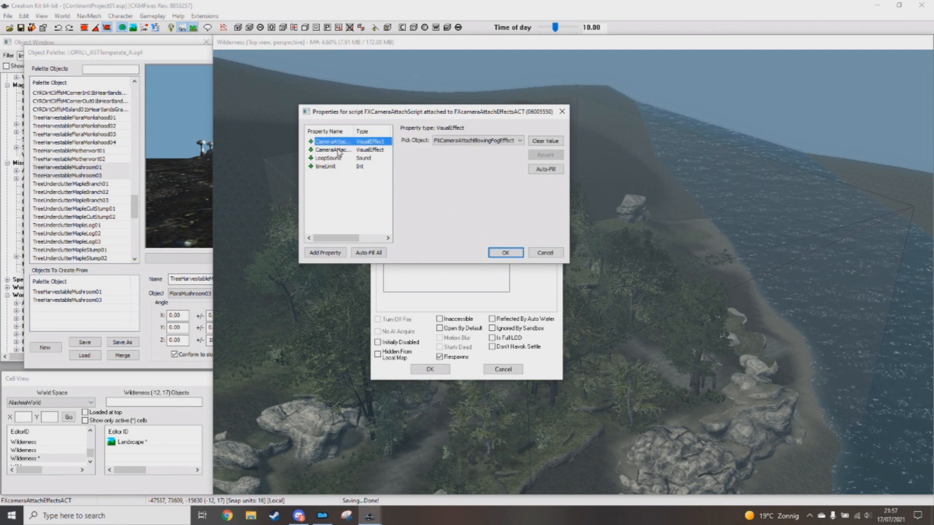
click(494, 141)
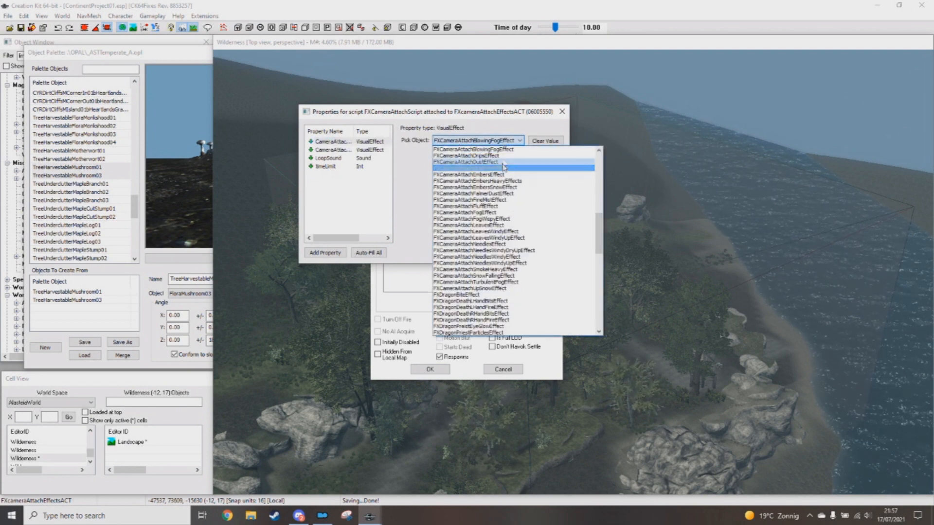
key(c)
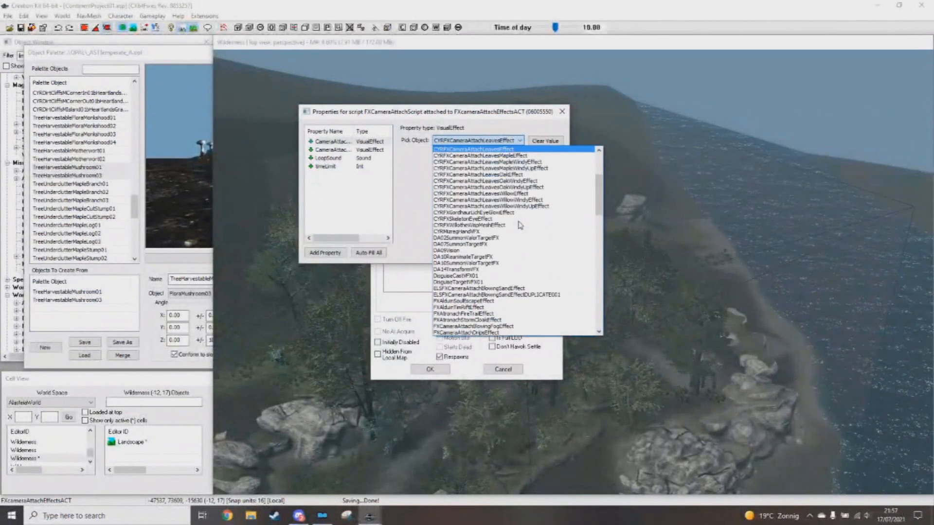
click(511, 155)
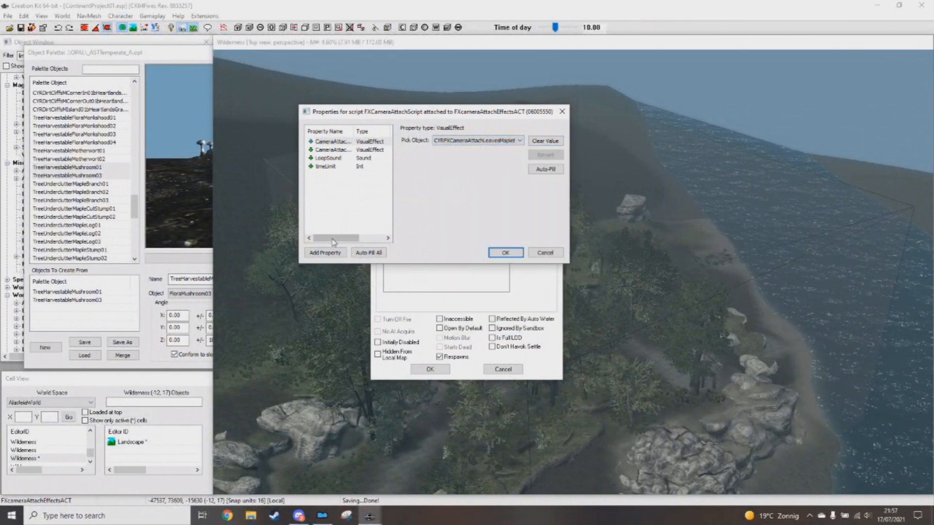
click(505, 252)
click(431, 370)
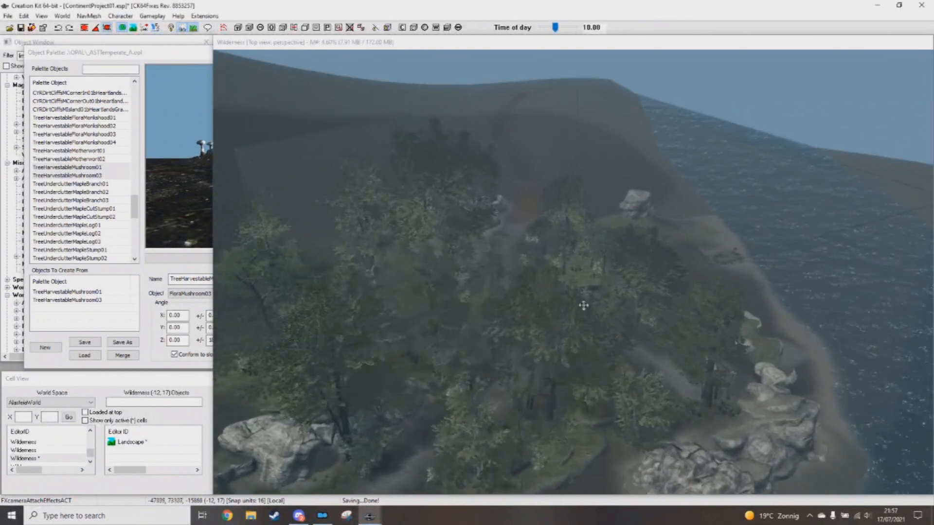
scroll(587, 300, down, 5)
key(ctrl+s)
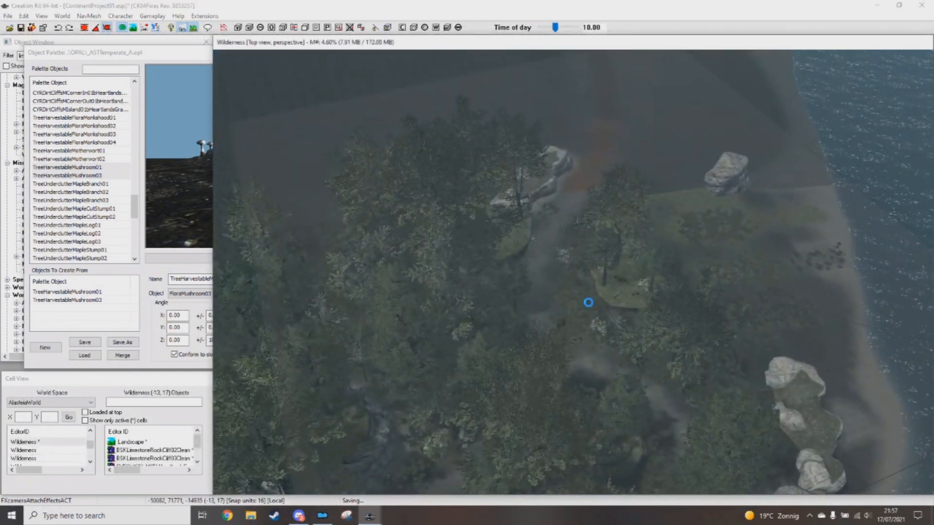
shift+middle_drag(647, 225, 590, 238)
middle_drag(605, 342, 591, 335)
key(ctrl+s)
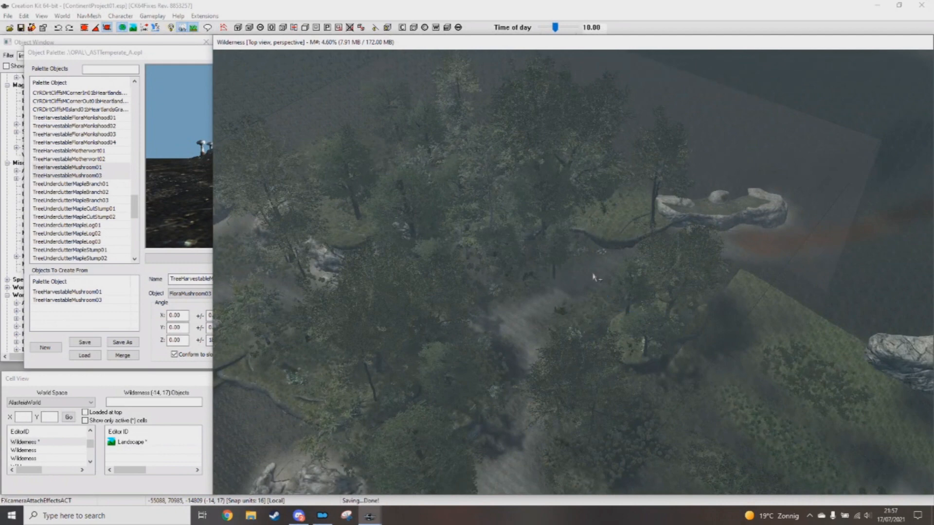
Step: Go to the wooden shack by the coastal rocks and filter the static objects by "mapm"
scroll(596, 276, down, 2)
middle_drag(597, 278, 637, 338)
middle_drag(558, 387, 550, 329)
scroll(551, 324, up, 3)
middle_drag(542, 371, 530, 337)
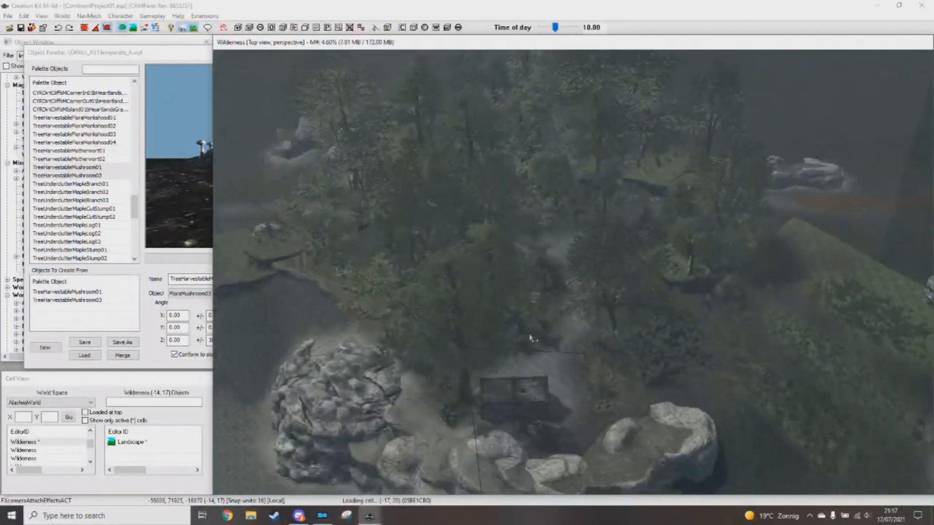
scroll(553, 277, up, 5)
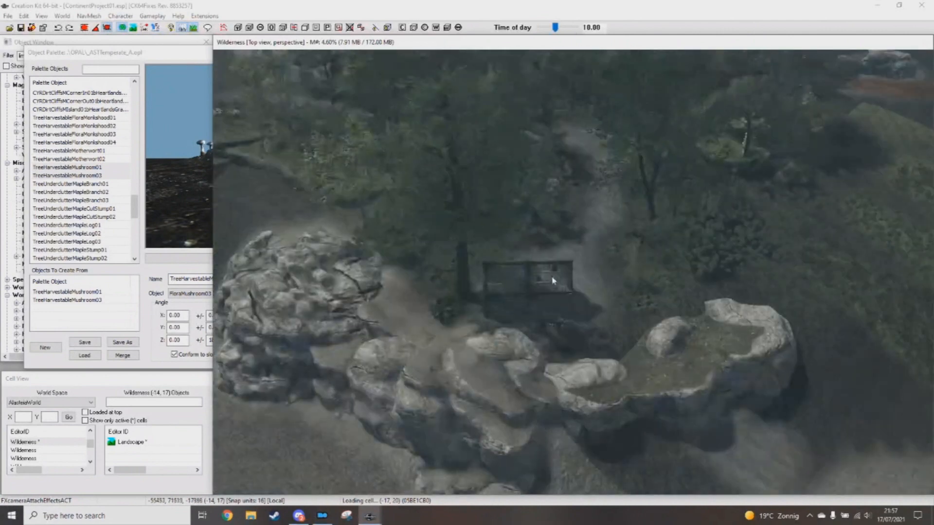
middle_drag(547, 307, 538, 349)
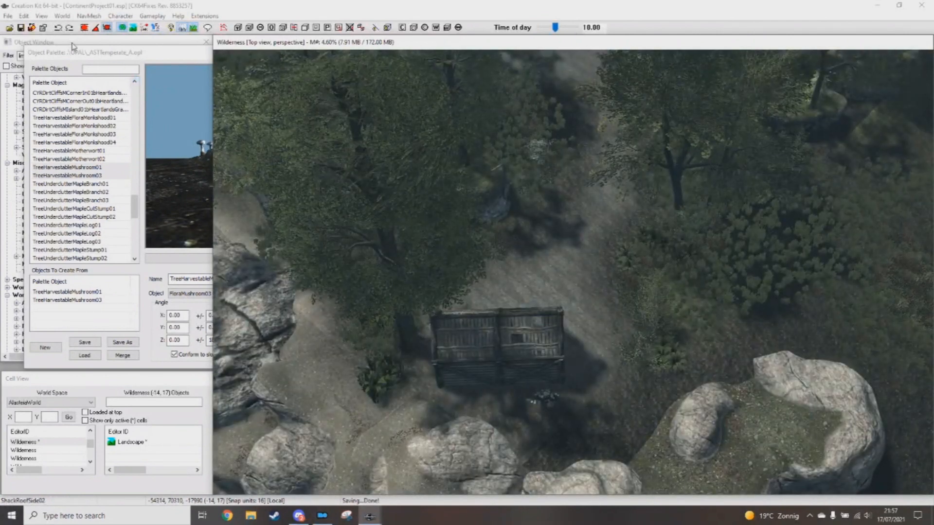
click(3, 64)
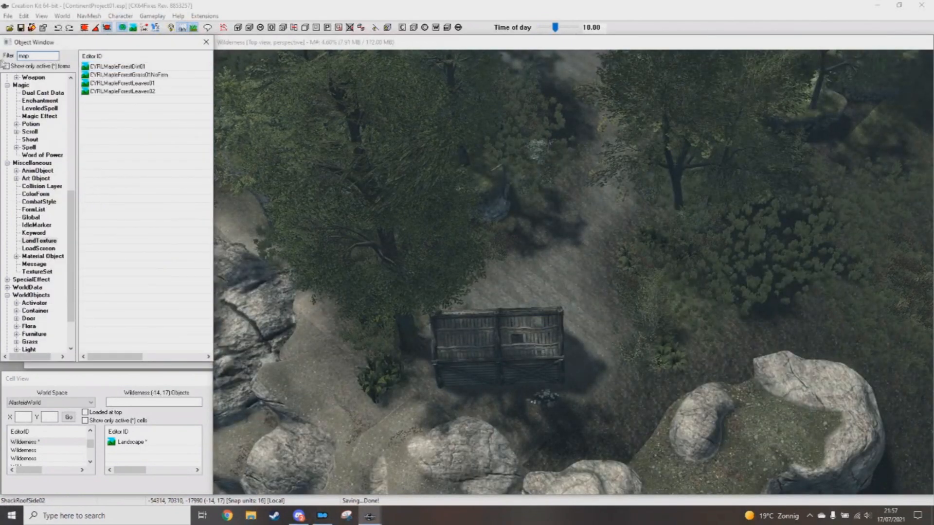
scroll(41, 305, down, 2)
click(29, 318)
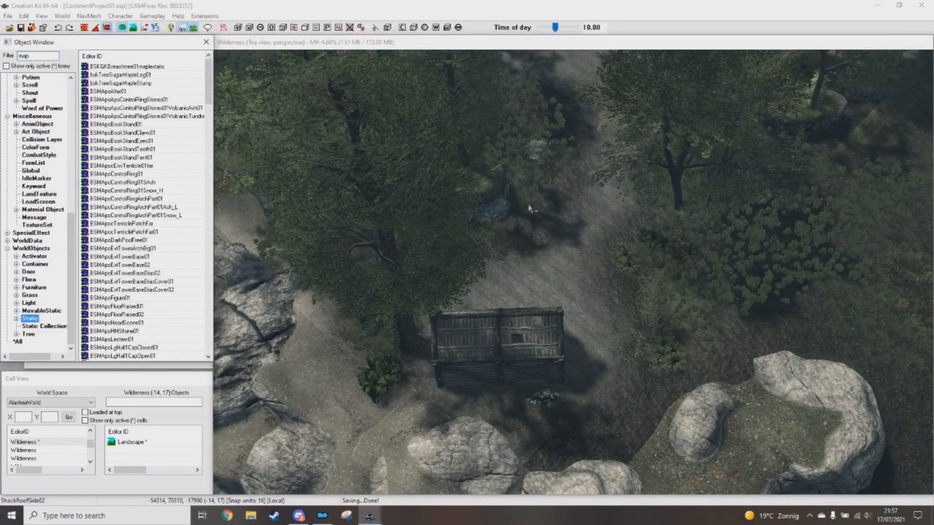
click(37, 56)
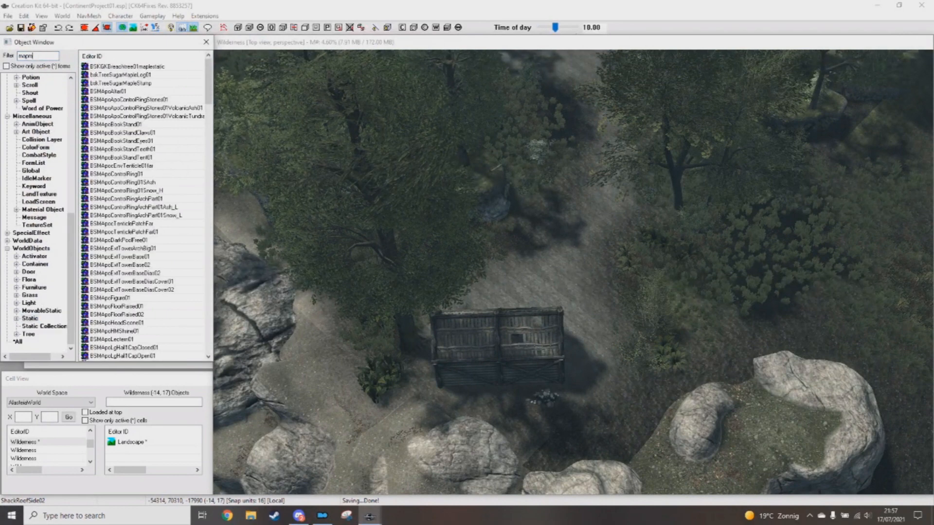
Step: Place a MapMarker on the open ground beside the shack and adjust its height
drag(521, 314, 542, 315)
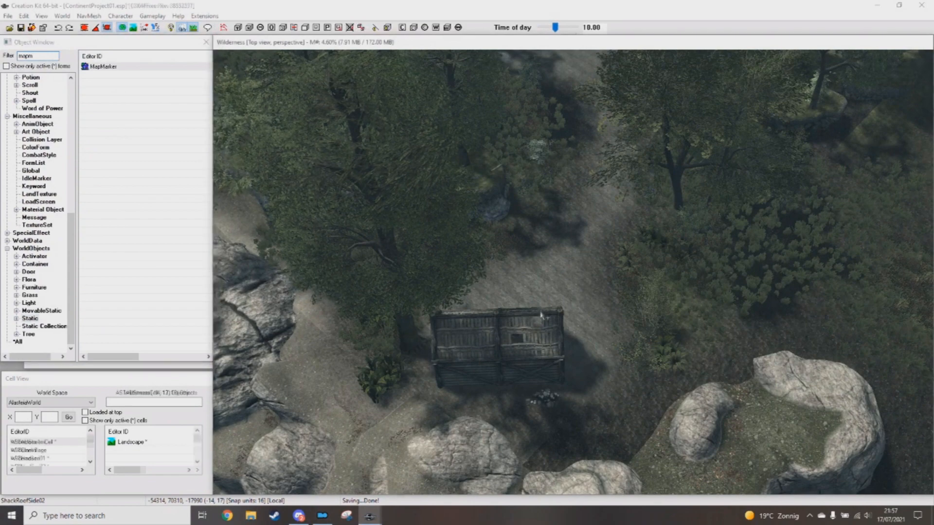
shift+middle_drag(579, 325, 561, 304)
key(z)
drag(552, 302, 550, 283)
mouse_move(551, 283)
shift+middle_down()
mouse_move(541, 312)
mouse_move(554, 286)
mouse_move(579, 293)
shift+middle_up()
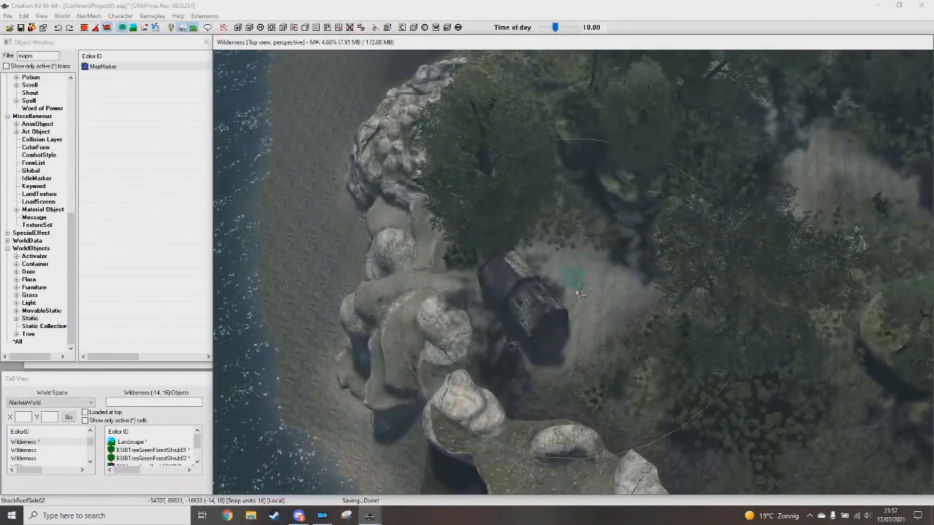
Step: Enable the map marker's marker data, name it "Forest Shack" and set its type to Shack
double_click(574, 279)
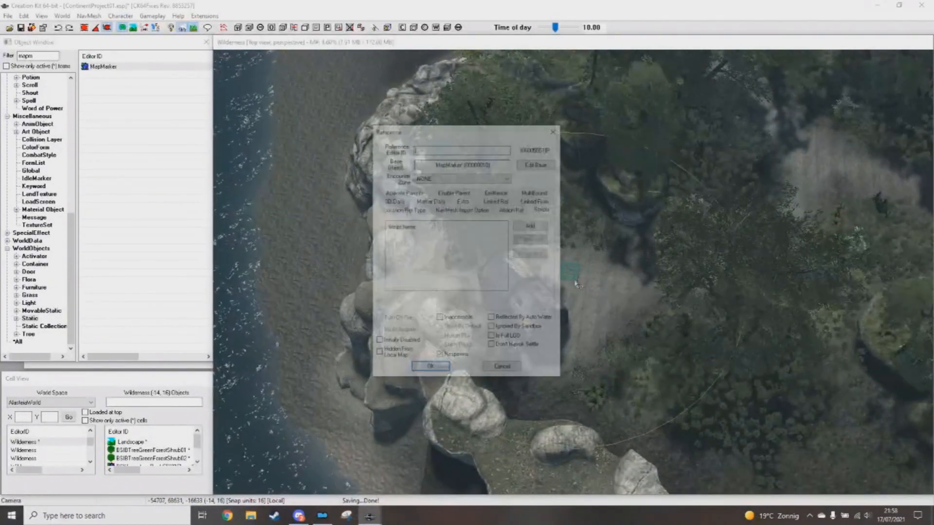
click(430, 201)
click(446, 228)
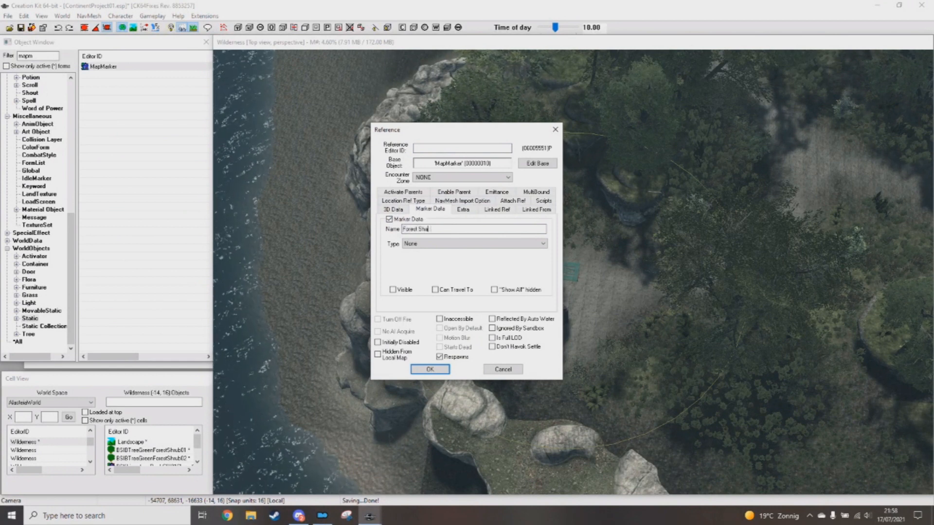
text(Forest Shack)
click(450, 243)
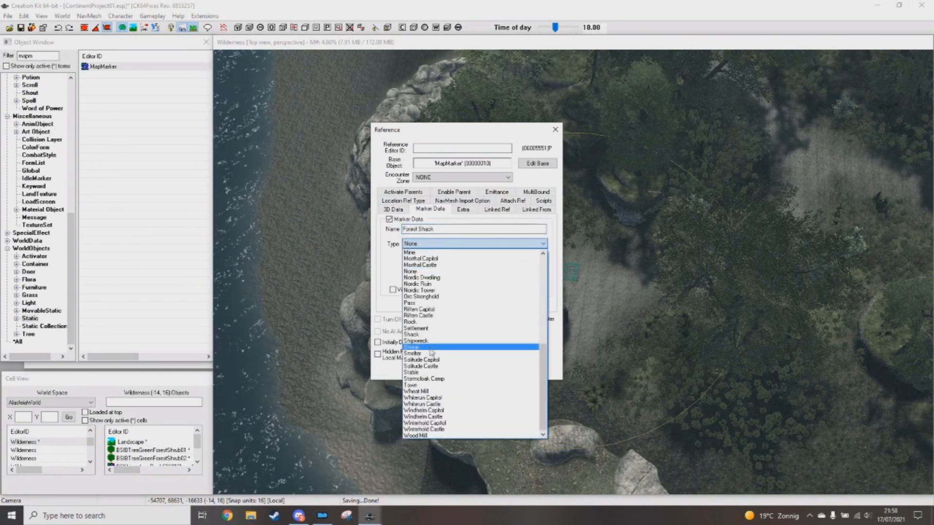
click(412, 334)
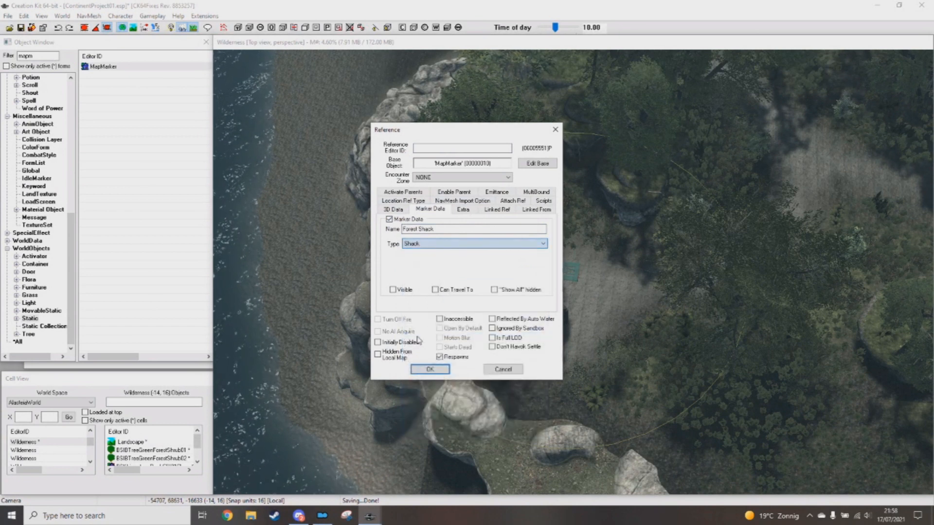
Step: Set the map marker's radius to 700 and save the plugin
click(463, 210)
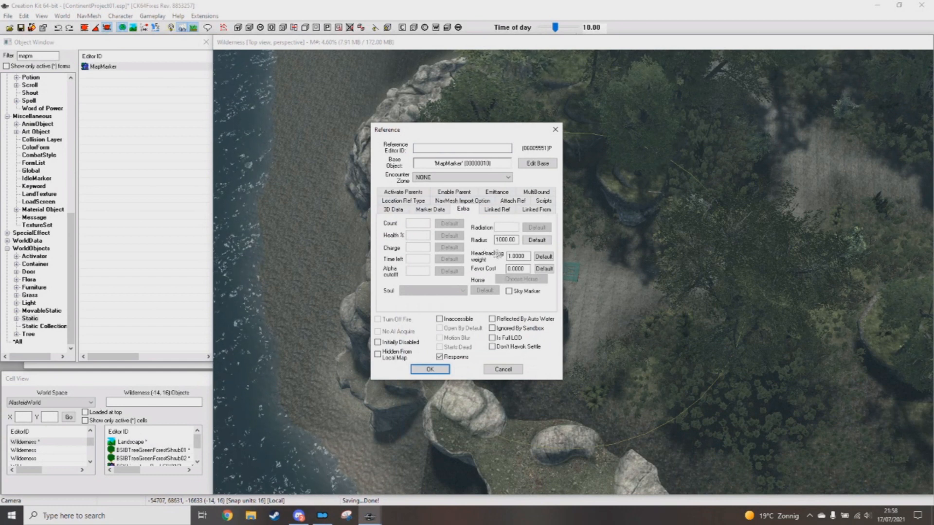
drag(498, 240, 485, 240)
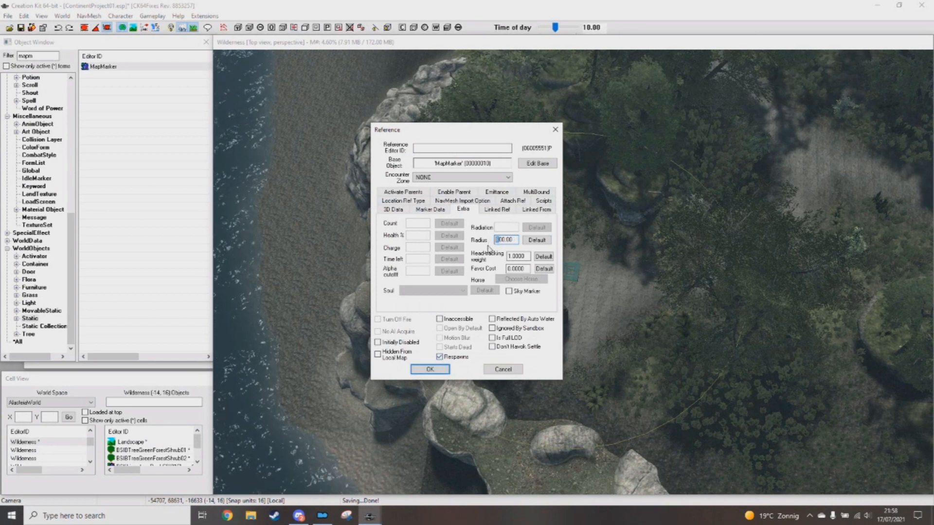
click(433, 371)
scroll(578, 284, up, 5)
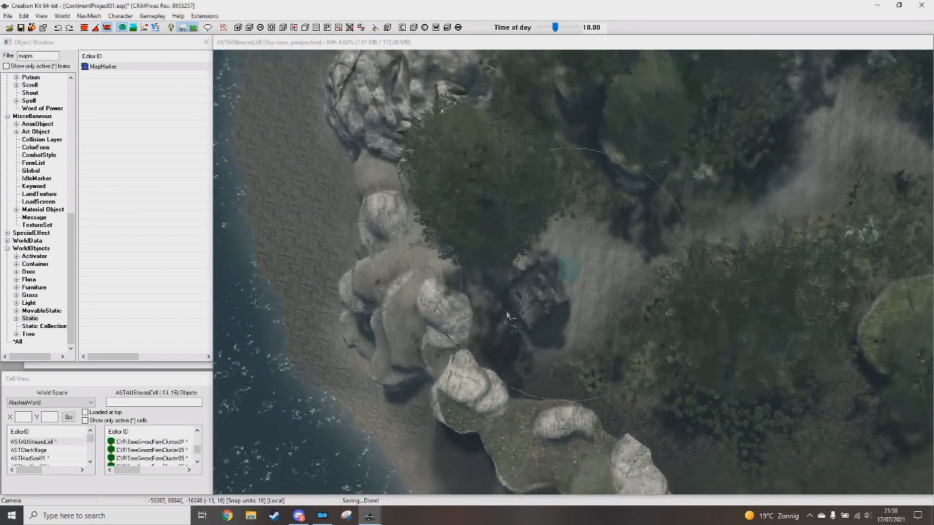
scroll(576, 298, up, 5)
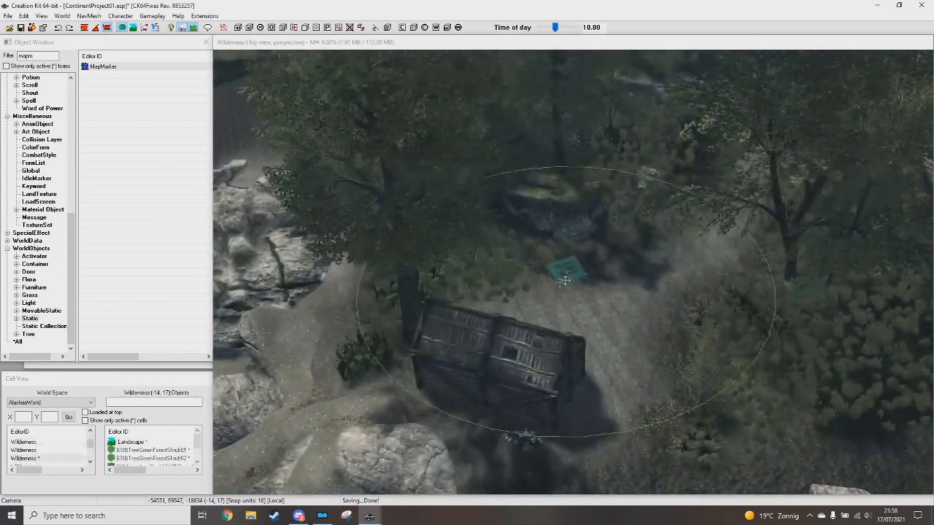
click(583, 285)
key(d)
mouse_move(583, 284)
shift+middle_down()
mouse_move(598, 308)
mouse_move(583, 313)
shift+middle_up()
key(ctrl+s)
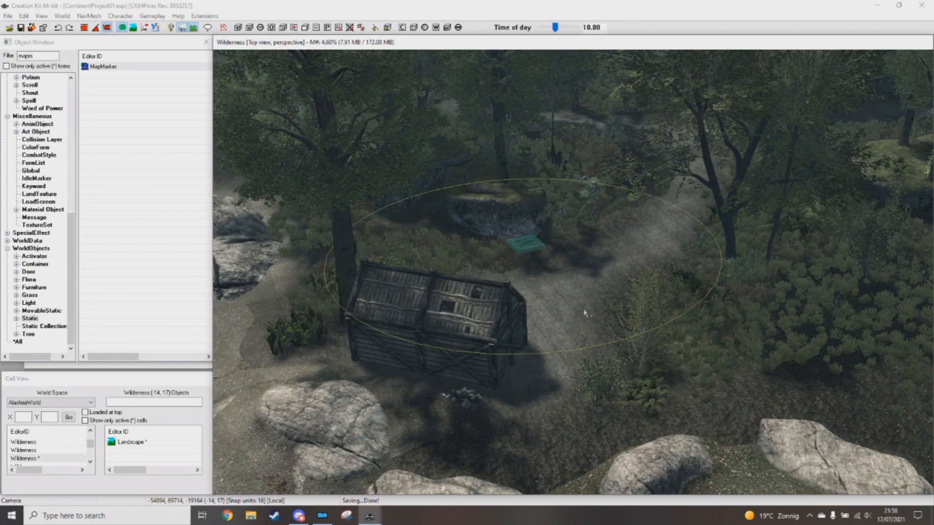
Step: Filter the static objects by "coc" and find a clear spot on the dirt path near the shack
scroll(585, 316, up, 2)
drag(41, 56, 1, 61)
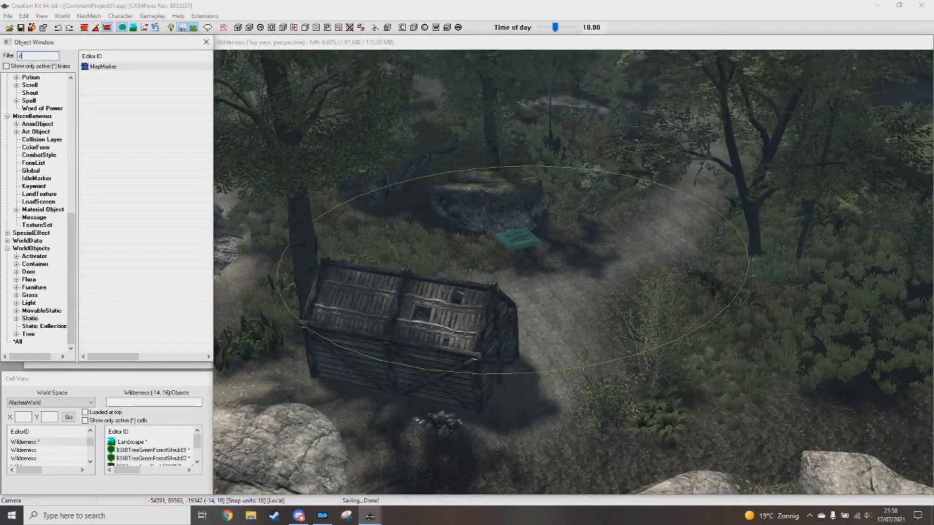
middle_drag(485, 329, 494, 333)
scroll(579, 195, up, 2)
middle_drag(582, 187, 330, 166)
scroll(646, 292, up, 6)
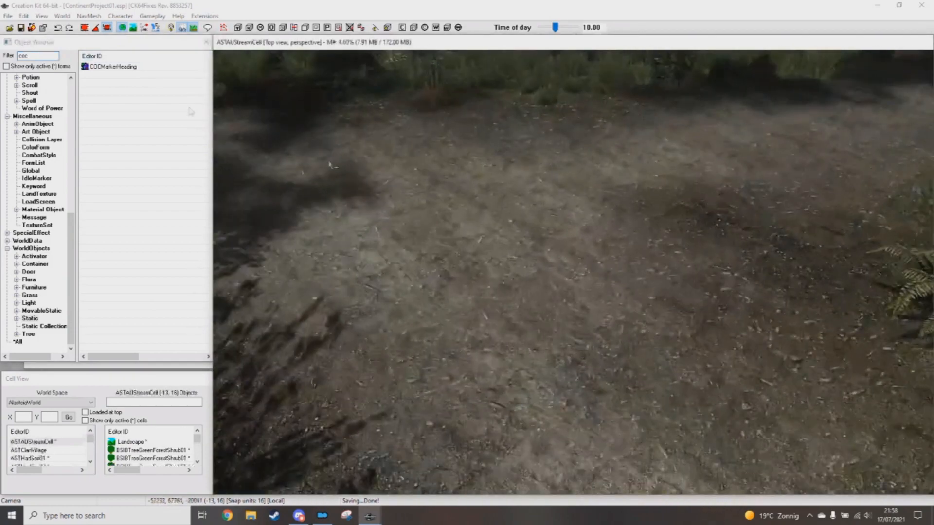
Step: Place a COCMarkerHeading on the dirt path leading to the shack and save the plugin
mouse_move(97, 68)
mouse_down()
mouse_move(380, 272)
mouse_move(603, 369)
mouse_up()
scroll(607, 365, down, 5)
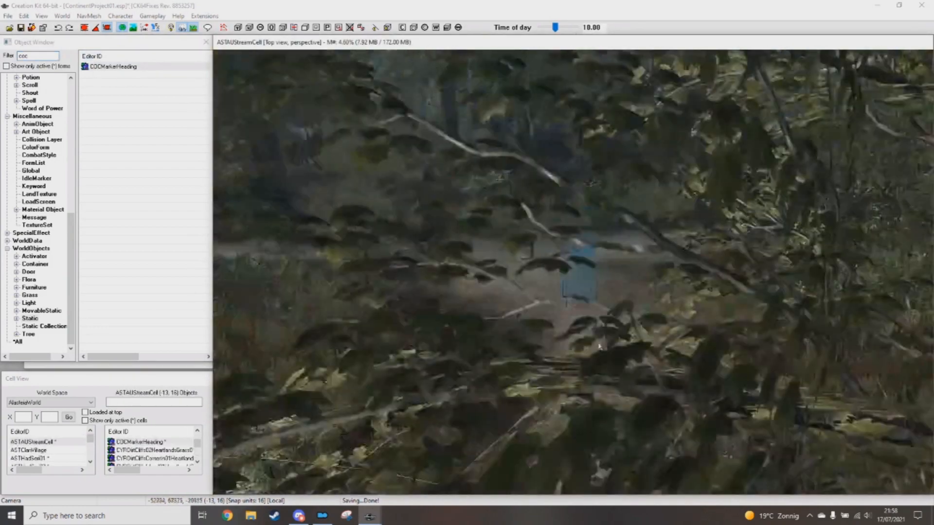
mouse_move(601, 352)
shift+middle_down()
mouse_move(535, 354)
mouse_move(656, 375)
mouse_move(591, 355)
shift+middle_up()
scroll(590, 355, down, 3)
middle_drag(682, 379, 655, 363)
key(ctrl+s)
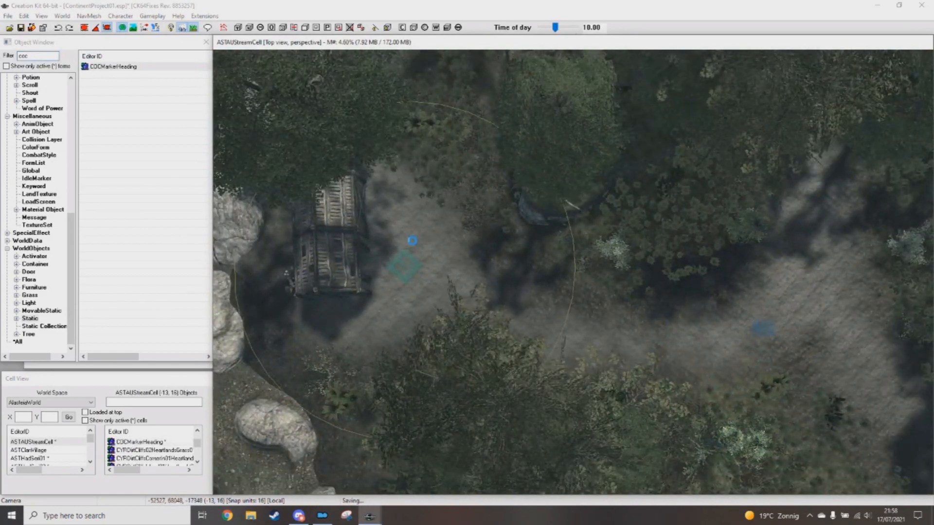
Step: Link the shack's map marker to the COCMarkerHeading on the path as its linked reference, and save the plugin
double_click(411, 267)
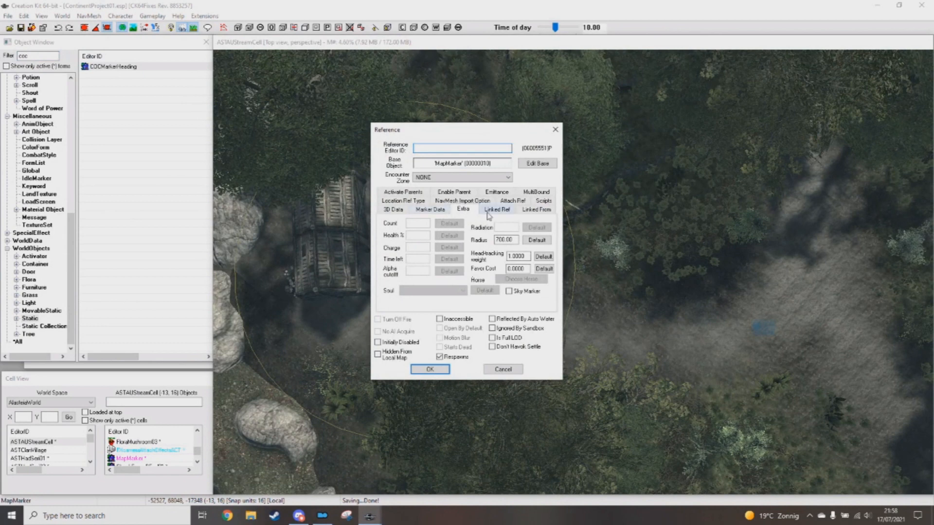
click(495, 210)
click(430, 370)
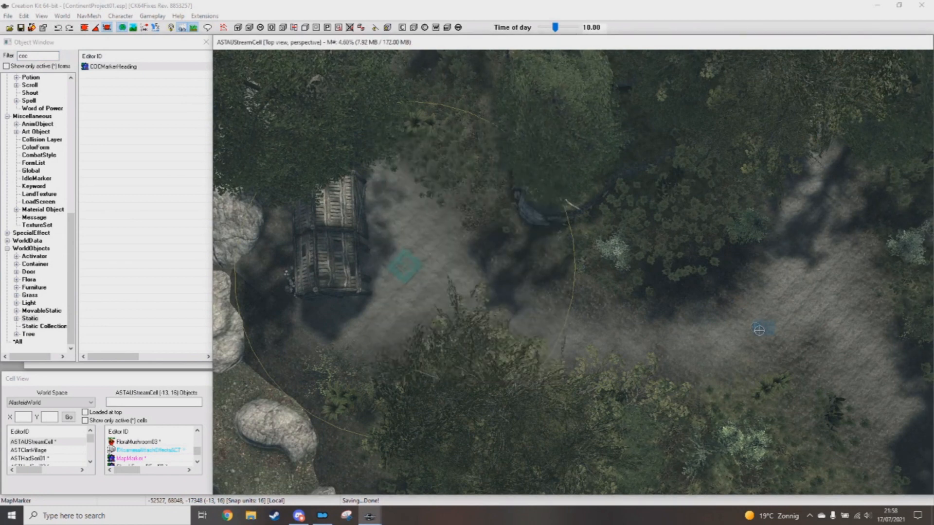
double_click(768, 331)
click(421, 269)
click(438, 369)
mouse_move(652, 369)
middle_down()
mouse_move(587, 360)
mouse_move(661, 323)
mouse_move(573, 275)
mouse_move(582, 319)
mouse_move(578, 301)
mouse_move(565, 323)
middle_up()
scroll(574, 275, down, 3)
key(ctrl+s)
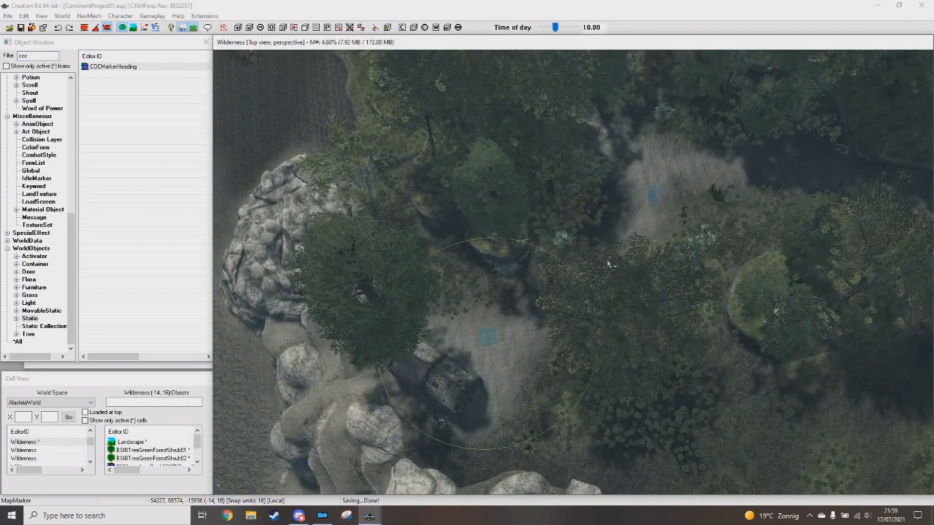
Step: Save the plugin and examine the link between the shack's map marker and the COCMarkerHeading on the path
middle_drag(648, 246, 616, 262)
key(ctrl+s)
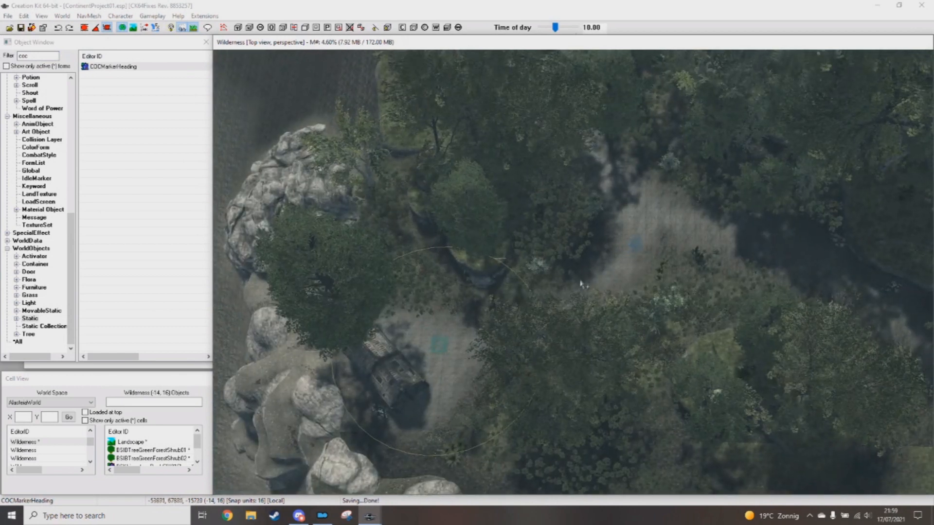
scroll(642, 240, down, 1)
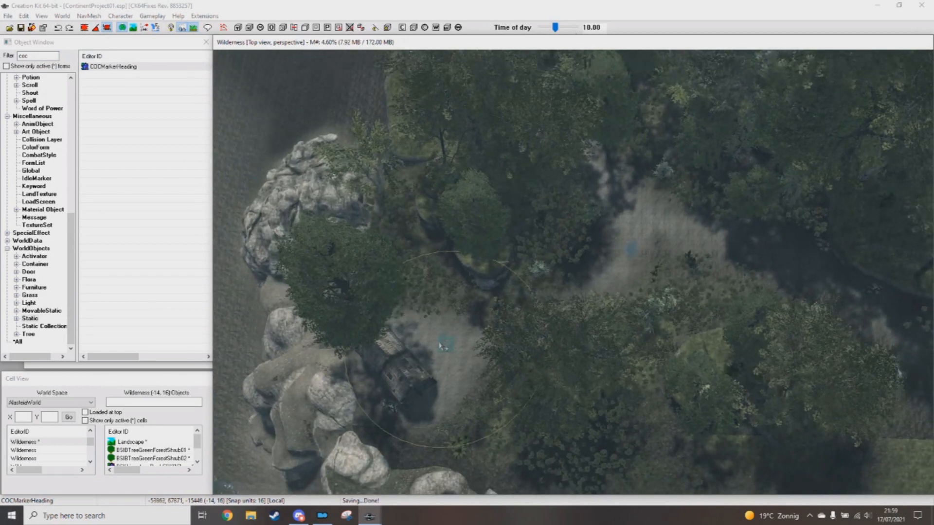
scroll(457, 346, up, 1)
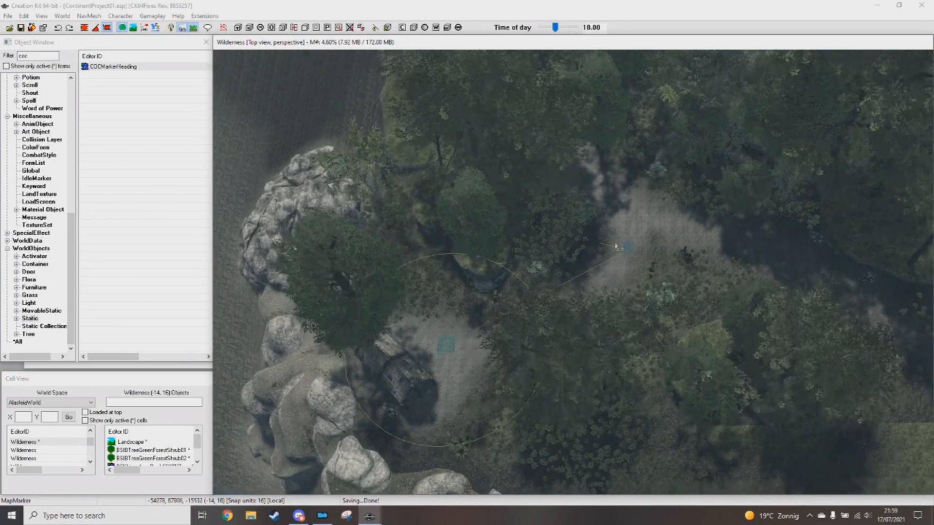
scroll(625, 261, up, 3)
scroll(617, 257, up, 3)
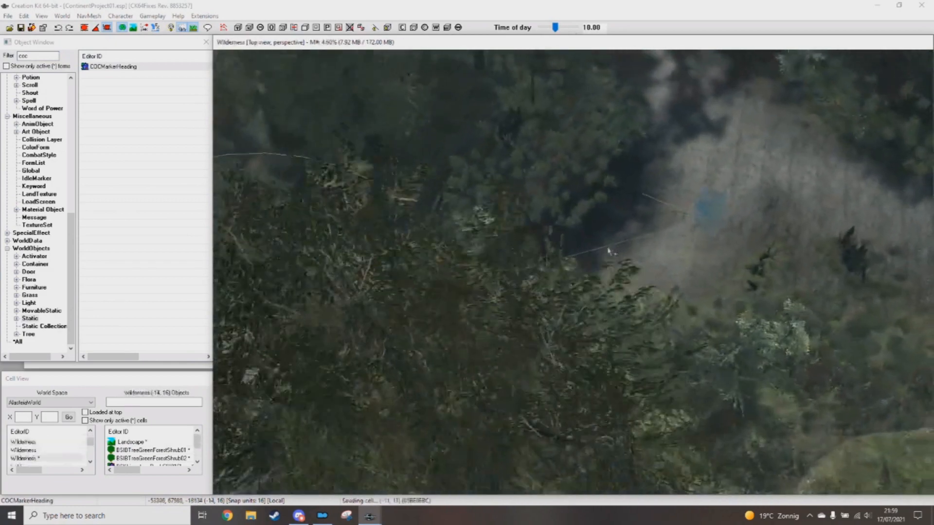
scroll(613, 255, down, 2)
mouse_move(612, 254)
middle_down()
mouse_move(557, 214)
mouse_move(528, 230)
middle_up()
scroll(557, 214, down, 1)
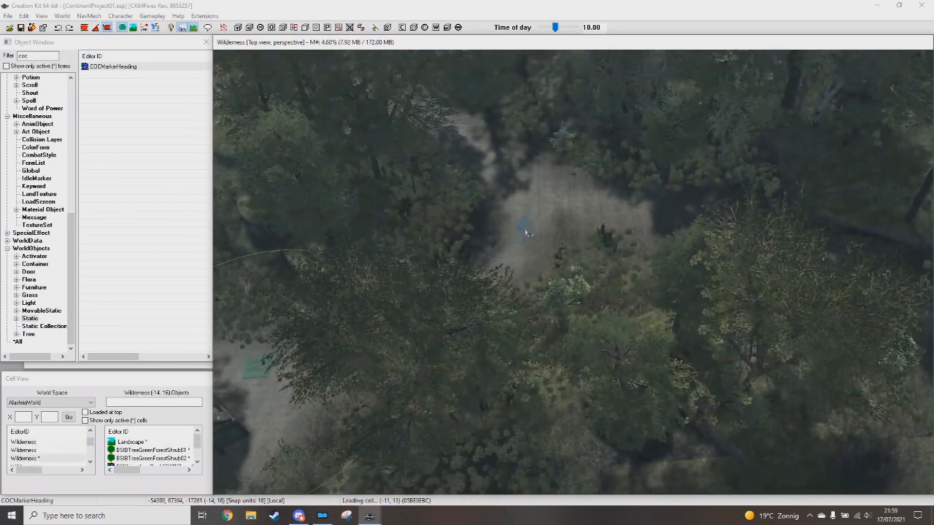
scroll(529, 232, down, 1)
Step: Review the whole dressed forest area between the shack and the surrounding rocks, and save the plugin
mouse_move(567, 254)
middle_down()
mouse_move(650, 264)
mouse_move(619, 287)
middle_up()
scroll(652, 264, down, 2)
shift+middle_drag(565, 330, 605, 308)
scroll(590, 307, down, 1)
key(ctrl+s)
scroll(605, 306, down, 1)
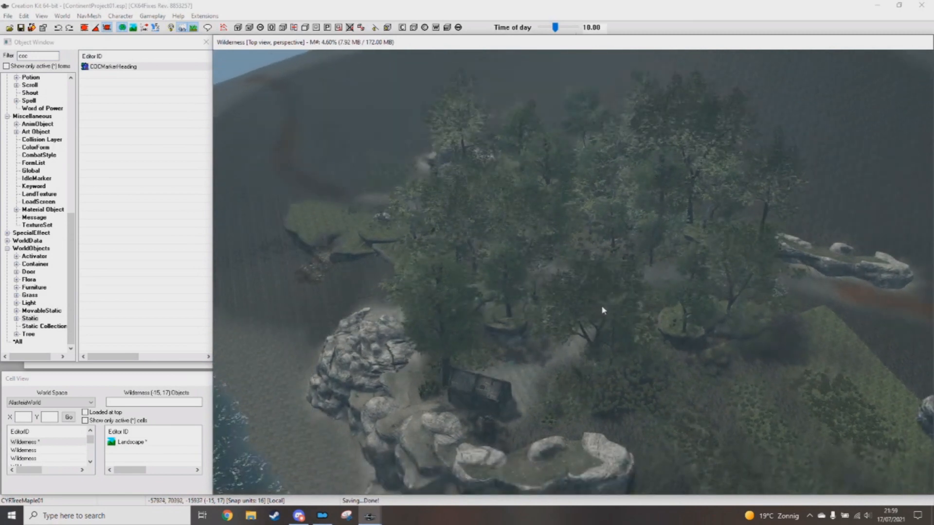
shift+middle_drag(602, 308, 625, 334)
middle_drag(631, 259, 618, 275)
key(ctrl+s)
shift+middle_drag(685, 281, 648, 295)
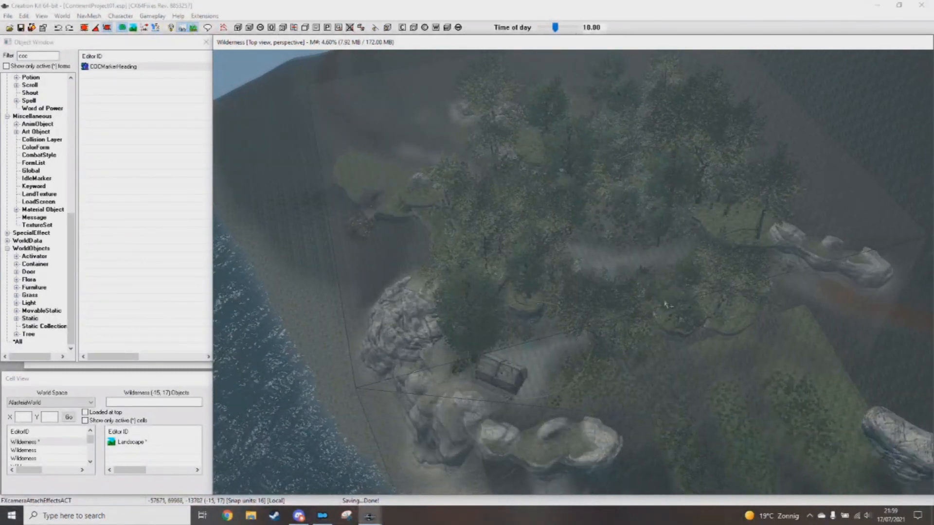
shift+middle_drag(652, 297, 727, 311)
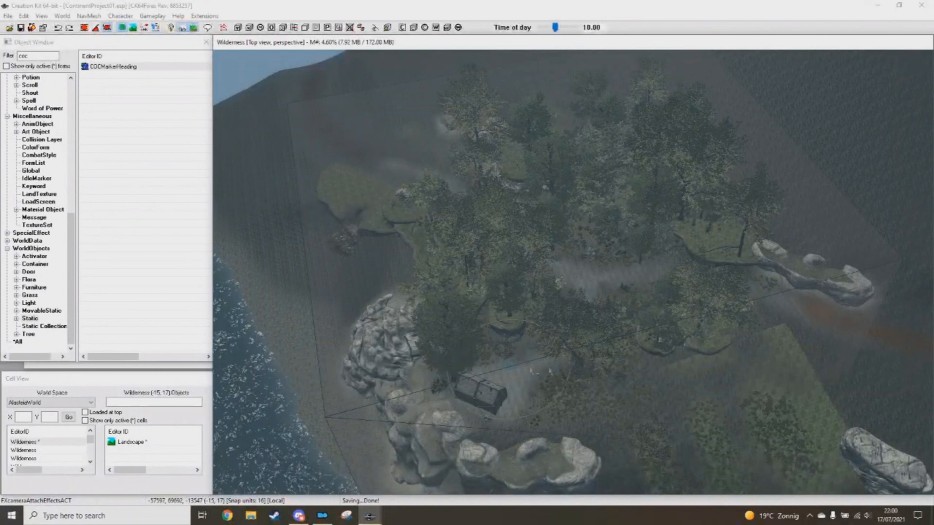
Step: Switch to Mod Organizer, unlock it, and launch the game through SKSE
click(321, 517)
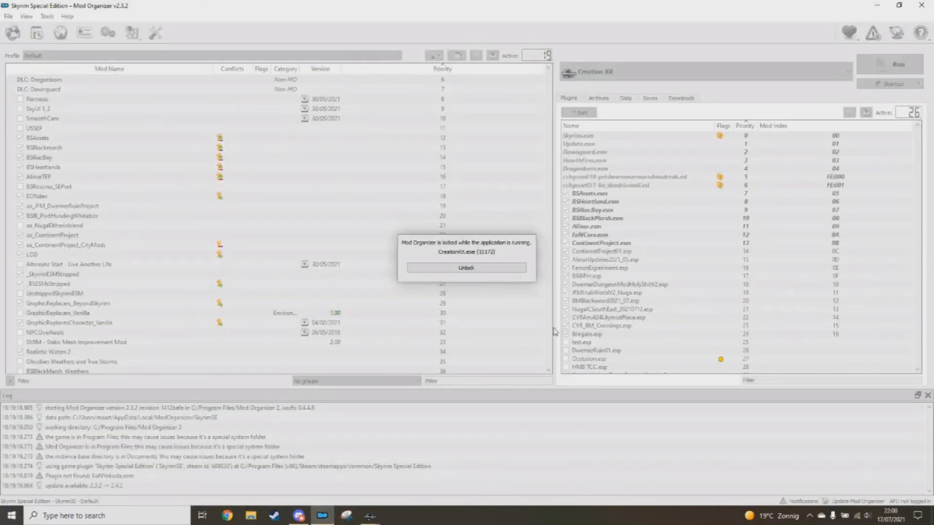
click(496, 272)
click(705, 72)
click(603, 108)
scroll(671, 238, down, 2)
scroll(671, 238, up, 2)
click(890, 64)
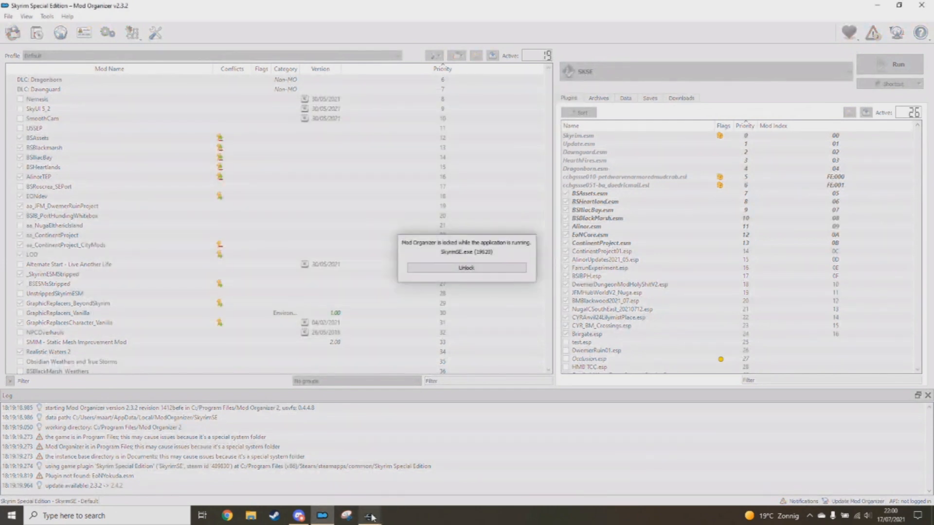
Step: Switch back to the Creation Kit and examine the ASTAUStreamCell cell around the path junction
mouse_move(371, 517)
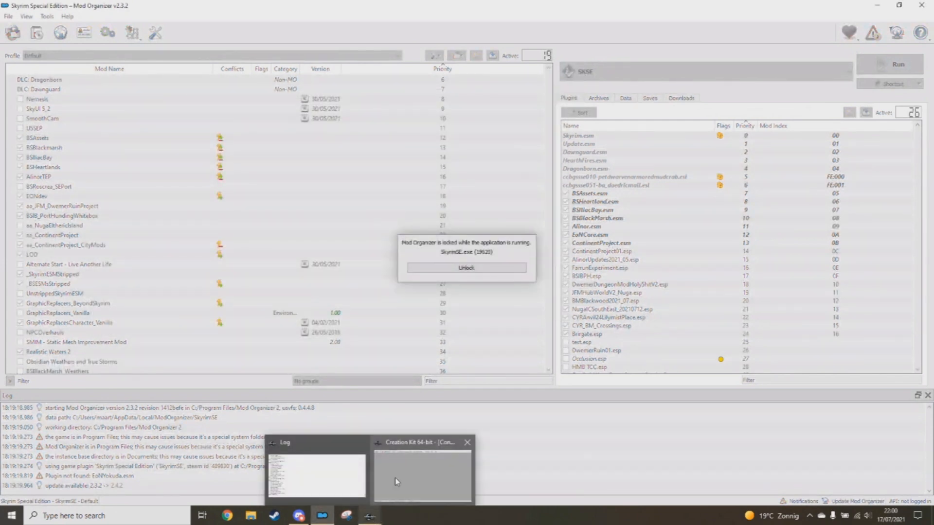
click(435, 474)
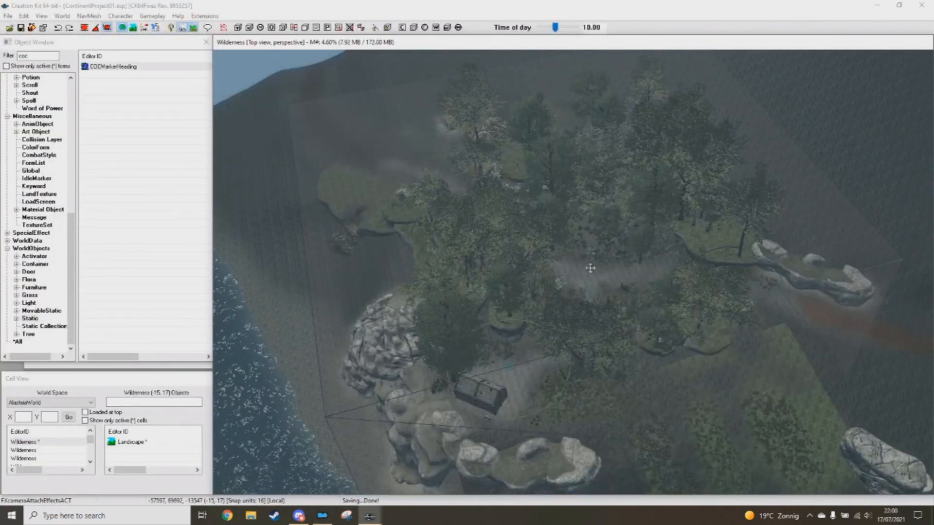
scroll(584, 292, up, 5)
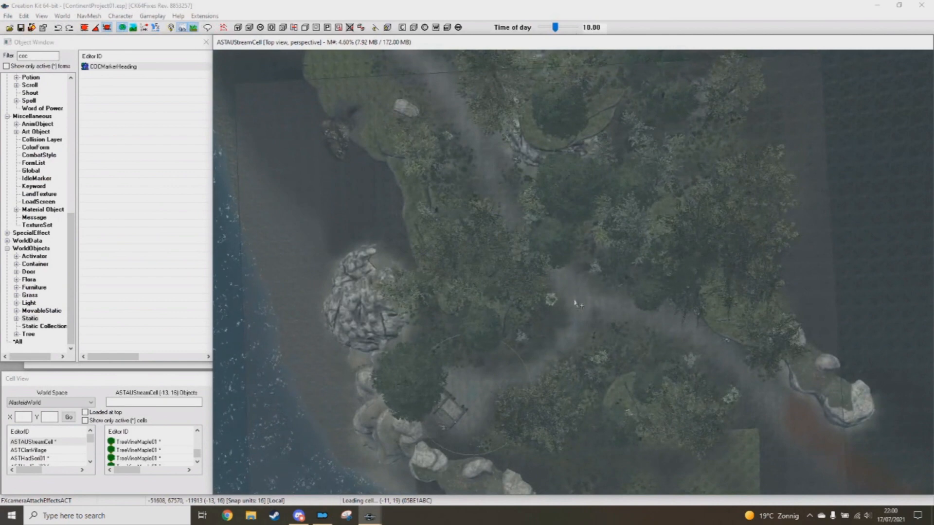
scroll(557, 361, up, 1)
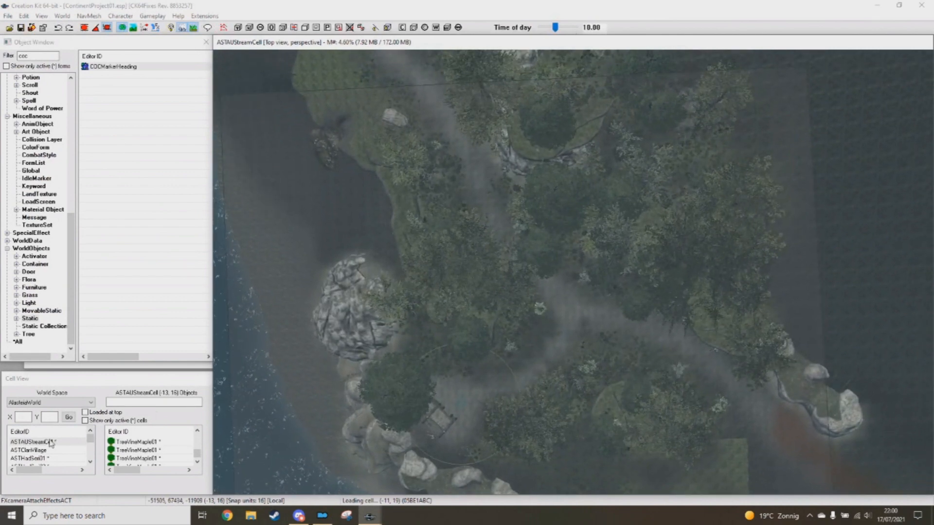
scroll(405, 423, up, 2)
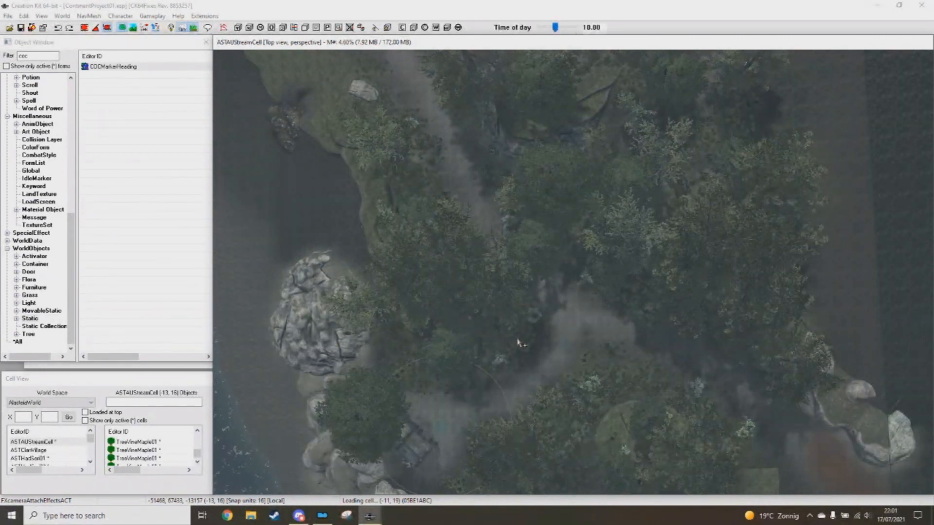
scroll(520, 343, up, 2)
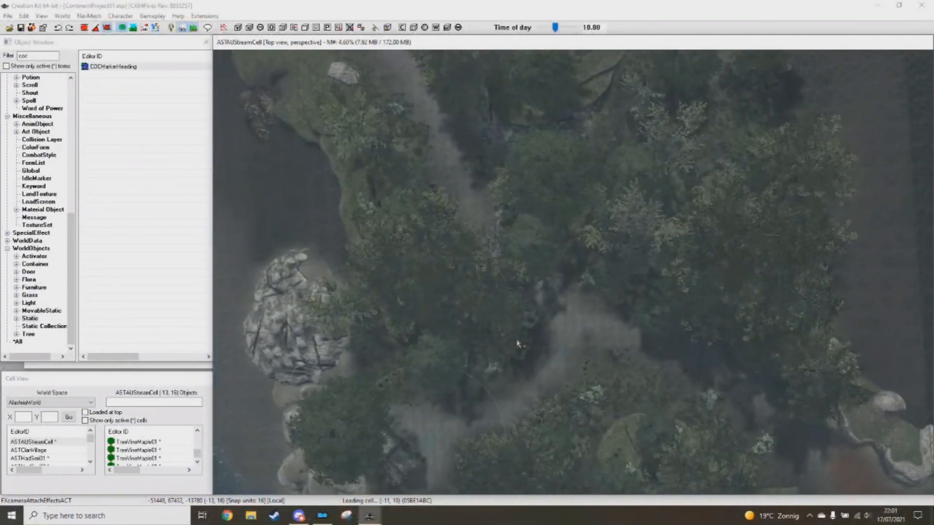
scroll(402, 355, up, 2)
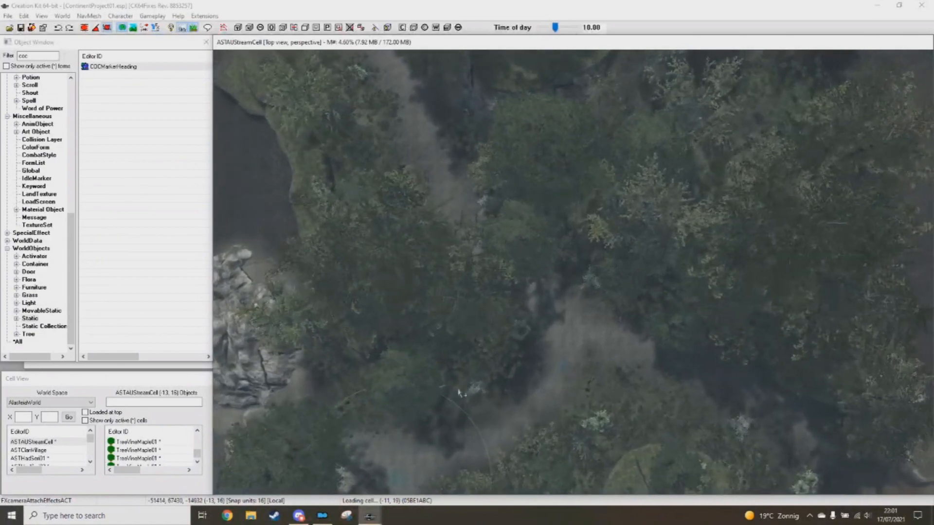
Step: Examine the FloraMushroom01 patch and its stones at the foot of the rock ledge in the forest
middle_drag(341, 486, 388, 375)
middle_drag(632, 214, 584, 209)
scroll(568, 328, up, 2)
scroll(559, 331, down, 3)
scroll(585, 210, up, 5)
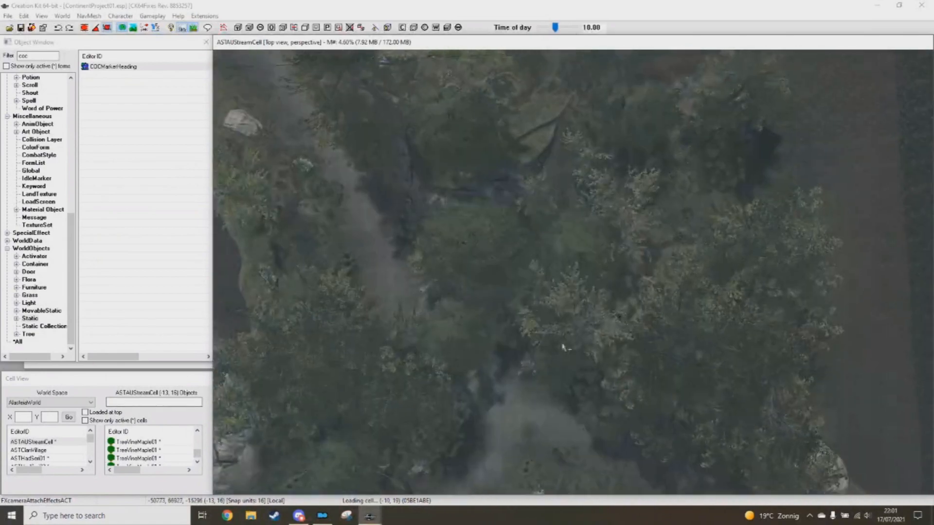
scroll(625, 254, up, 5)
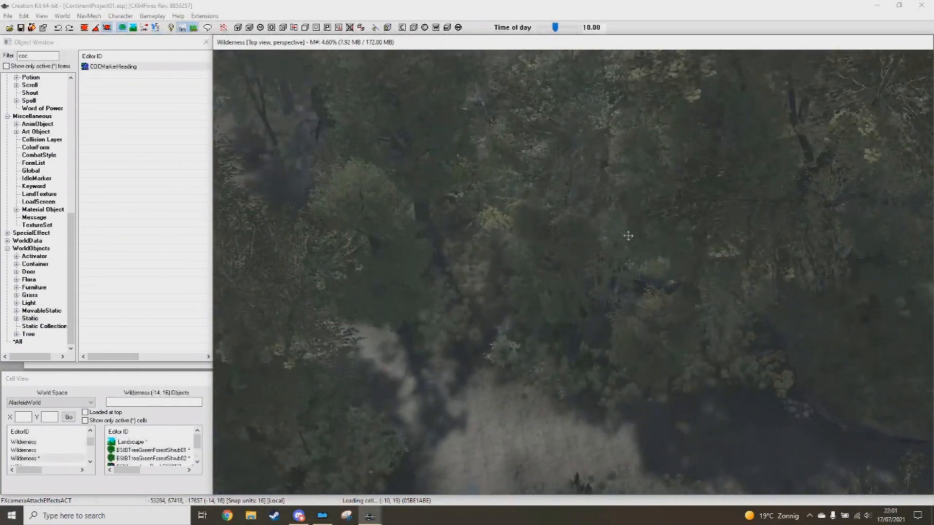
scroll(706, 350, up, 6)
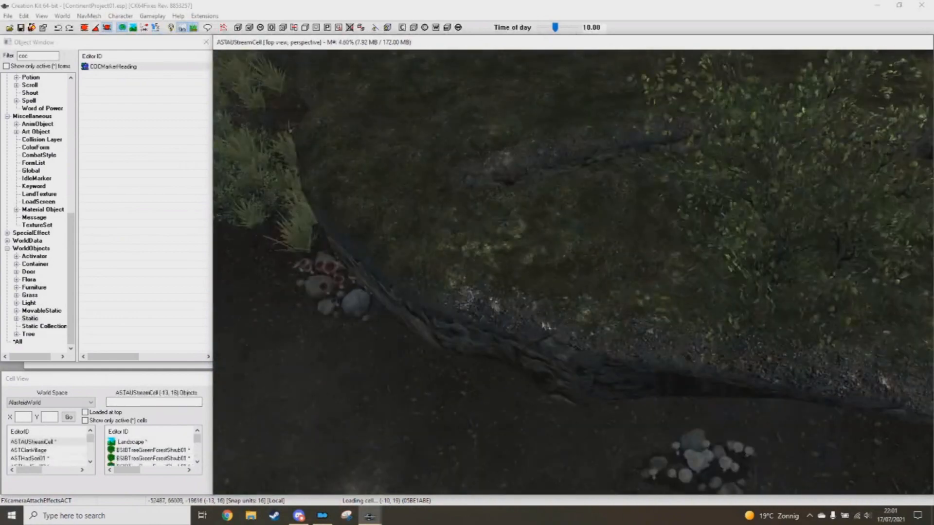
middle_drag(719, 275, 565, 301)
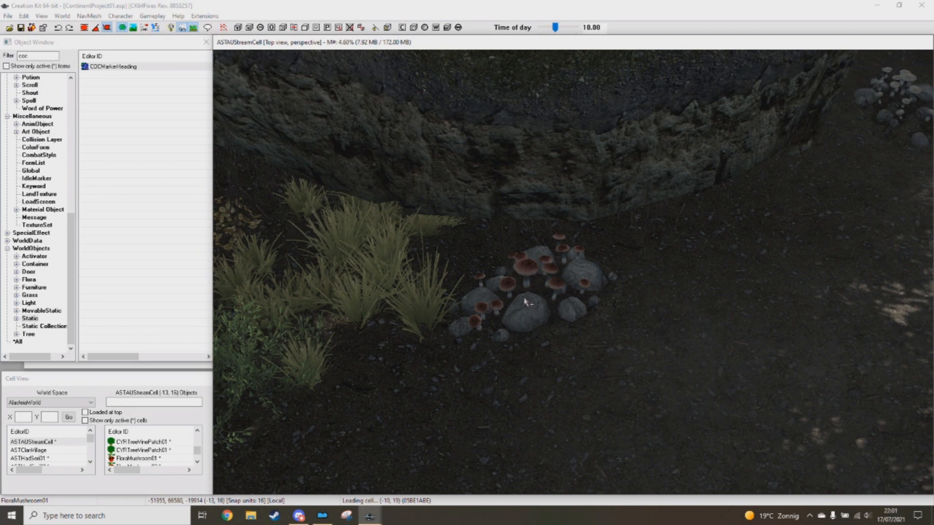
scroll(527, 303, up, 3)
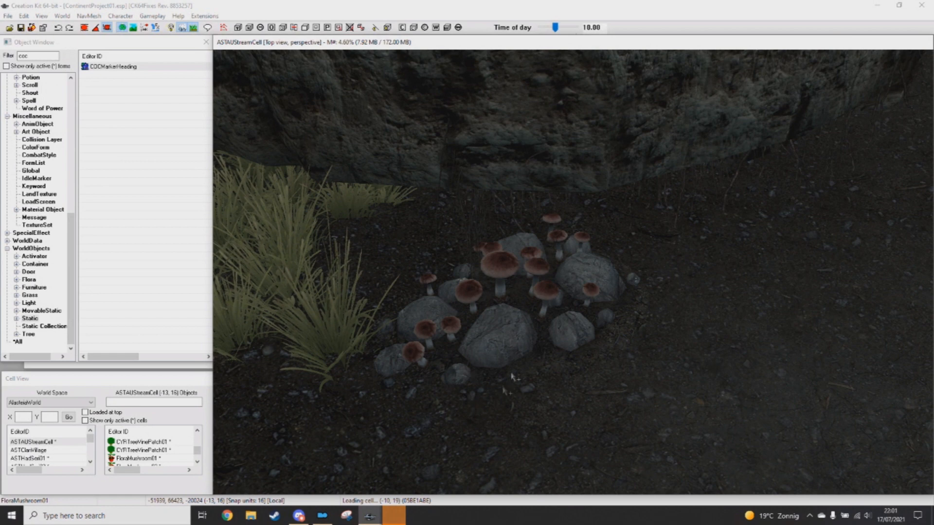
scroll(499, 322, down, 5)
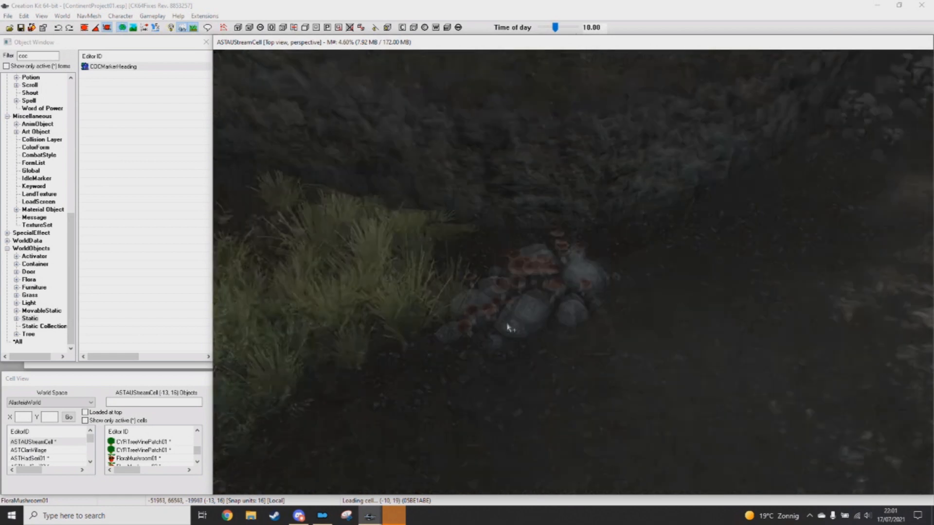
scroll(514, 338, up, 3)
scroll(514, 342, up, 2)
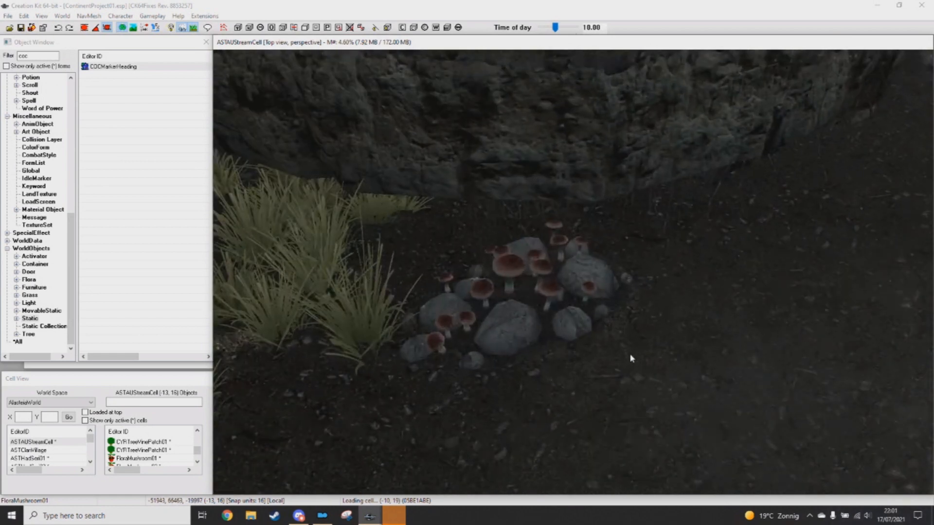
Step: Sink the FloraMushroom01 patch slightly into the ground, and call off saving the plugin while the game is running
scroll(515, 351, up, 2)
key(z)
mouse_move(478, 350)
mouse_down()
mouse_move(477, 342)
mouse_move(478, 366)
mouse_up()
shift+middle_drag(480, 365, 481, 362)
shift+middle_drag(522, 340, 521, 335)
key(ctrl+s)
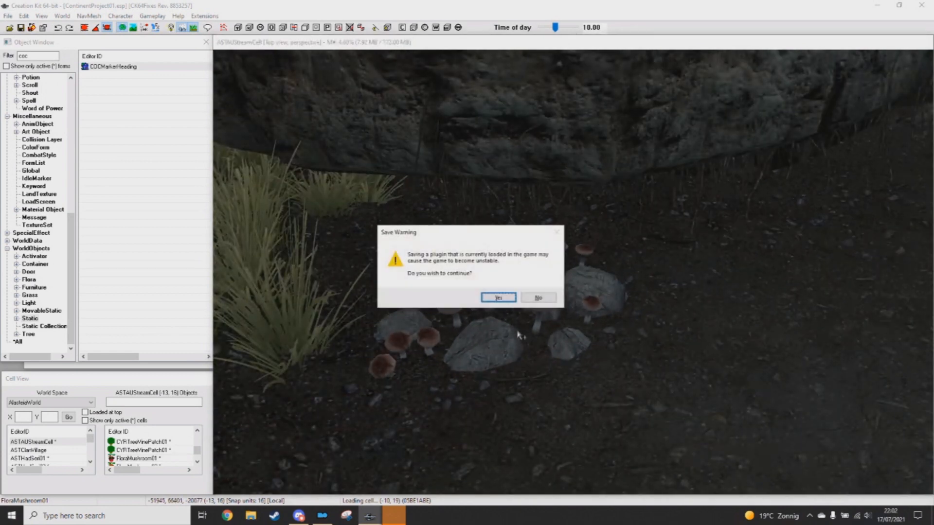
click(532, 298)
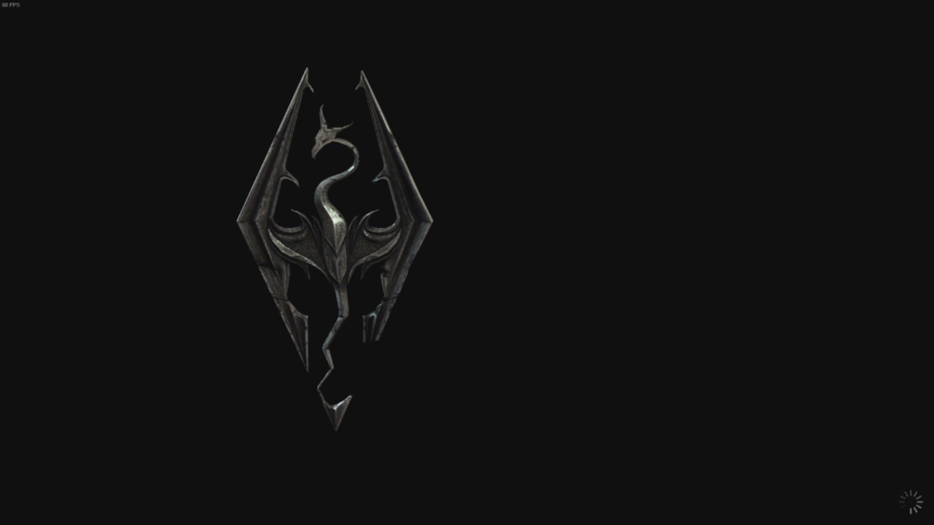
Step: Enable god mode in the game with the console command tgm
key(grave)
text(tgm)
key(Return)
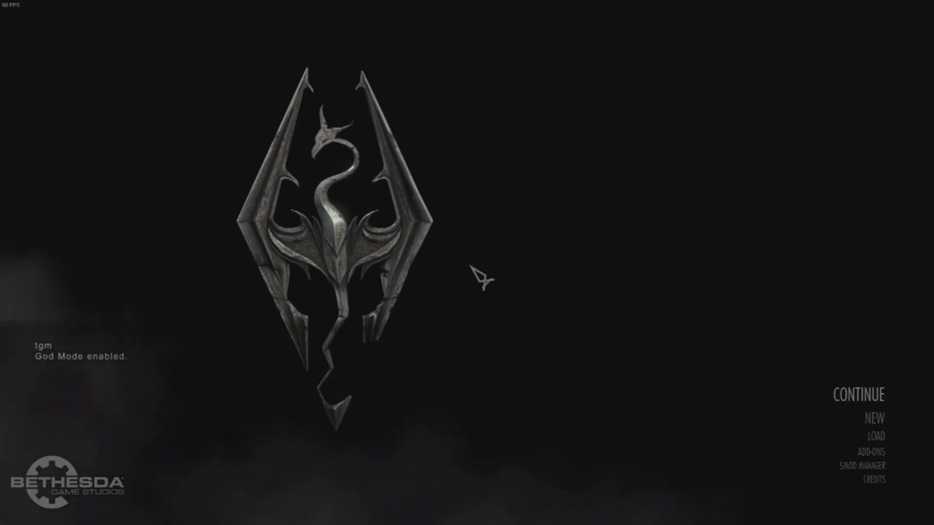
Step: Try to load the cell with the console command coc astautestcell
text(coc)
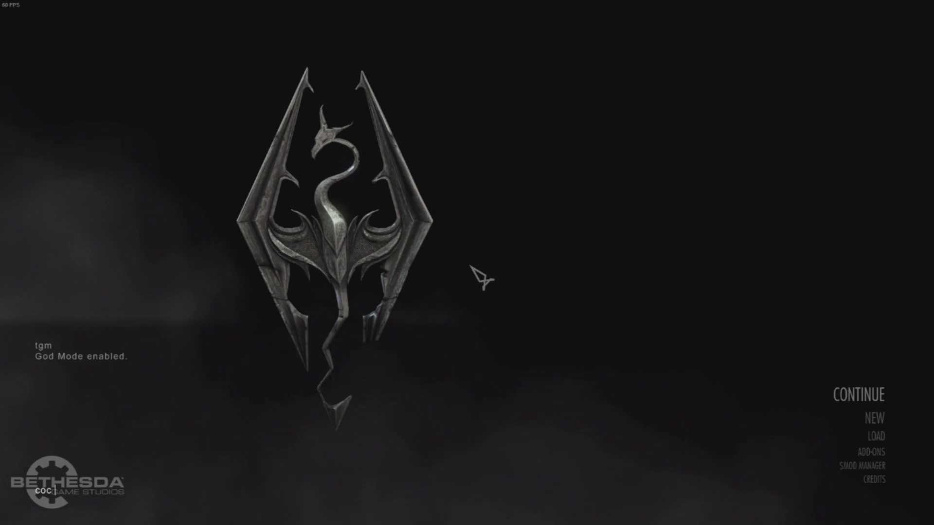
text( ast)
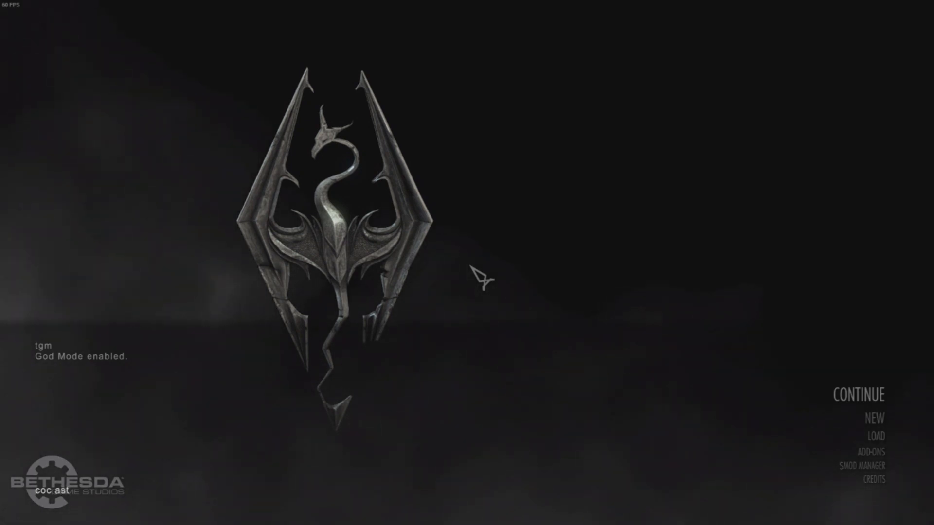
text(autestcell)
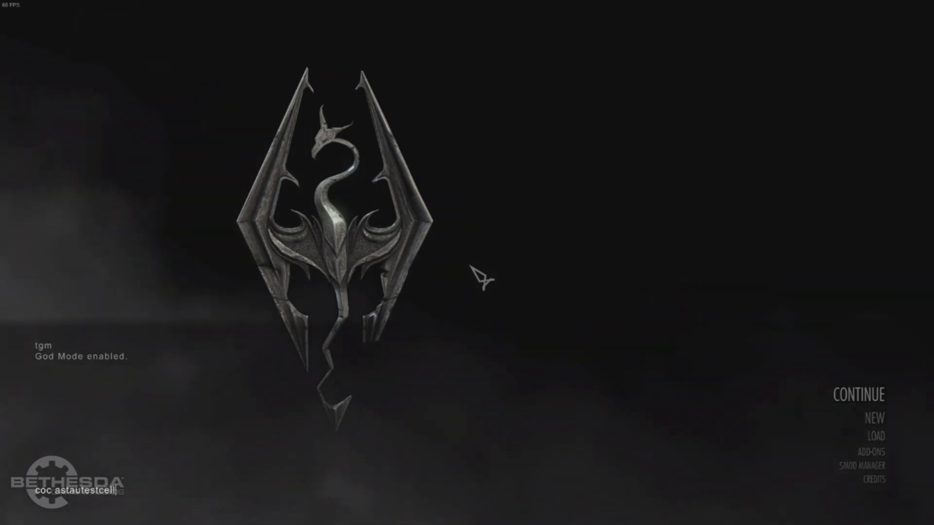
key(Return)
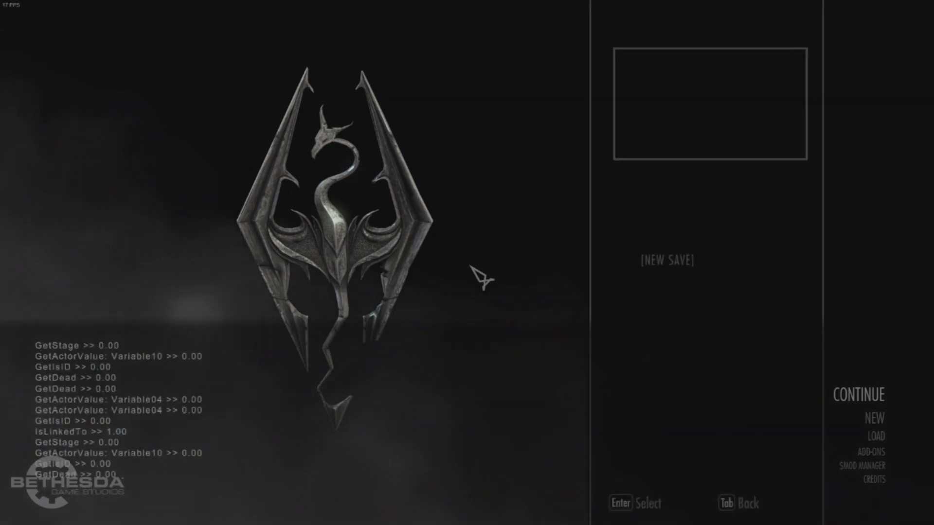
Step: Check the cell's editor ID in the Creation Kit, return to the game and run coc astaustreamcell in the console
key(Up)
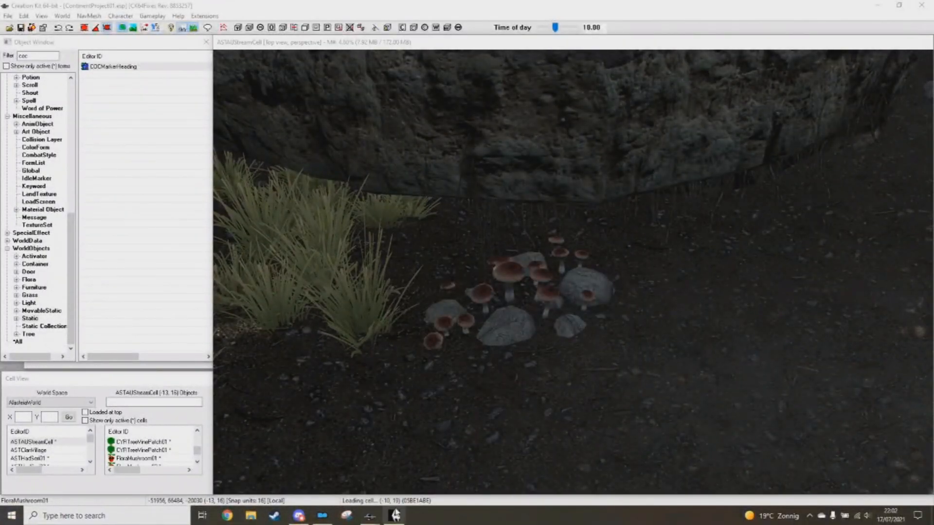
click(395, 515)
key(BackSpace)
key(BackSpace)
key(BackSpace)
key(BackSpace)
key(BackSpace)
key(BackSpace)
key(BackSpace)
key(BackSpace)
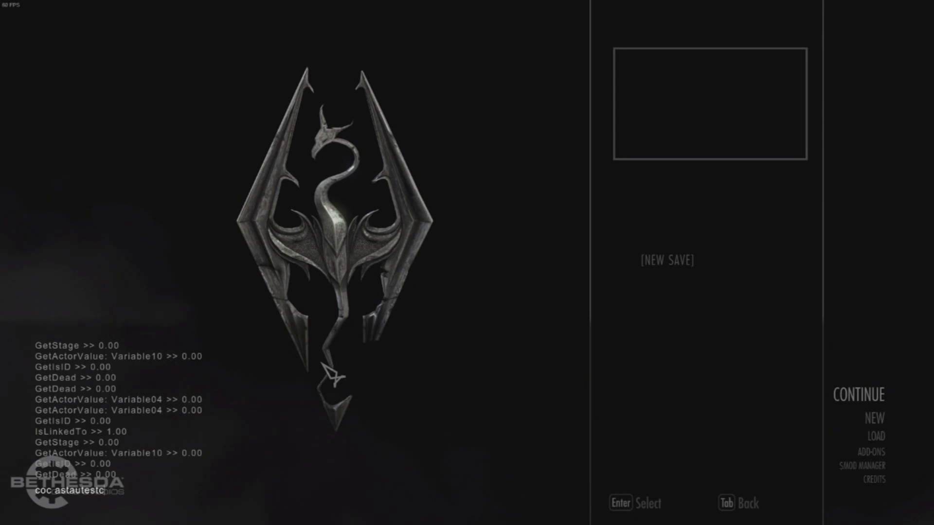
text(stear)
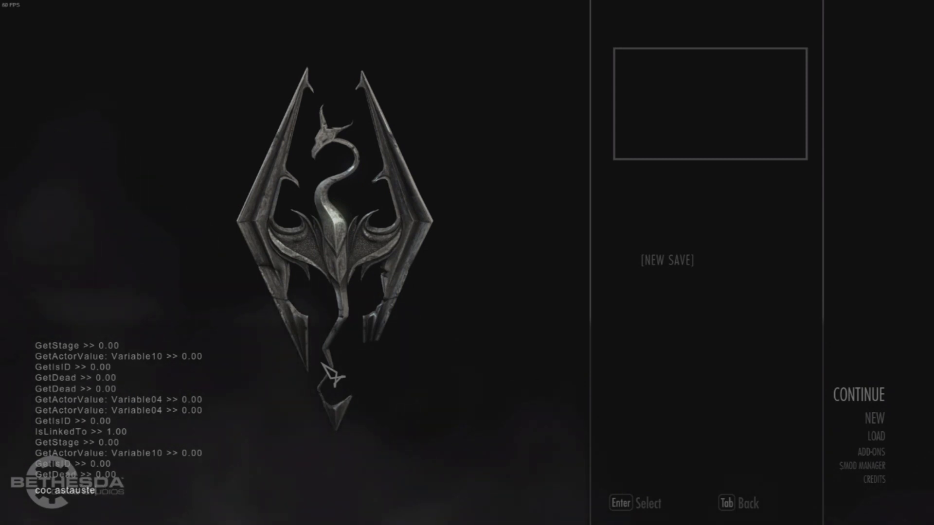
key(BackSpace)
key(BackSpace)
key(BackSpace)
text(ream)
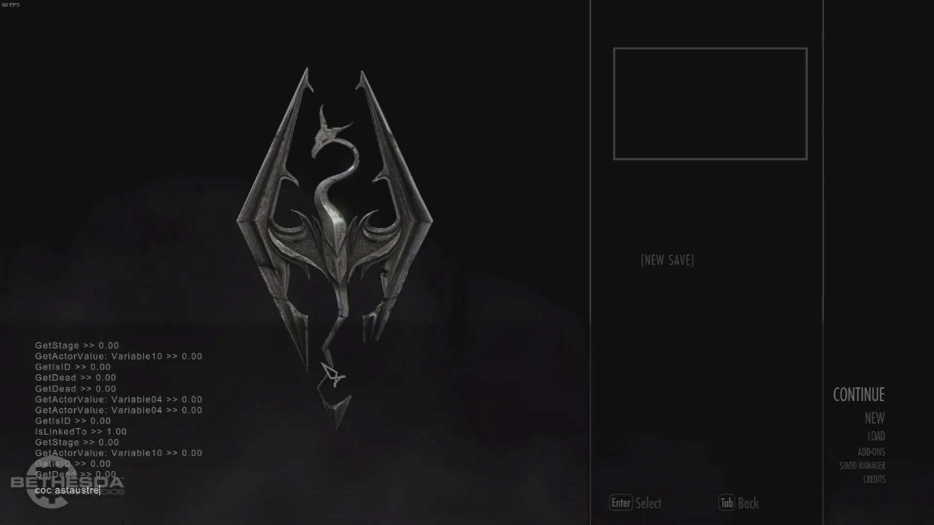
text(cell)
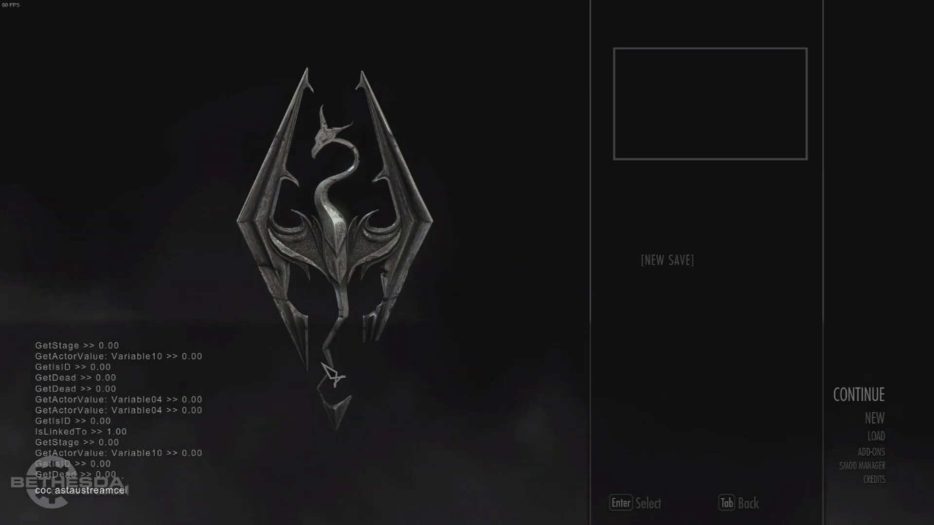
key(Return)
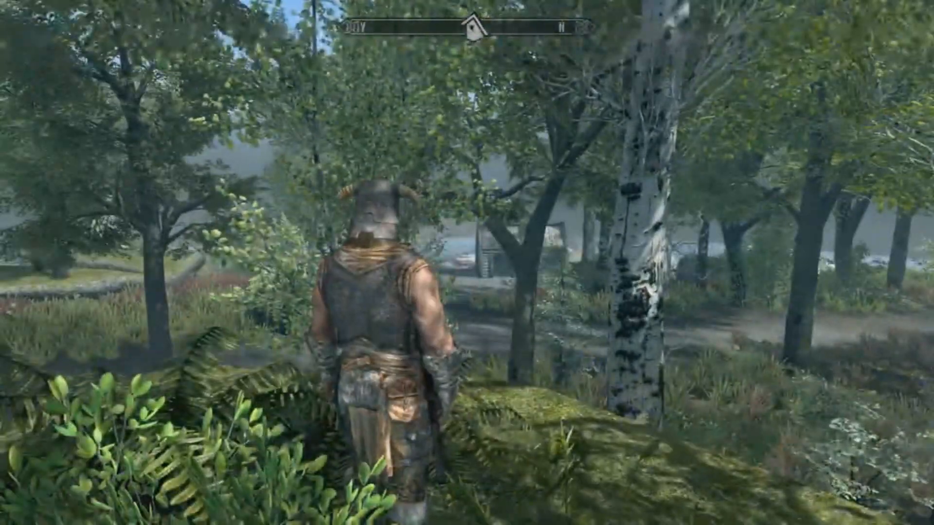
Step: Quit the game with the console command qqq
key(grave)
text(qqq)
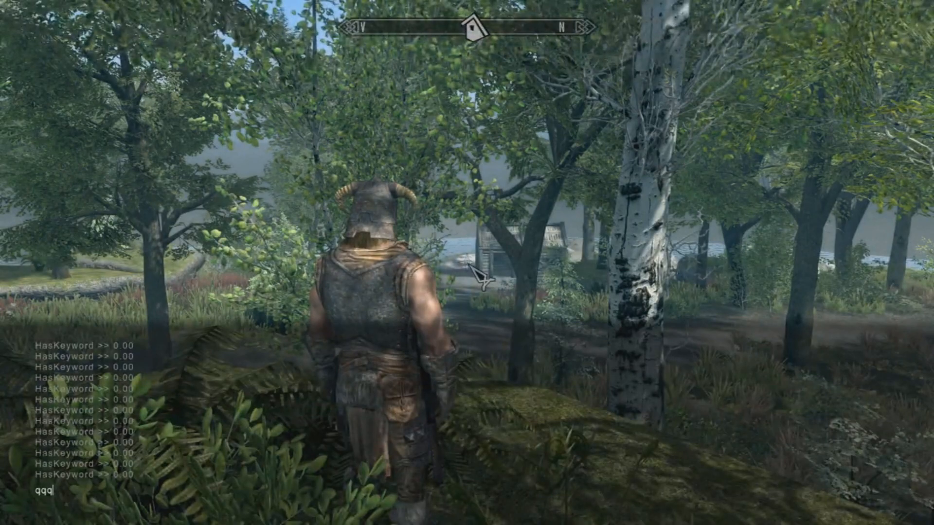
key(Return)
Step: Switch to Discord and end the screen share in the Lecture Hall voice channel
click(298, 516)
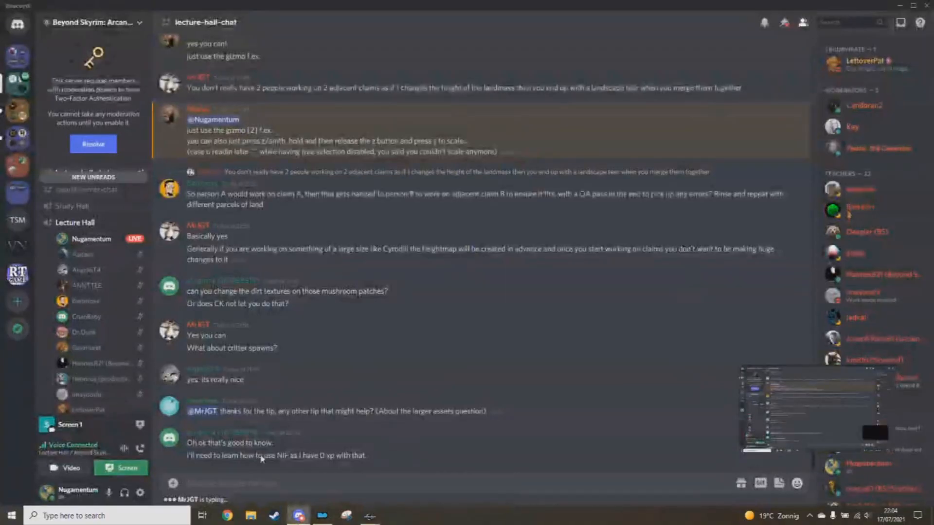
click(140, 425)
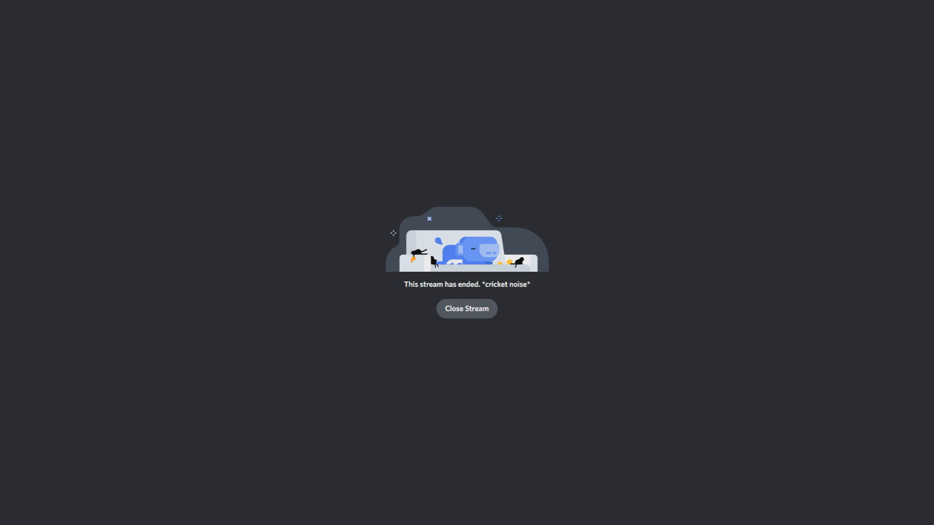